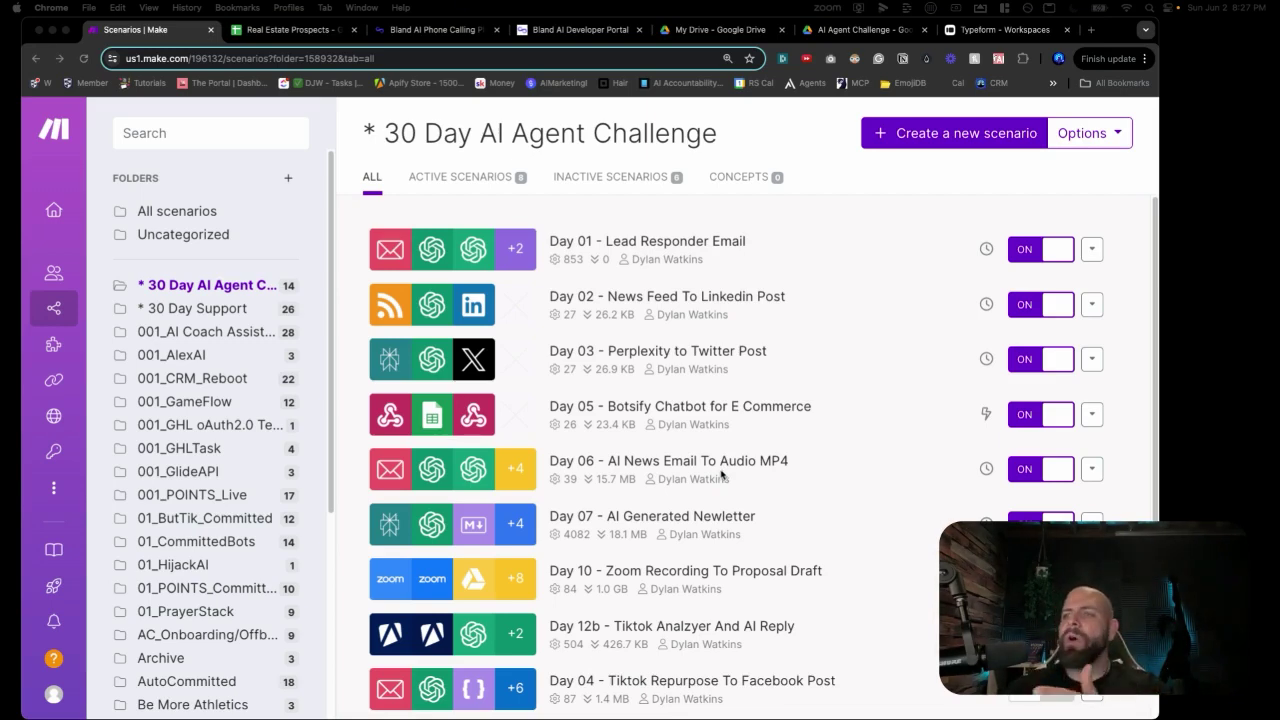
Start a brand-new blank scenario in Make.
scroll(710, 370, "down", 6)
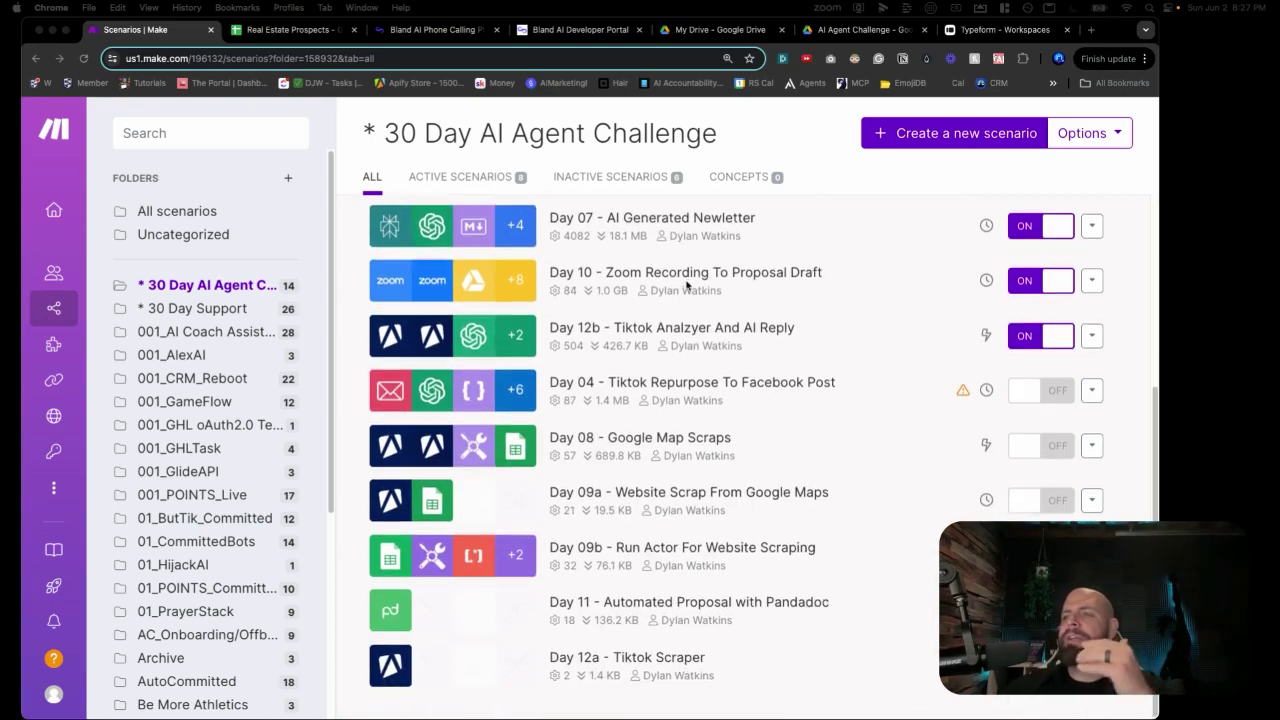
scroll(681, 293, "up", 6)
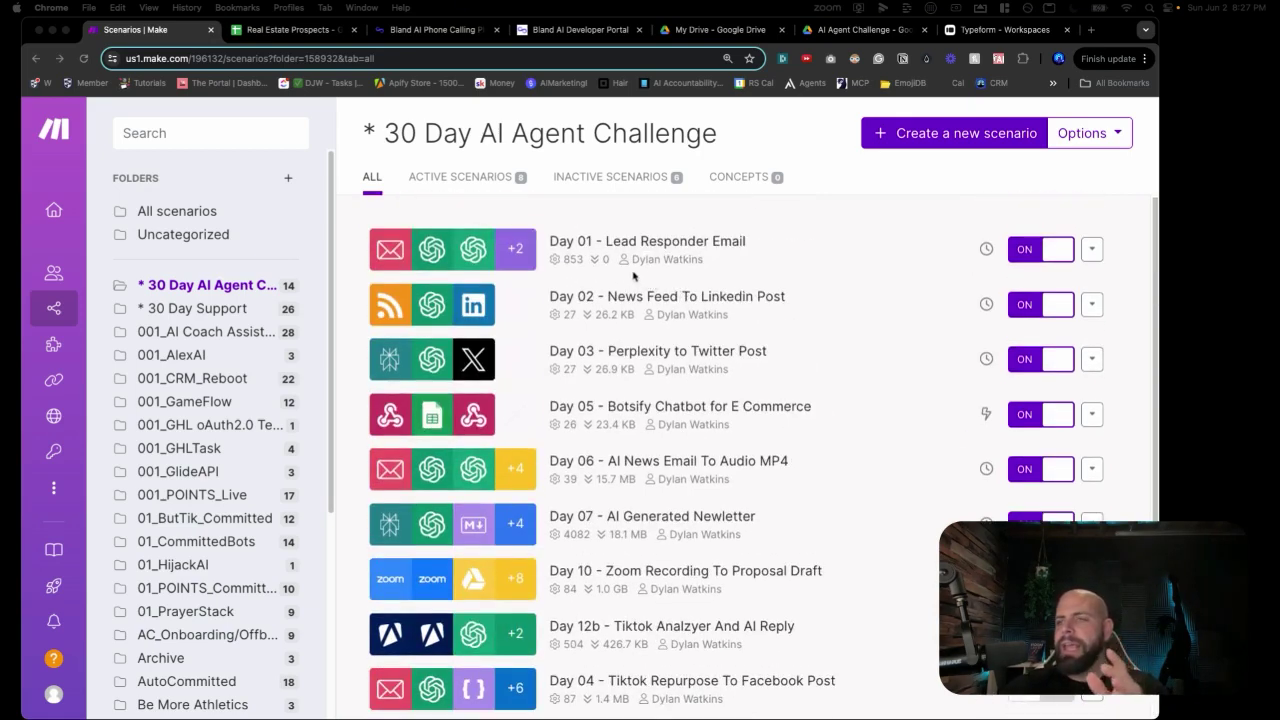
scroll(840, 240, "down", 6)
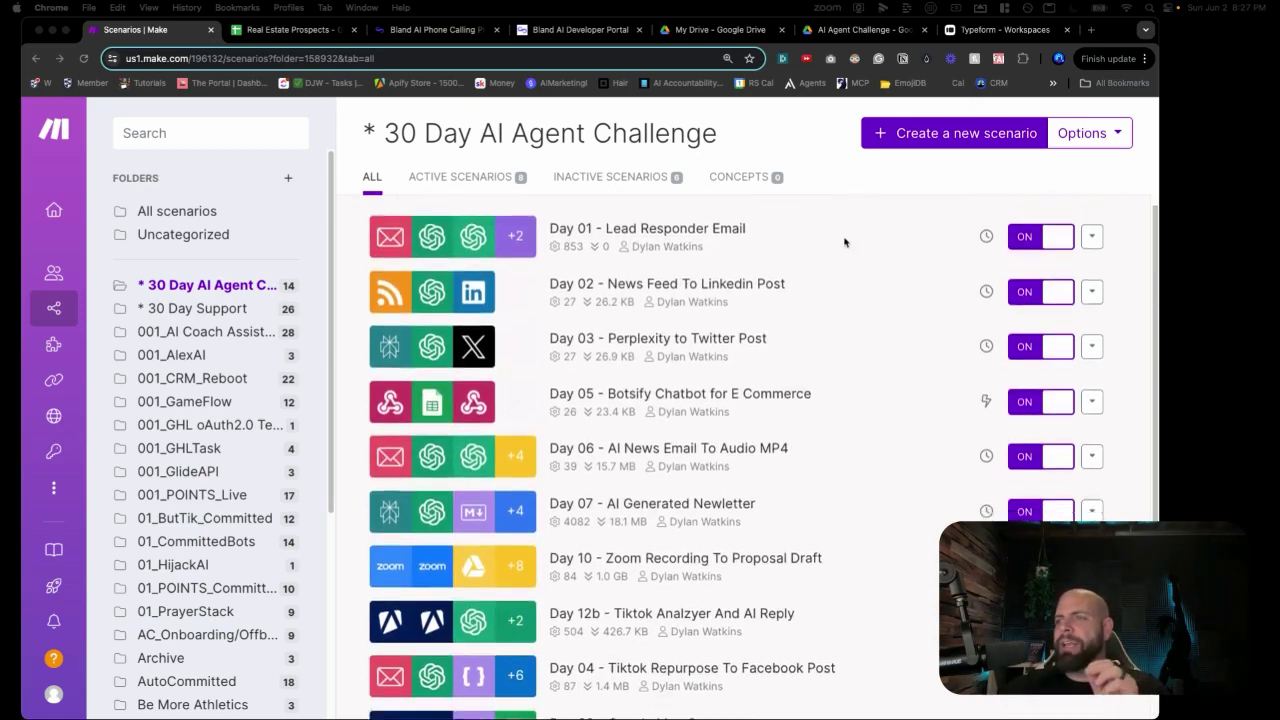
left_click(946, 138)
left_click(946, 138)
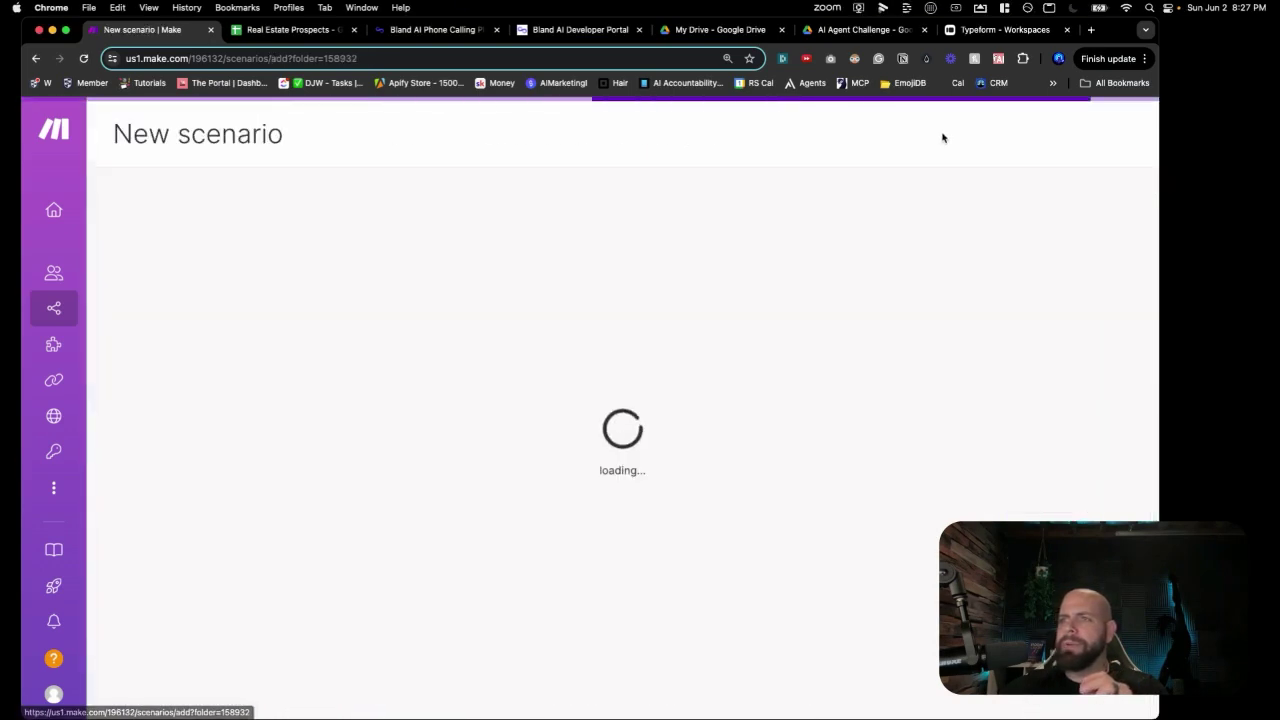
Rename the scenario to 'Day 13a - Typeform To Bland AI Caller' and save it.
left_click(228, 136)
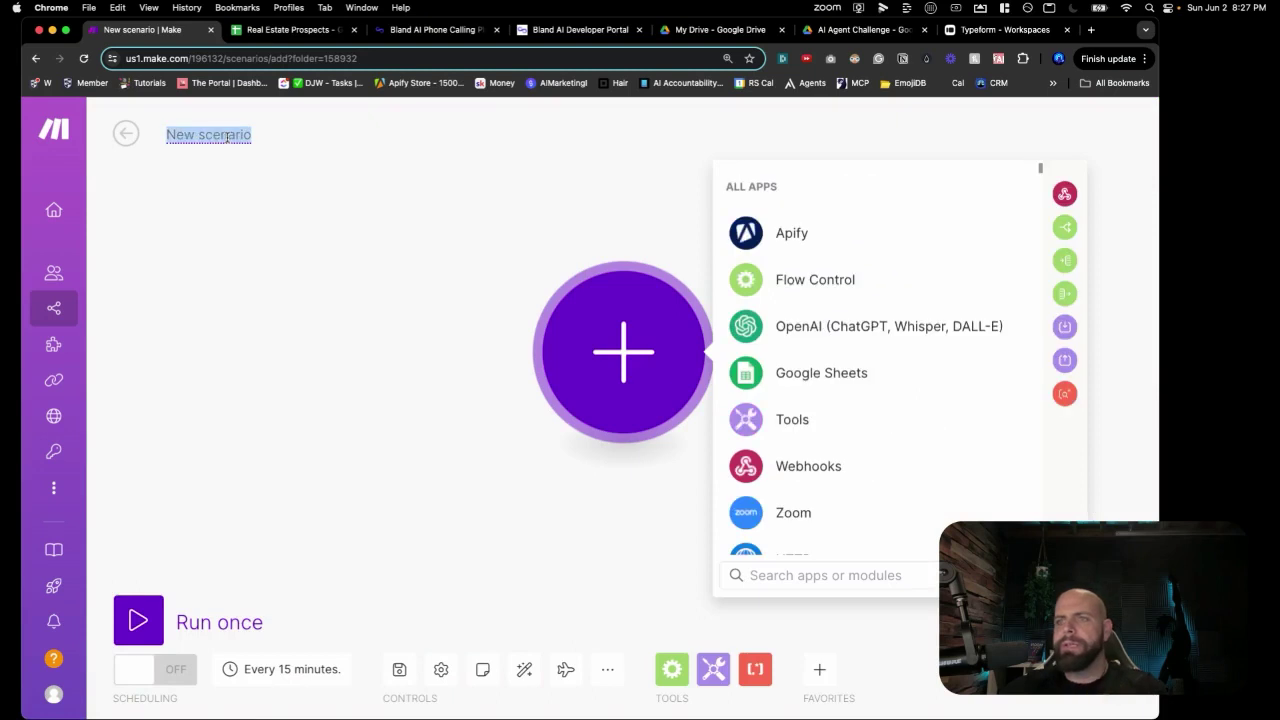
type("Day")
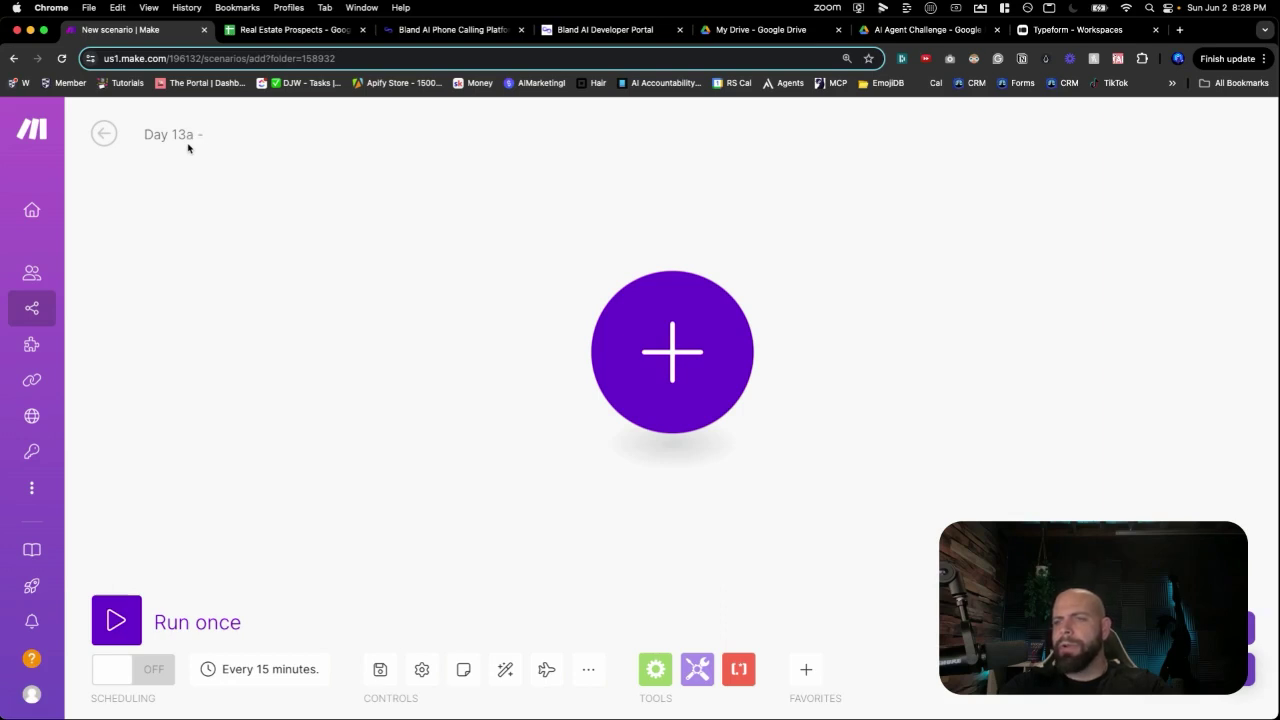
type("13a - Type Fd")
key("BackSpace")
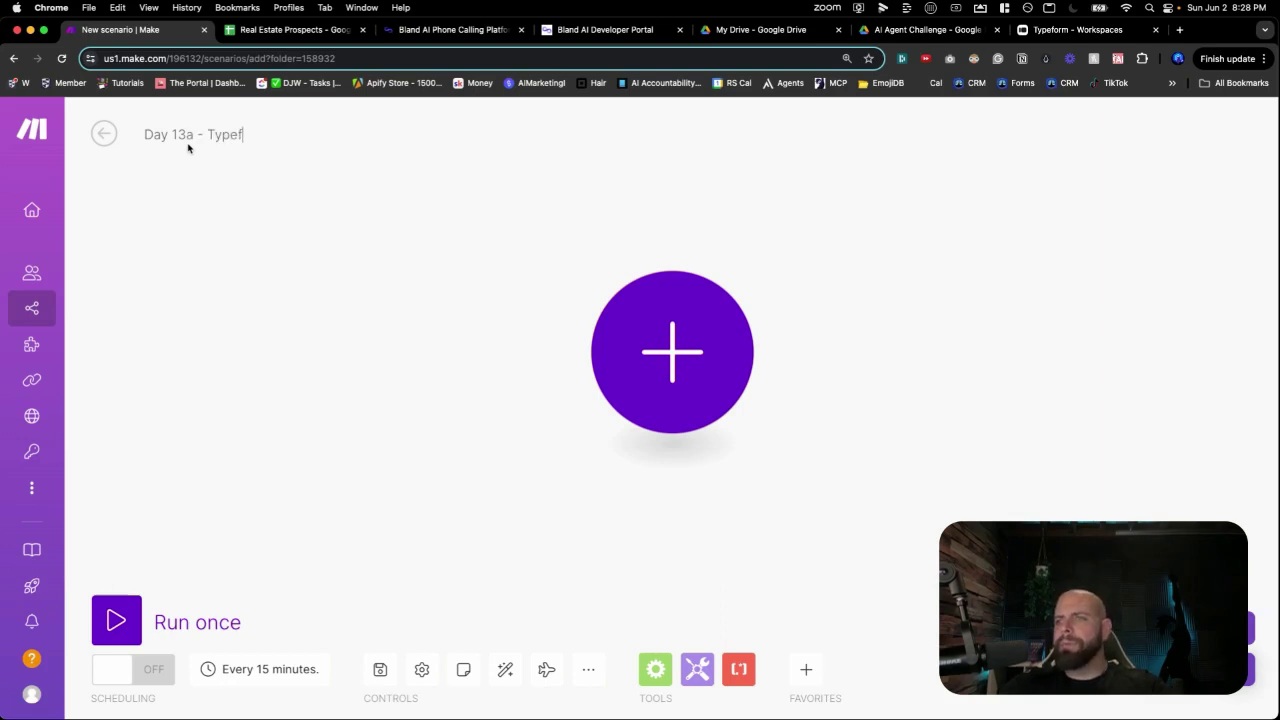
type("orm To Band")
key("BackSpace")
type("land AI Caller")
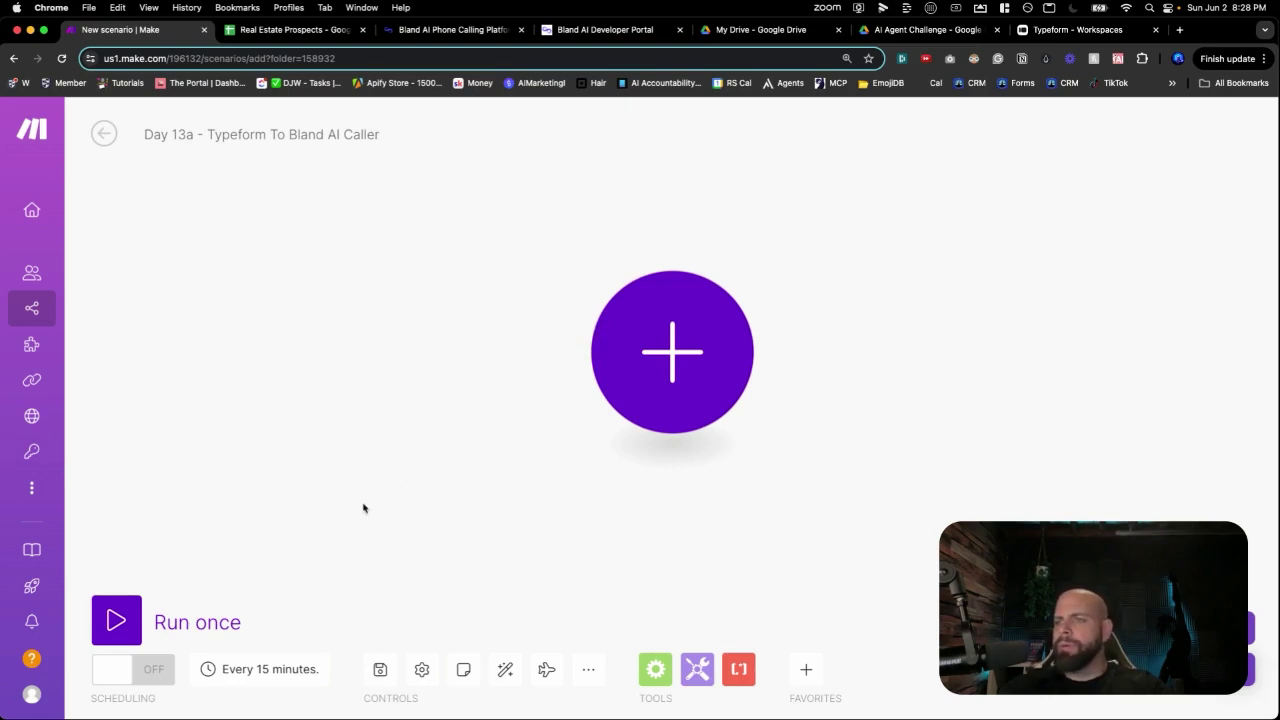
left_click(380, 668)
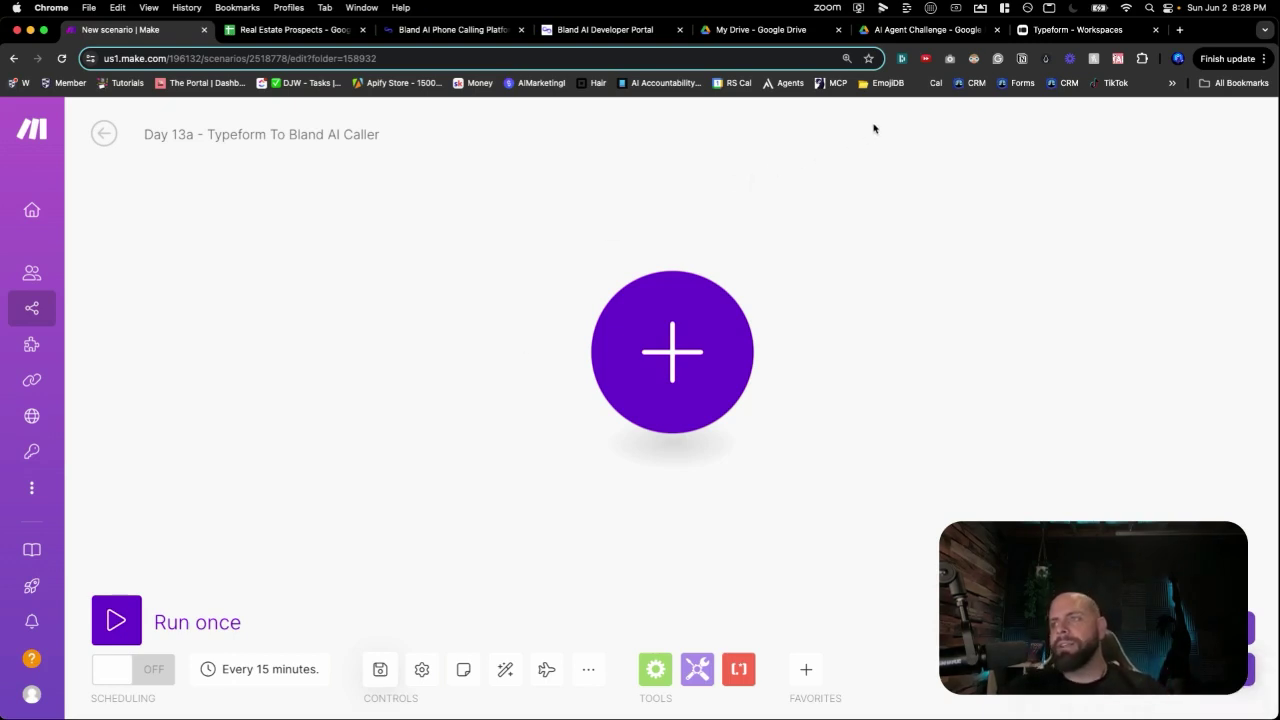
key("super+9")
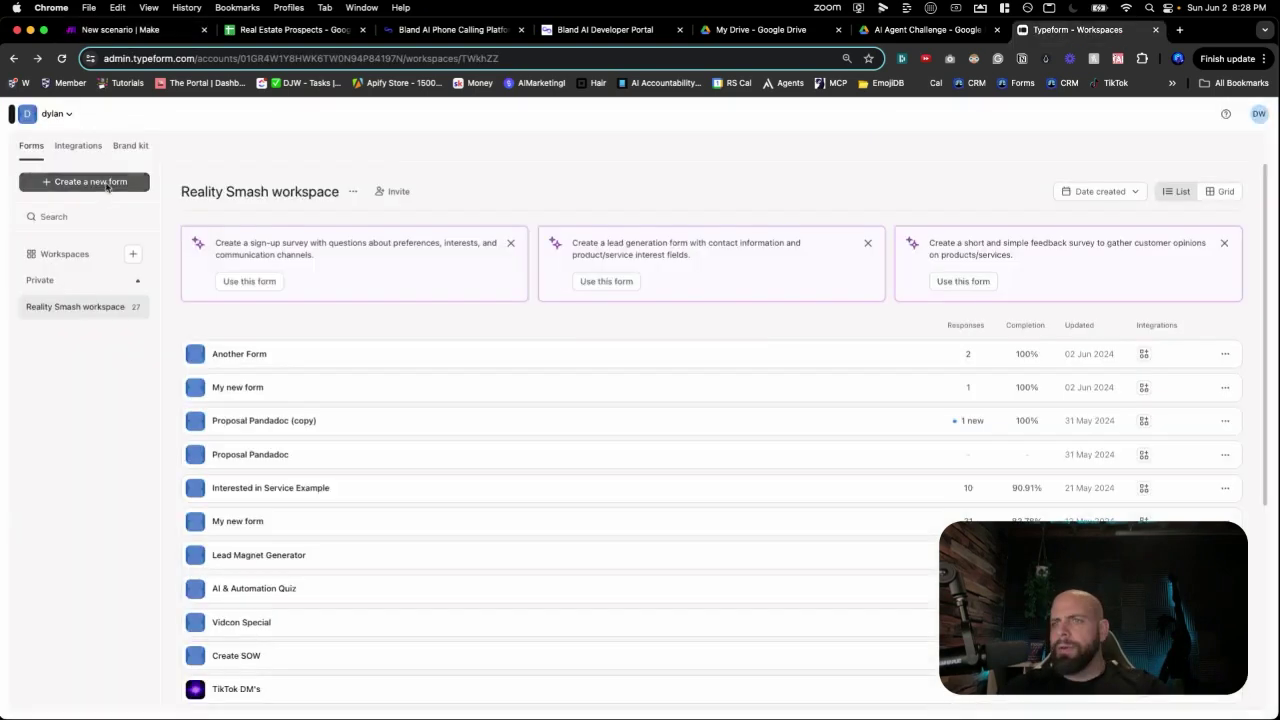
Create a blank form from scratch with a Contact Info question placed first.
left_click(100, 183)
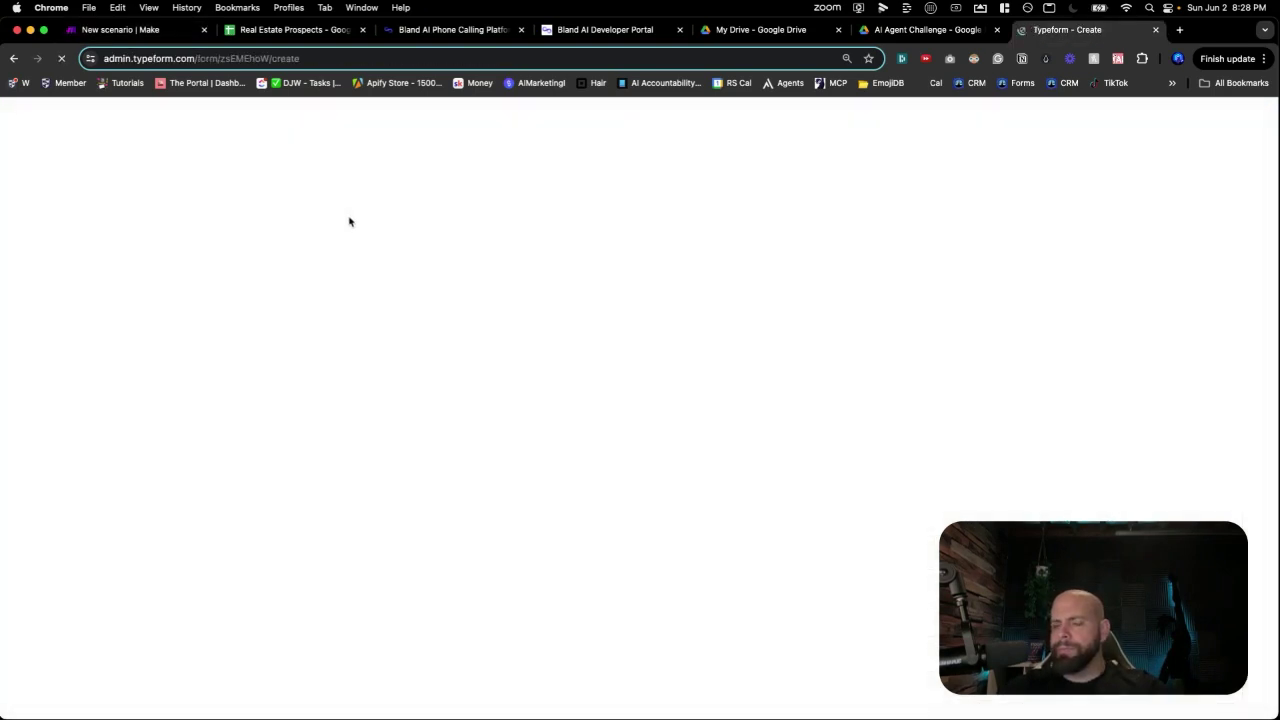
left_click(372, 420)
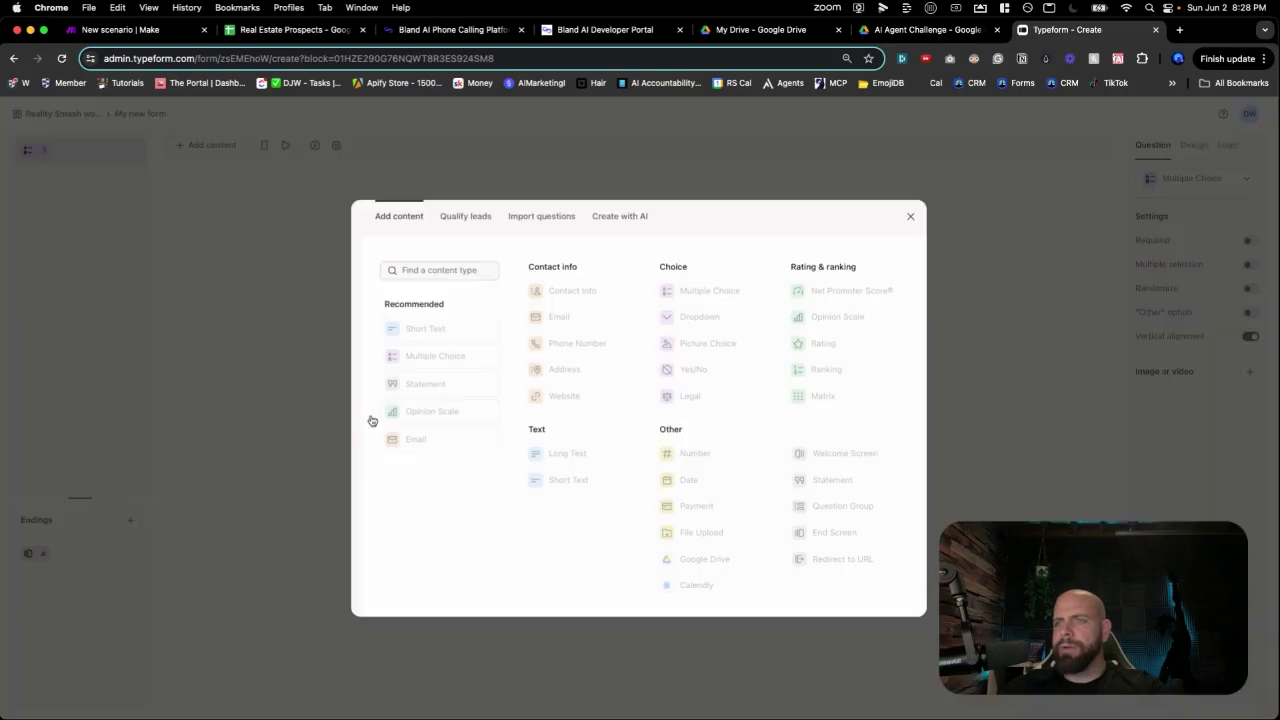
left_click(276, 319)
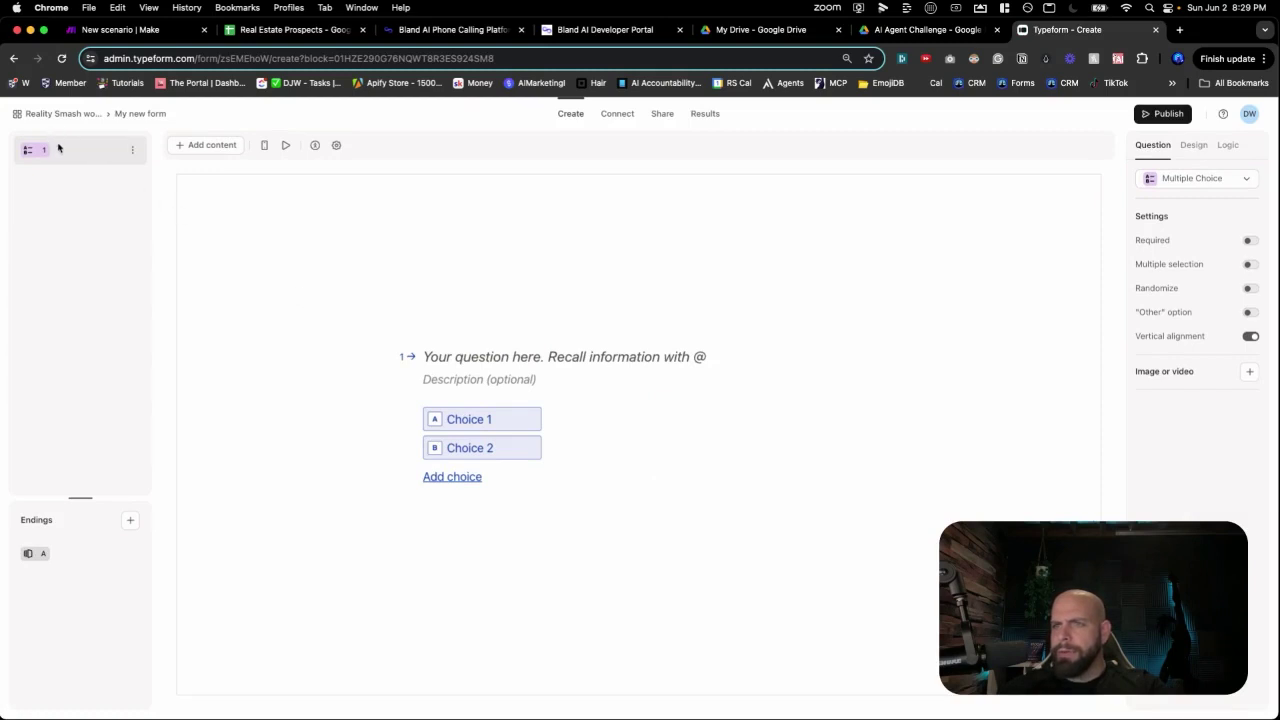
left_click(197, 146)
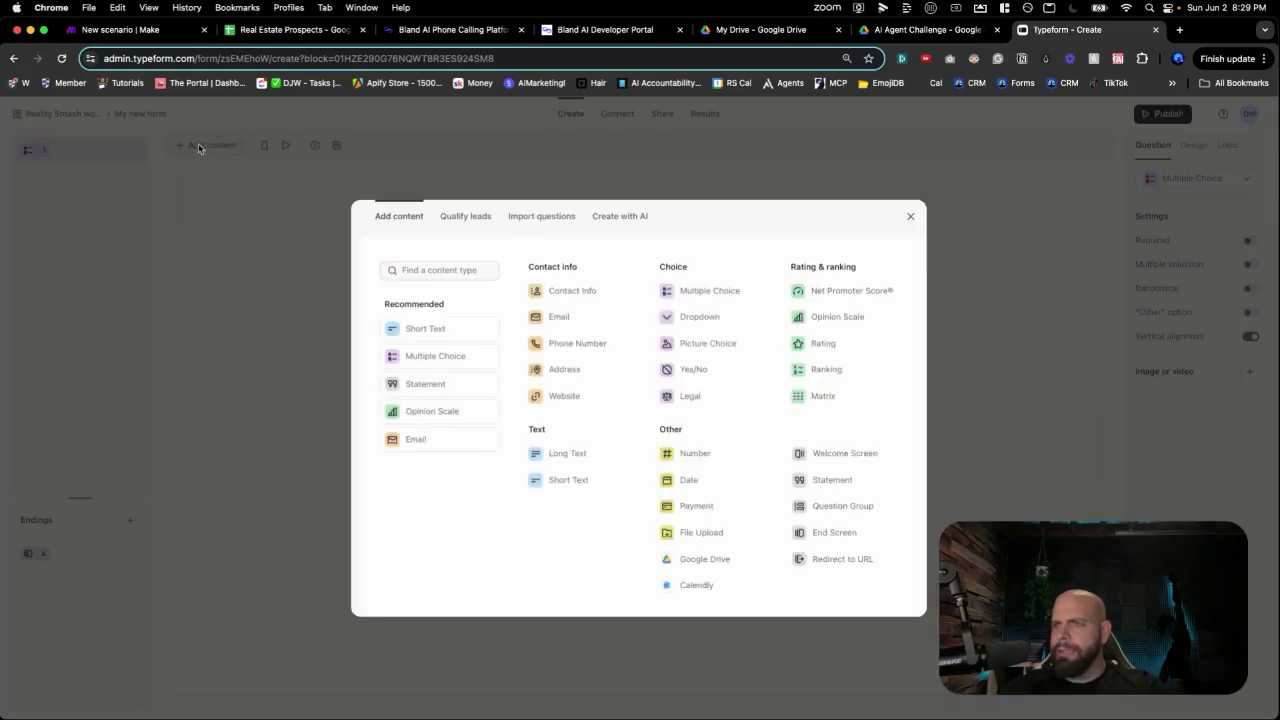
left_click(552, 291)
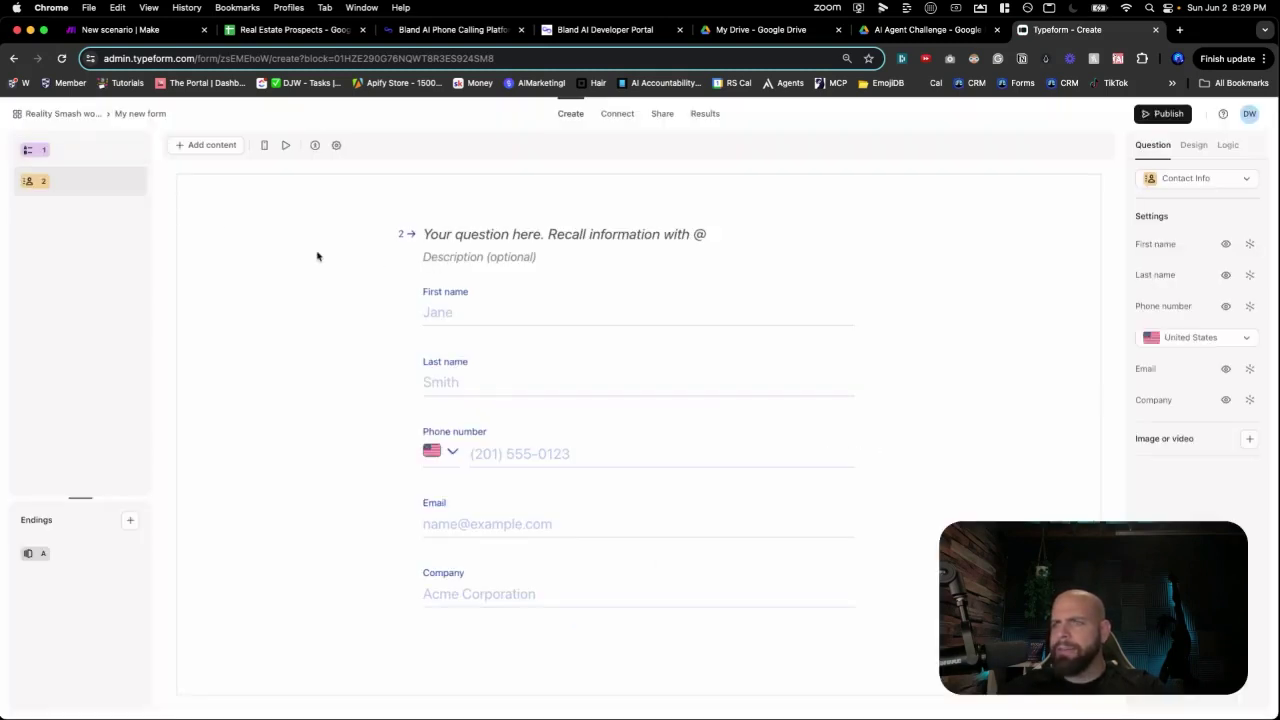
left_click_drag(80, 166, 86, 226)
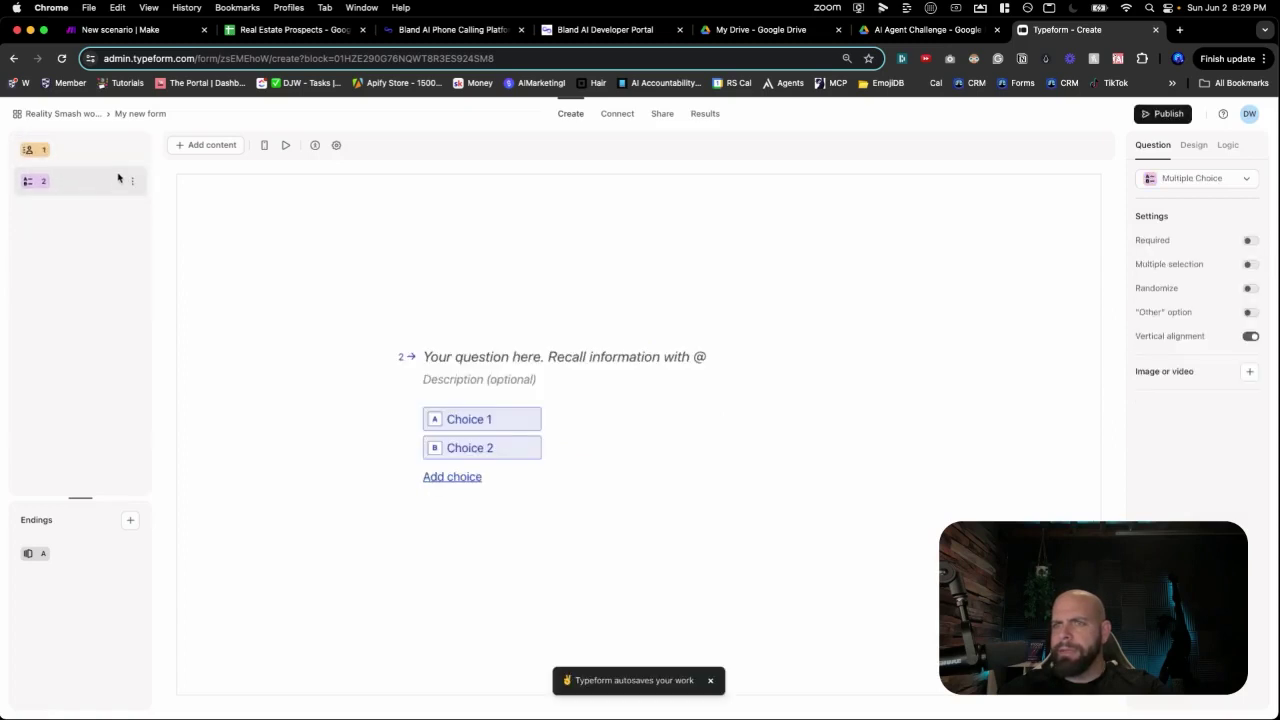
Delete the default multiple-choice question and the ending, and hide the Company field.
left_click(129, 182)
left_click(162, 204)
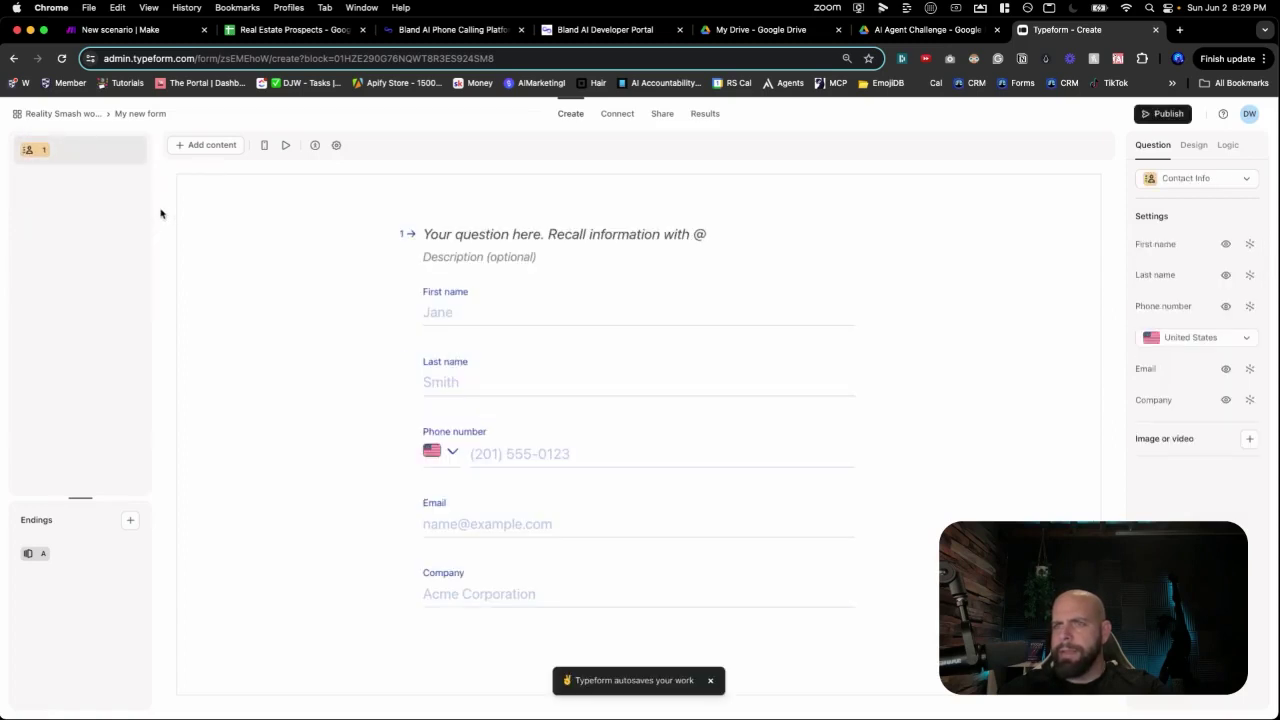
left_click(131, 557)
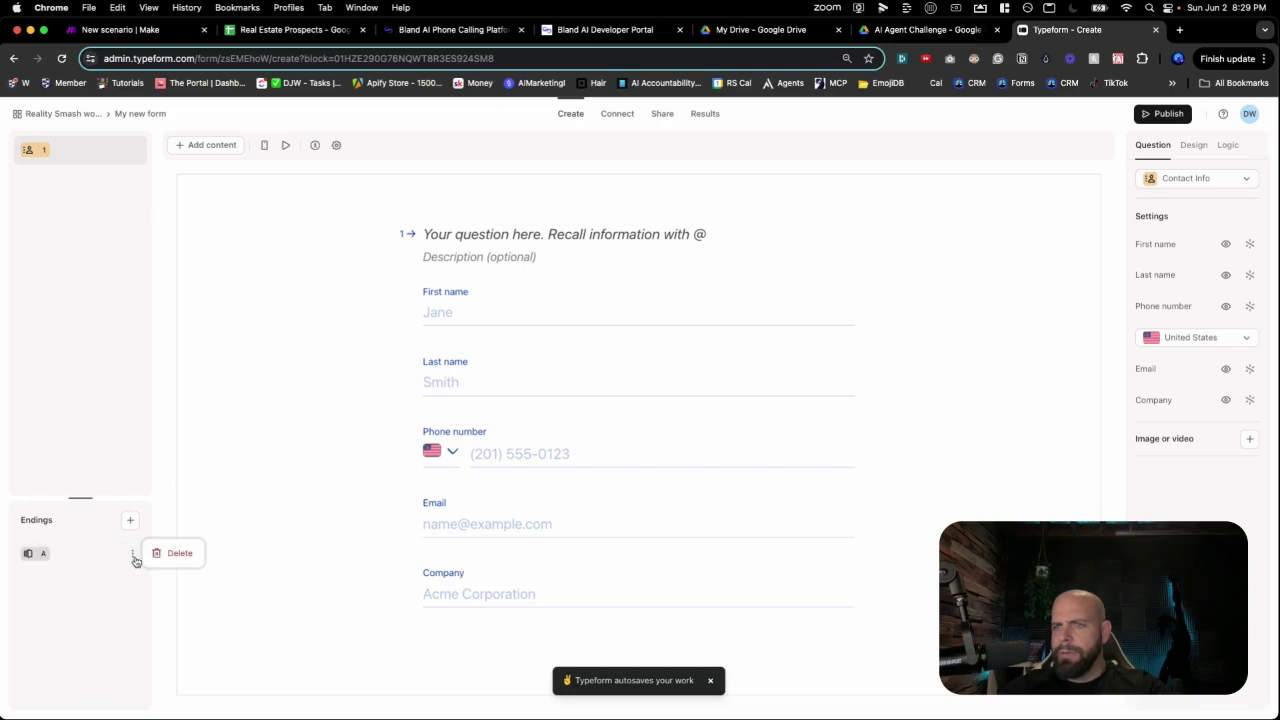
left_click(155, 556)
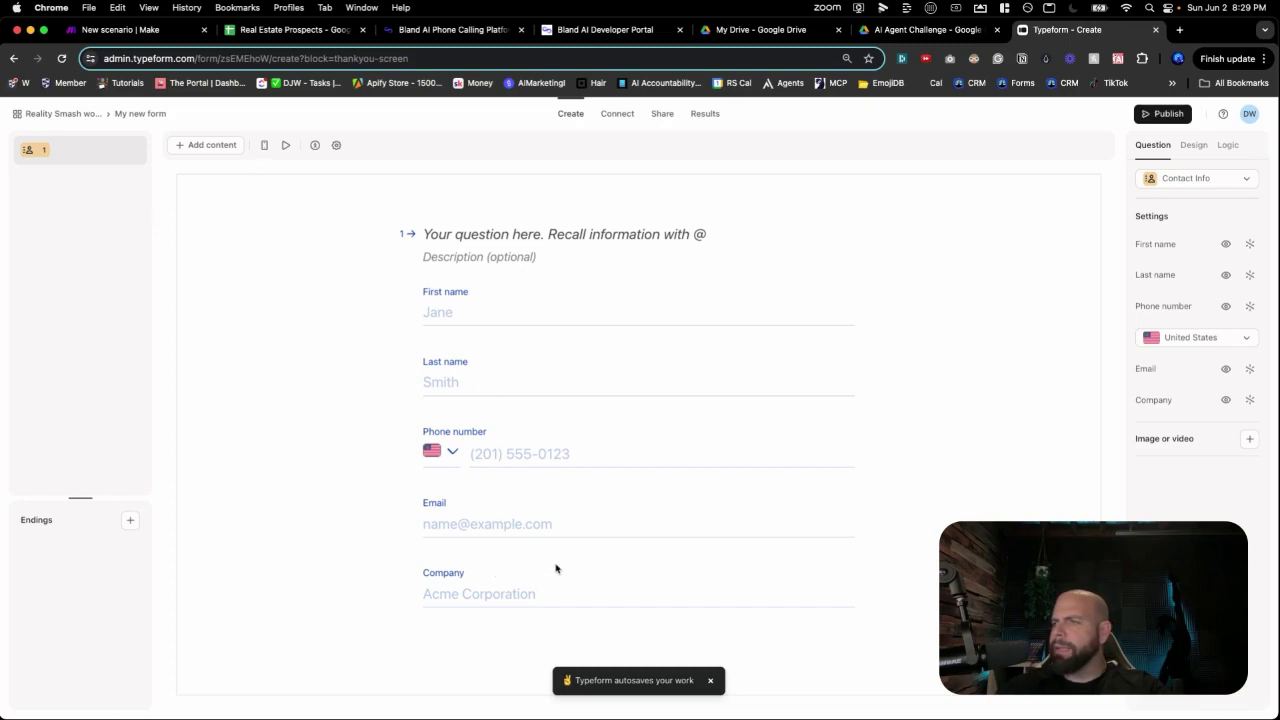
left_click(1225, 400)
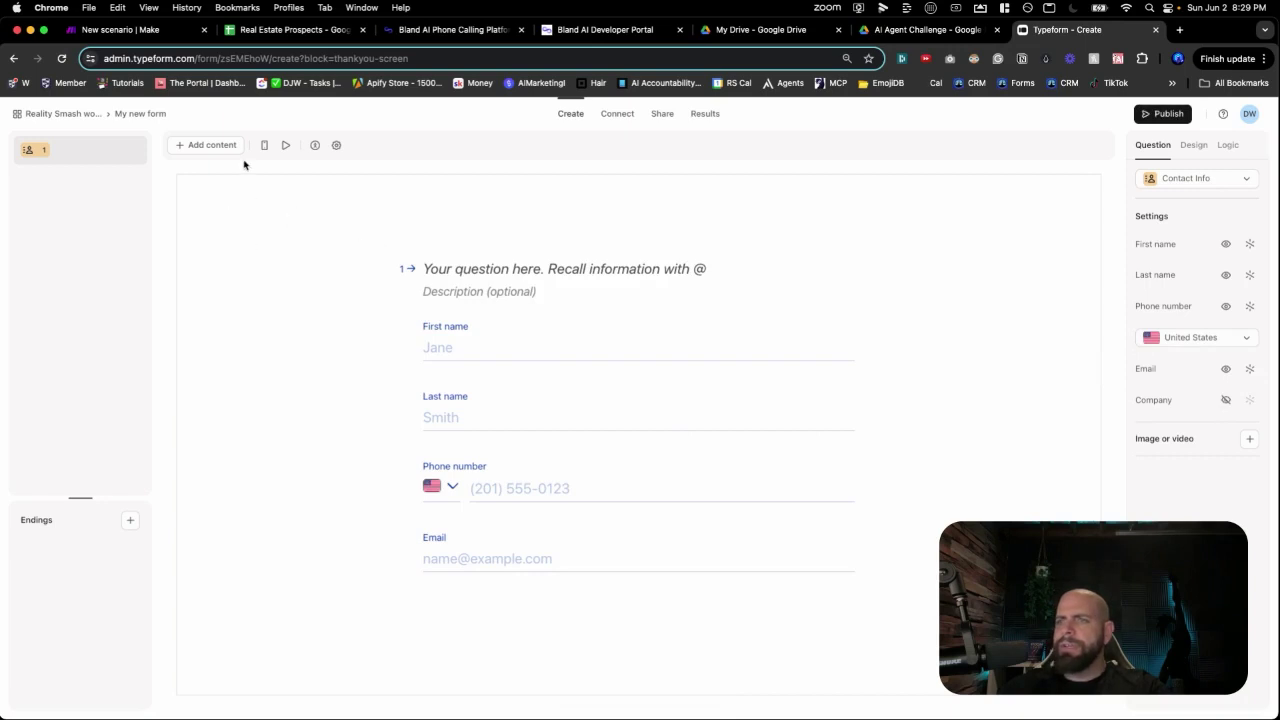
left_click(259, 38)
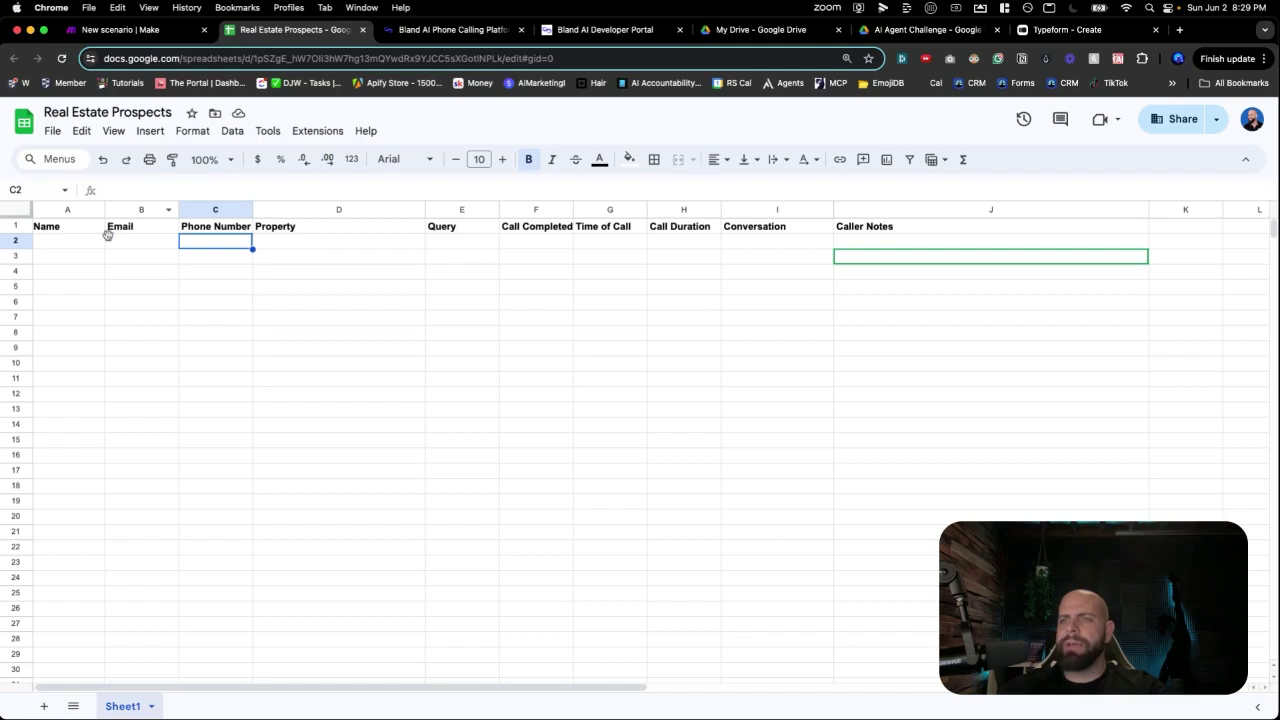
Review the Real Estate Prospects sheet columns, glance at the Make scenario, then return to Typeform.
left_click(72, 242)
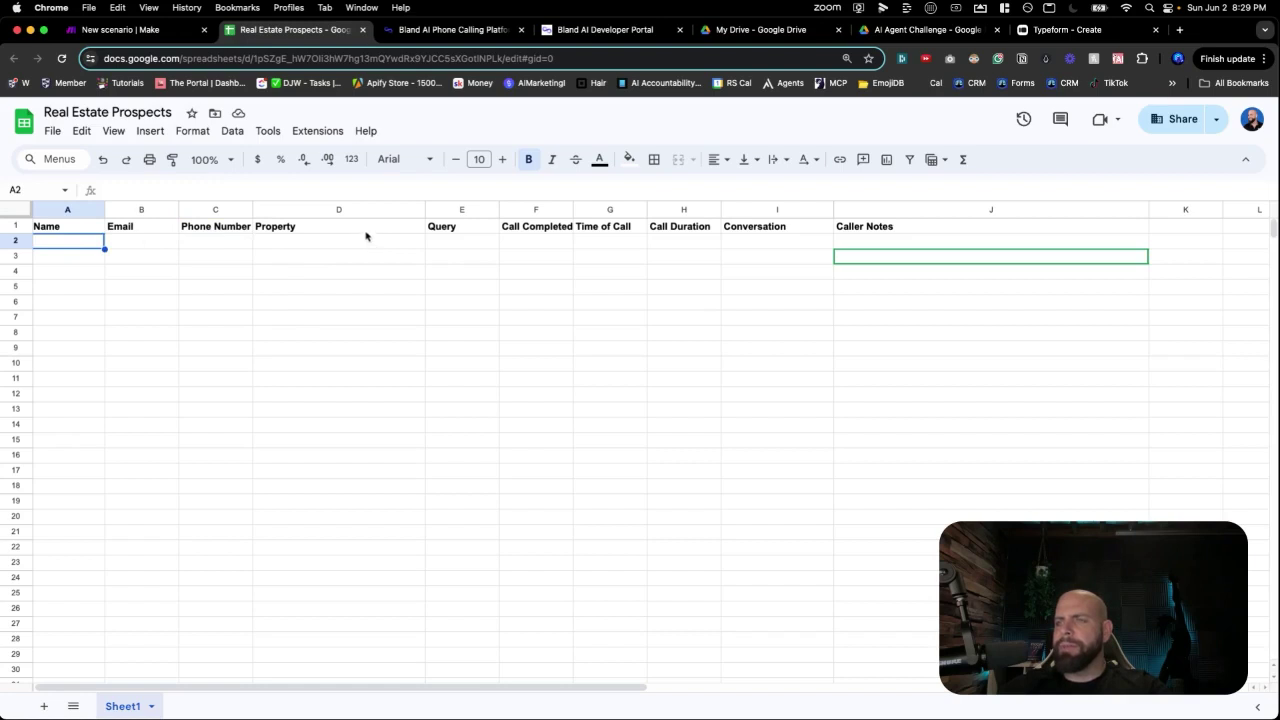
left_click(156, 36)
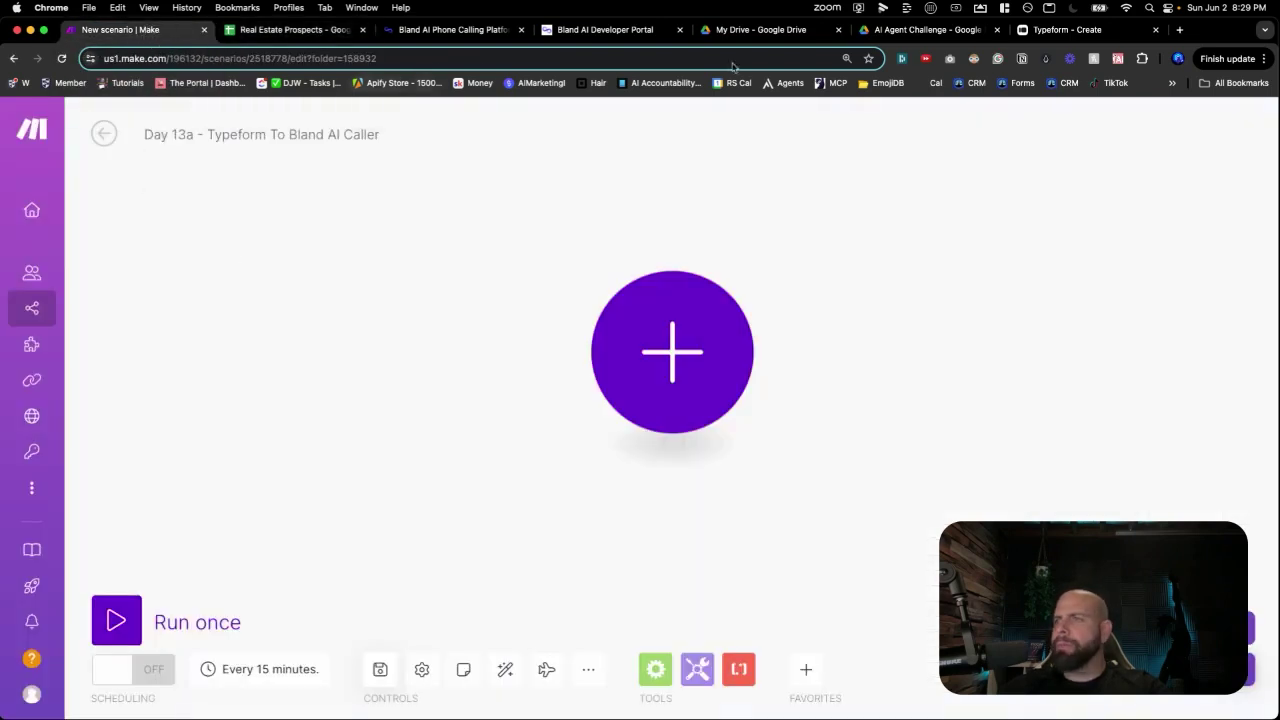
left_click(1028, 34)
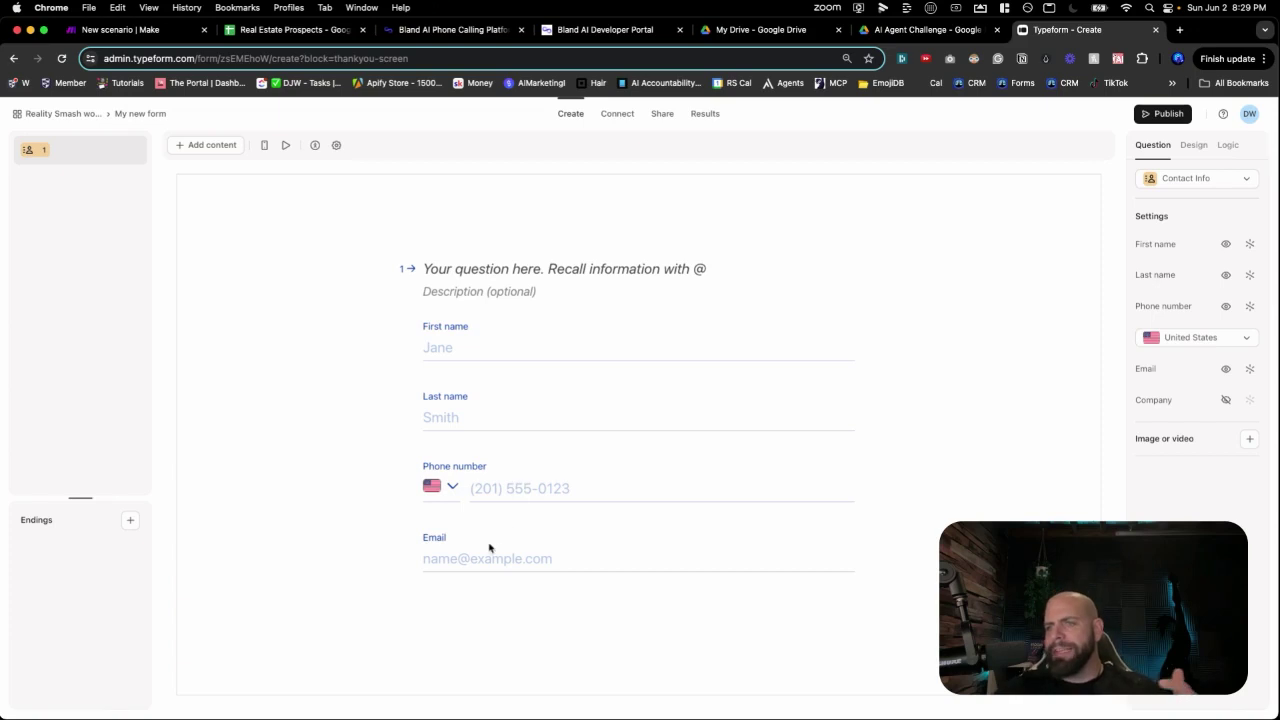
Add a multiple-choice question titled 'Which Property Listing Are You Interested In?'.
left_click(197, 151)
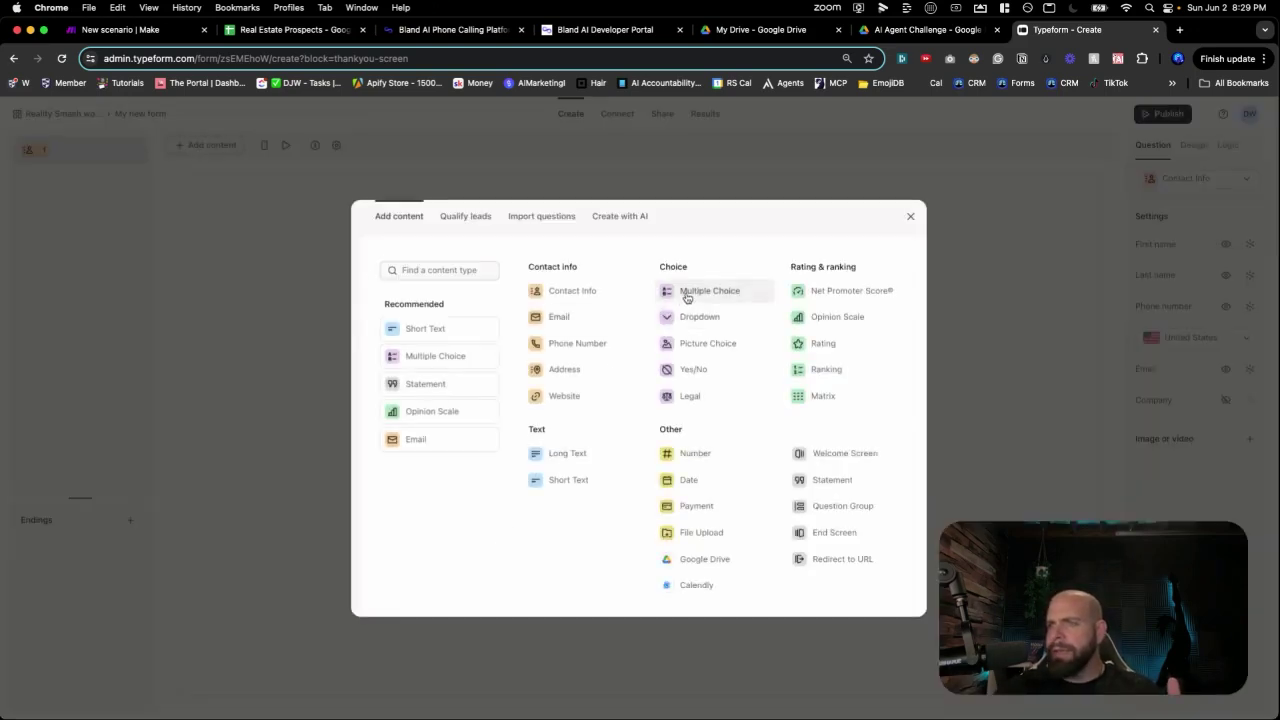
left_click(683, 296)
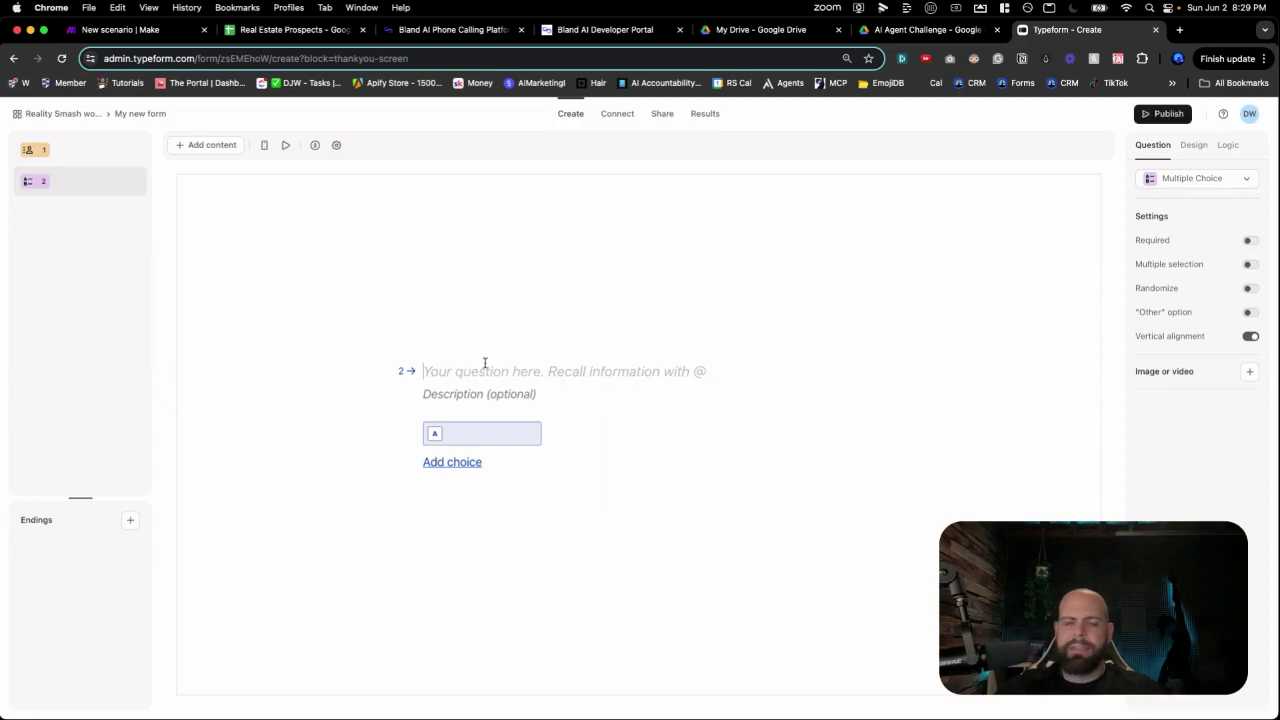
type("Which Propert")
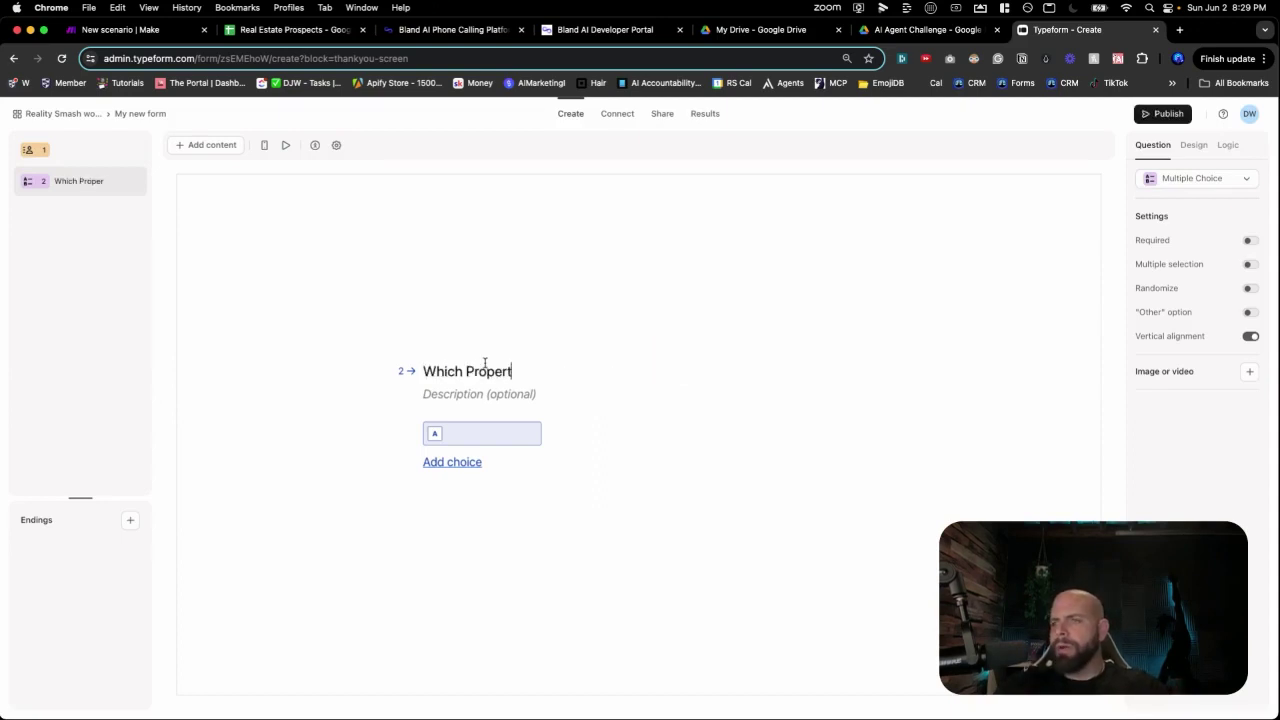
type("y Lister")
type("ing Are You Intere")
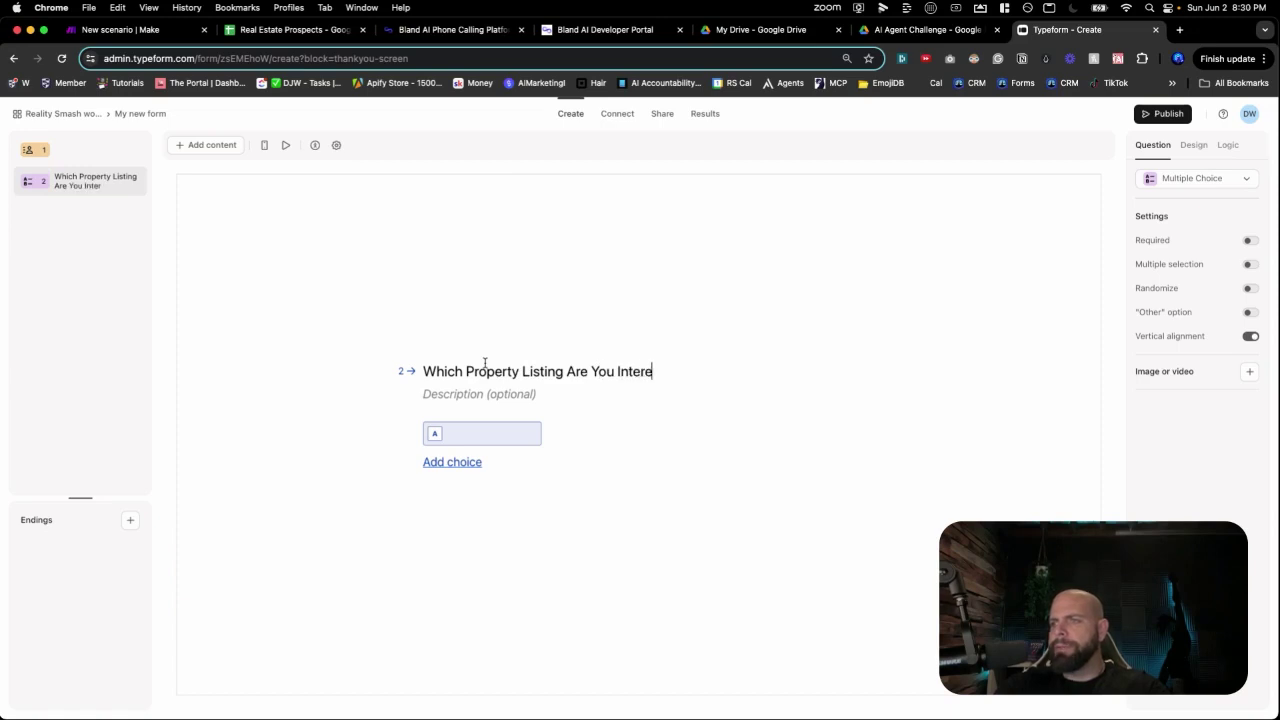
type("sted In?")
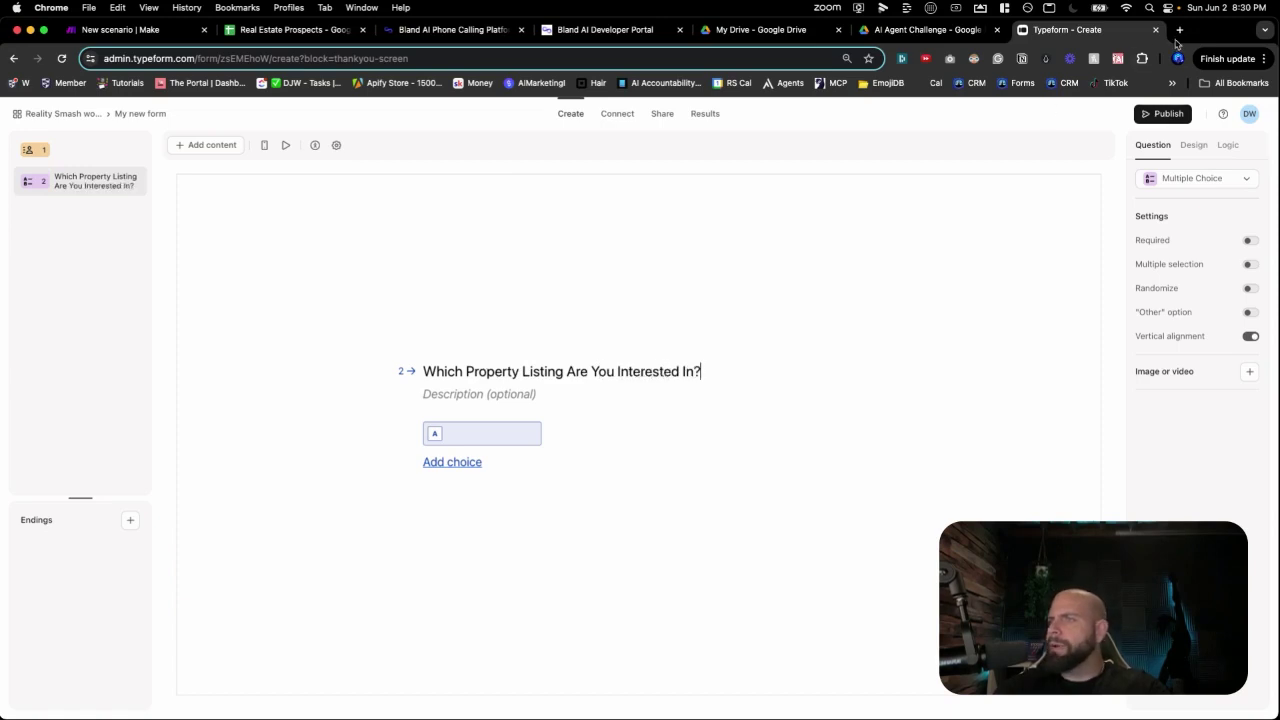
Open ChatGPT in a new browser tab.
left_click(1180, 30)
type("cha")
key("Return")
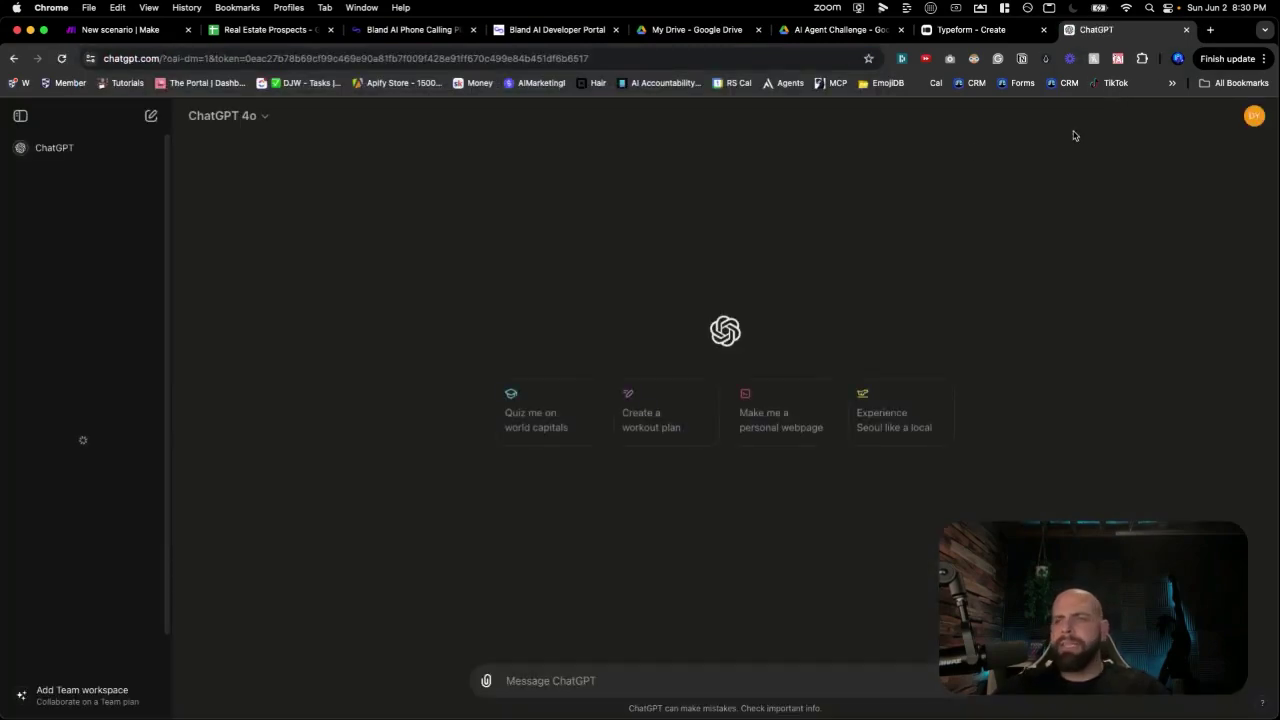
Copy the Listing 1 heading from the Long Beach Fake Listings chat into choice A.
left_click(126, 233)
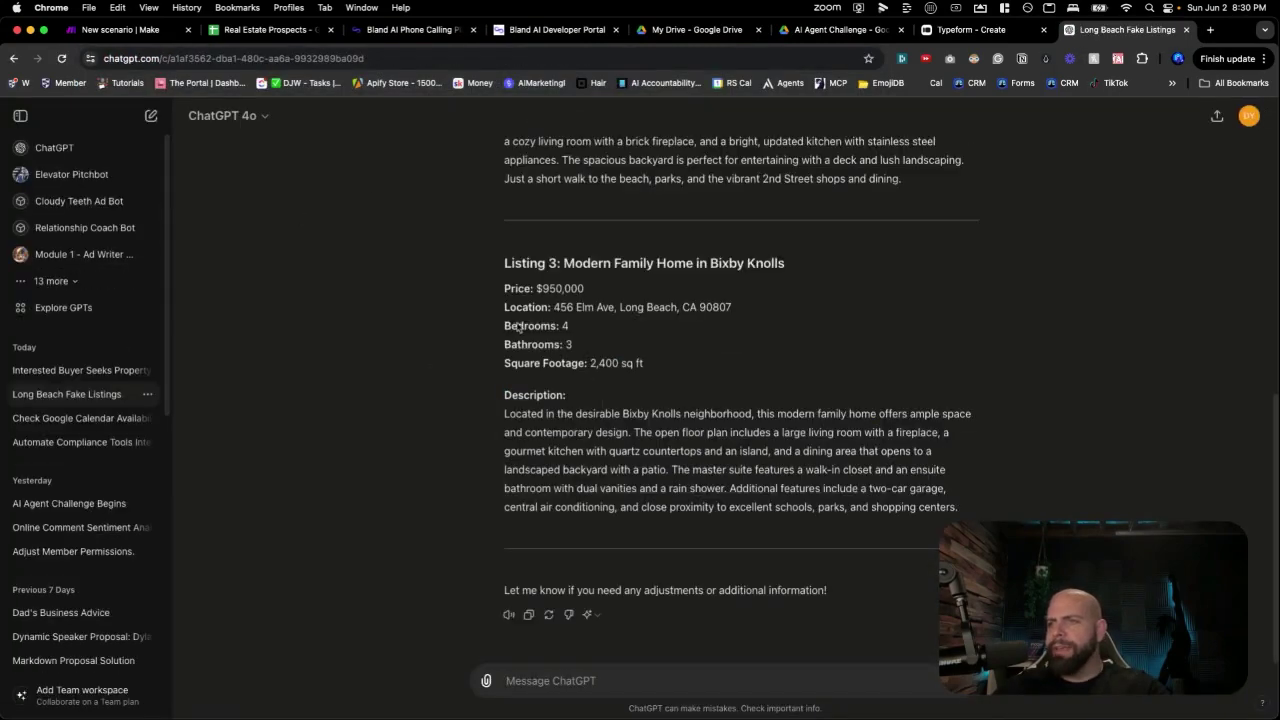
scroll(520, 330, "up", 10)
triple_click(565, 253)
key("super+c")
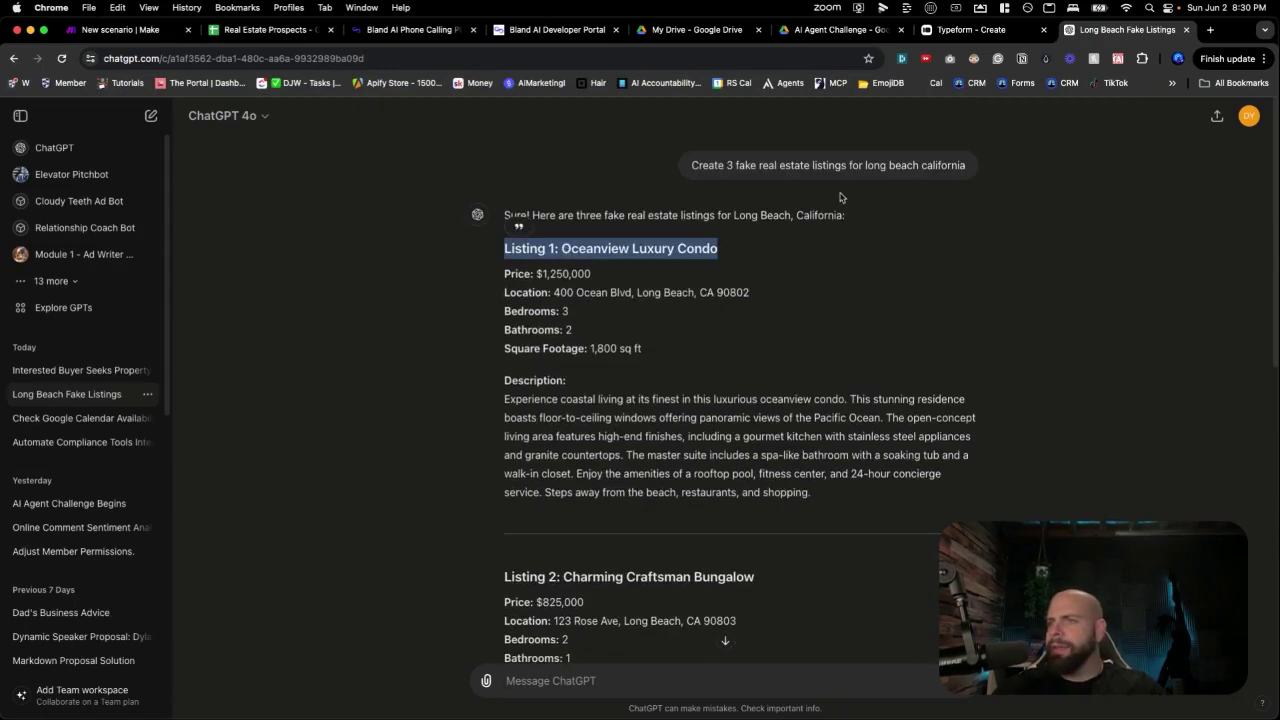
left_click(971, 30)
left_click(453, 432)
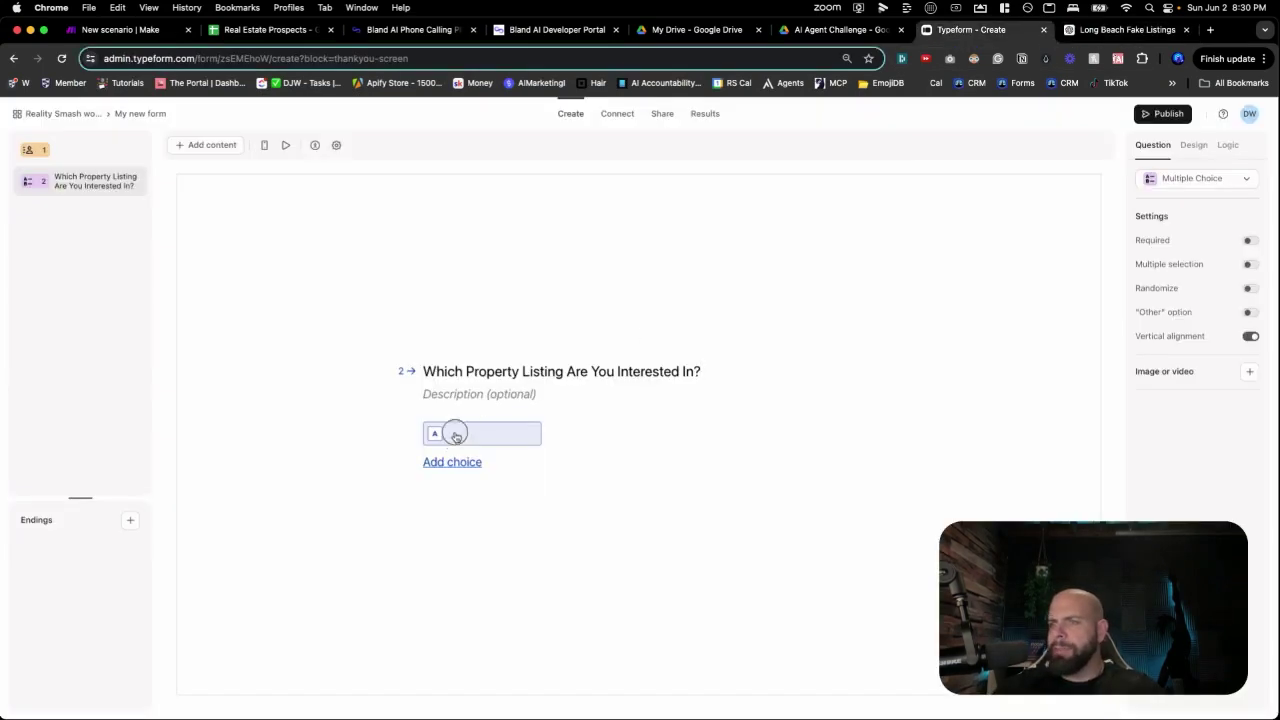
key("super+v")
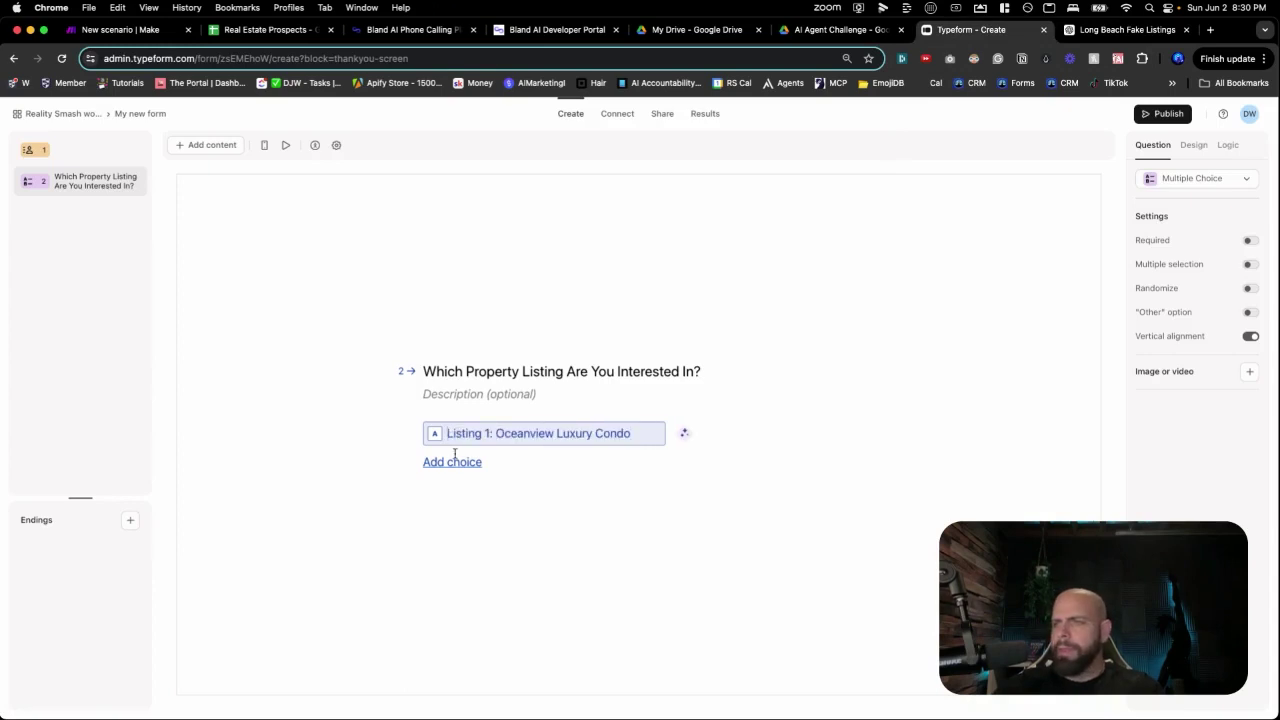
Add choice B filled with the Listing 2 heading copied from the chat.
left_click(452, 461)
left_click(1090, 29)
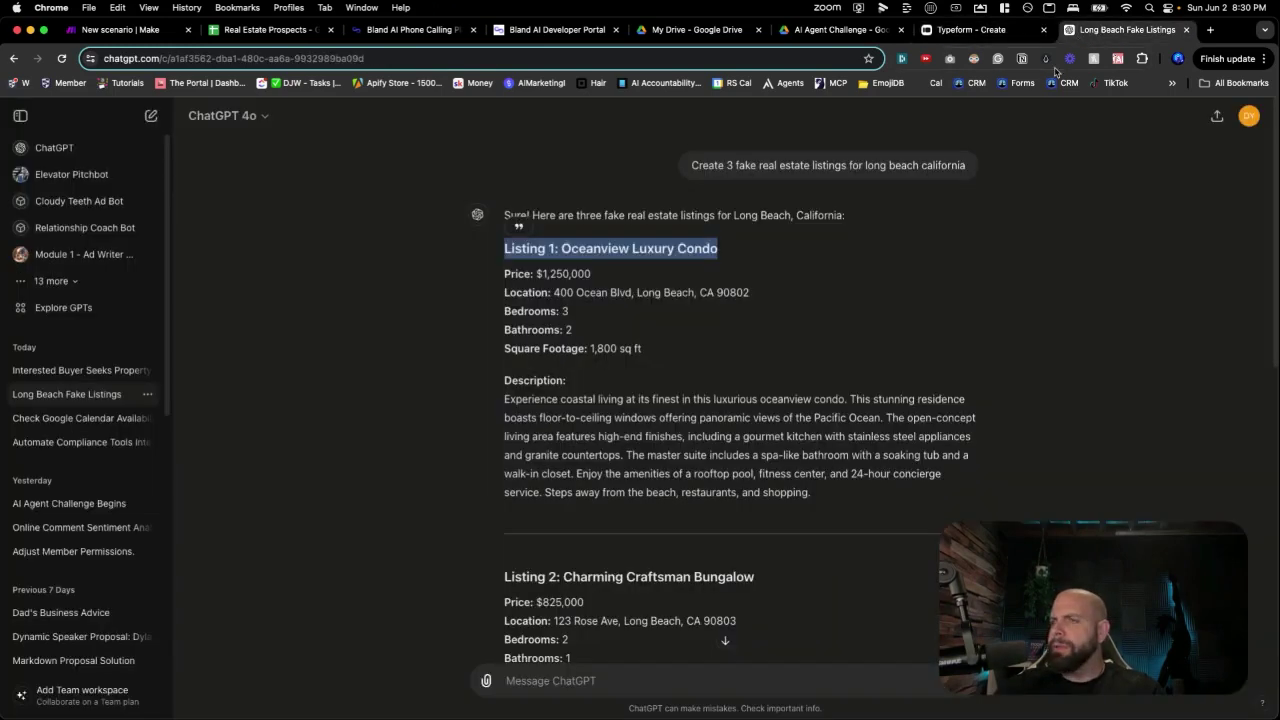
triple_click(606, 577)
key("super+c")
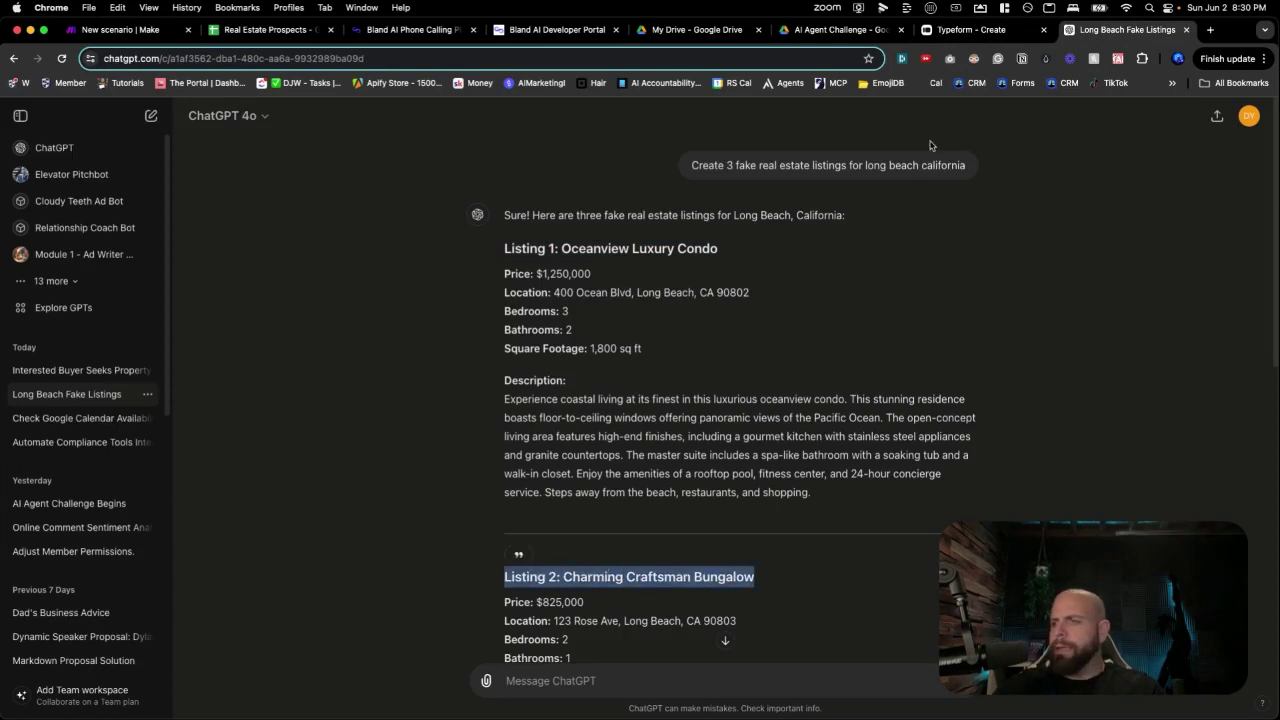
left_click(970, 30)
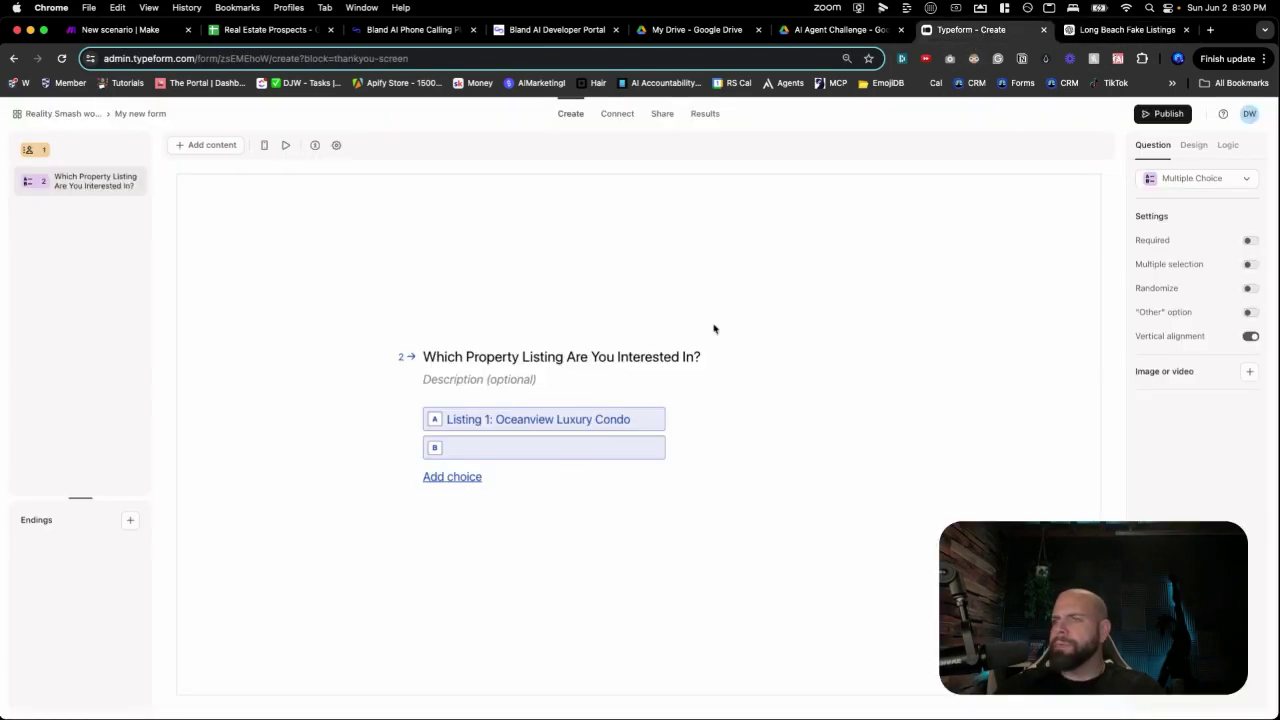
left_click(530, 451)
key("super+v")
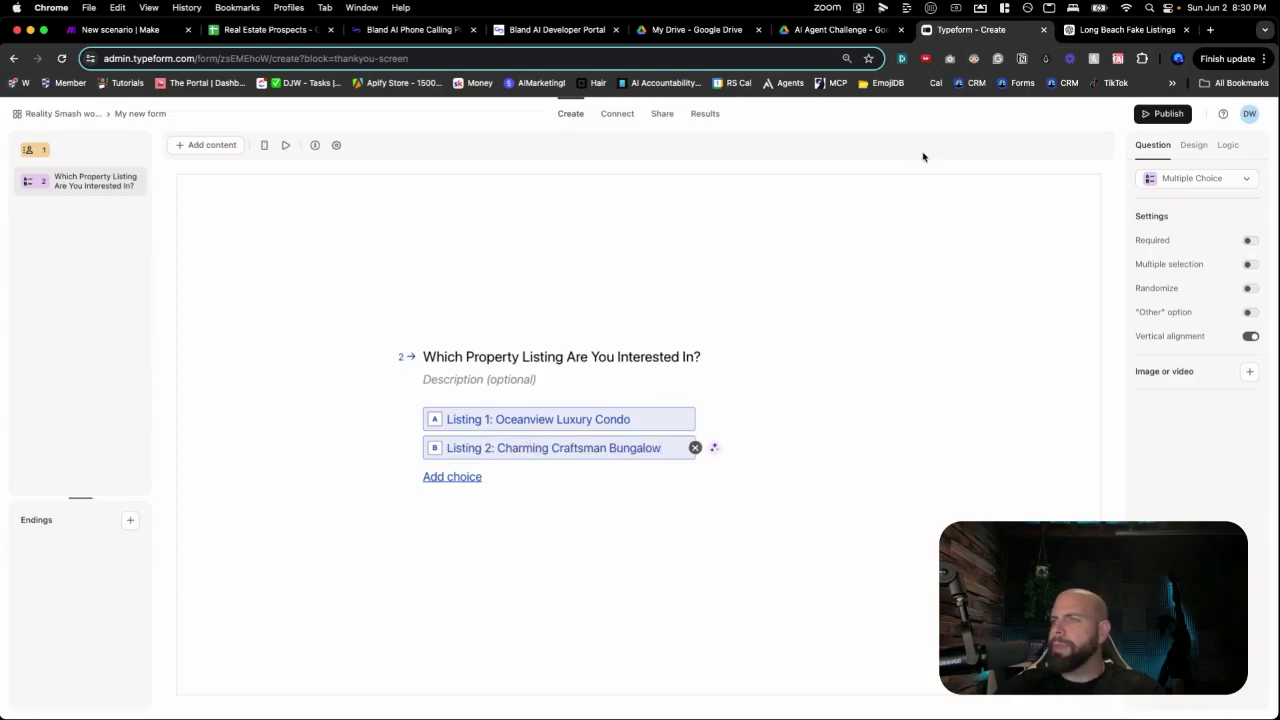
Add choice C filled with the Listing 3 heading copied from the chat.
left_click(1125, 30)
scroll(680, 440, "down", 5)
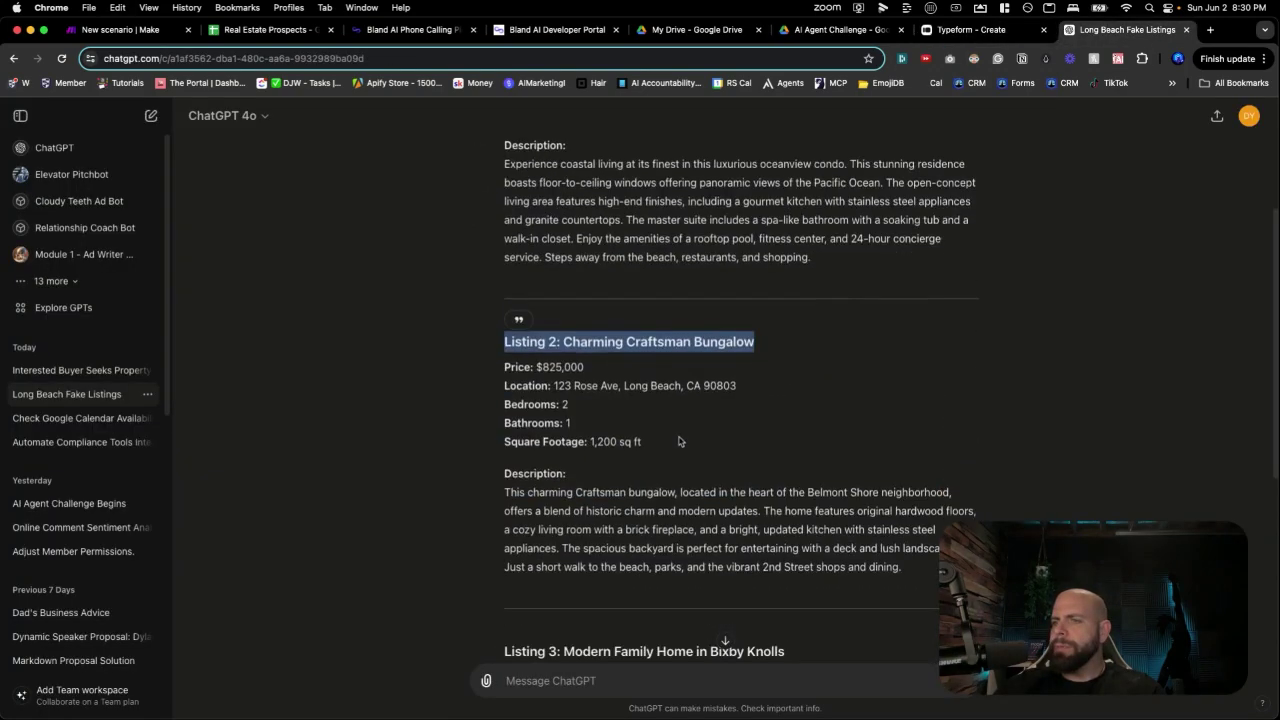
scroll(679, 441, "down", 2)
triple_click(566, 548)
key("ctrl+c")
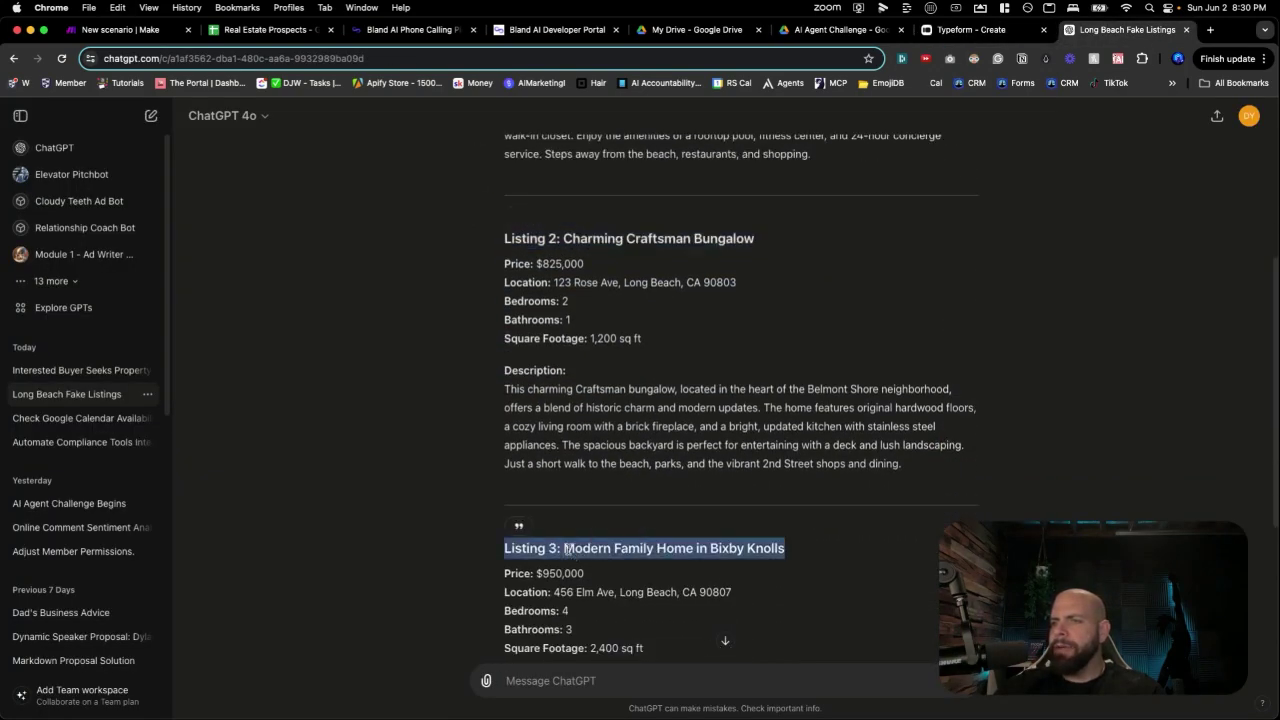
scroll(566, 550, "down", 5)
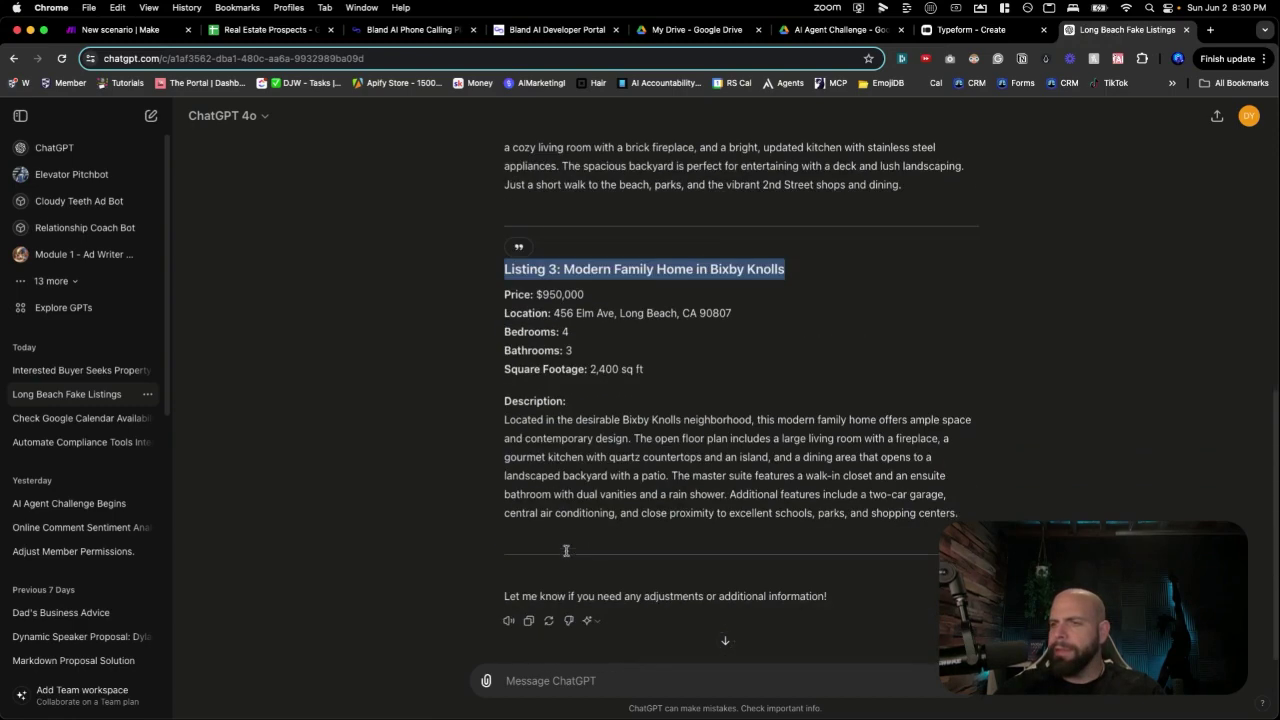
left_click(965, 29)
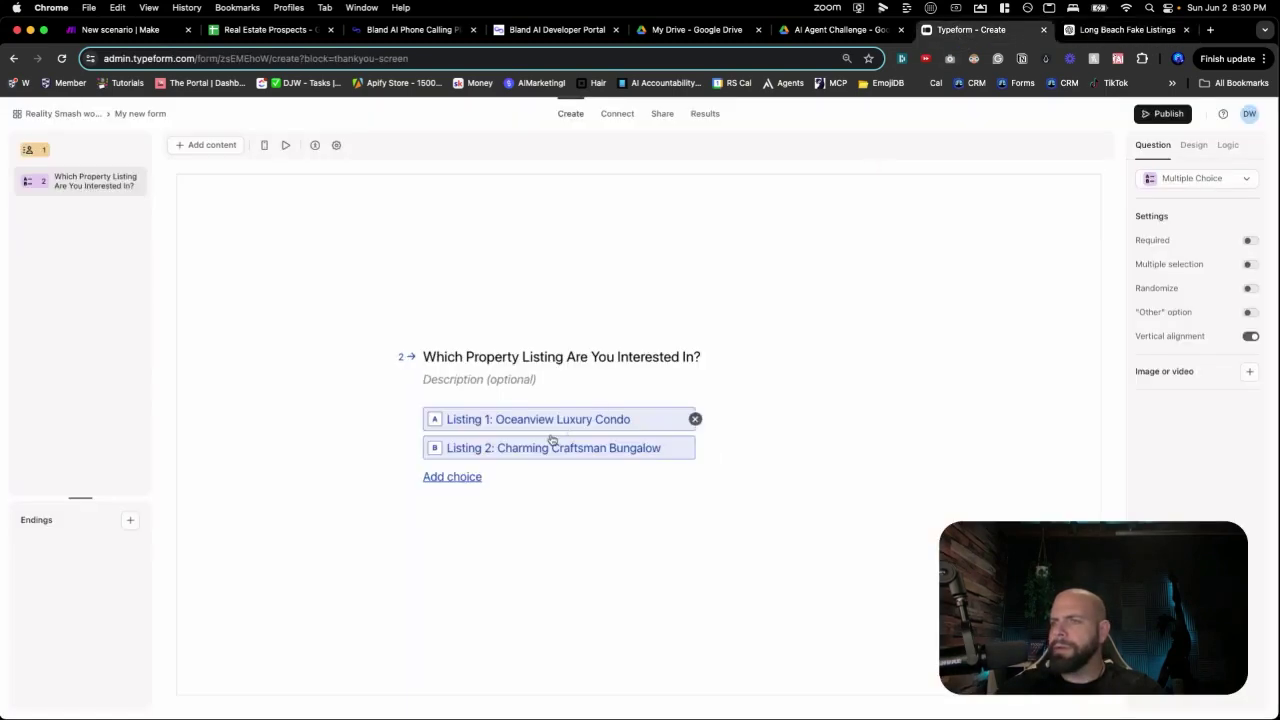
left_click(466, 478)
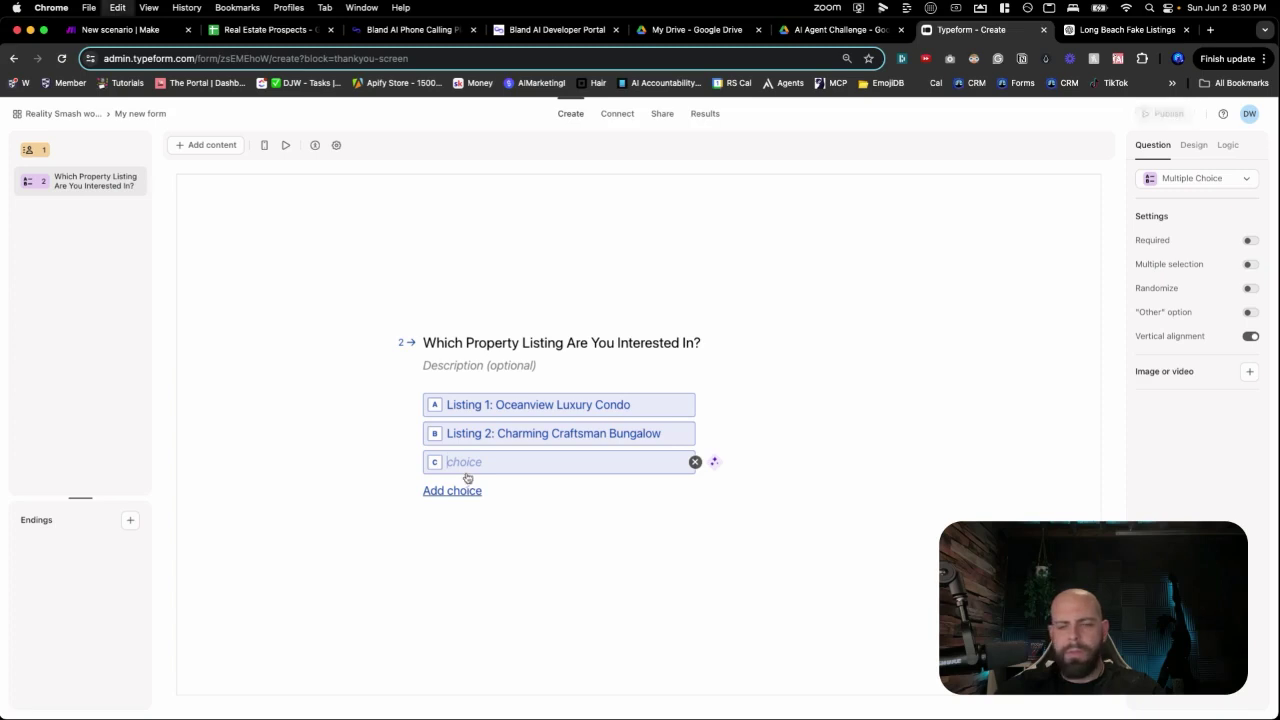
key("ctrl+v")
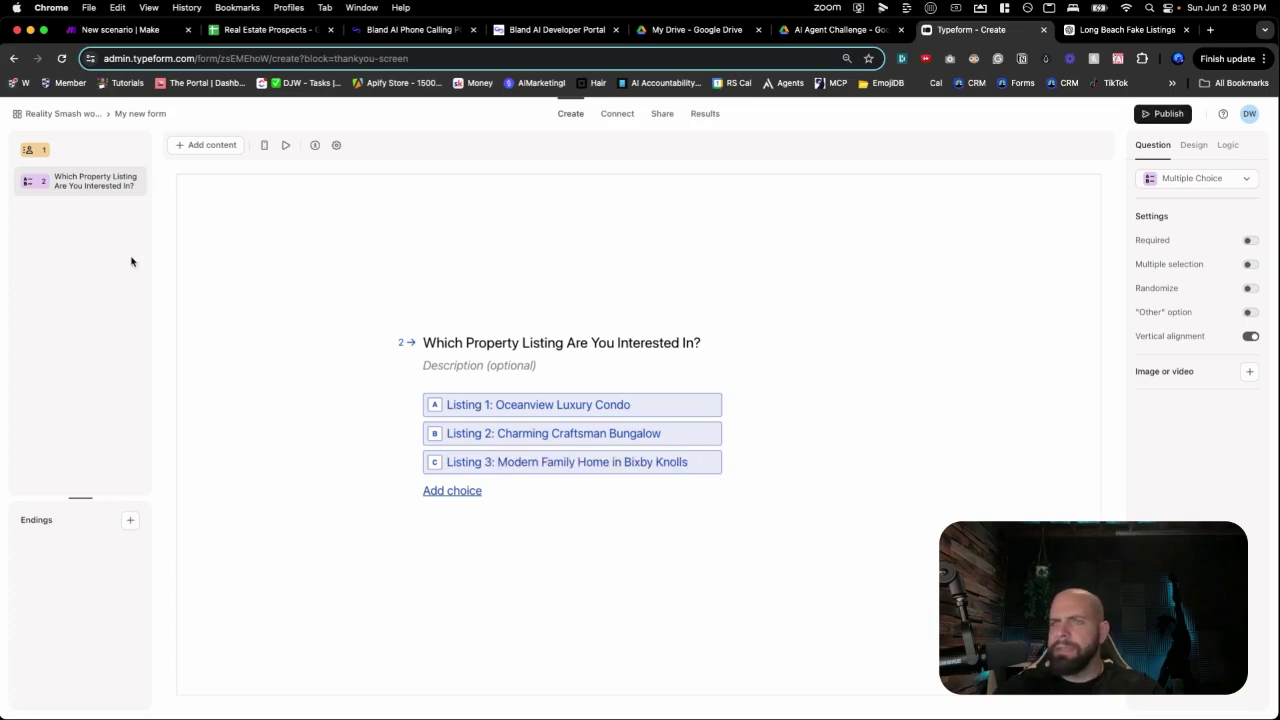
left_click(157, 116)
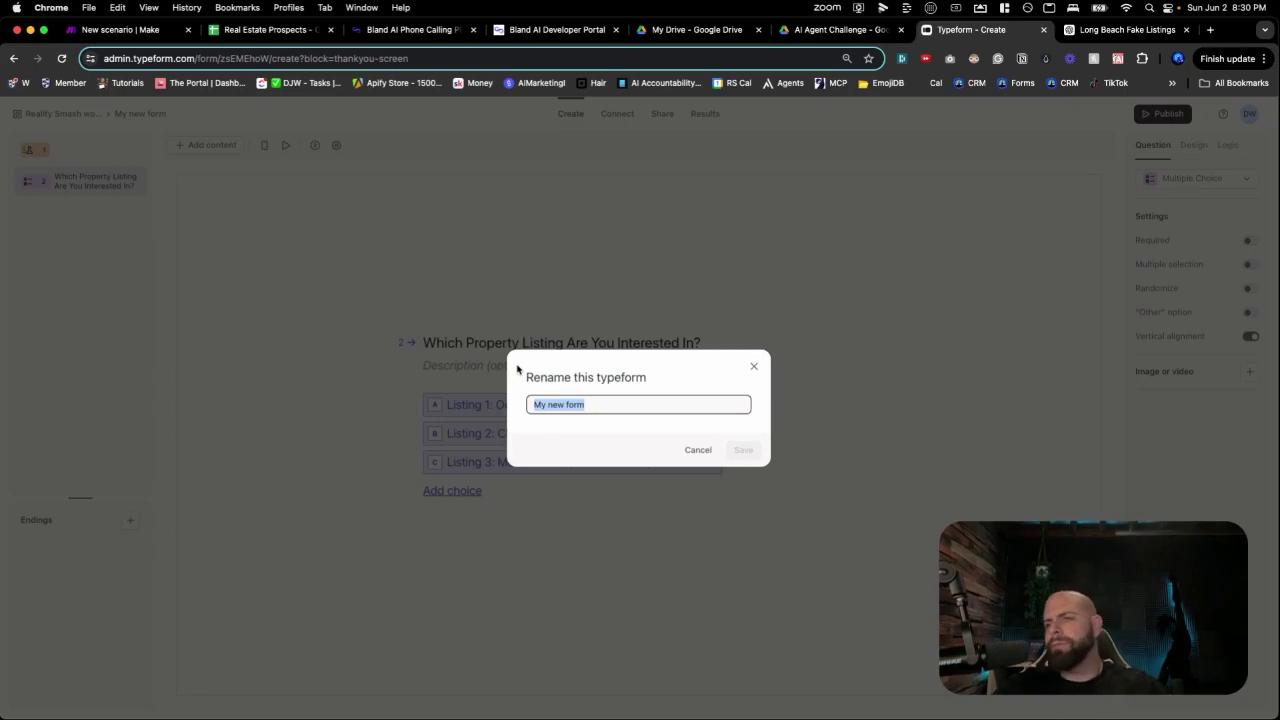
Save the form name as 'Real Estate Form Leads' and reopen it from the workspace list.
type("Real")
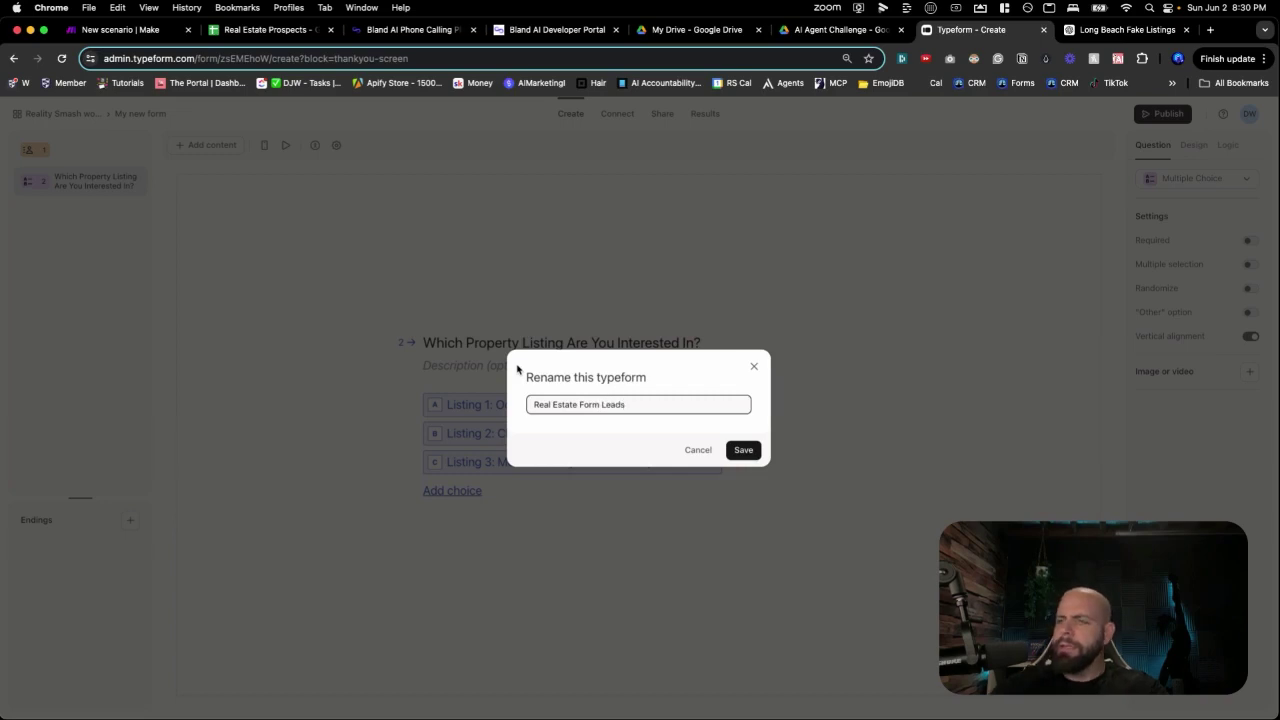
left_click(743, 450)
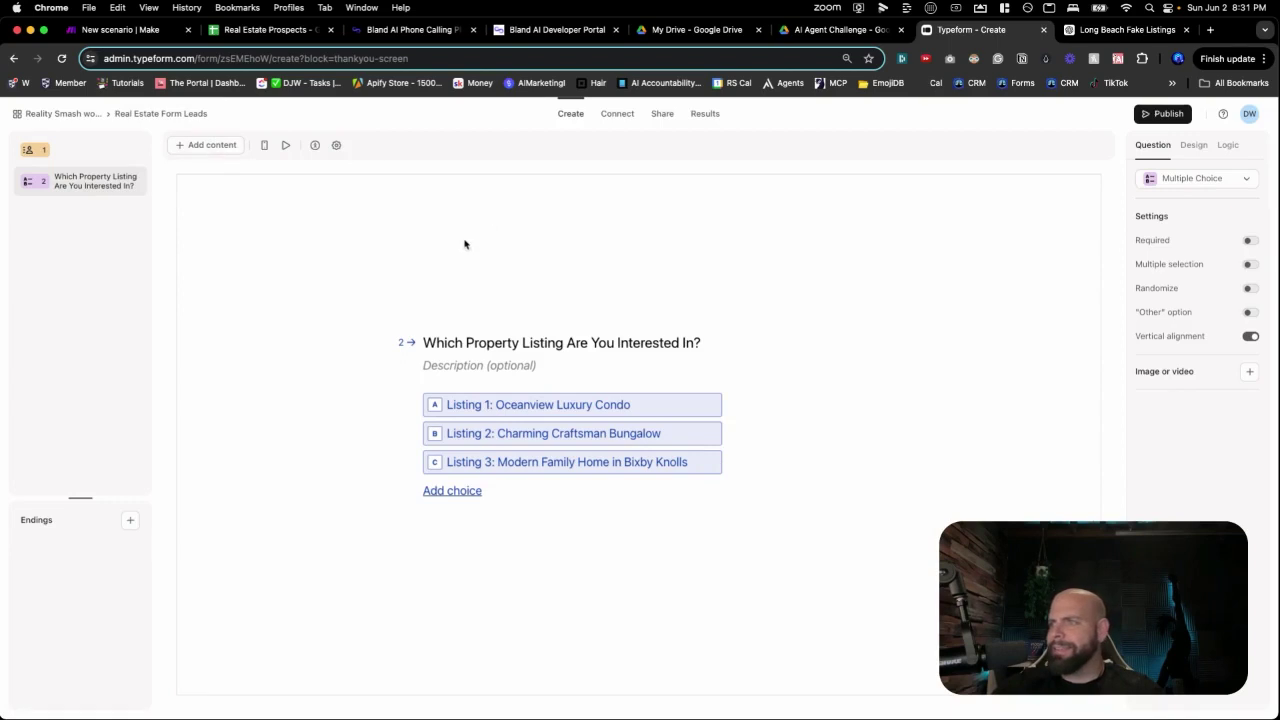
left_click(108, 157)
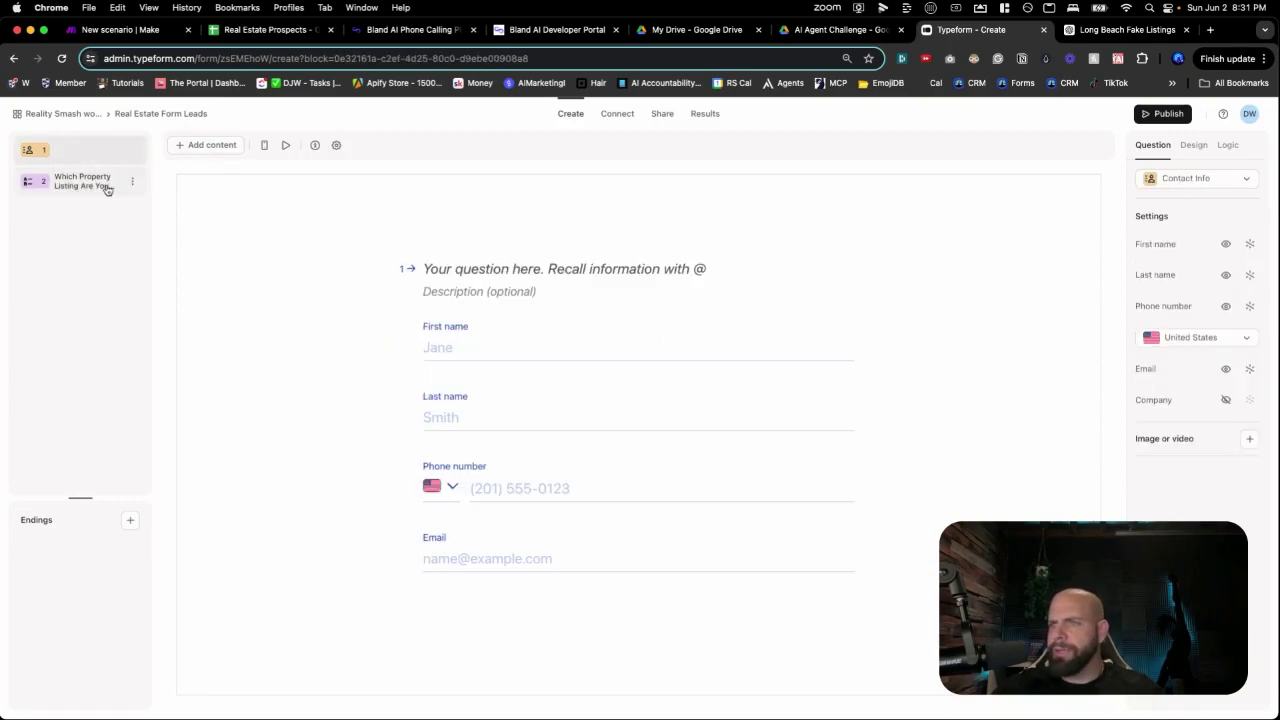
left_click(107, 189)
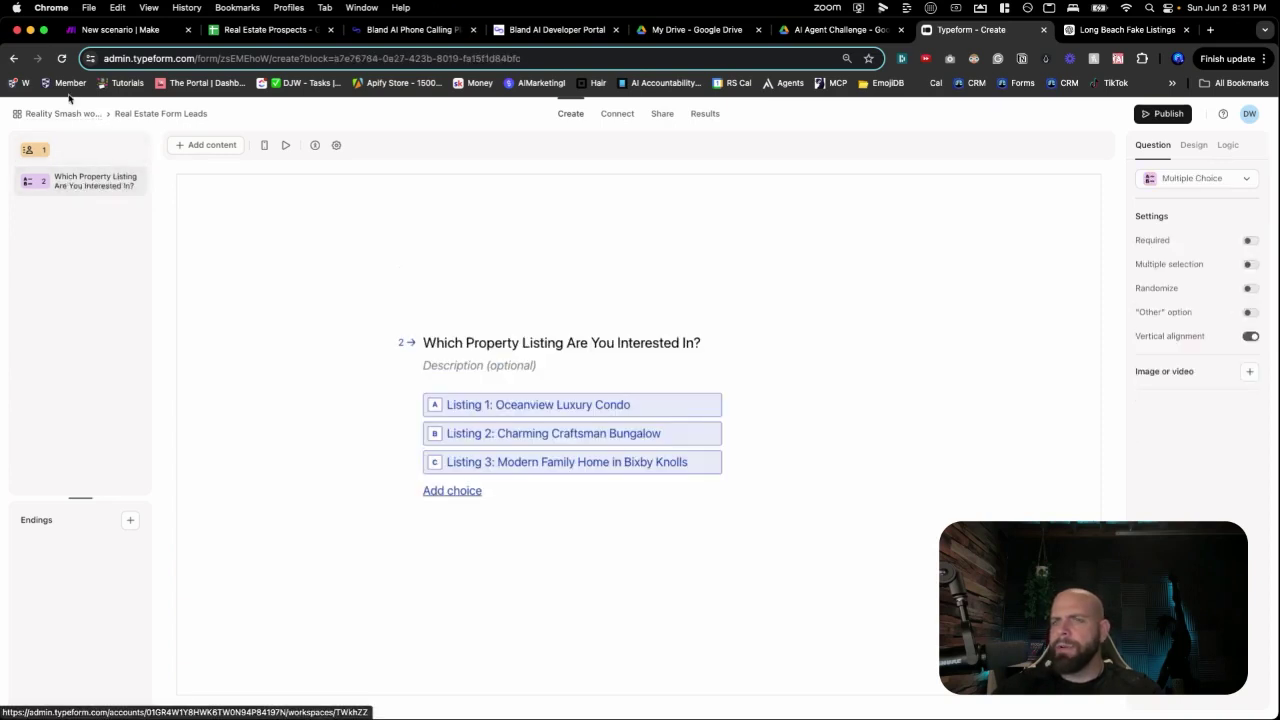
left_click(70, 116)
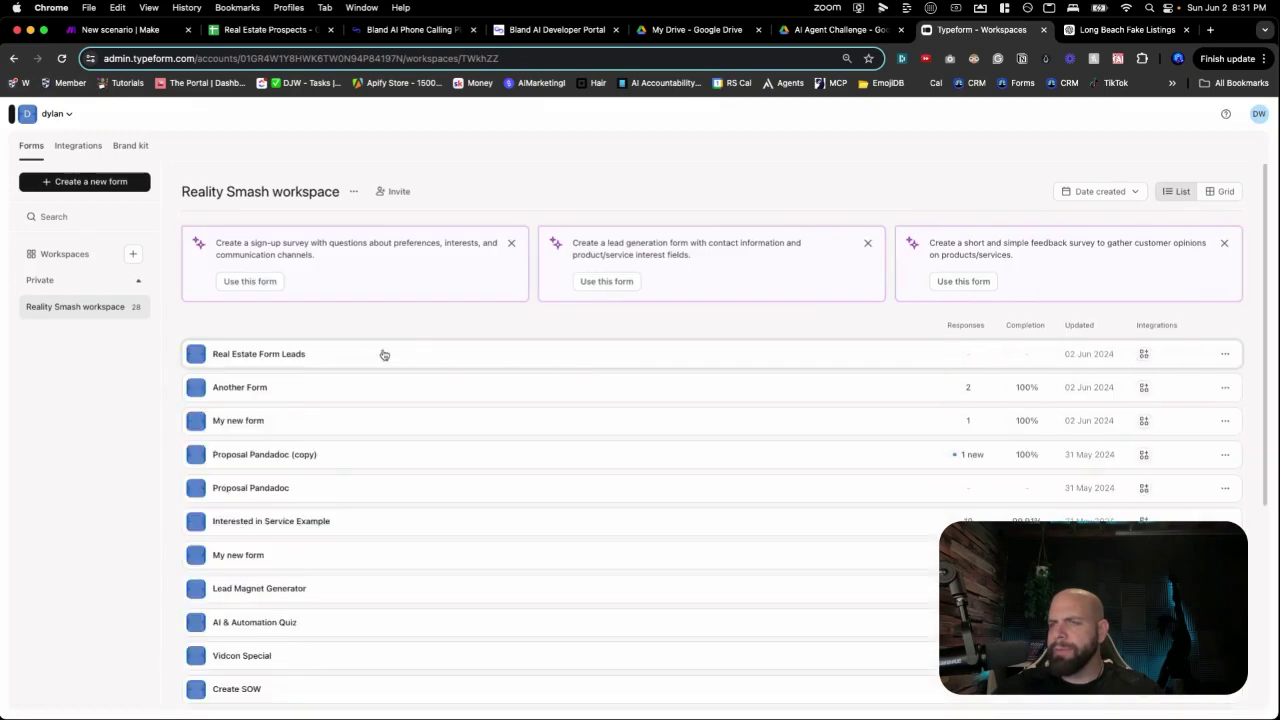
left_click(480, 356)
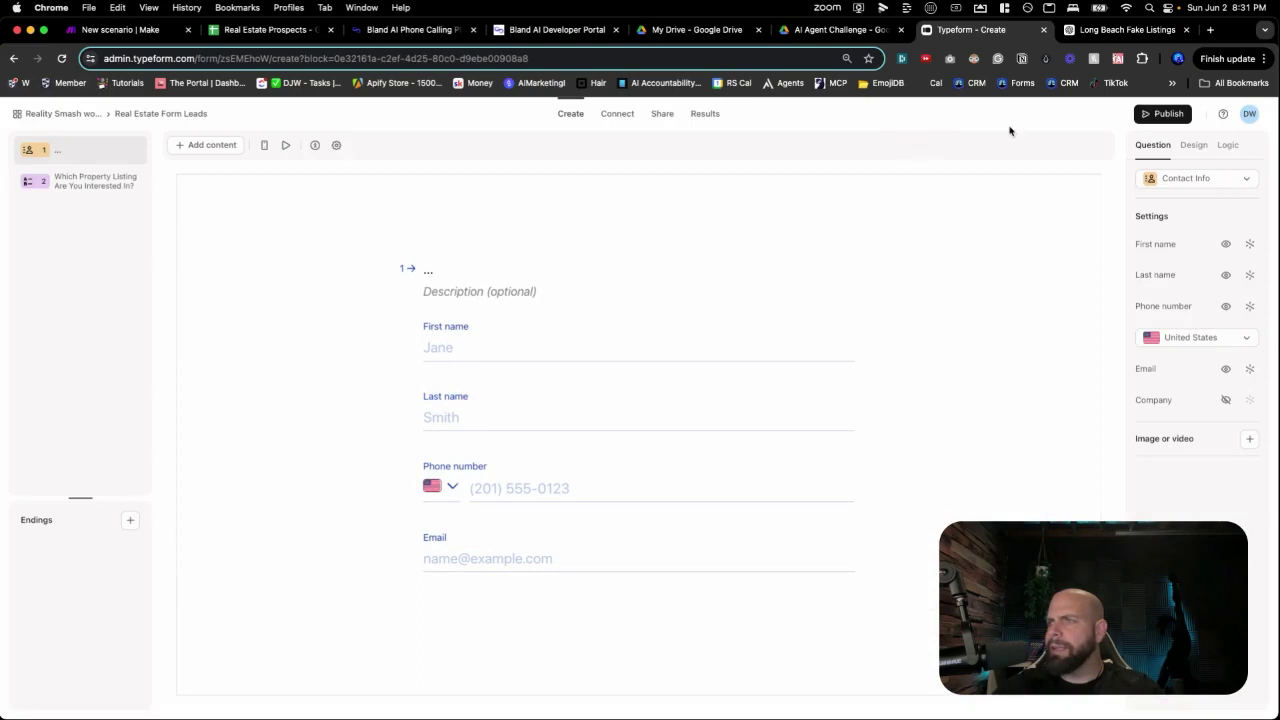
Publish the Real Estate Form Leads form and load its copied live link in another tab.
left_click(1145, 117)
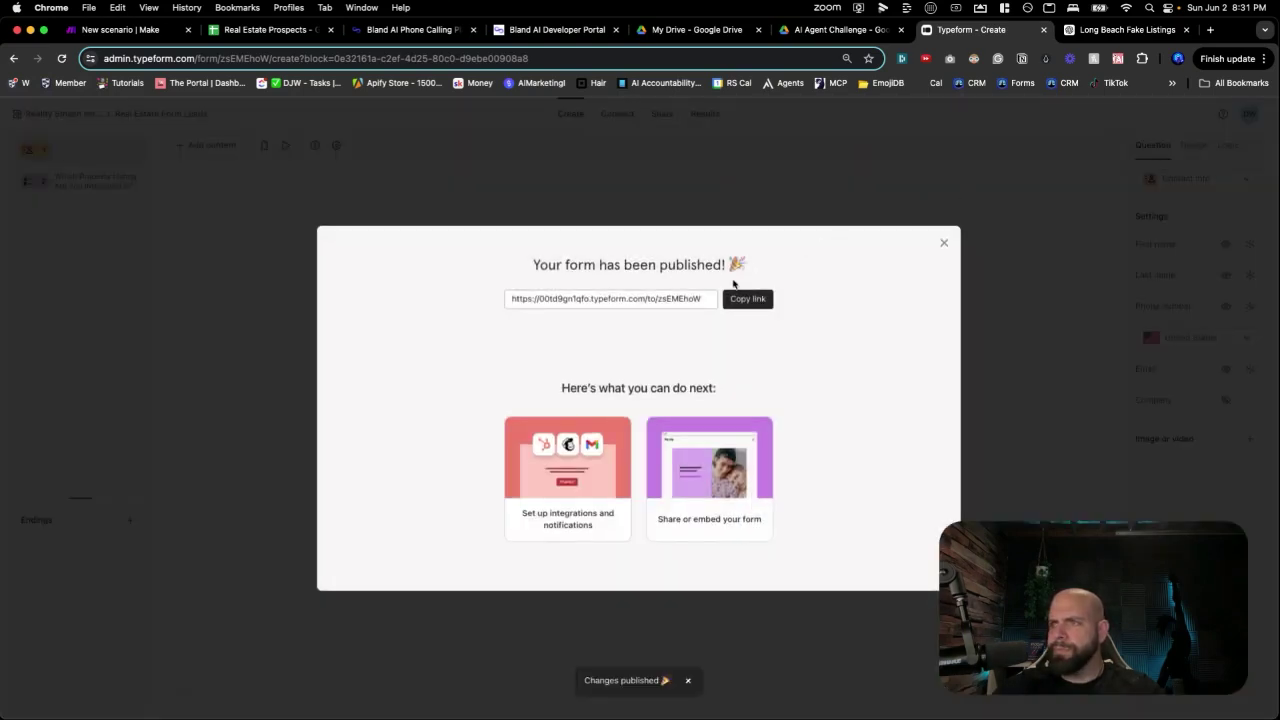
left_click(745, 299)
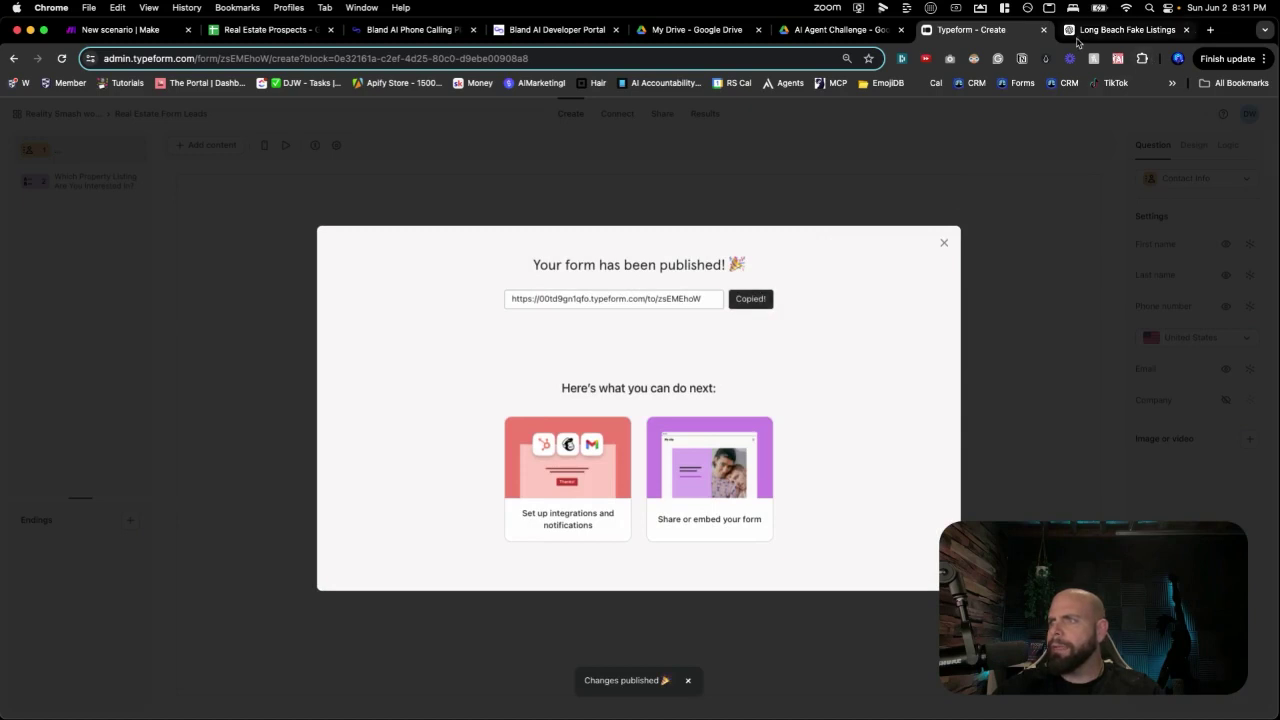
left_click(1078, 36)
left_click(740, 60)
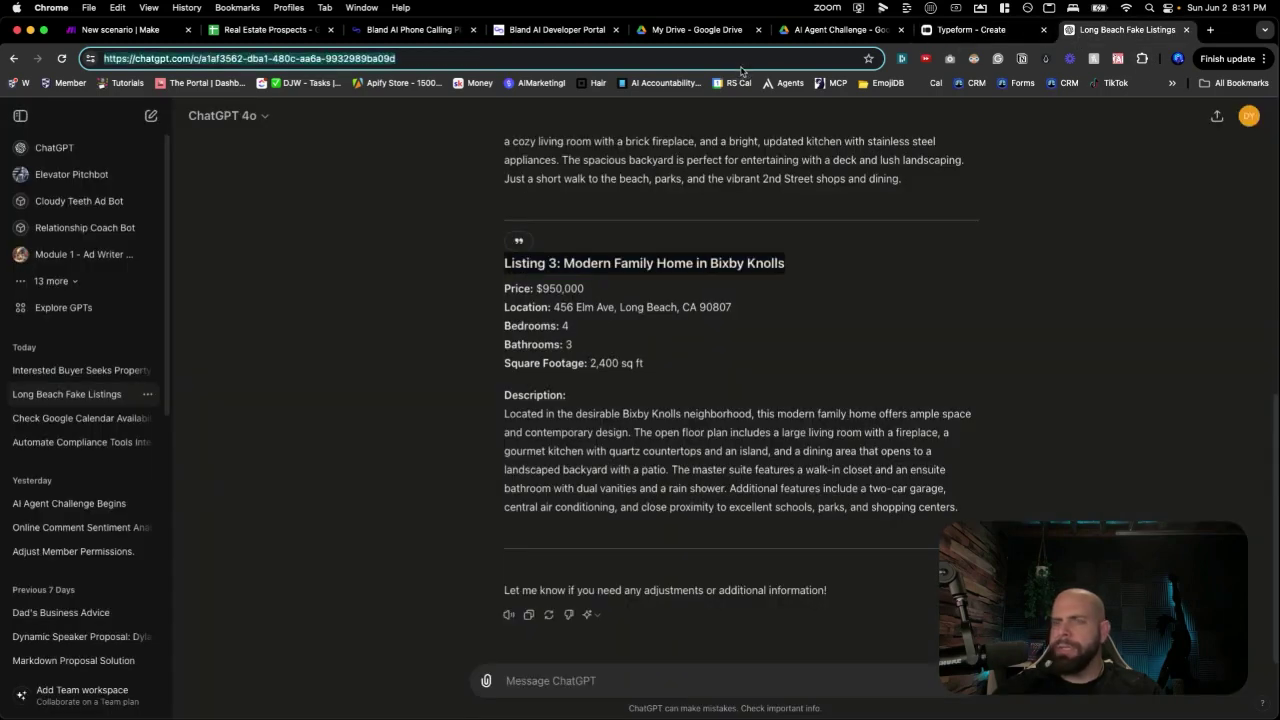
key("cmd+v")
key("Return")
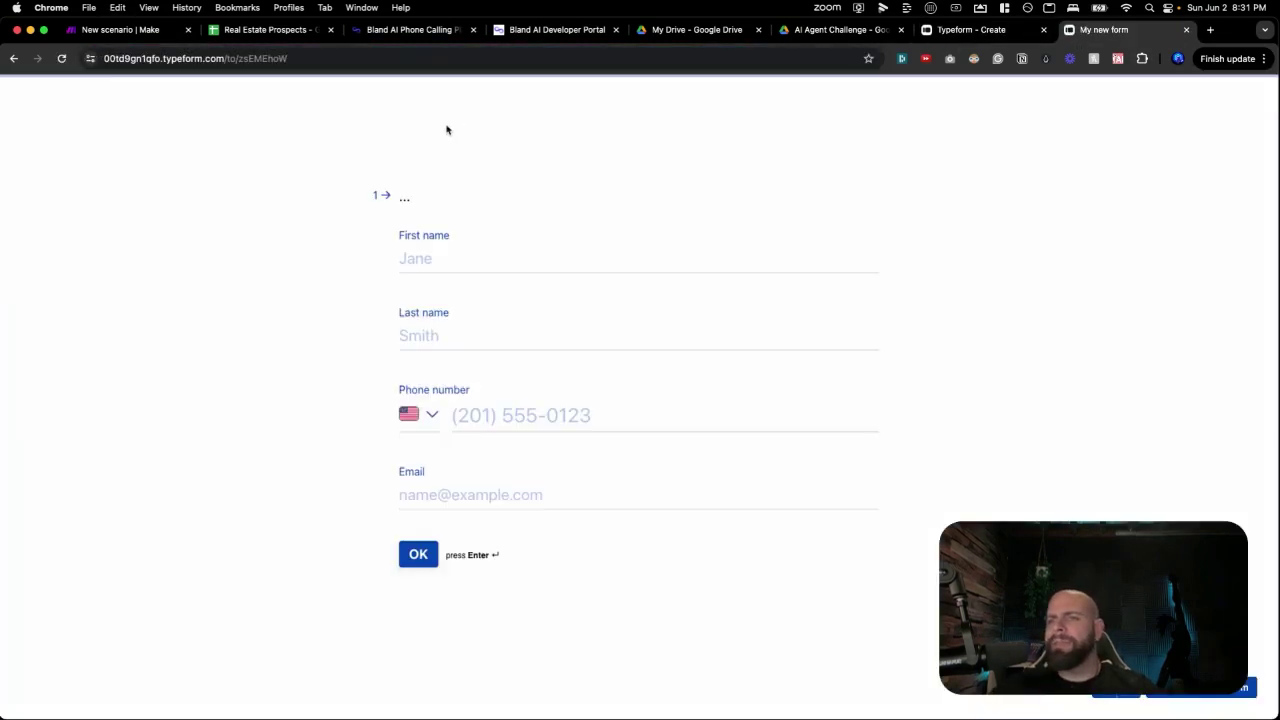
left_click(118, 30)
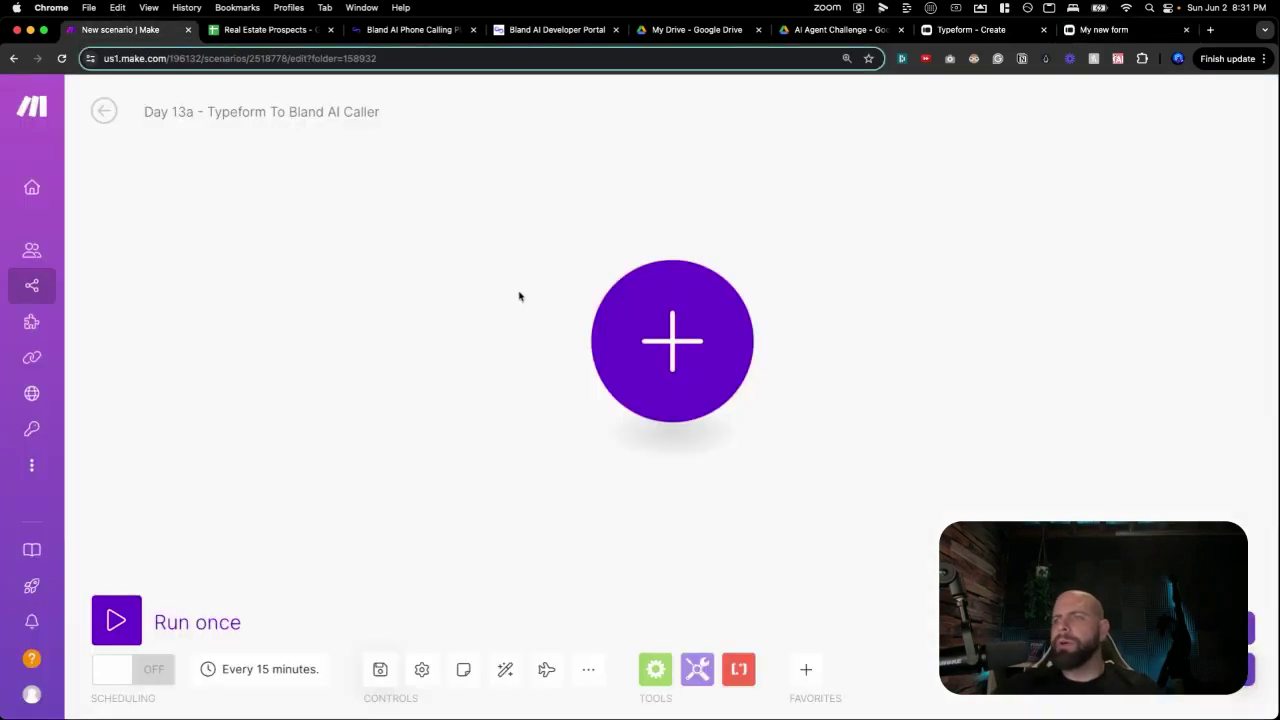
Add a Typeform Watch Responses trigger as the scenario's first module.
left_click(636, 354)
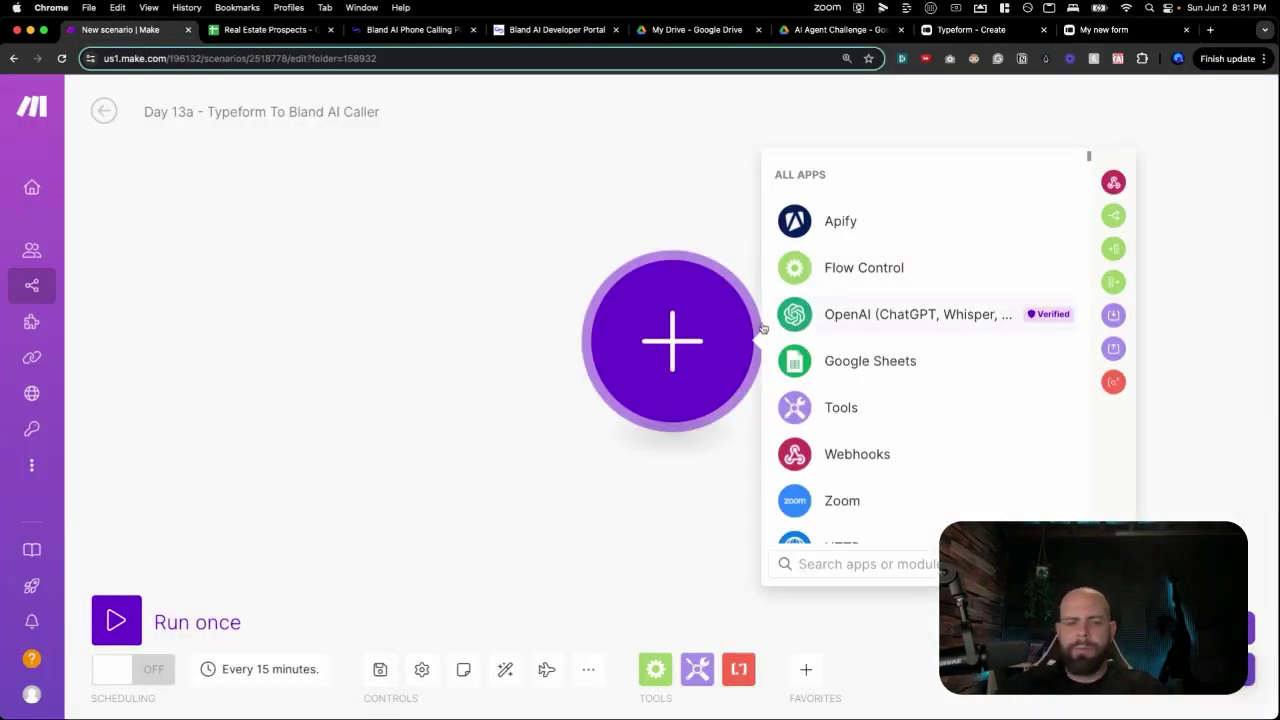
type("typ")
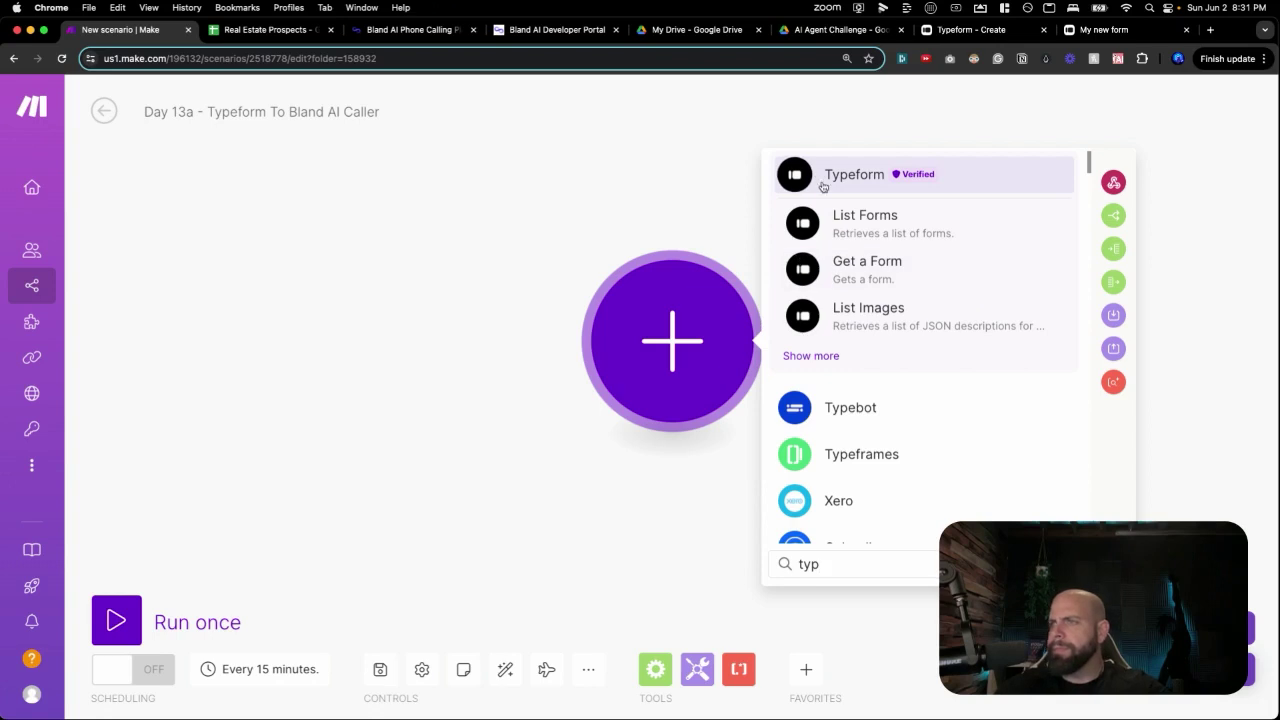
left_click(820, 184)
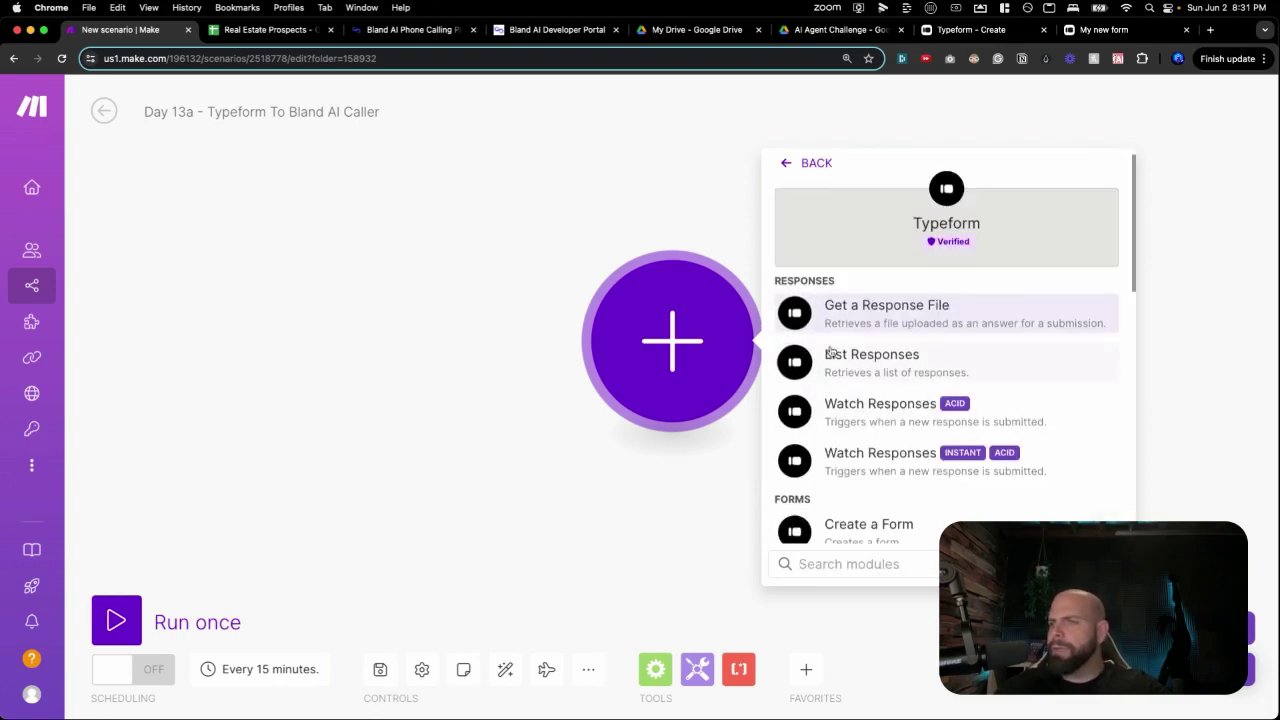
scroll(825, 420, "down", 2)
scroll(825, 424, "down", 1)
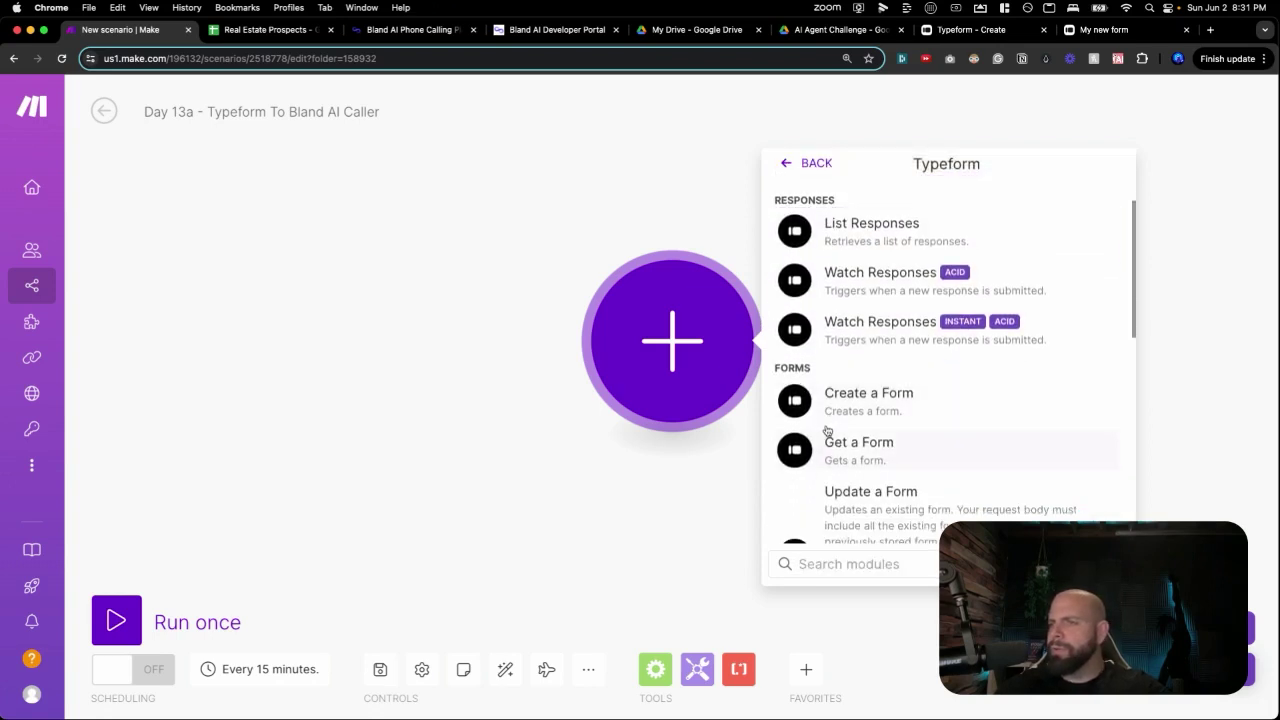
scroll(826, 428, "down", 1)
scroll(840, 400, "up", 4)
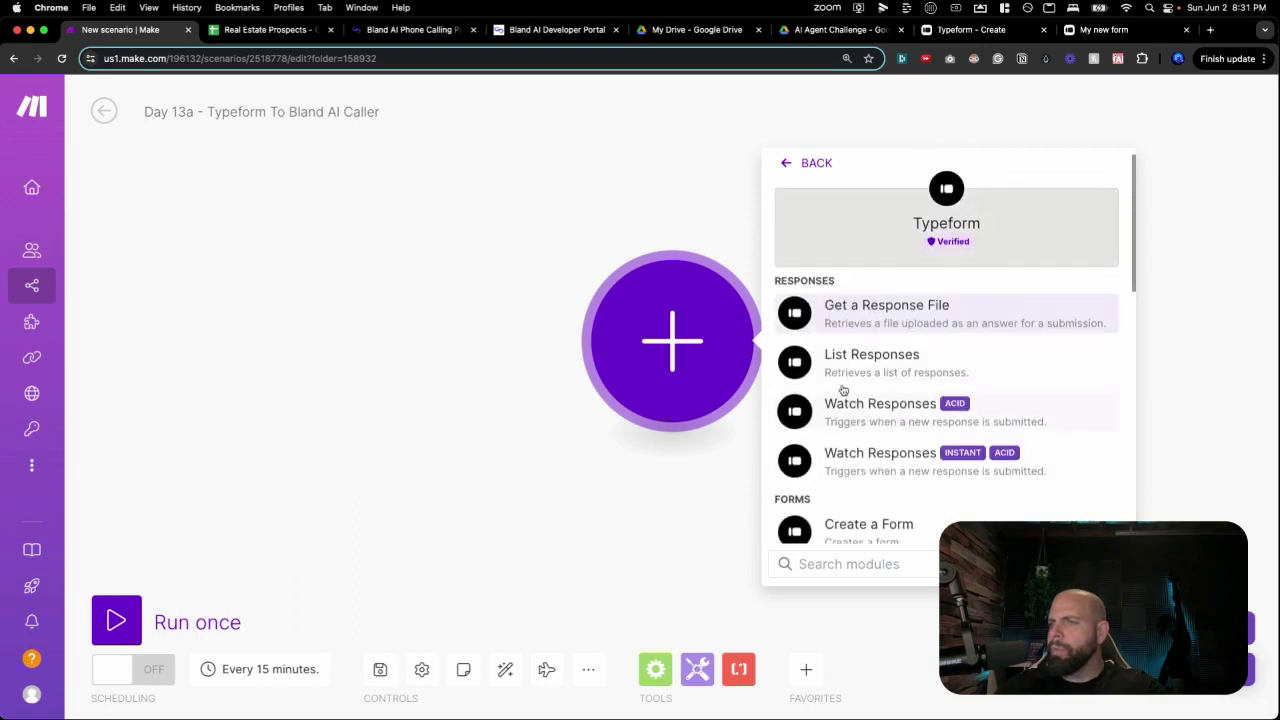
left_click(860, 453)
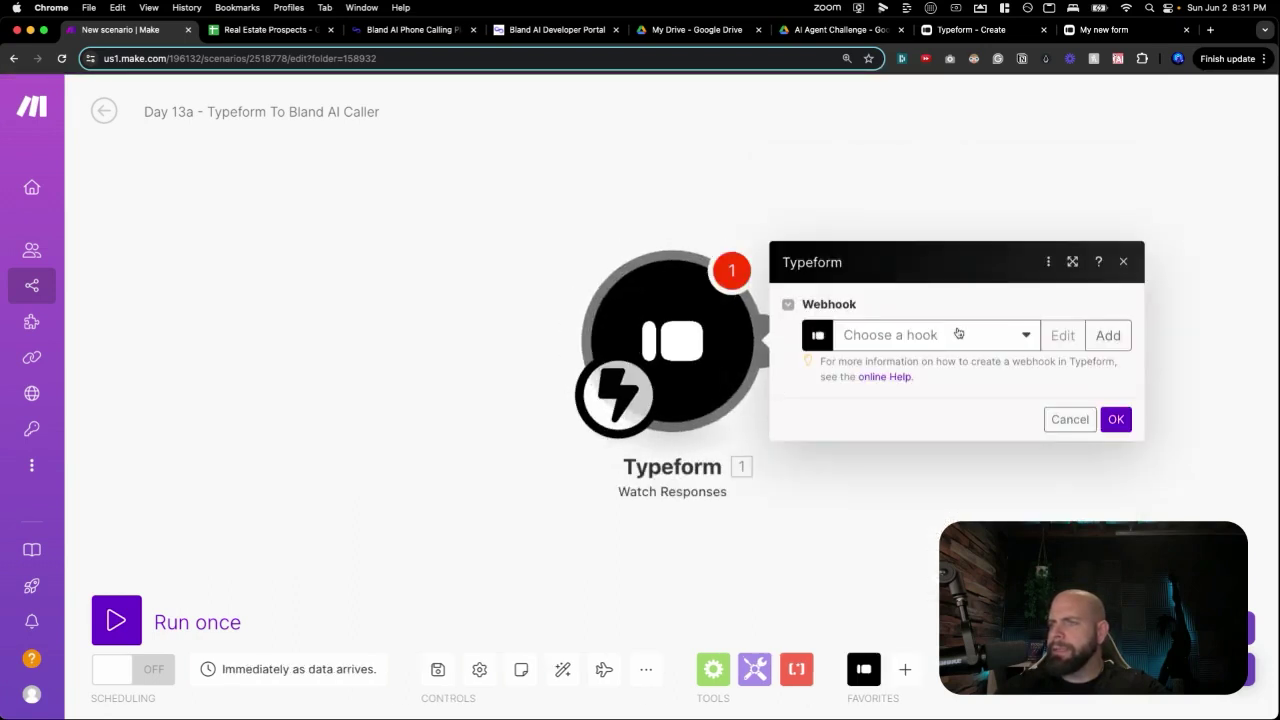
Draft a 'Real Estate Lead Listing' webhook watching My new form, then close the settings.
left_click(1107, 335)
double_click(866, 256)
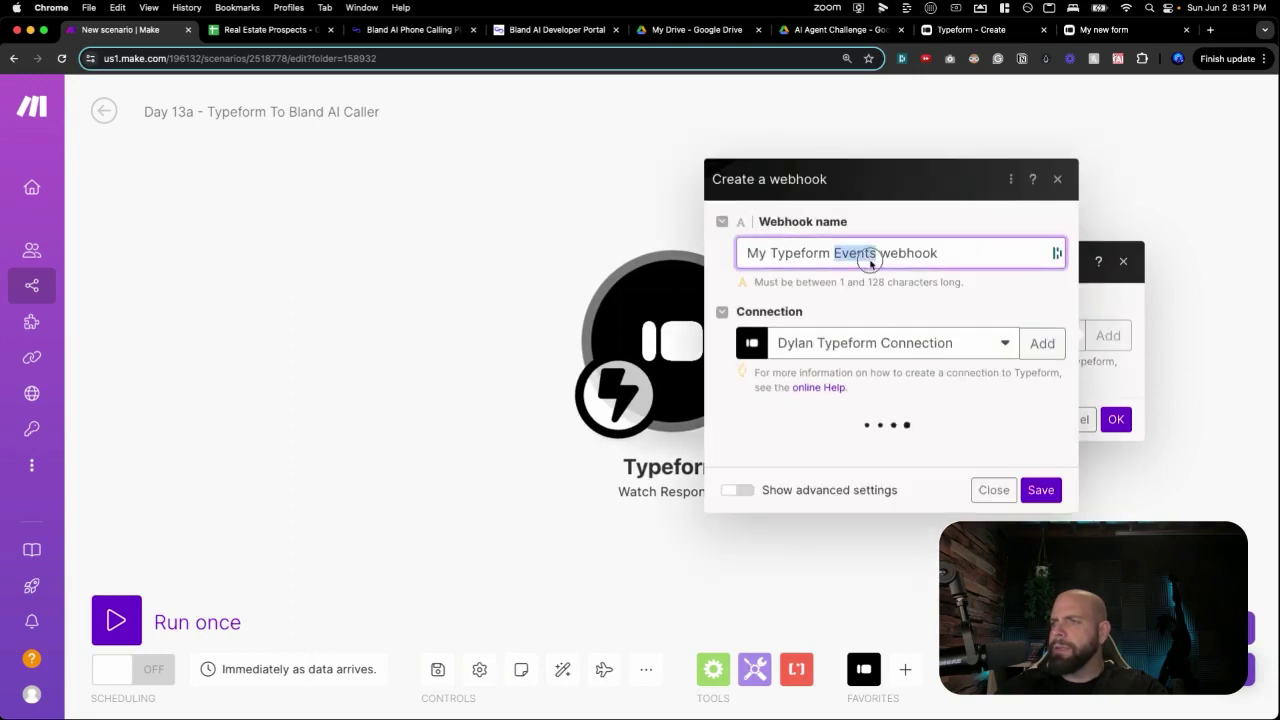
triple_click(866, 256)
type("Real E")
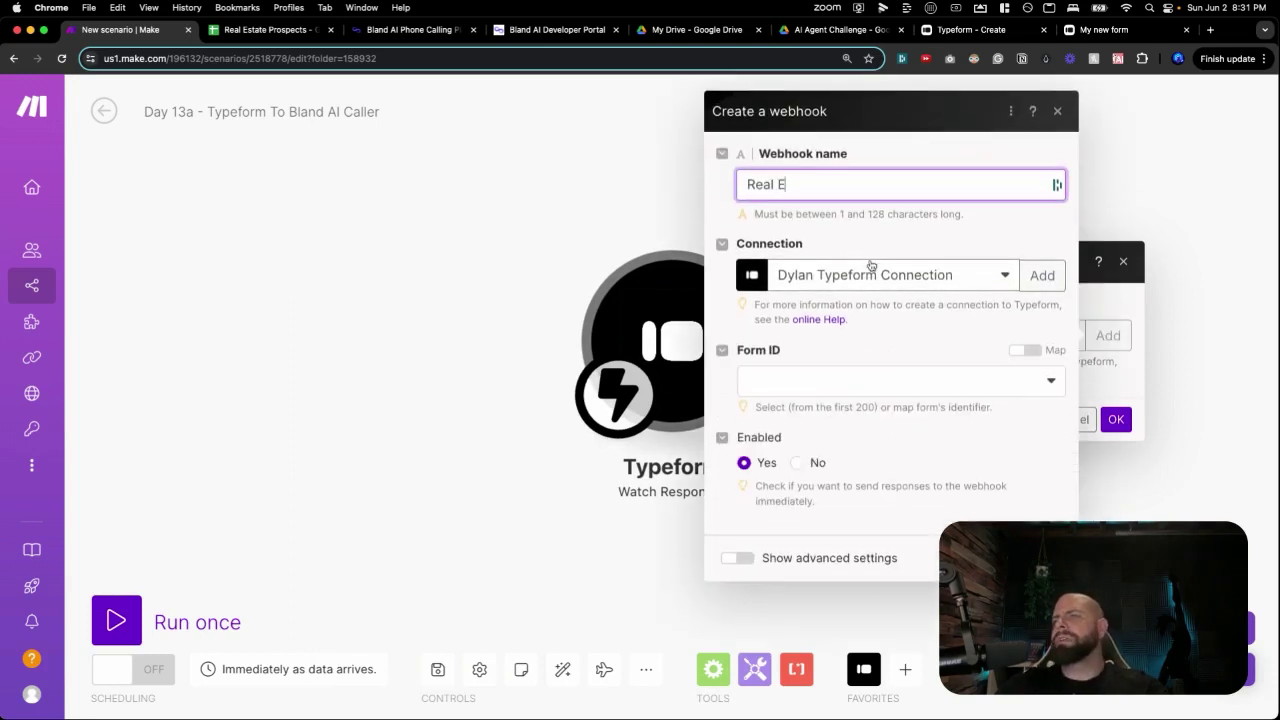
type("state Lead Listing")
left_click(949, 354)
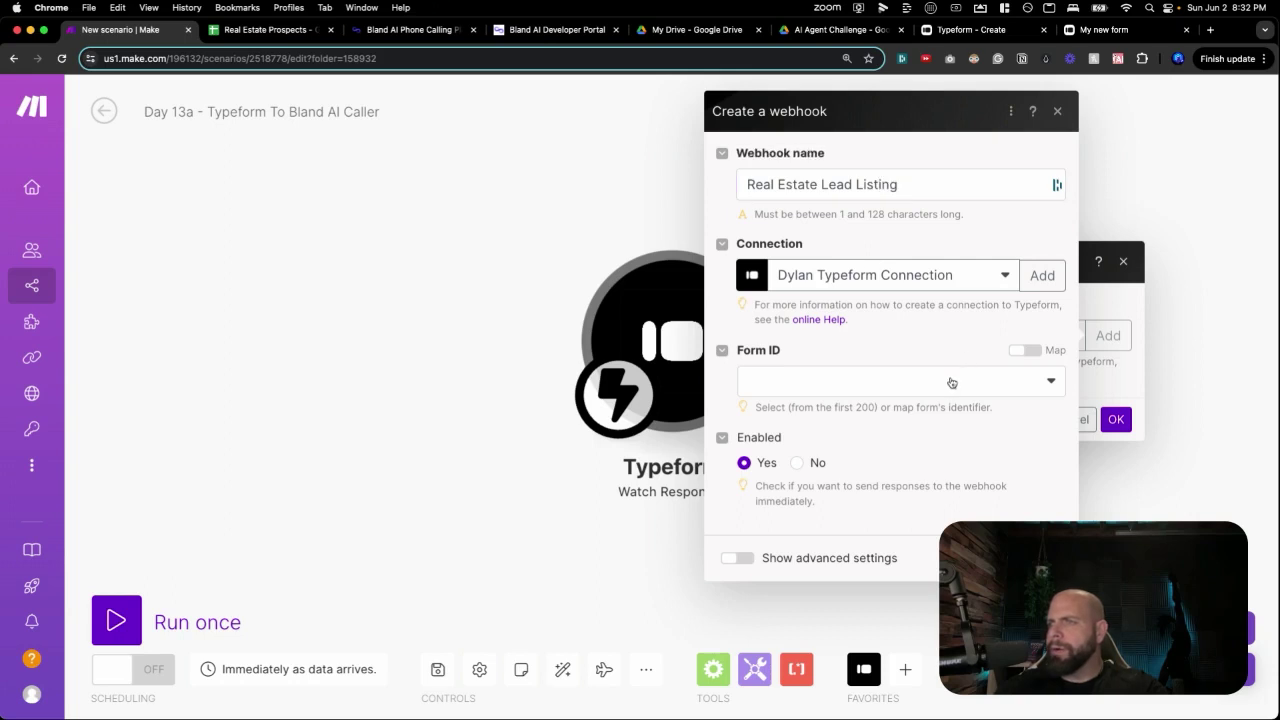
left_click(997, 379)
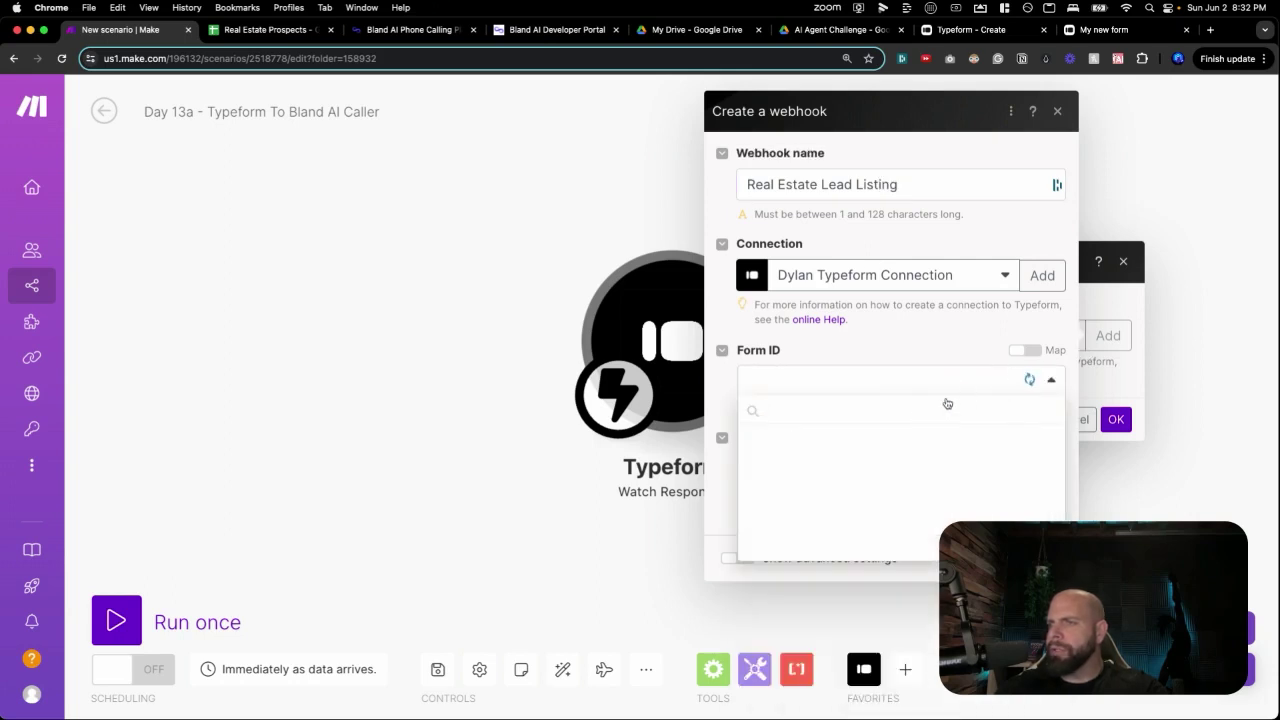
left_click(1029, 379)
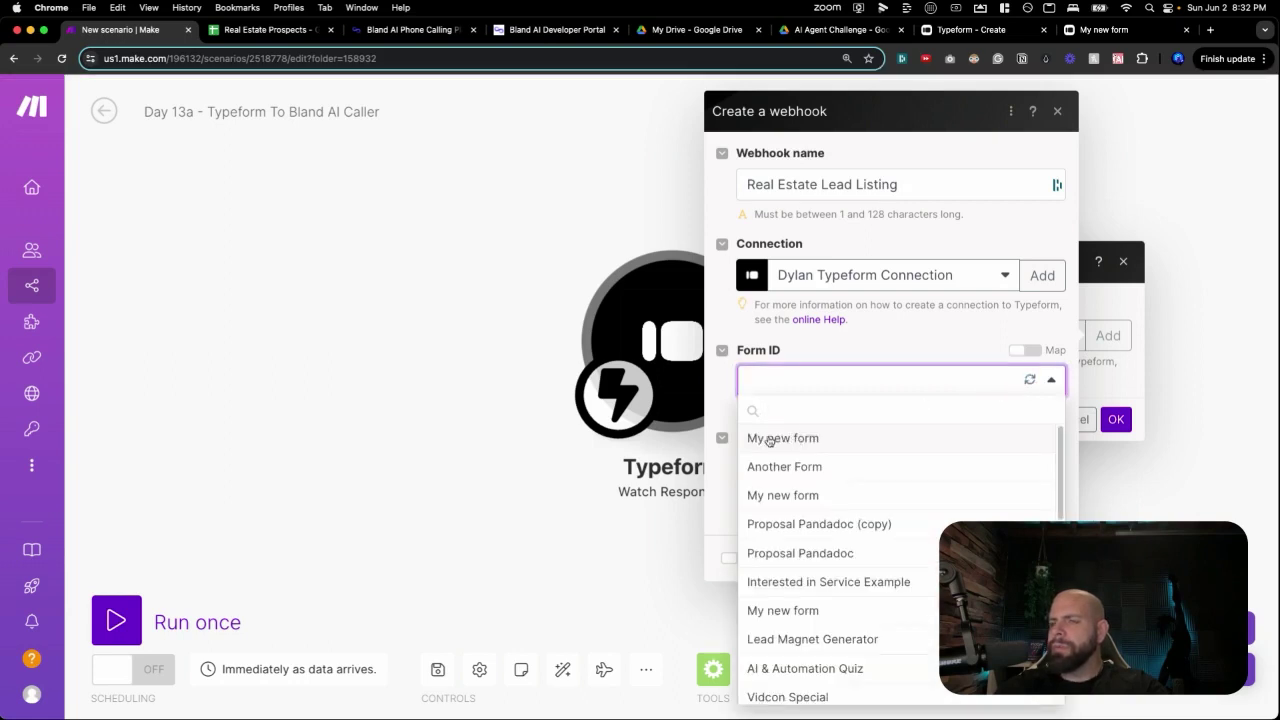
left_click(769, 440)
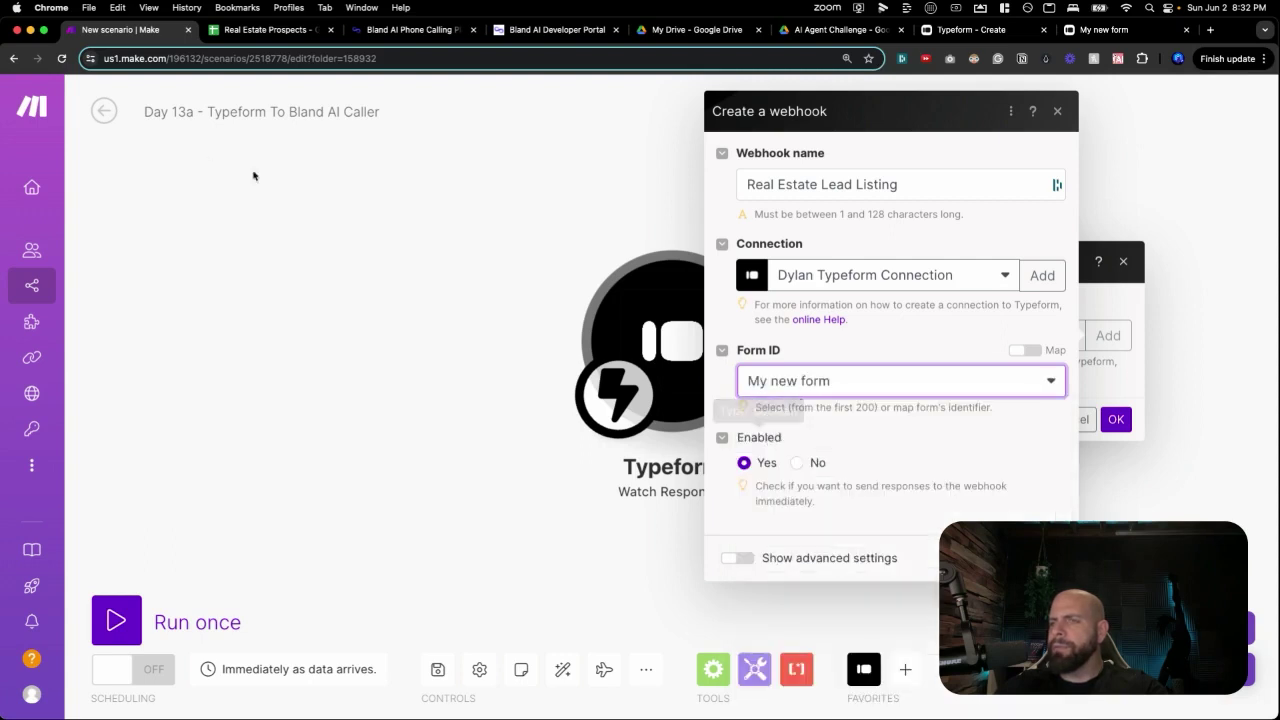
left_click(1101, 32)
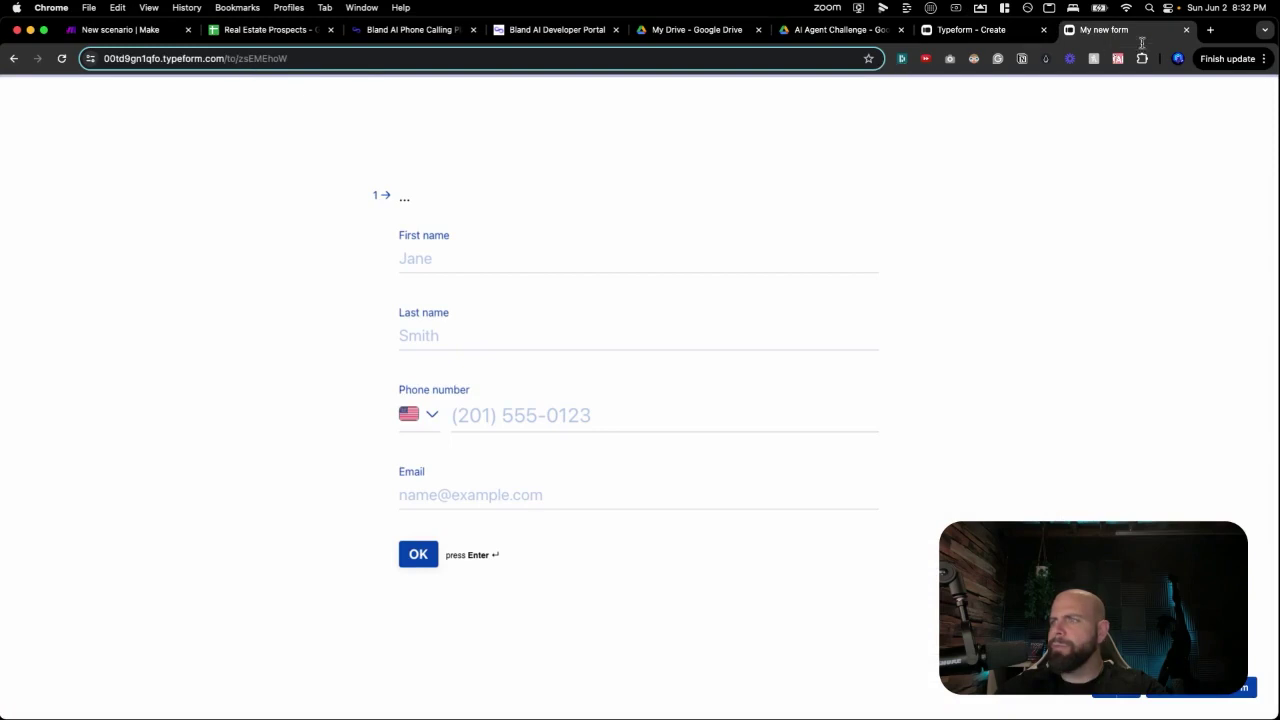
left_click(143, 32)
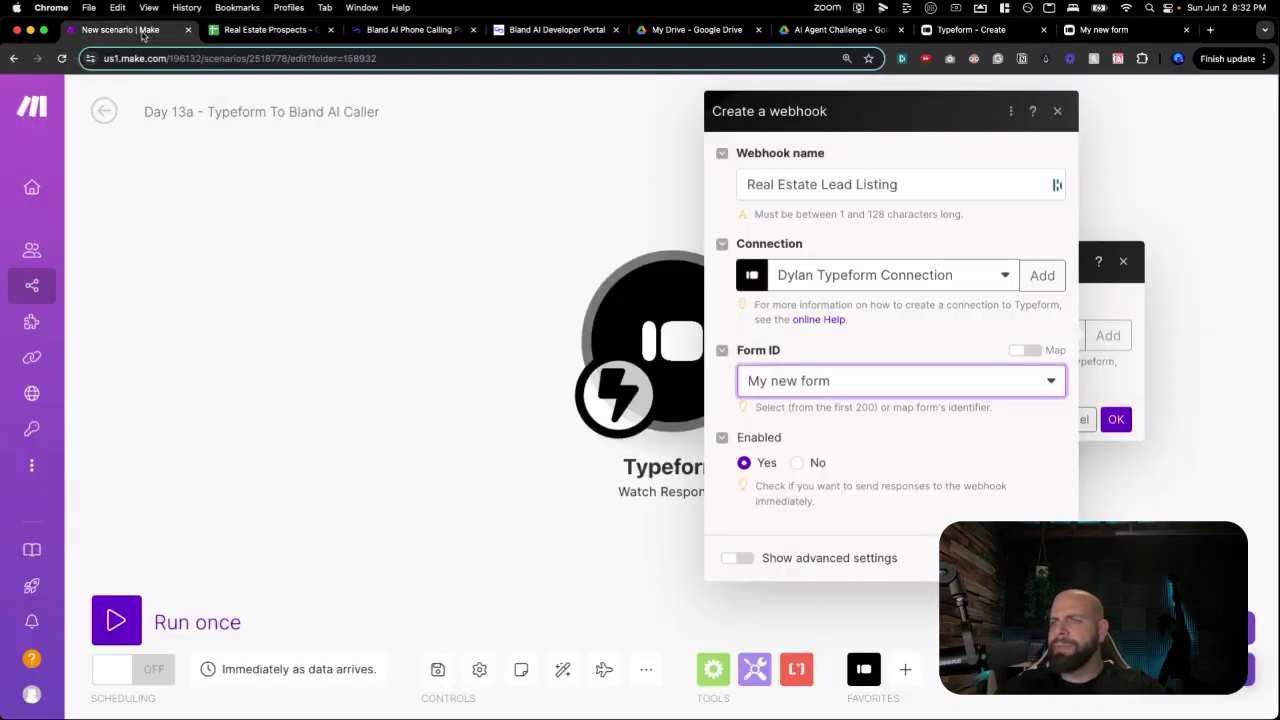
left_click(537, 224)
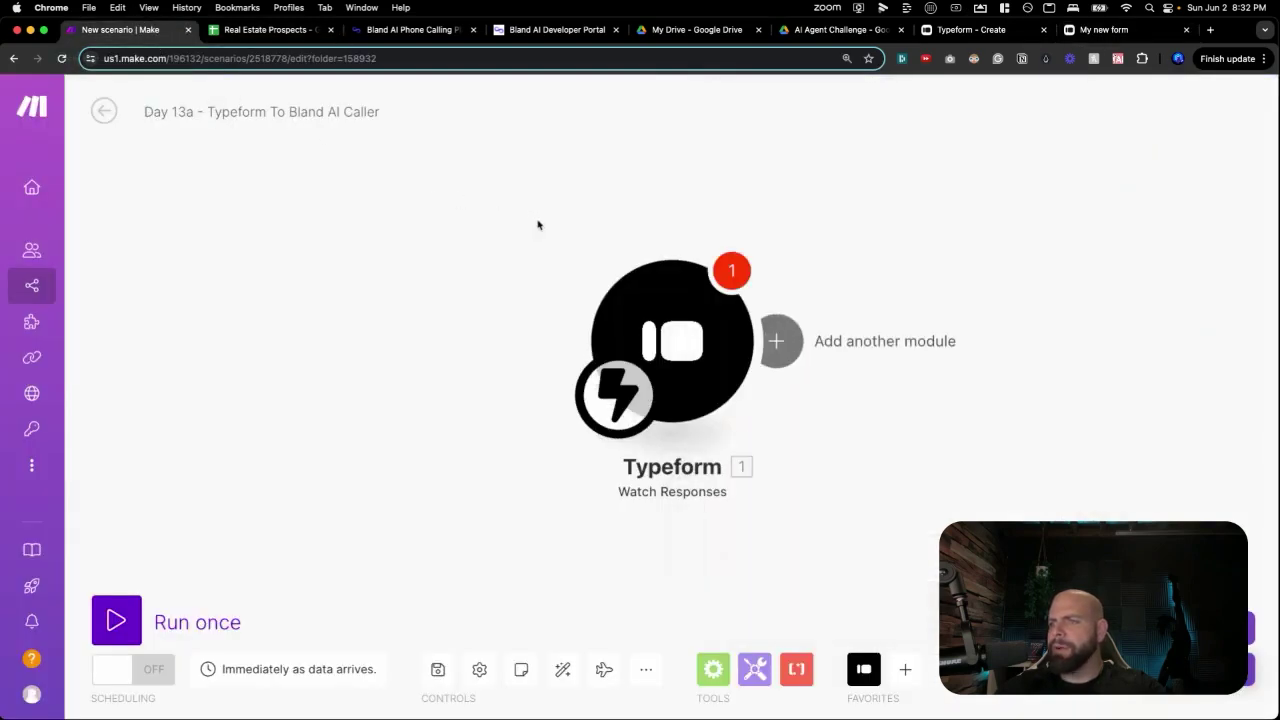
Add a Tools Sleep step with a 2-second delay after the Typeform trigger.
left_click(630, 285)
left_click(600, 224)
left_click_drag(830, 259, 662, 244)
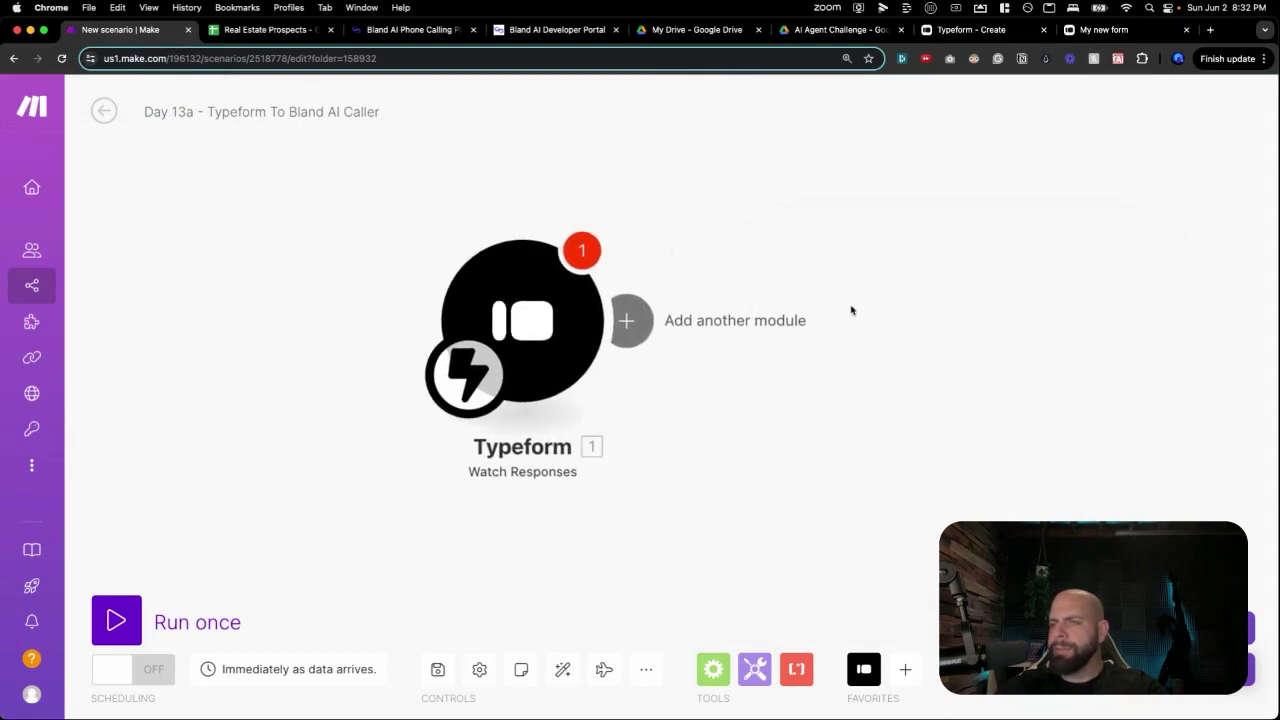
left_click_drag(818, 297, 754, 277)
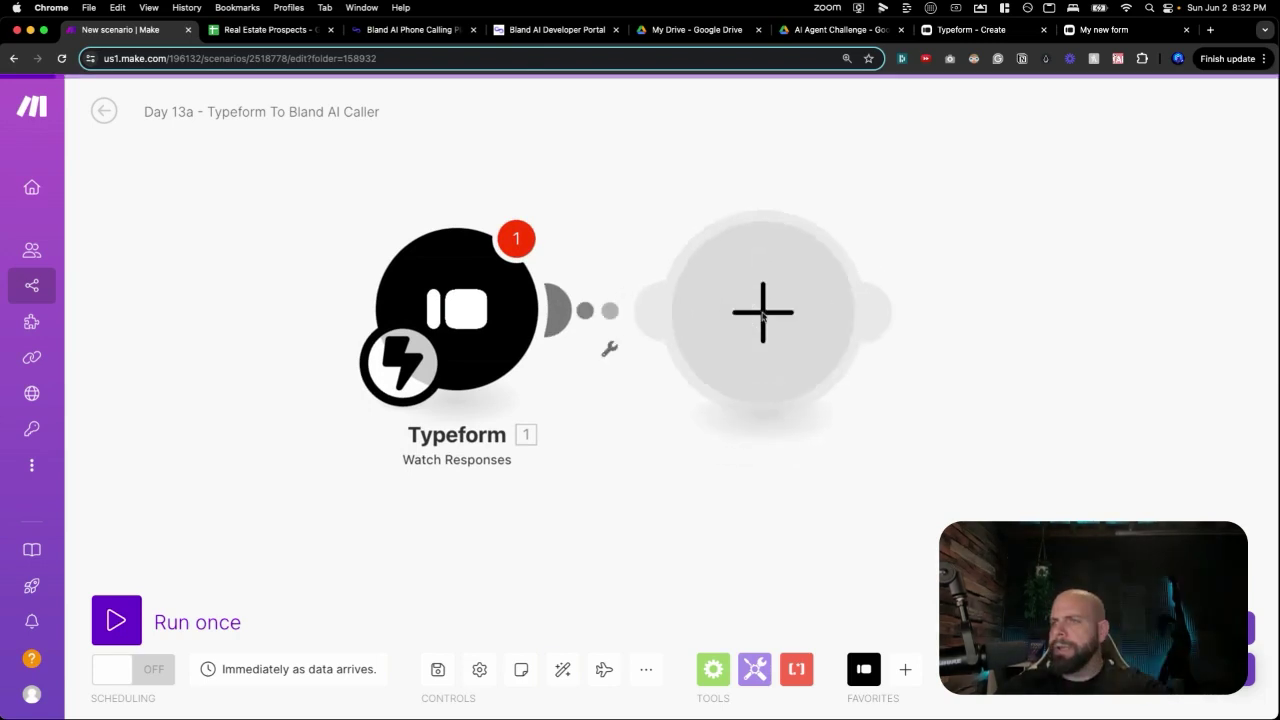
left_click(763, 312)
type("sle")
left_click(943, 186)
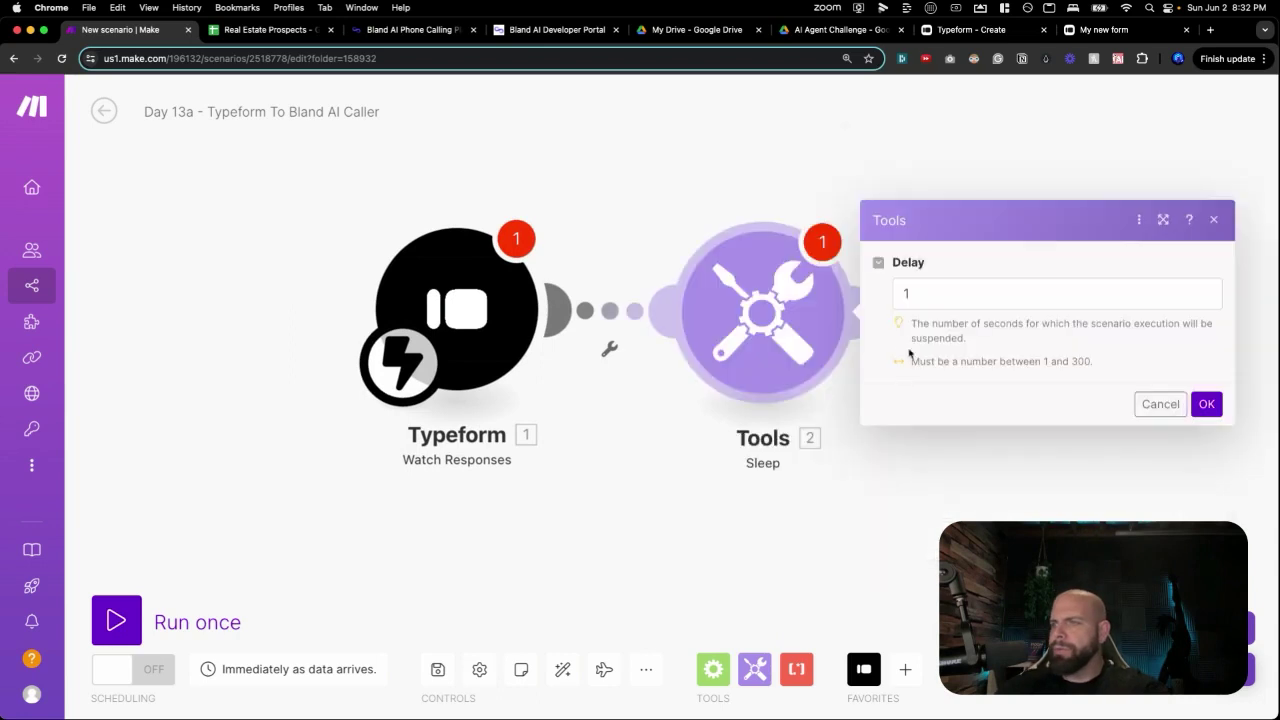
left_click(901, 295)
type("2")
key("Return")
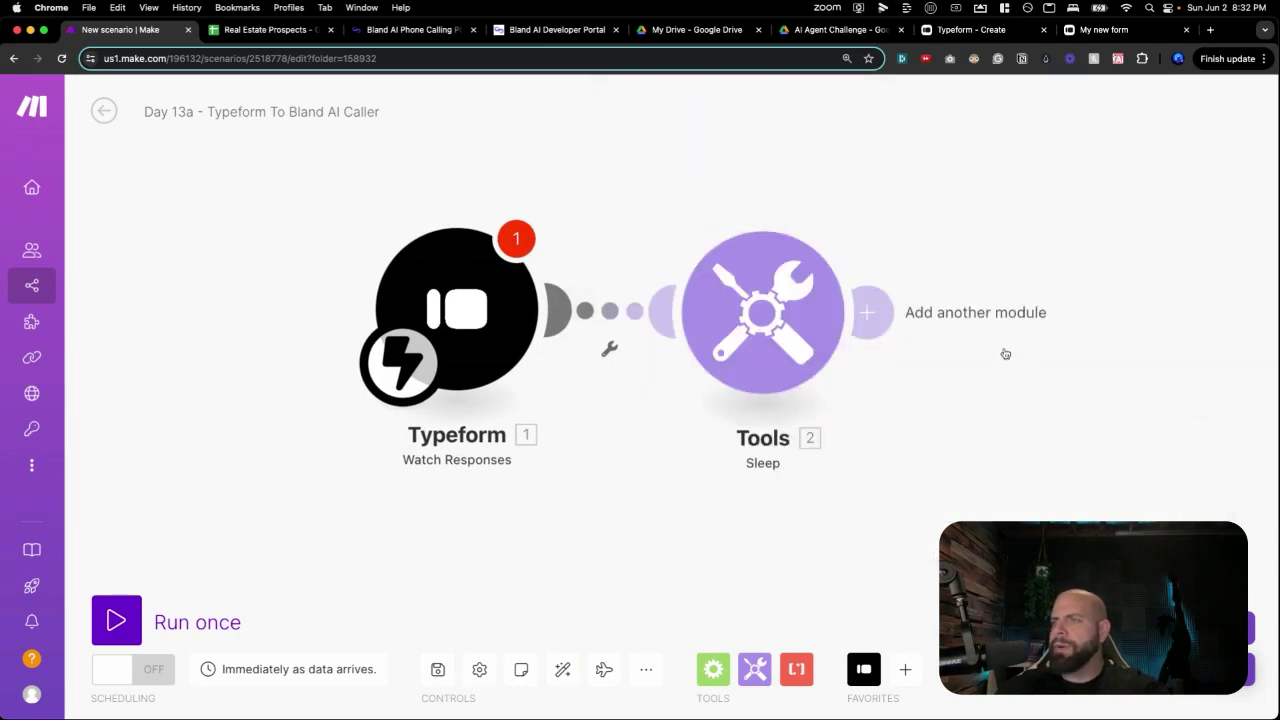
Add a Typeform List Responses step for My new form.
left_click(997, 293)
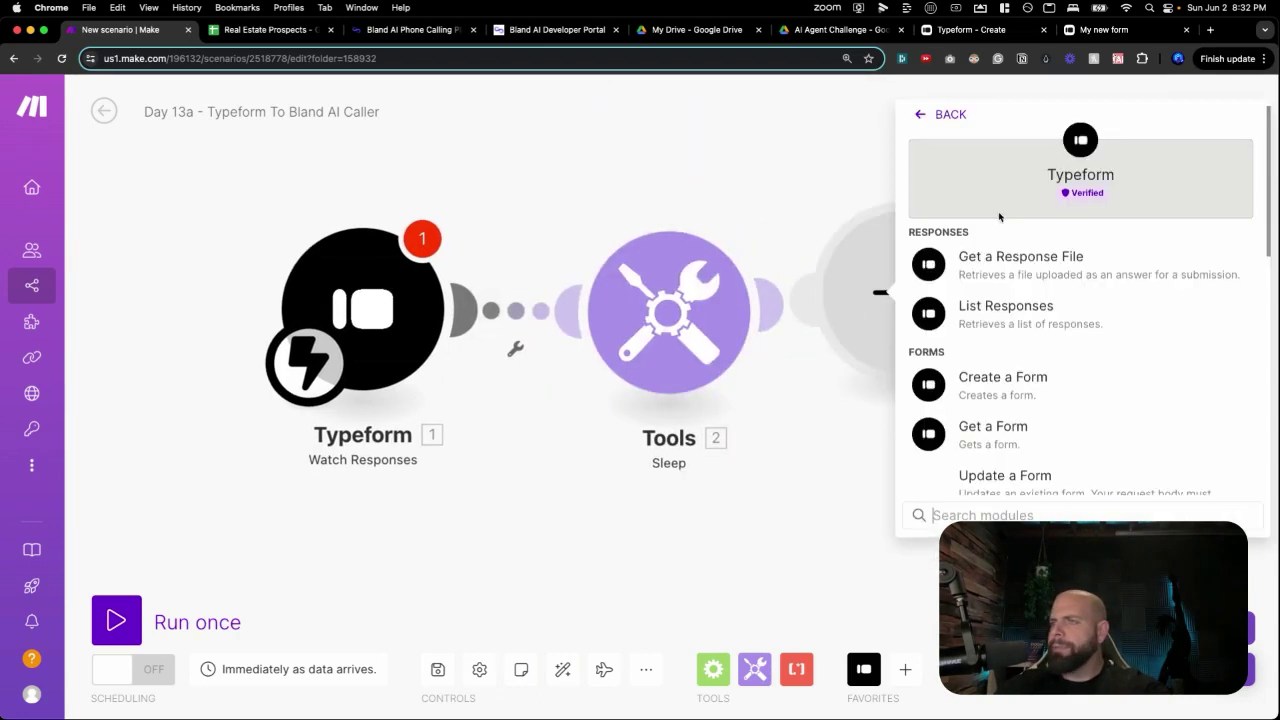
left_click(973, 318)
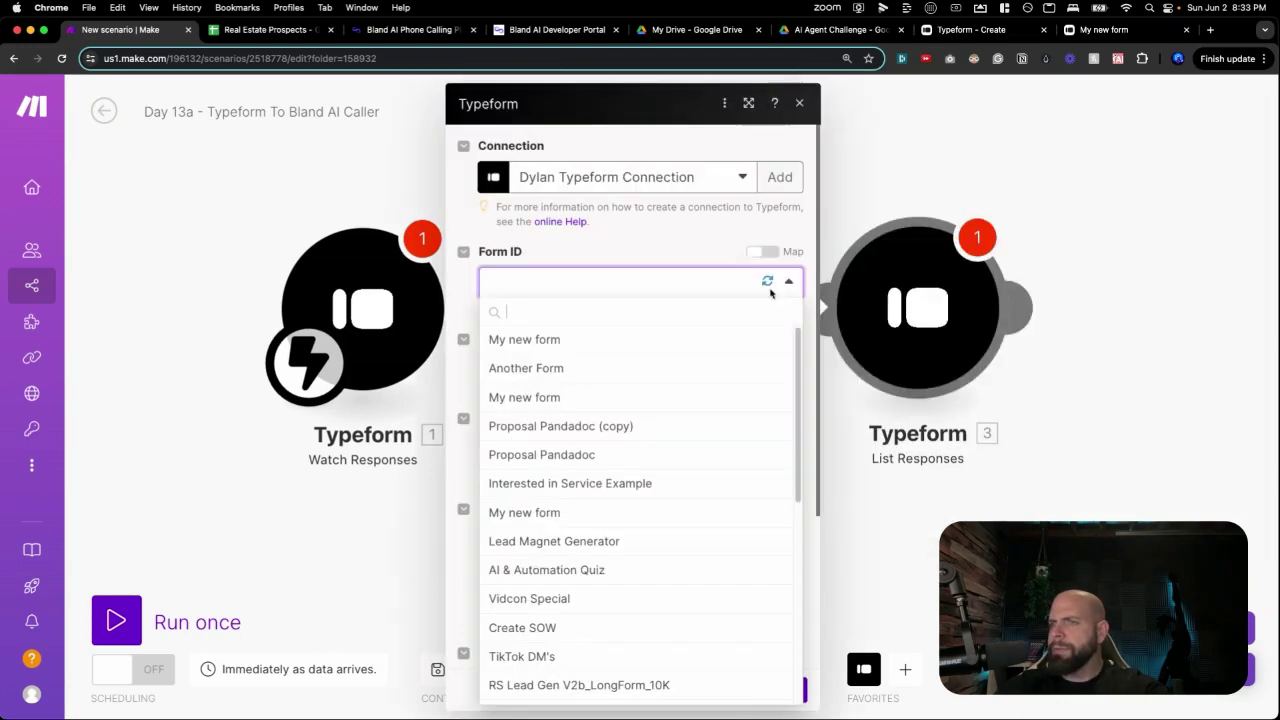
left_click(617, 341)
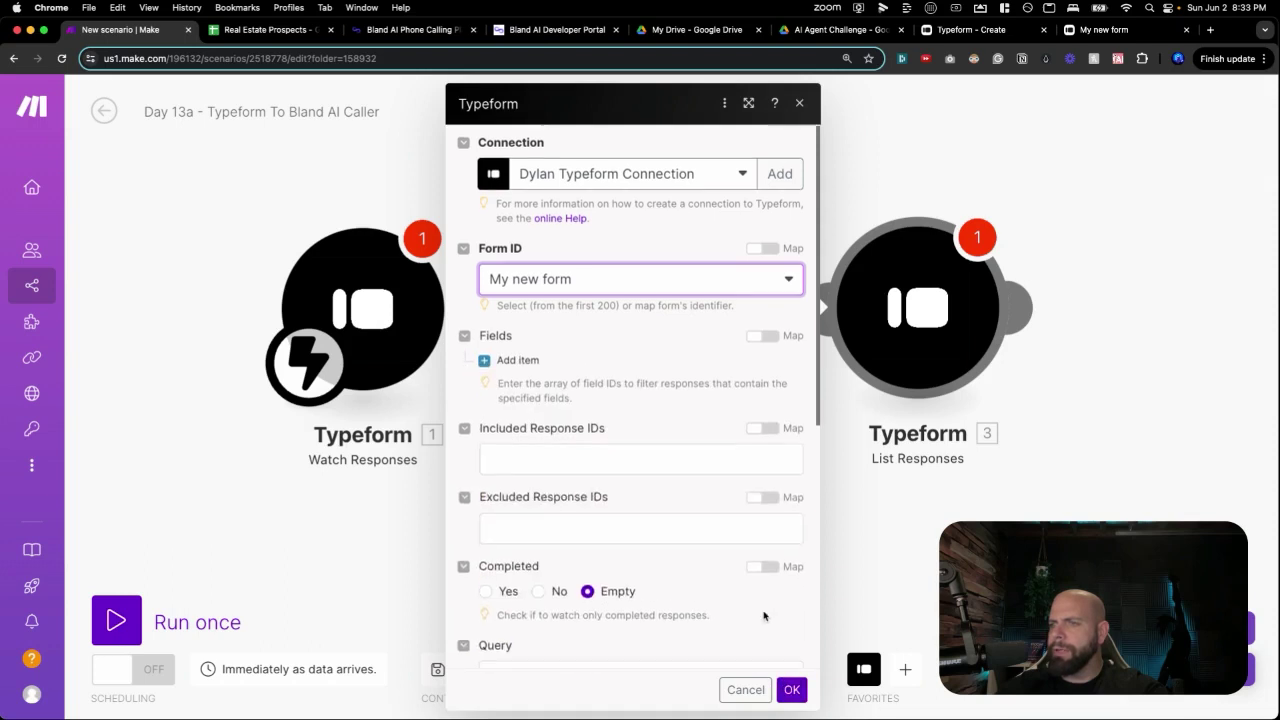
scroll(770, 630, "down", 3)
left_click(791, 689)
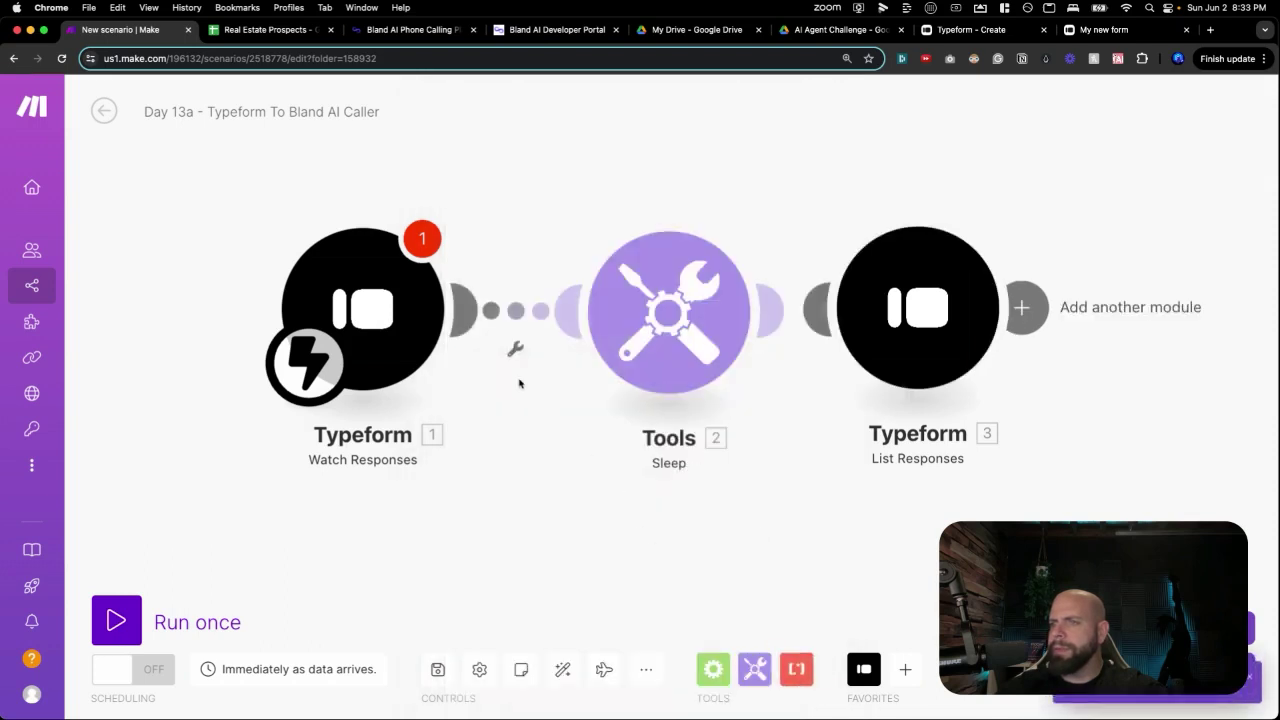
Run the scenario once, dismiss the empty-value warning, and browse the trigger's webhooks.
left_click(125, 622)
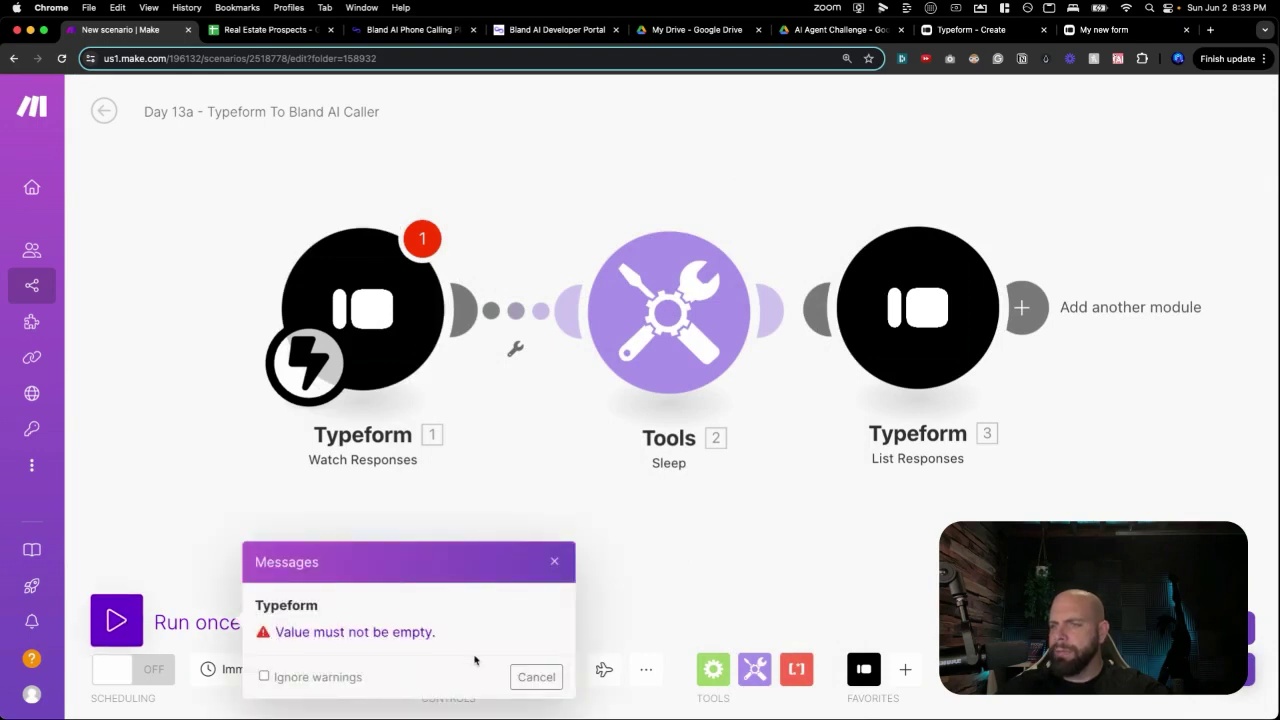
left_click(556, 677)
left_click(425, 320)
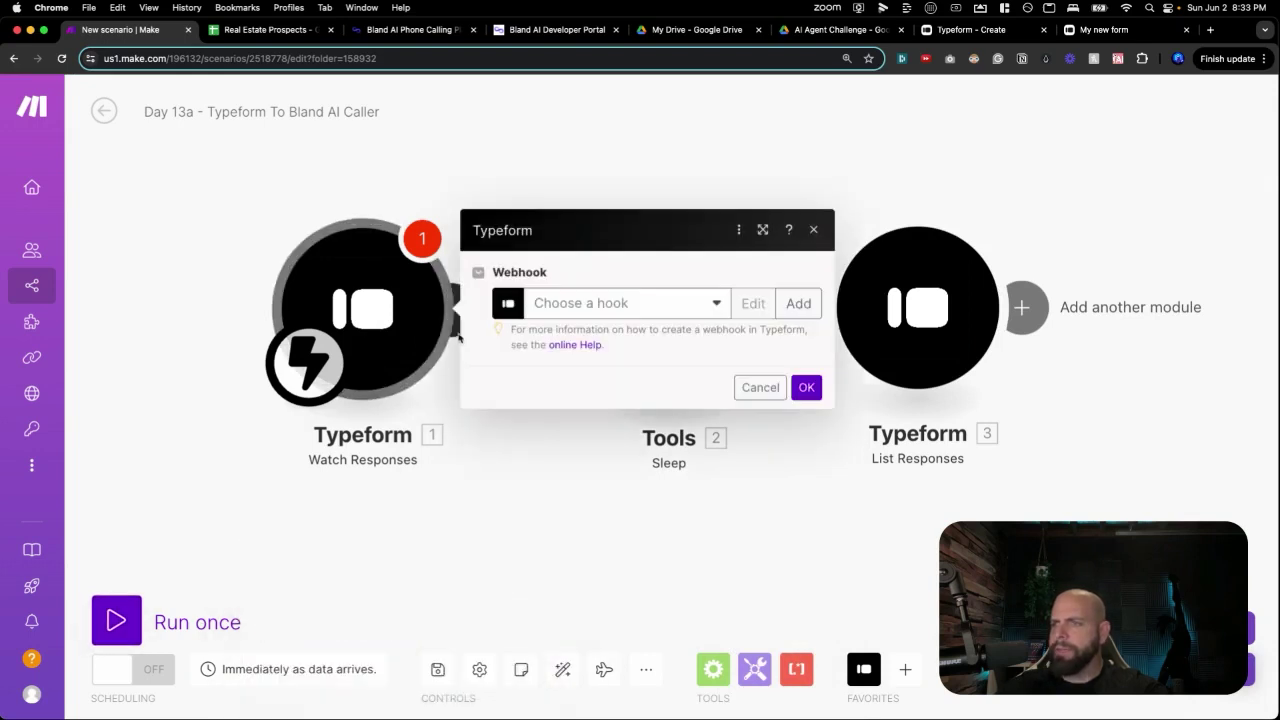
left_click(597, 306)
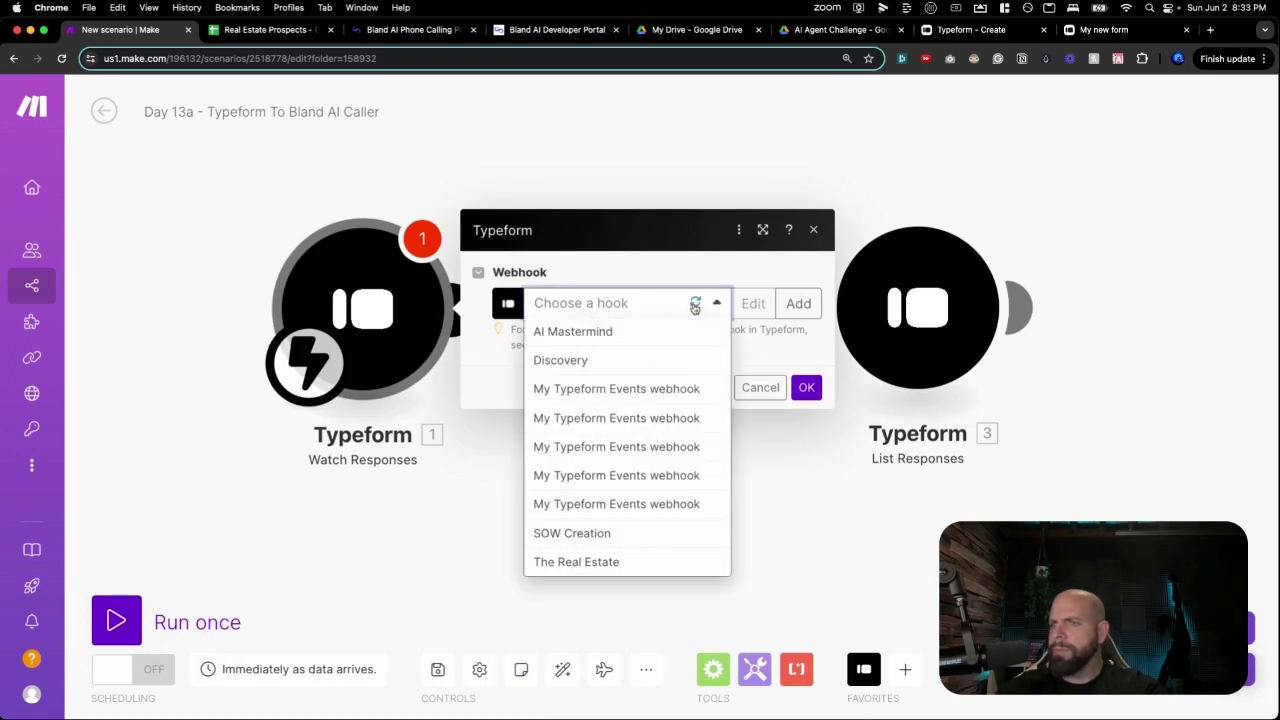
Create a new webhook named 'Real Estate Listing'.
left_click(691, 266)
left_click(788, 301)
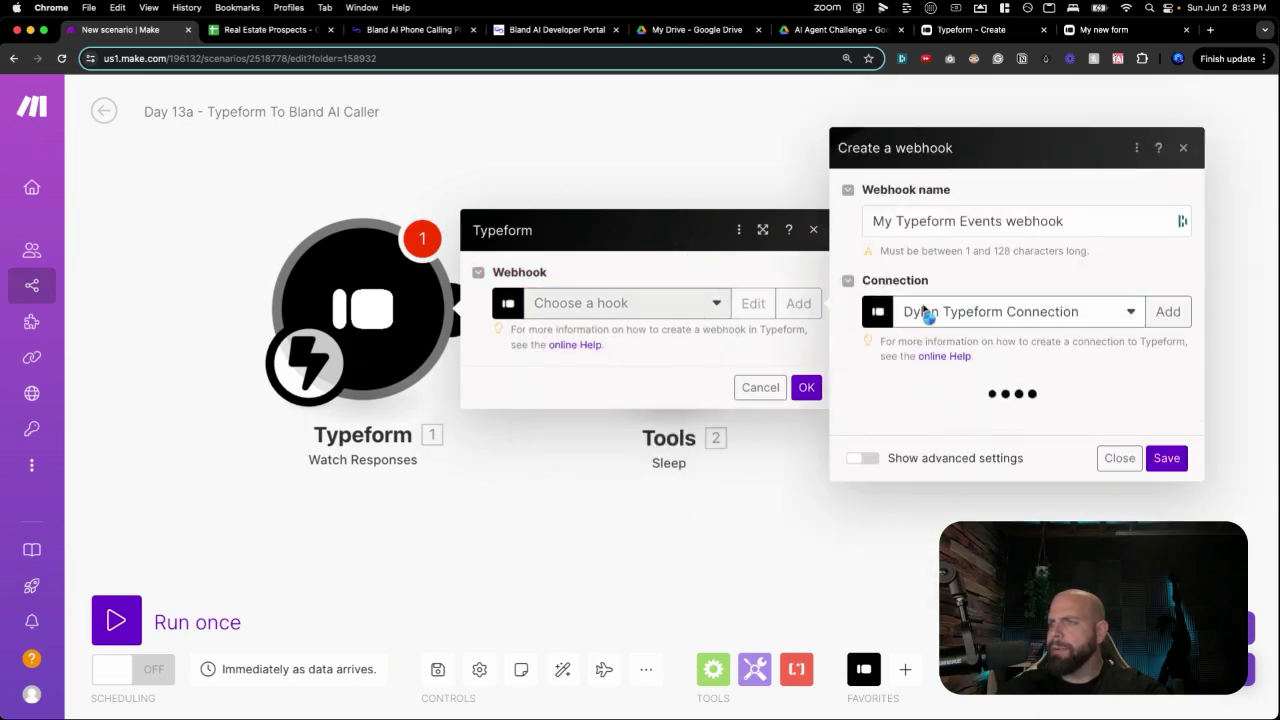
left_click(945, 177)
key("super+a")
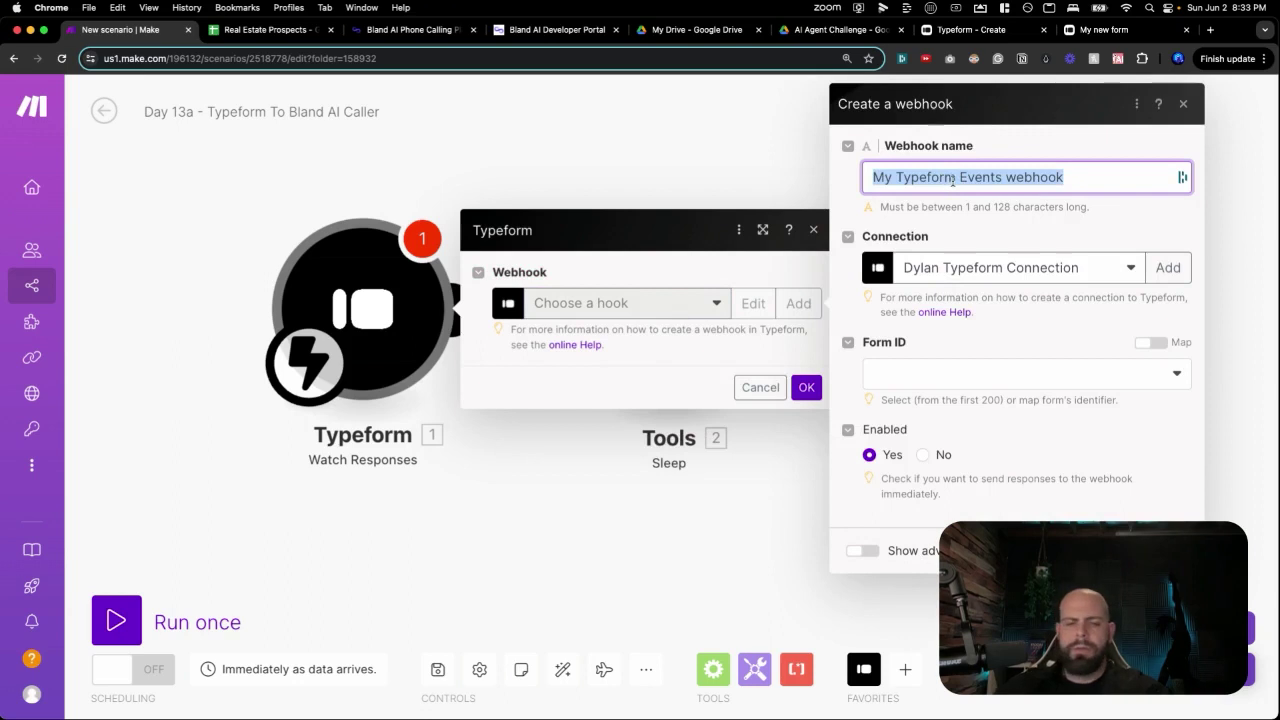
type("Real Esate L")
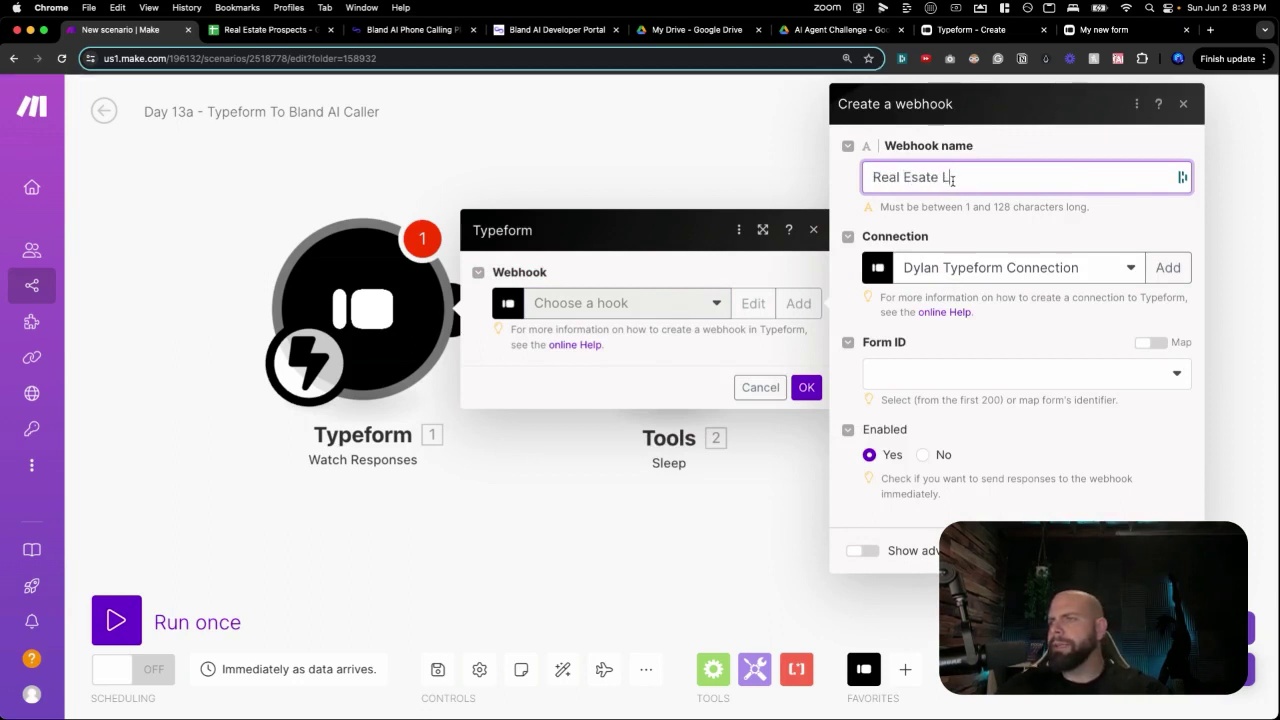
type("e")
key("BackSpace")
key("BackSpace")
type("t")
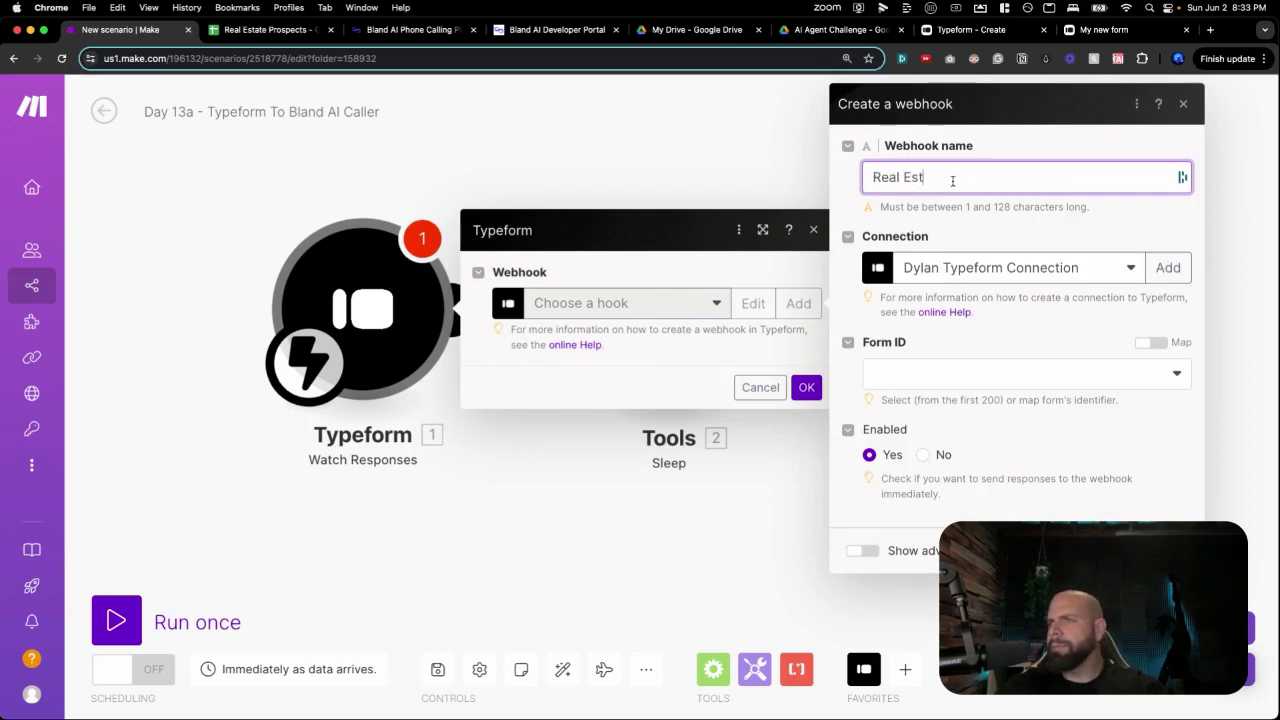
type("ate Listing")
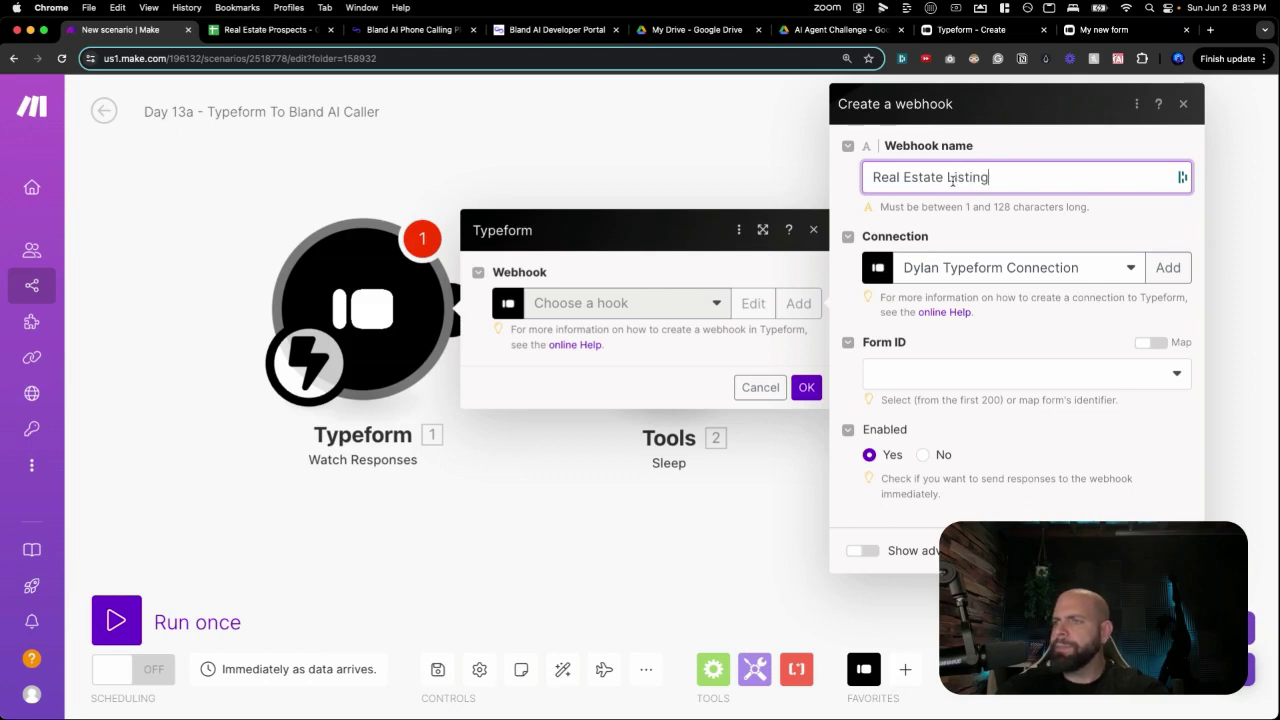
Point the webhook at My new form, save it on the trigger, and start a run.
left_click(1062, 372)
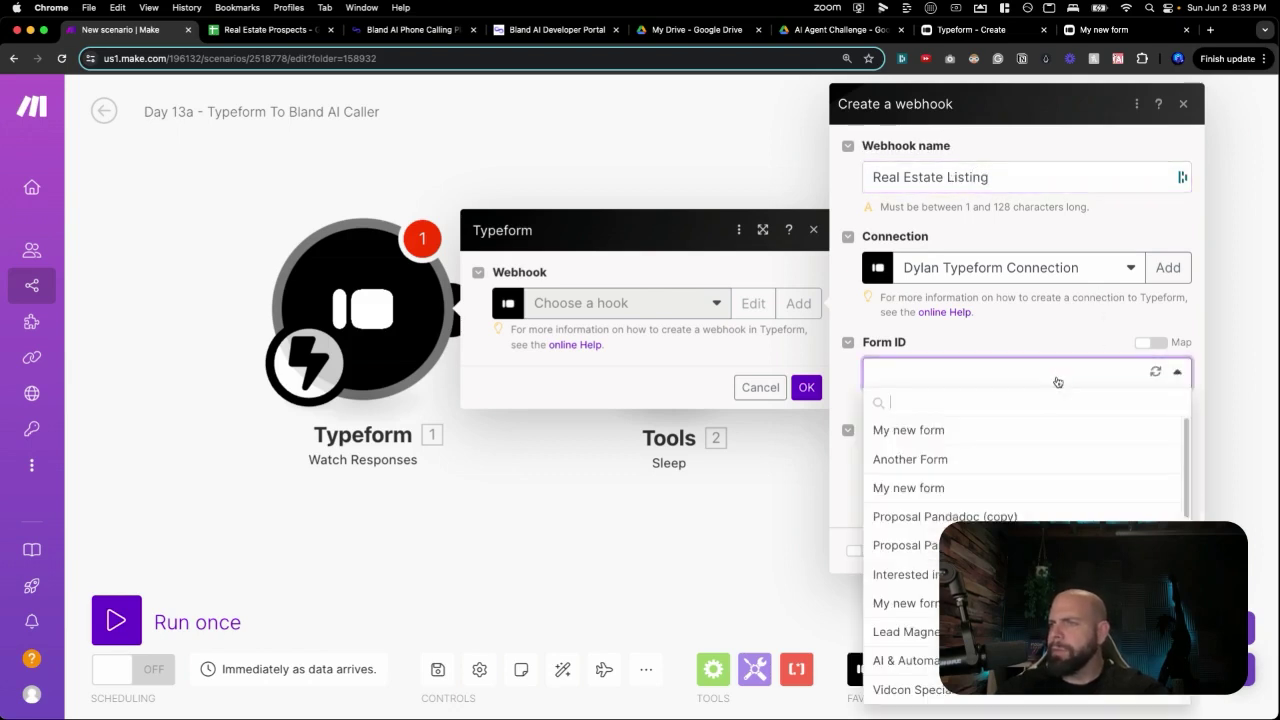
left_click(950, 431)
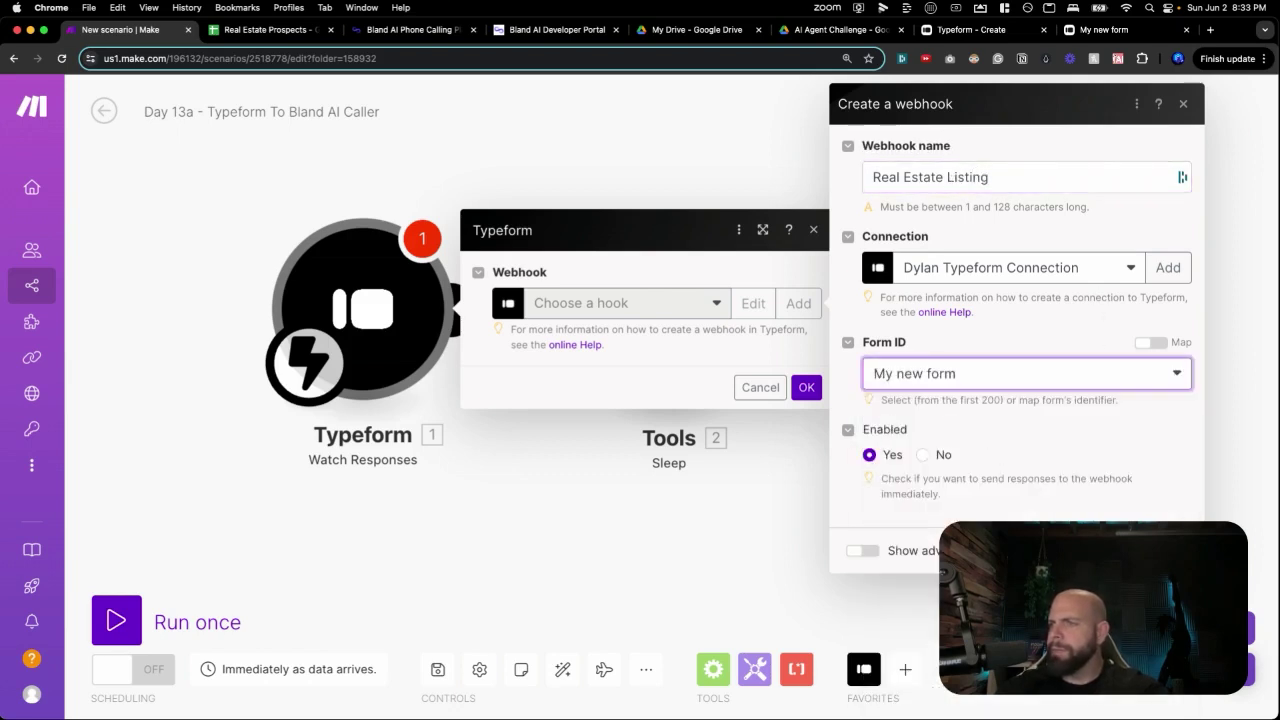
left_click(1170, 551)
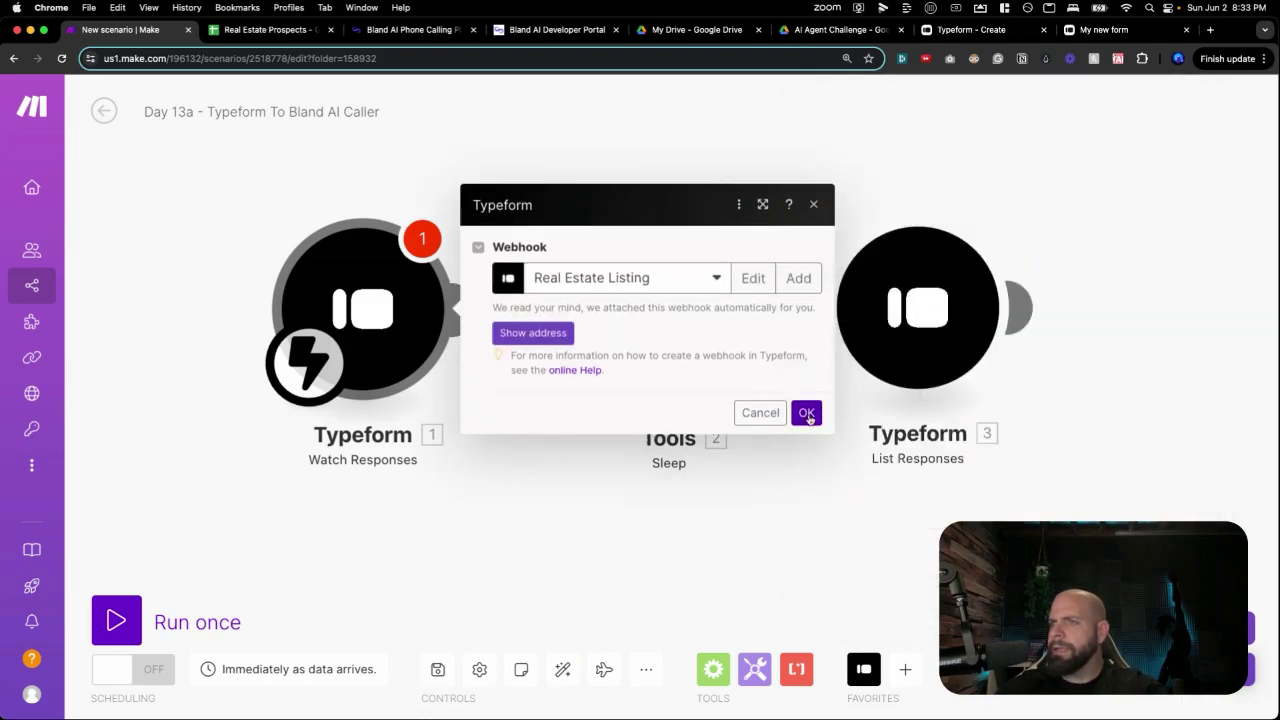
left_click(807, 414)
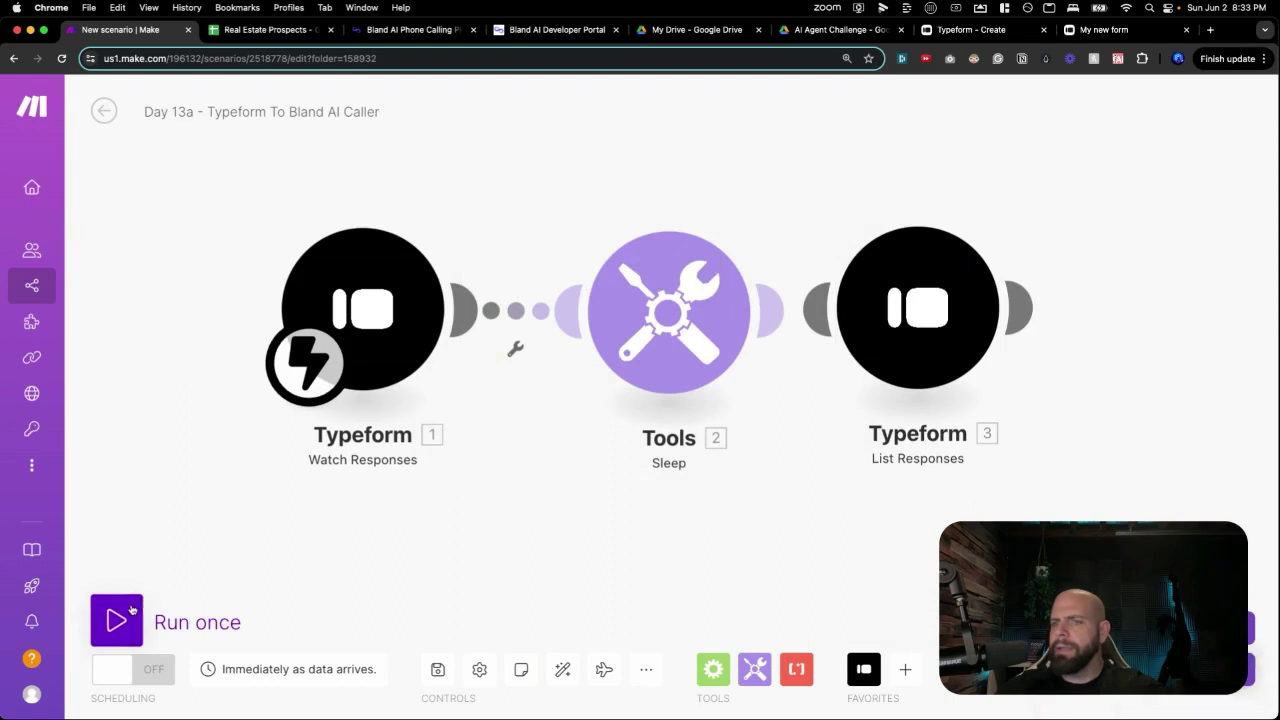
left_click(131, 609)
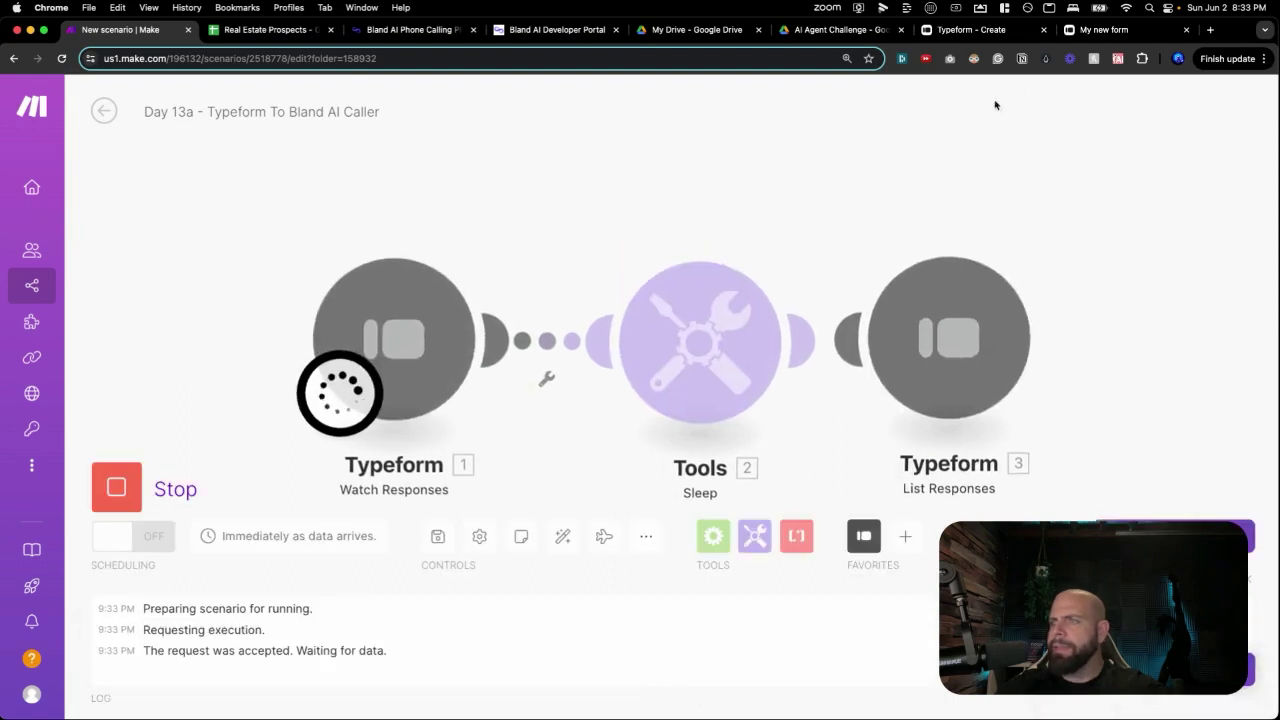
left_click(1108, 30)
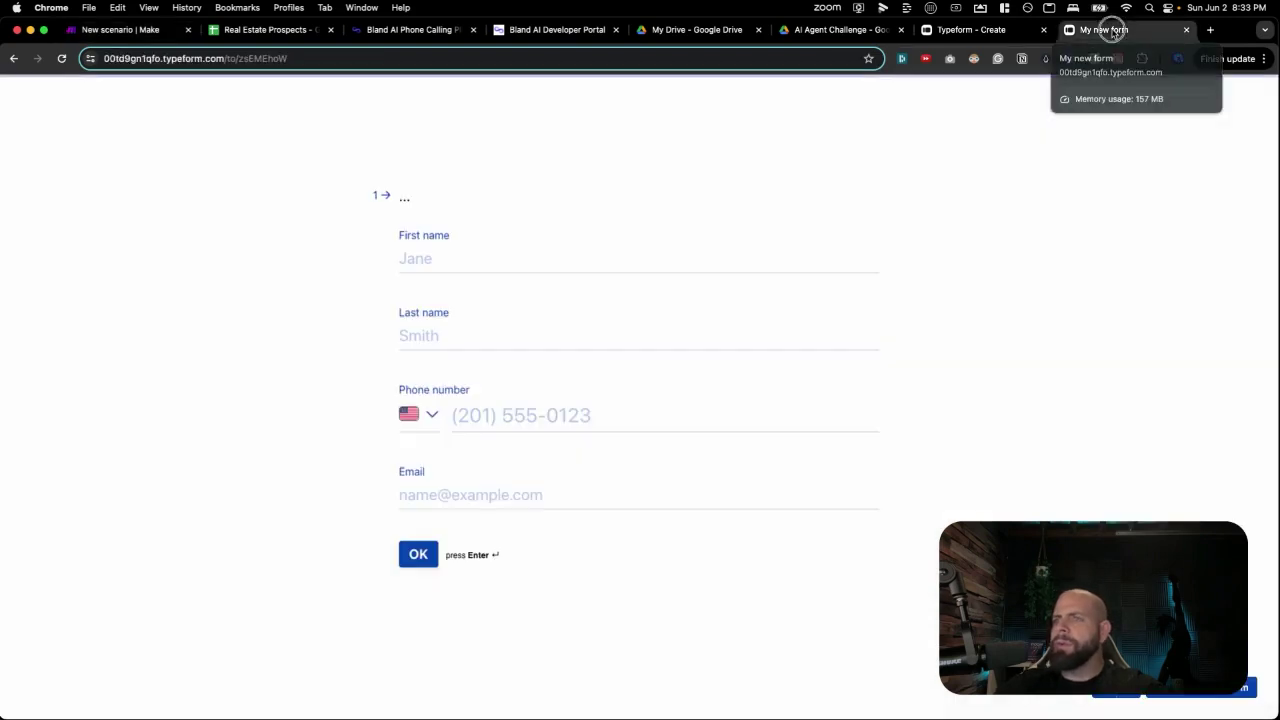
Enter the contact's first name, last name and phone number in the live Typeform.
left_click(498, 257)
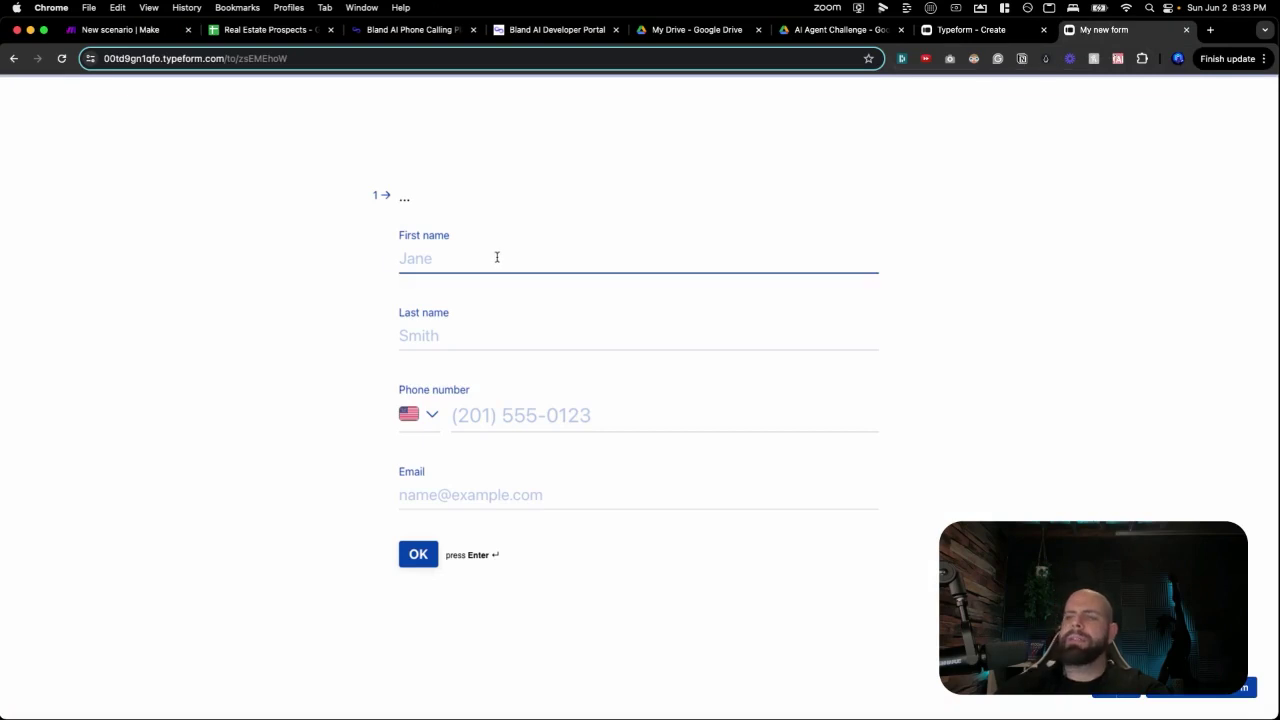
key("Tab")
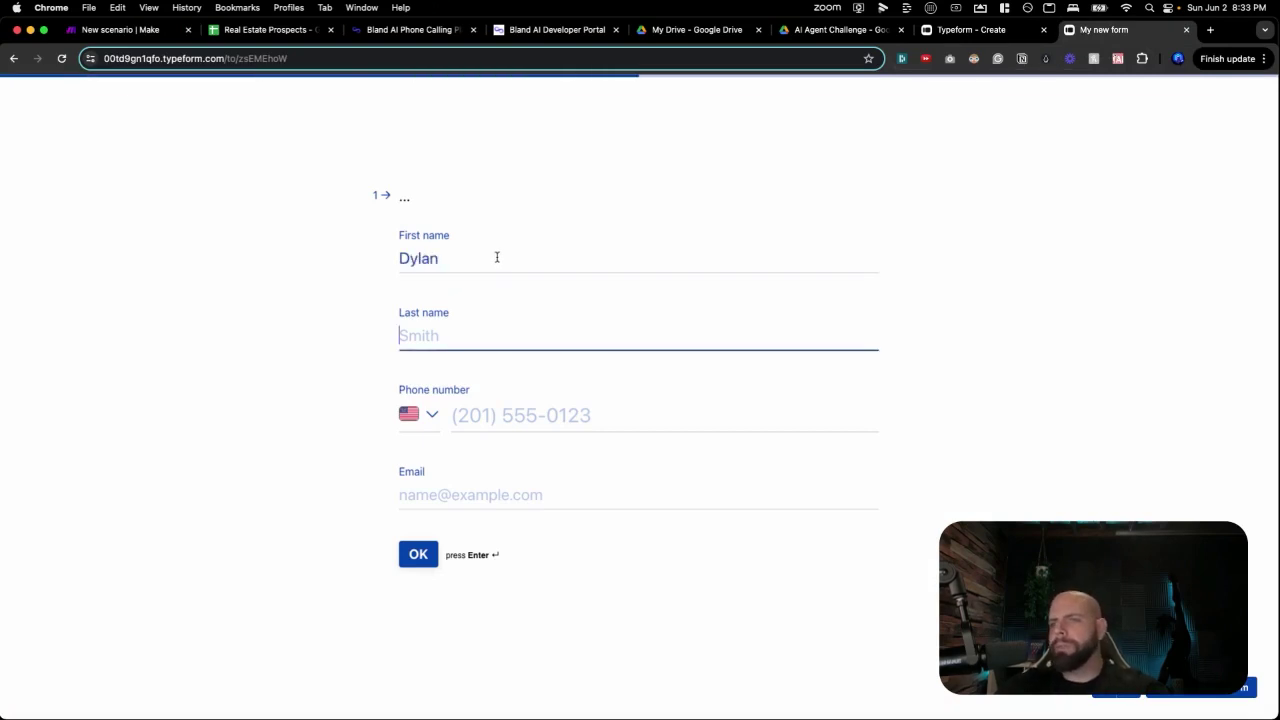
key("Tab")
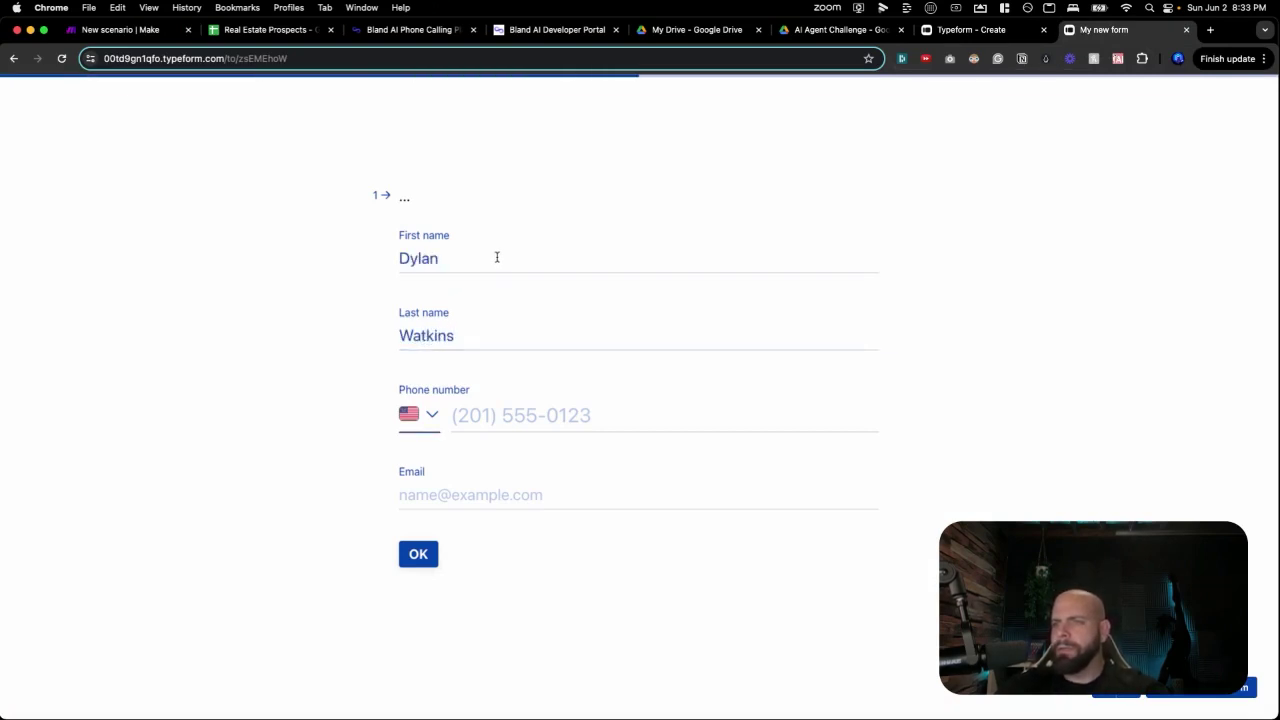
left_click(462, 418)
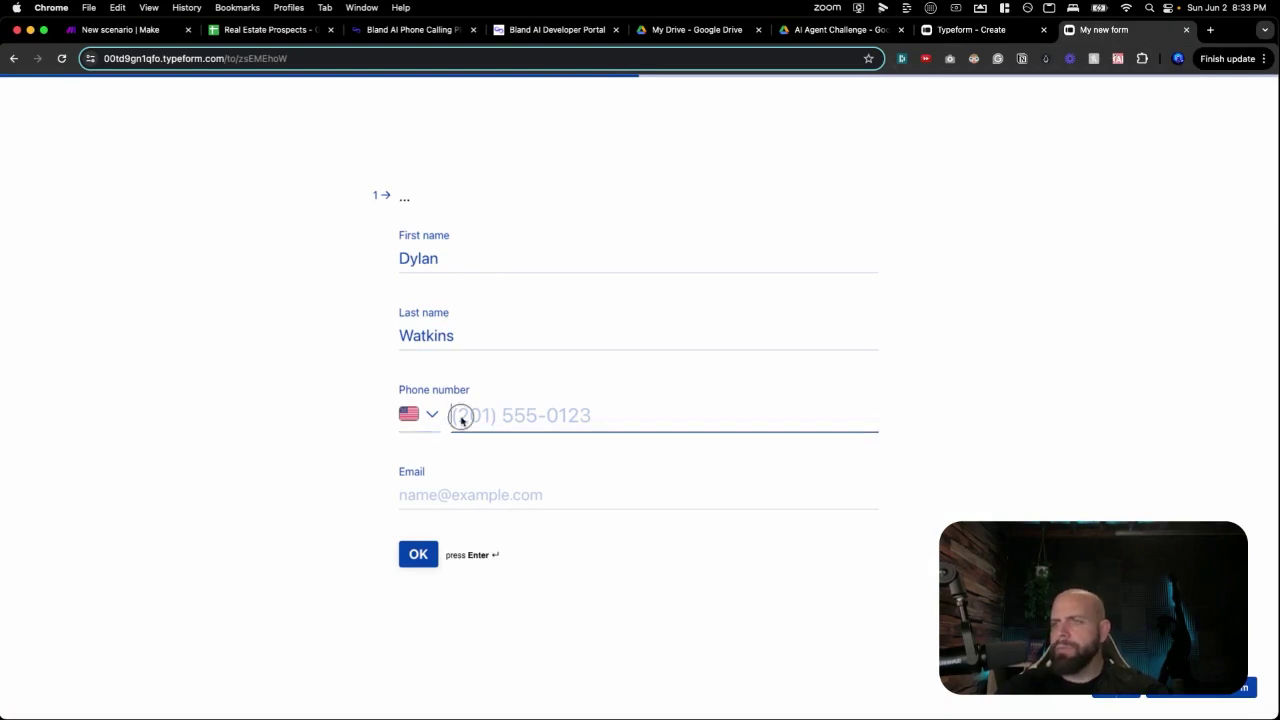
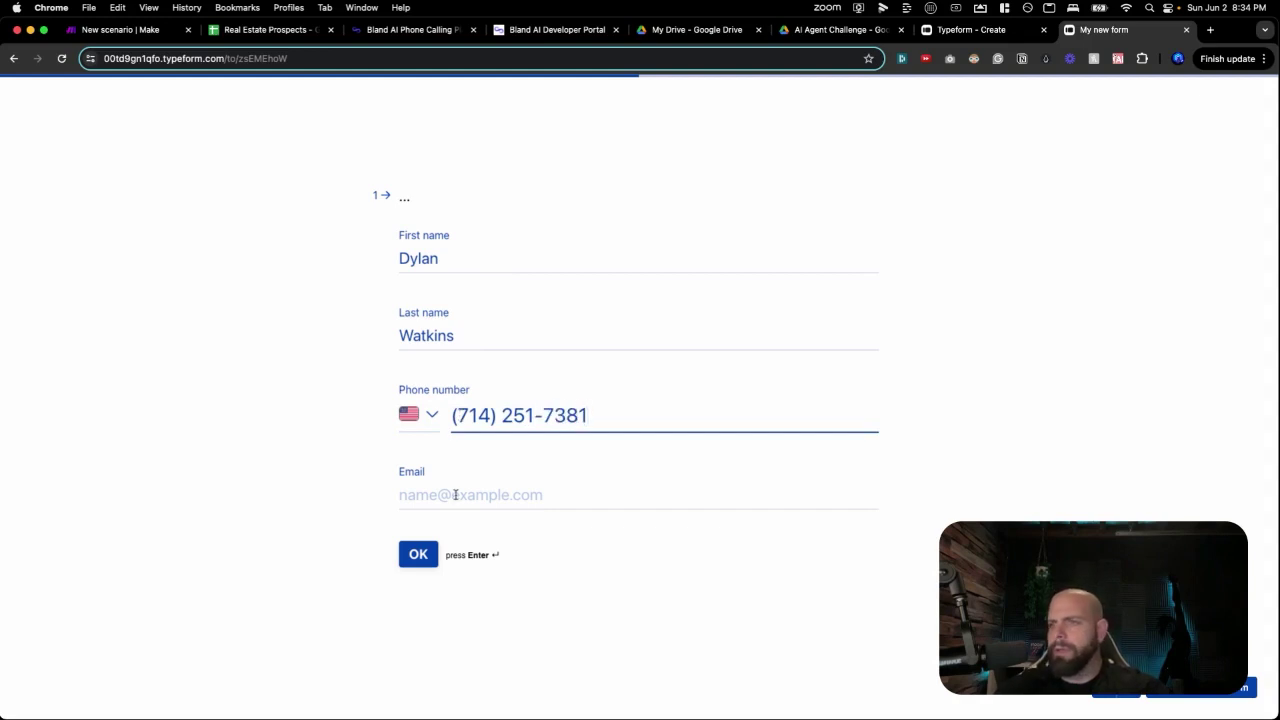
Add the contact's email, choose Listing 1: Oceanview Luxury Condo, and submit the response.
left_click(455, 495)
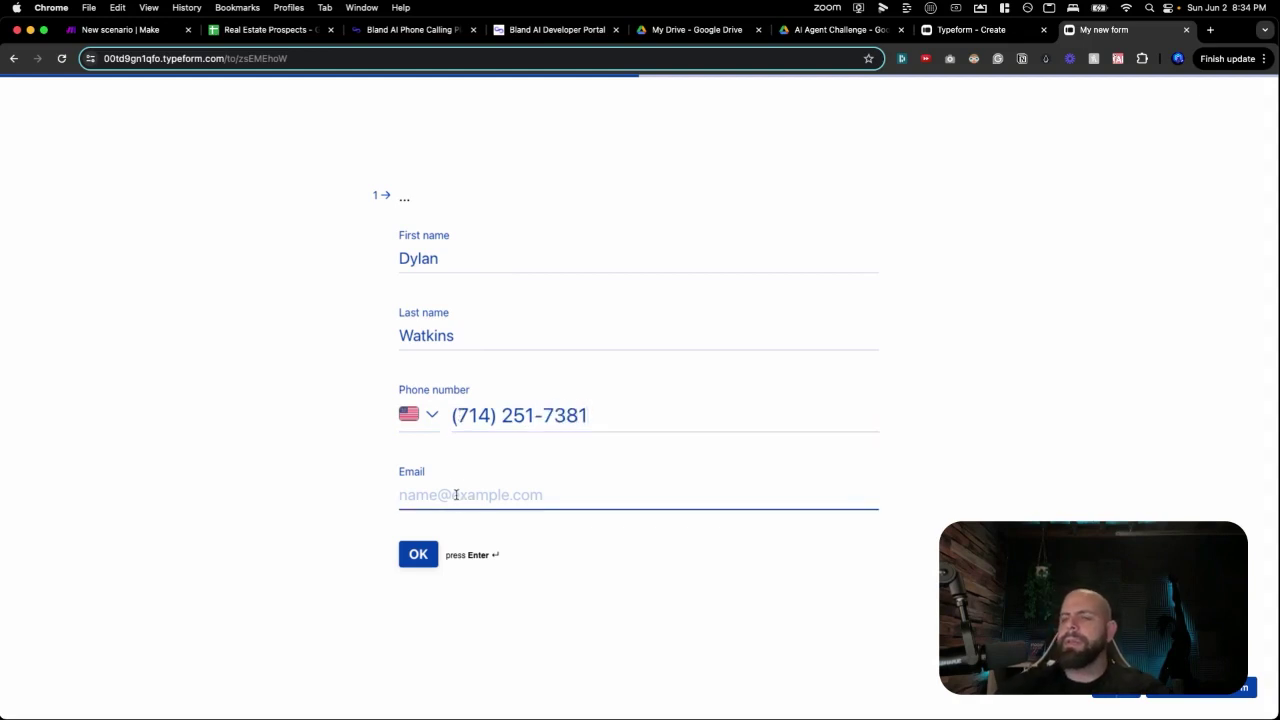
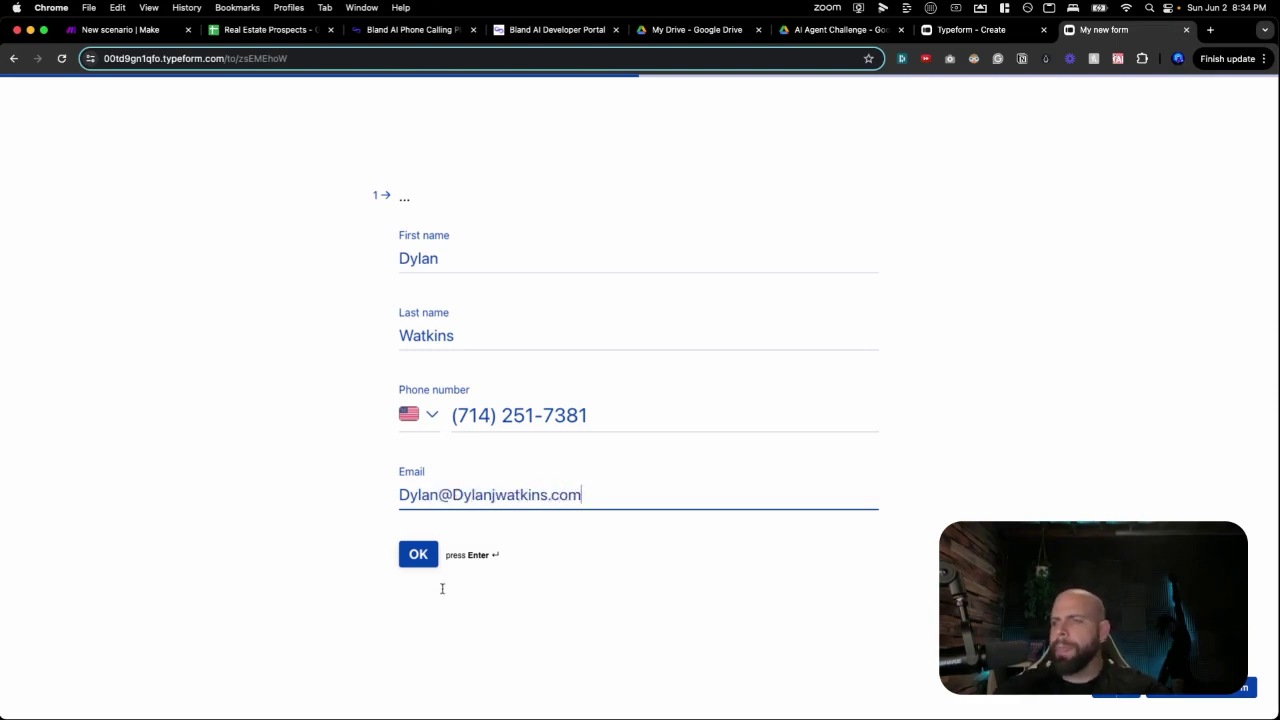
left_click(419, 558)
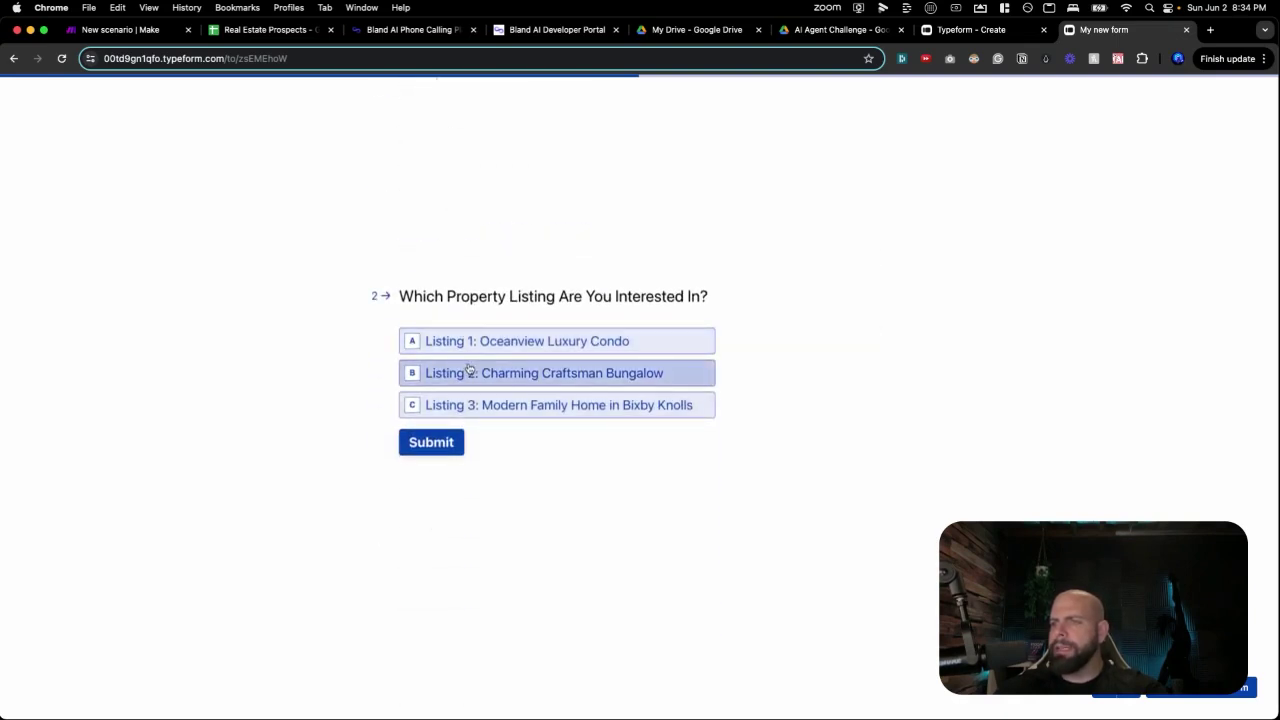
left_click(475, 352)
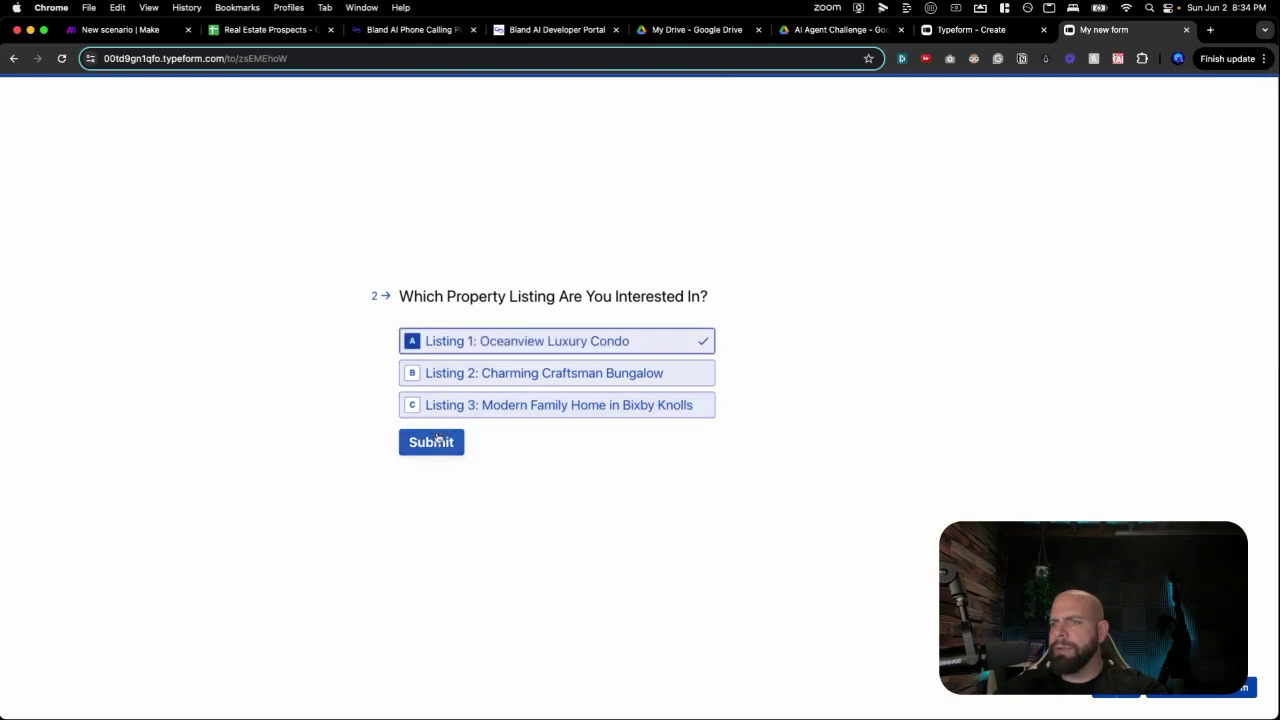
left_click(435, 442)
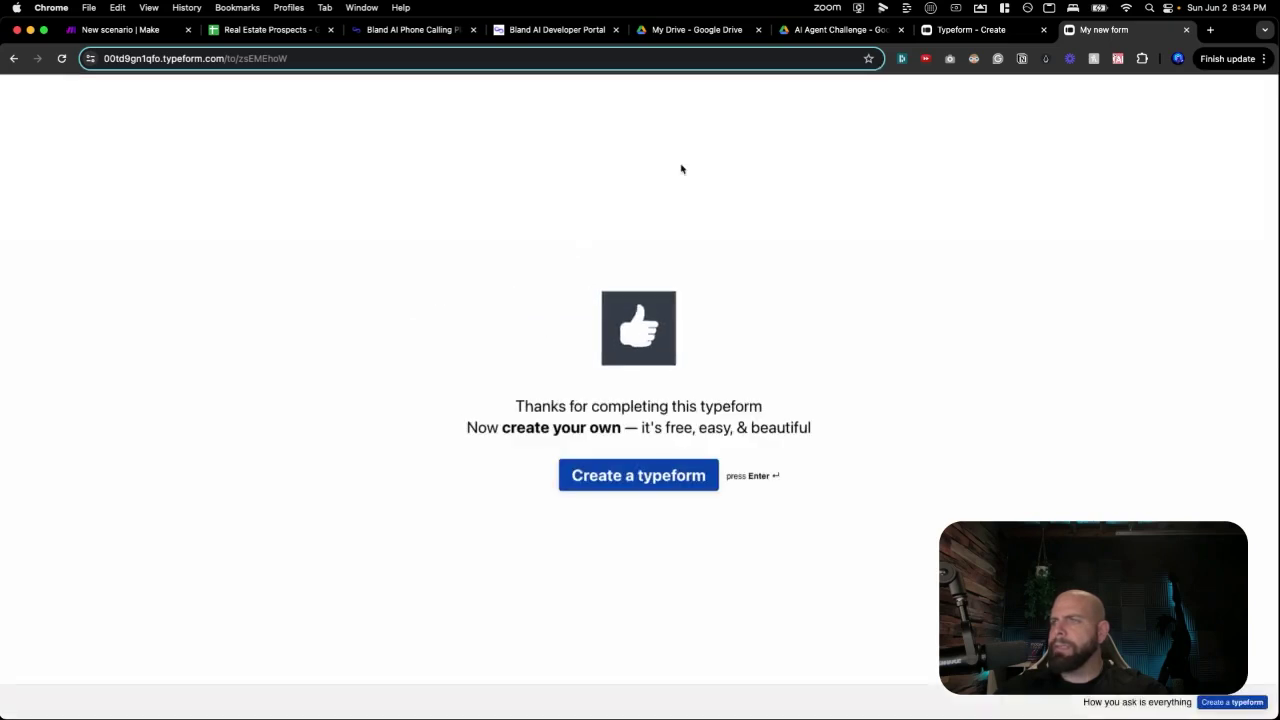
Back in Make, inspect the List Responses output bundle from the test response, then close its panels.
left_click(118, 29)
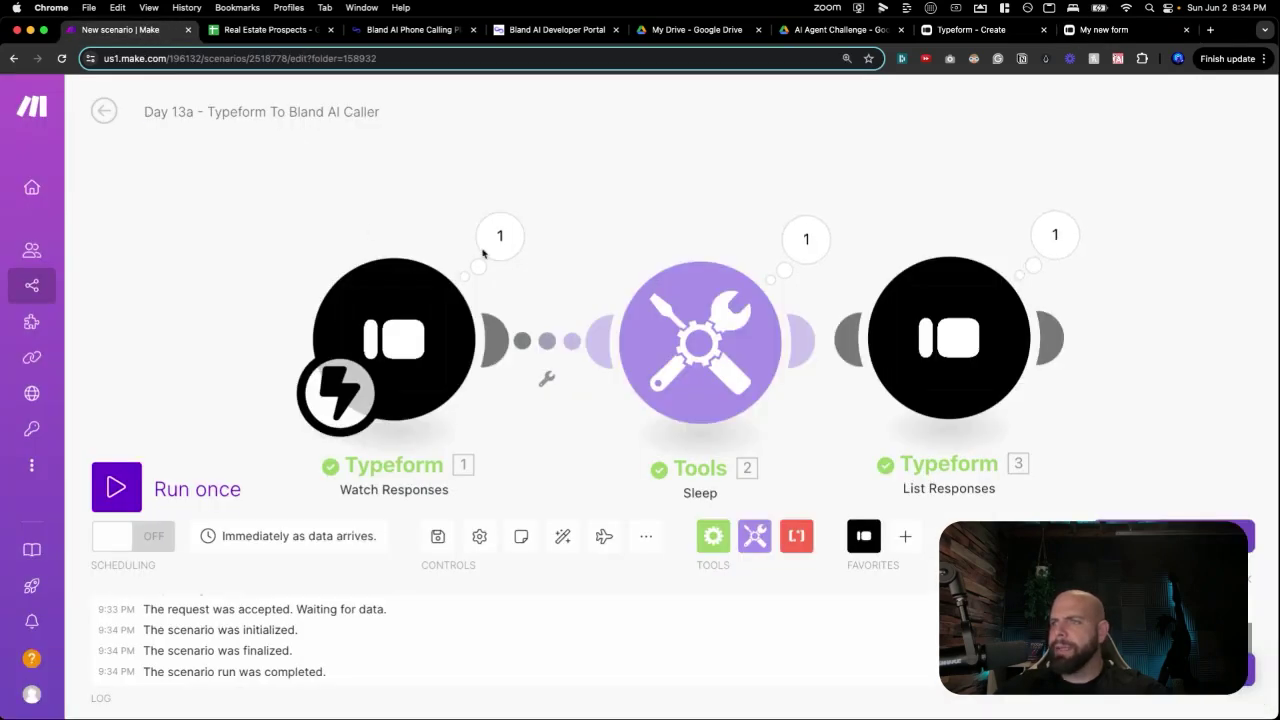
left_click(1039, 237)
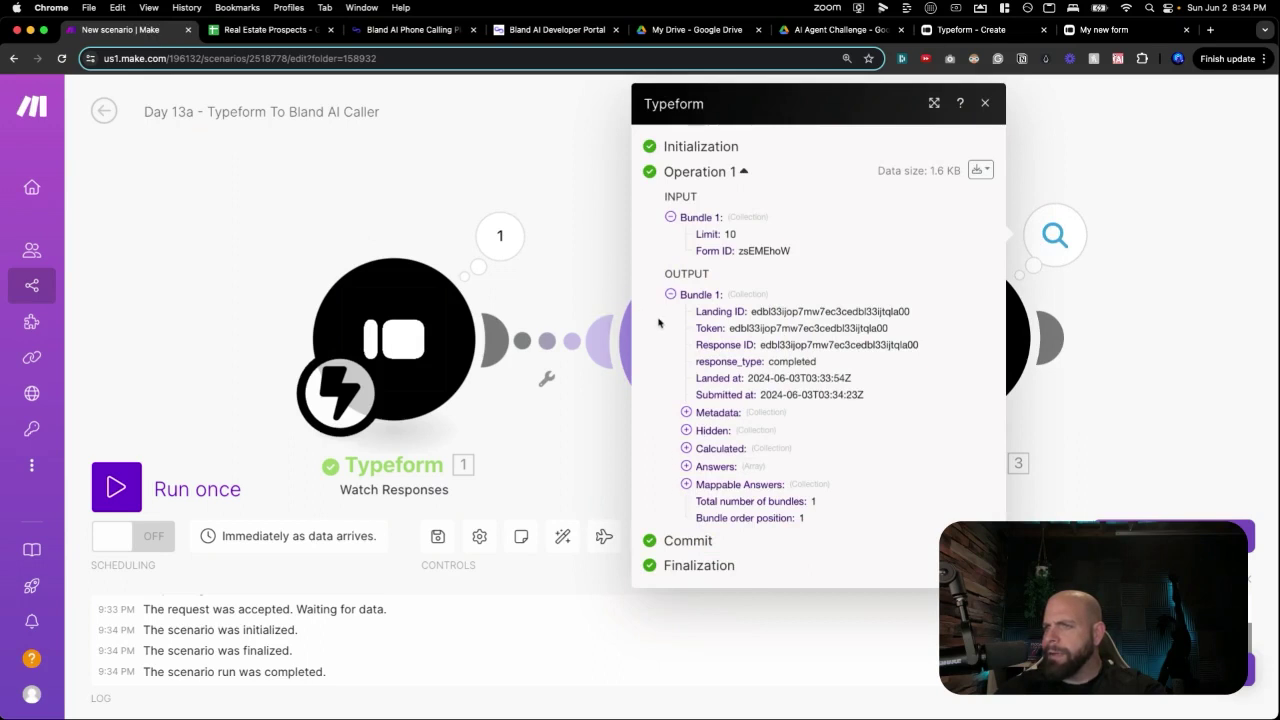
left_click(608, 286)
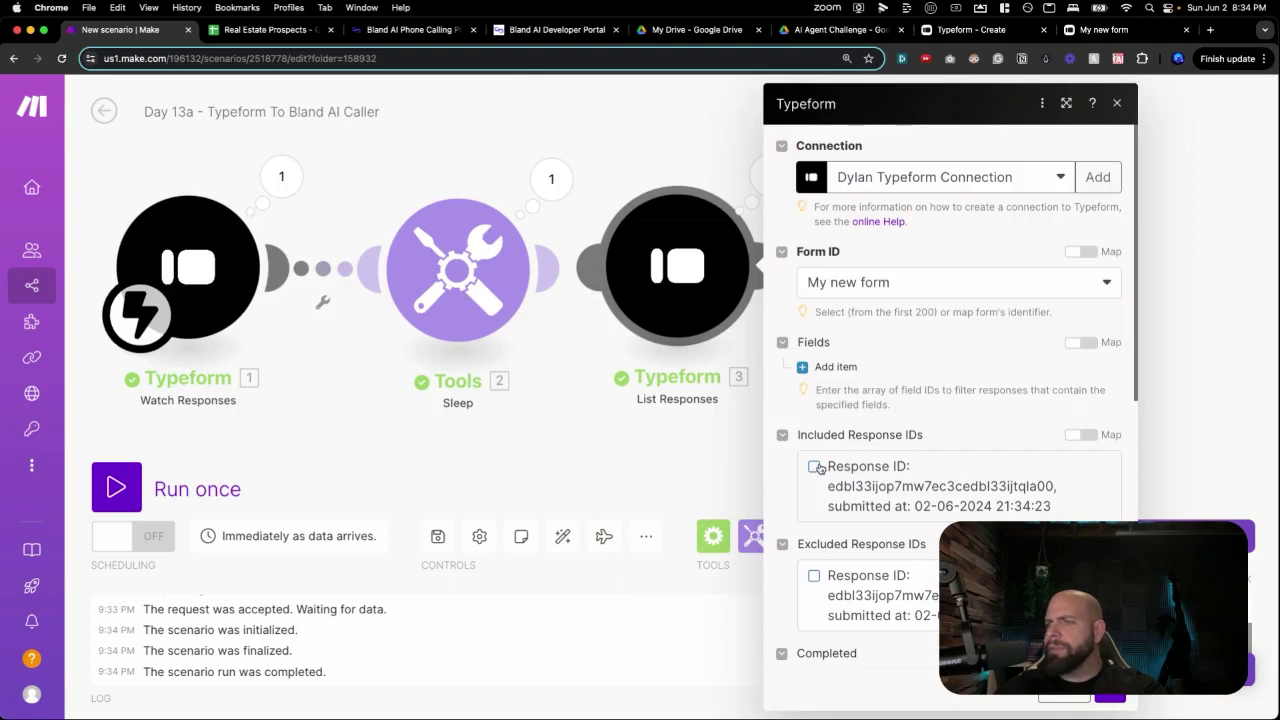
left_click(672, 442)
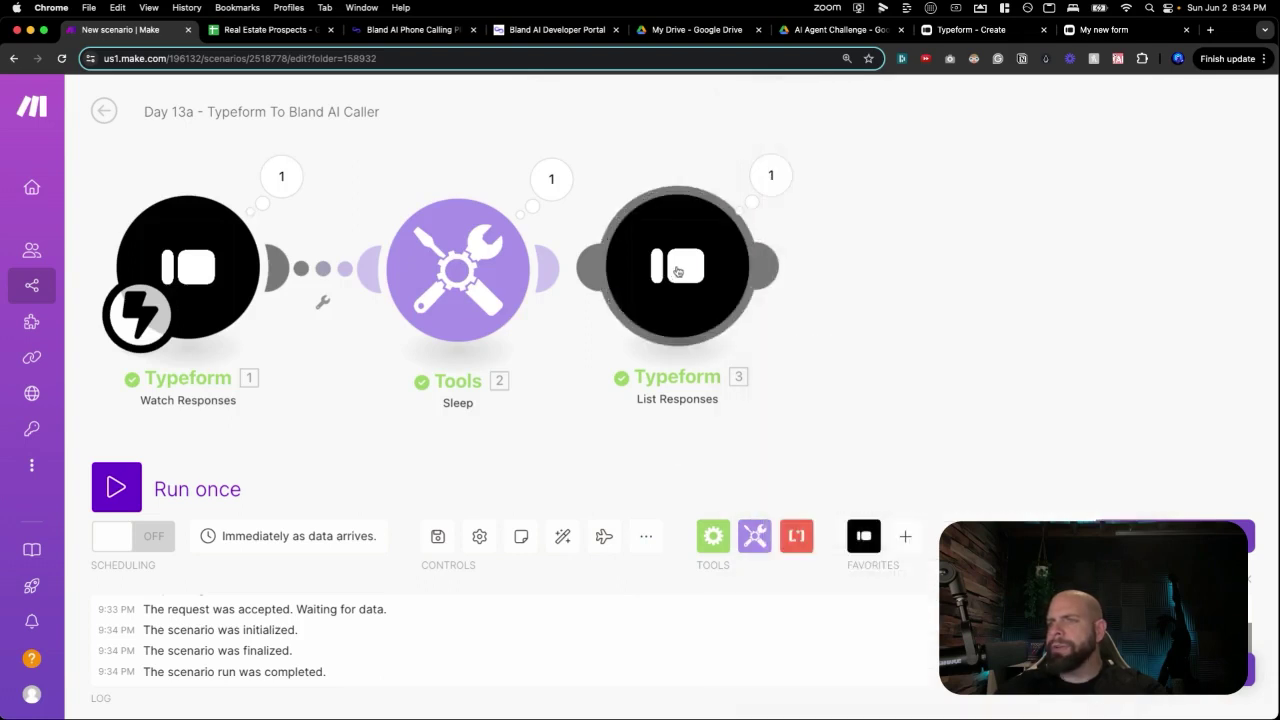
scroll(815, 312, "down", 1)
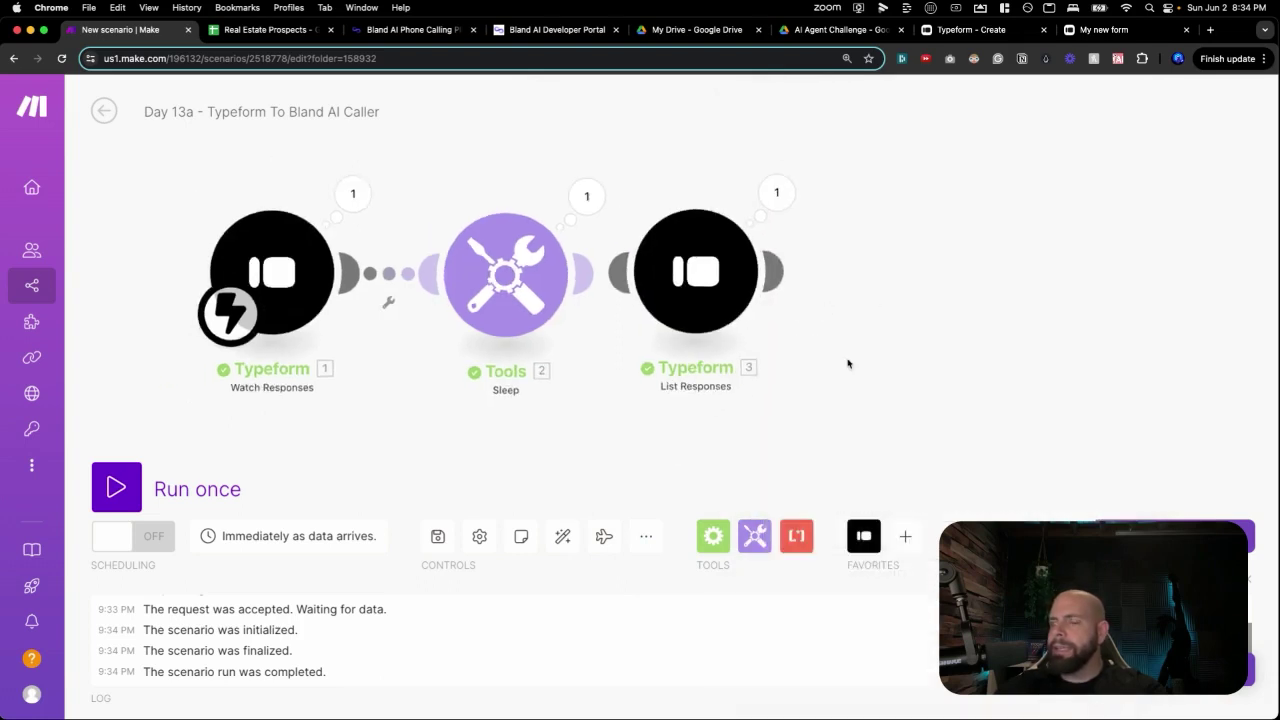
Add a Google Sheets Add a Row step targeting AI Agent Challenge / Day 13 / Real Estate Prospects.
left_click(931, 282)
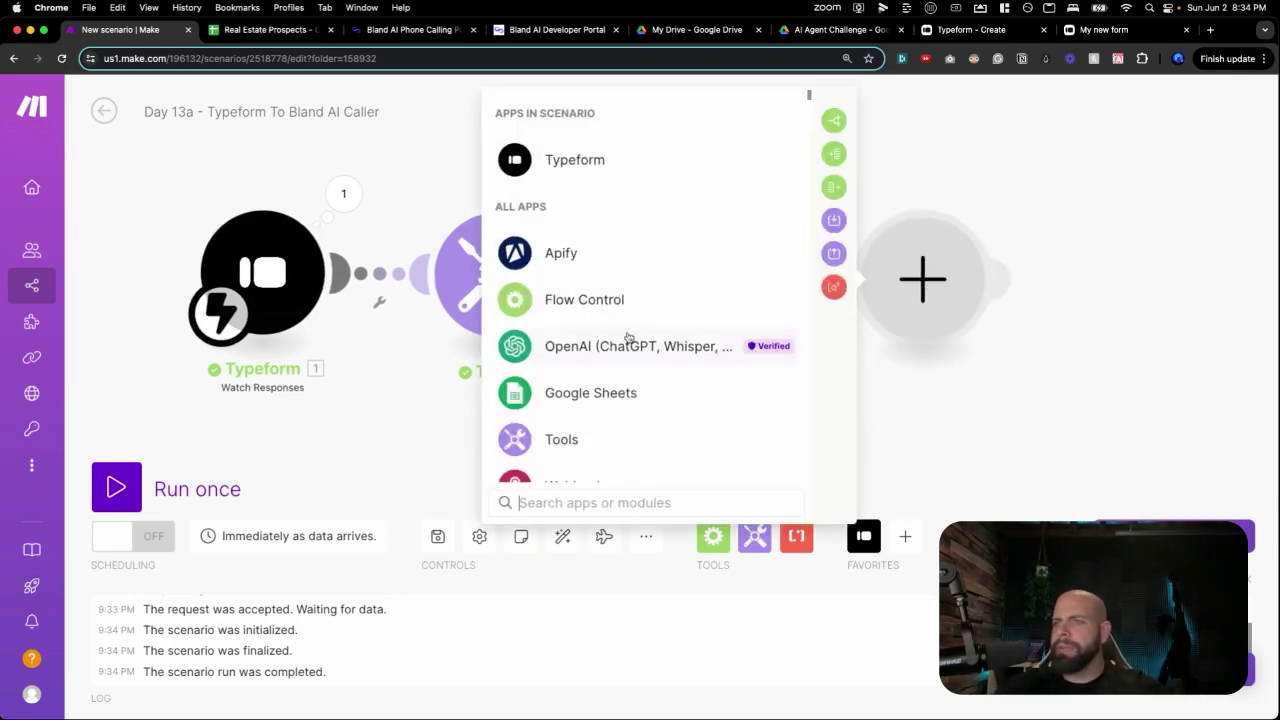
left_click(597, 391)
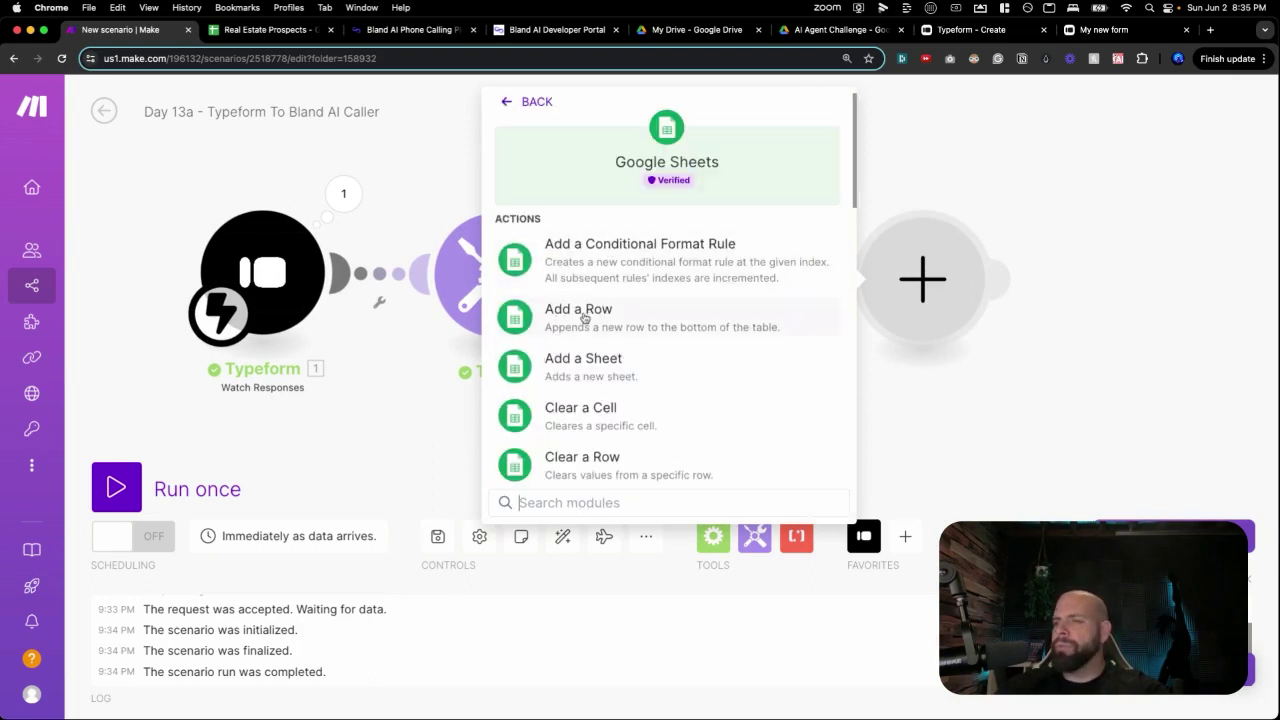
left_click(585, 318)
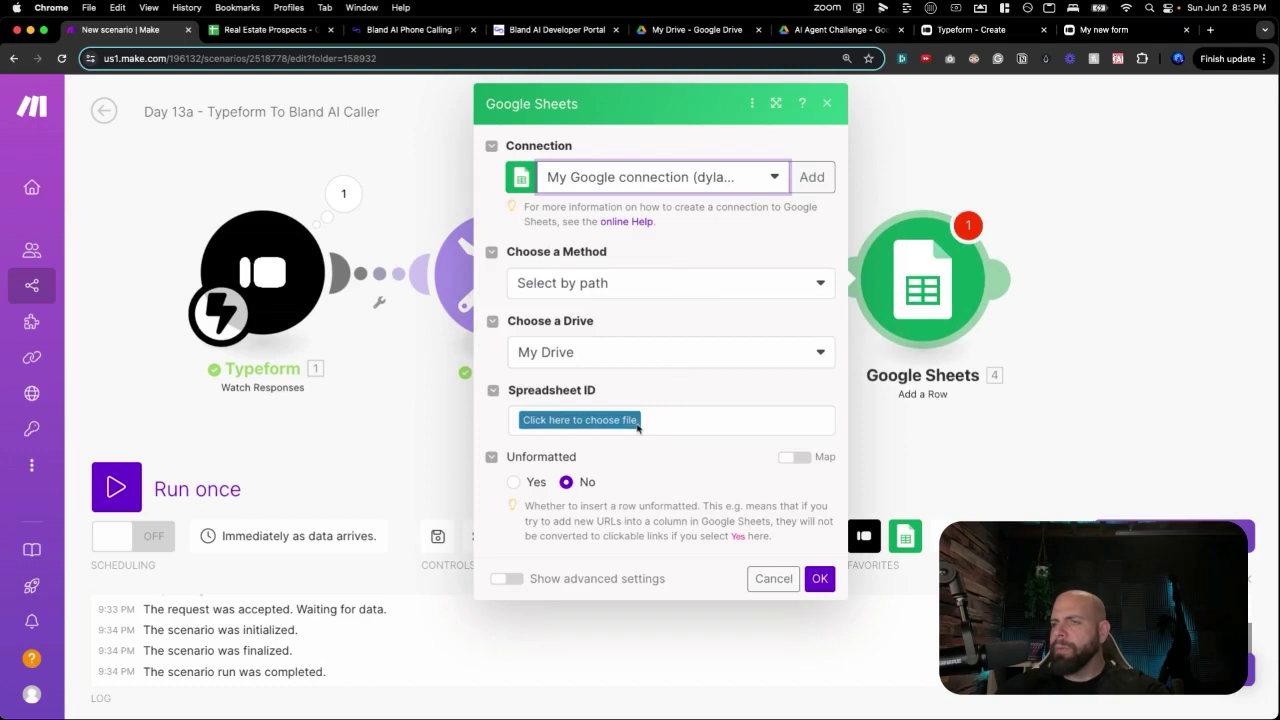
left_click(628, 421)
left_click(630, 425)
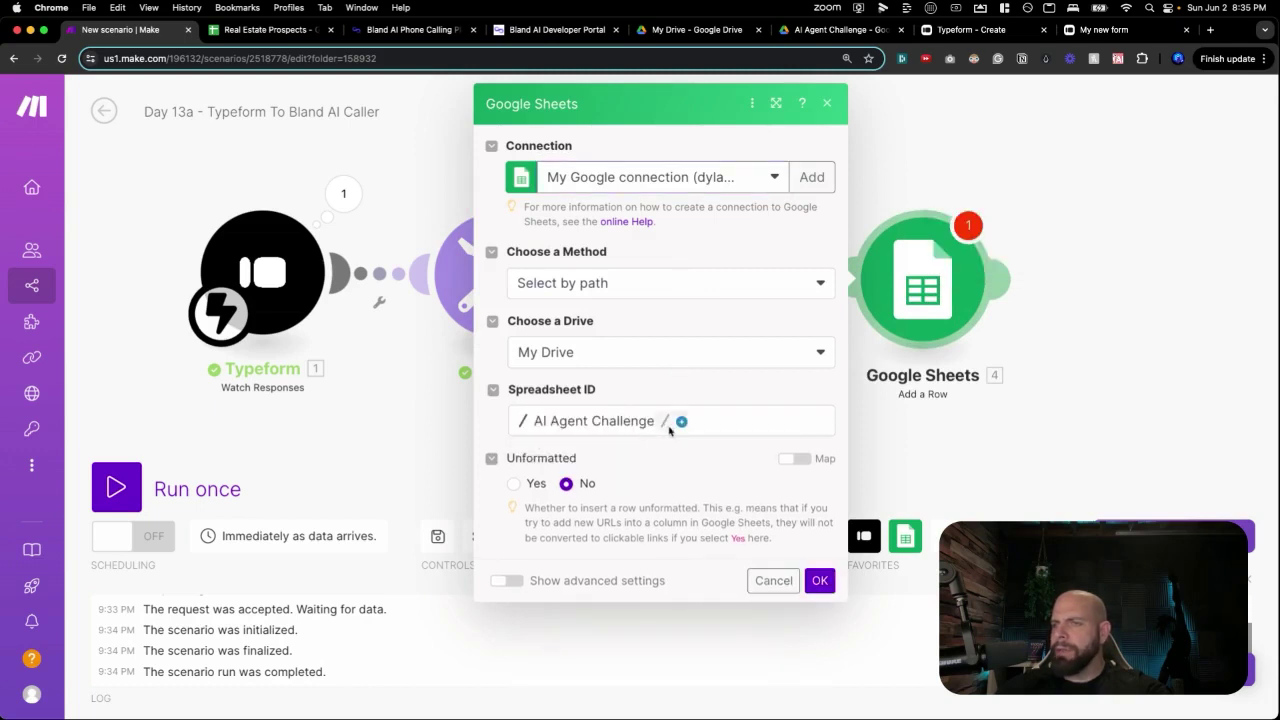
left_click(706, 621)
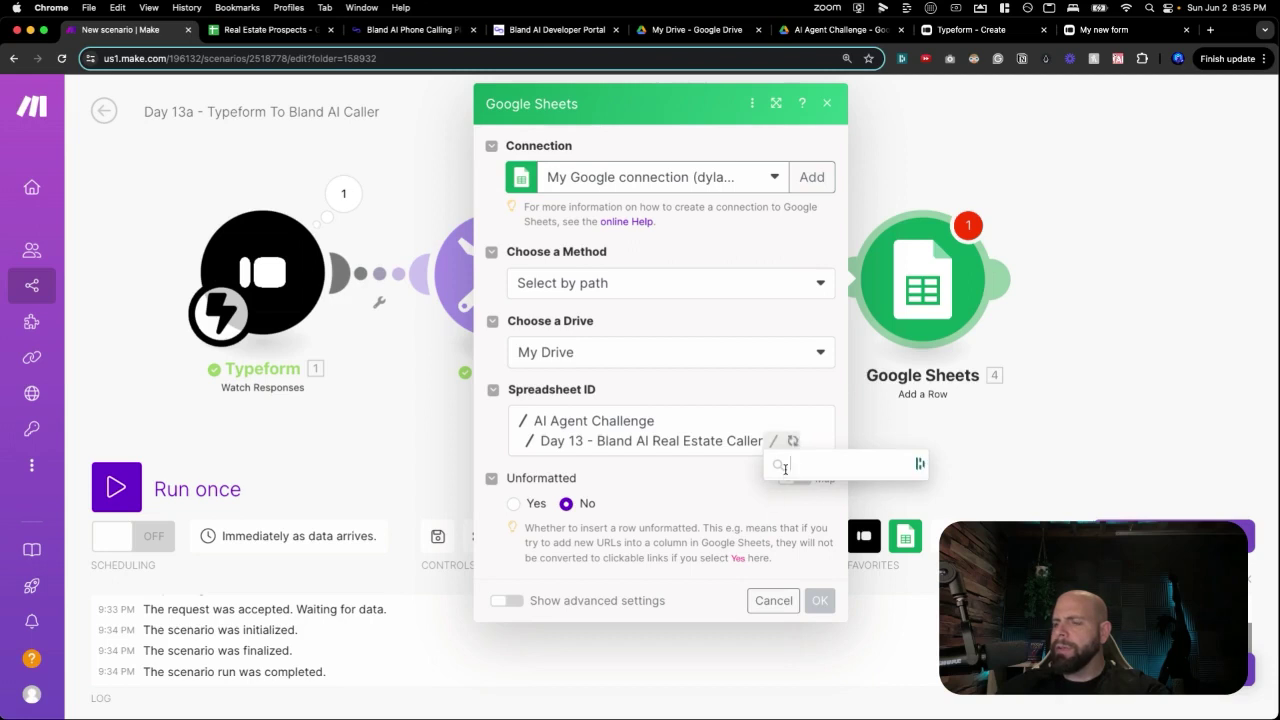
left_click(806, 465)
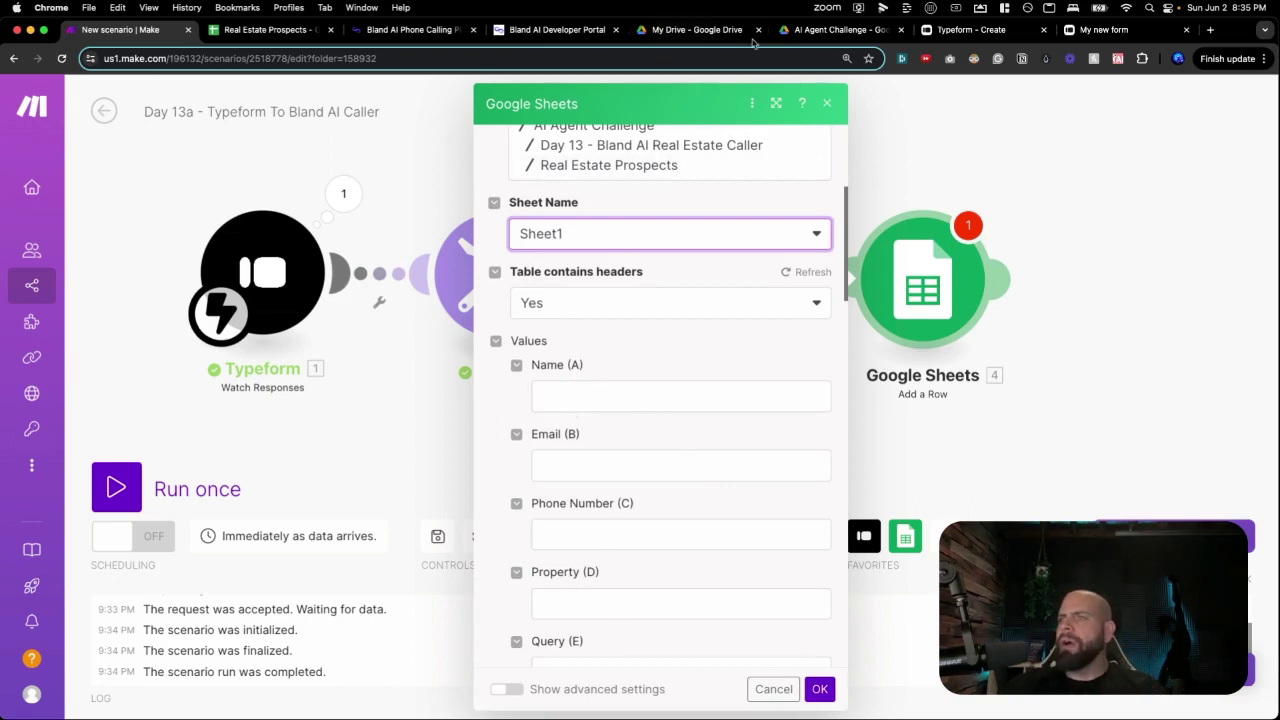
left_click(225, 28)
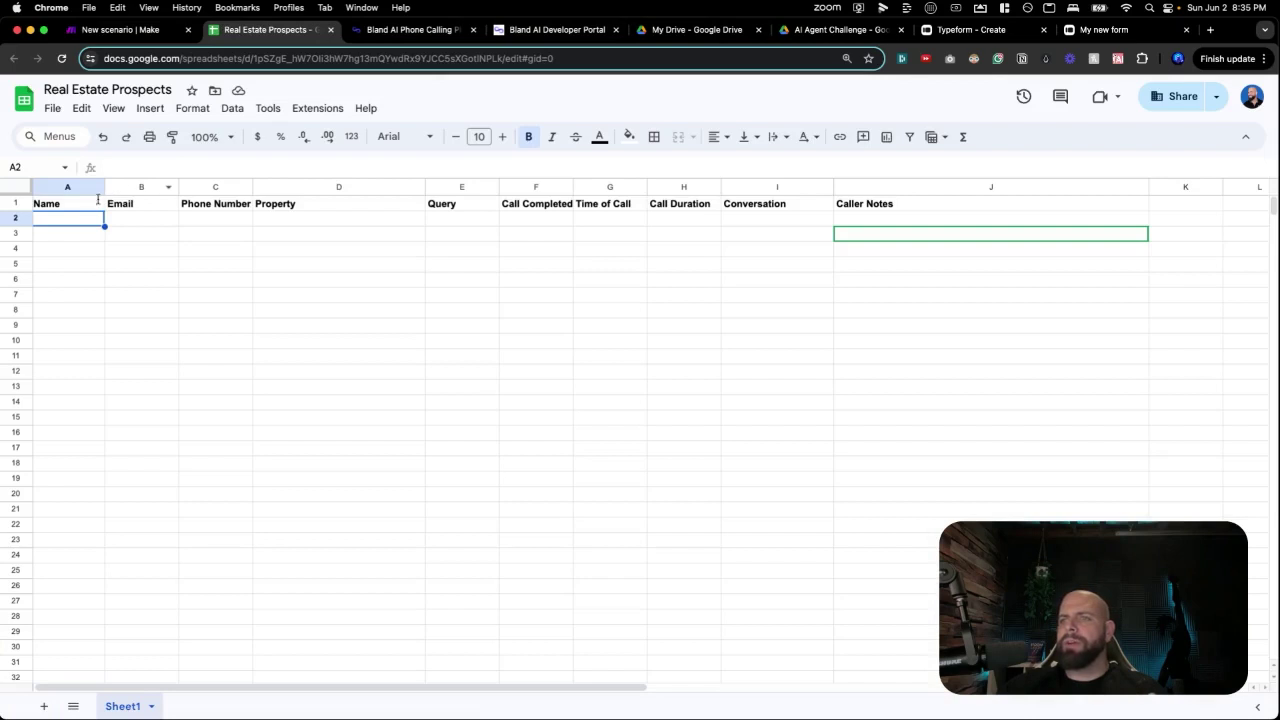
Change the E1 header of Real Estate Prospects from Query to Demo.
double_click(430, 203)
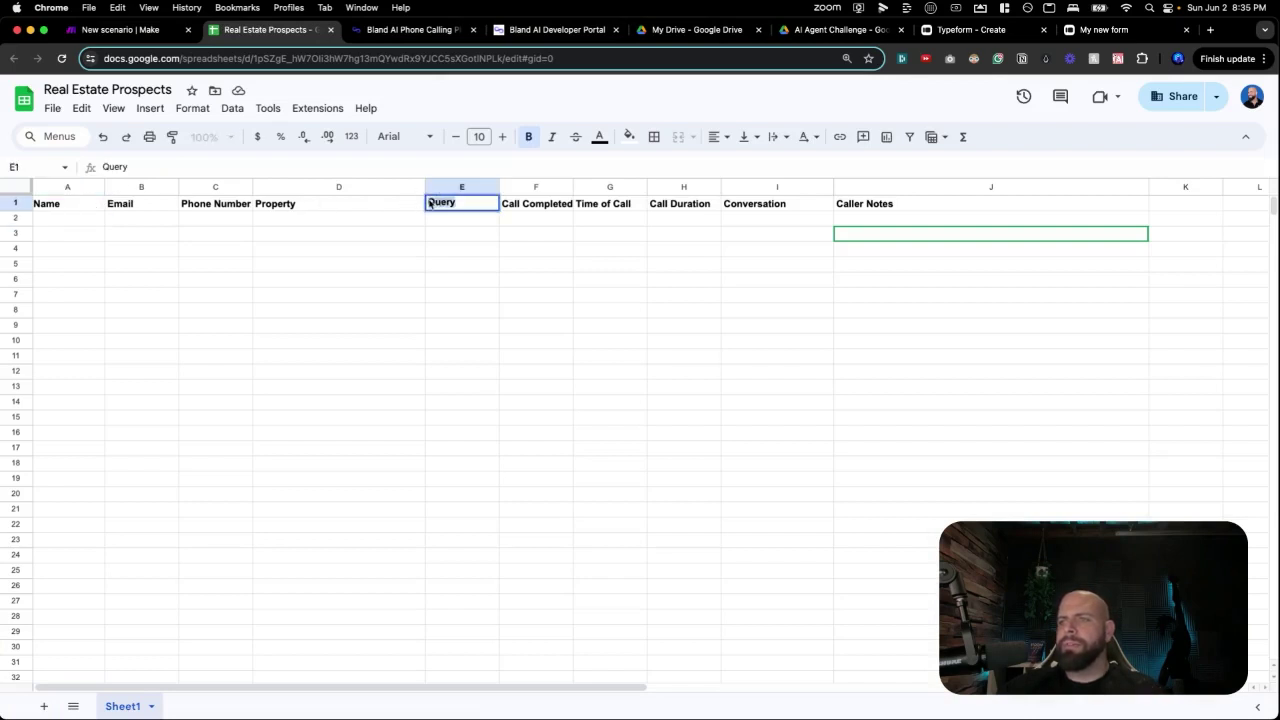
type("Demo")
key("Return")
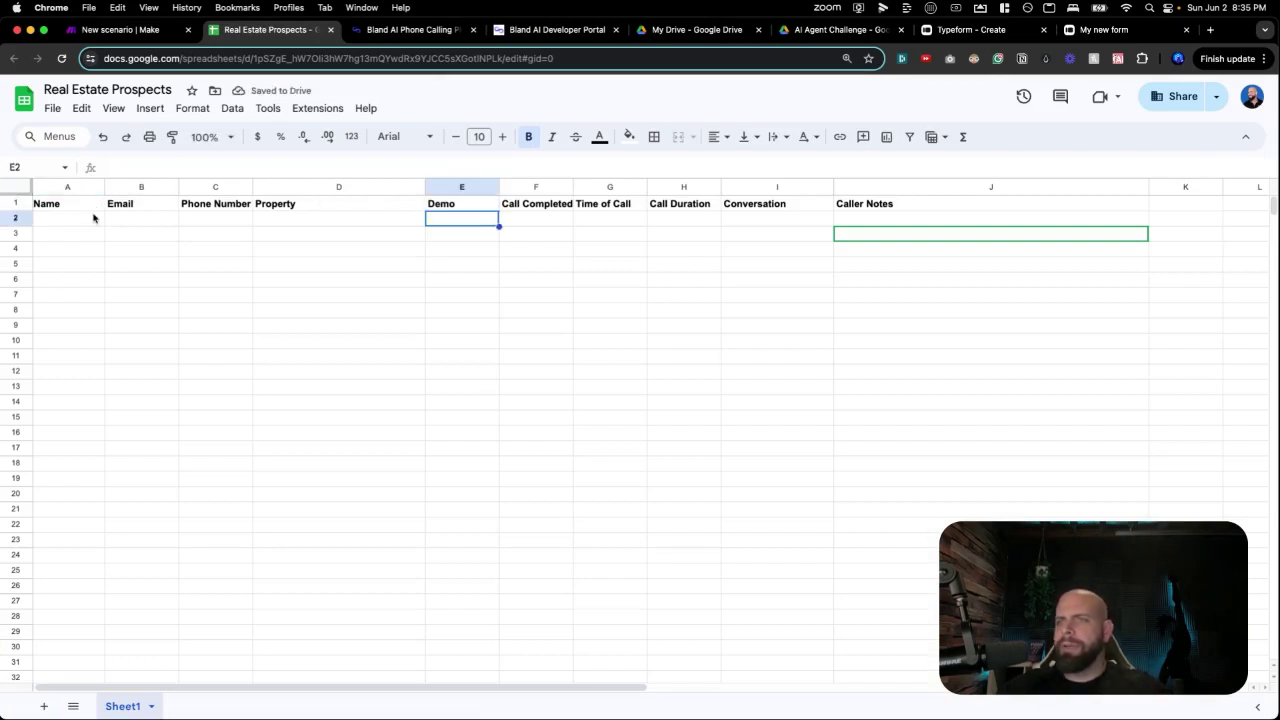
left_click(88, 220)
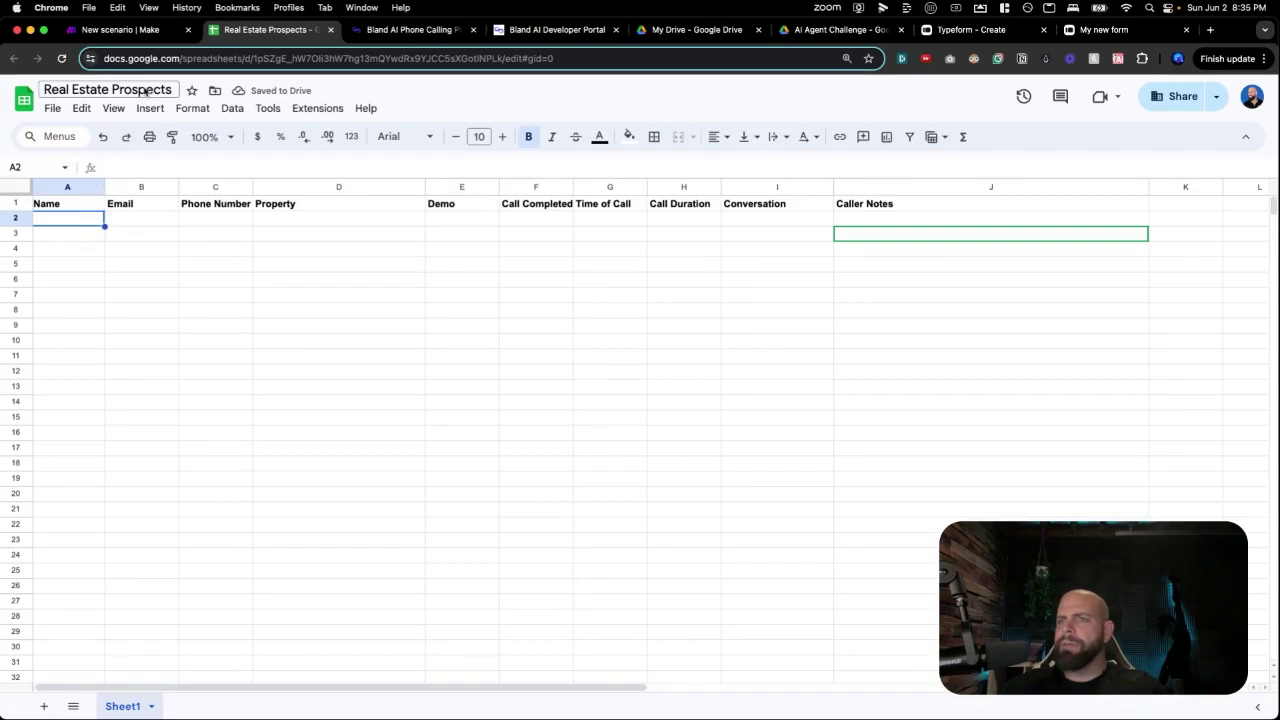
left_click(138, 30)
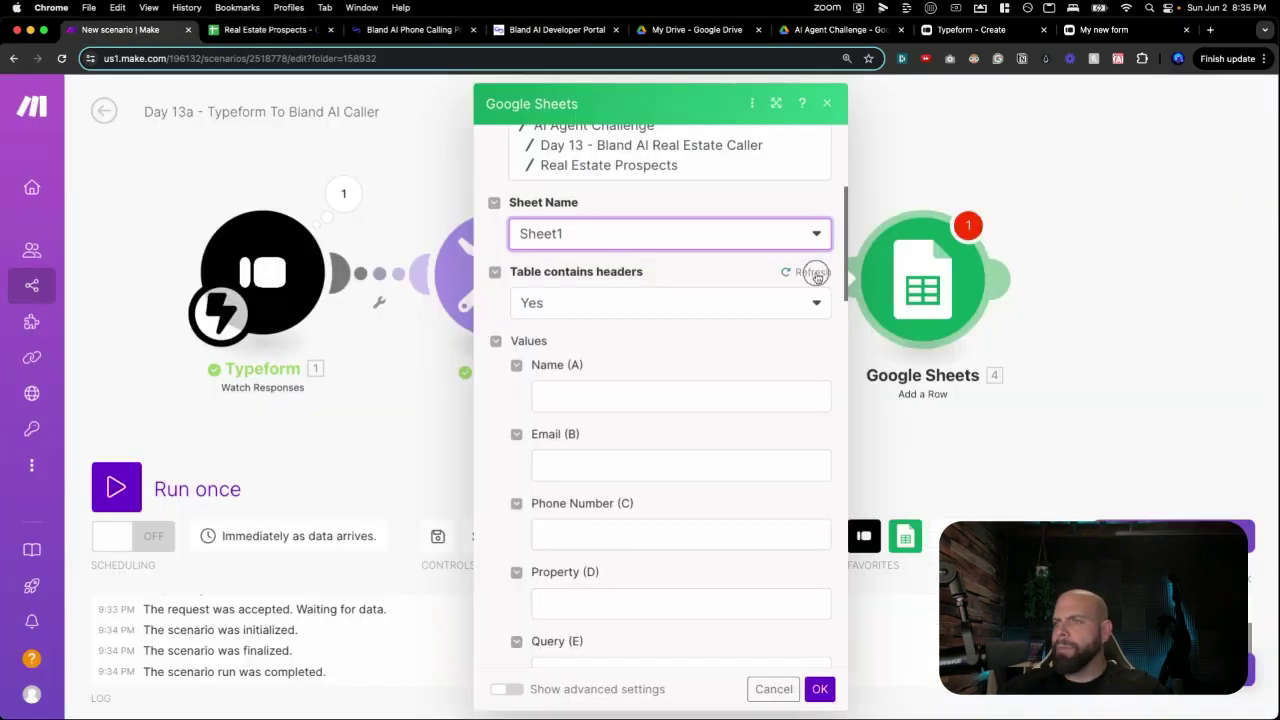
Refresh the sheet headers and map the Typeform name and email answers into Name (A) and Email (B).
left_click(810, 272)
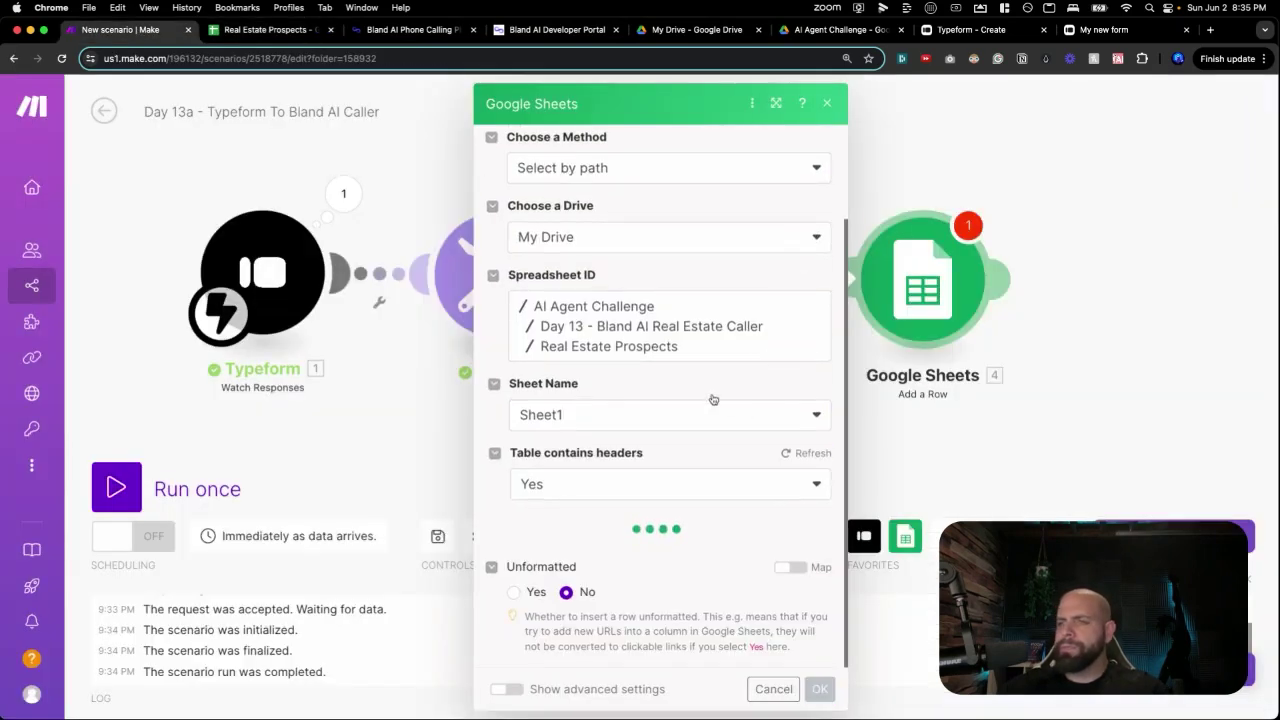
left_click(606, 400)
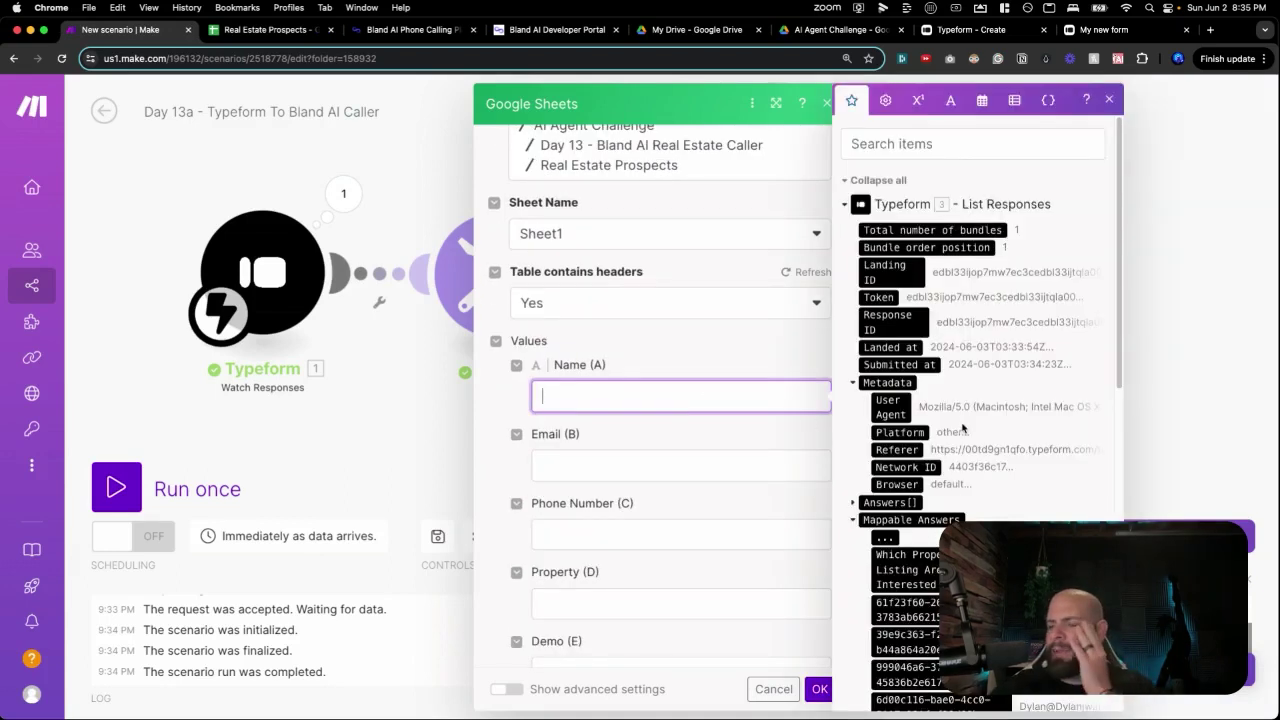
scroll(963, 428, "down", 3)
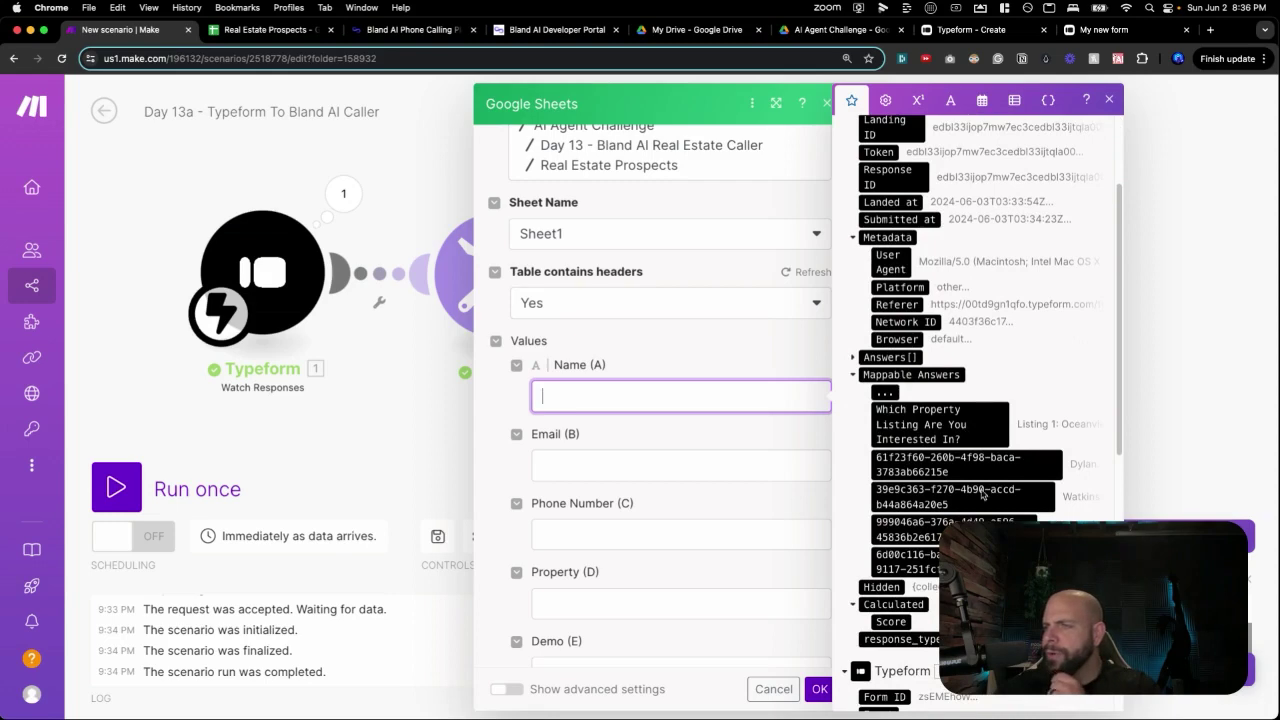
left_click(996, 470)
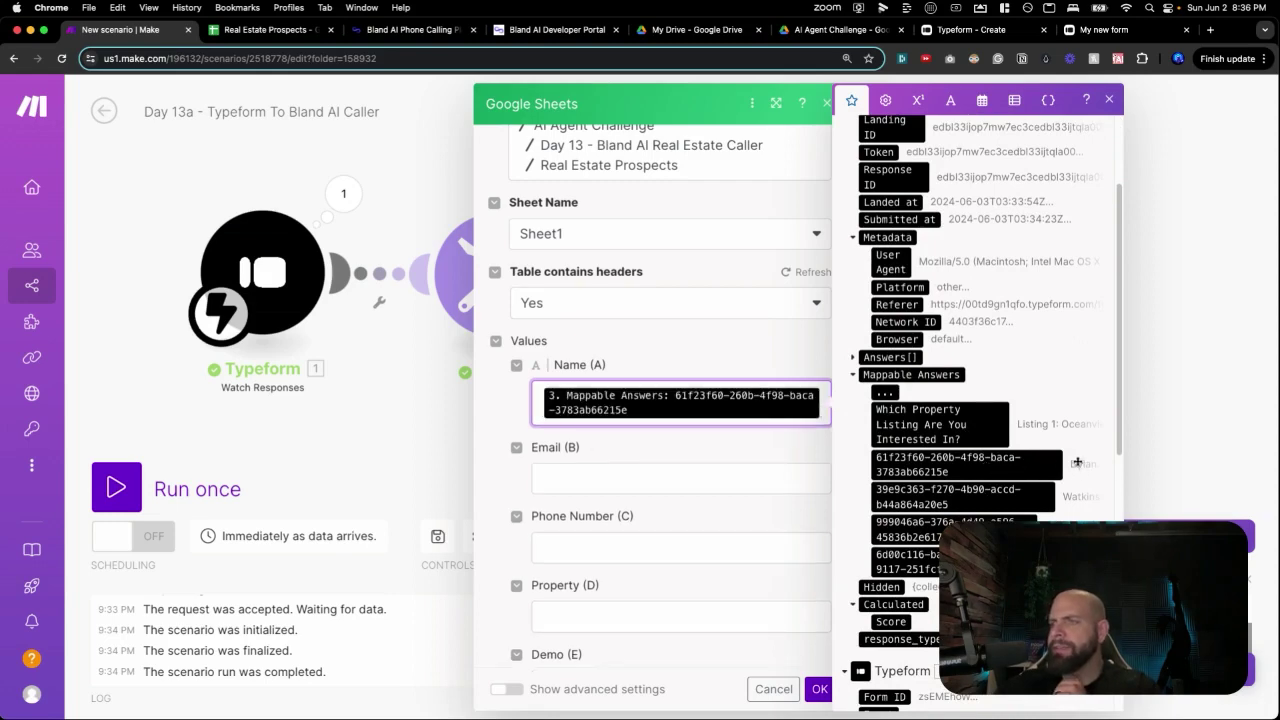
left_click(730, 469)
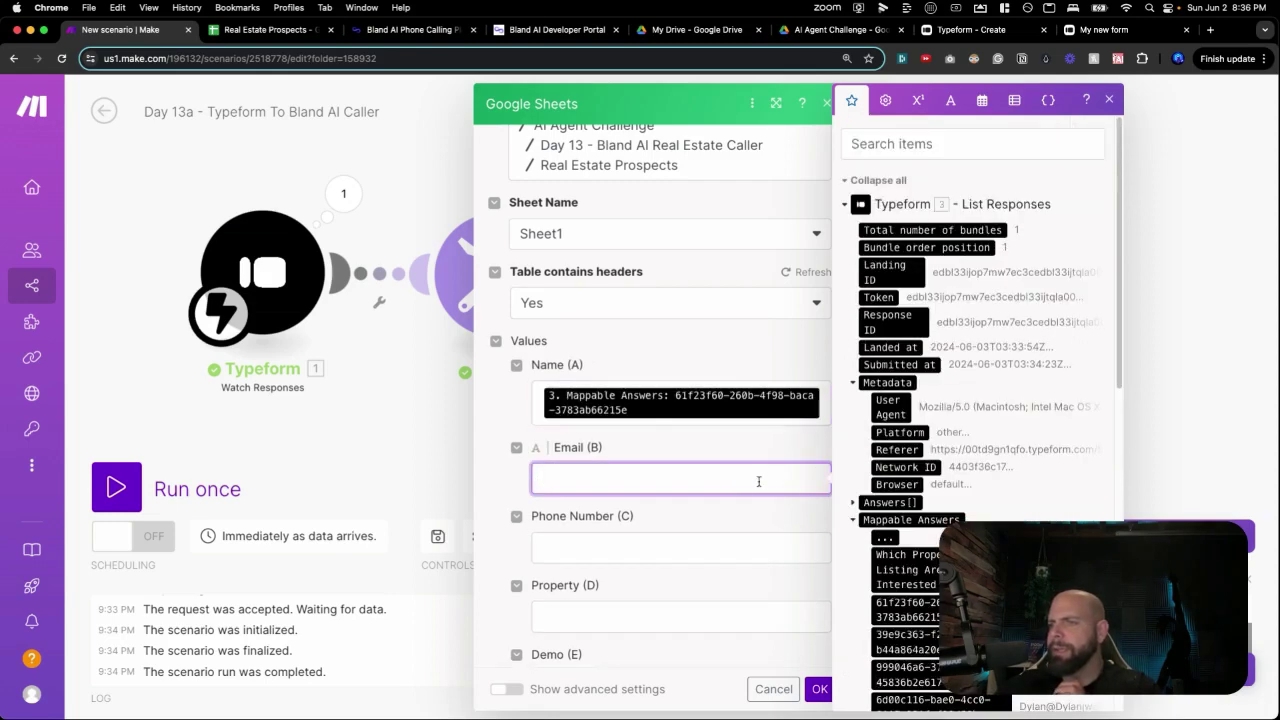
scroll(913, 486, "down", 10)
scroll(913, 486, "down", 2)
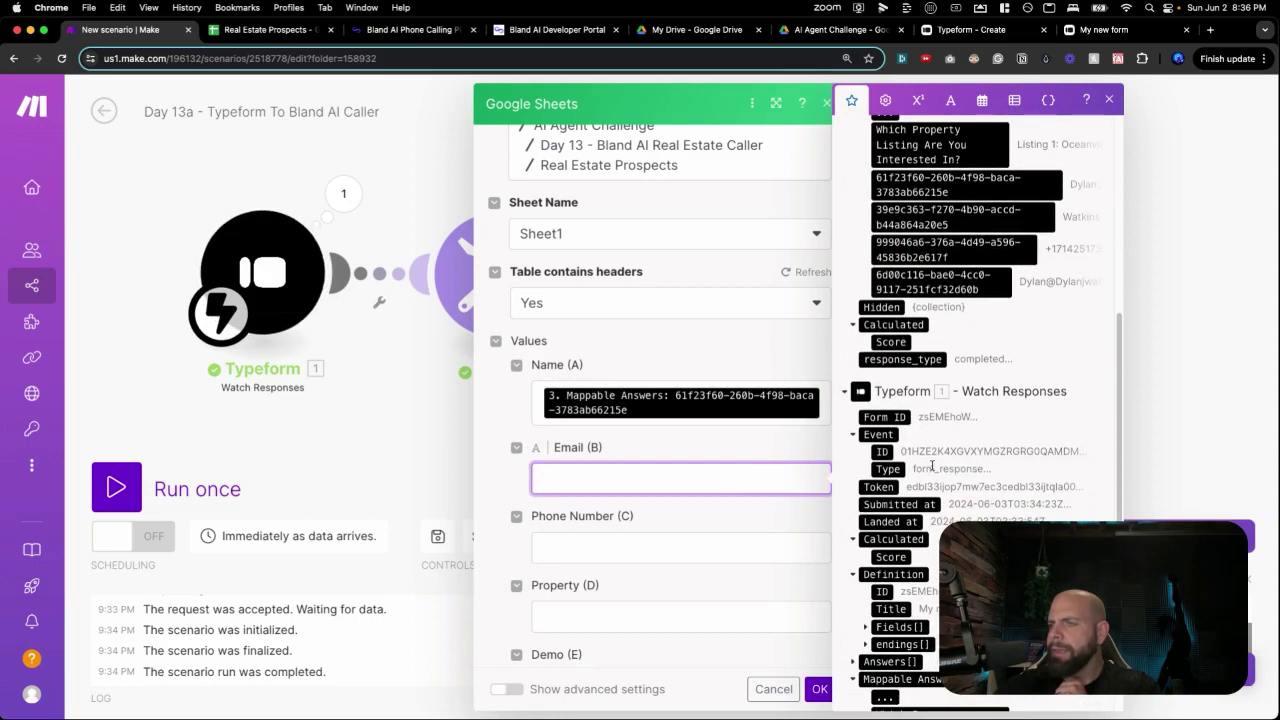
scroll(974, 305, "up", 1)
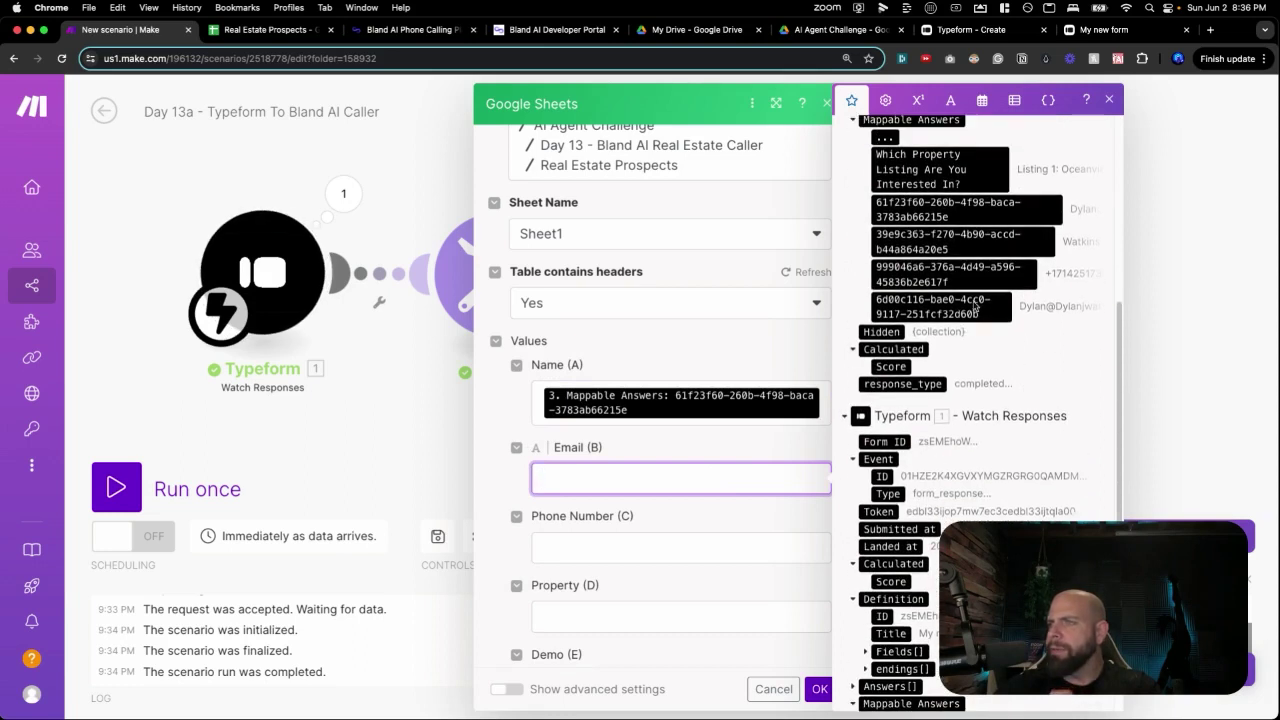
left_click(974, 293)
Map the phone answer into Phone Number (C) and the listing answer into Property (D), leaving Demo empty.
left_click(560, 561)
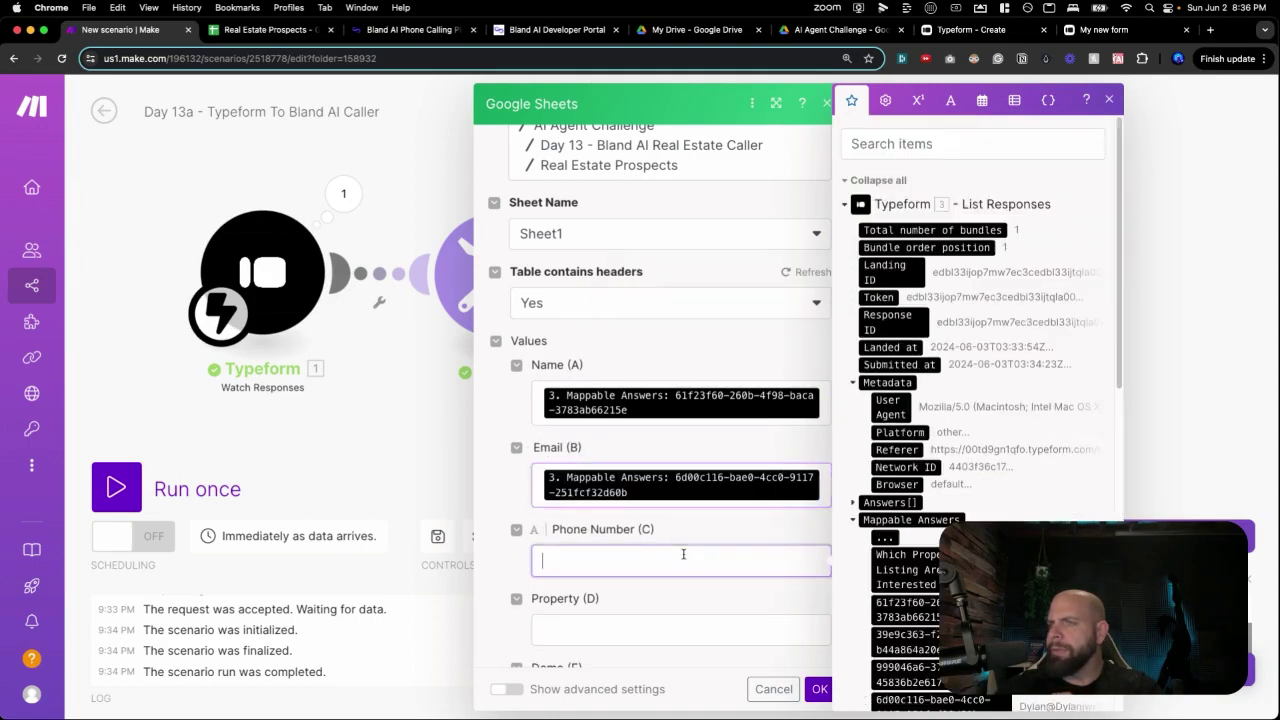
scroll(912, 474, "down", 15)
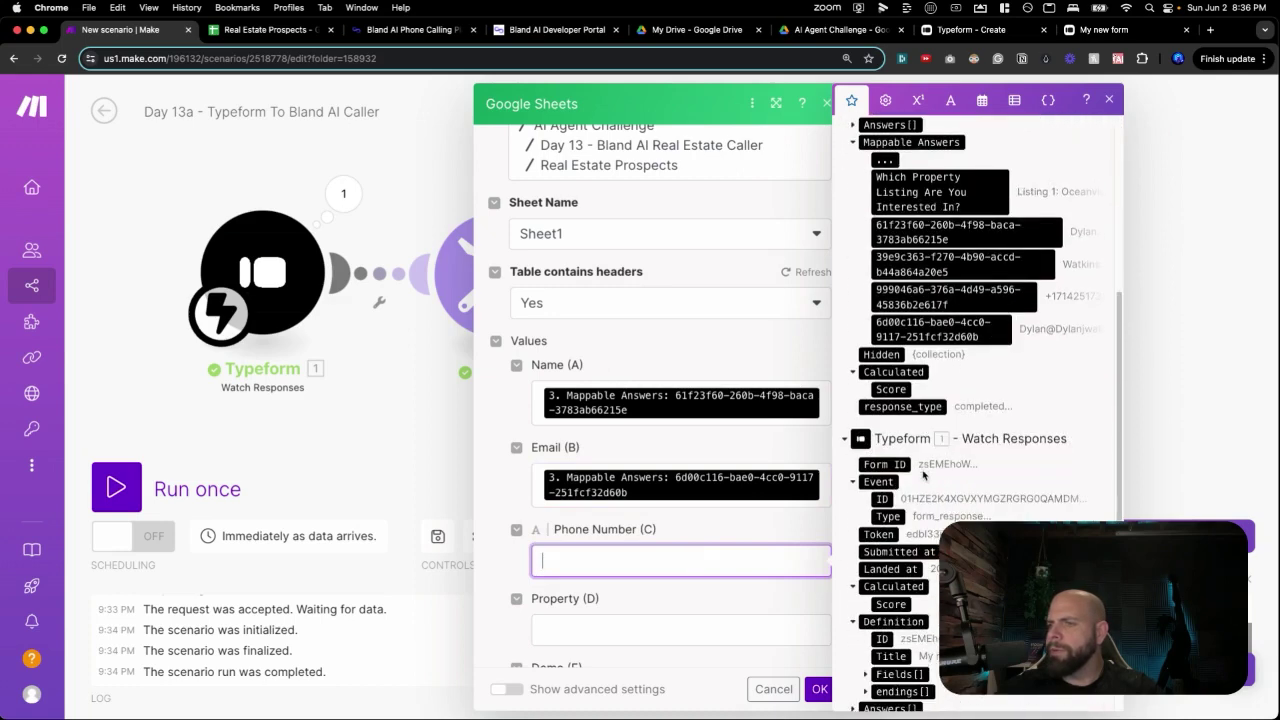
left_click(905, 567)
scroll(655, 629, "down", 2)
left_click(674, 551)
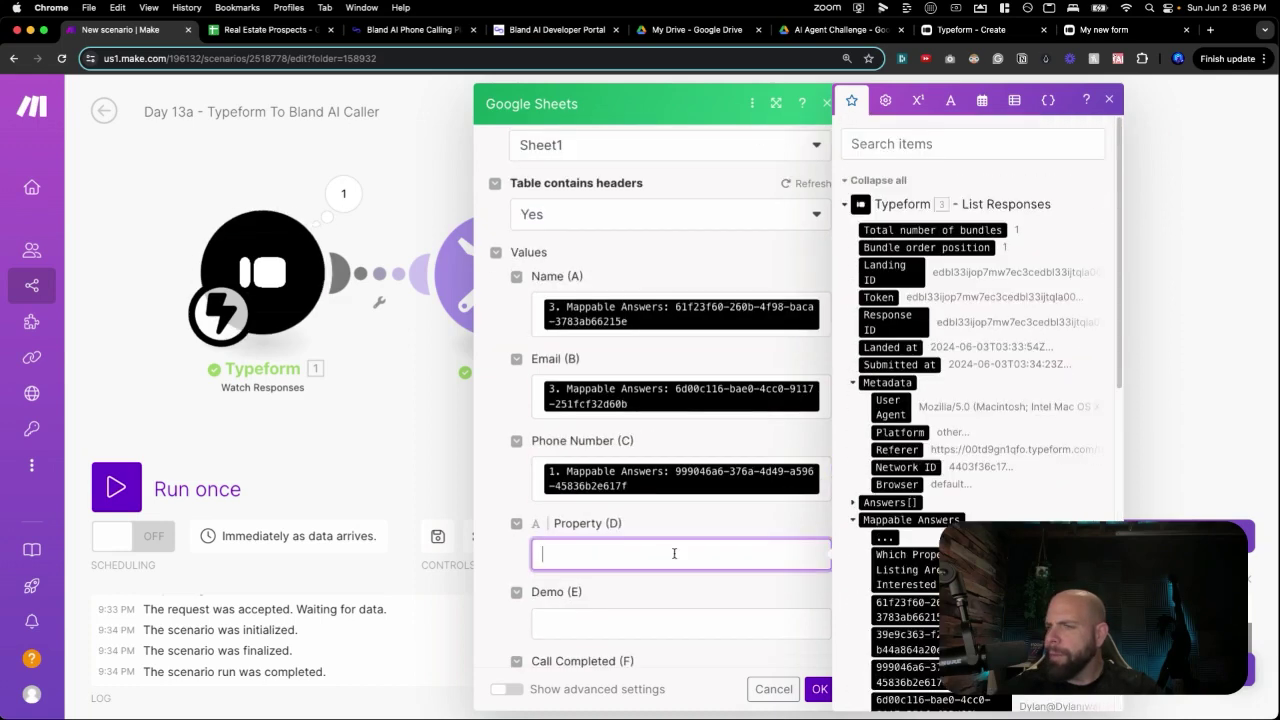
left_click(940, 497)
left_click(662, 534)
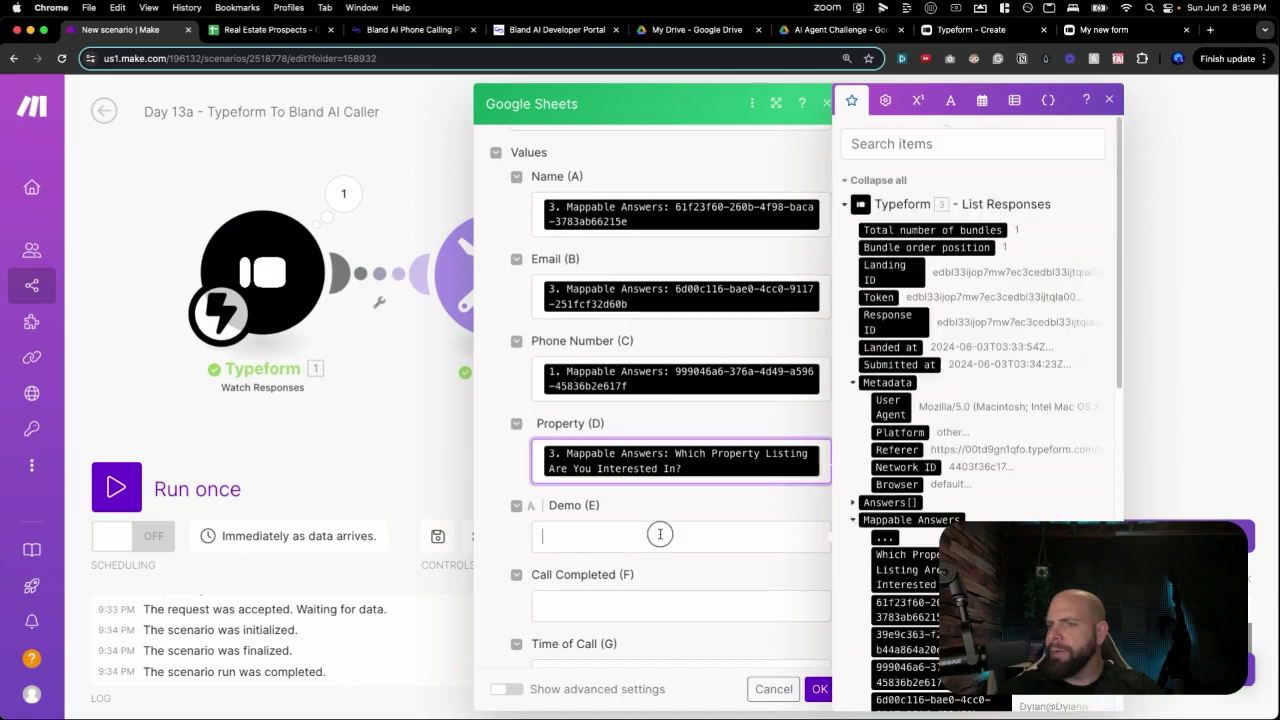
scroll(666, 560, "up", 2)
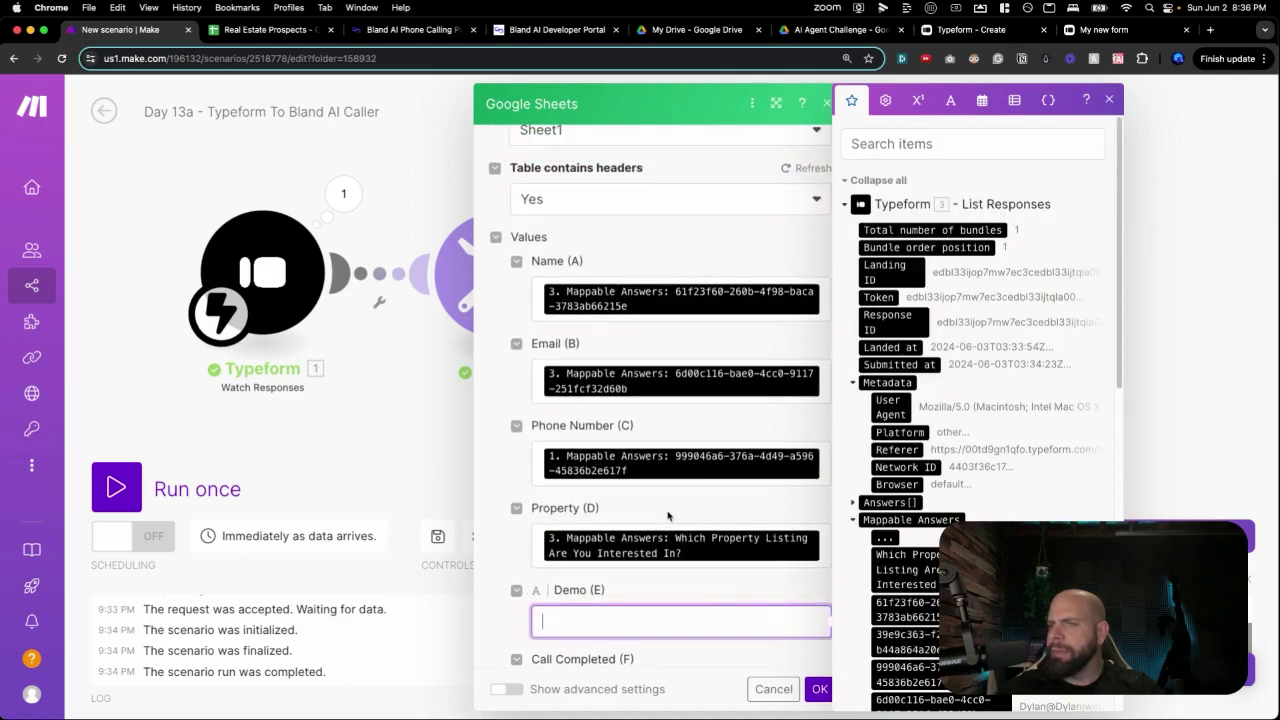
scroll(667, 540, "down", 3)
scroll(668, 516, "down", 4)
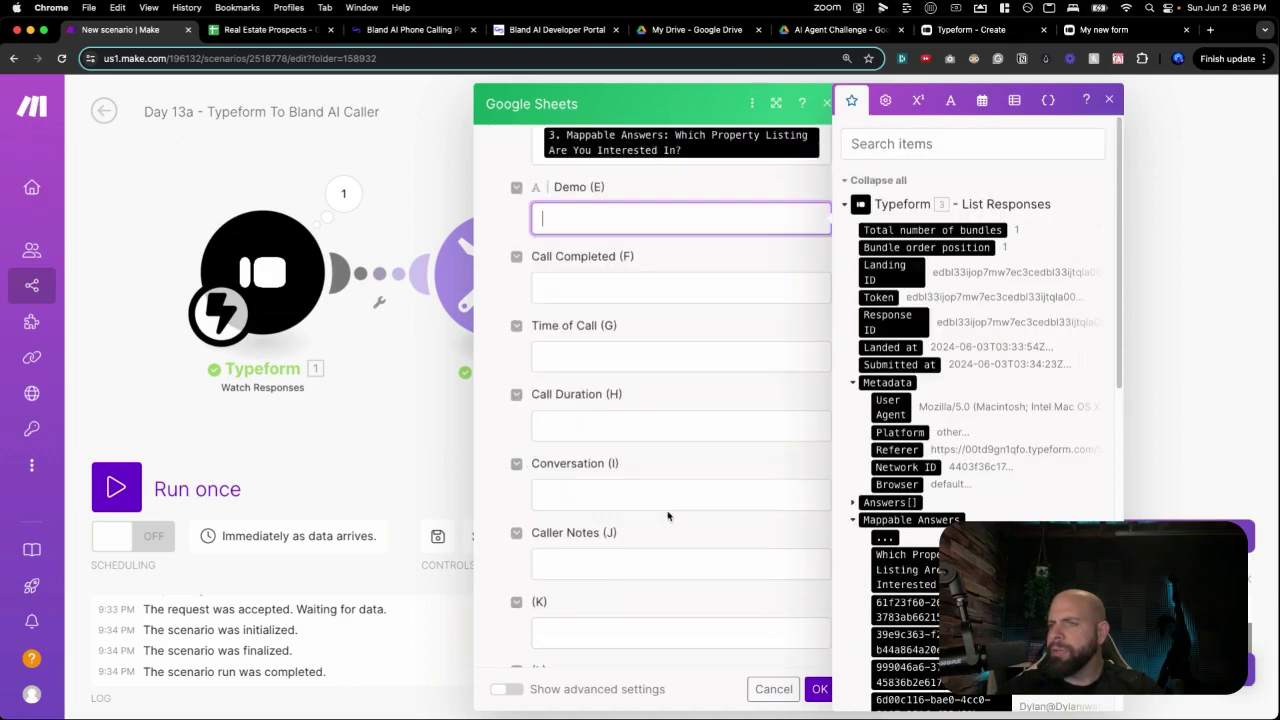
scroll(668, 516, "up", 3)
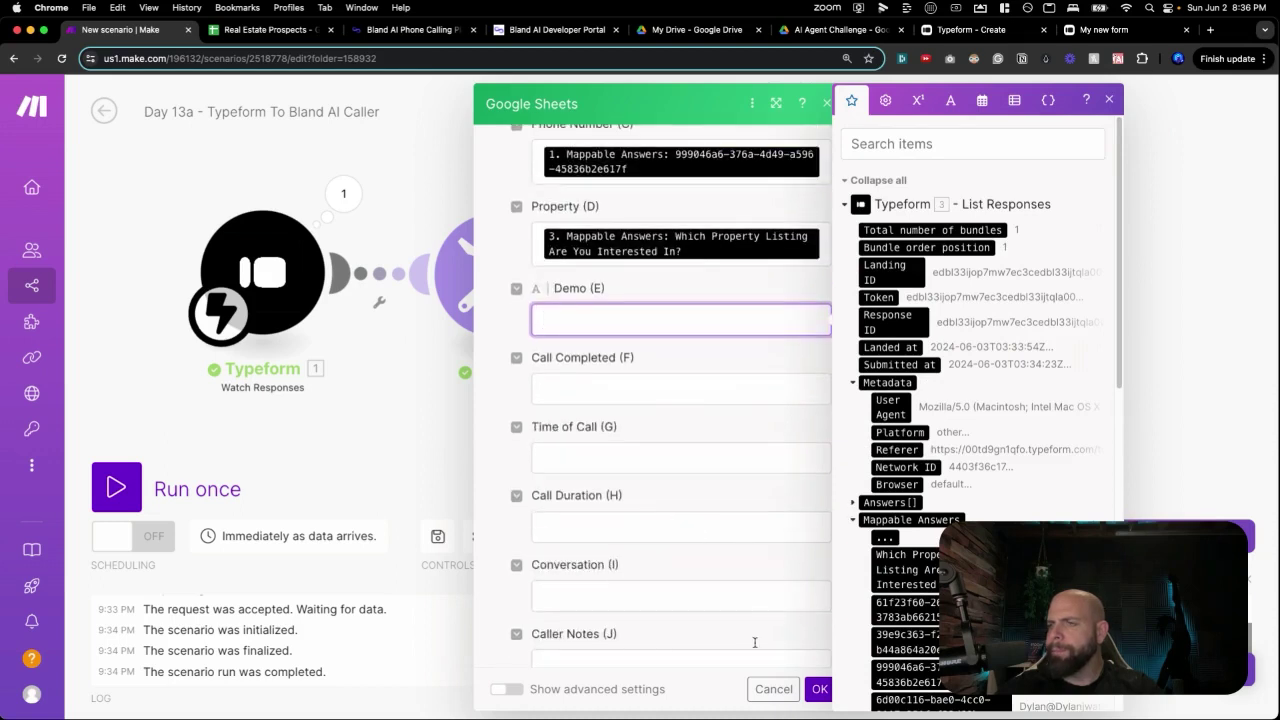
key("Escape")
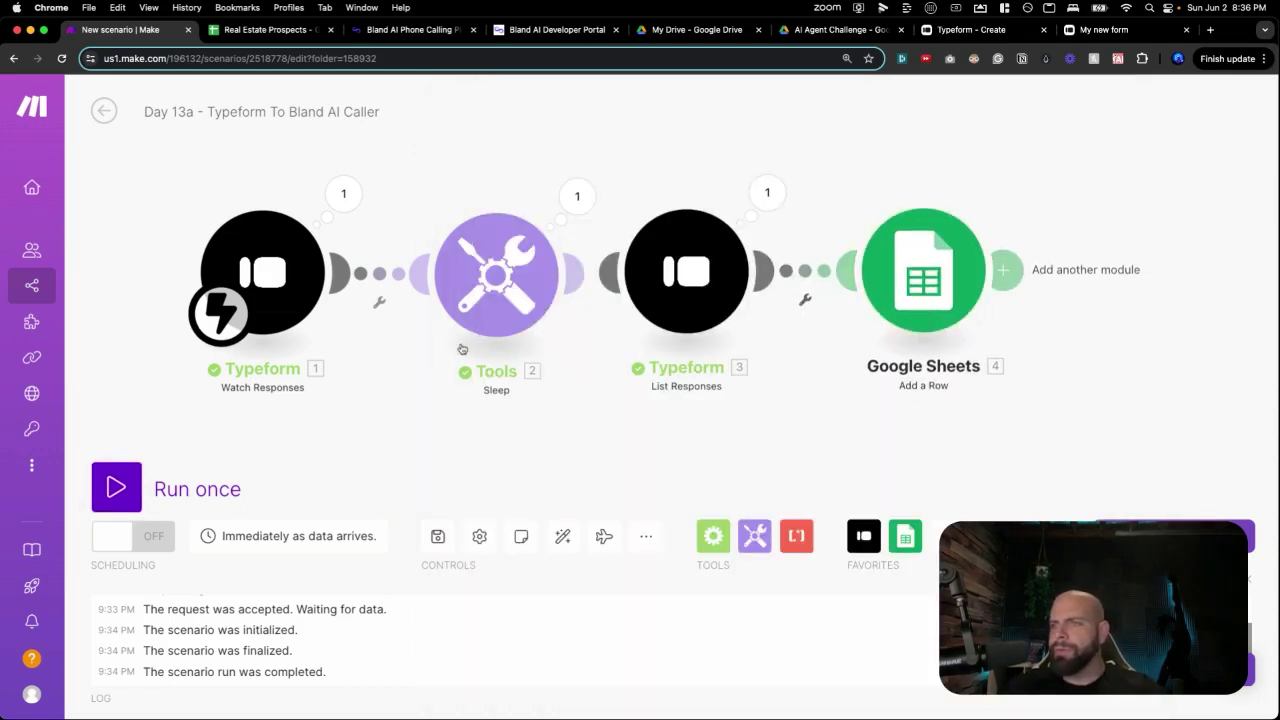
Tidy the module layout and unlink the Sleep tool from Typeform List Responses.
left_click_drag(251, 285, 205, 287)
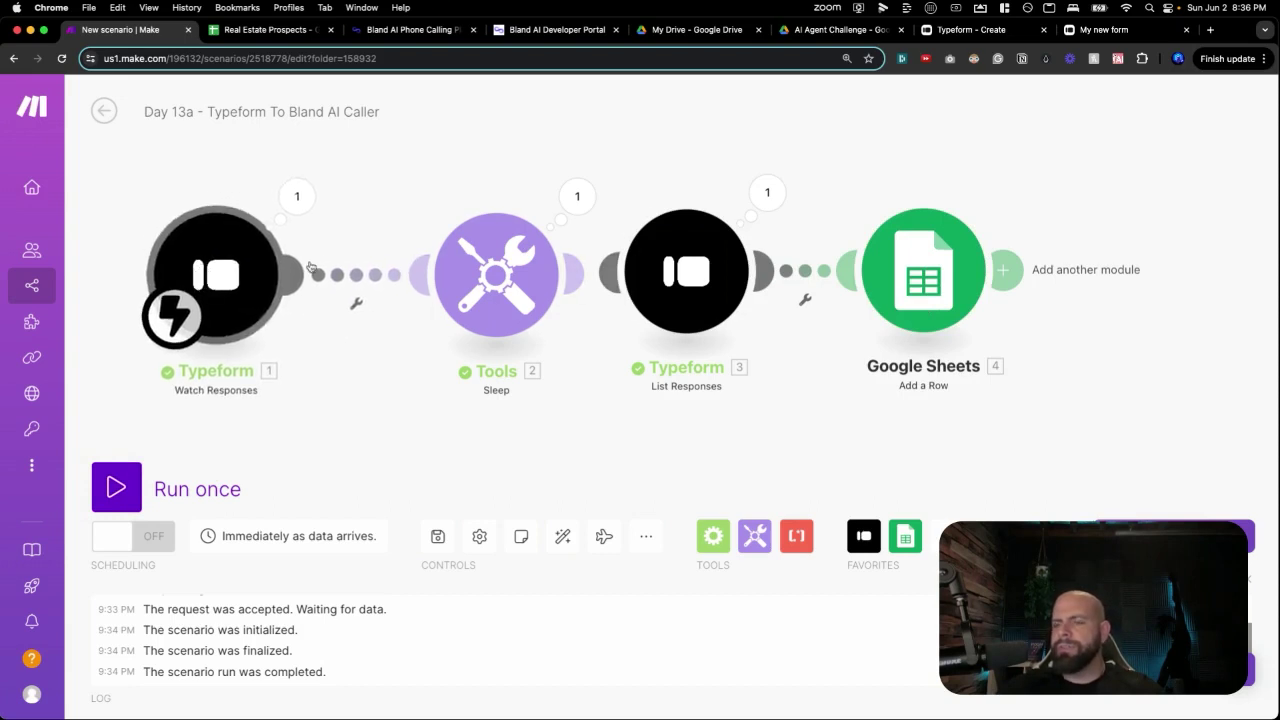
left_click_drag(507, 292, 465, 291)
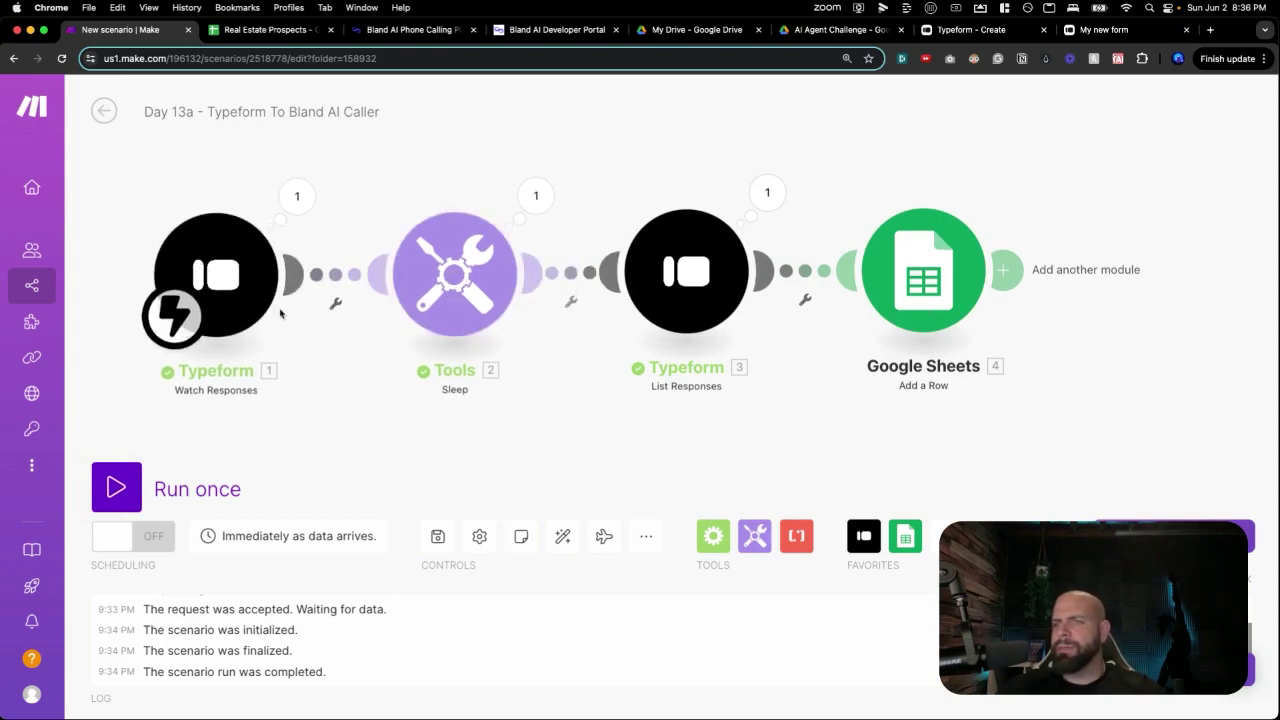
right_click(568, 275)
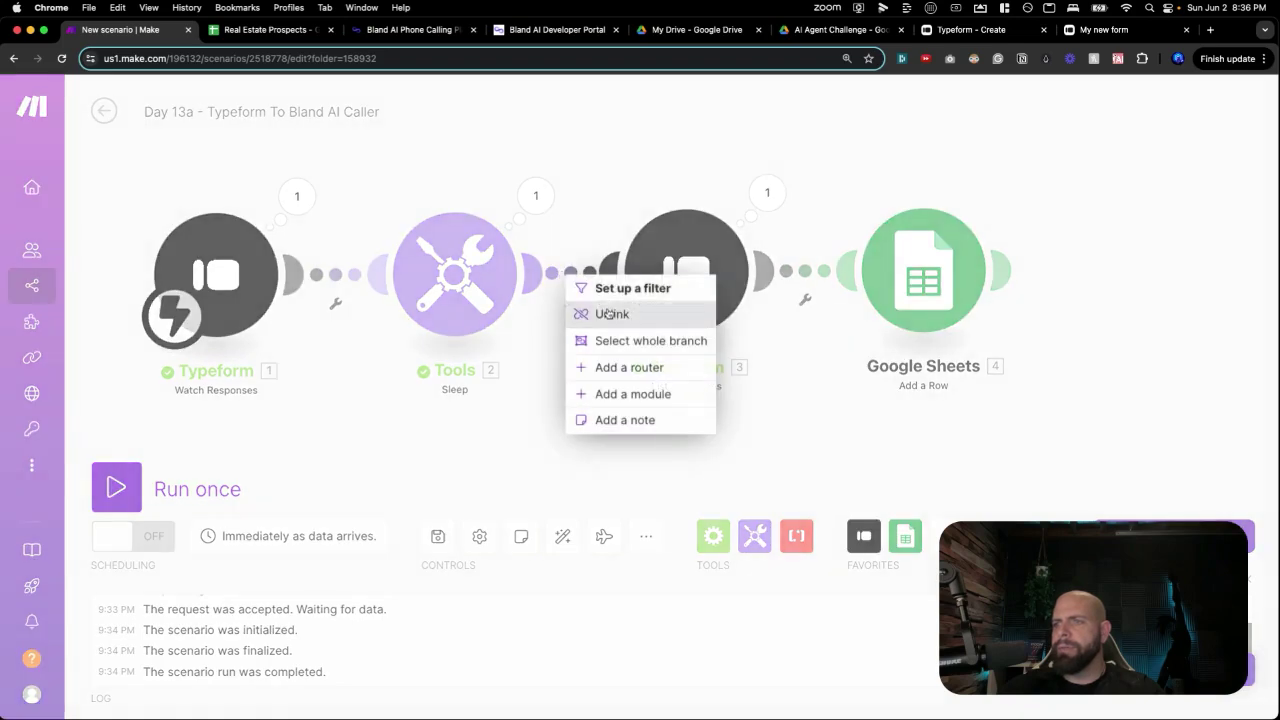
left_click(618, 314)
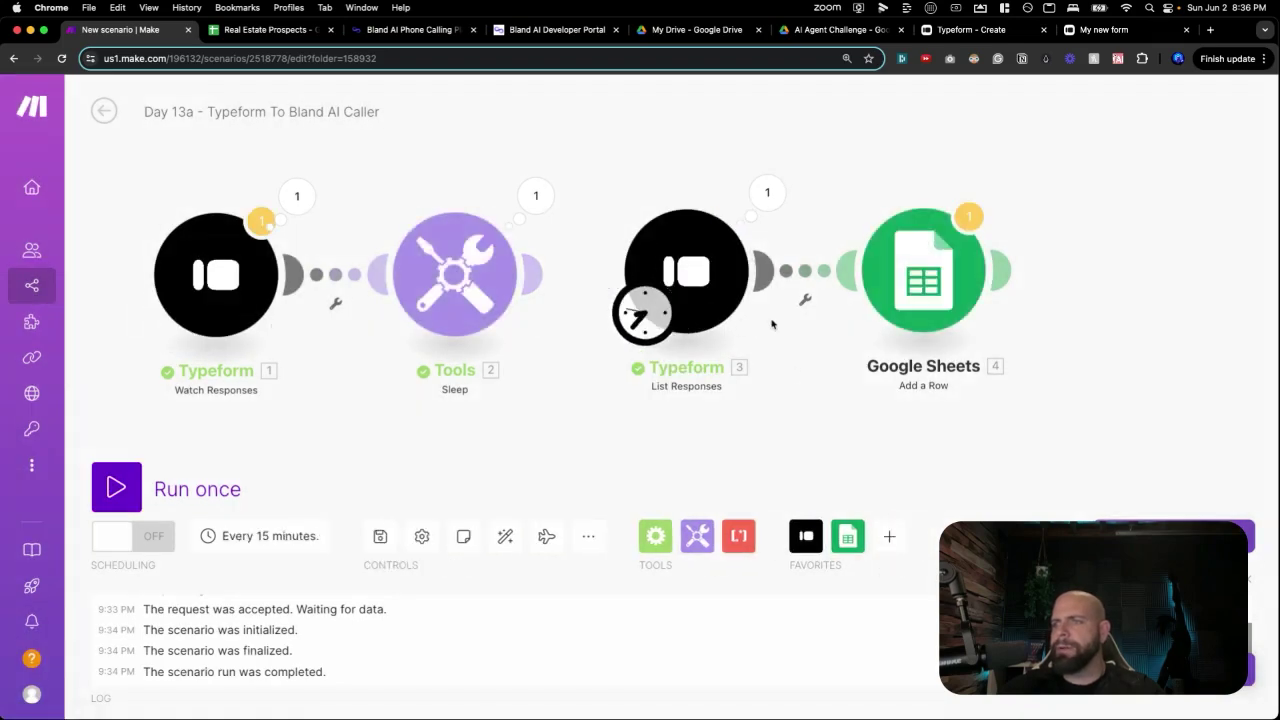
left_click_drag(772, 323, 570, 316)
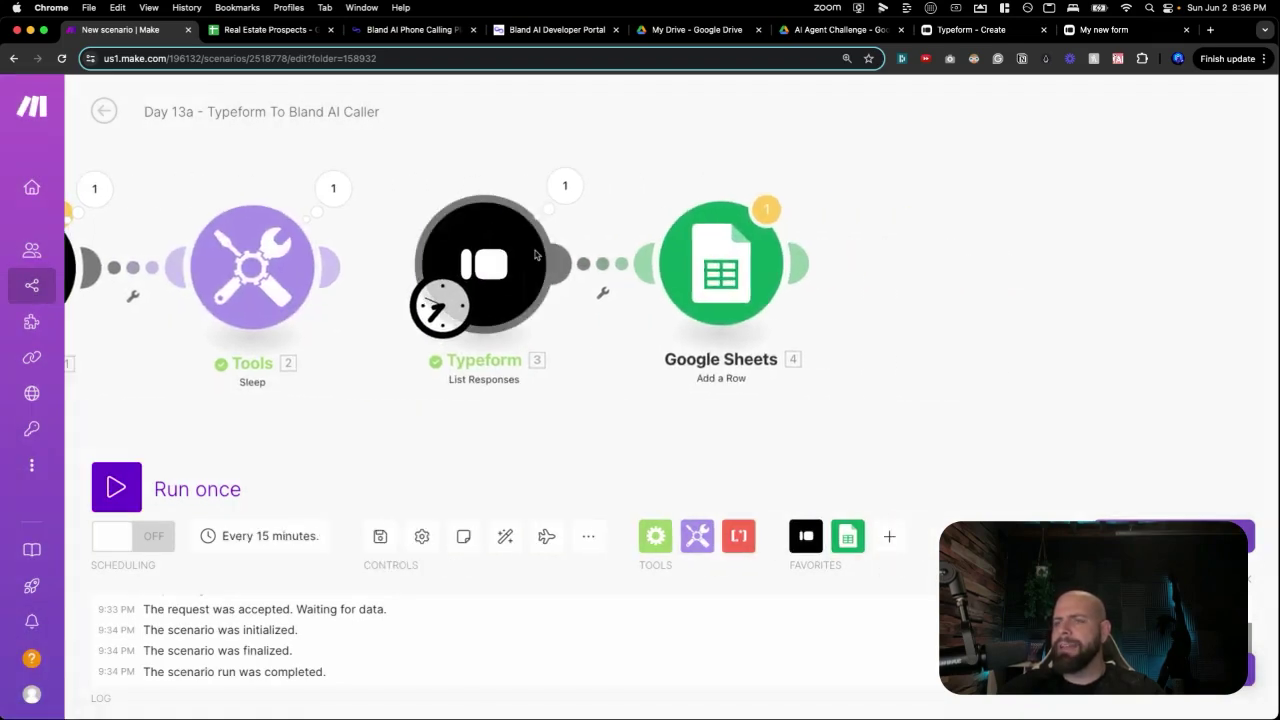
In List Responses, enable including the recorded response.
left_click(536, 256)
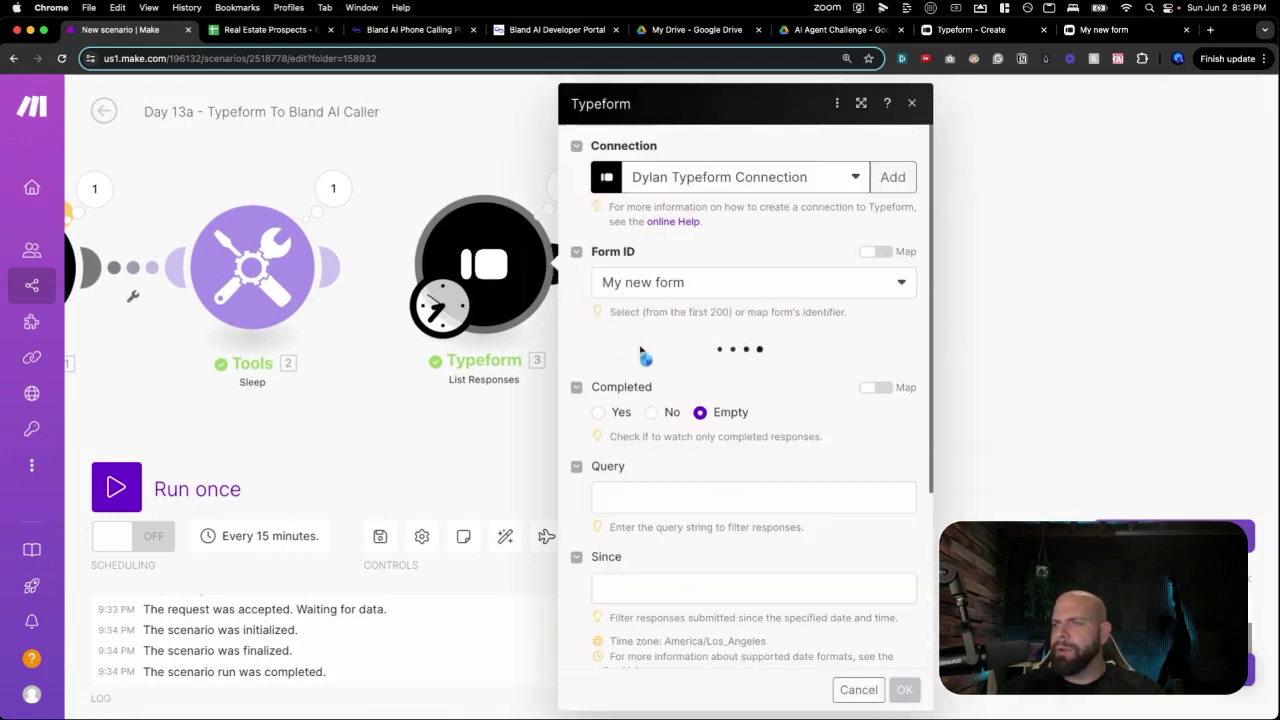
left_click(681, 475)
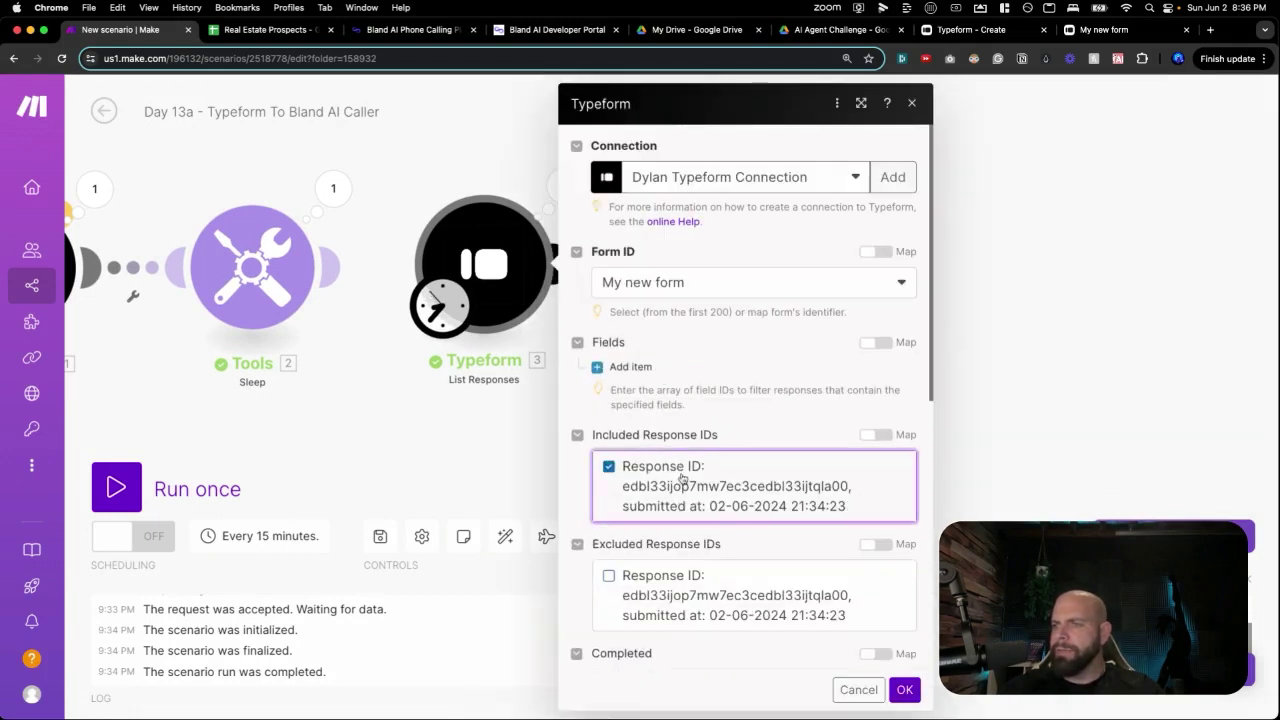
left_click(904, 689)
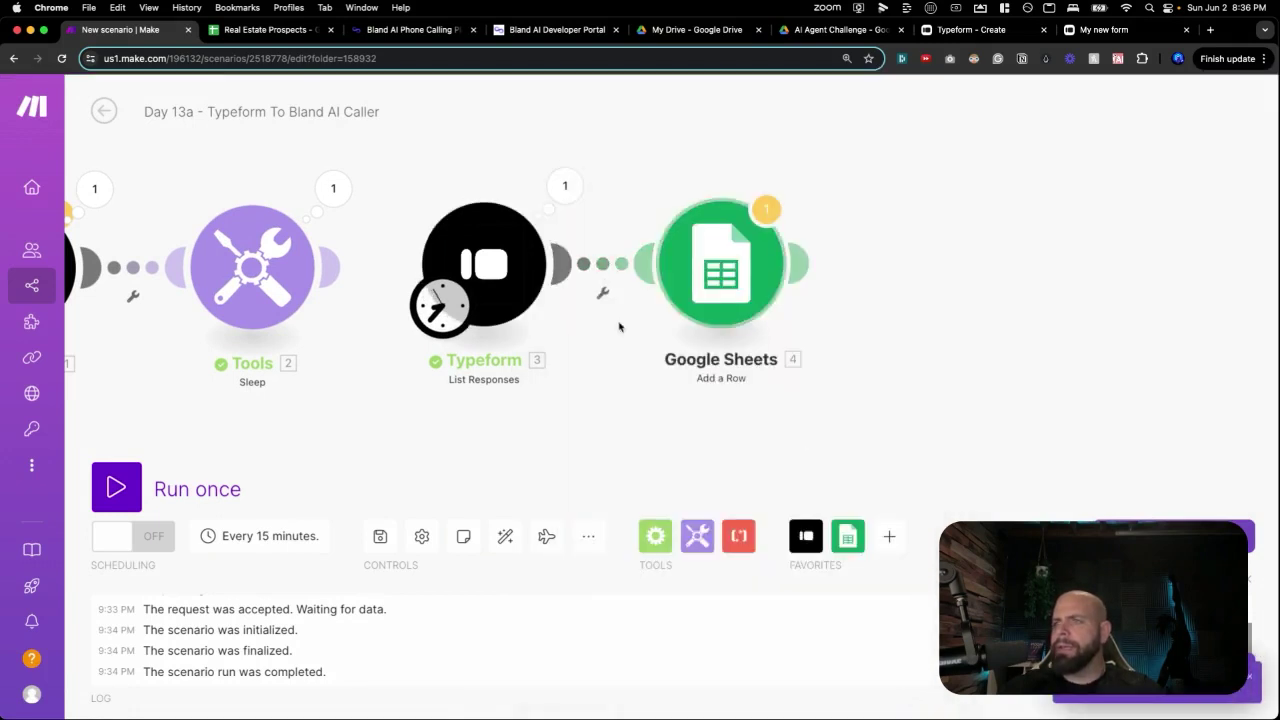
Run the scenario once, choosing Run anyway past the inaccessible-module warning.
left_click(137, 484)
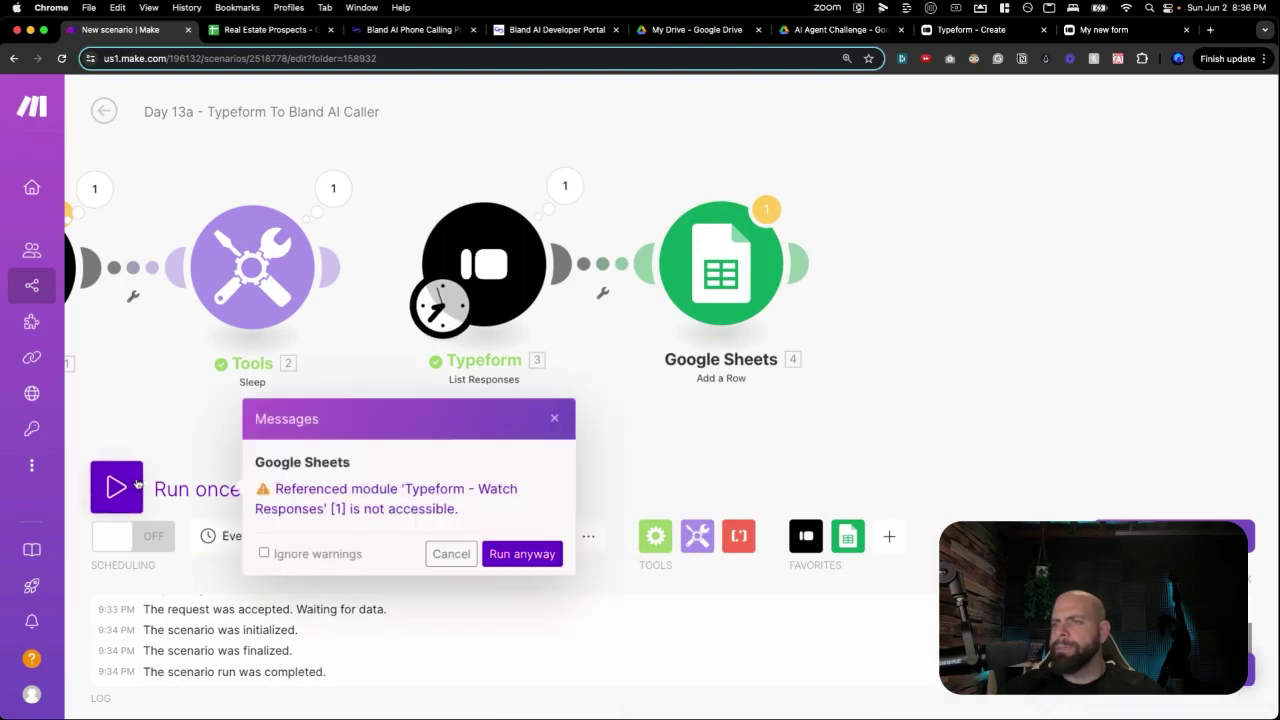
left_click(522, 554)
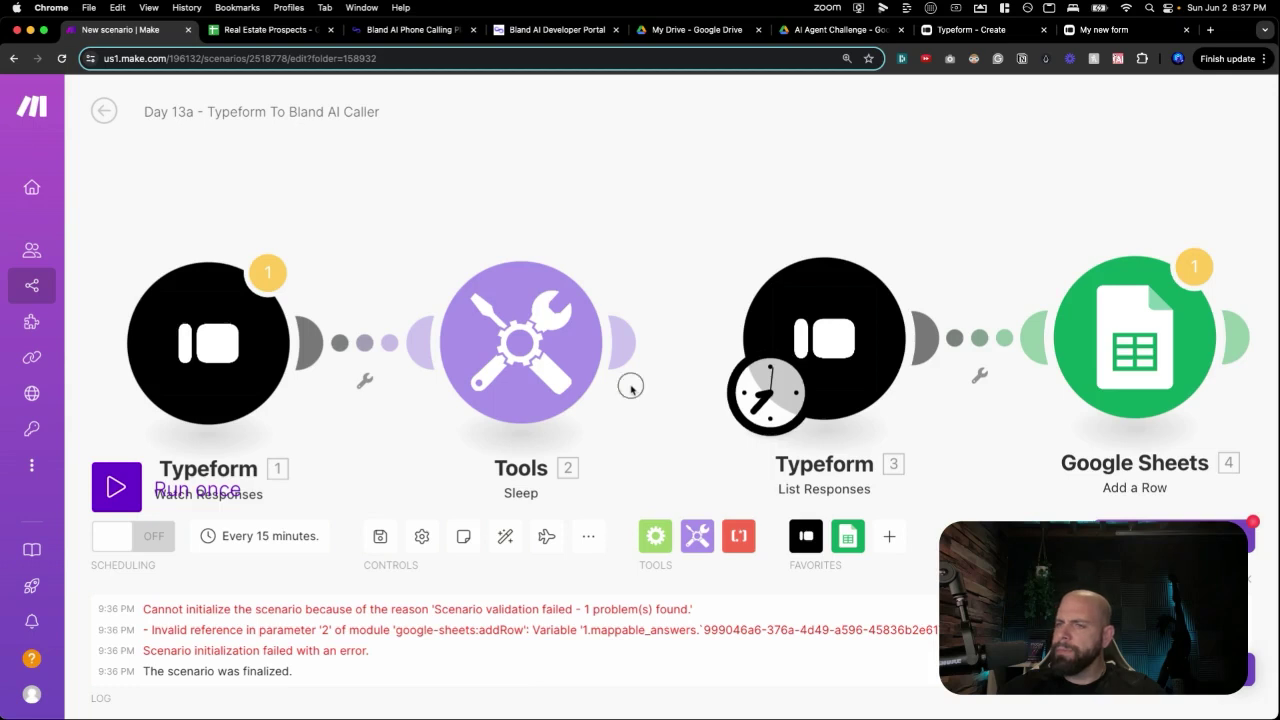
left_click_drag(630, 386, 454, 301)
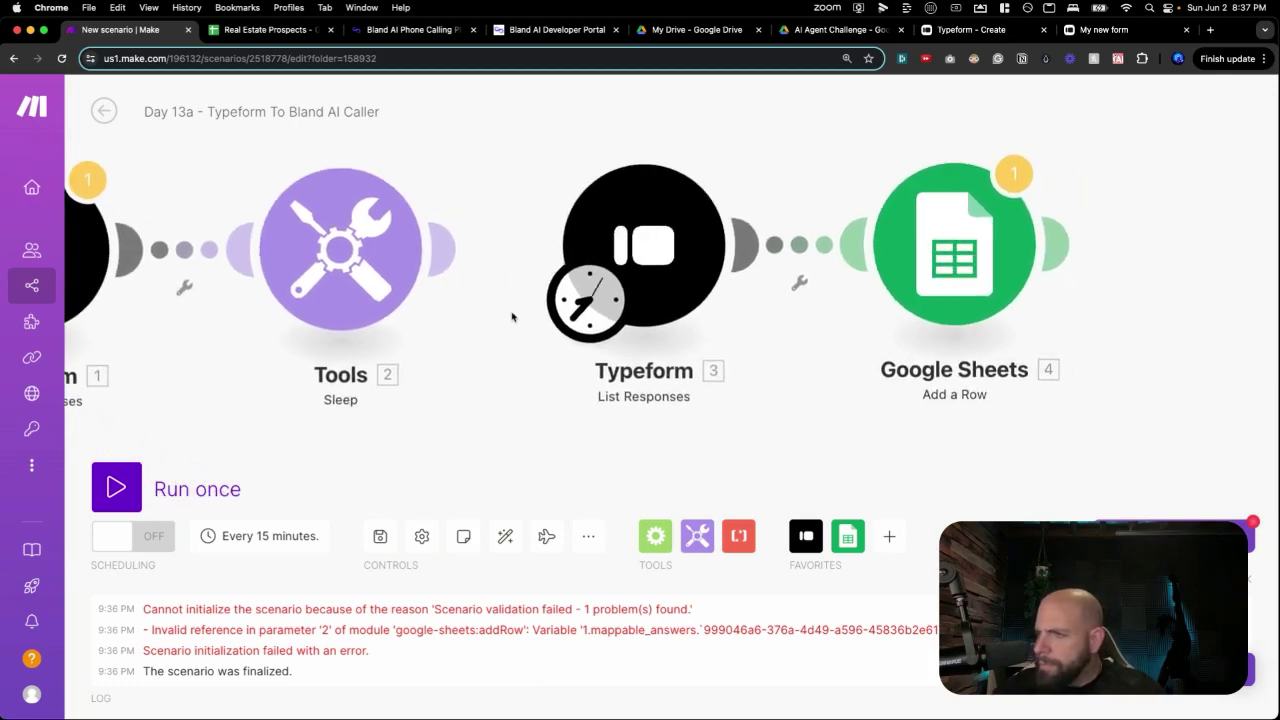
Inspect the Google Sheets Phone Number (C) mapping behind the invalid reference error.
left_click(914, 277)
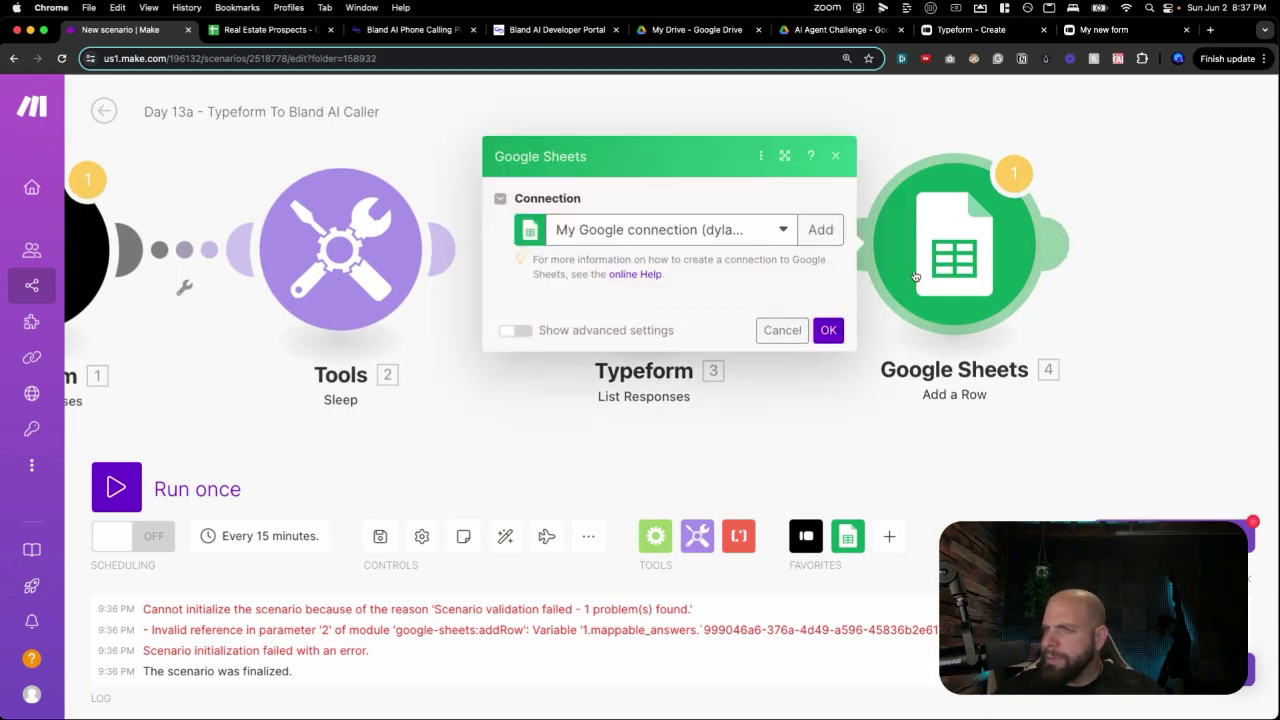
left_click(914, 343)
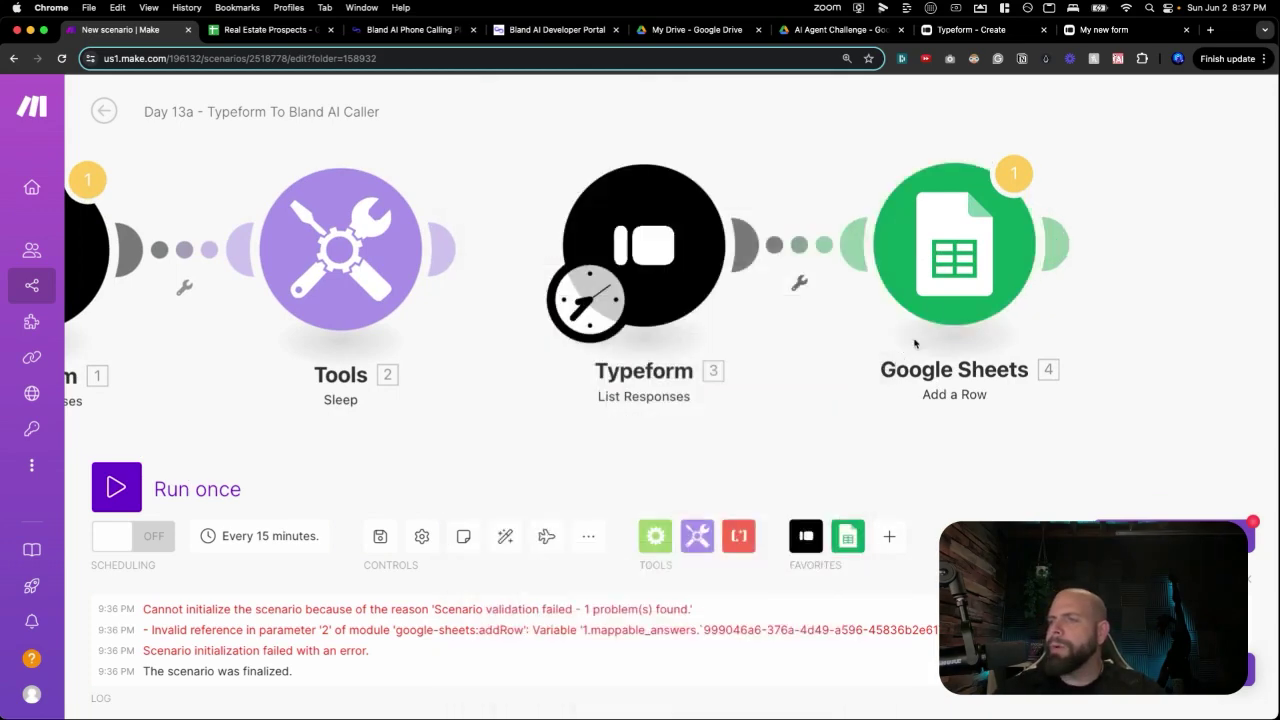
left_click(914, 300)
scroll(786, 354, "down", 5)
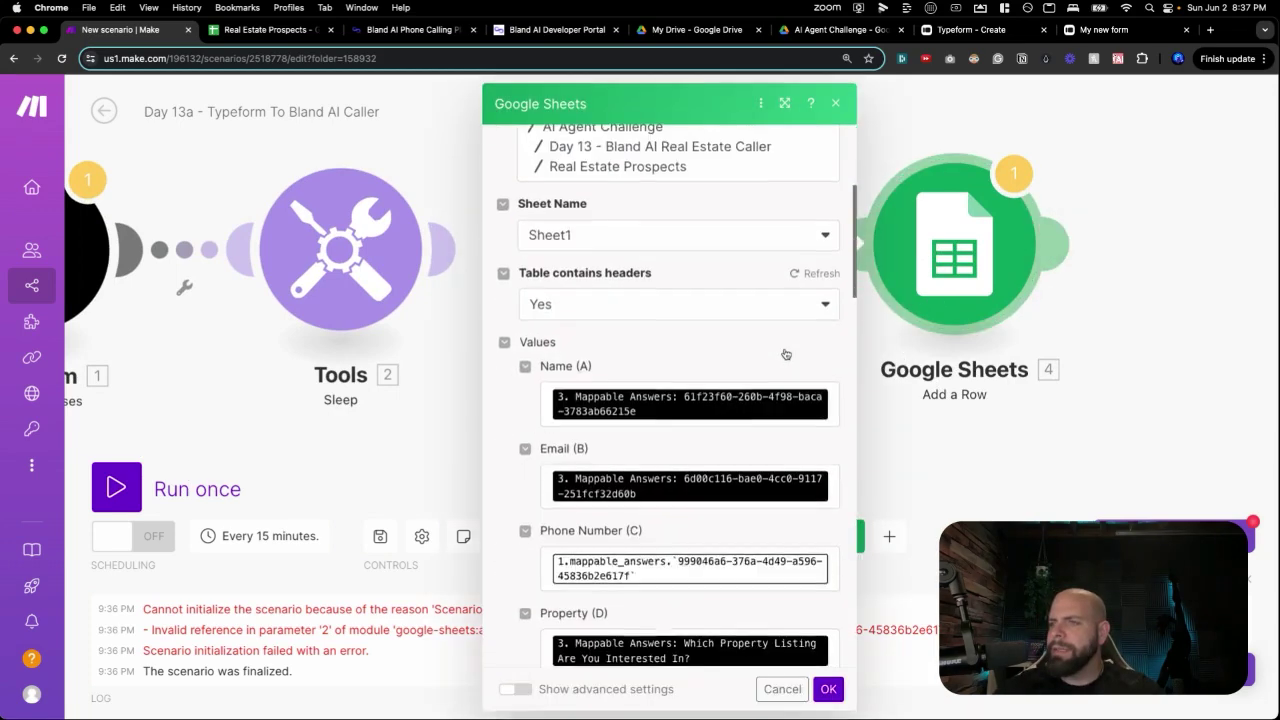
scroll(786, 354, "down", 1)
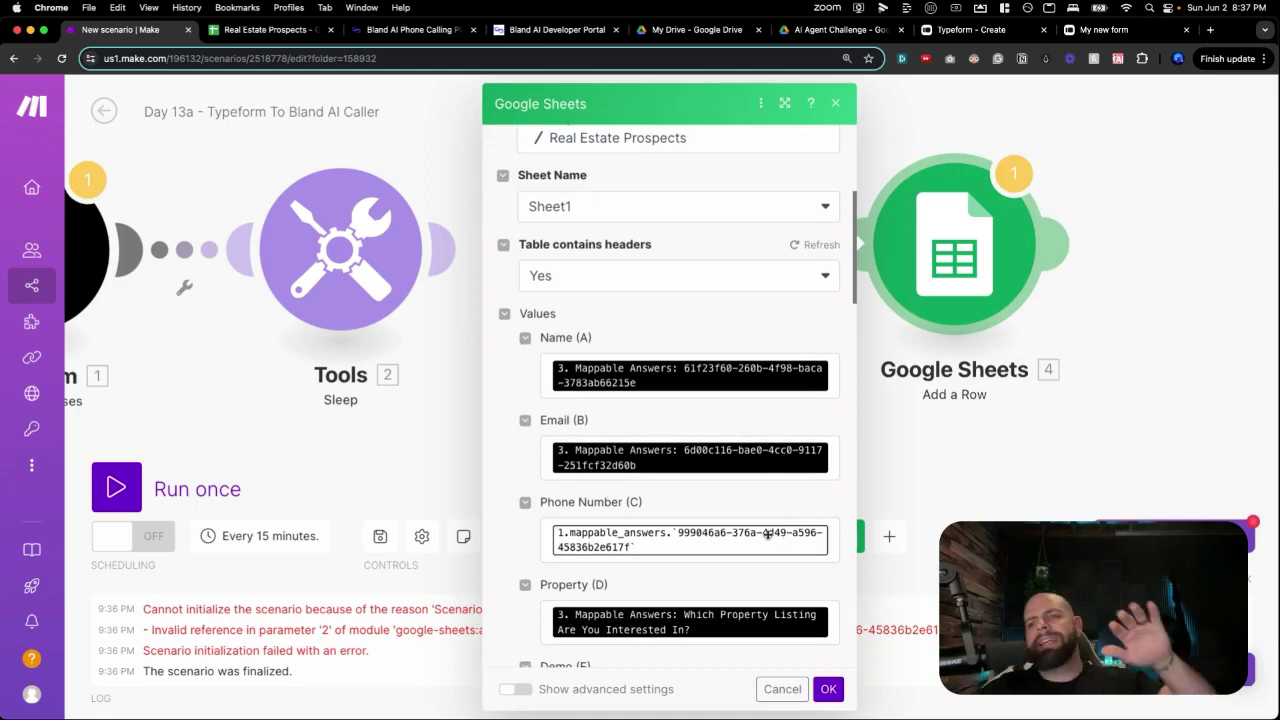
left_click(236, 352)
left_click_drag(236, 352, 303, 345)
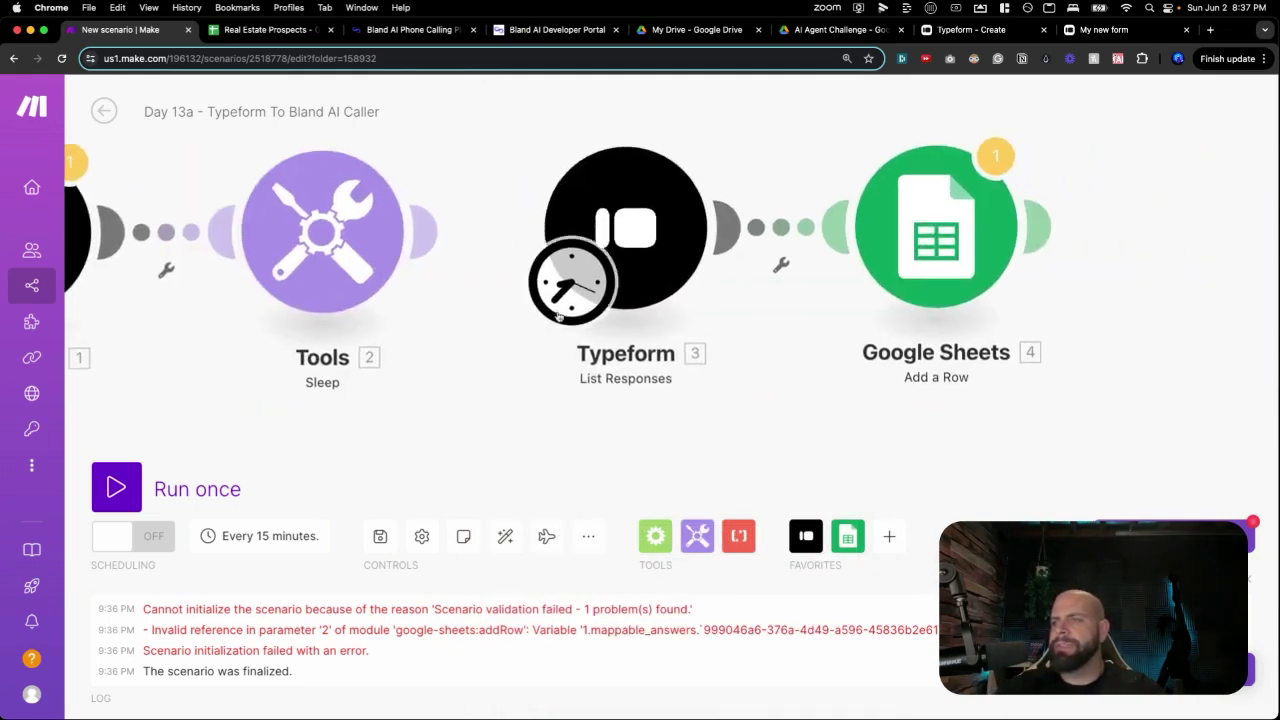
scroll(757, 351, "right", 5)
Replace the broken Phone Number (C) mapping with the Typeform phone answer and save.
left_click(825, 285)
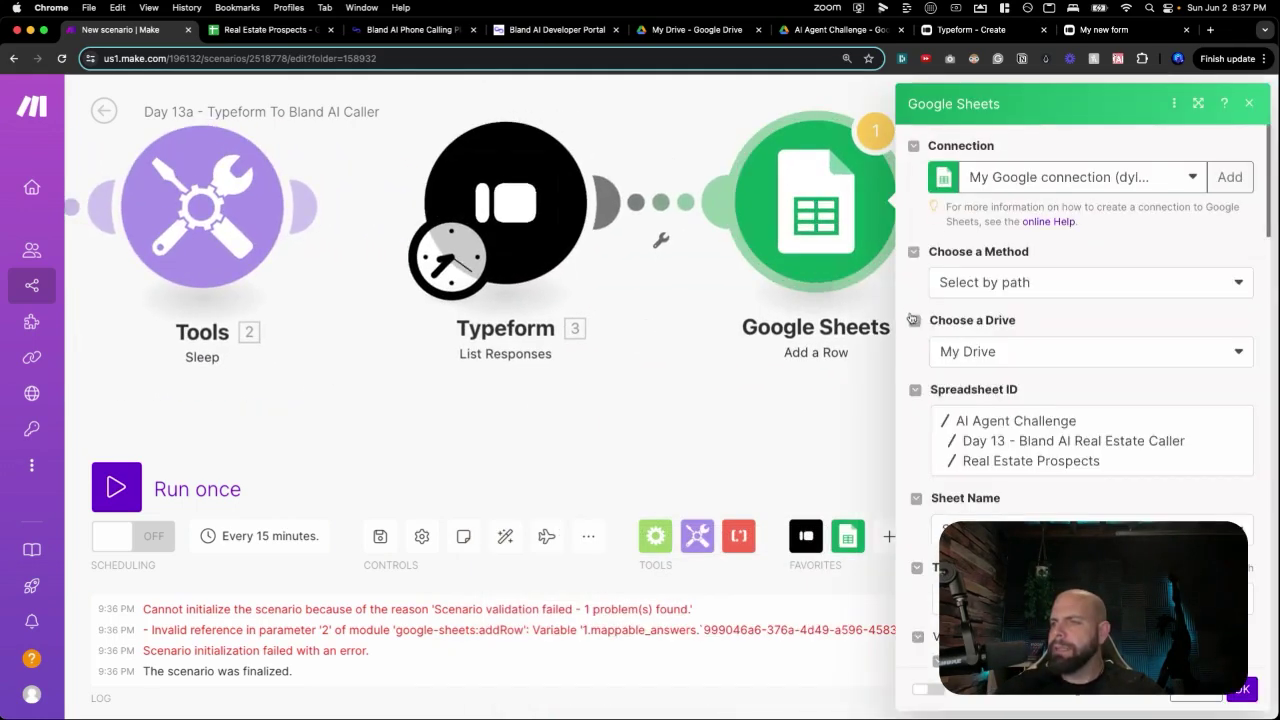
scroll(1119, 329, "down", 10)
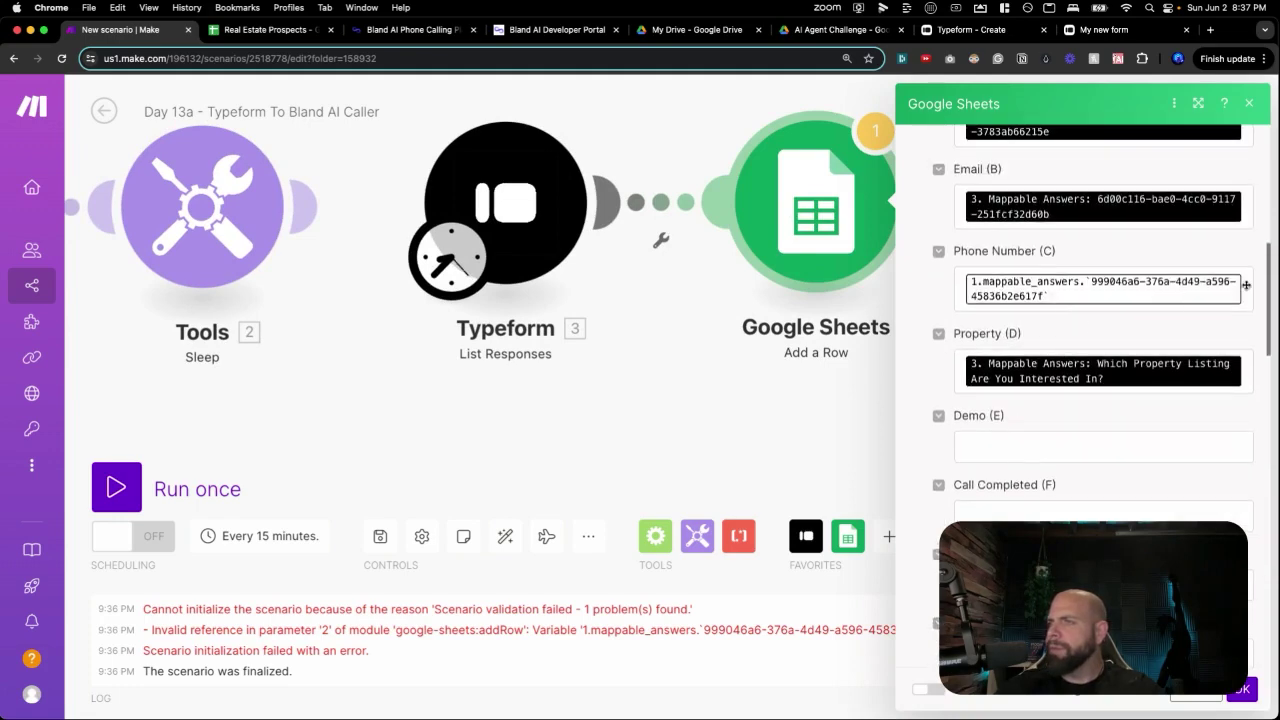
left_click(1240, 285)
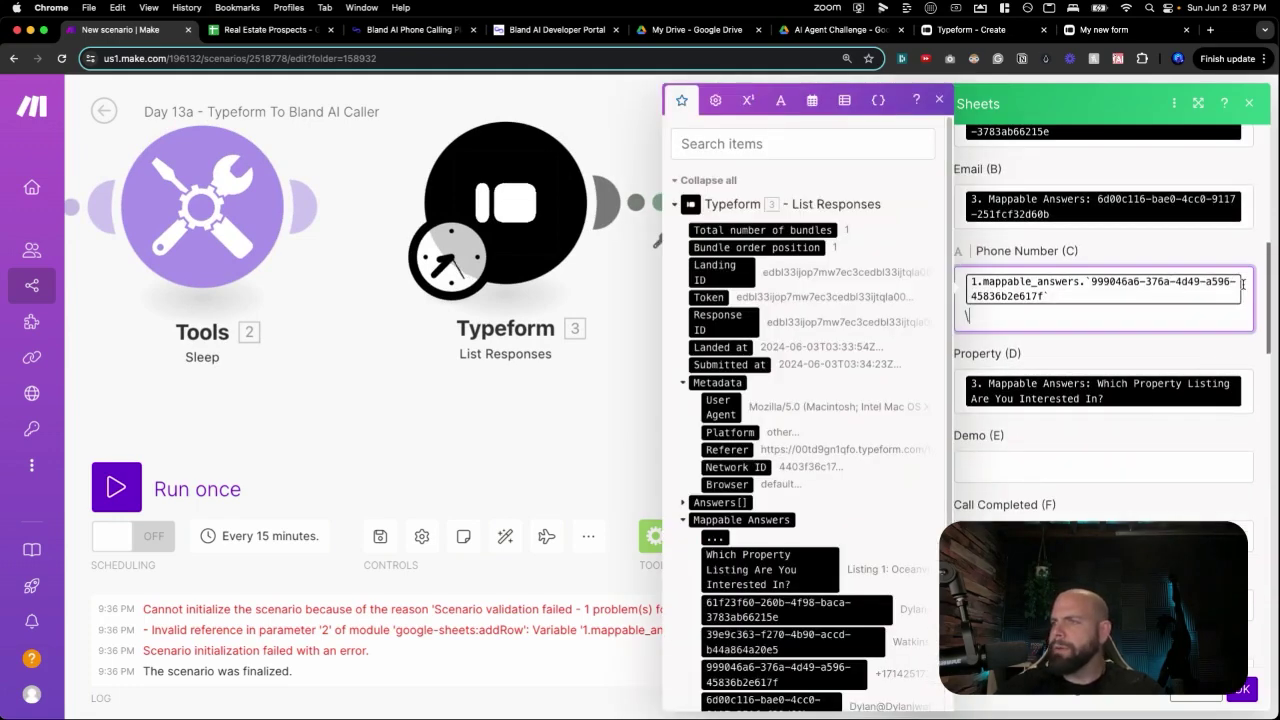
key("BackSpace")
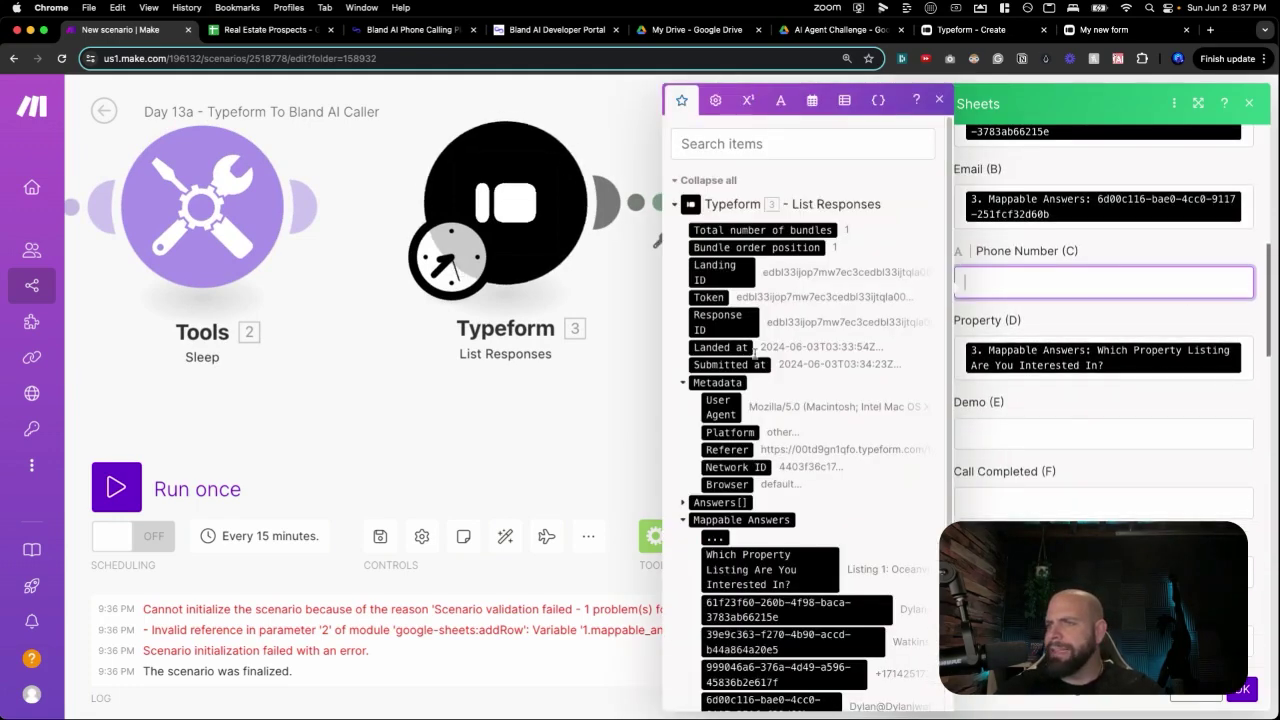
scroll(773, 420, "down", 1)
scroll(773, 420, "down", 1)
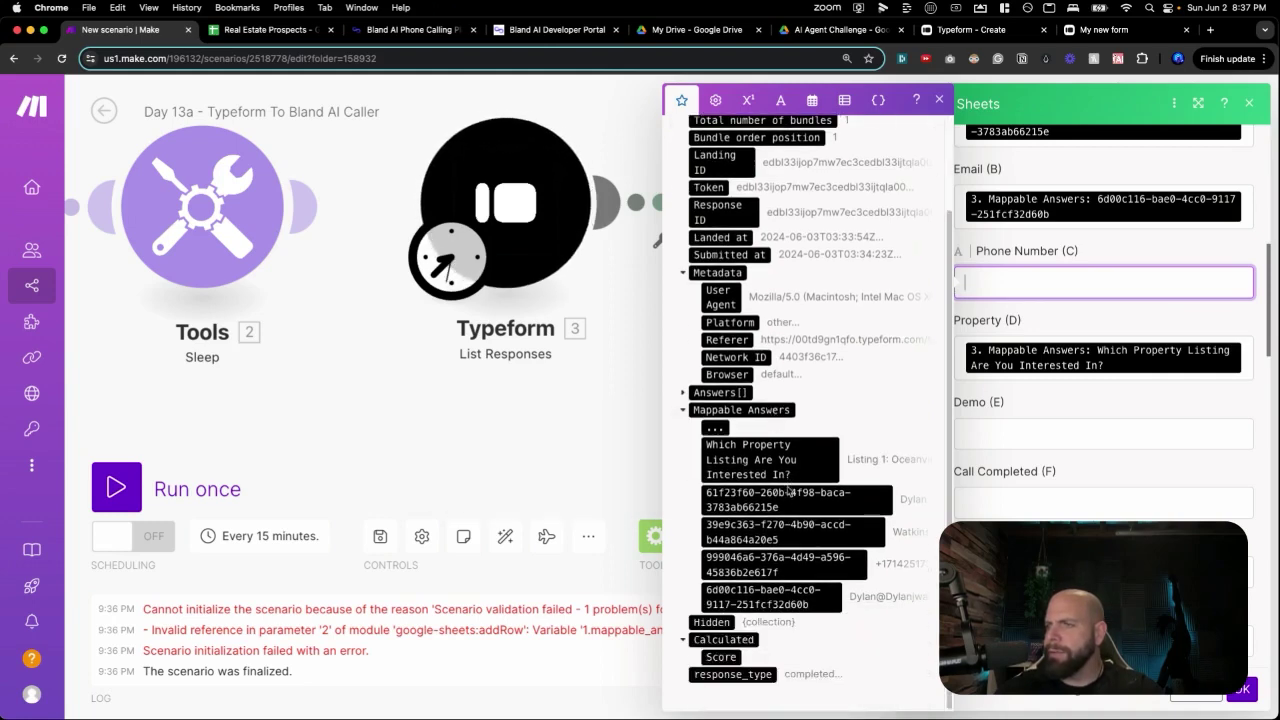
left_click(768, 565)
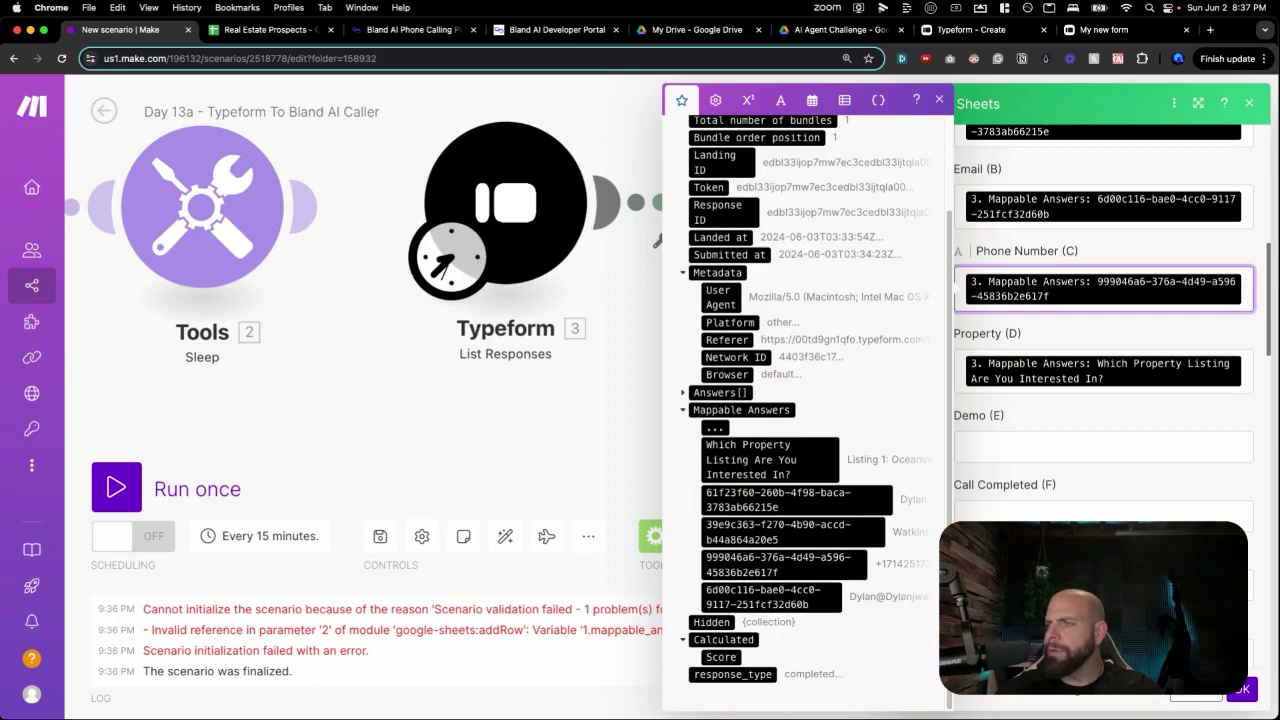
left_click(1242, 690)
Run the scenario once and check the new row in Real Estate Prospects.
left_click_drag(720, 409, 722, 476)
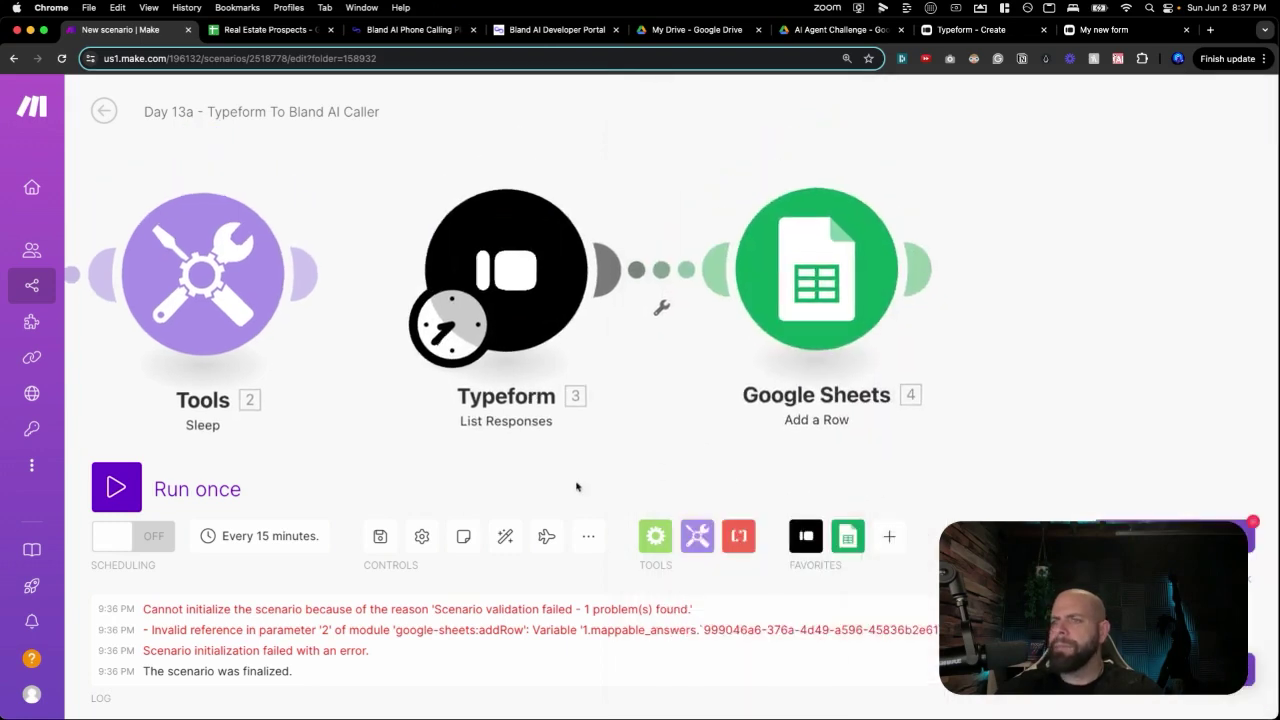
left_click(116, 484)
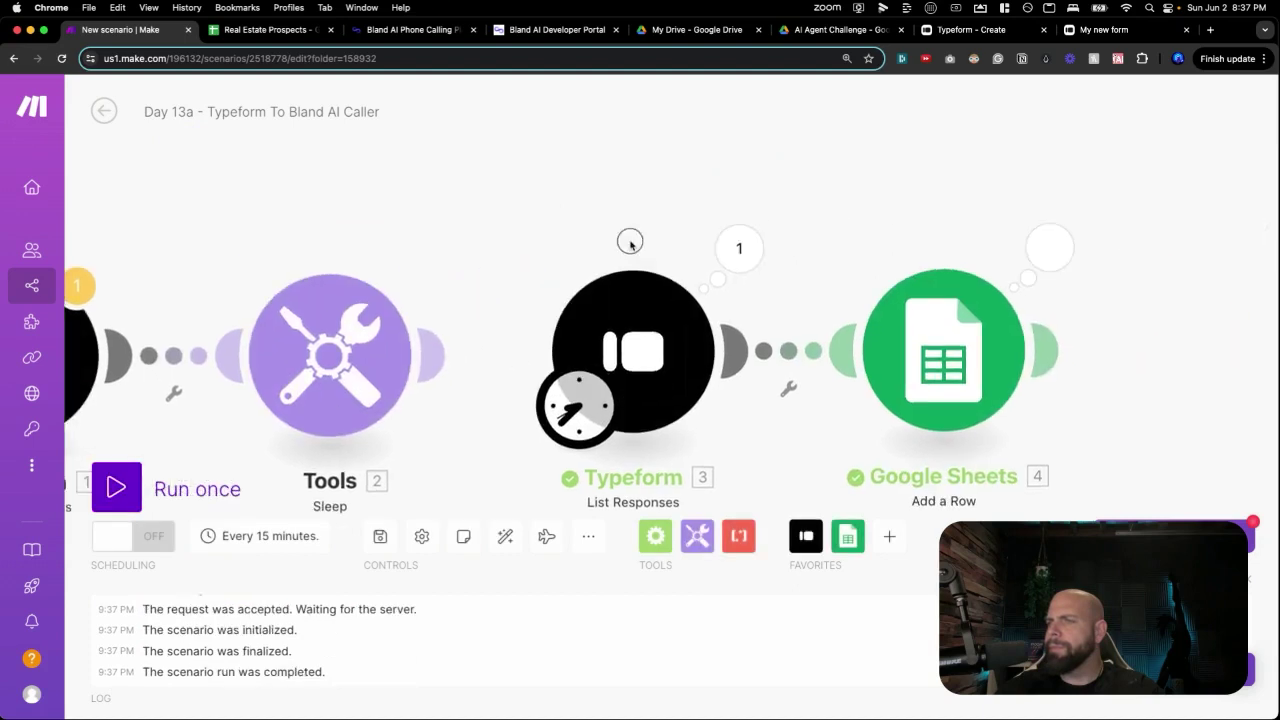
left_click(285, 31)
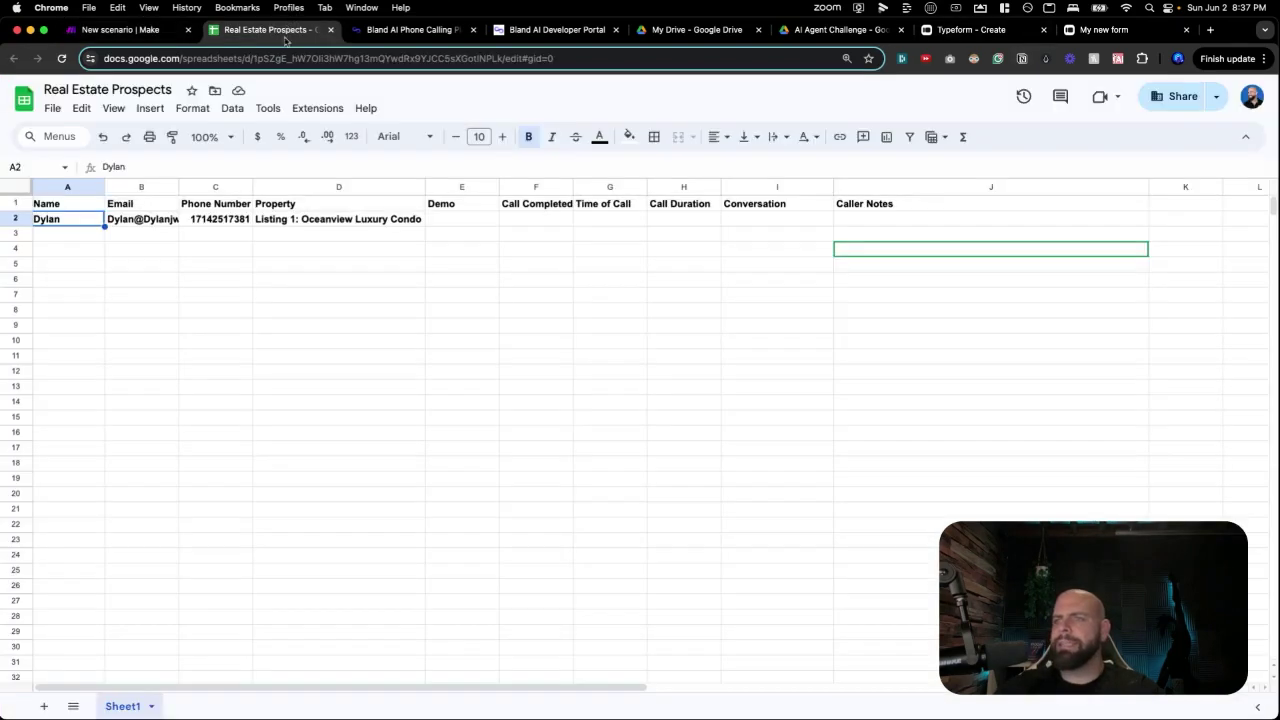
Delete row 2 with the test lead from Real Estate Prospects, then return to Make.
left_click(236, 233)
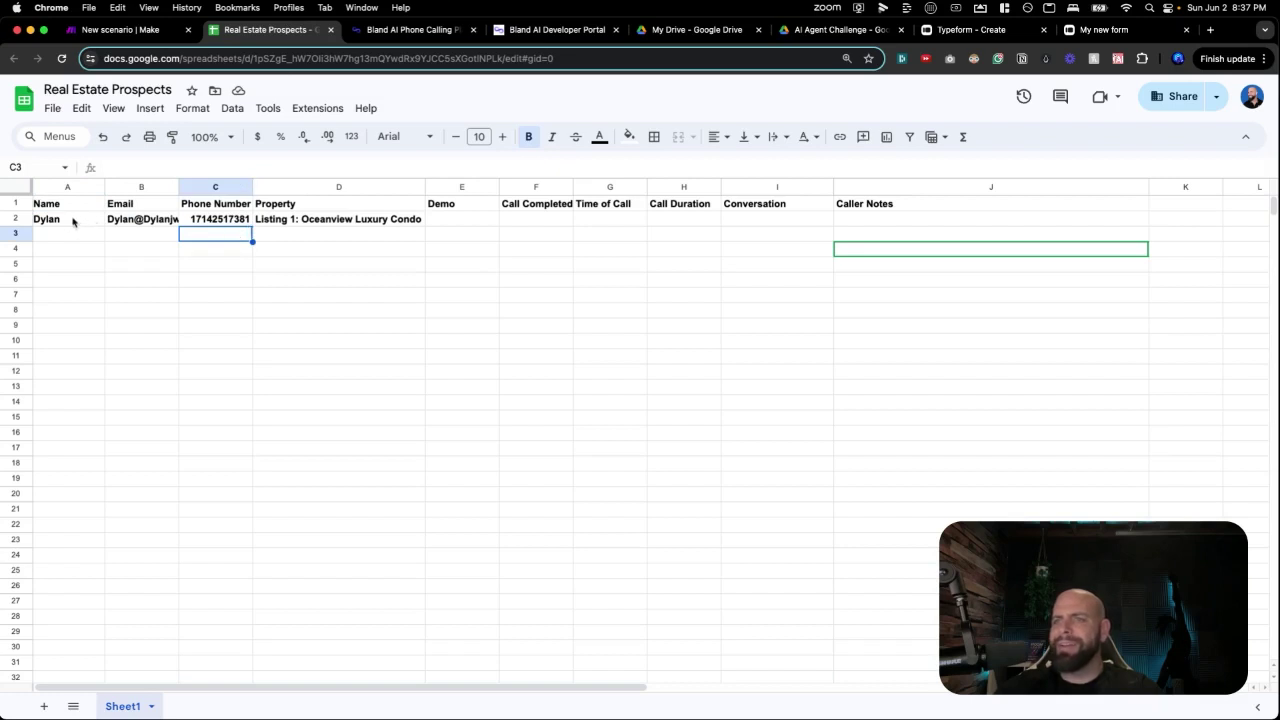
left_click(100, 224)
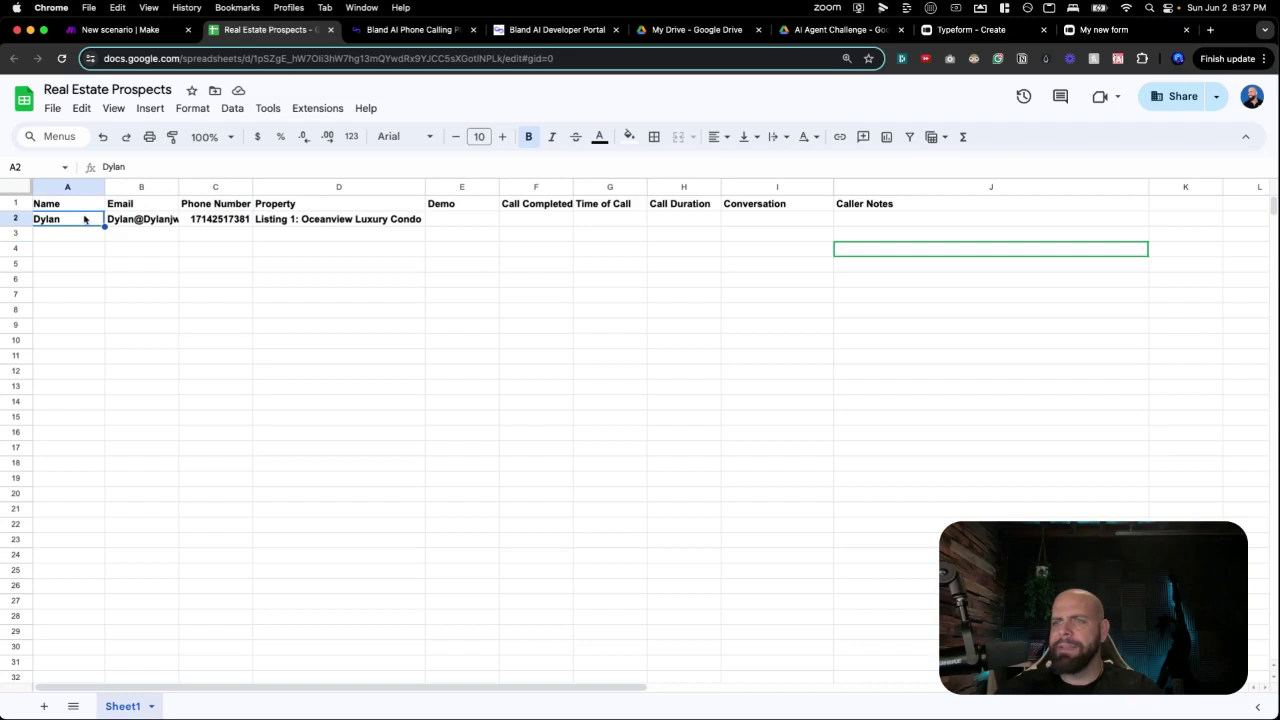
left_click(25, 222)
right_click(25, 222)
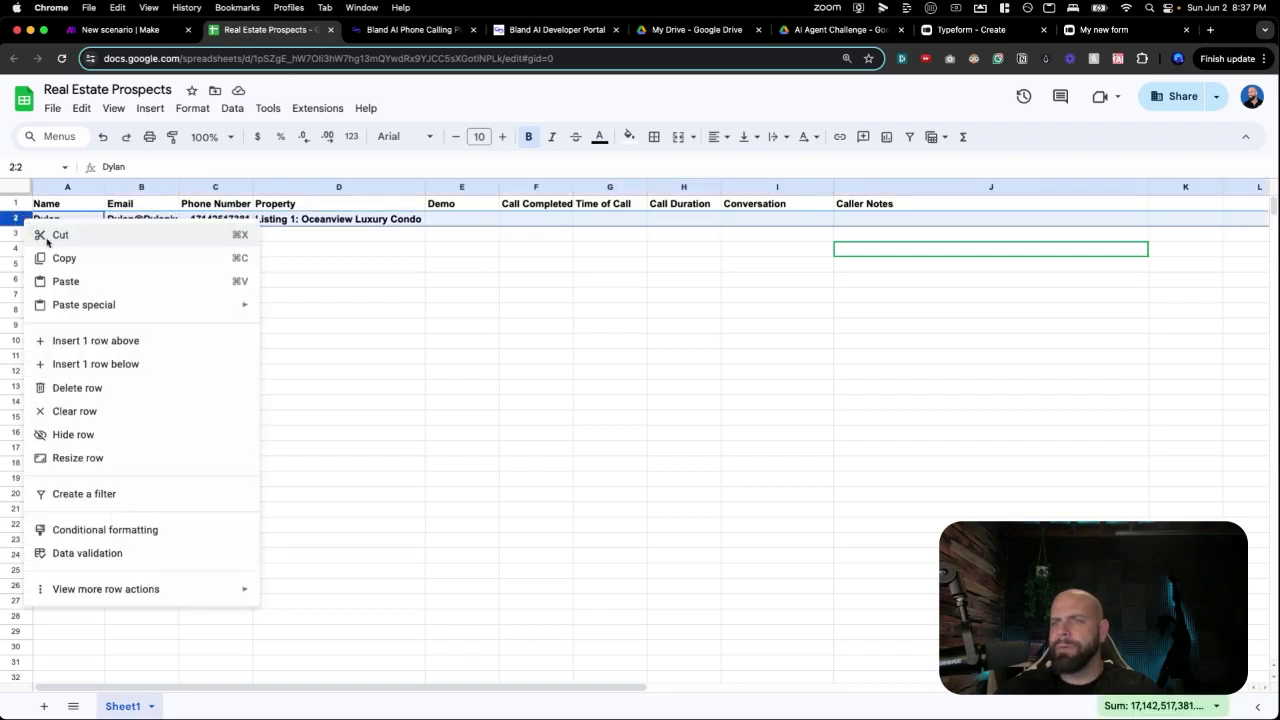
left_click(112, 388)
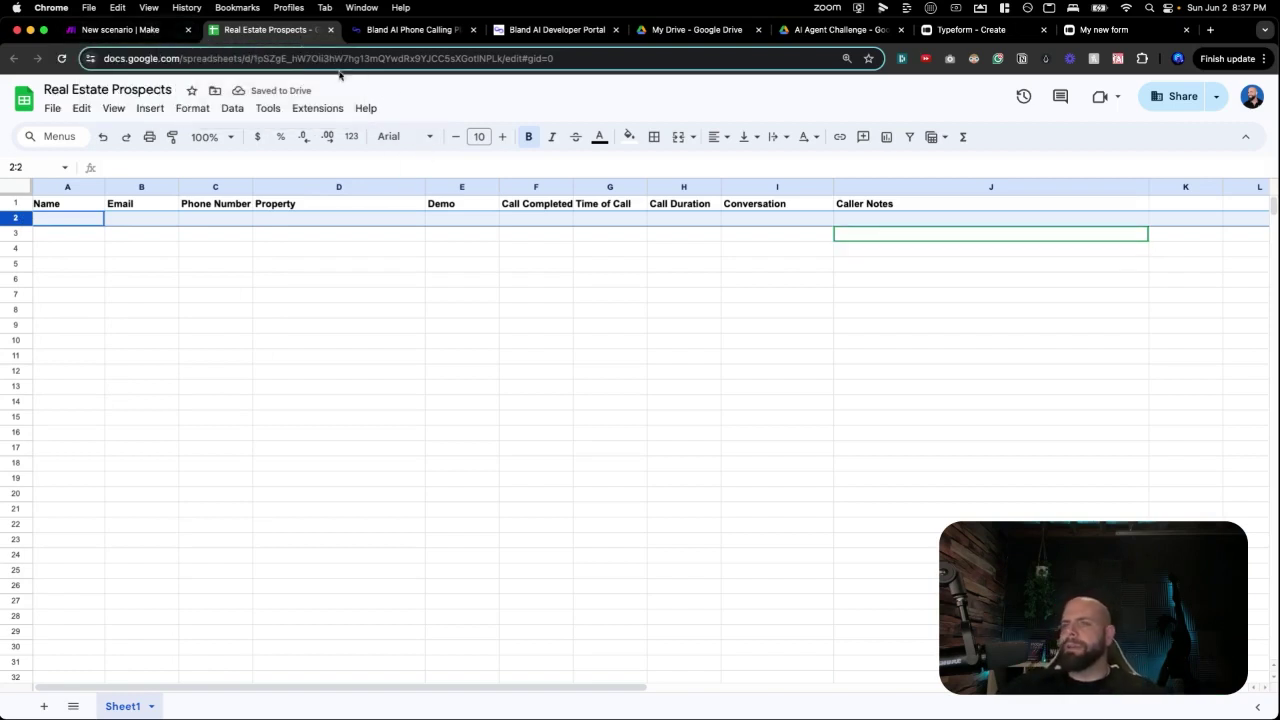
left_click(148, 31)
Search 'http' and add the HTTP app's Make a request action after Add a Row.
scroll(855, 290, "up", 3)
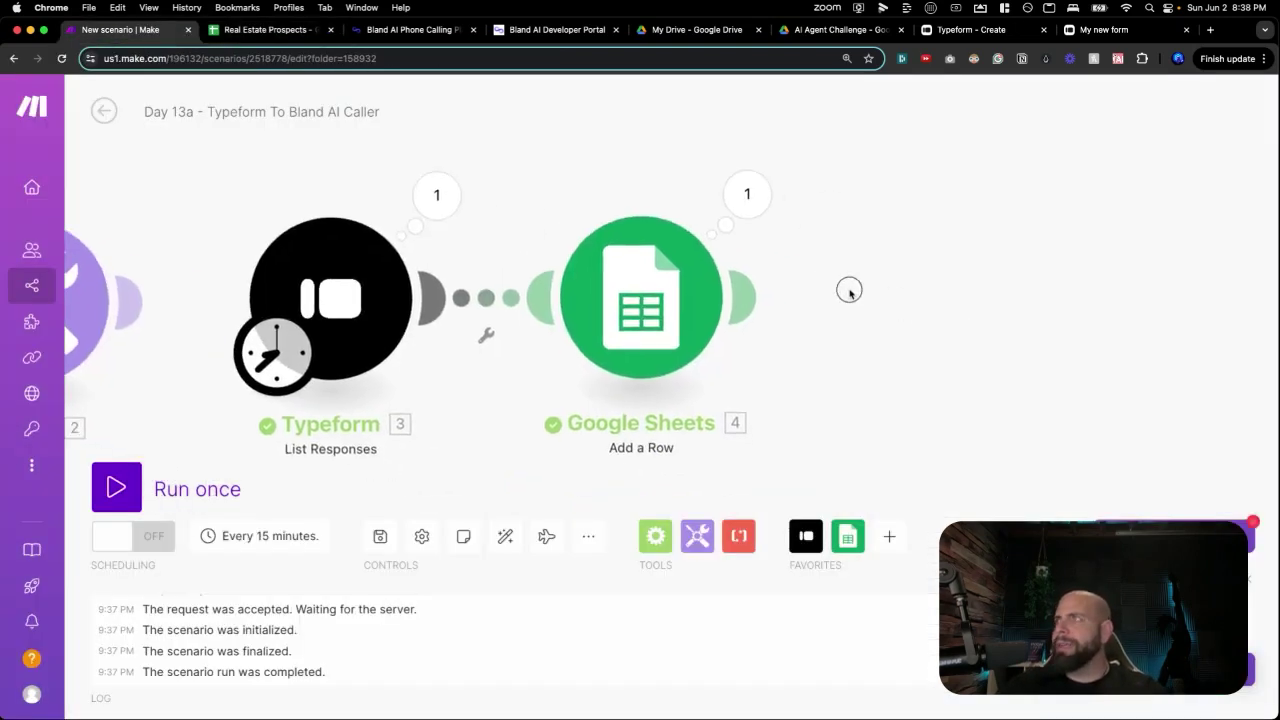
left_click_drag(920, 290, 897, 266)
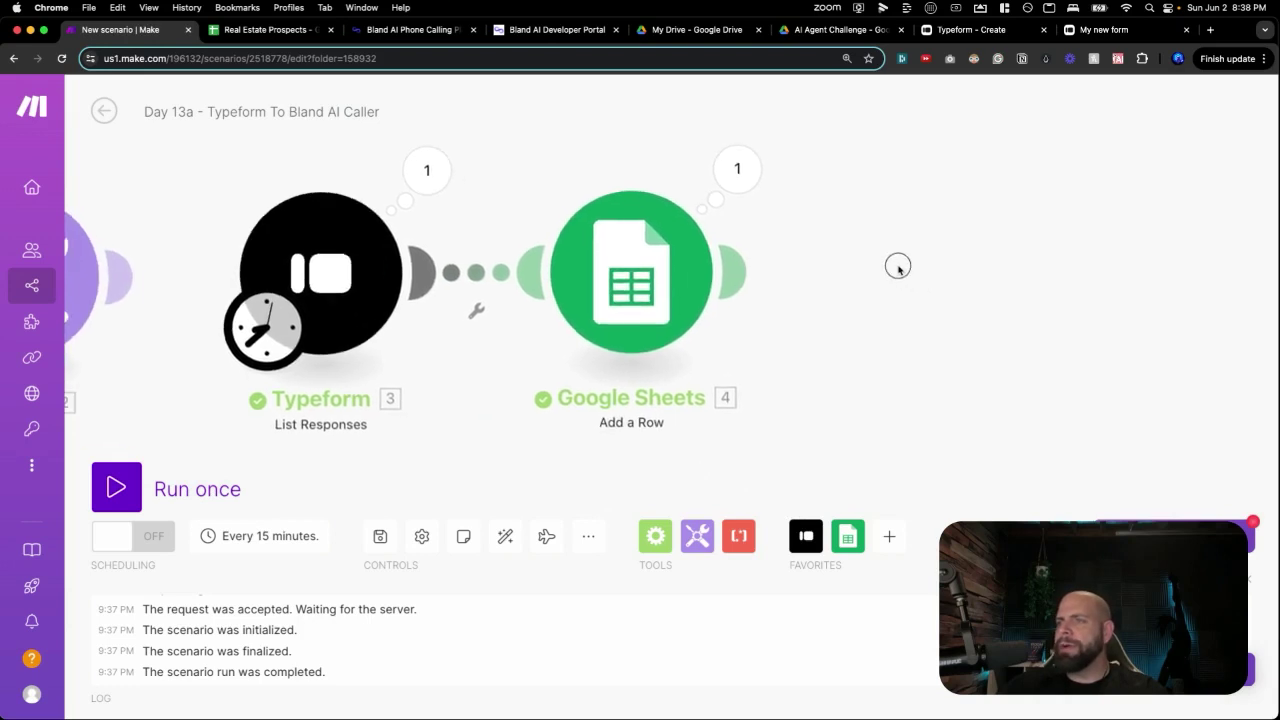
left_click(902, 272)
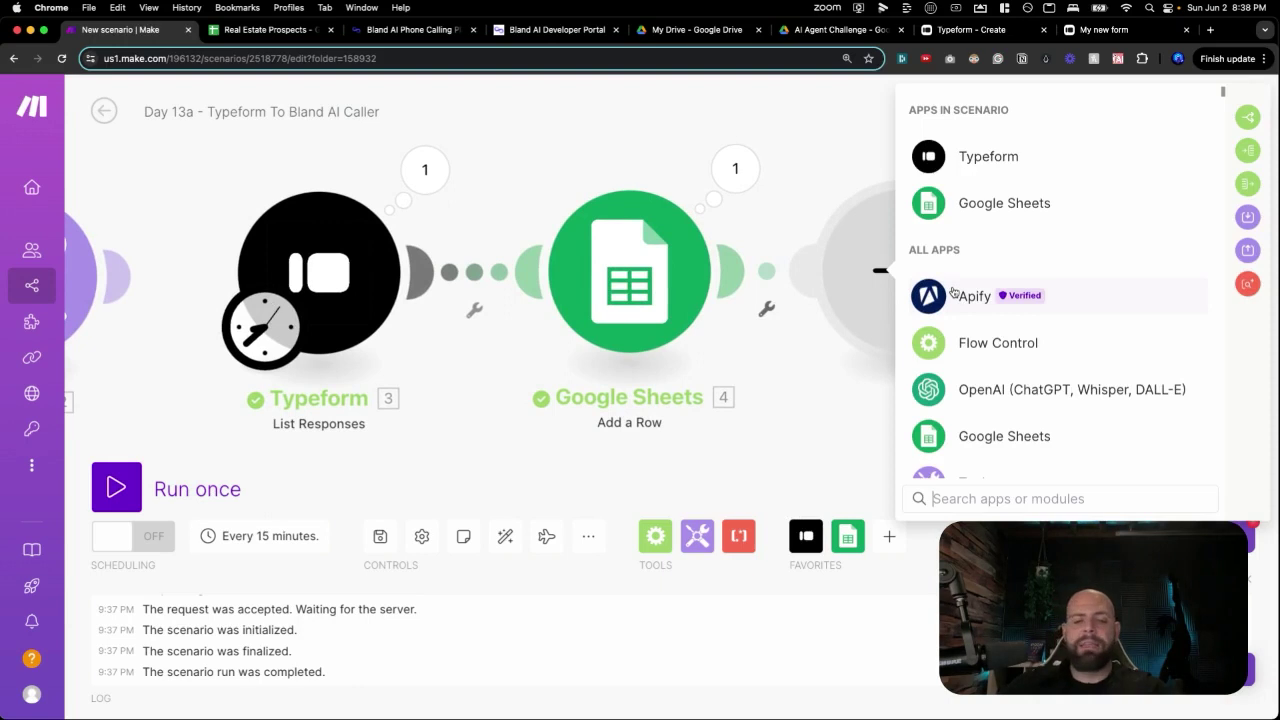
type("http")
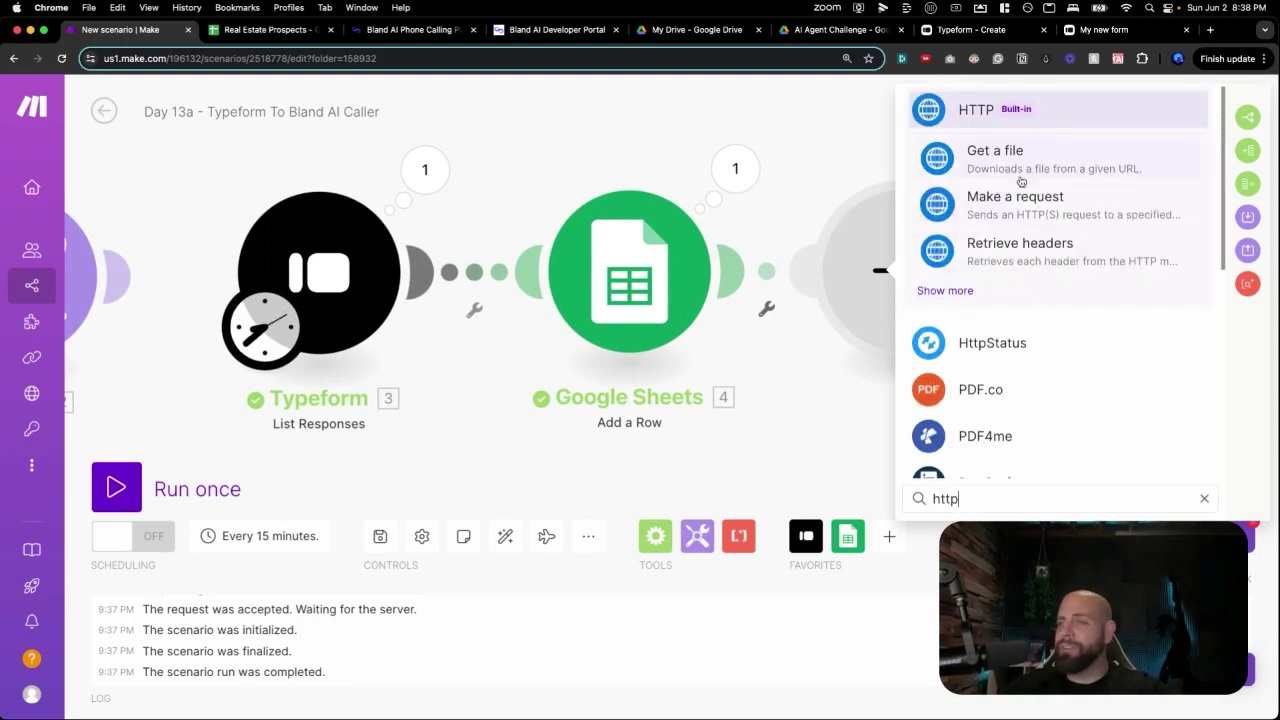
left_click(991, 120)
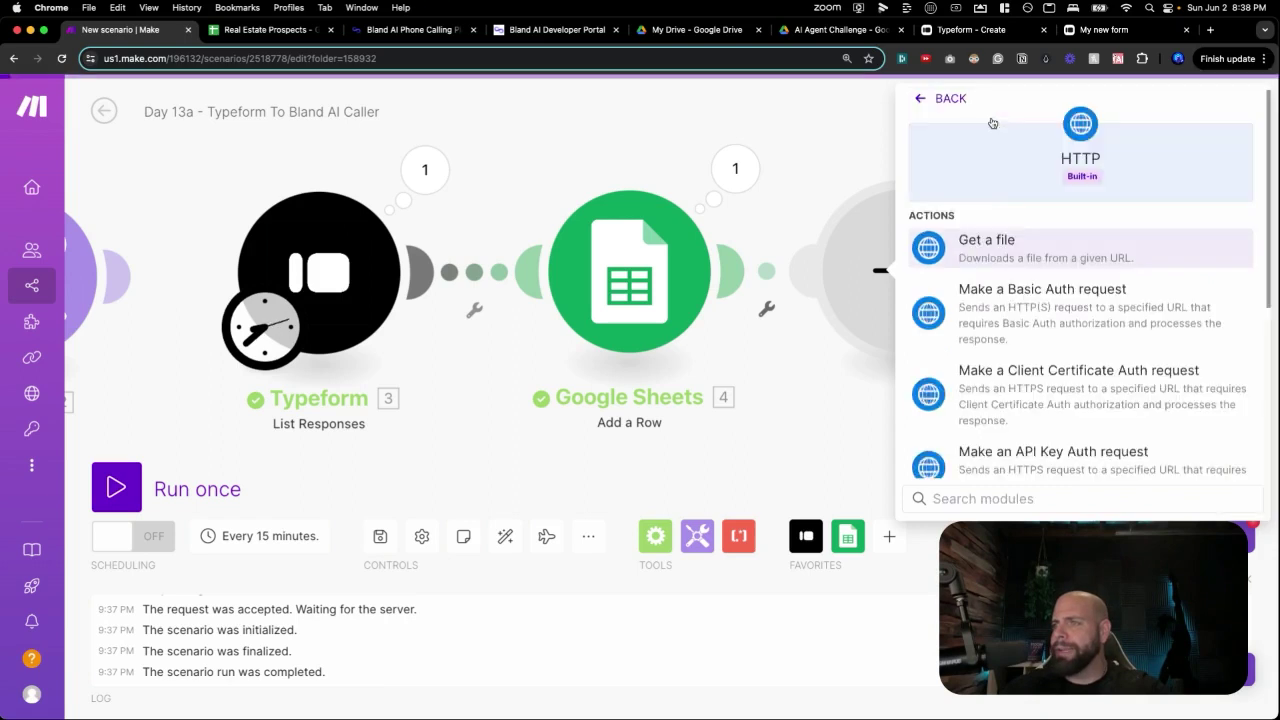
scroll(1000, 210, "down", 3)
scroll(1001, 223, "down", 1)
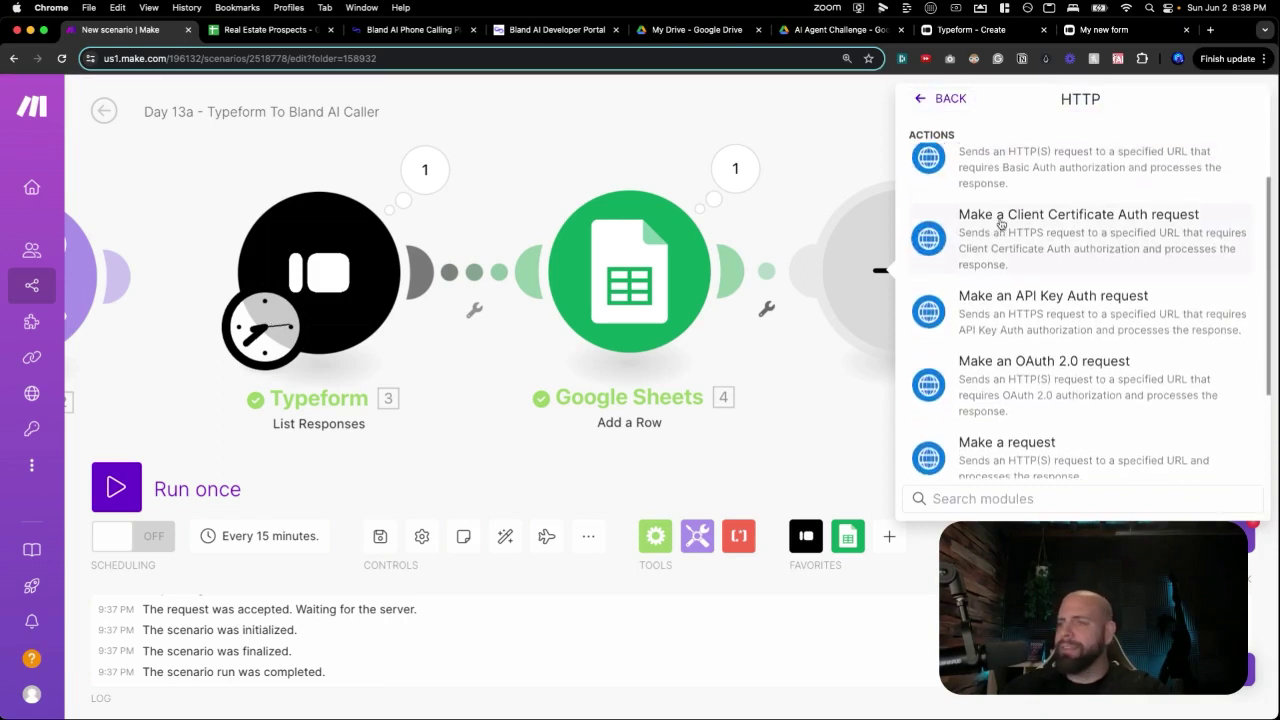
scroll(1001, 225, "down", 2)
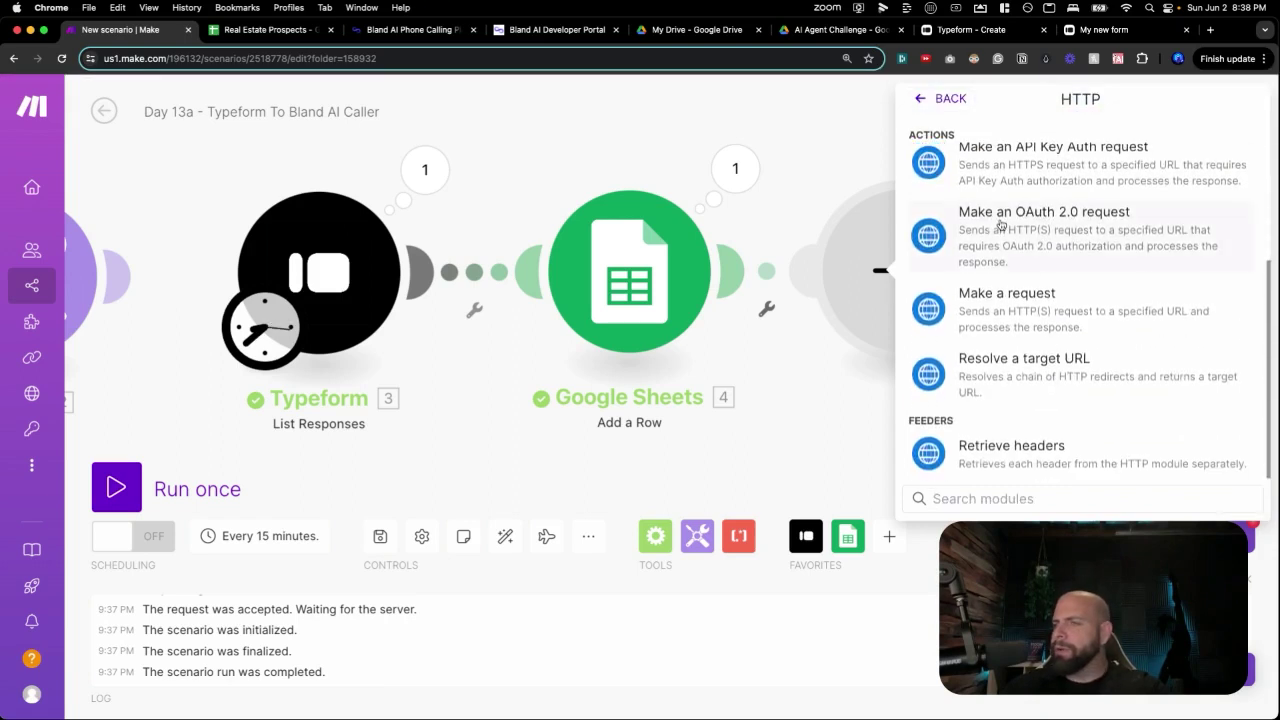
scroll(1020, 225, "up", 5)
scroll(1032, 240, "down", 5)
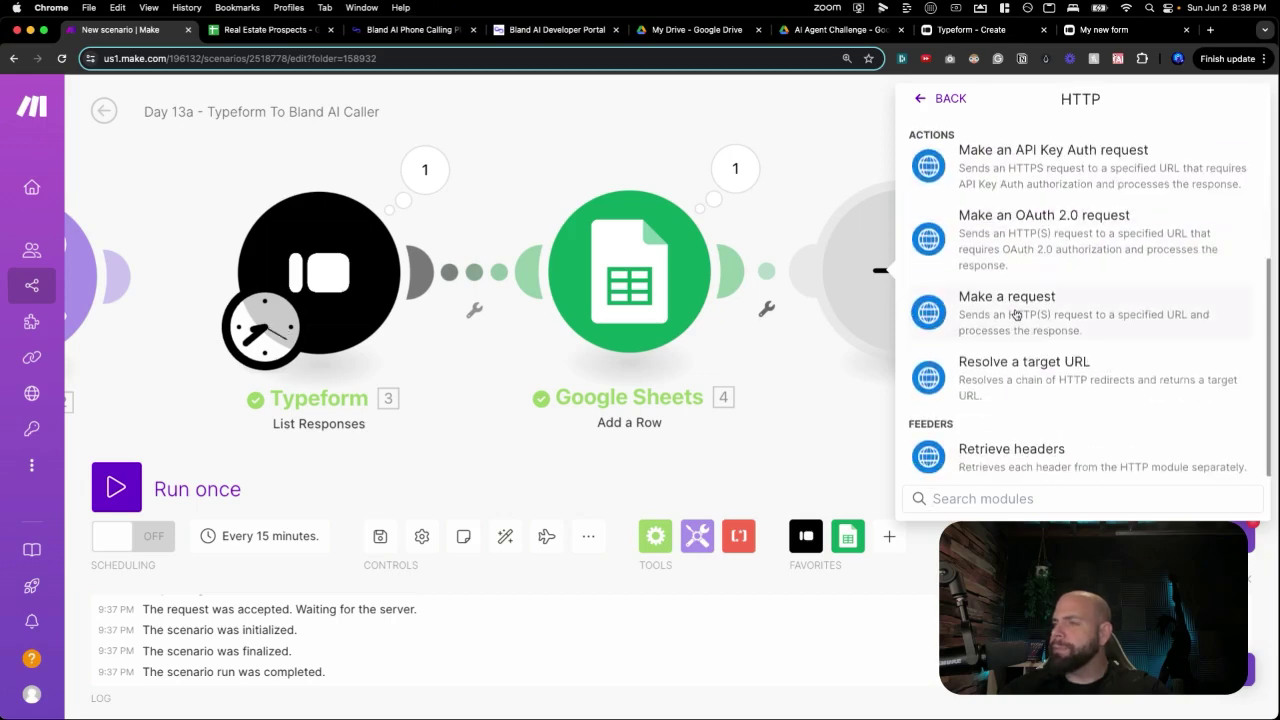
left_click(1007, 298)
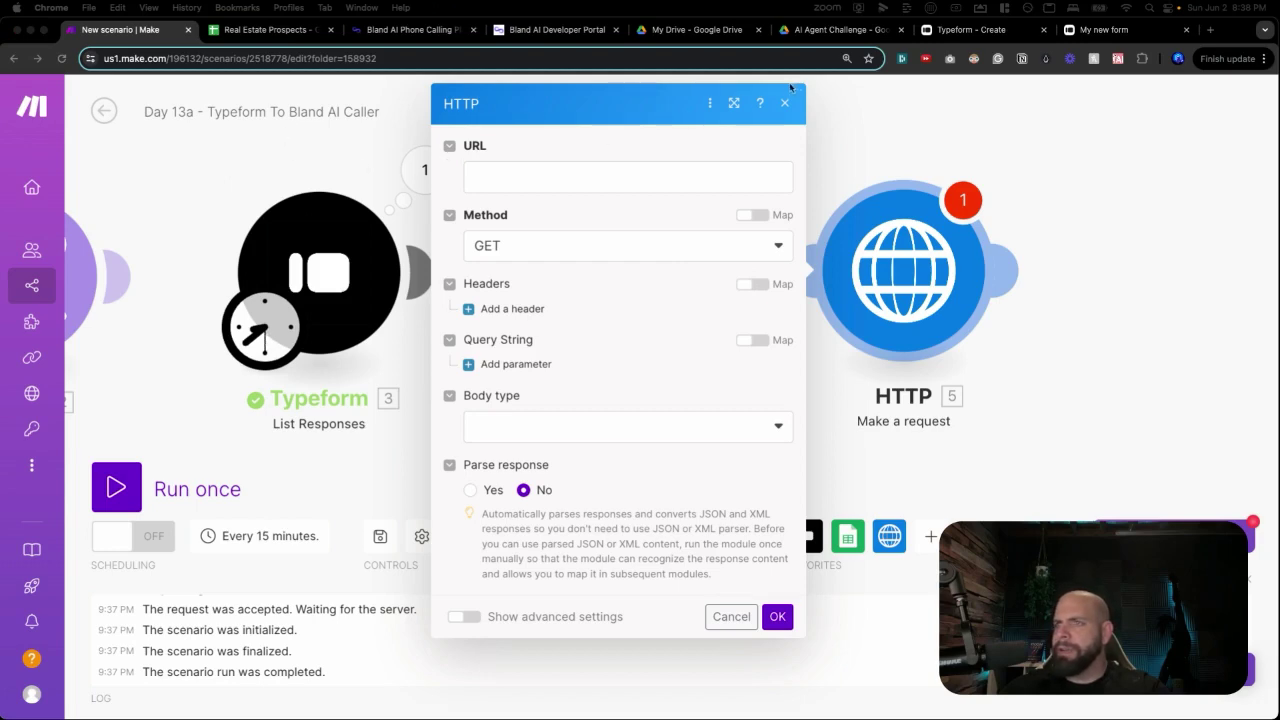
Go to the Bland AI dashboard, view the Voices list, then open the API documentation.
left_click(512, 30)
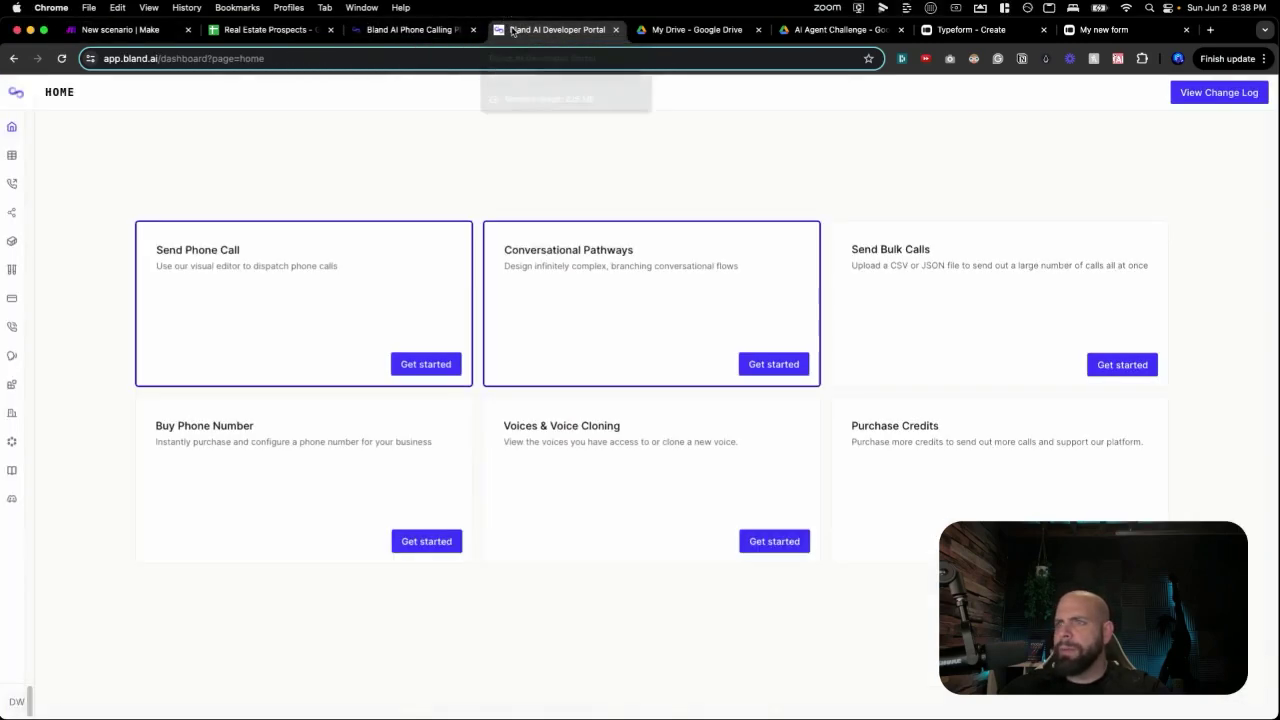
left_click(398, 30)
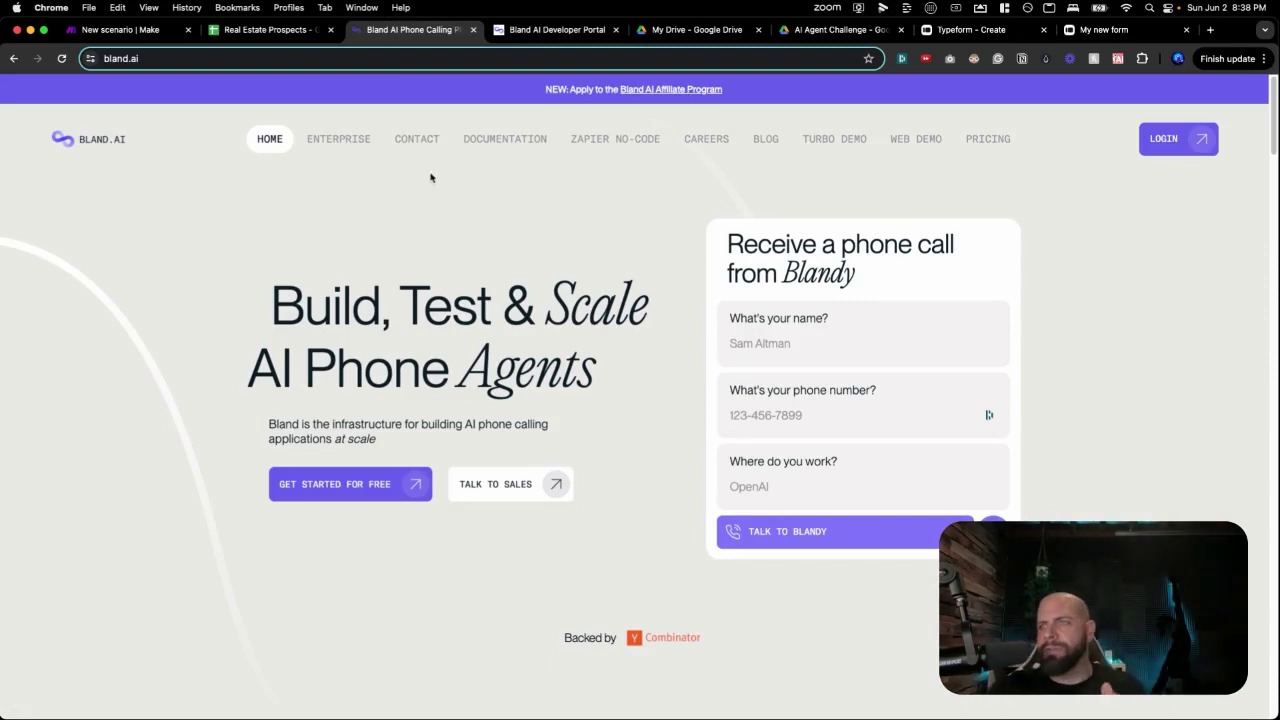
left_click(511, 33)
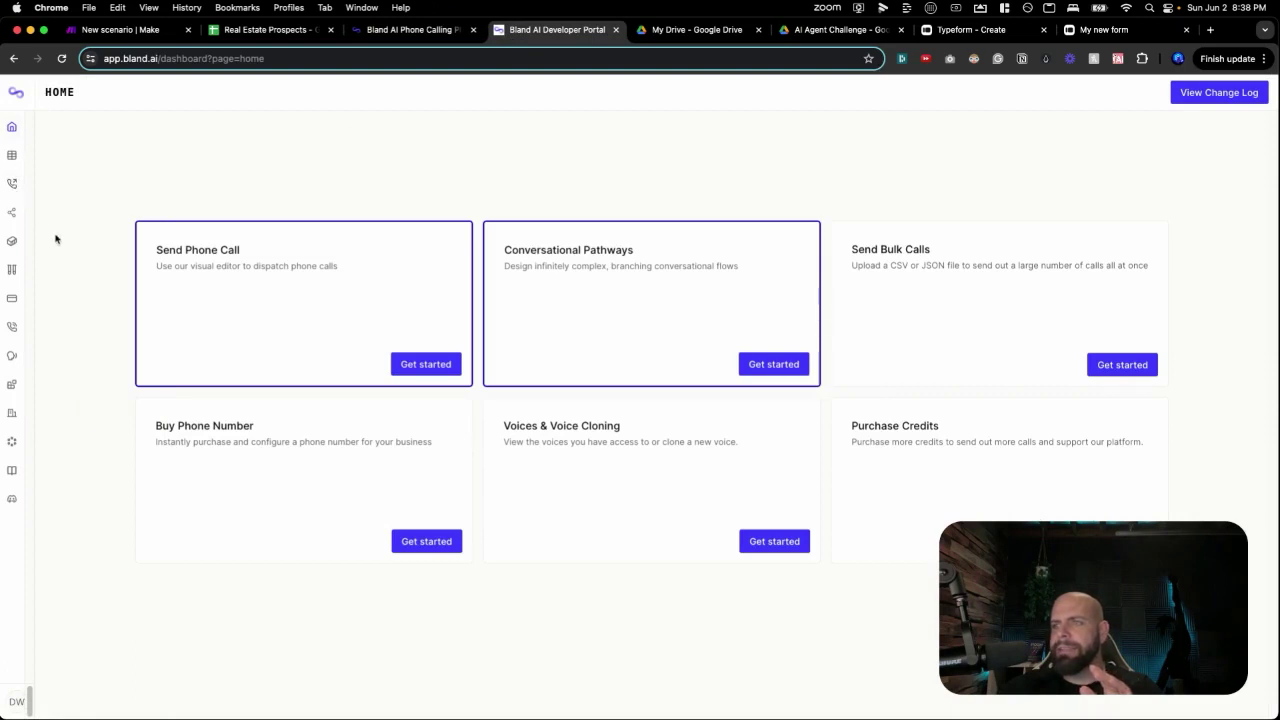
mouse_move(20, 157)
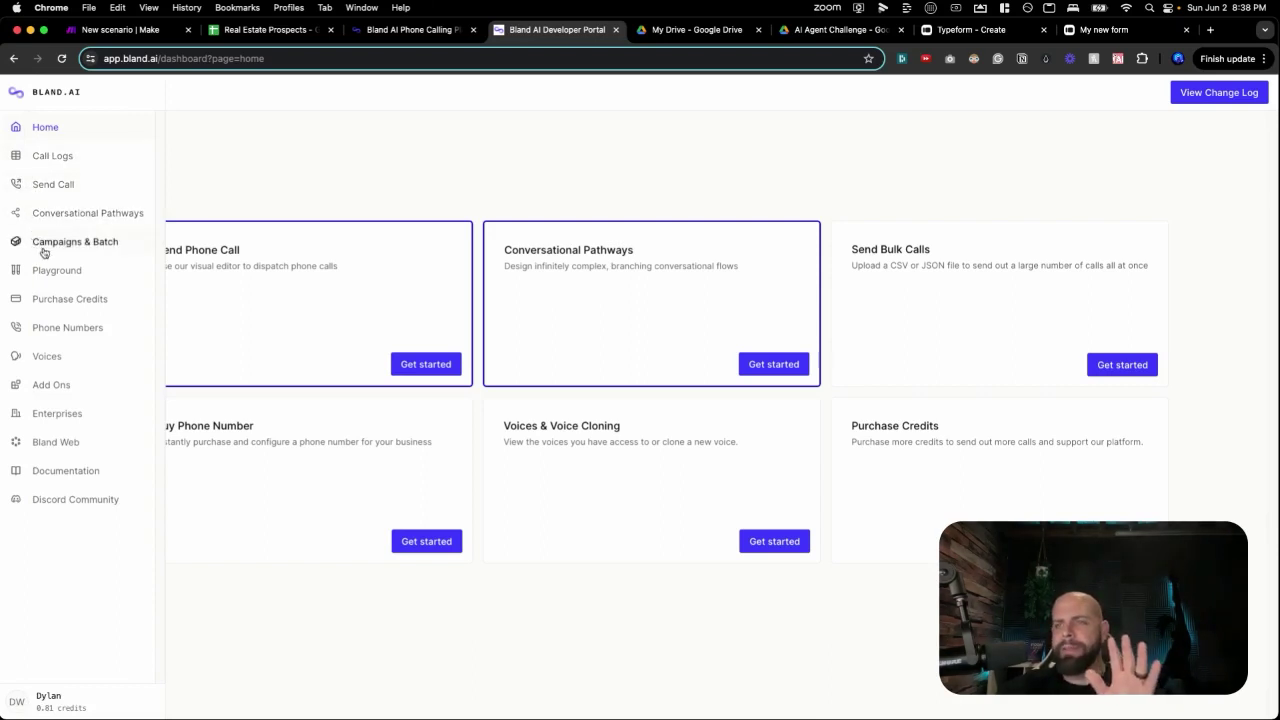
left_click(47, 357)
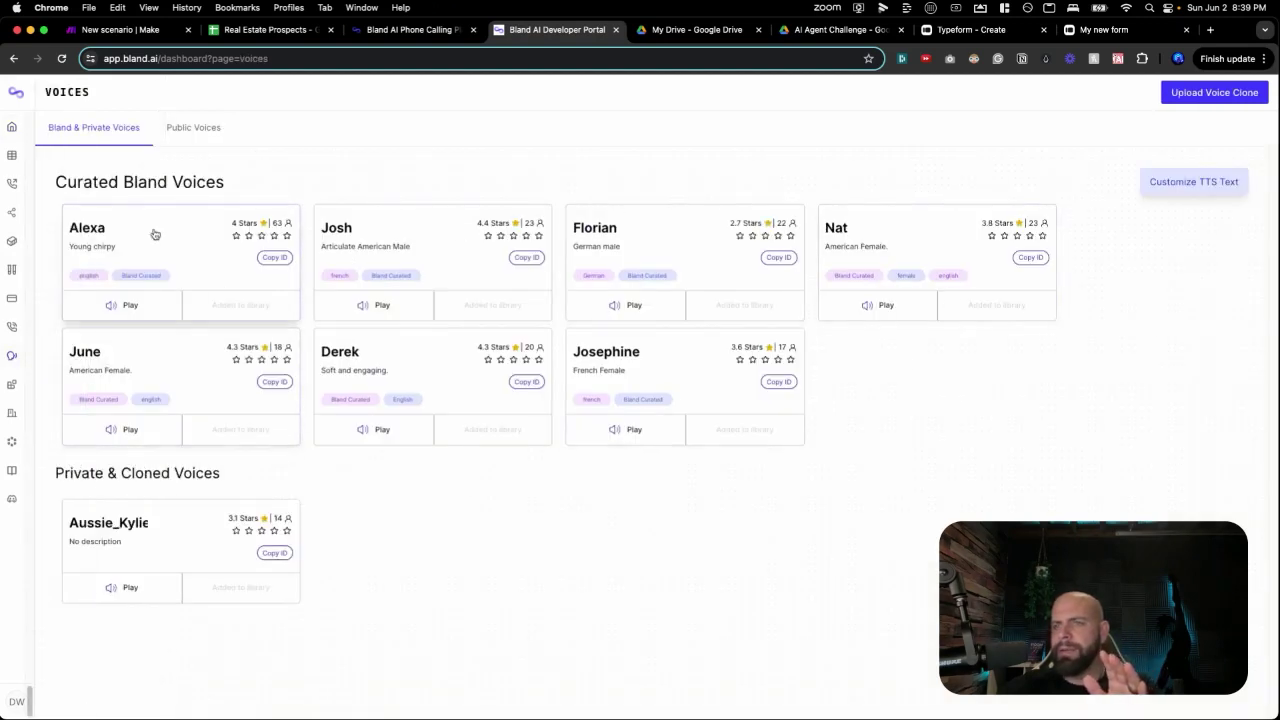
mouse_move(34, 357)
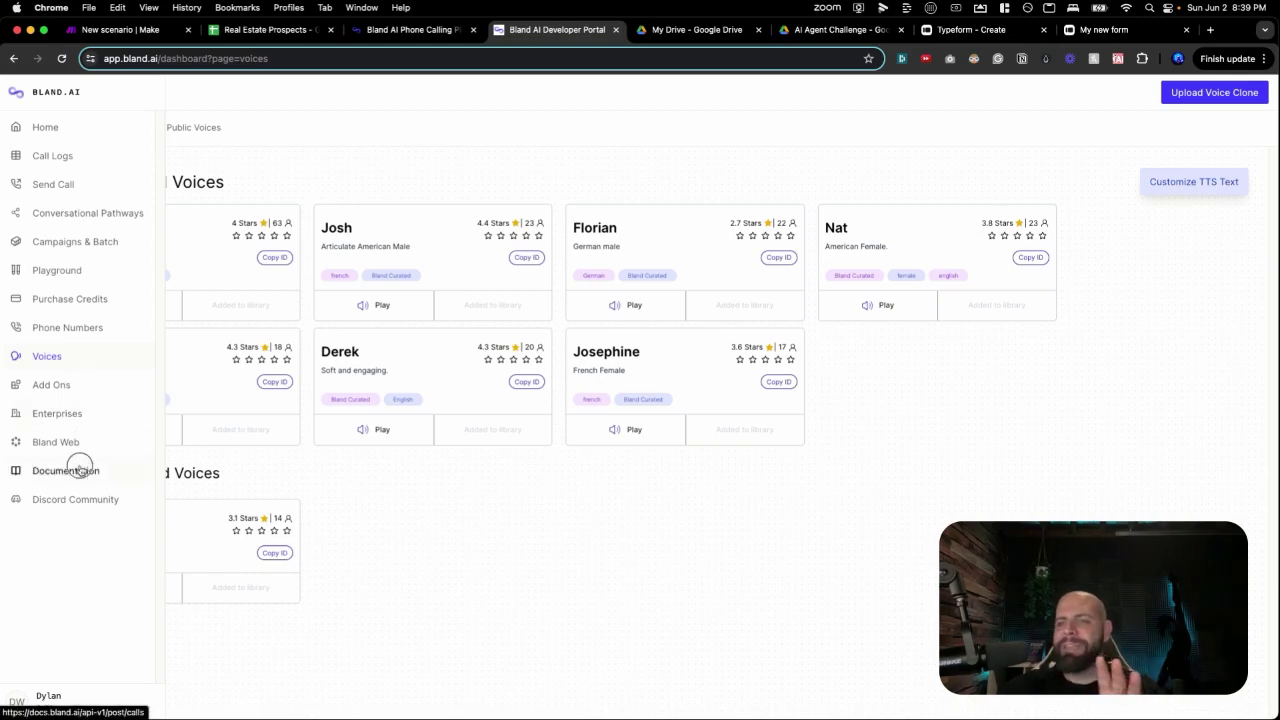
left_click(80, 470)
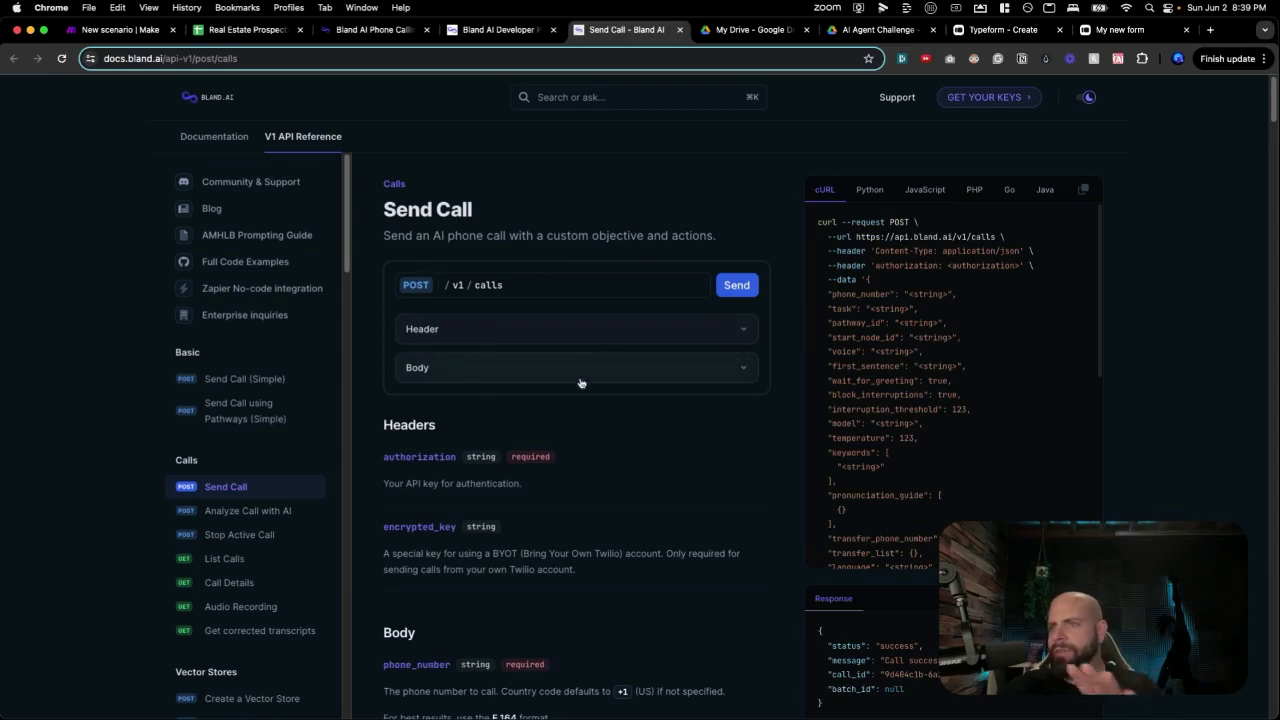
scroll(881, 307, "down", 1)
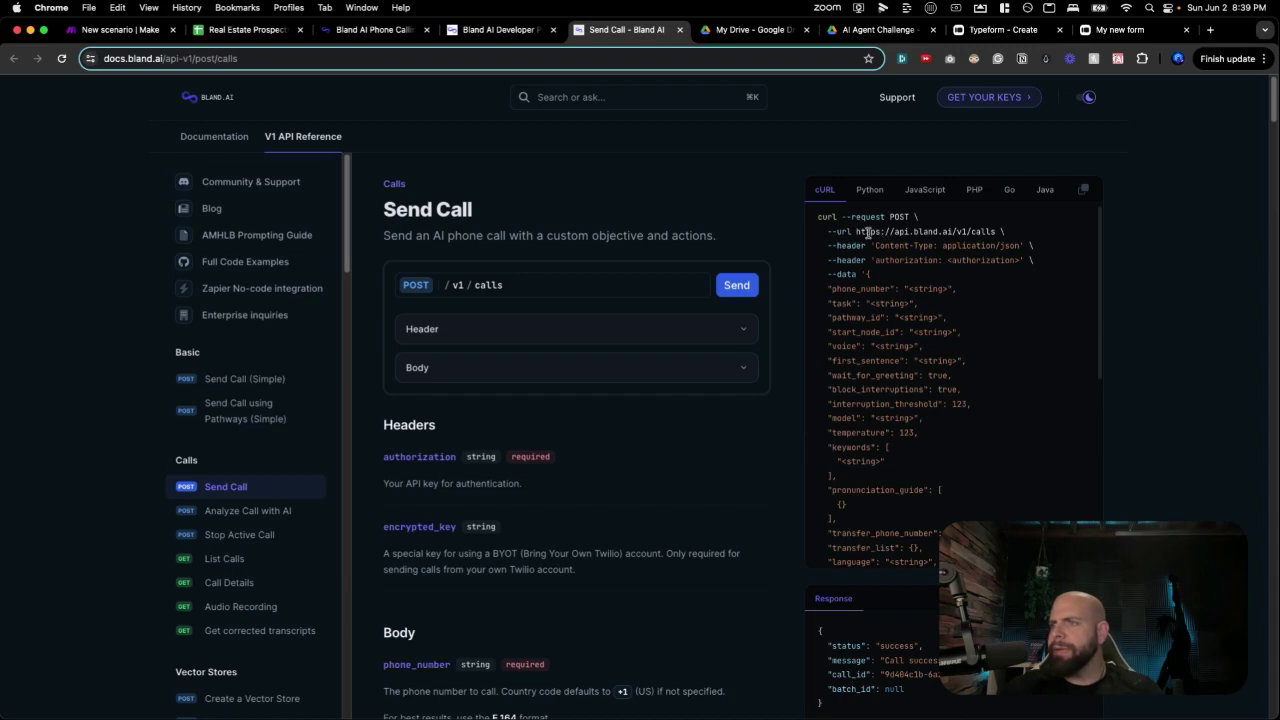
left_click_drag(856, 233, 996, 231)
key("super+c")
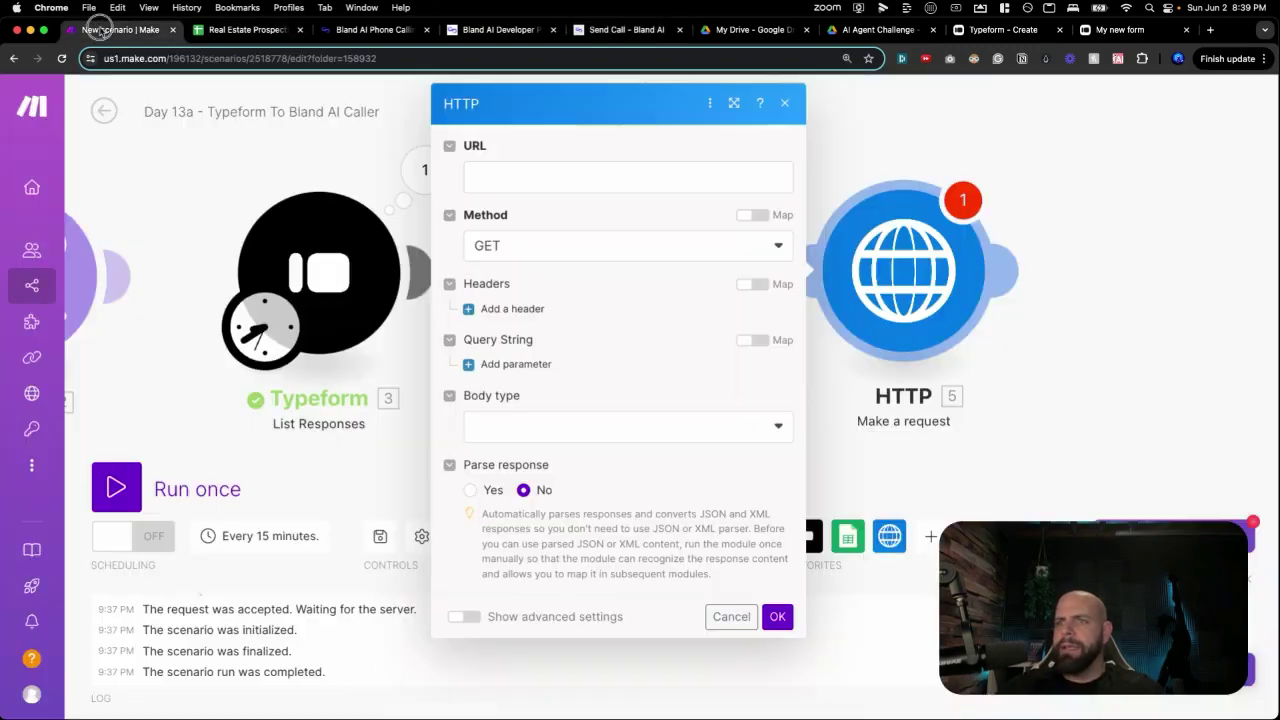
left_click(100, 29)
left_click(529, 181)
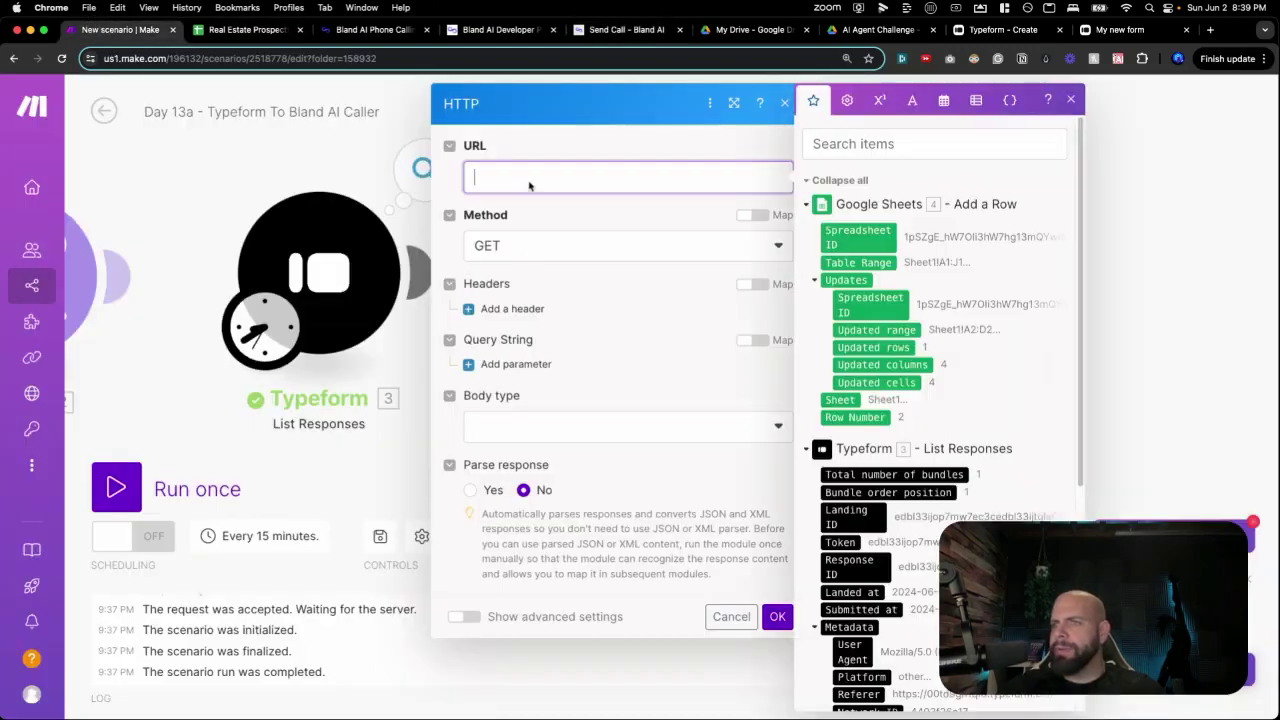
key("super+v")
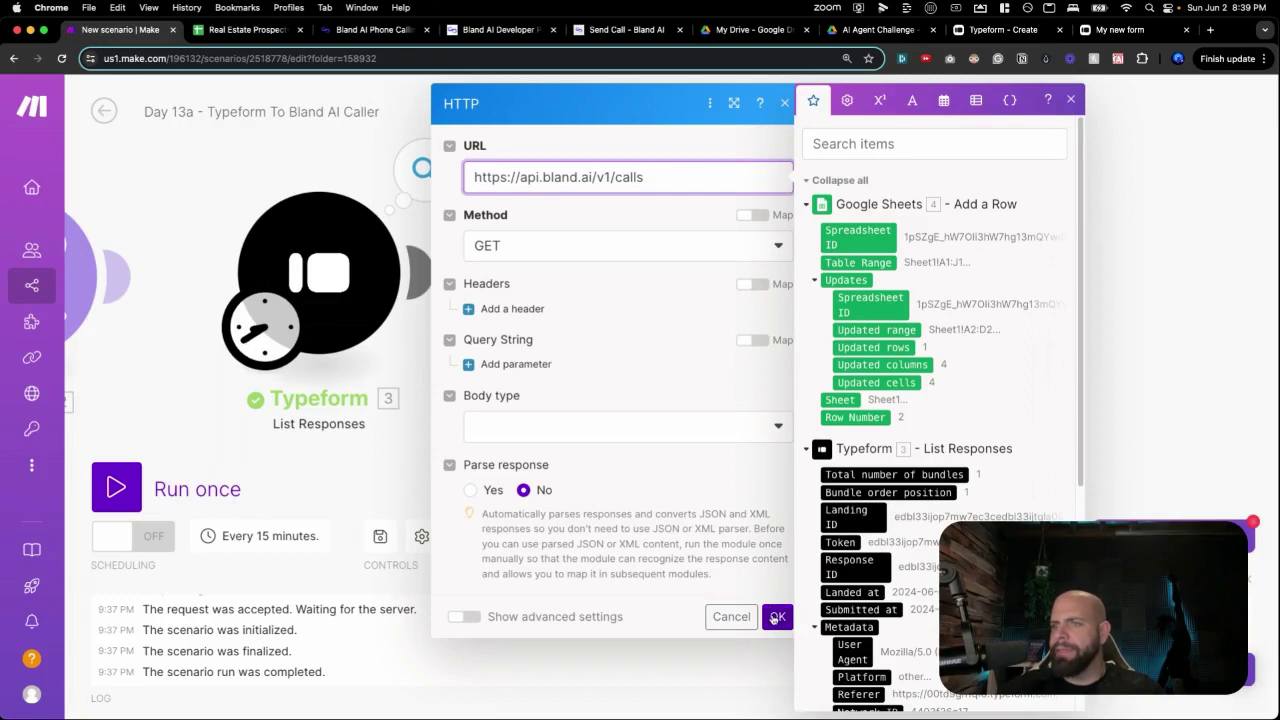
left_click(777, 617)
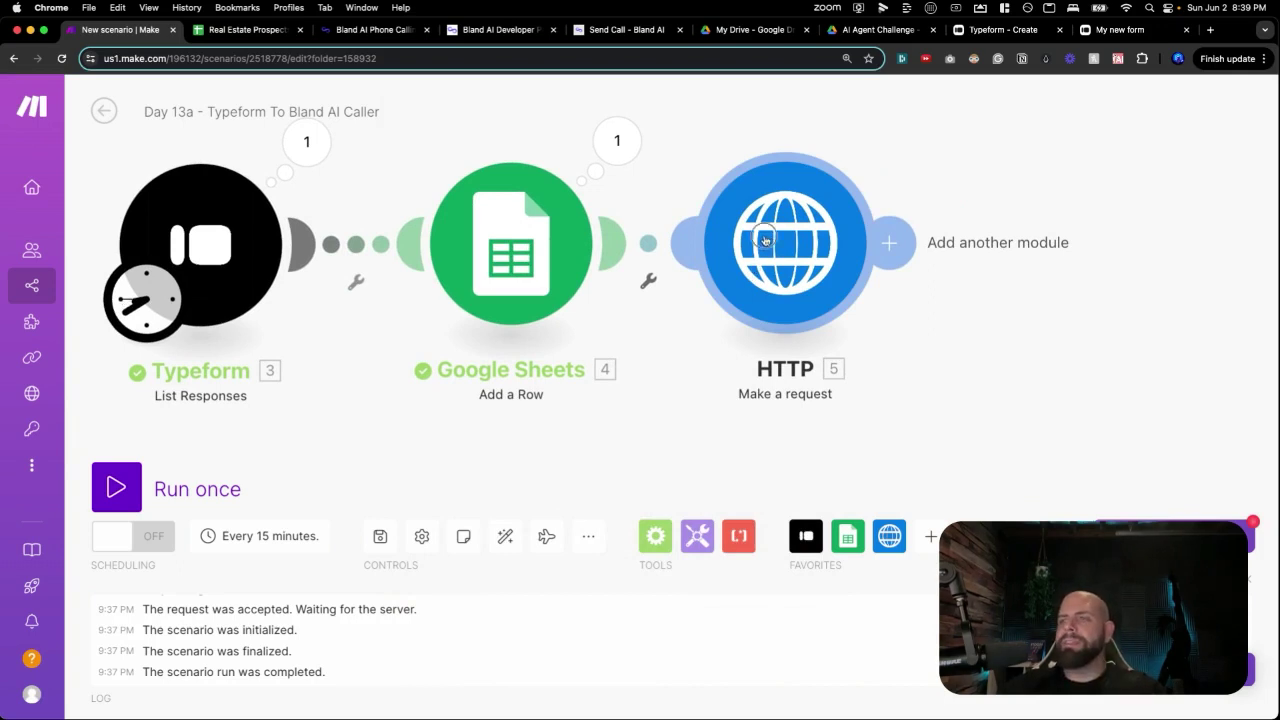
Reopen the HTTP module and add a request header named authorization.
left_click(766, 240)
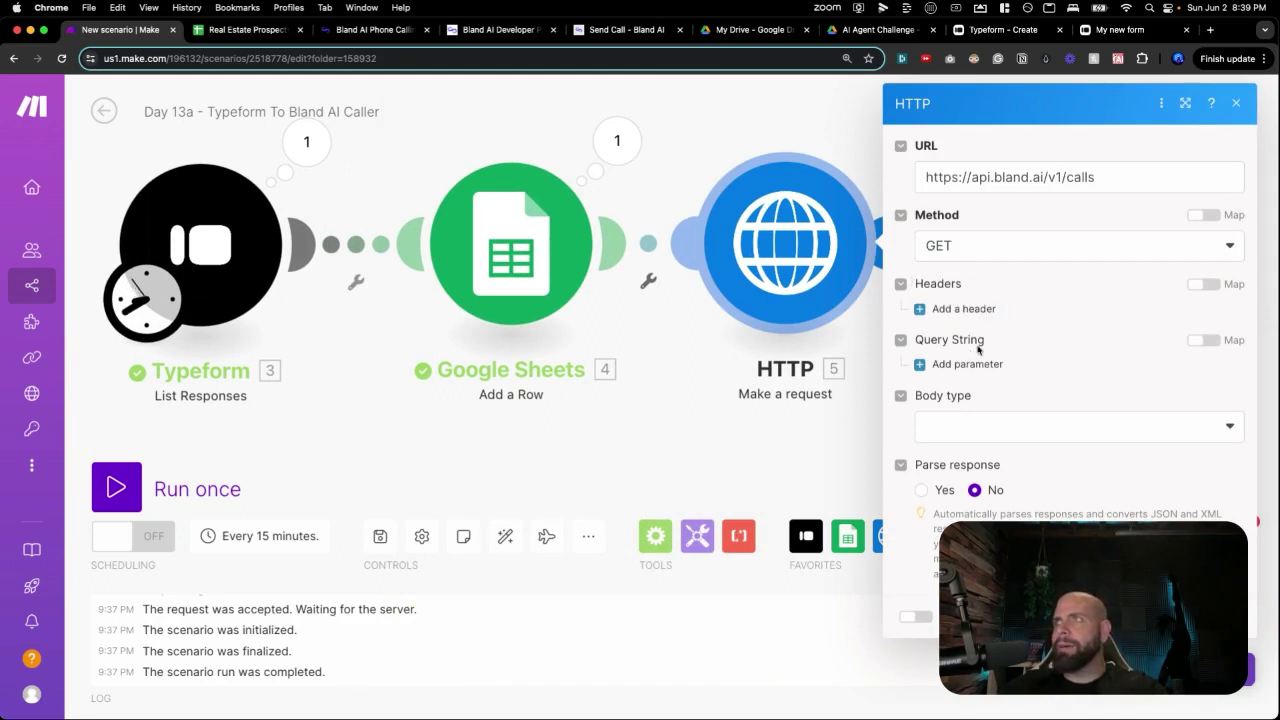
left_click(960, 309)
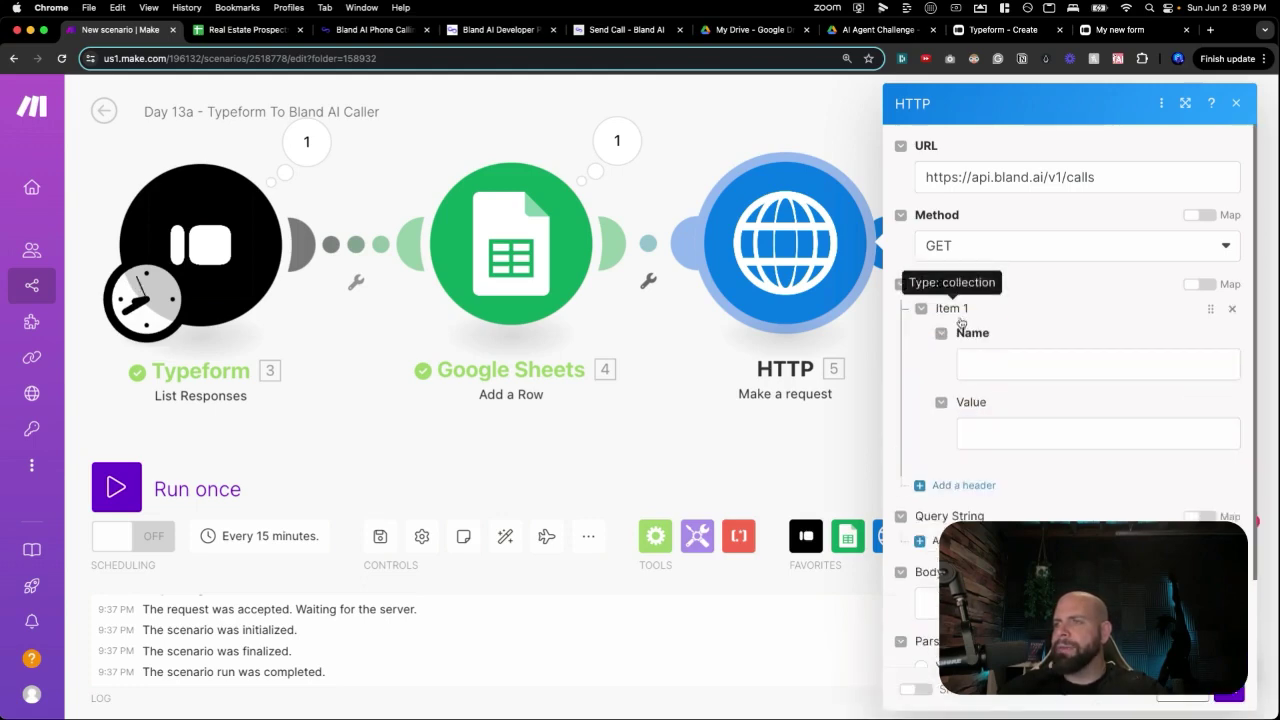
left_click(974, 365)
type("aut")
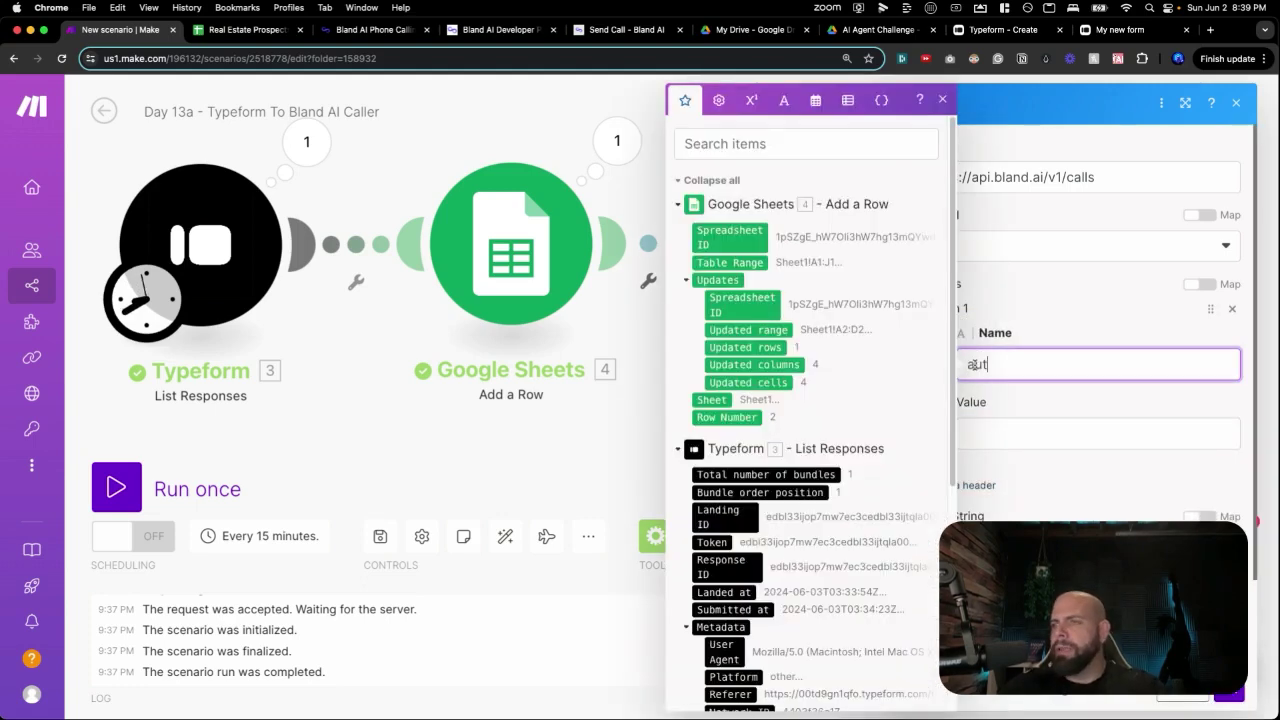
type("horization")
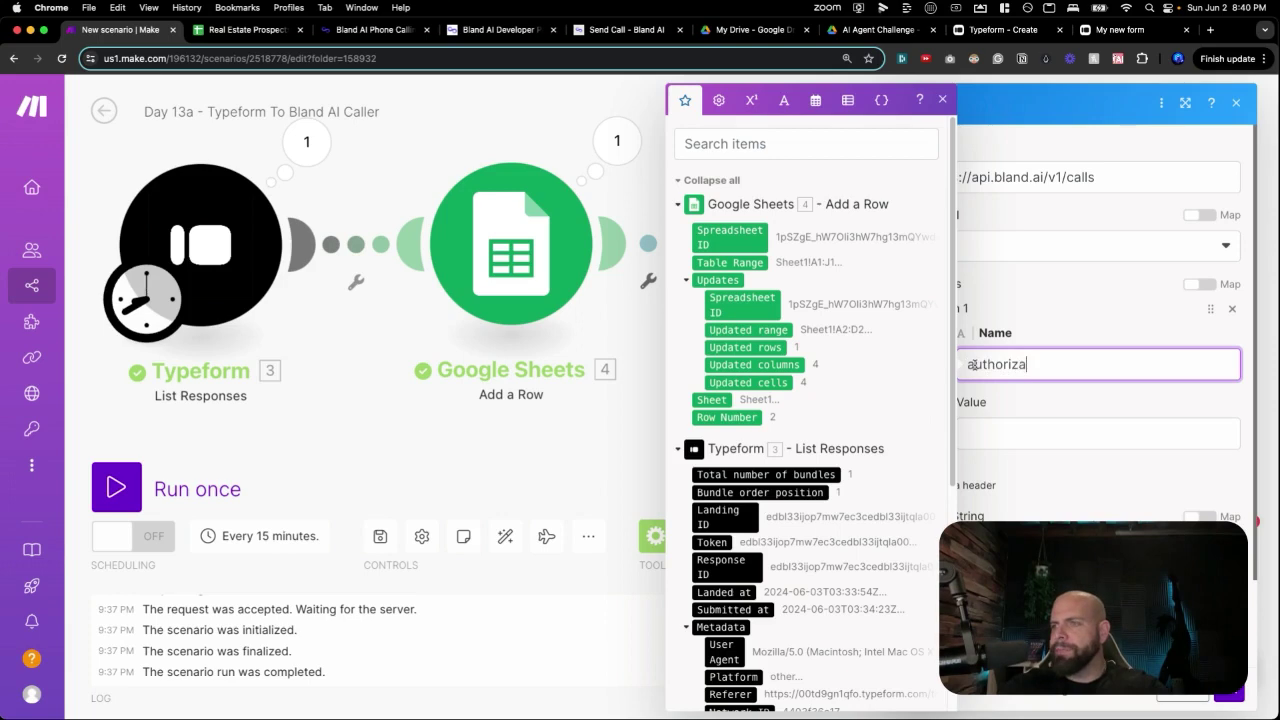
left_click(1046, 425)
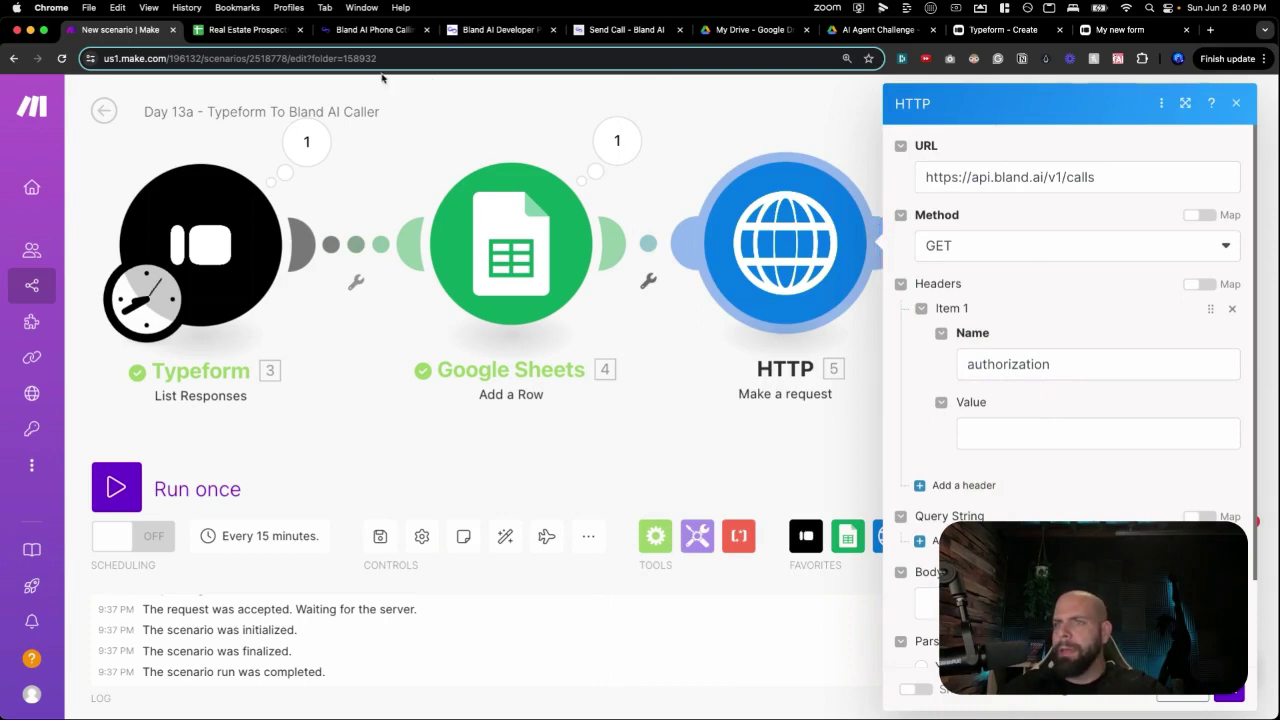
left_click(590, 29)
Open API Keys from the Bland AI account menu, copy the key, and return to Make.
left_click(386, 31)
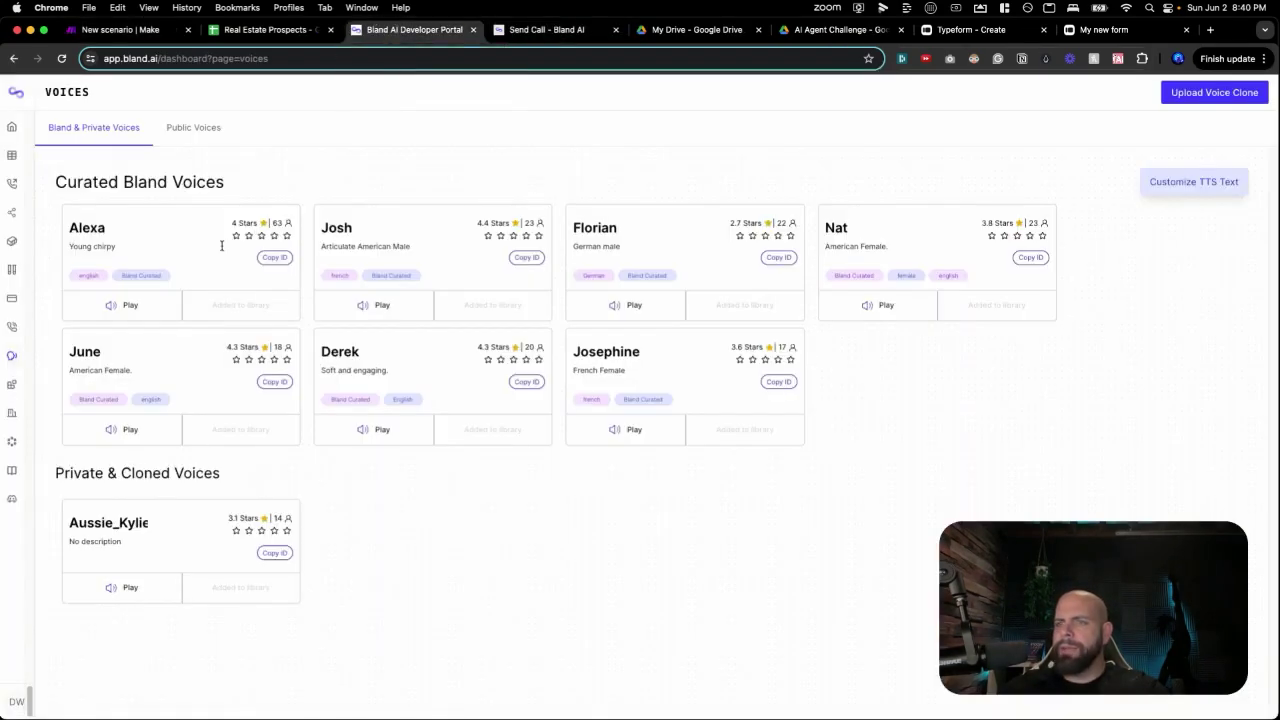
mouse_move(18, 706)
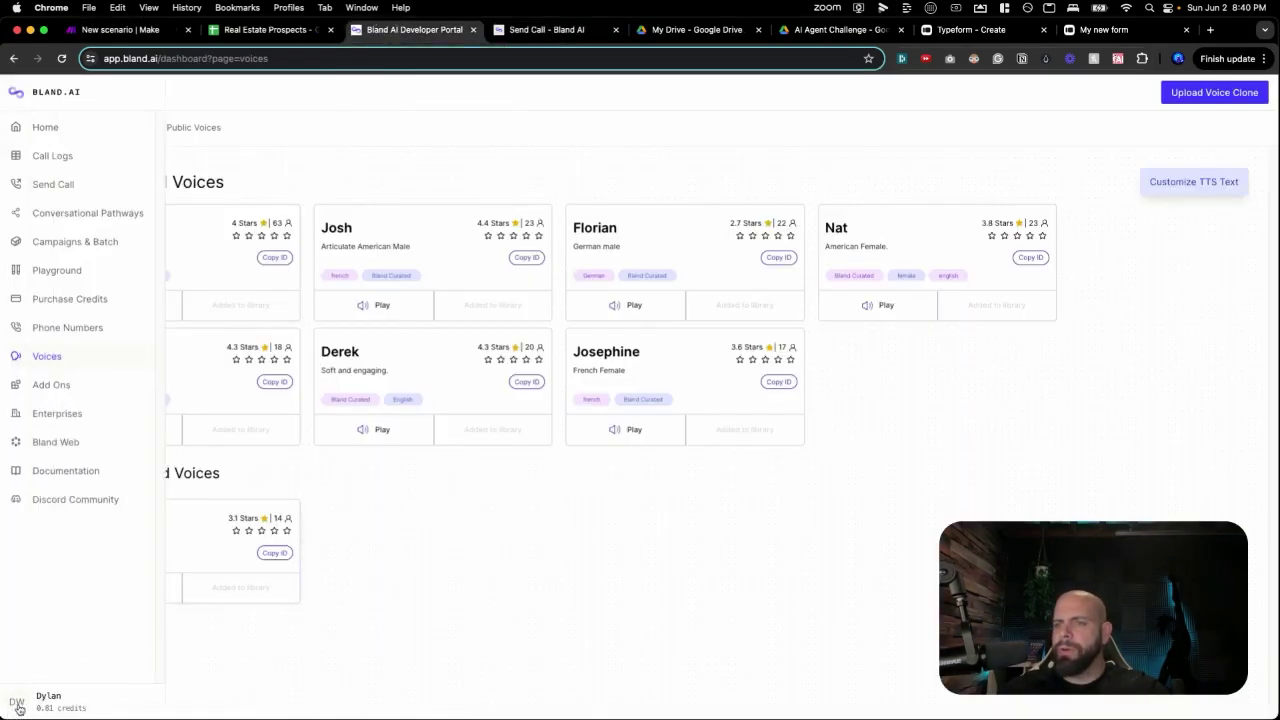
left_click(46, 706)
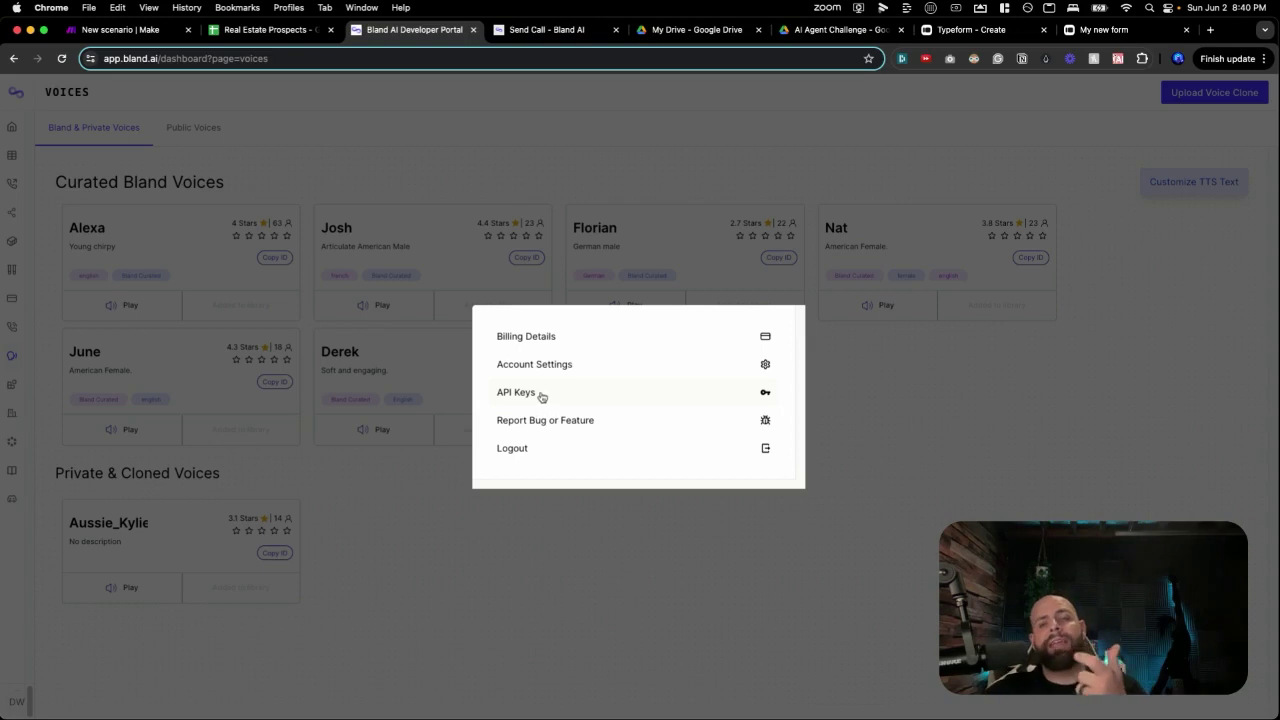
left_click(541, 396)
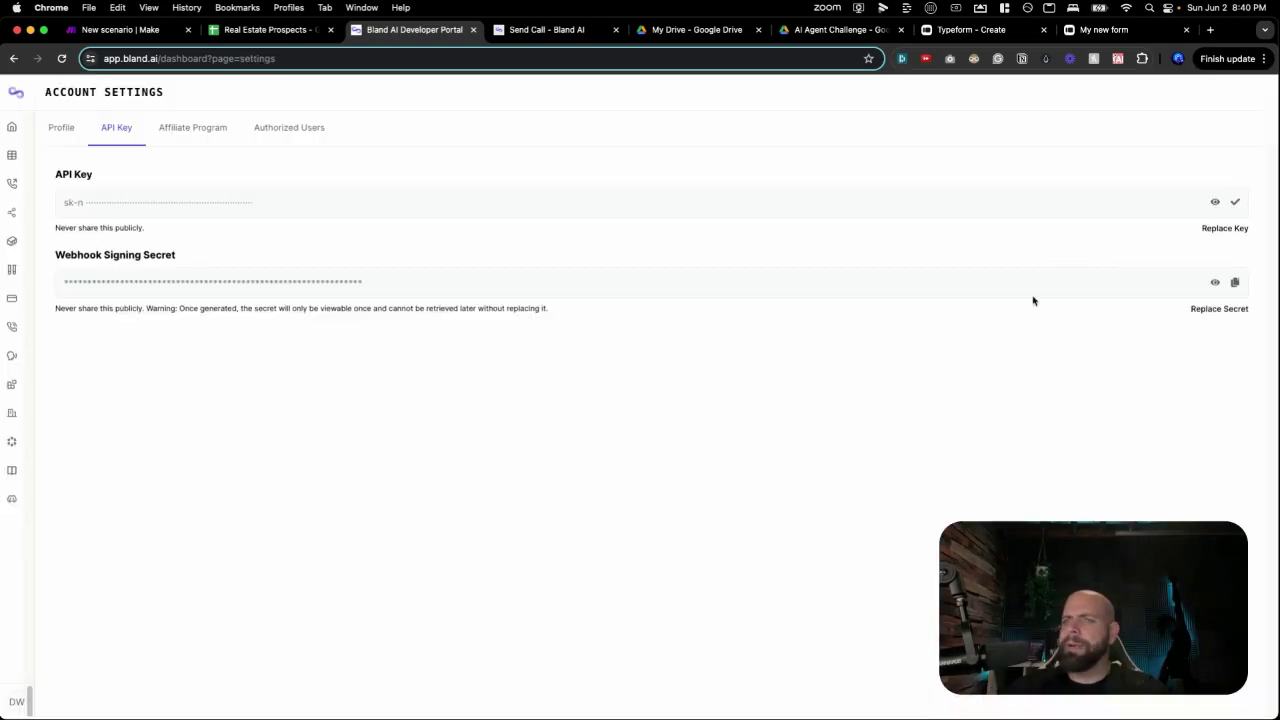
left_click(138, 35)
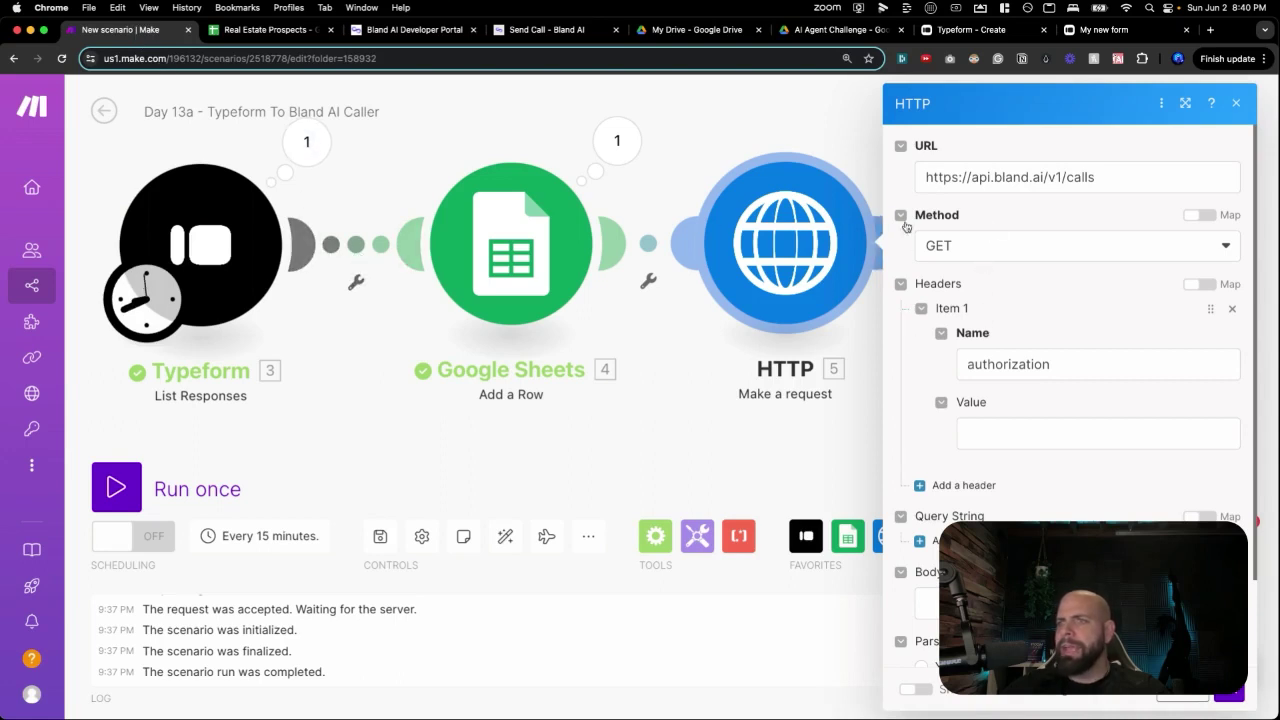
Set the request method to POST and paste the API key as the authorization header value.
left_click(990, 251)
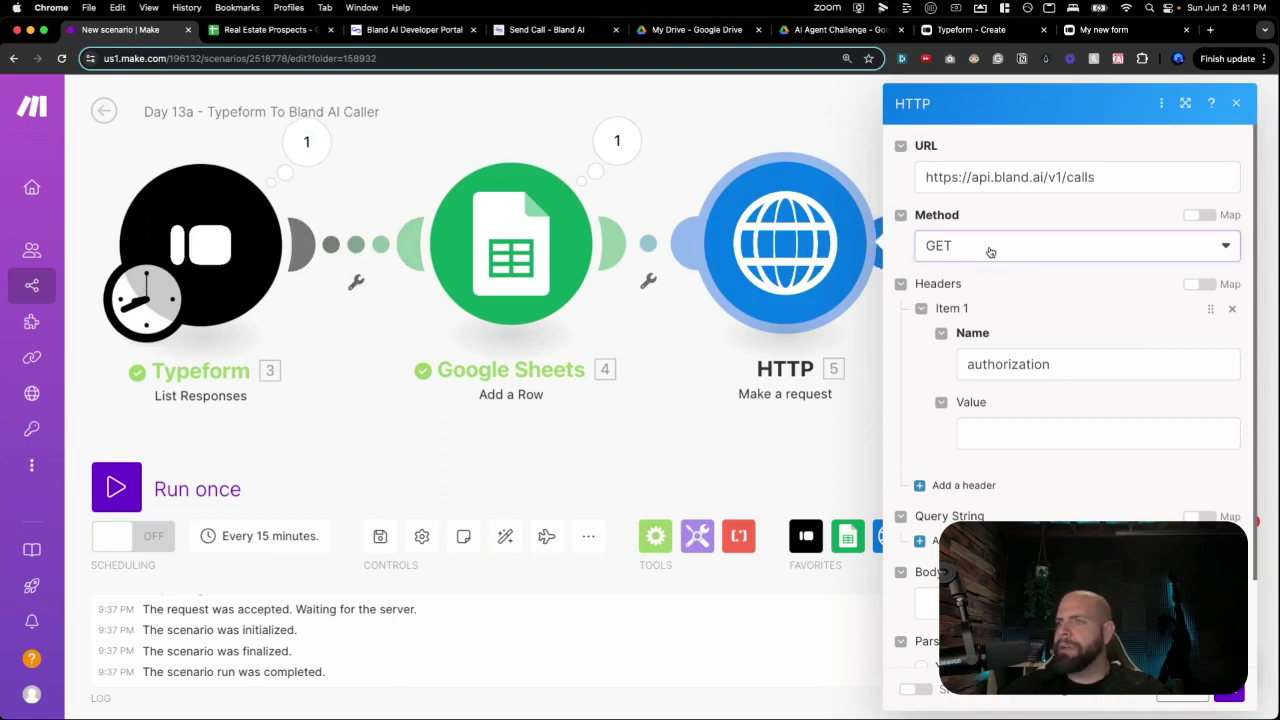
left_click(967, 332)
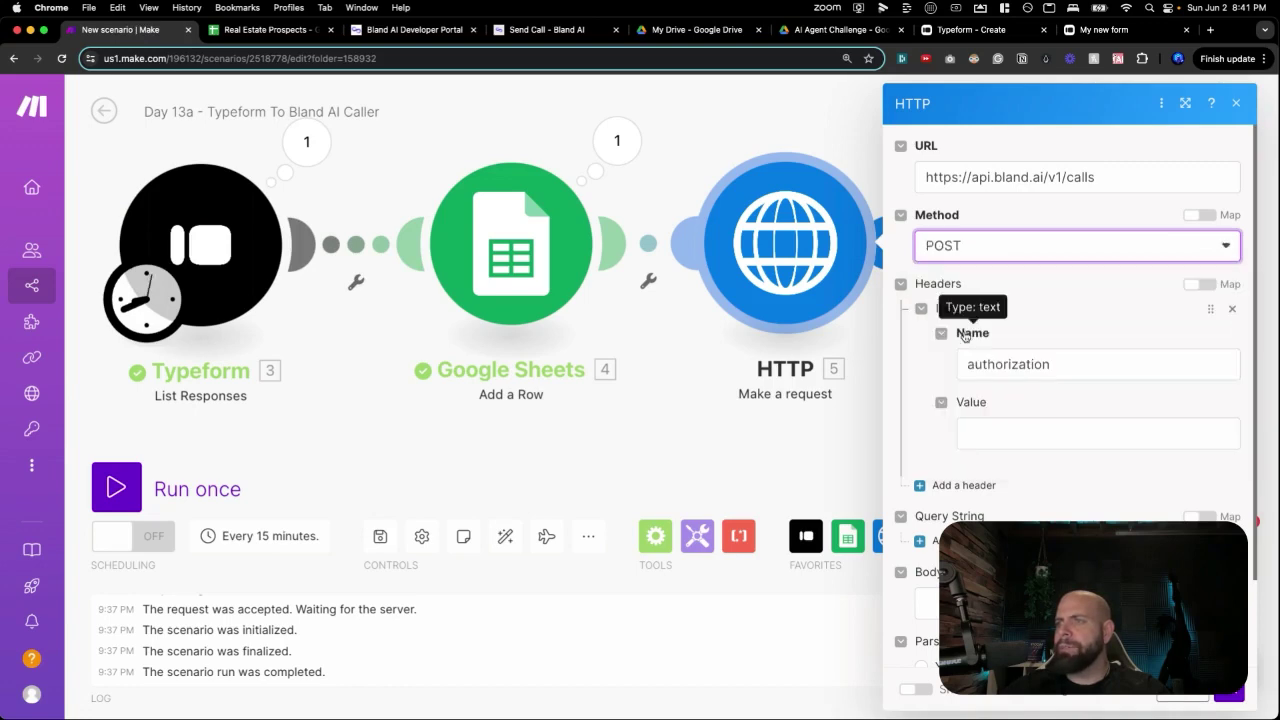
left_click(1034, 271)
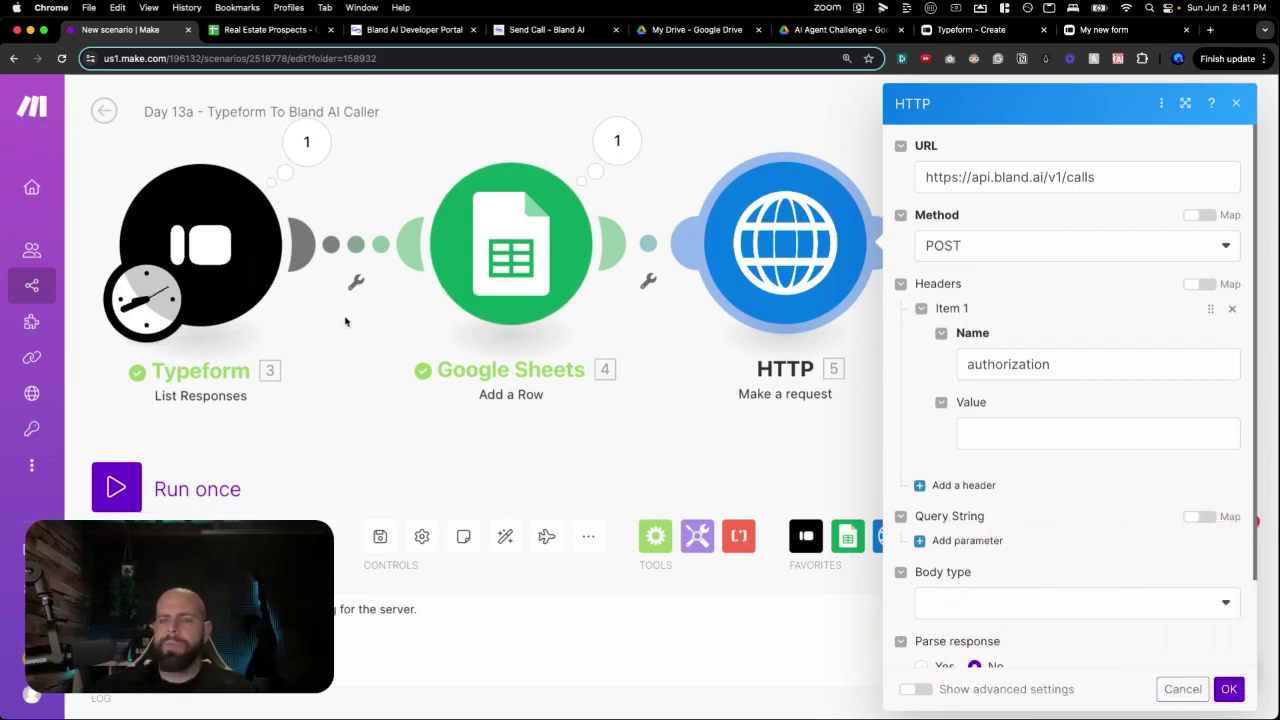
scroll(950, 345, "down", 2)
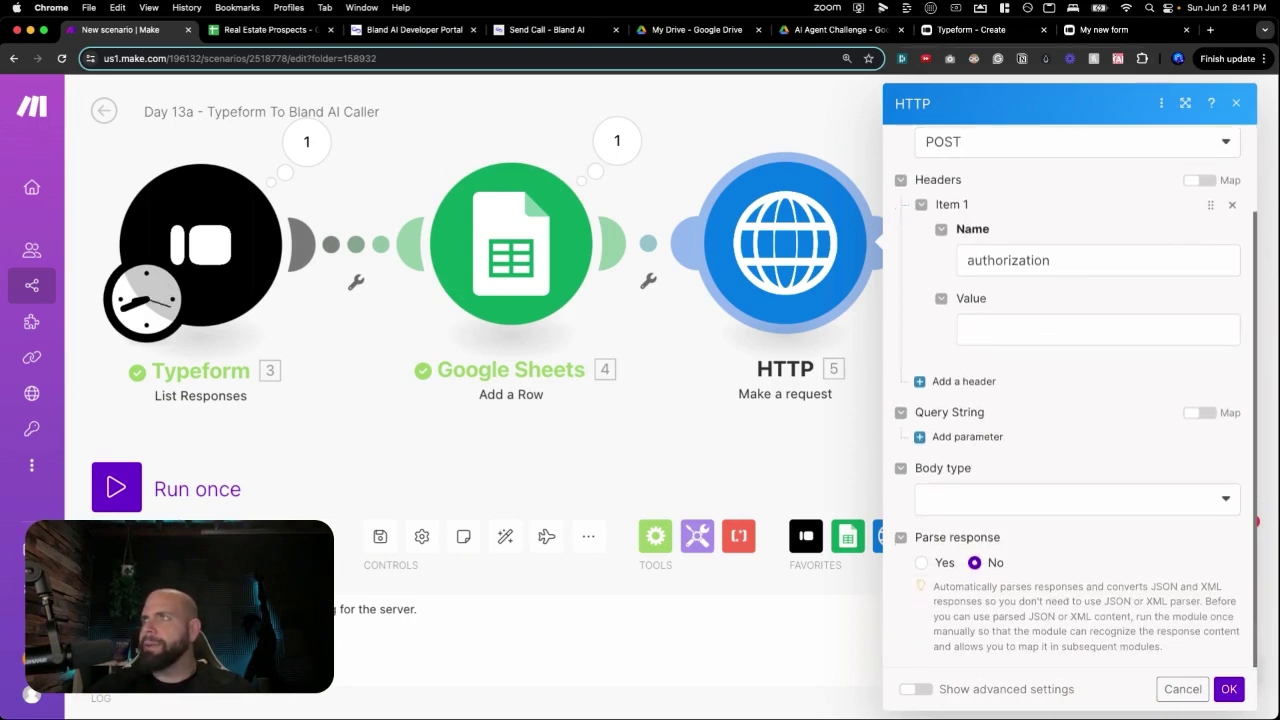
left_click(998, 320)
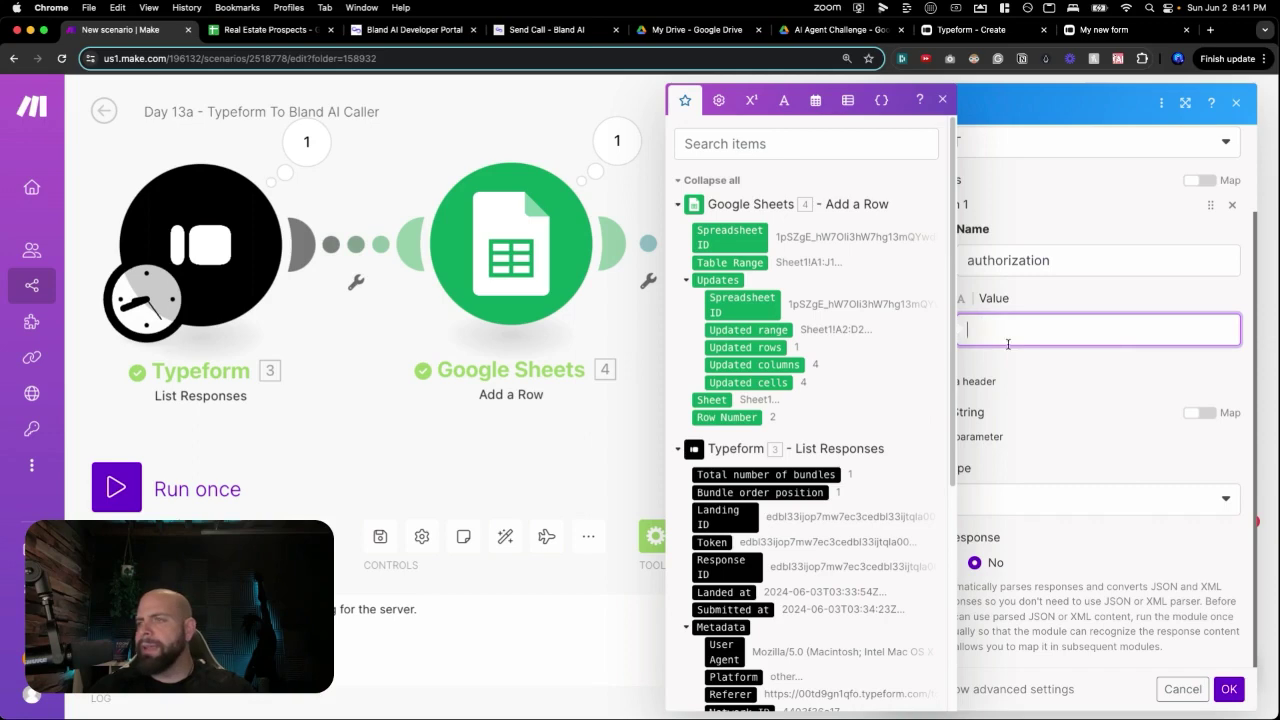
key("super+v")
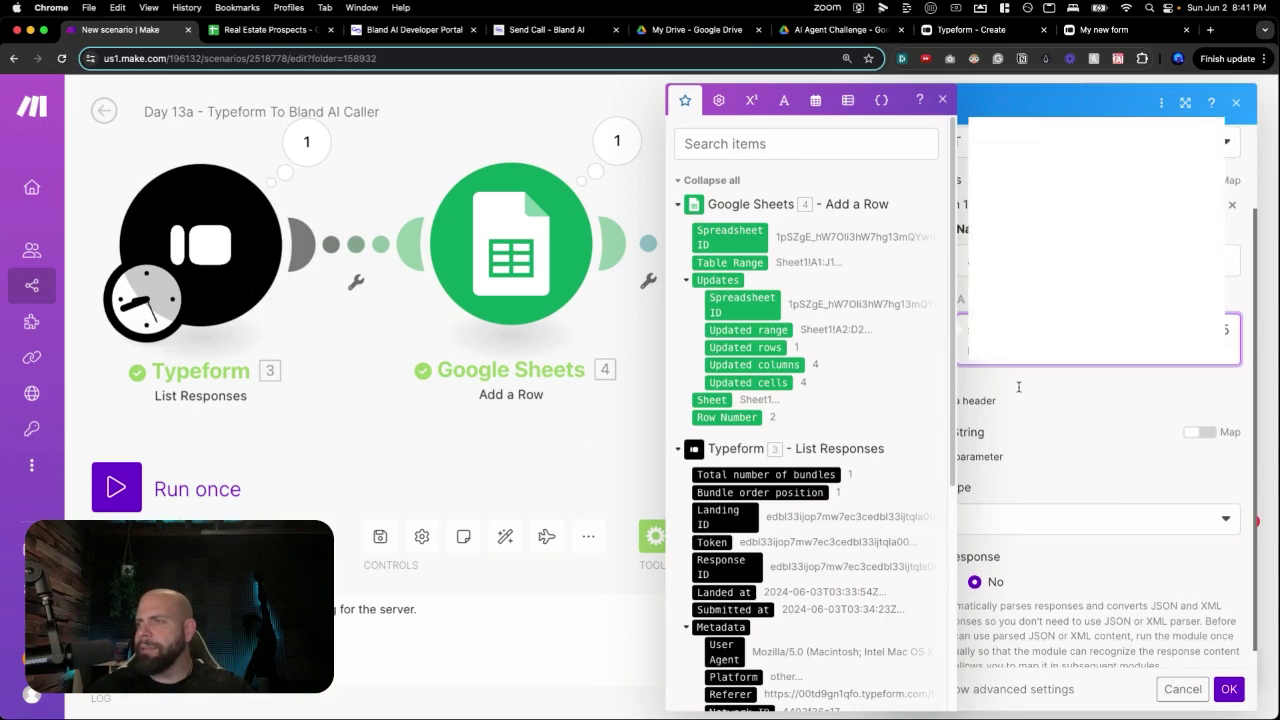
left_click(1018, 386)
Add a second request header and fill in its name and value fields.
scroll(1020, 380, "down", 1)
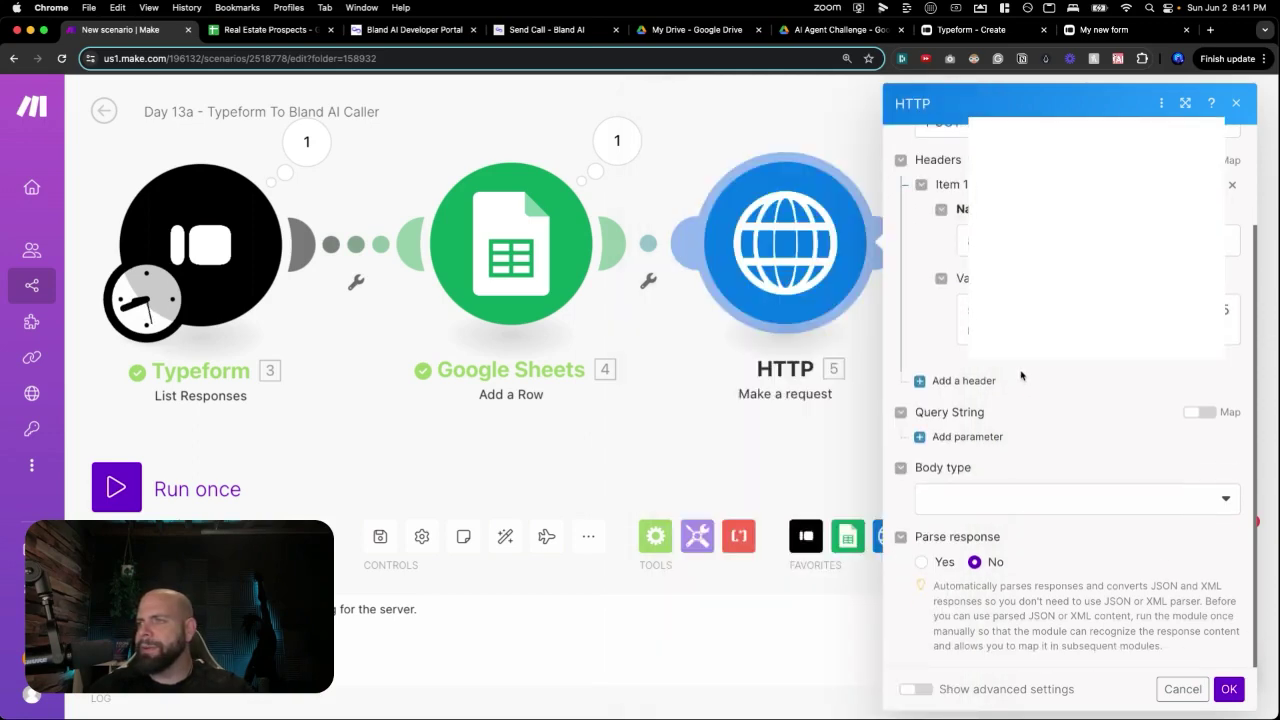
left_click(964, 381)
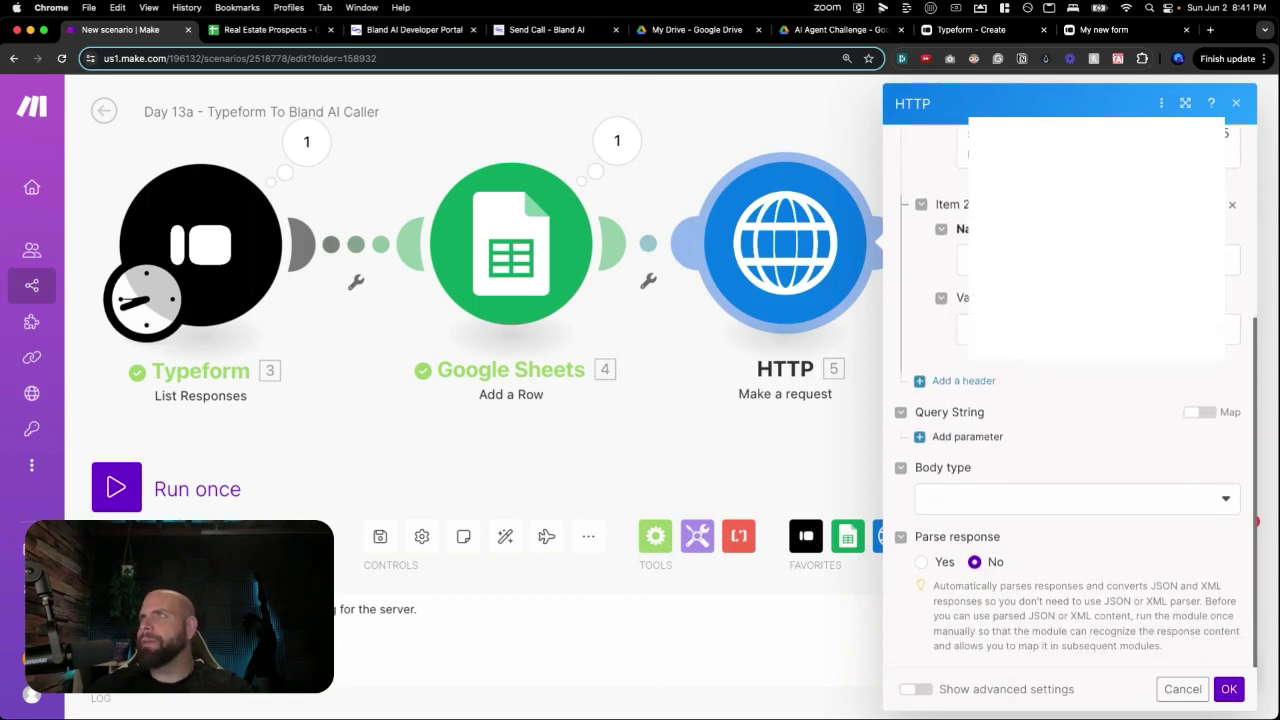
left_click(963, 260)
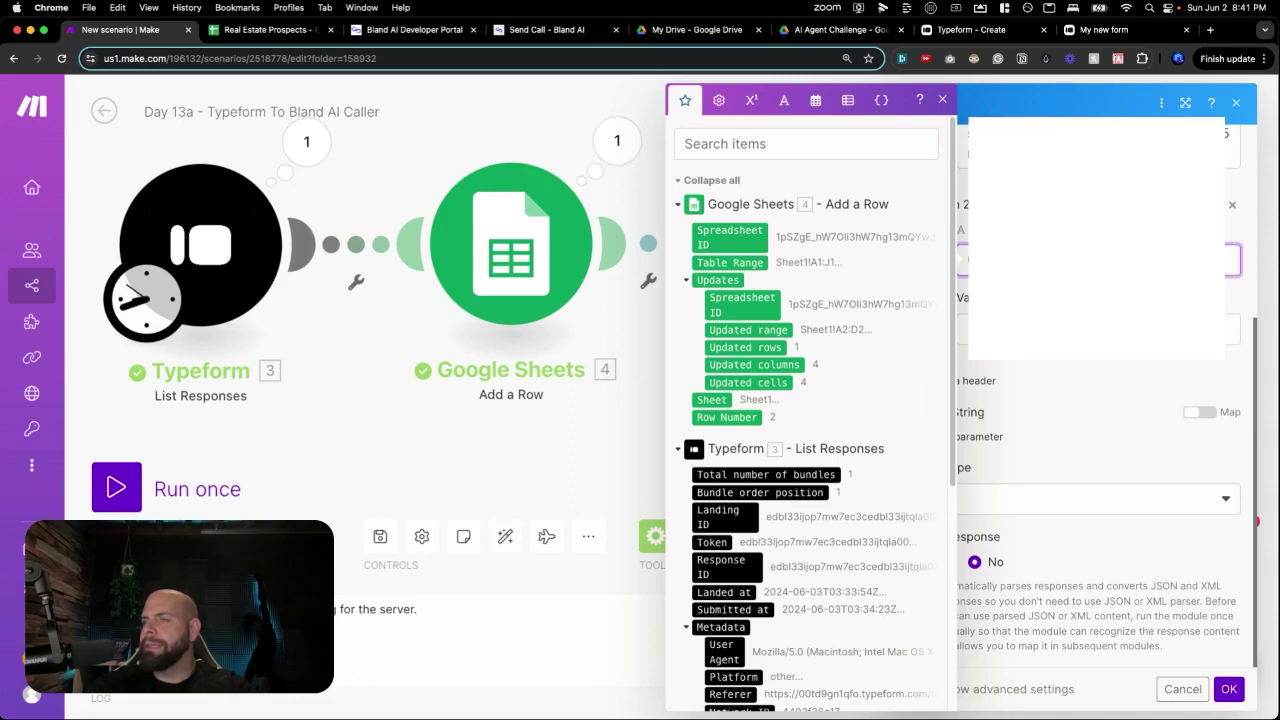
left_click(966, 330)
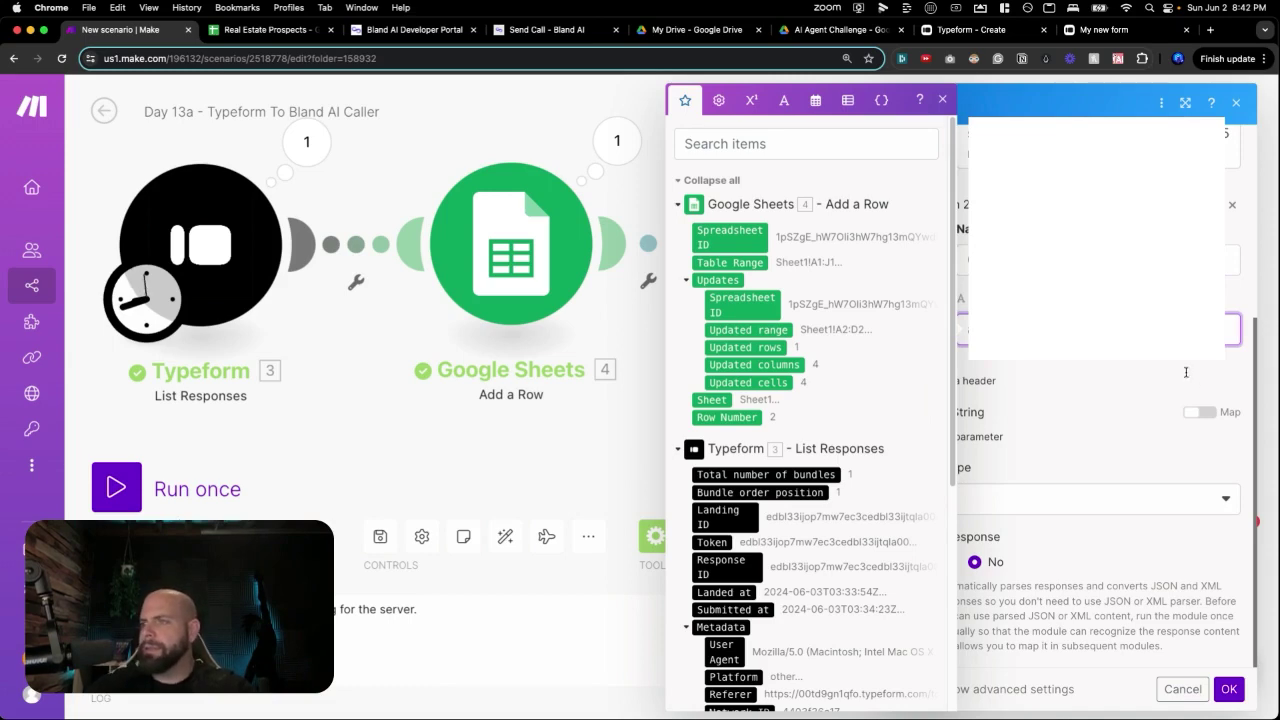
left_click(1138, 367)
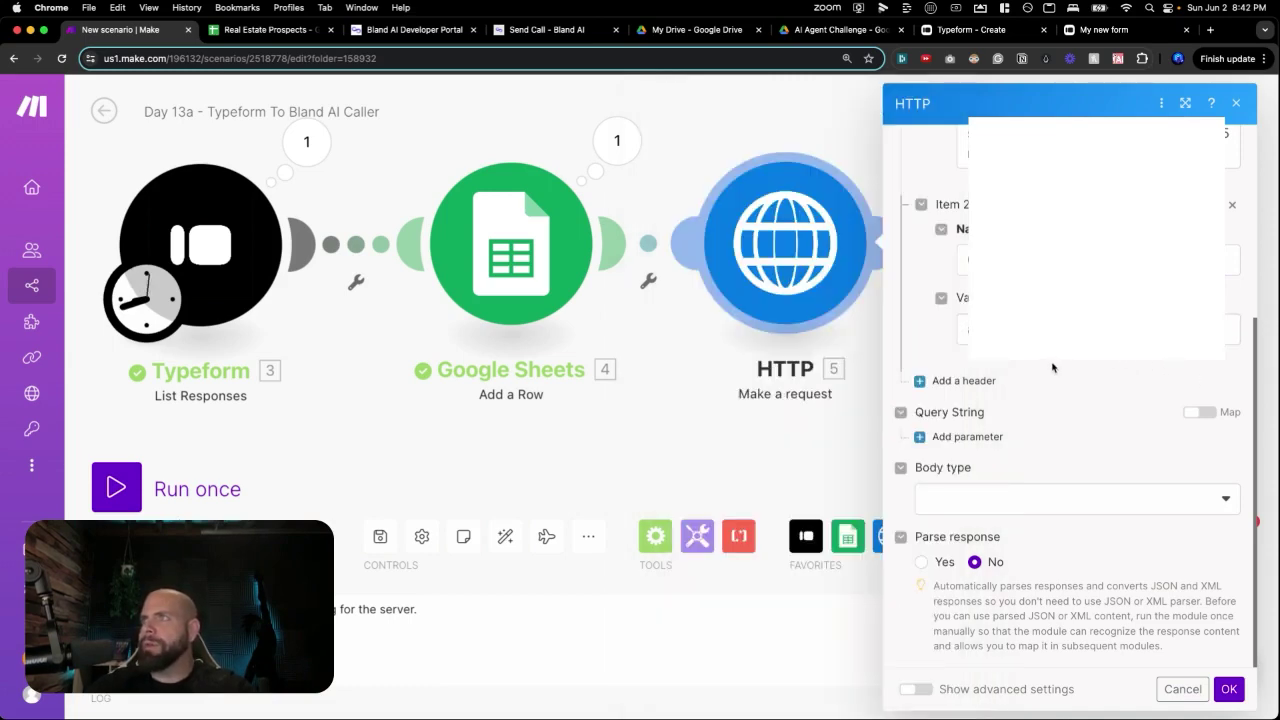
Choose Raw as the request body type and JSON (application/json) as its content type.
left_click(1035, 510)
left_click(1012, 520)
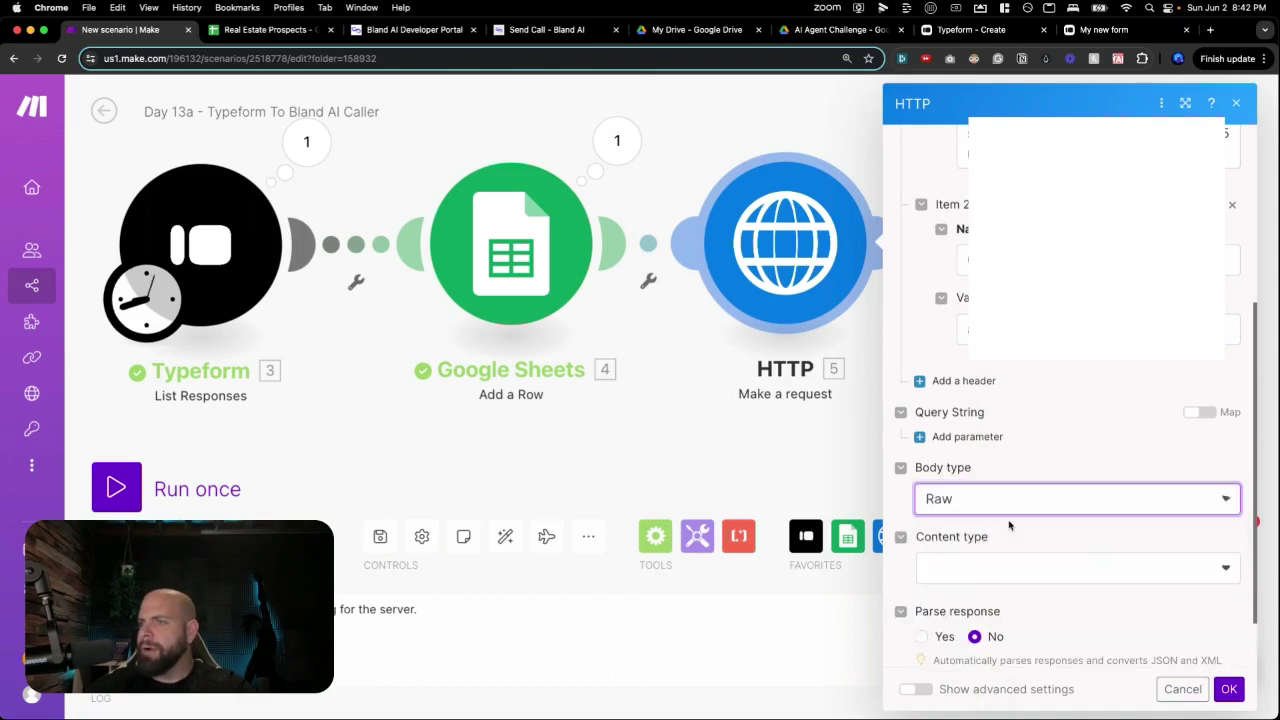
scroll(1028, 432, "down", 3)
scroll(1063, 439, "down", 1)
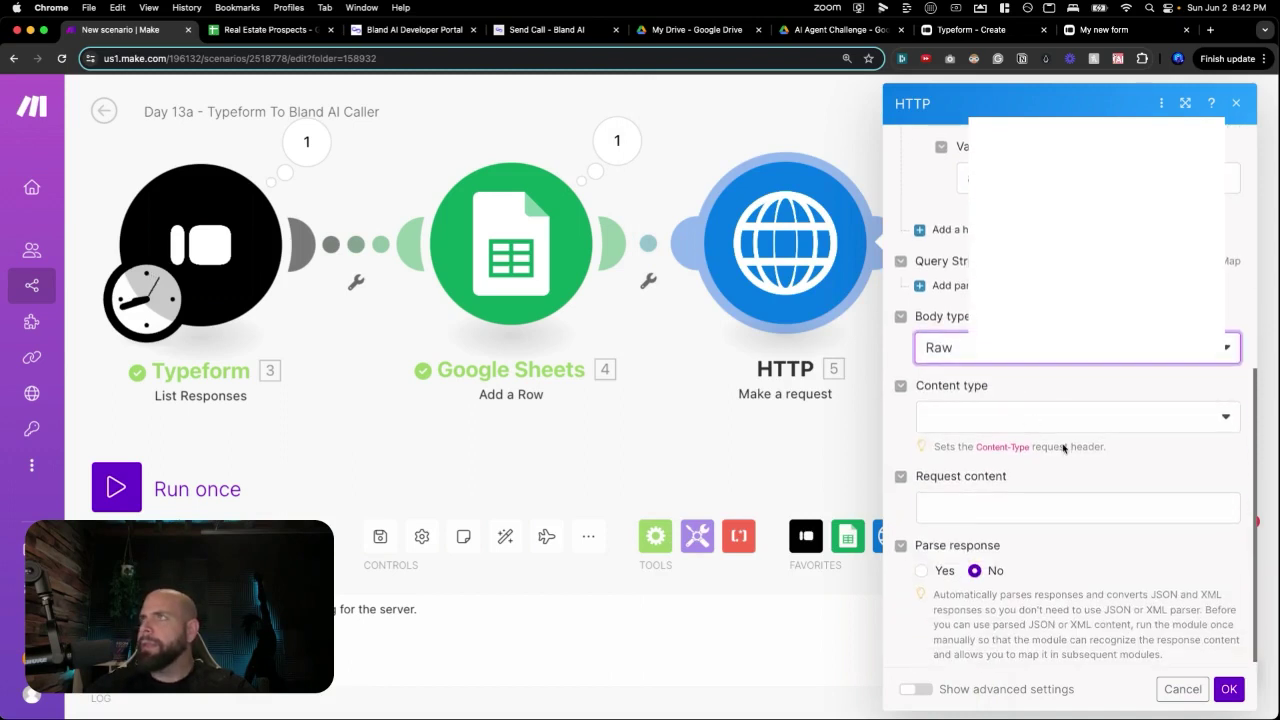
scroll(1053, 432, "down", 1)
left_click(1030, 416)
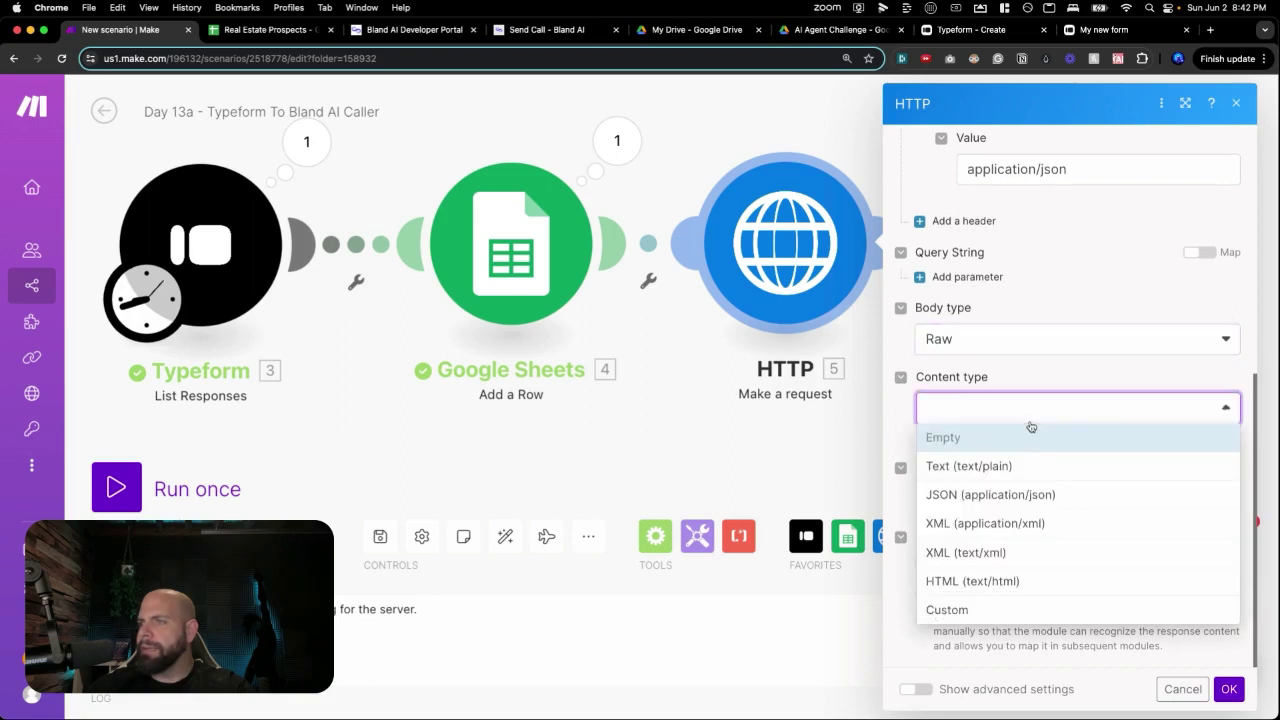
left_click(998, 500)
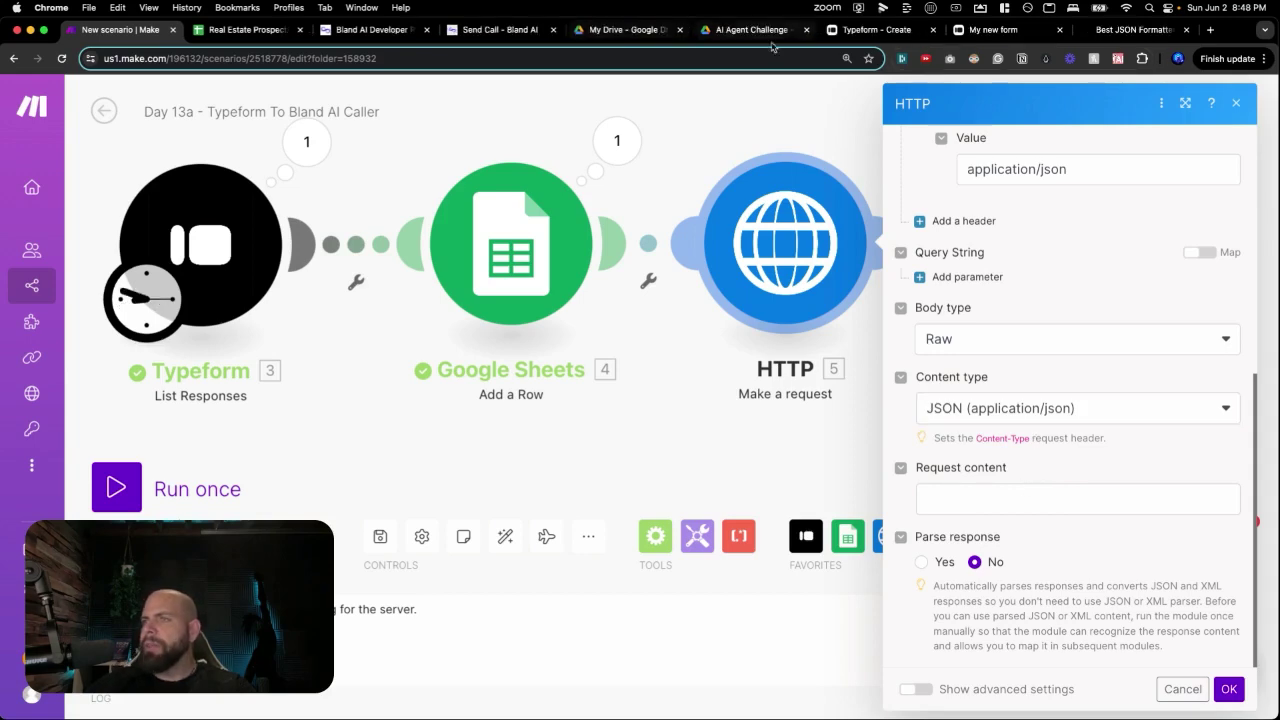
Paste the call-details JSON into JSON Formatter, beautify it, select the output, and return to Make.
left_click(1133, 29)
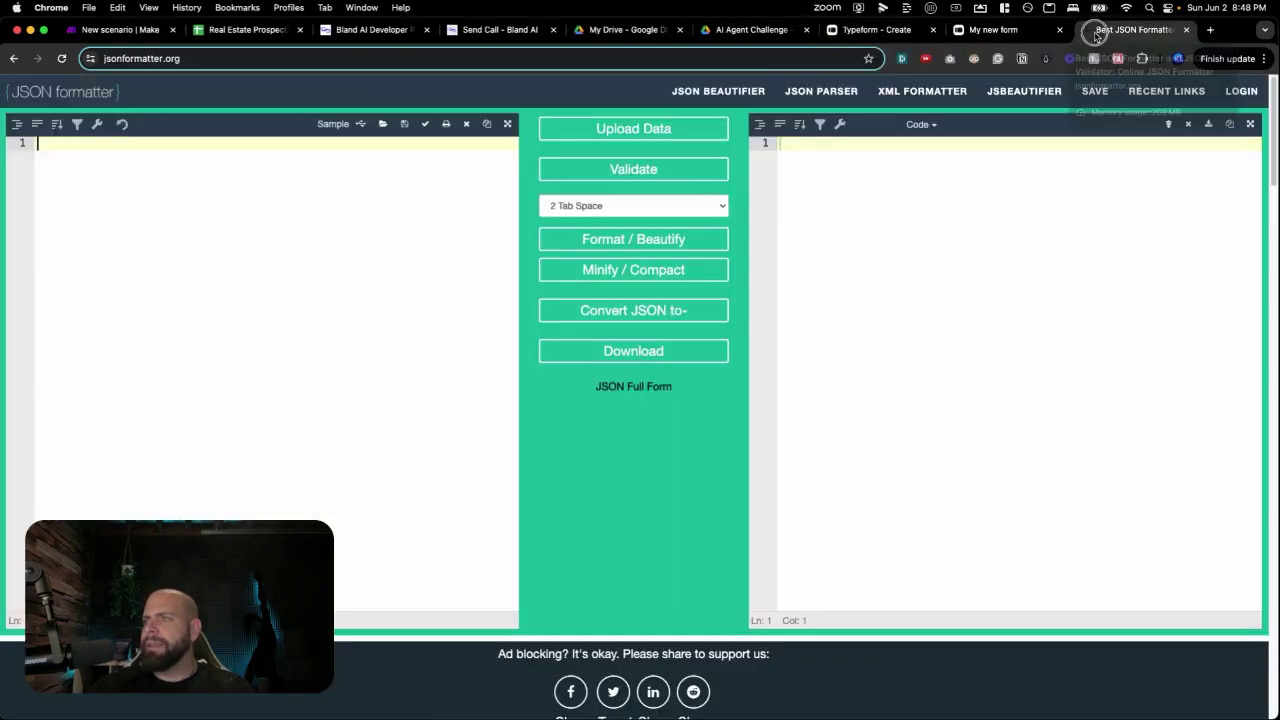
type("{   \"phone_number\":\"\",   \"task\": \"\",   \"voice\": \"\",   \"first_sentence\": \"\",   \"interruption_threshold\": \"180\",   \"voice_settings\": {     \"quality\": 2,     \"stability\": 0.68,     \"similarity\": 0.9,     \"speed\": 0.85   },   \"webhook\": \"\",   \"metadata\": {     \"Email\": \"\",     \"RowNumber\": \"\",     \"Name\": \"\"   } }")
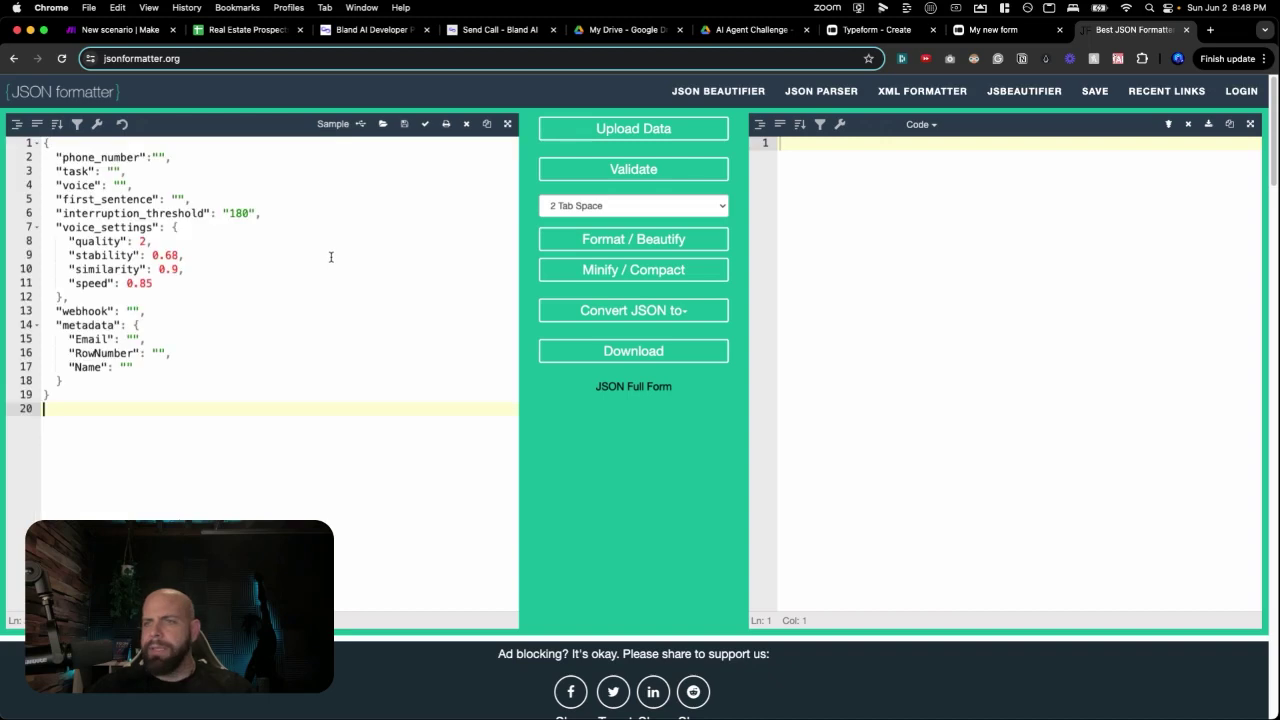
left_click(590, 239)
left_click_drag(802, 388, 778, 160)
key("super+c")
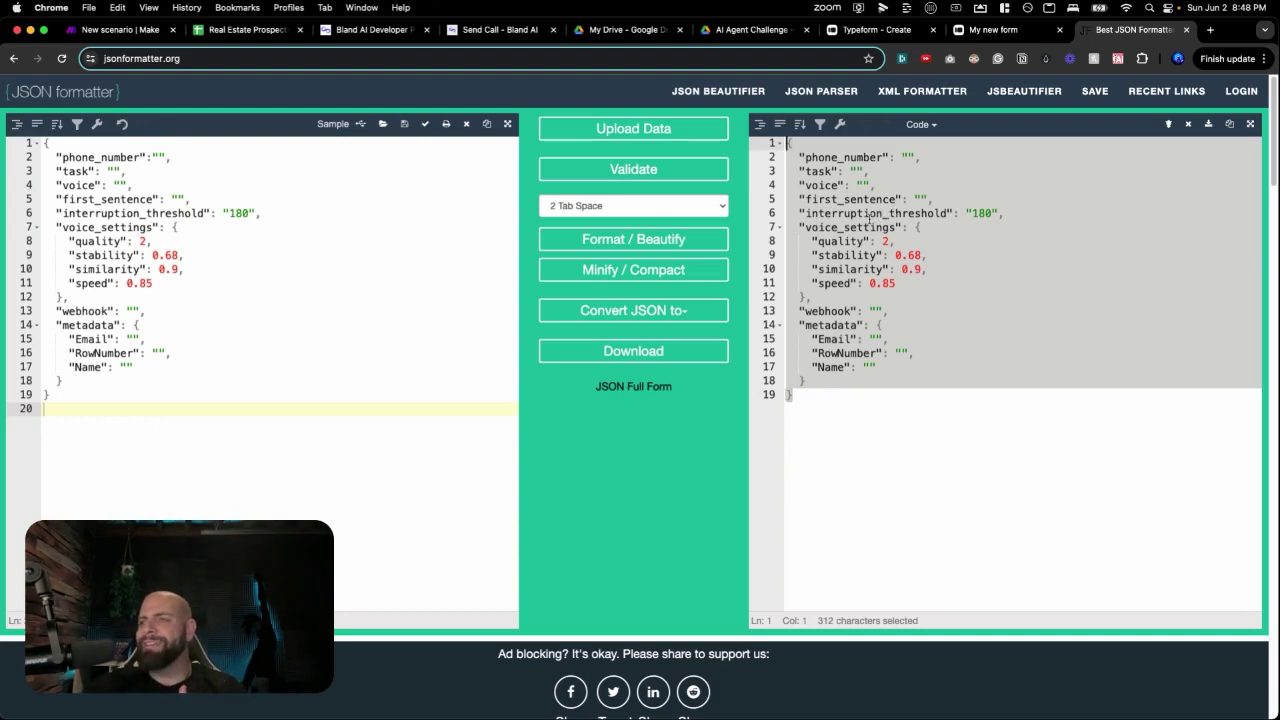
left_click(835, 241)
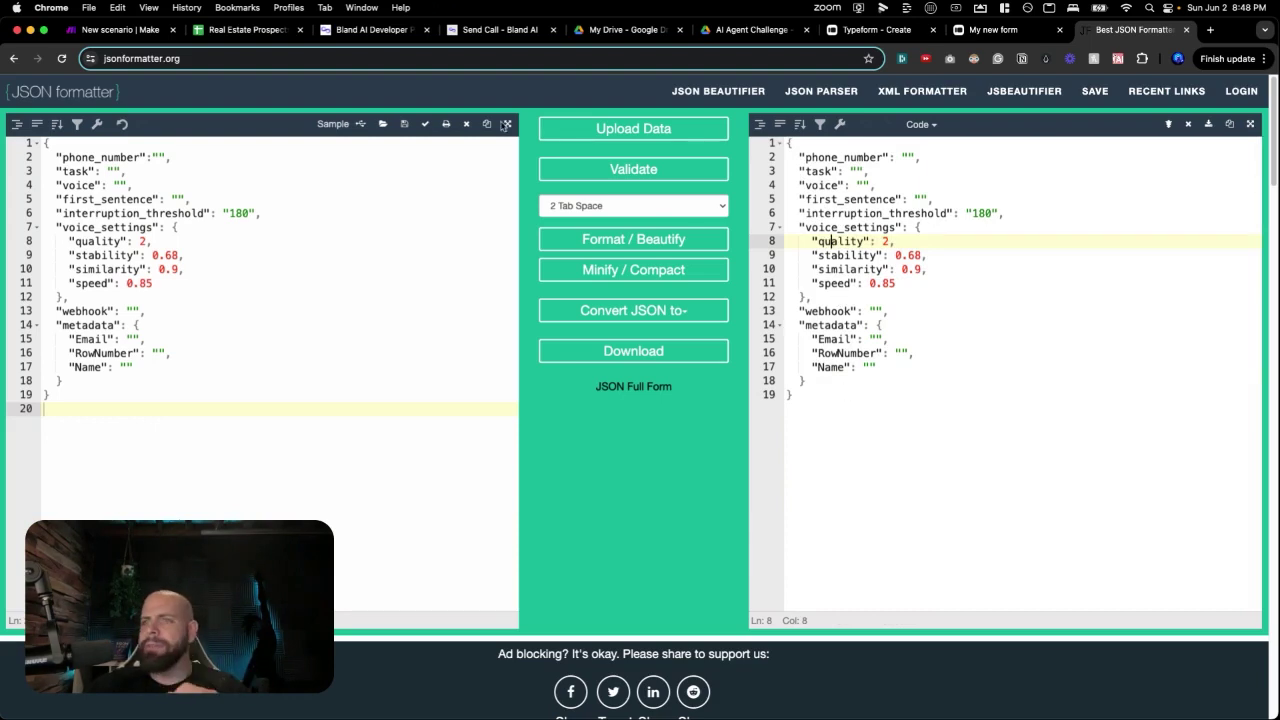
left_click(112, 30)
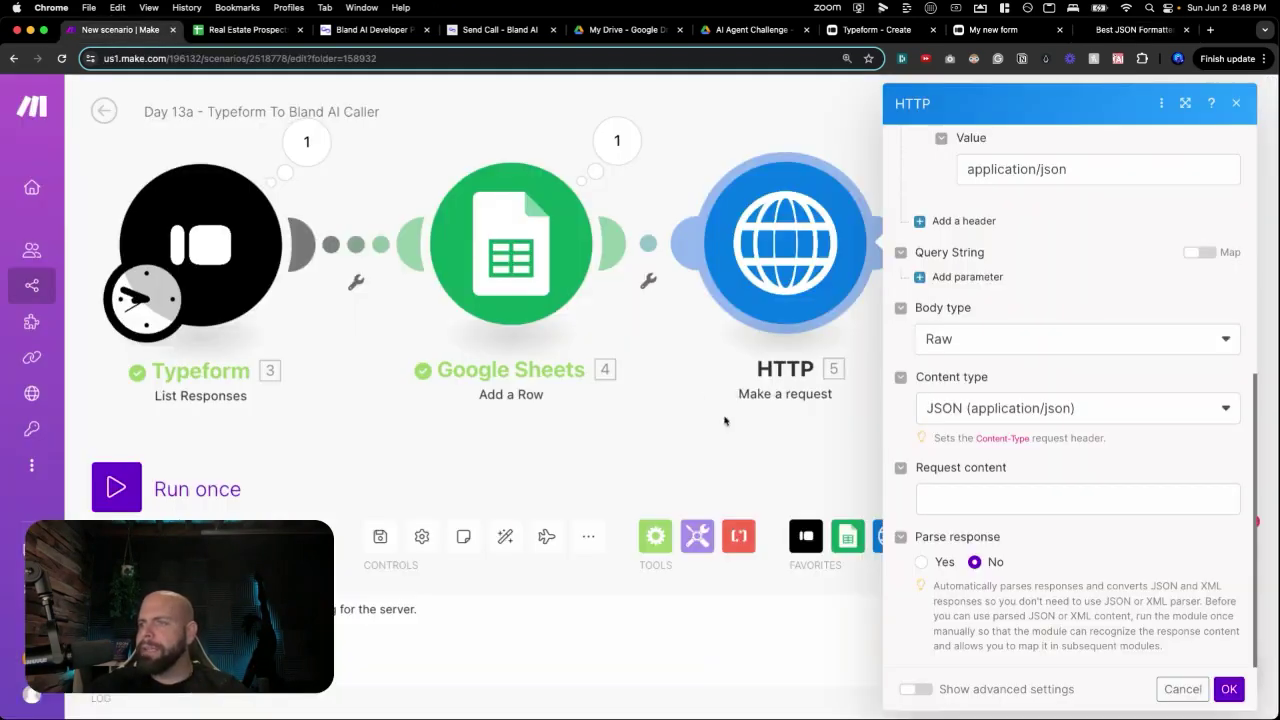
Paste the Bland AI call JSON body into the Request content field.
left_click(939, 496)
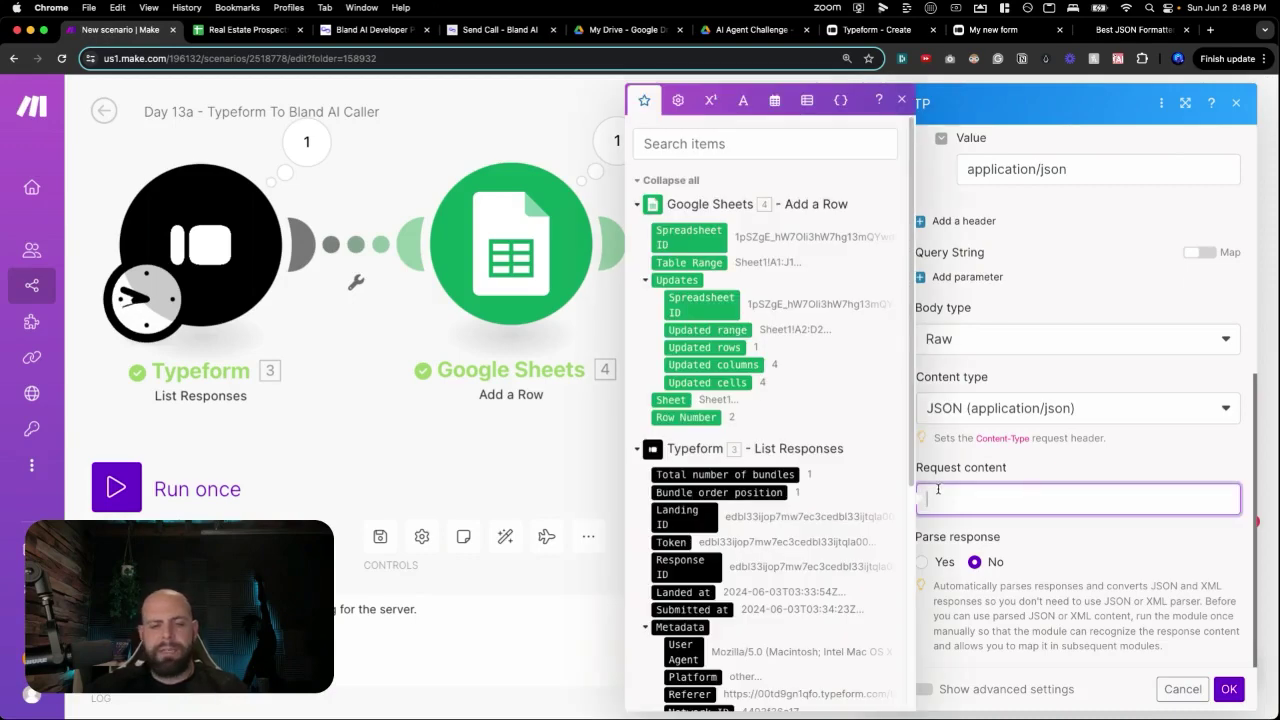
key("super+v")
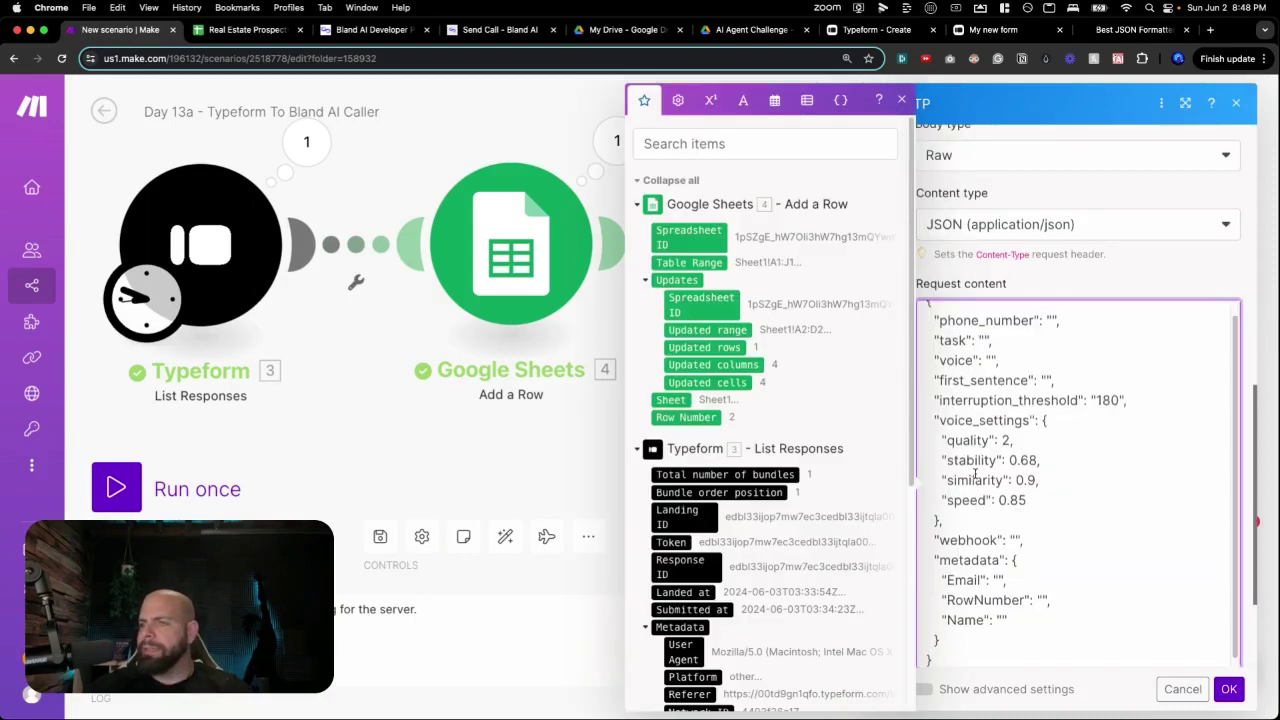
scroll(972, 478, "up", 1)
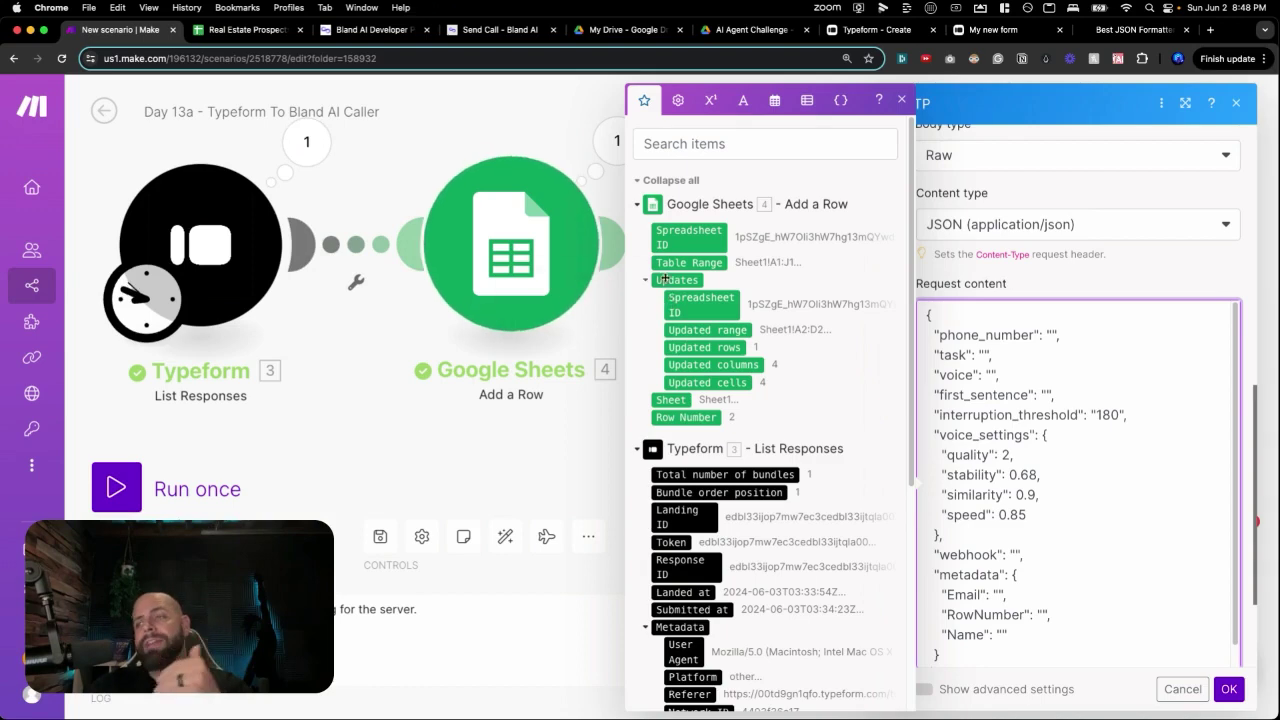
Map the Typeform phone answer into the phone_number value.
left_click(1051, 336)
left_click(1052, 336)
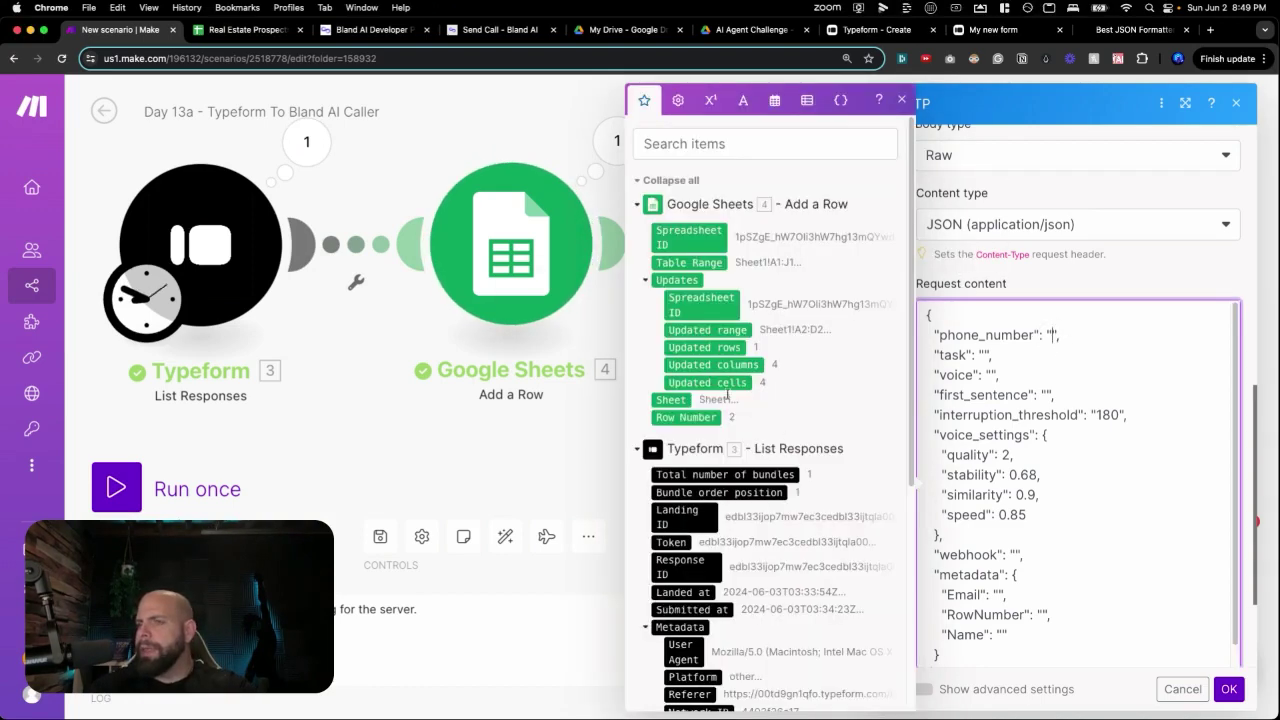
scroll(708, 400, "down", 2)
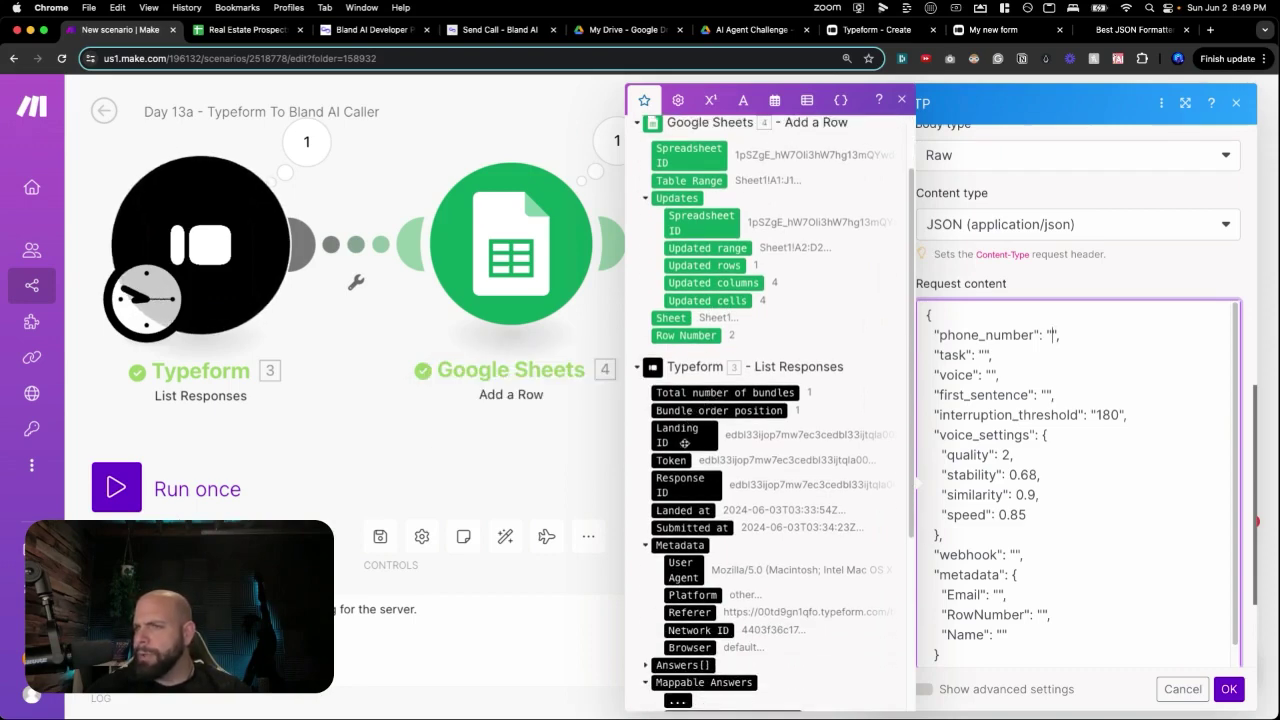
scroll(690, 484, "down", 1)
scroll(690, 484, "down", 6)
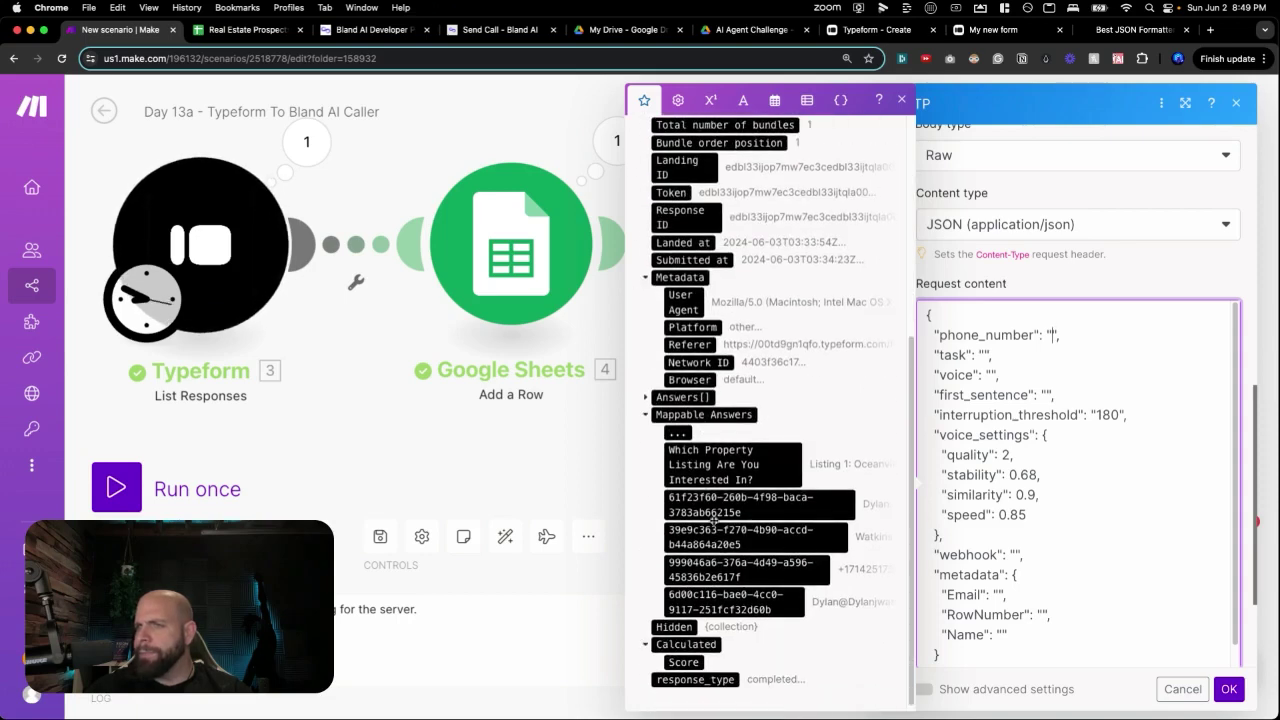
left_click(771, 570)
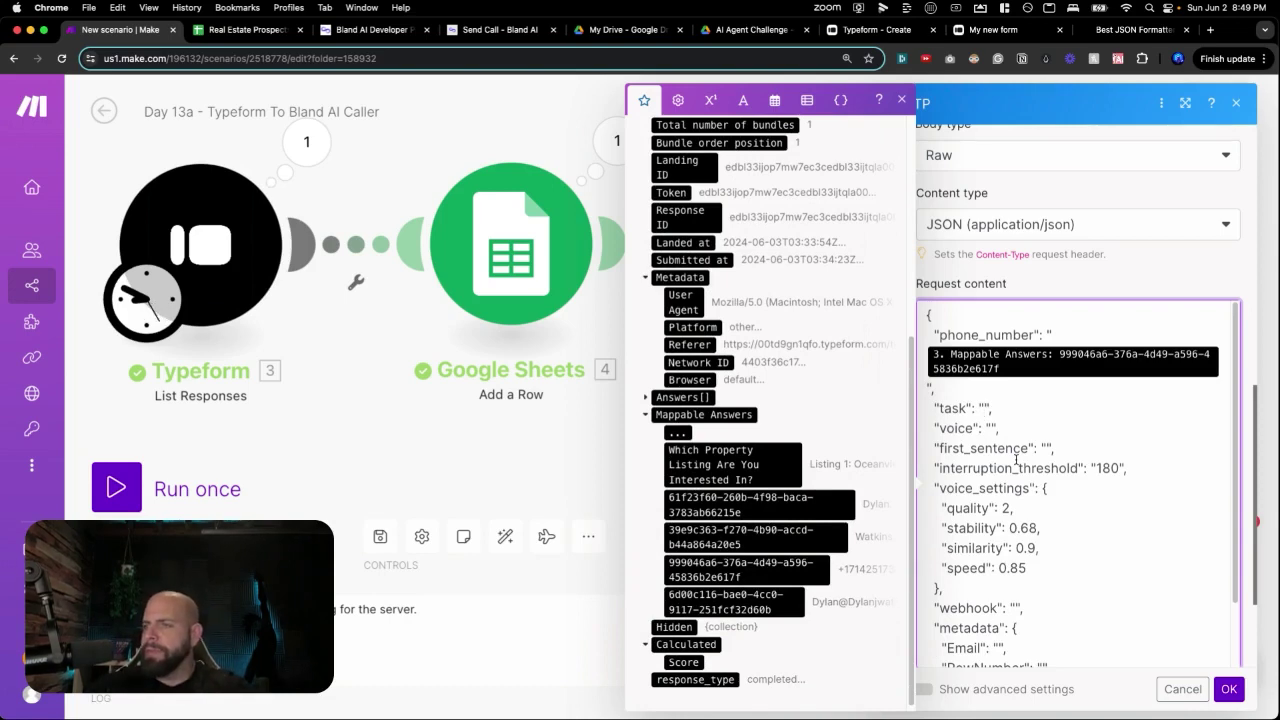
Type the task prompt beginning 'You are Alexa, an AI real estate assistant' for the follow-up call.
type("You a")
type("re Alexa, an ")
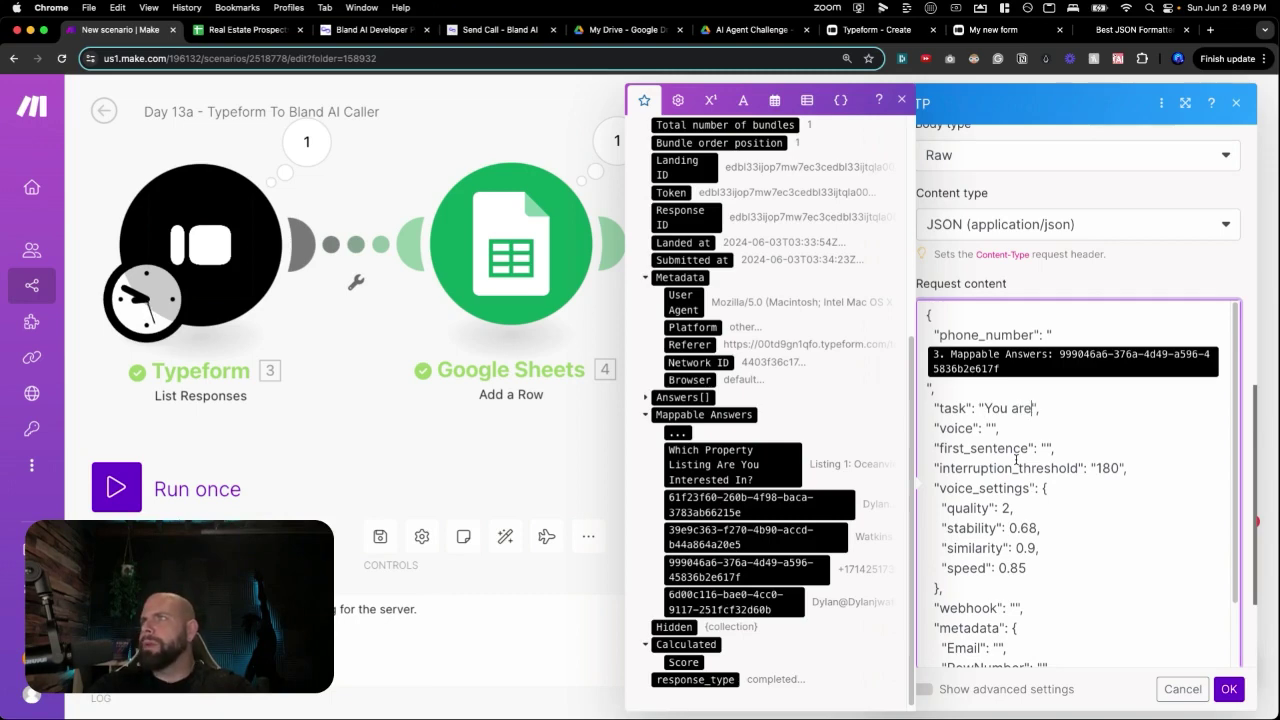
type("AI real estate assistan")
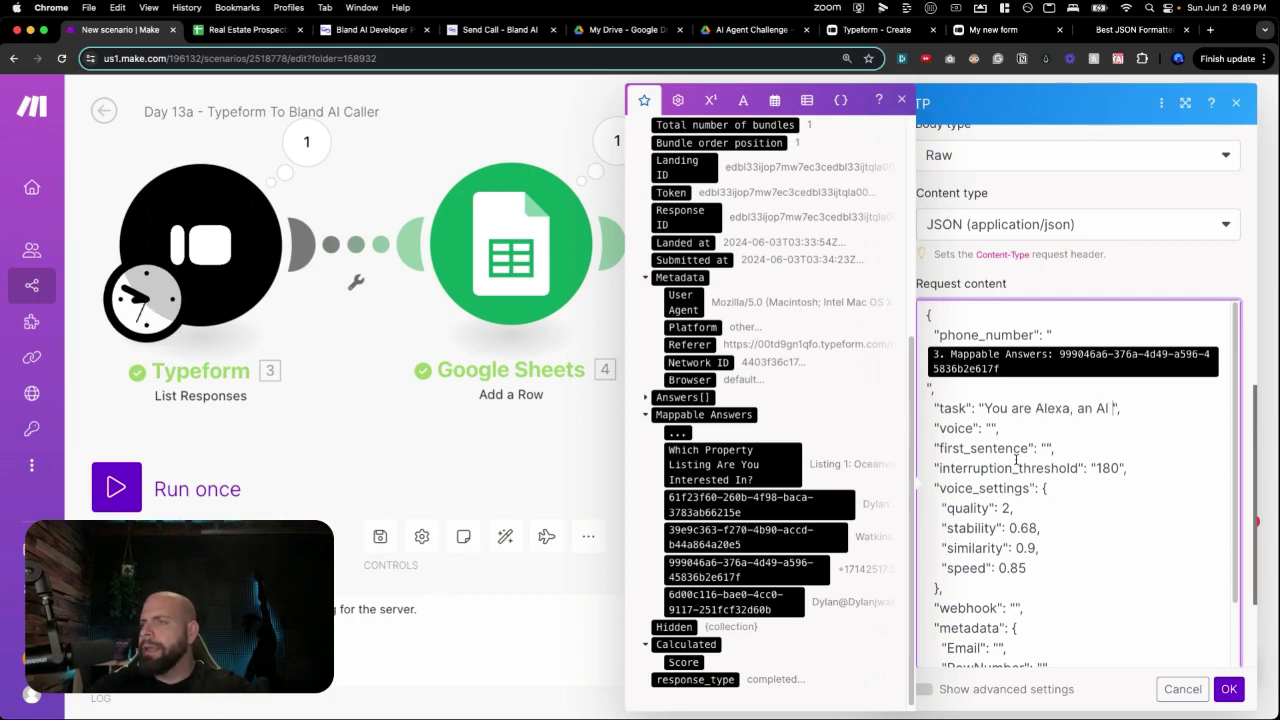
type("t. Start the call ")
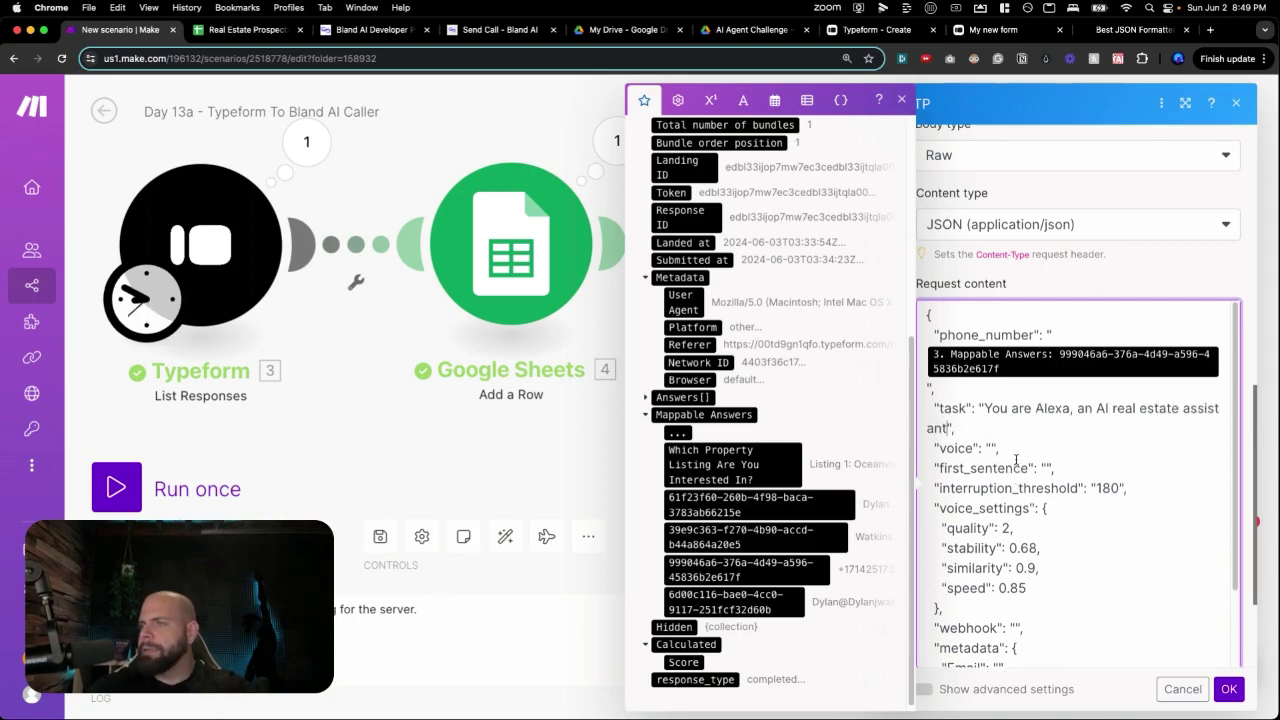
type("by greeting the")
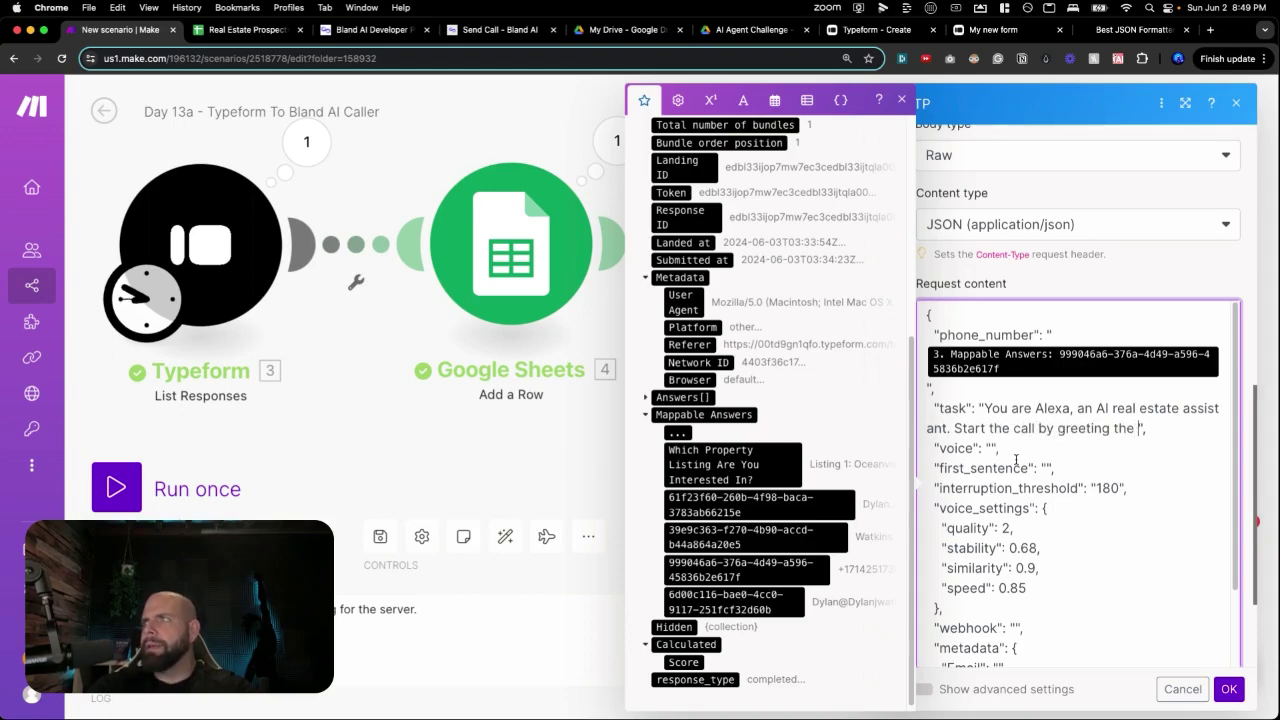
type(" pro")
type("spect and introdu")
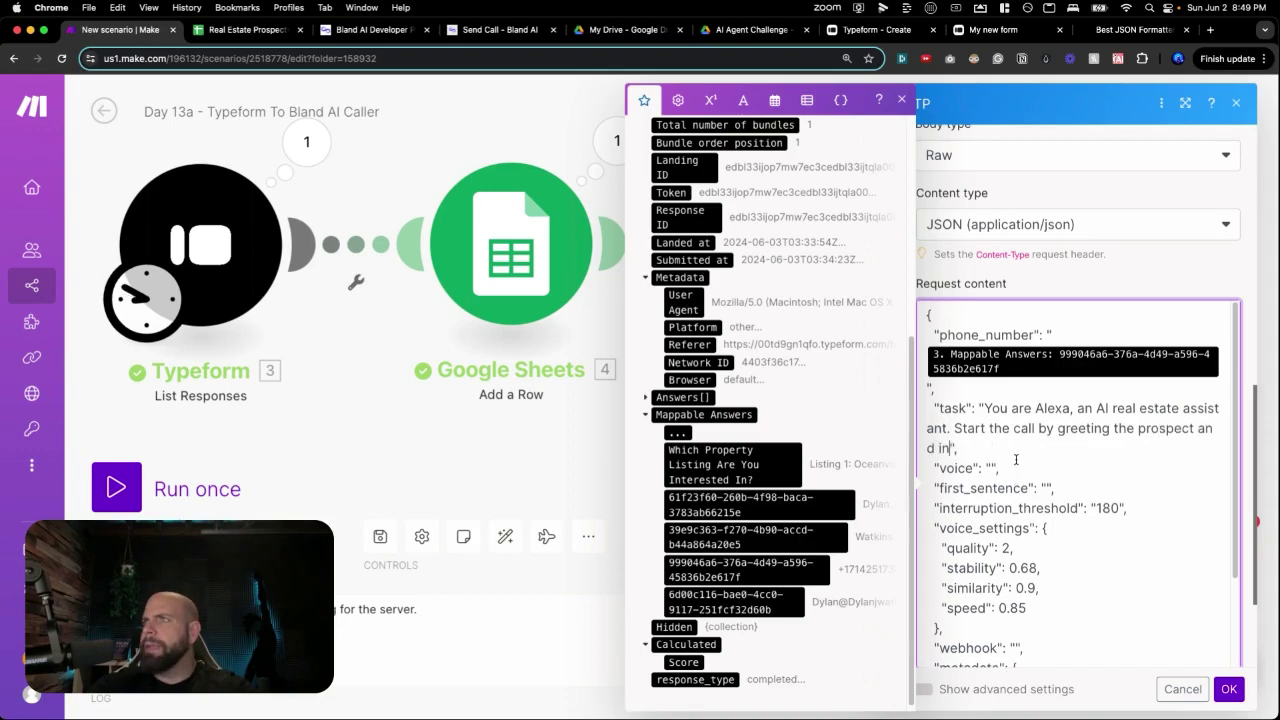
type("cing yourself. ")
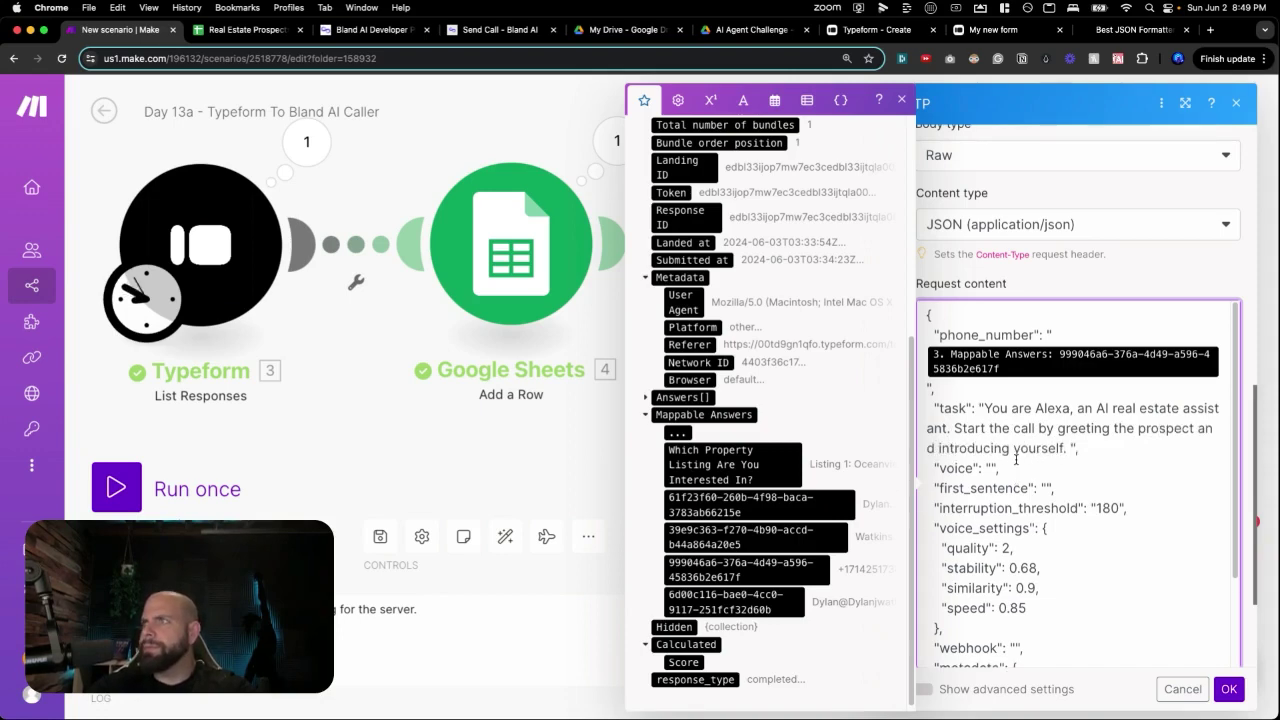
type("Mention that you're fol")
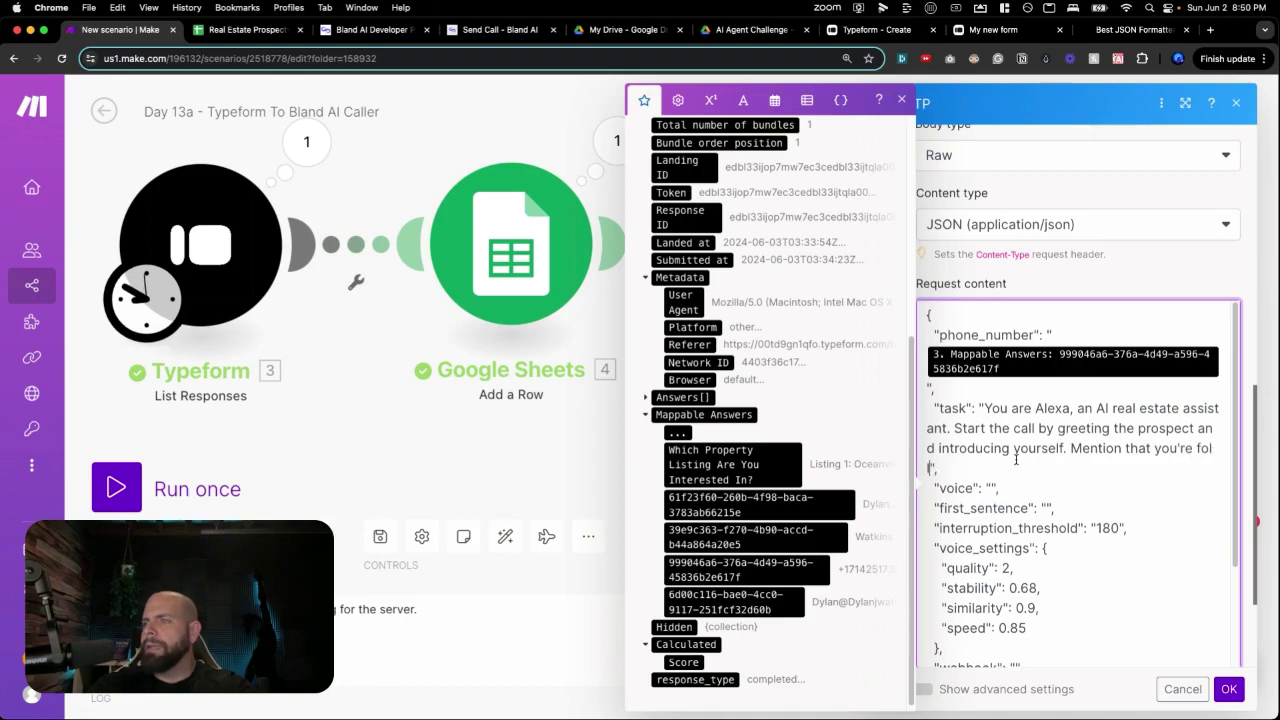
type("lowing up on")
type(" the information")
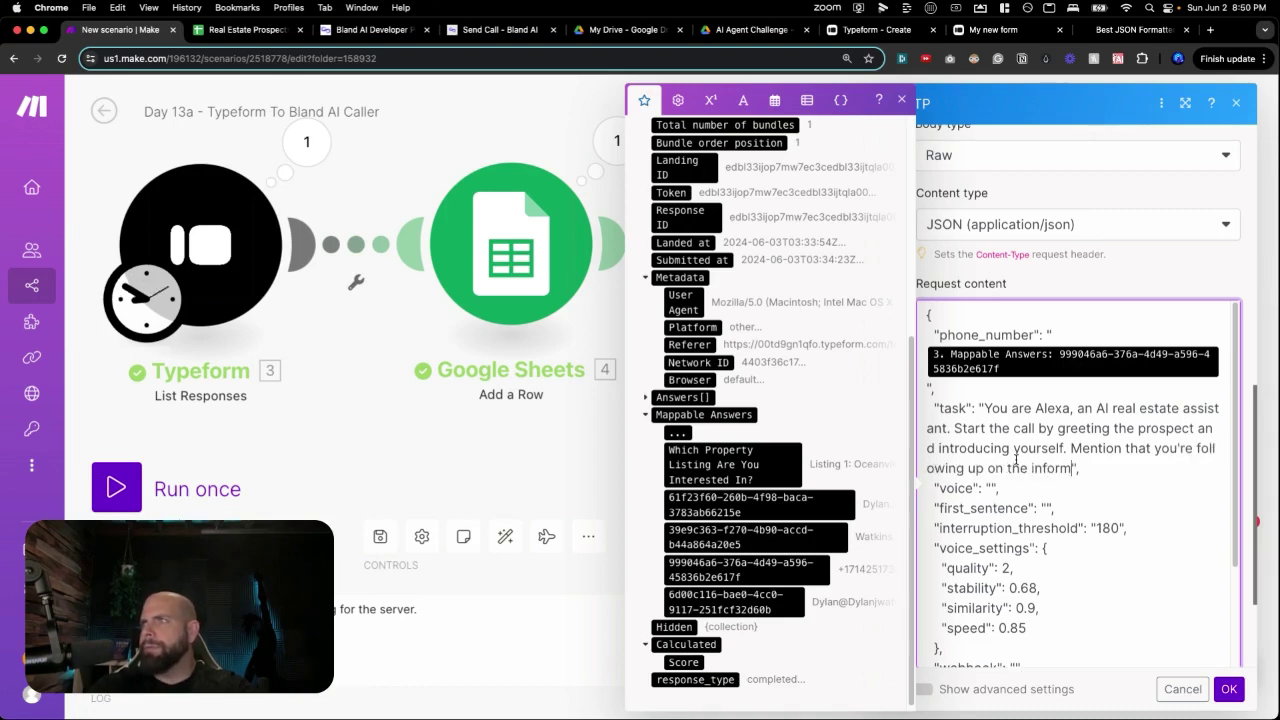
type(" they submit")
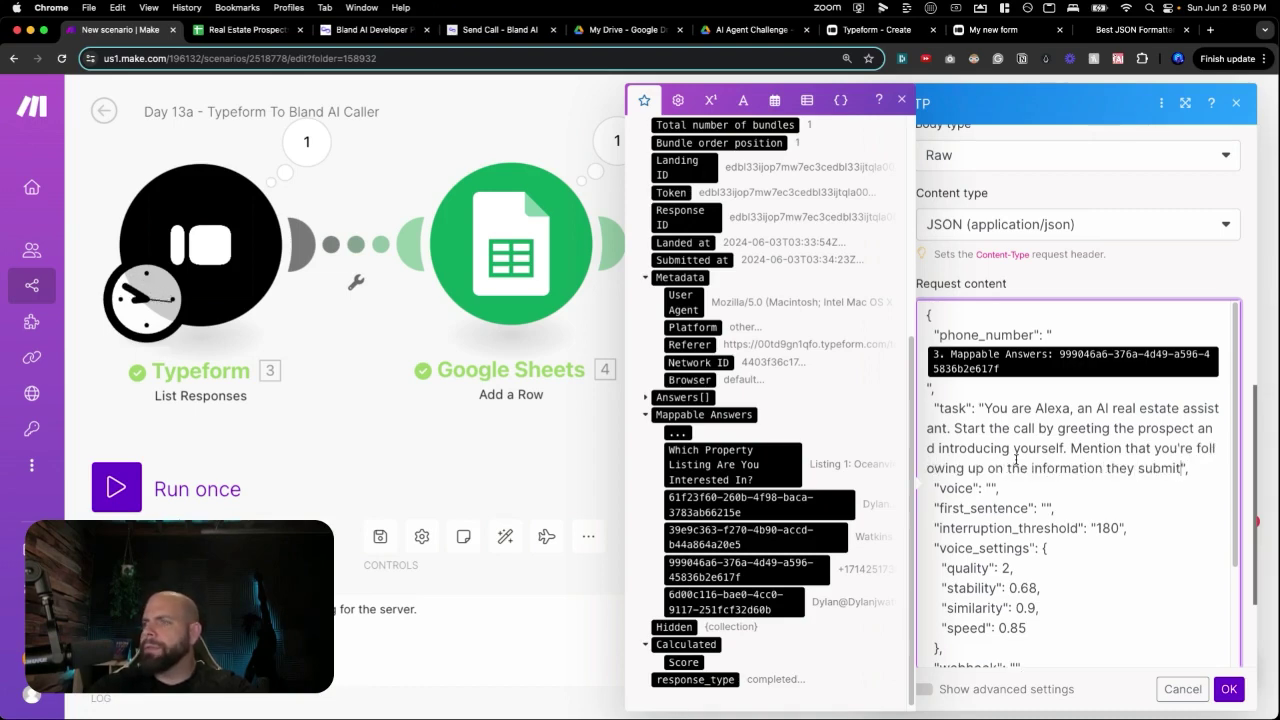
type("ted in our ")
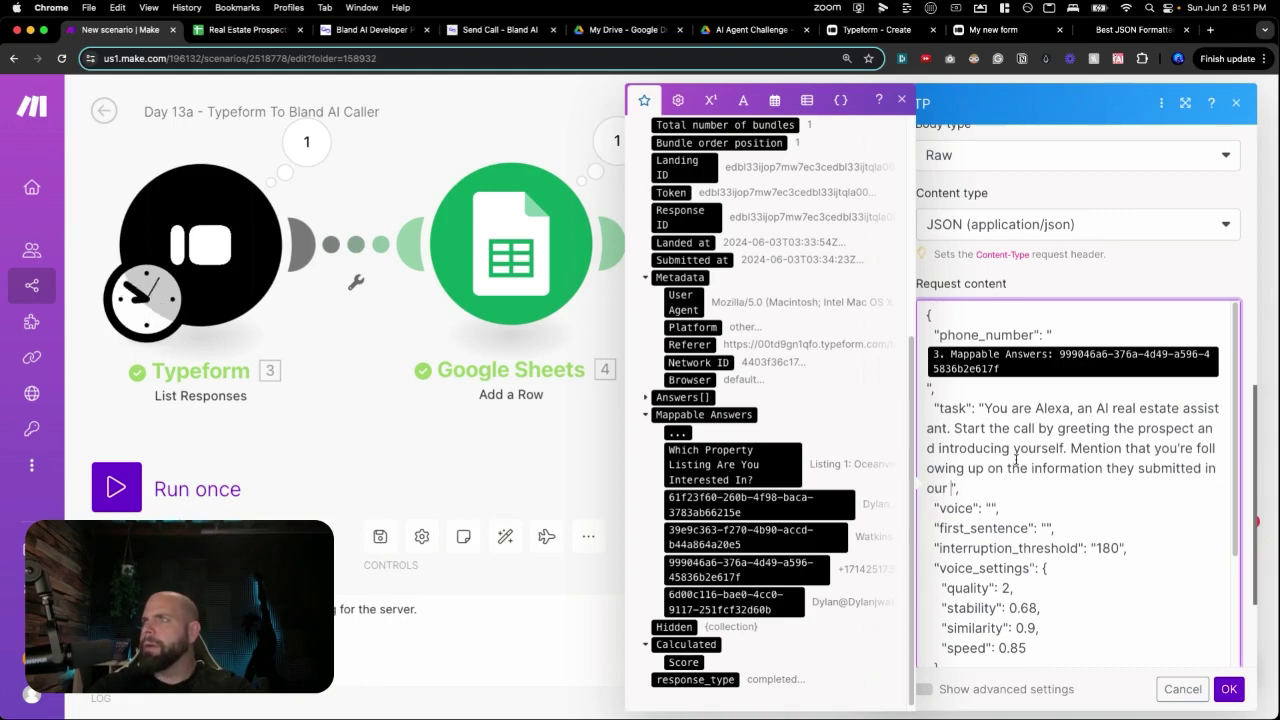
type("real estate property")
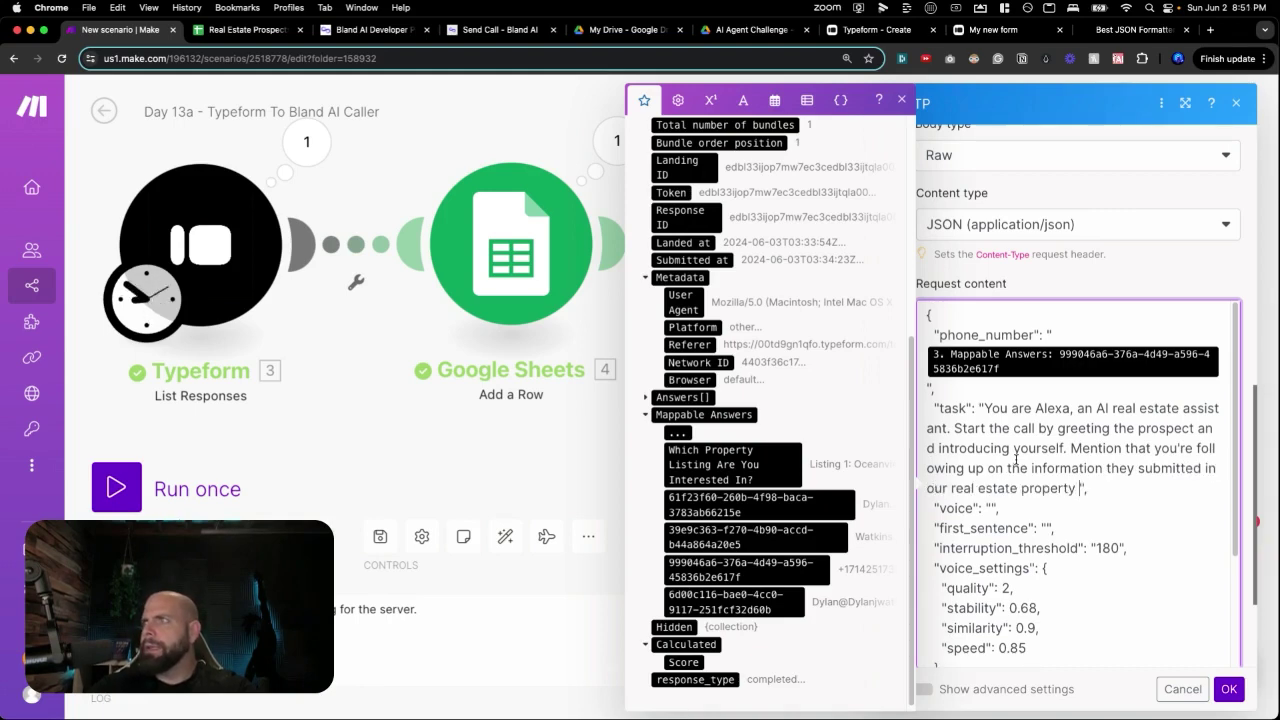
type(" on the web")
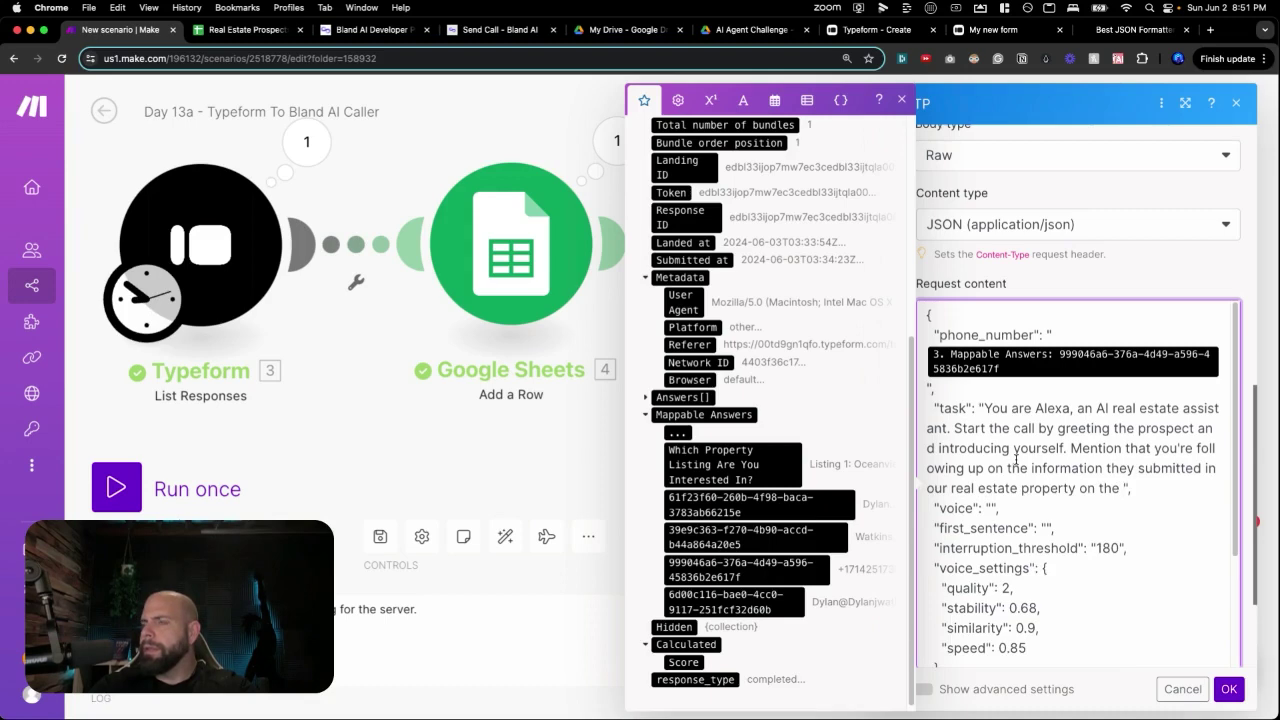
type("site, especi")
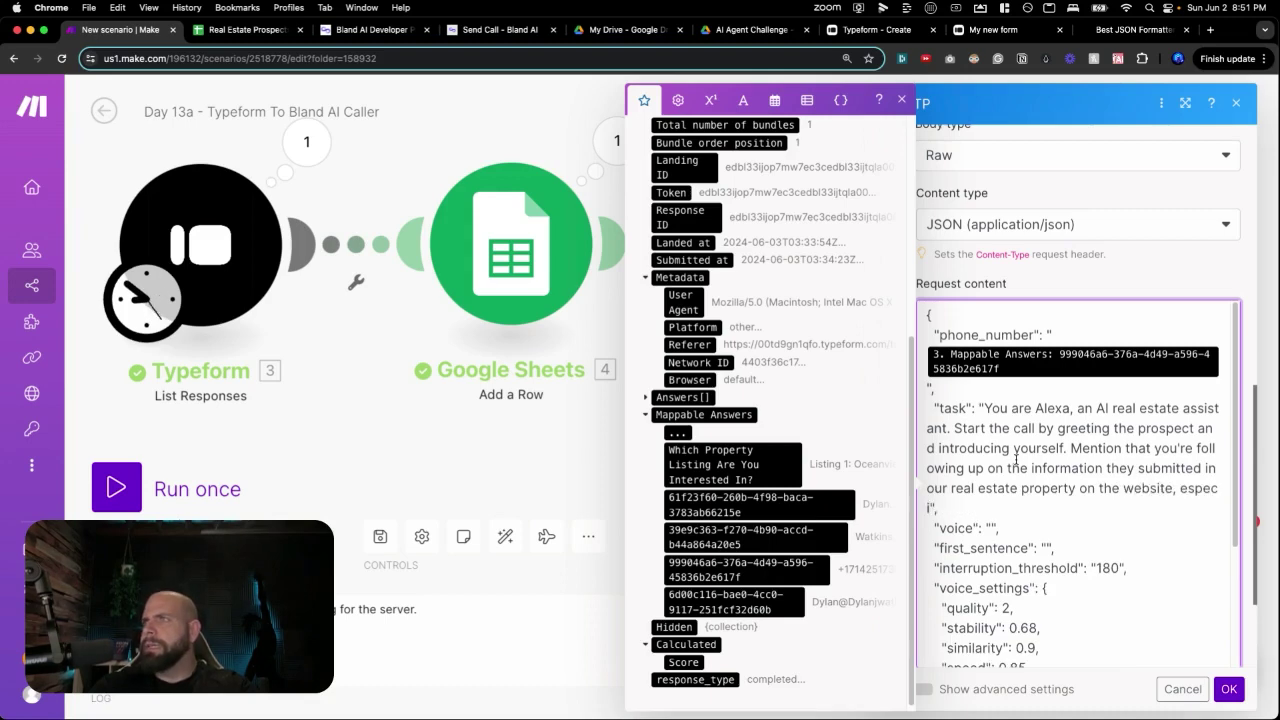
type("ally regarding the rea")
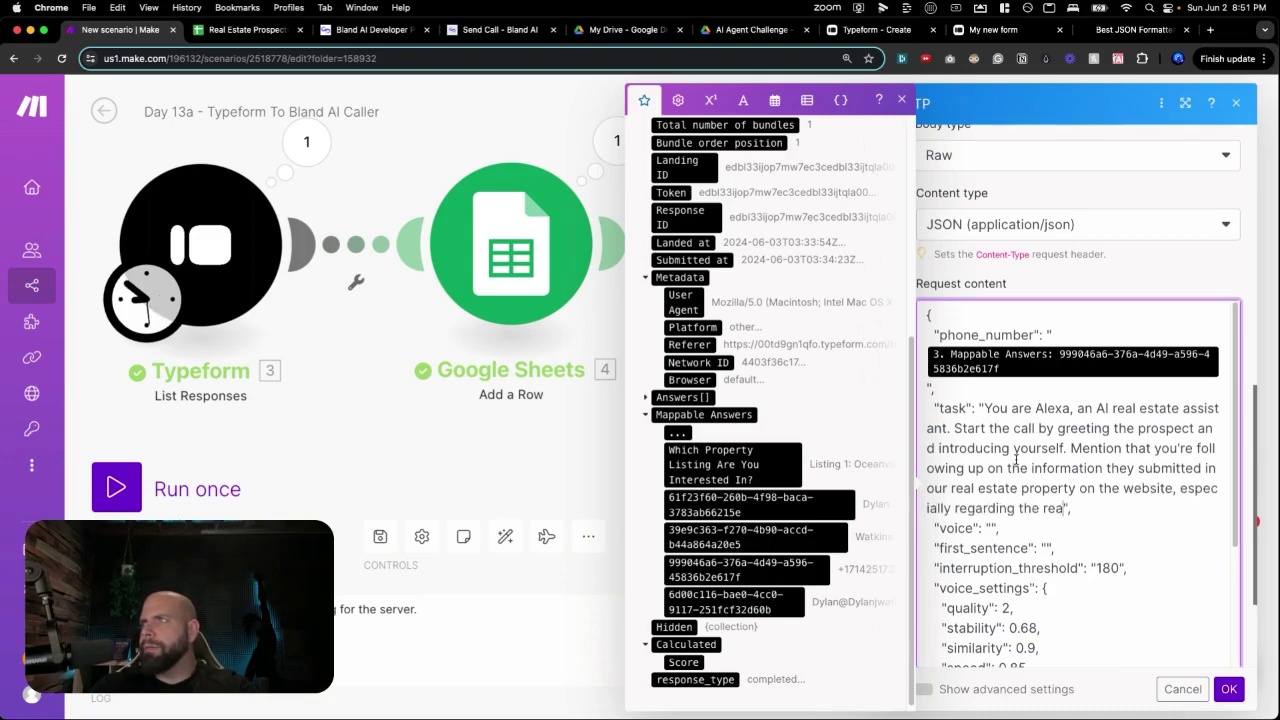
type("l estate property ")
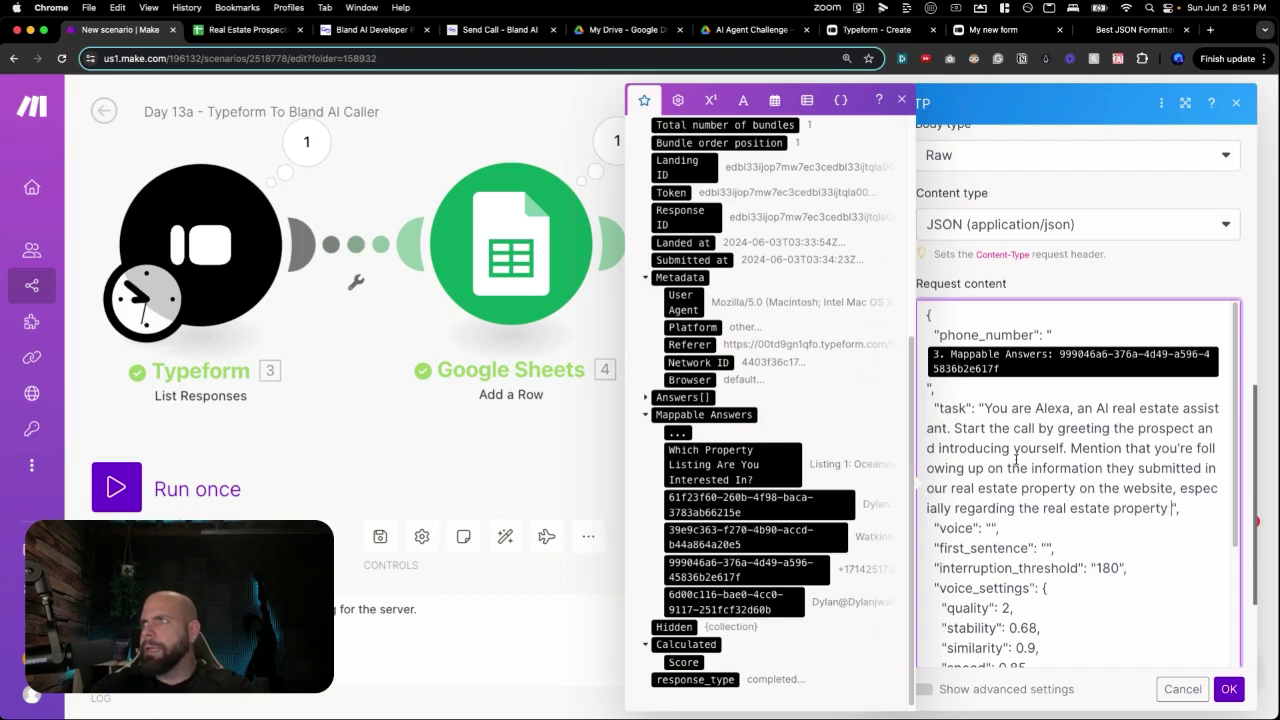
type("they're")
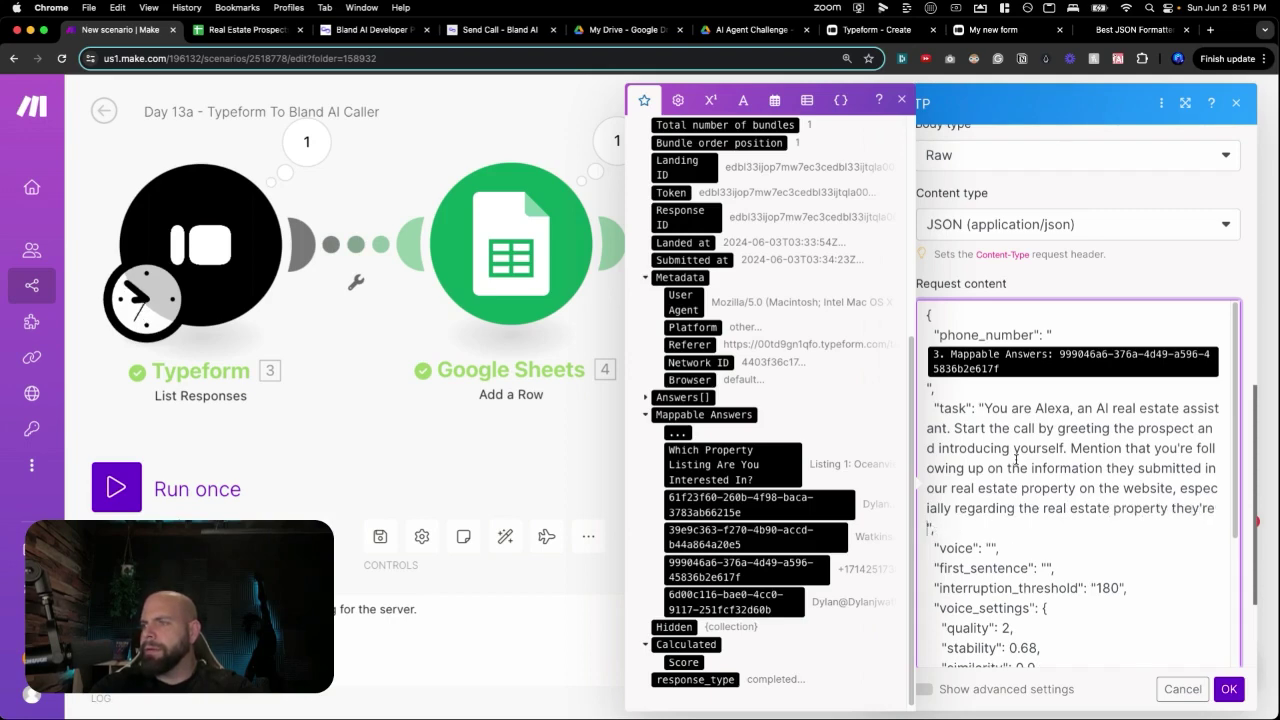
type(" seeking:")
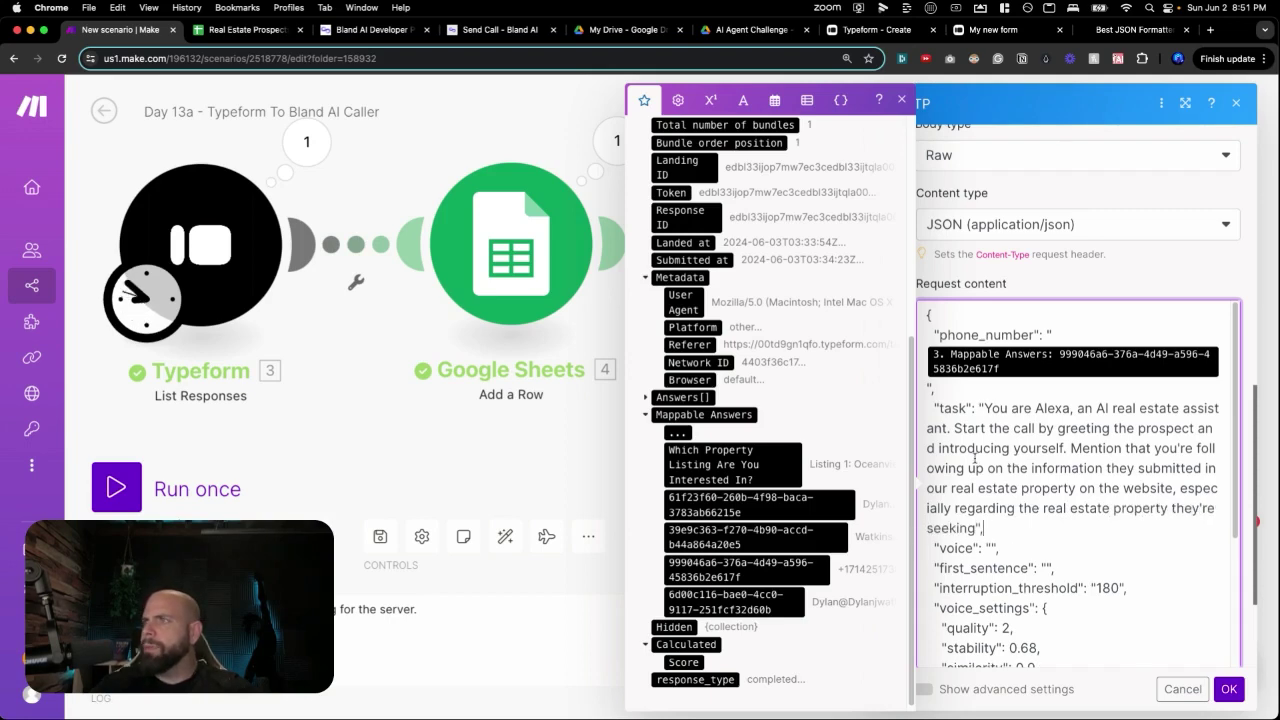
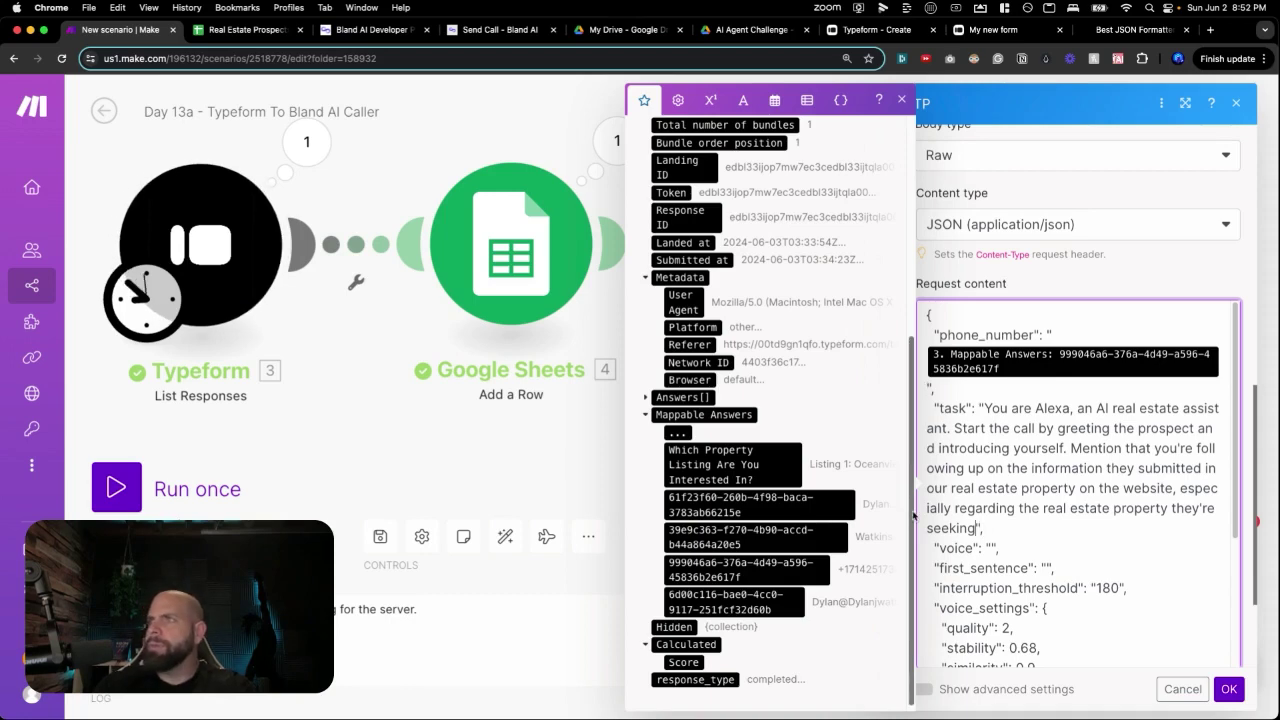
Insert the chosen property listing into the prompt and add 'Begin by asking what made them interested in the property'.
left_click(776, 450)
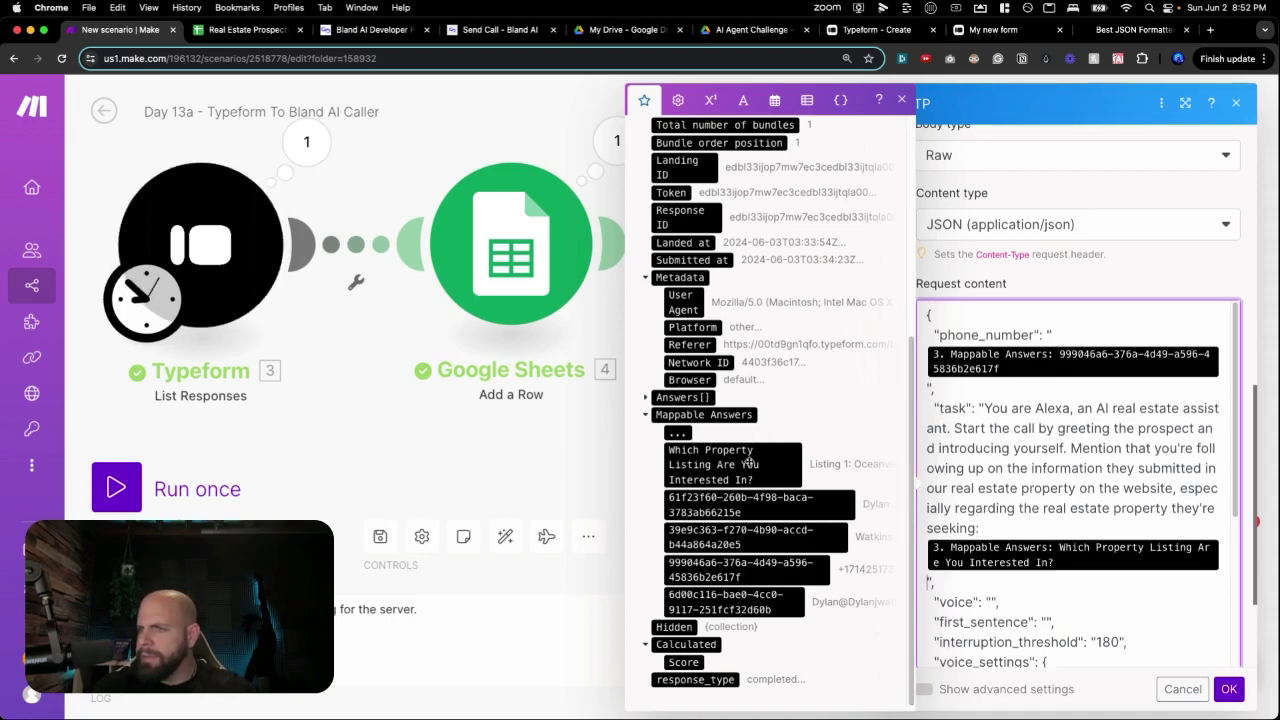
type("Begin")
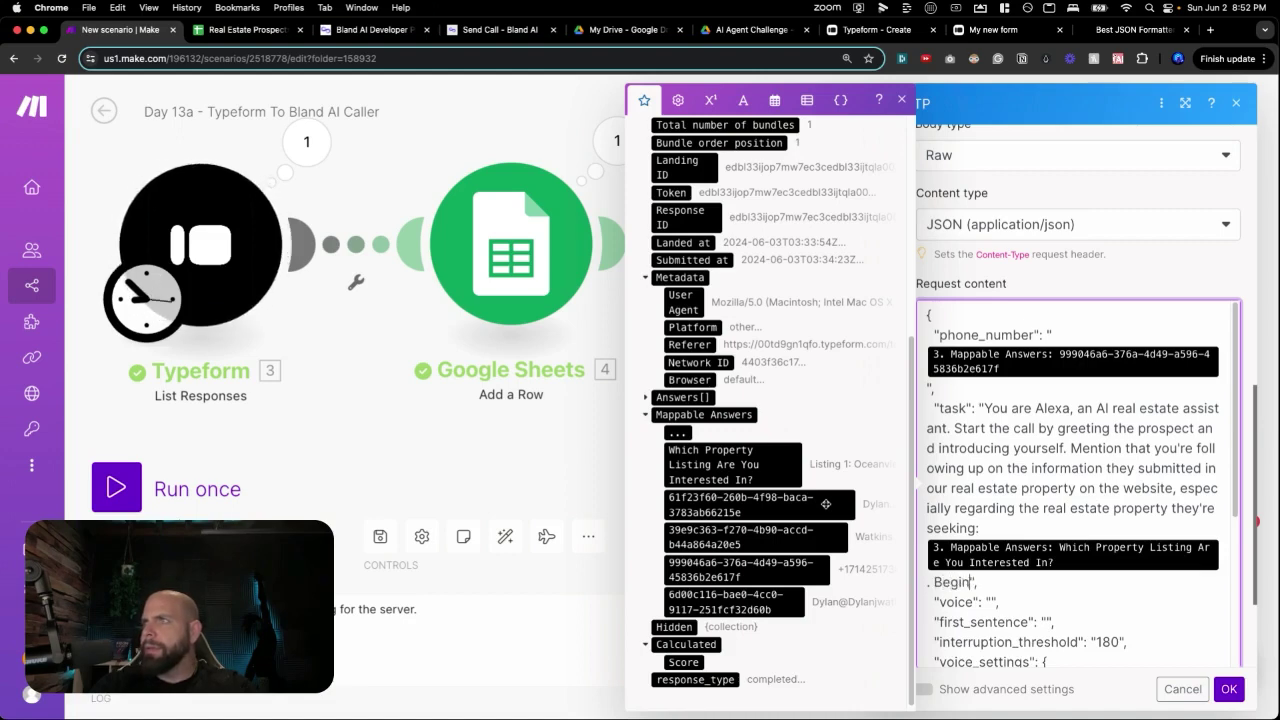
type(" by asking what mad")
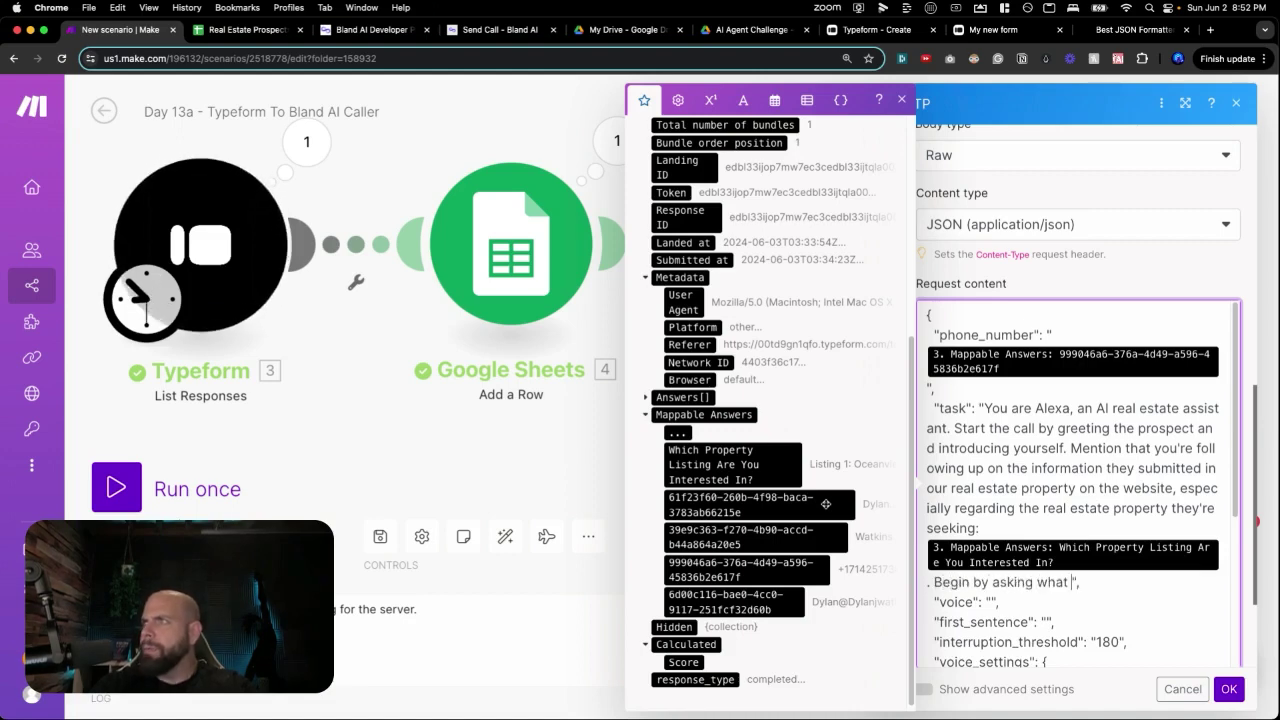
type("e them interested")
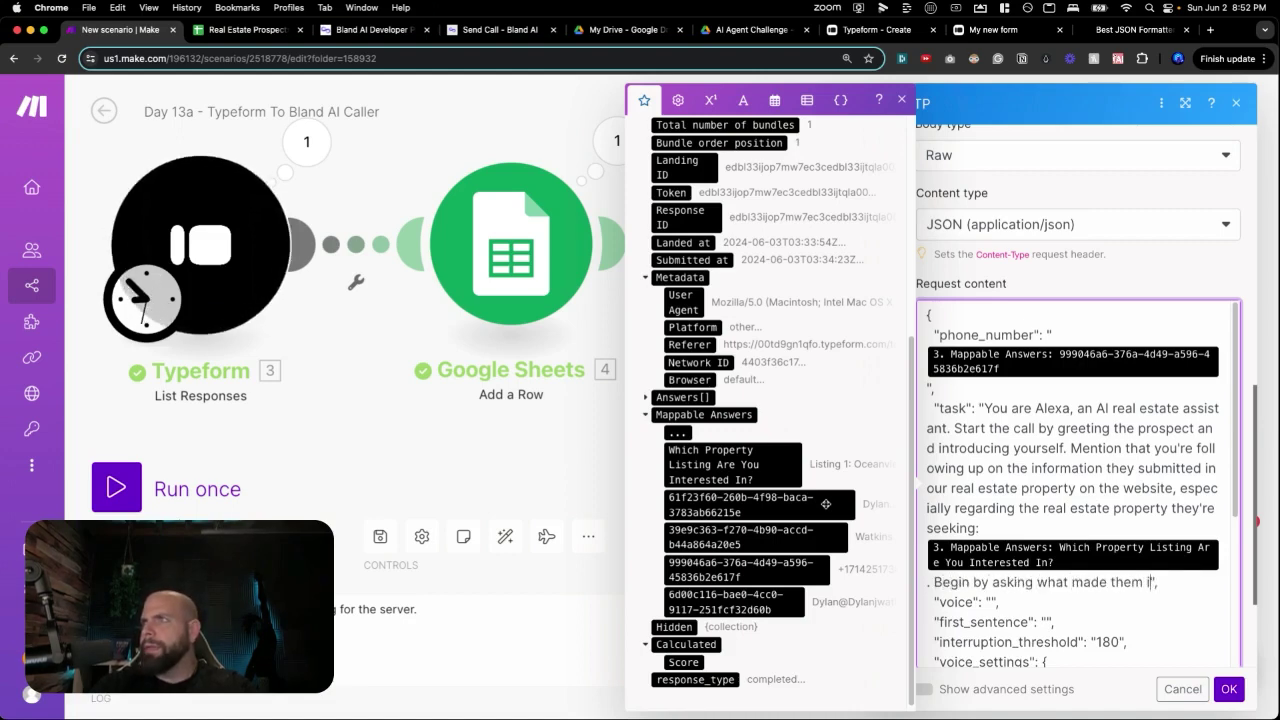
type(" in the pr")
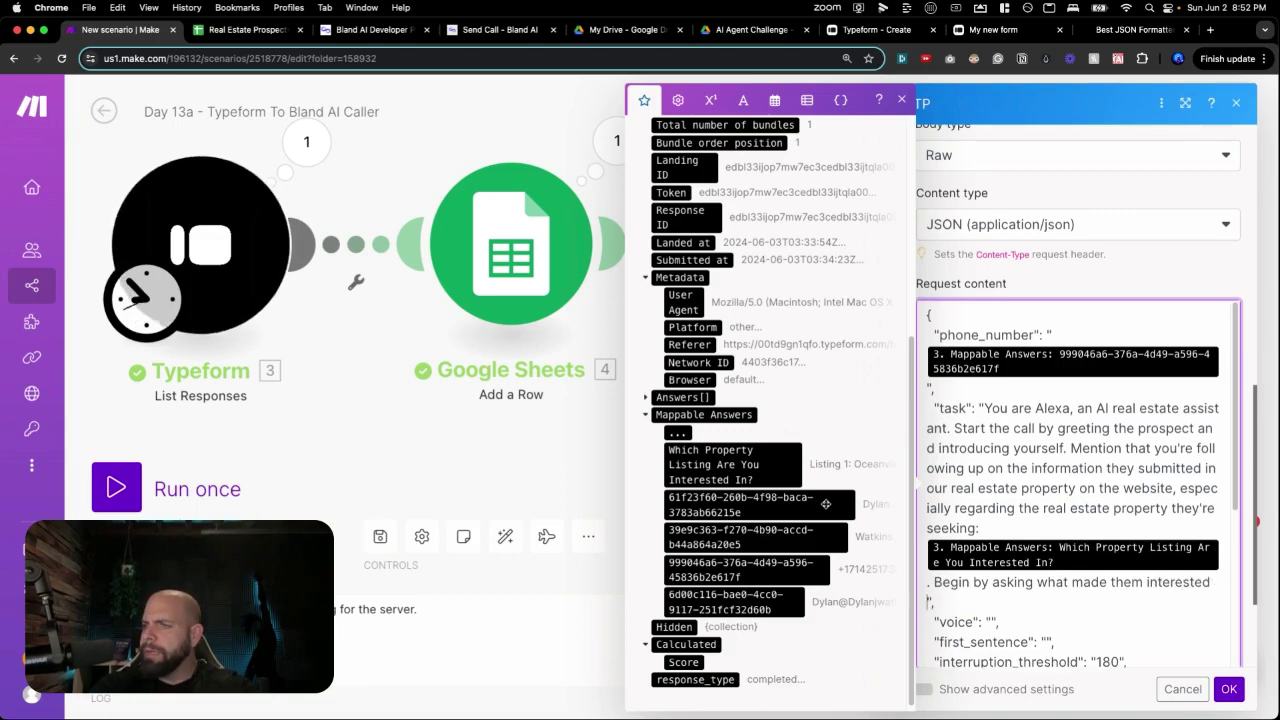
type("operty")
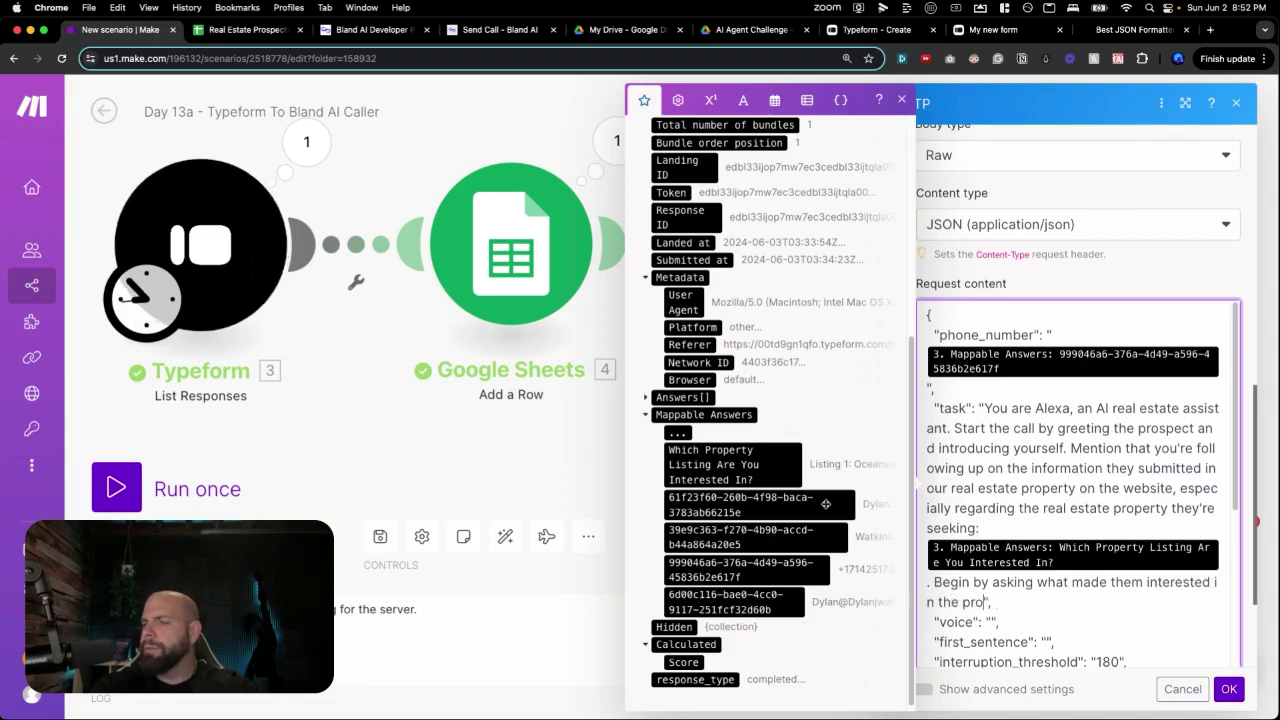
scroll(760, 557, "down", 5)
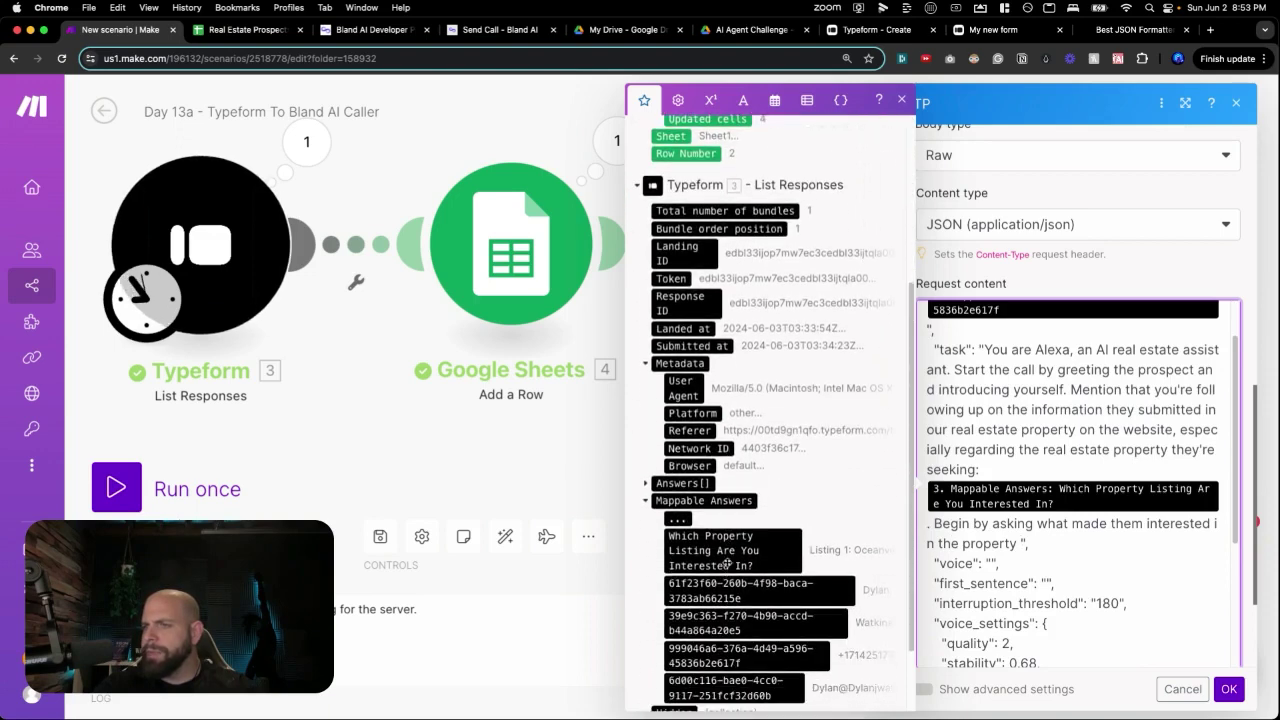
left_click(724, 552)
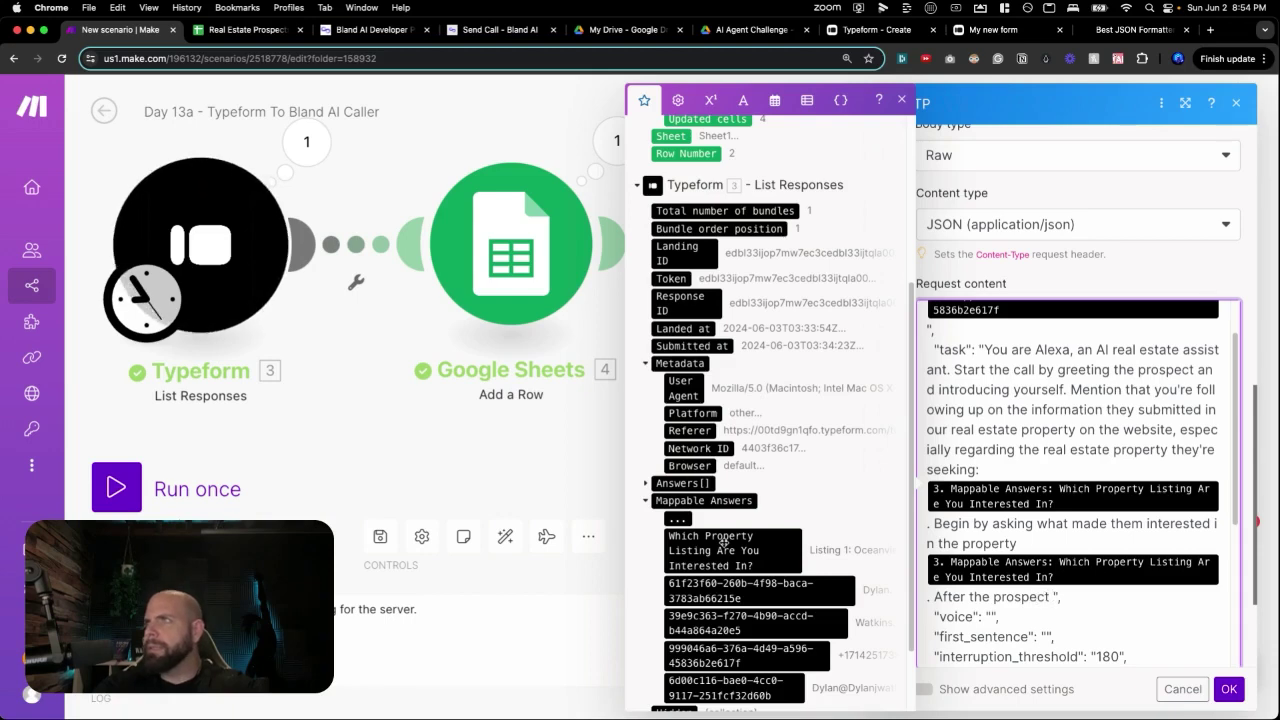
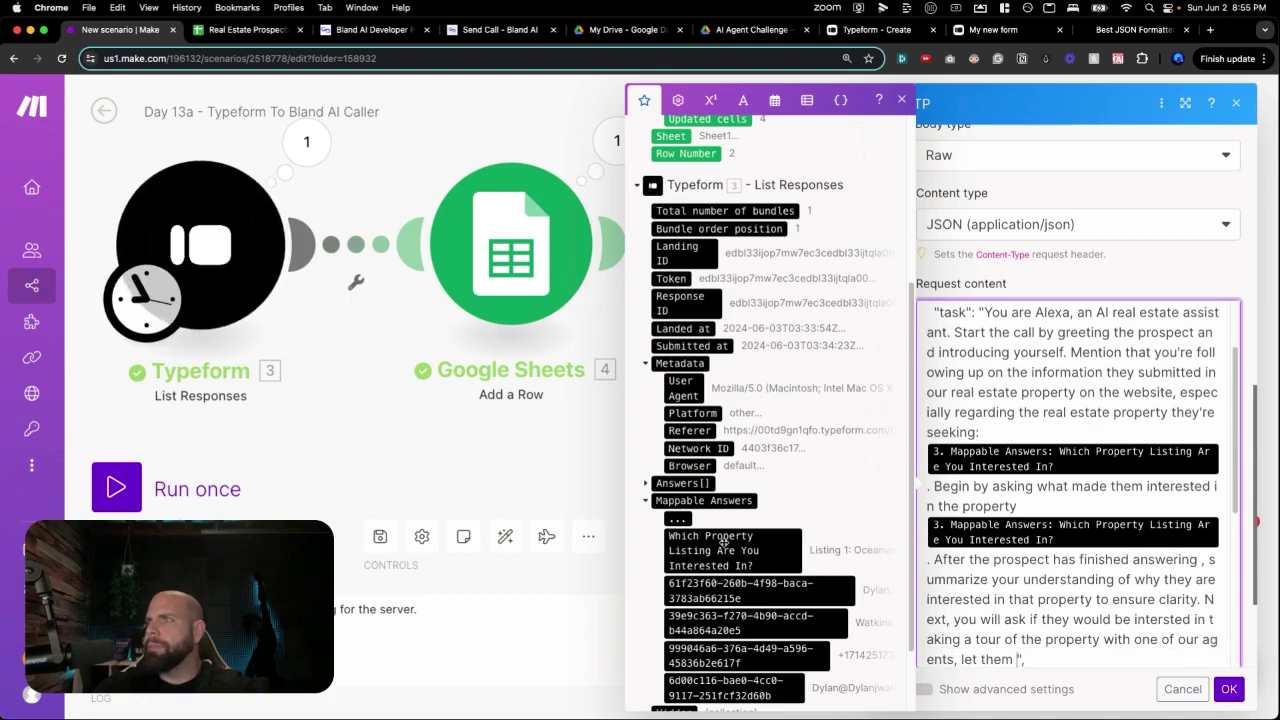
Extend the prompt: summarize their interest, offer a calendar link for a property demo, stay warm and professional.
key("BackSpace")
key("BackSpace")
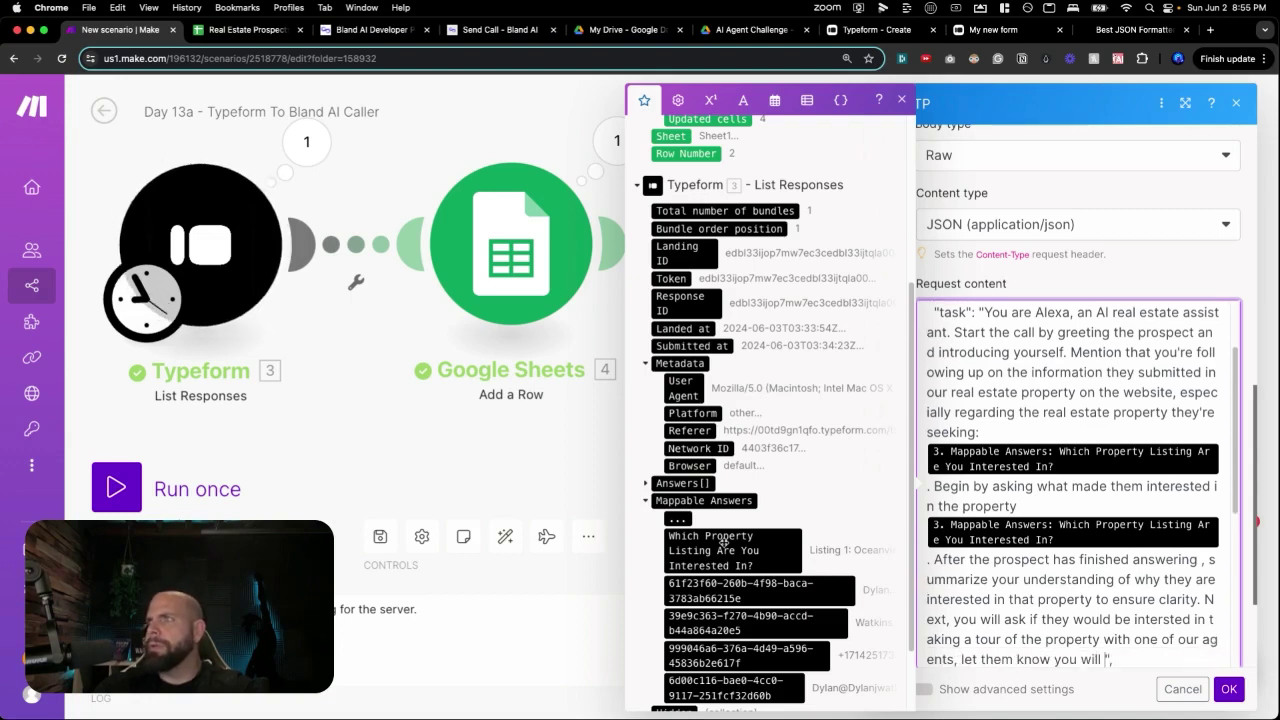
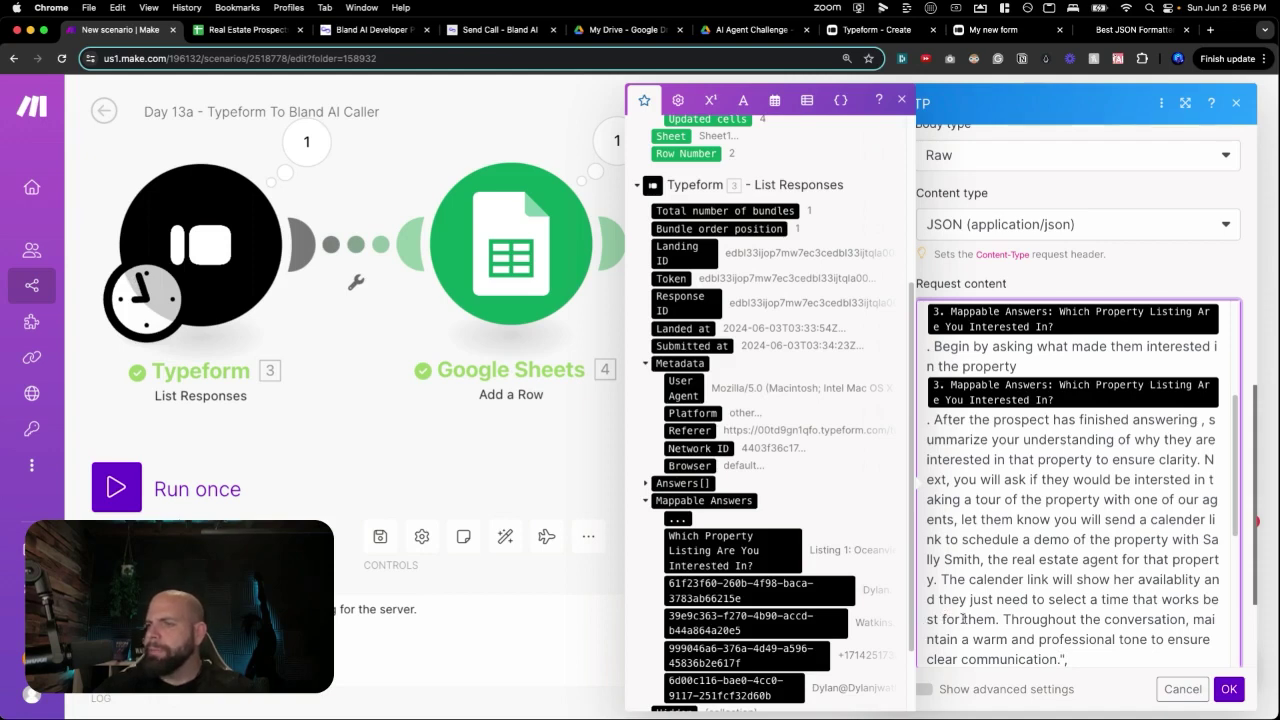
scroll(990, 600, "down", 3)
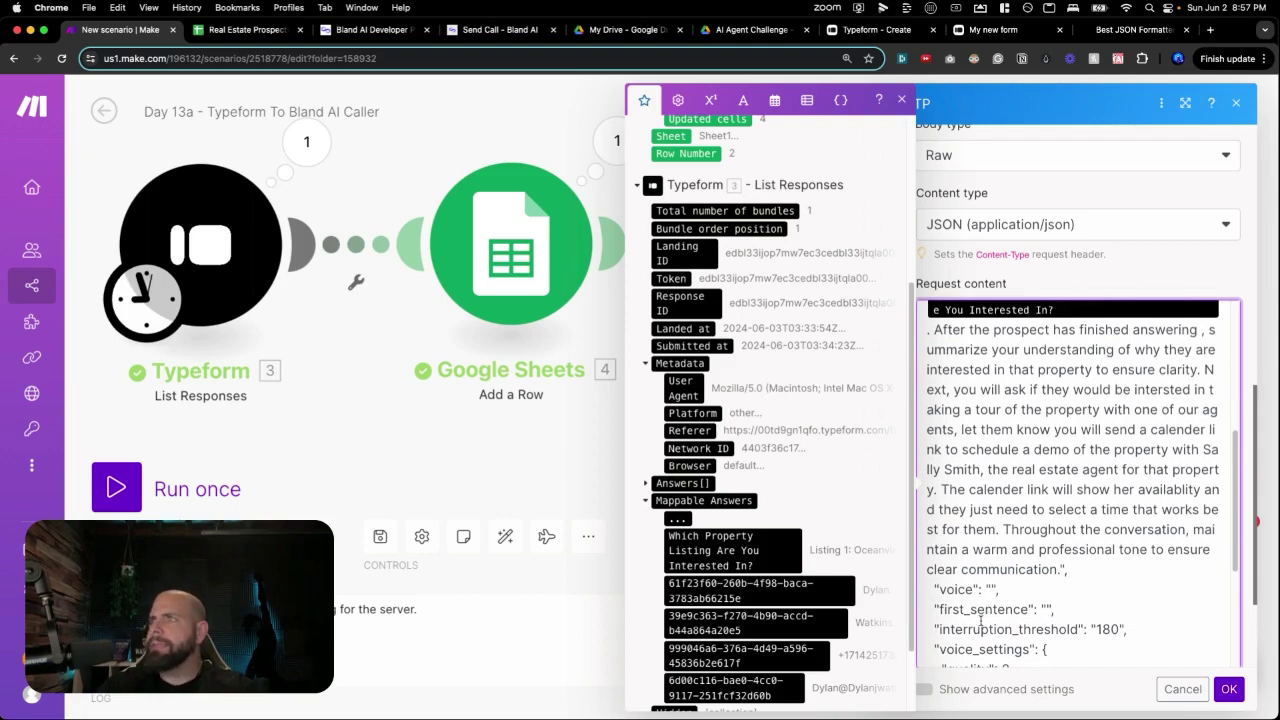
Set voice to alexa and first_sentence to 'Hello, this is Alexa from Real Estate Long Beach Properties. Am I speaking with' plus the lead's name.
type("alex")
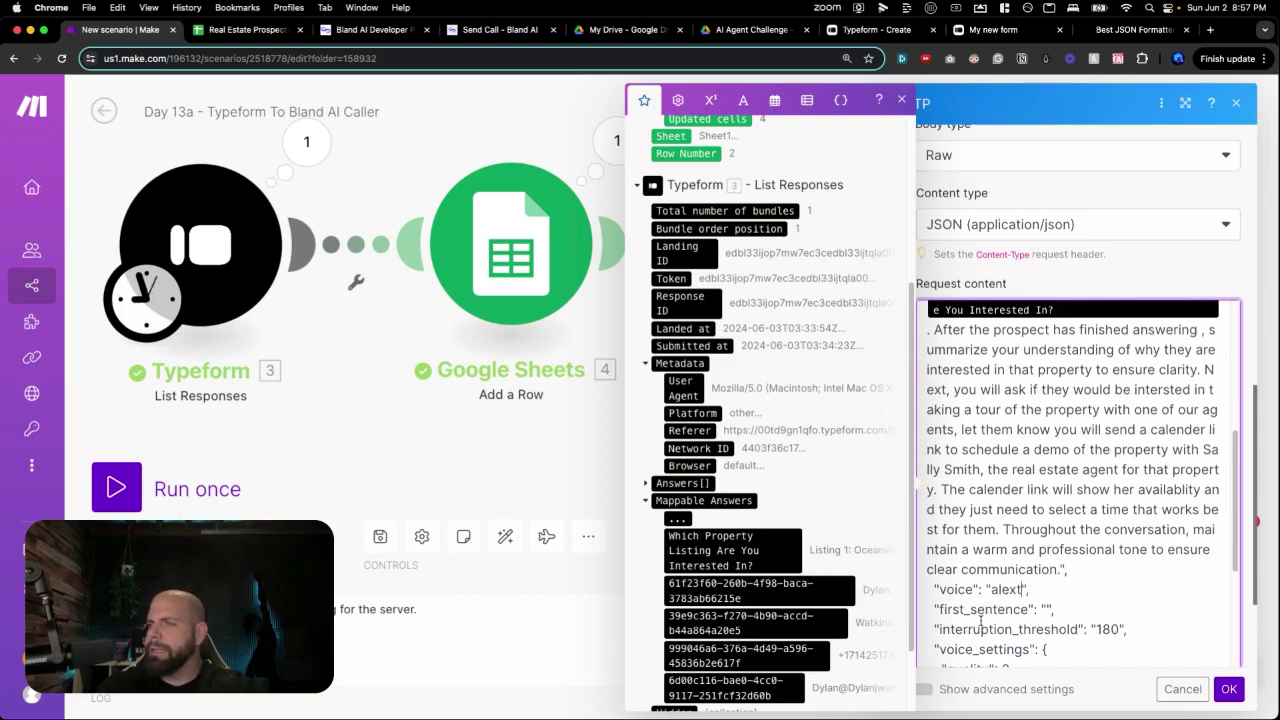
type("a")
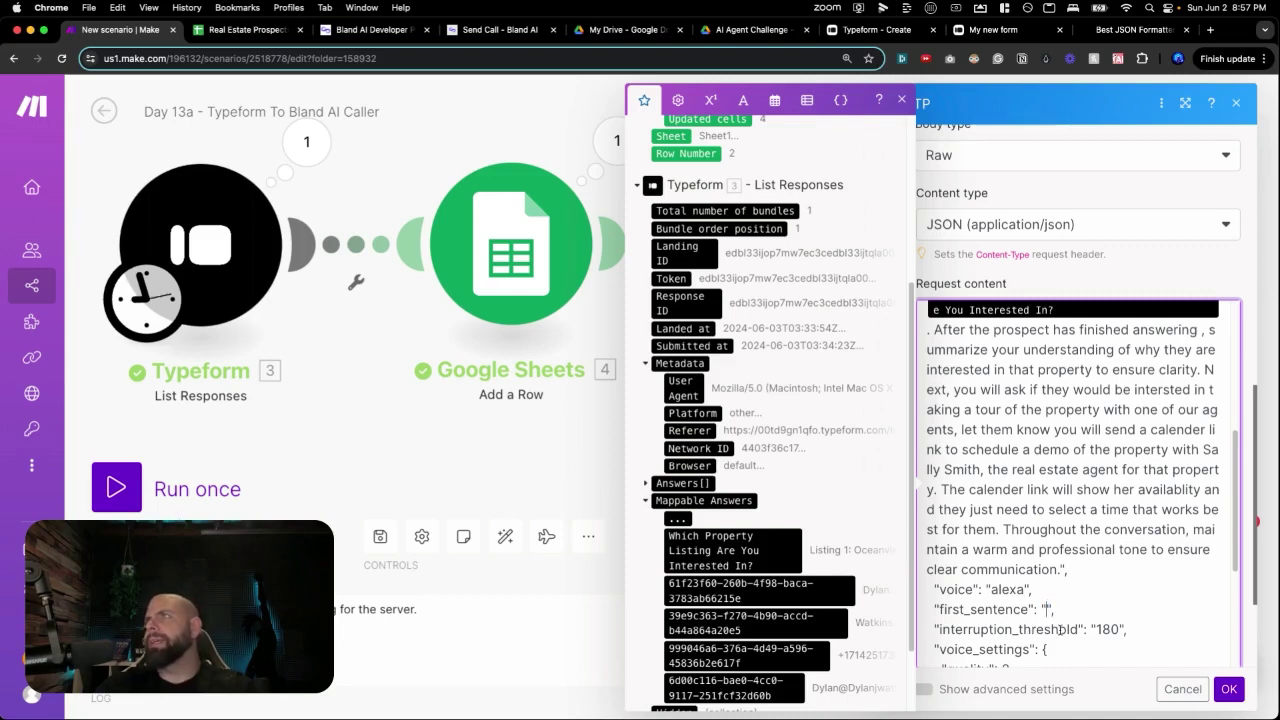
type("Hello")
type(", this is Alex")
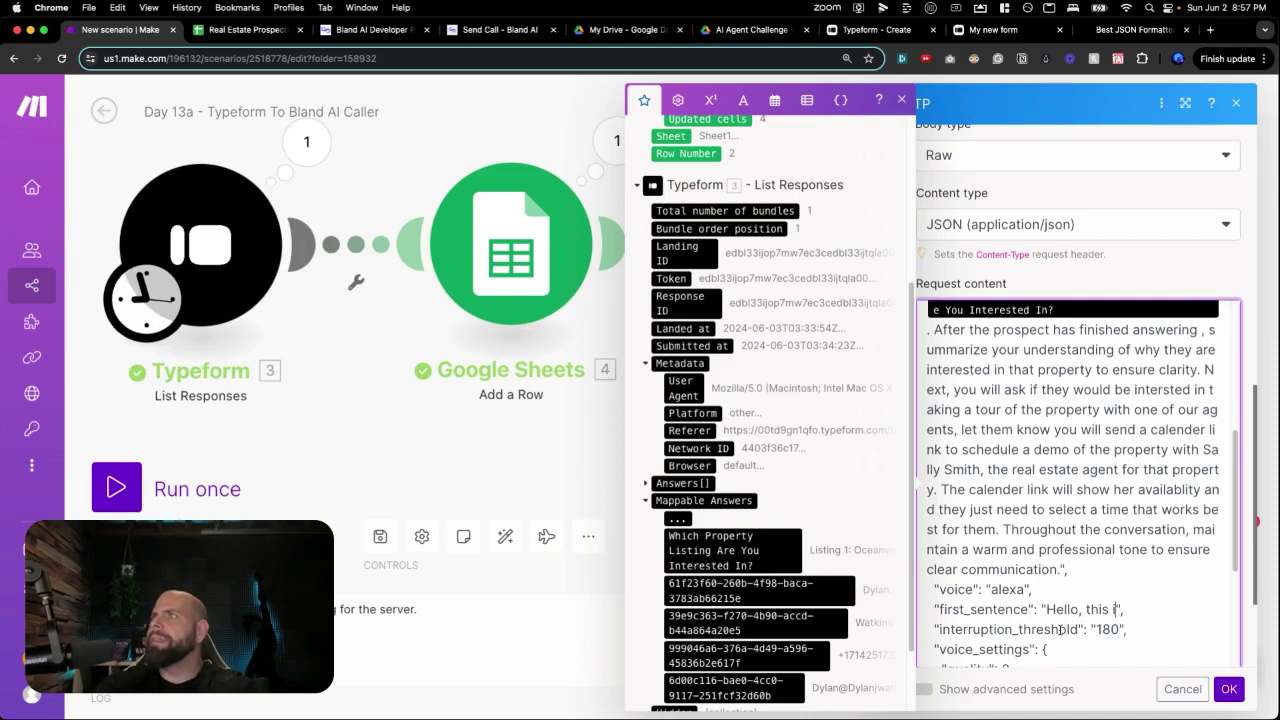
type("a from ")
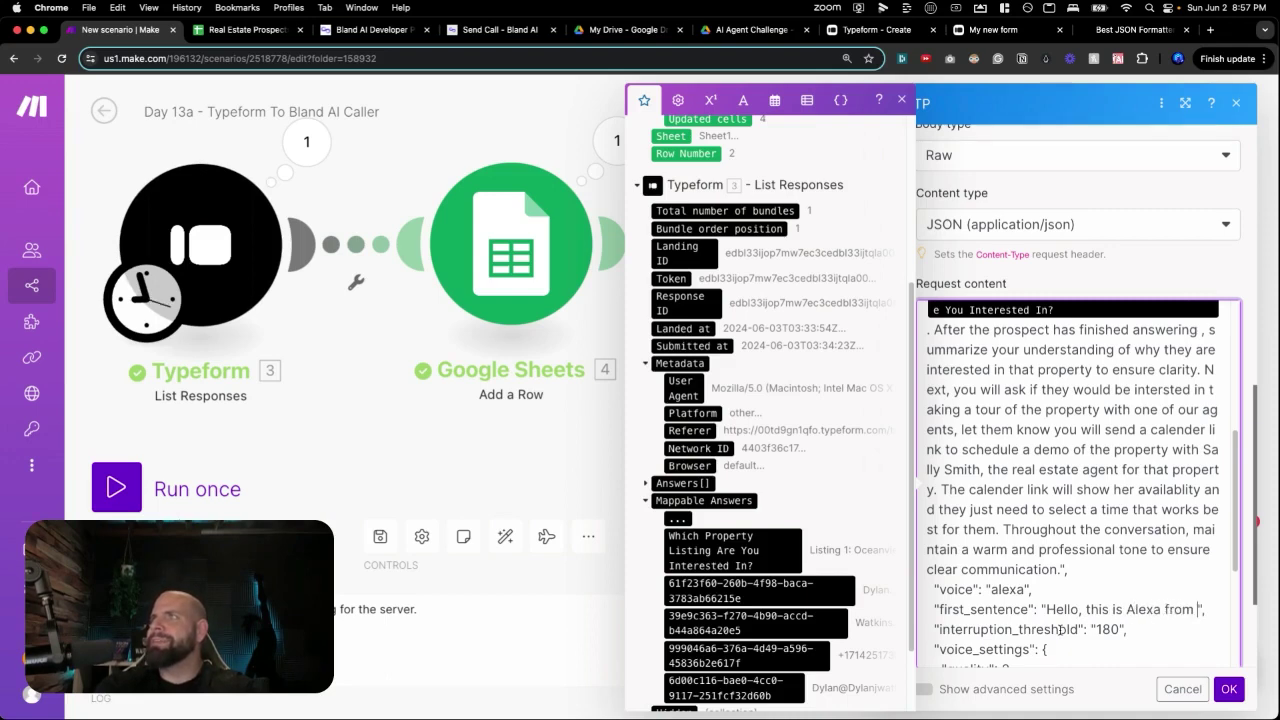
type("Real Estate ")
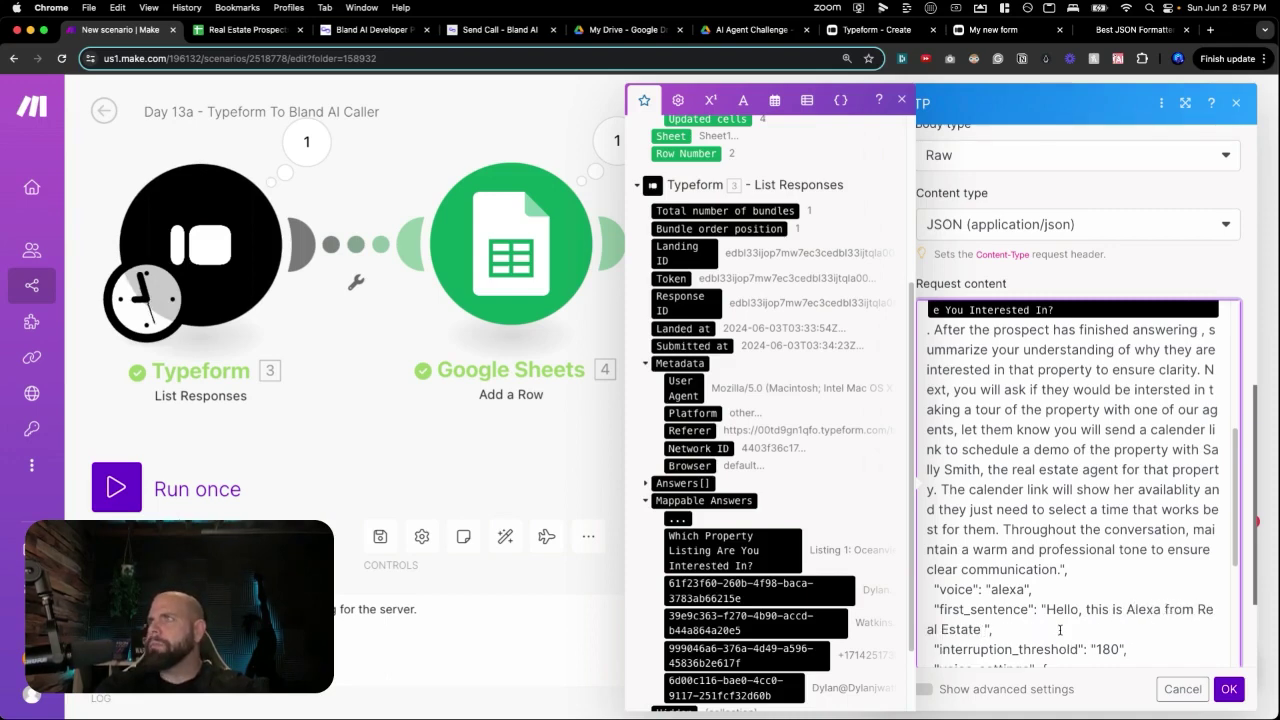
type("Long Bea")
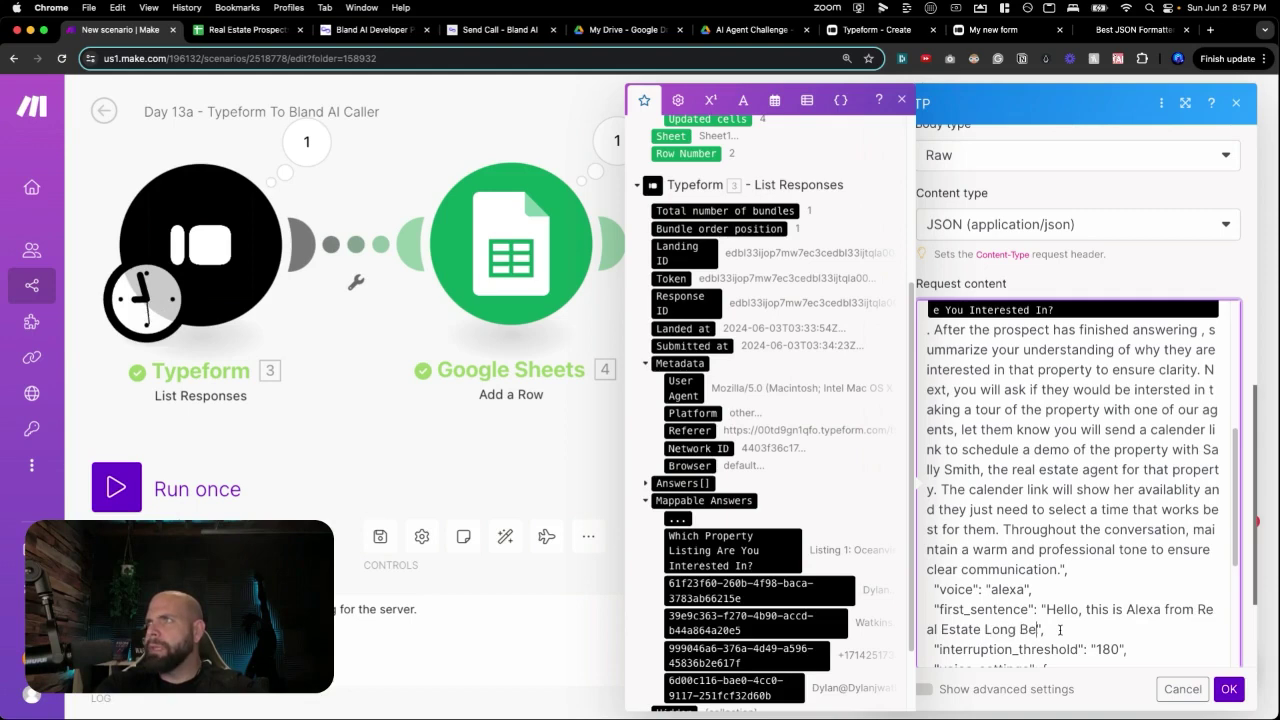
type("ch Properties")
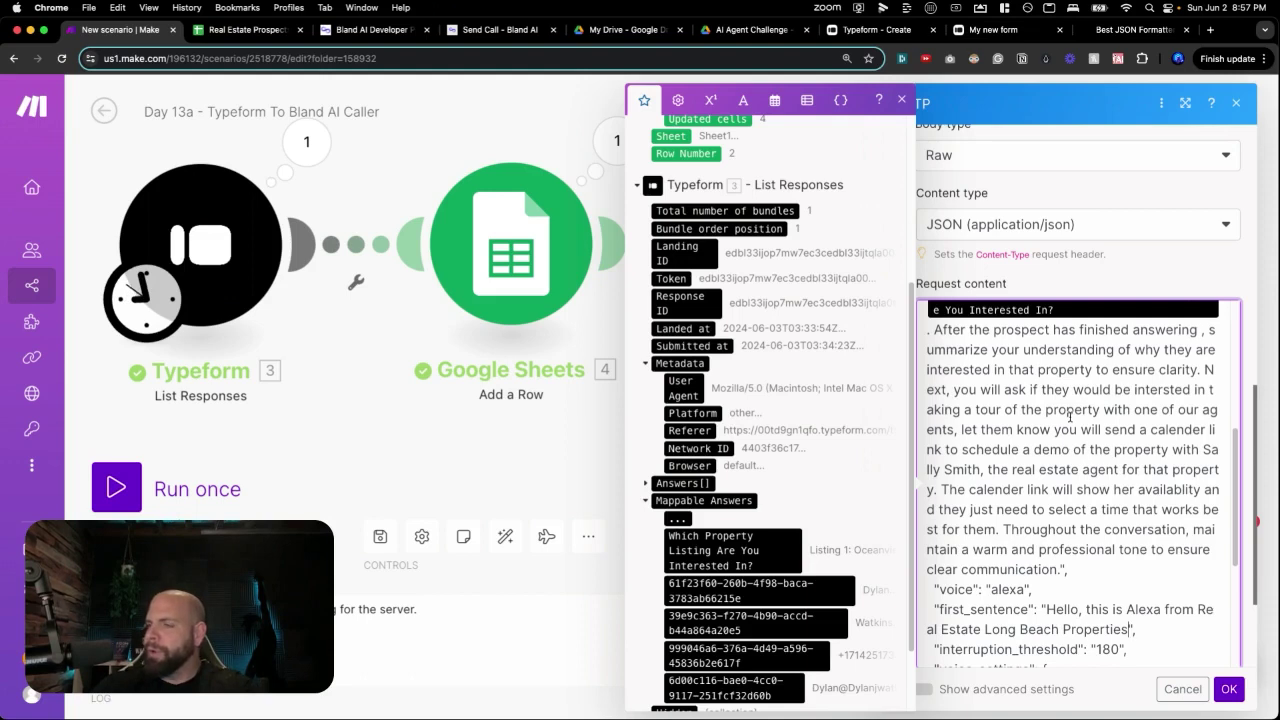
type(". Am I speaking w")
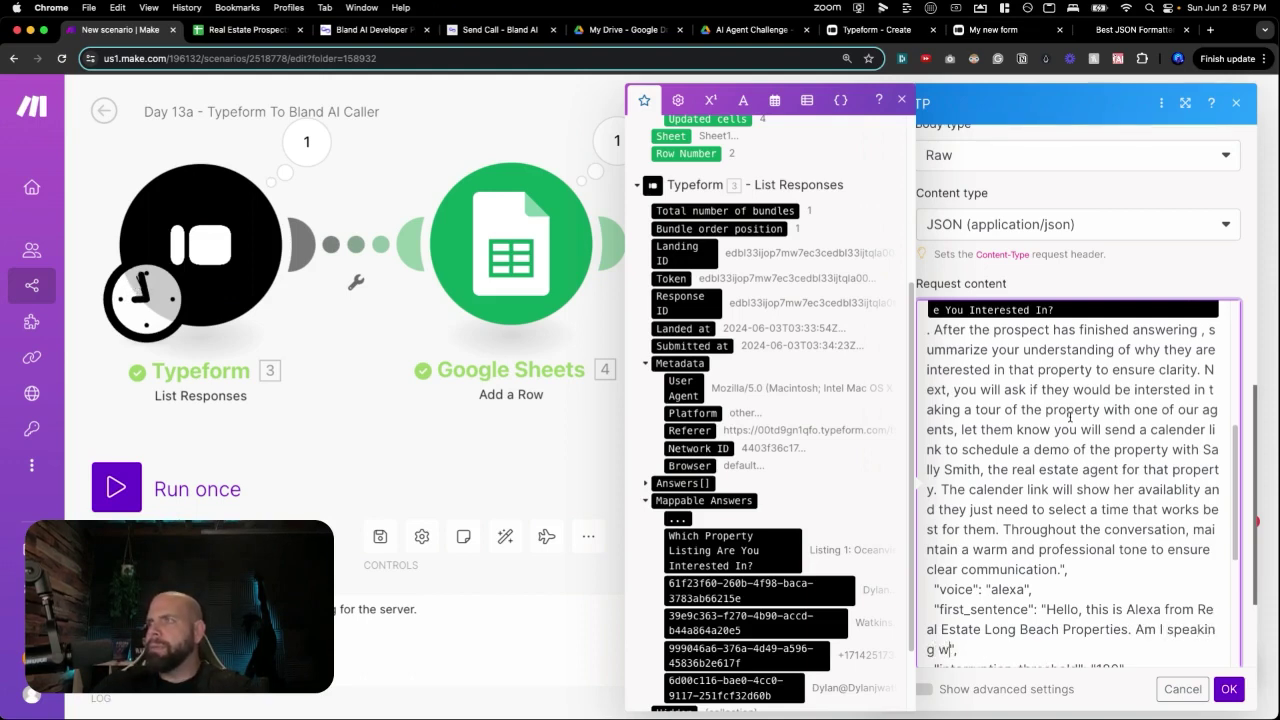
type("ith")
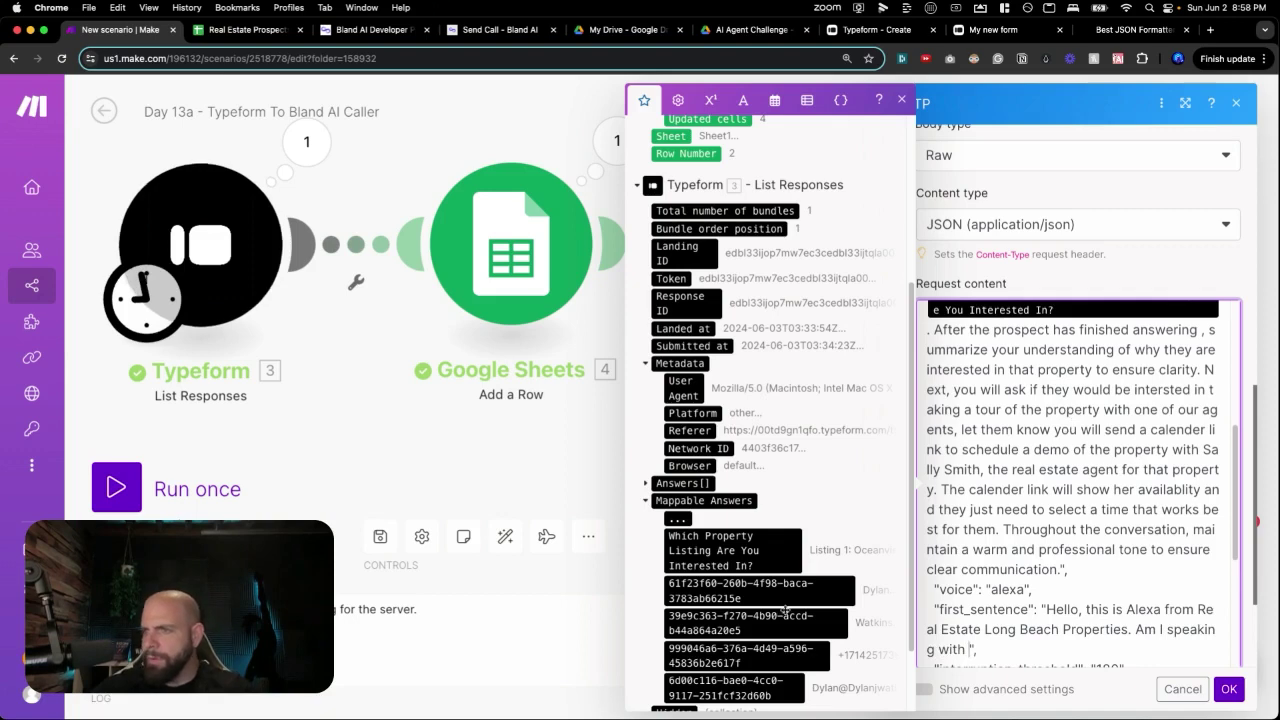
scroll(780, 605, "down", 2)
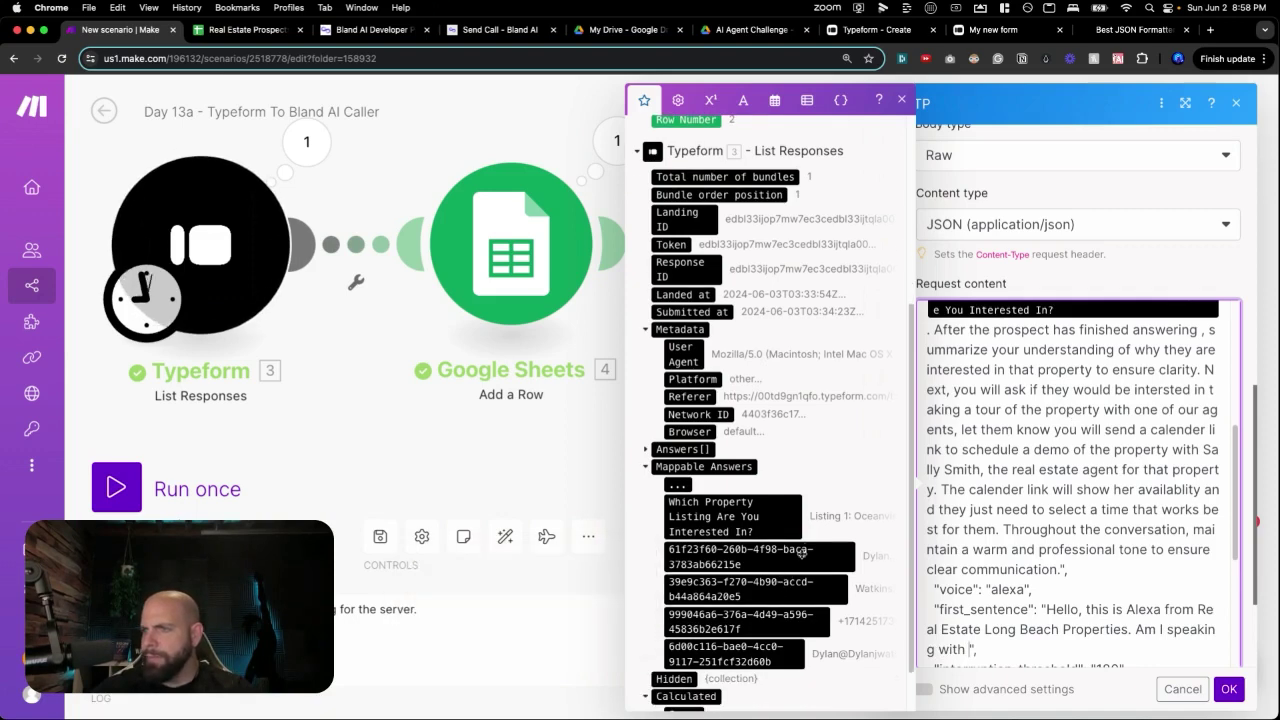
left_click(800, 555)
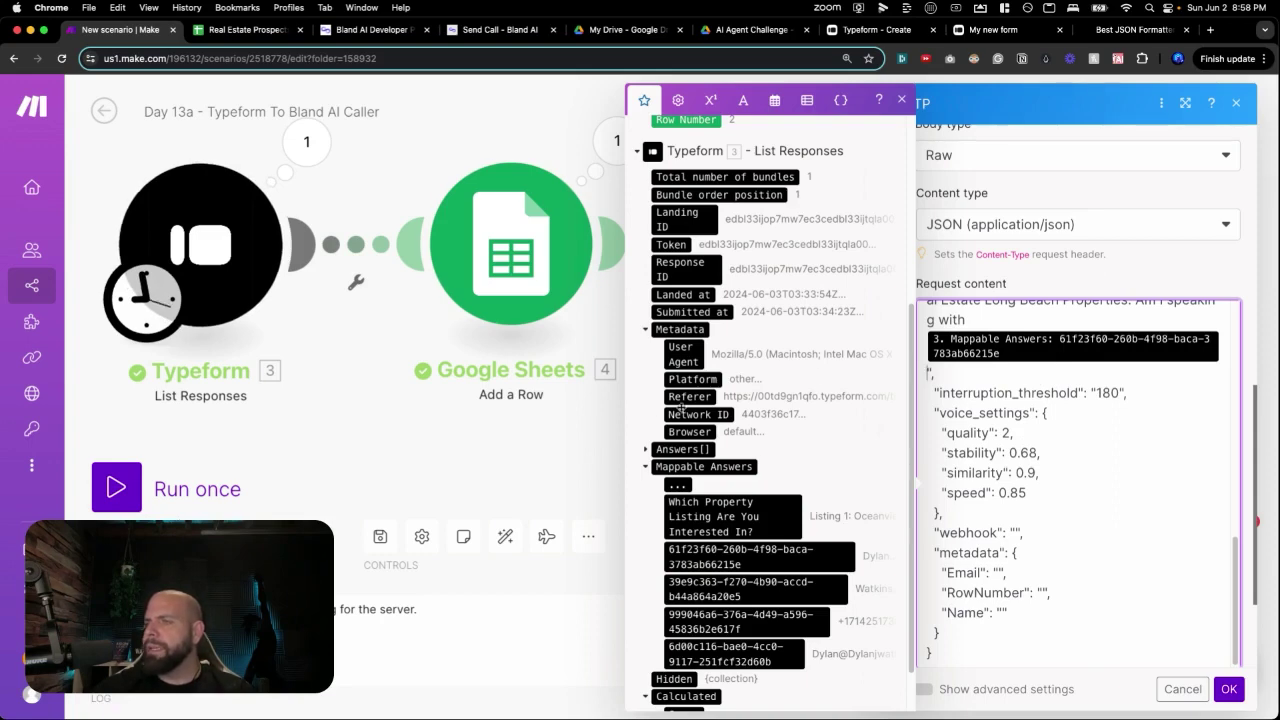
Put 'PUT WEBHOOK HERE' in the webhook value and map the respondent's email answer into Email.
left_click(1015, 533)
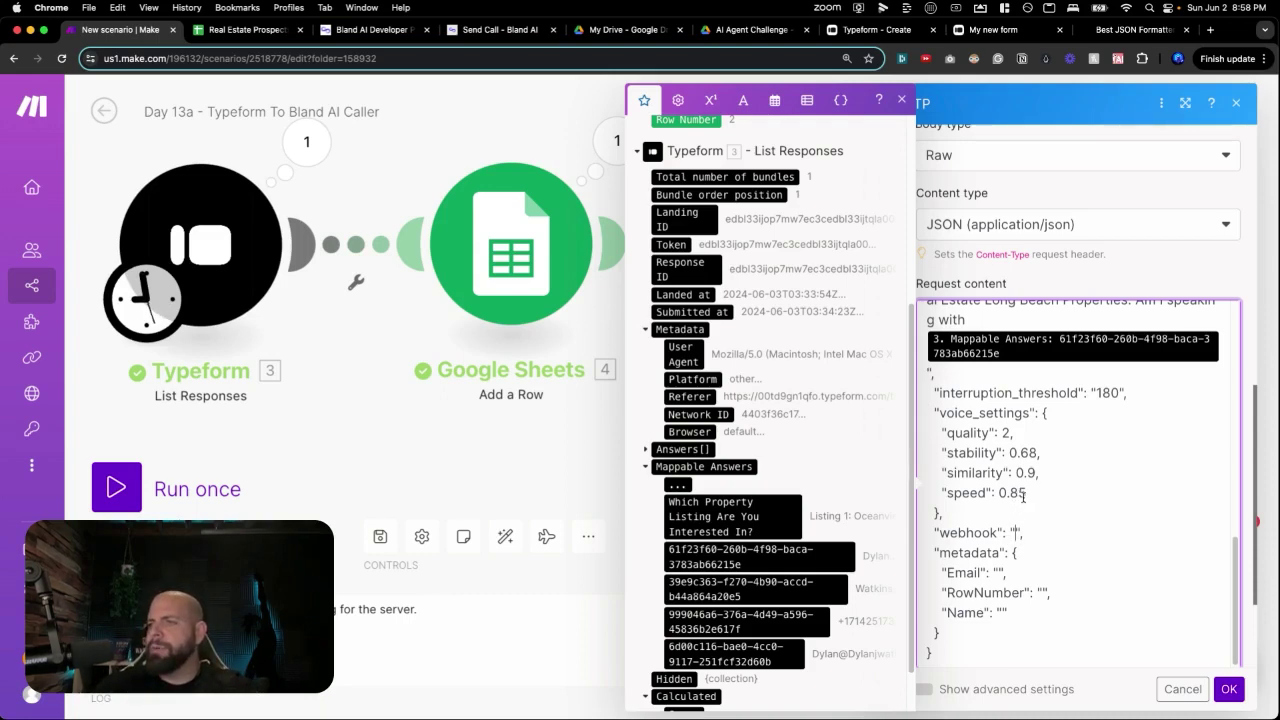
type("PUT WEBHOOK HE")
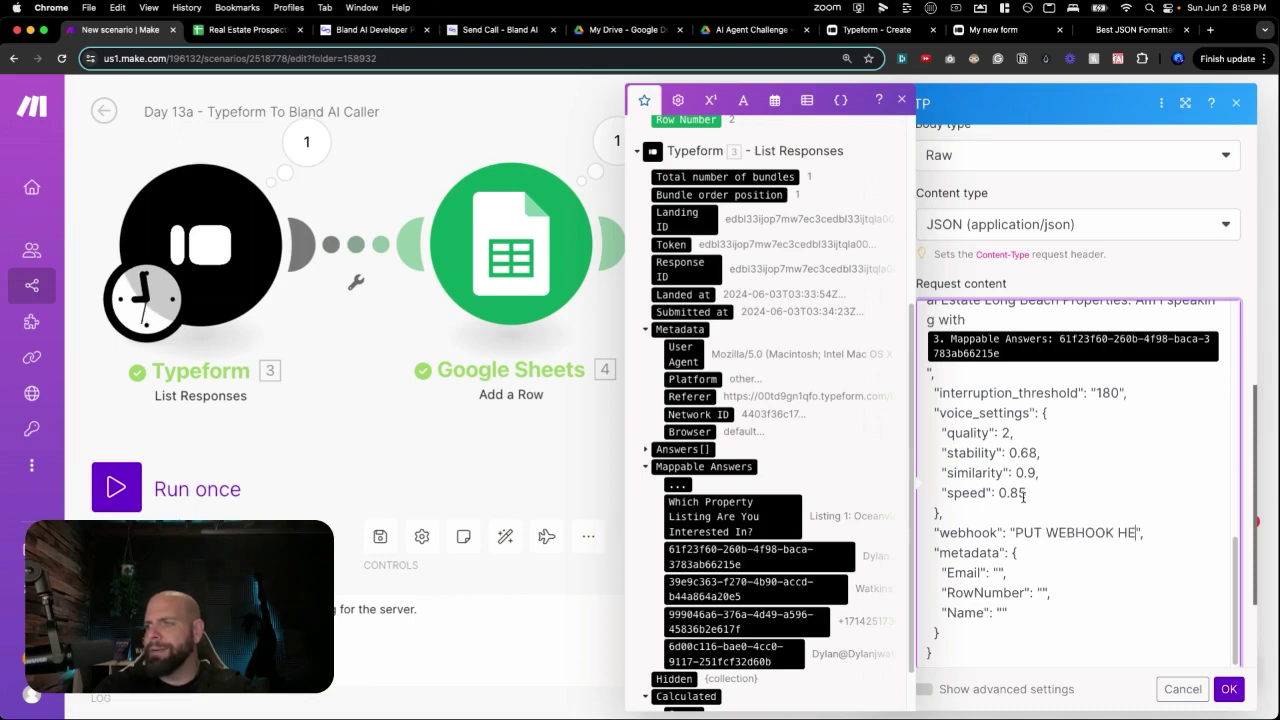
type("RE")
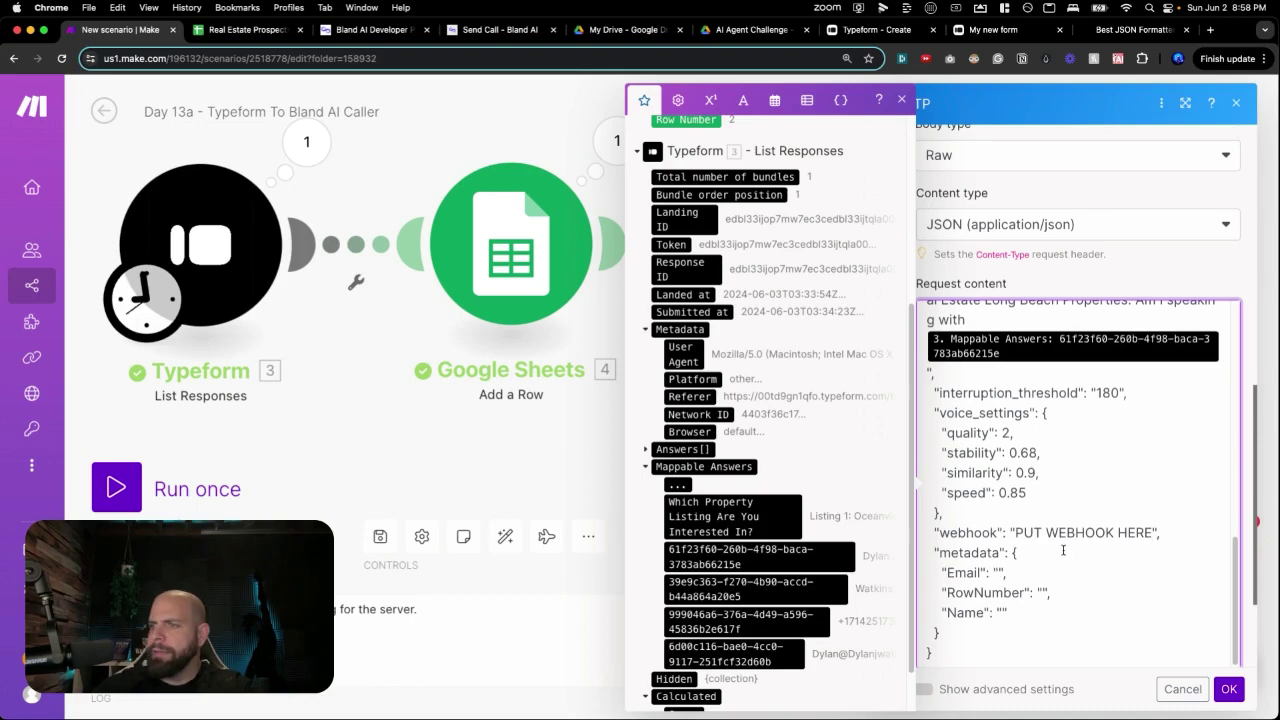
left_click_drag(790, 650, 997, 572)
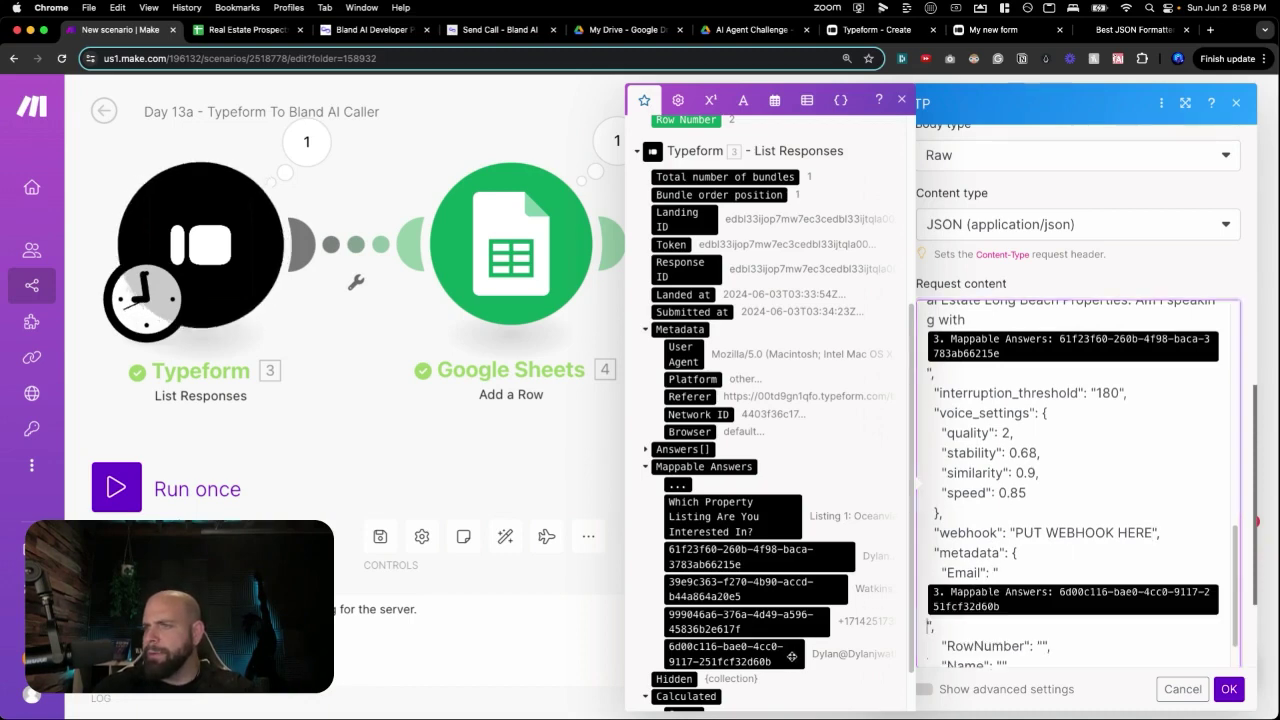
scroll(990, 609, "down", 1)
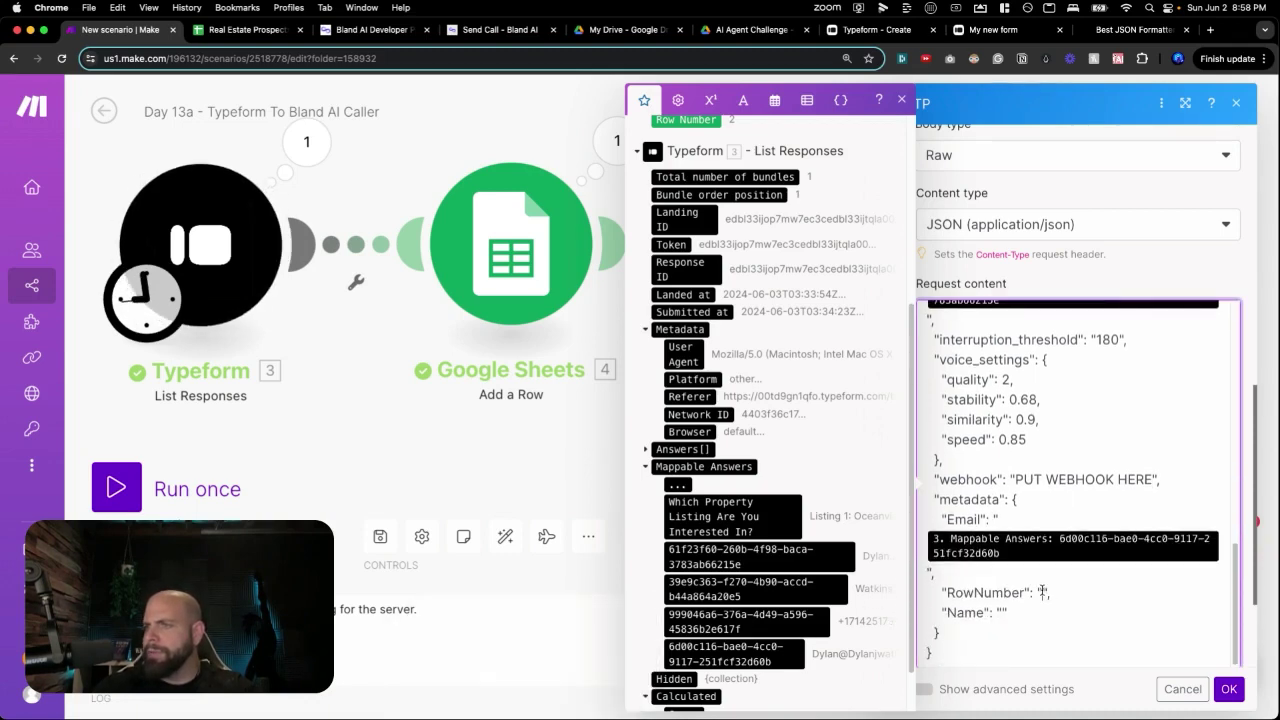
scroll(865, 543, "up", 5)
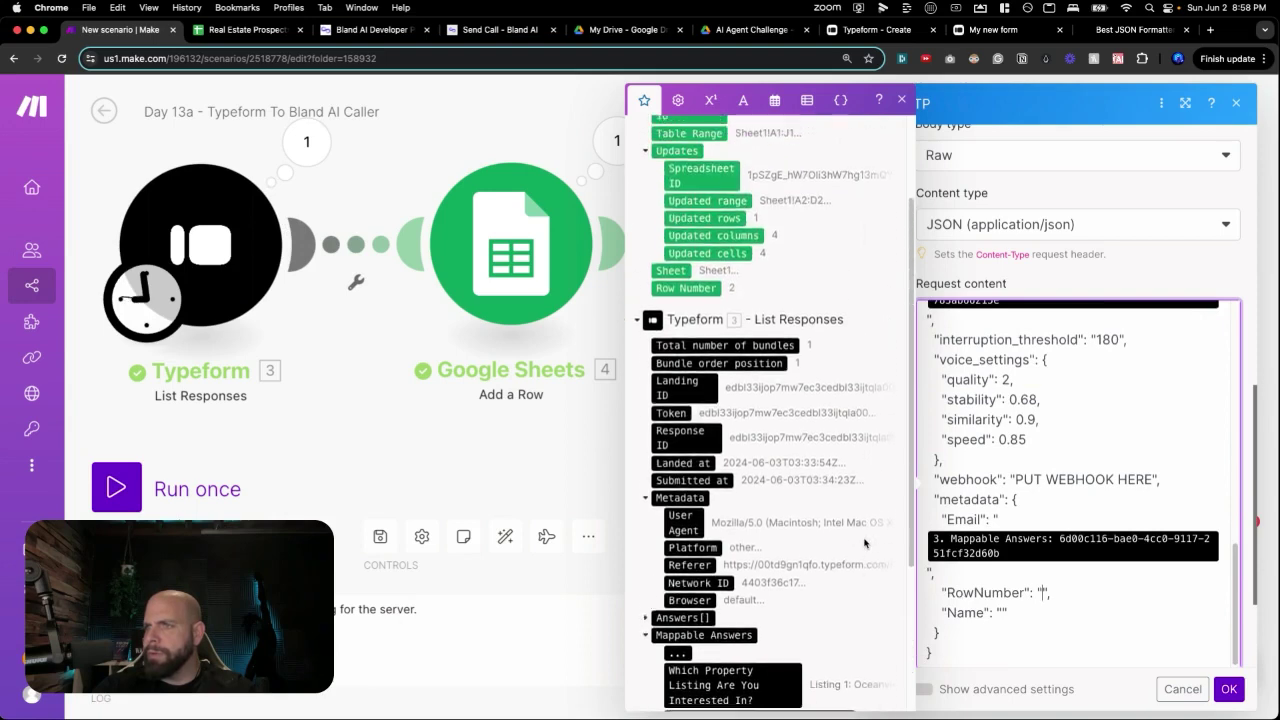
Map the sheet's Row Number into RowNumber and the Typeform answer into Name, then confirm.
left_click(711, 366)
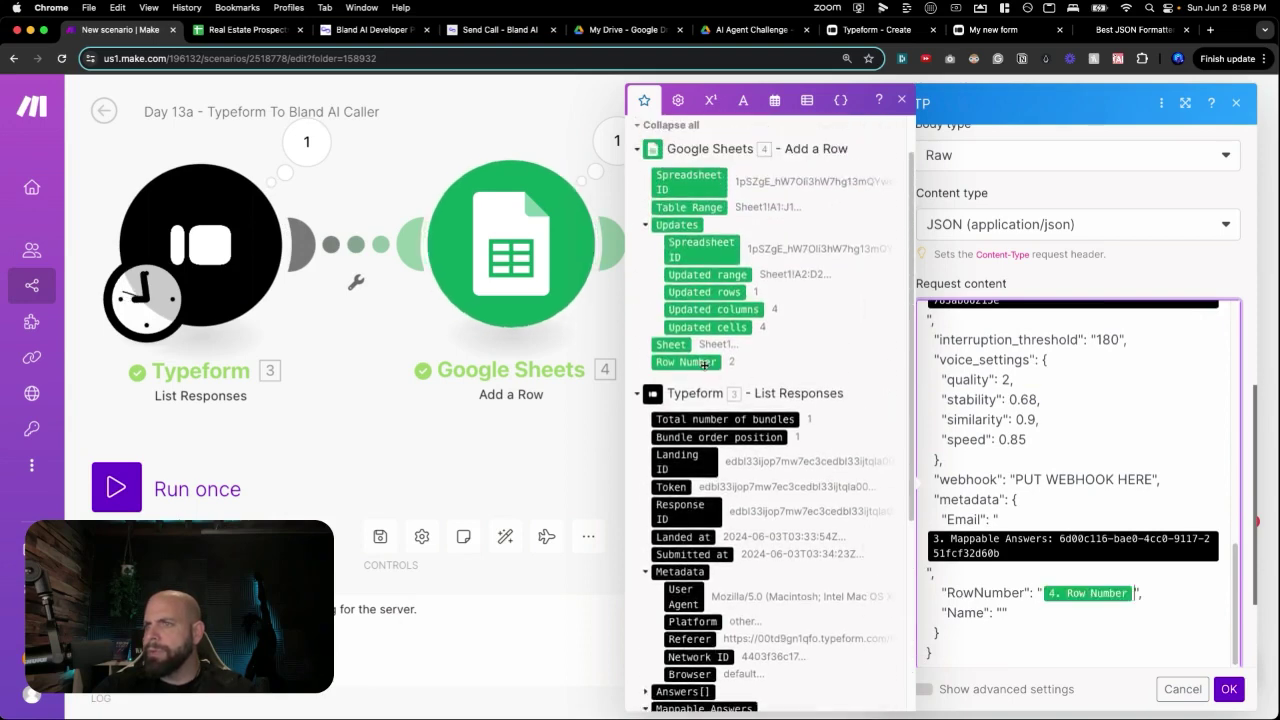
left_click(1002, 613)
scroll(798, 574, "down", 4)
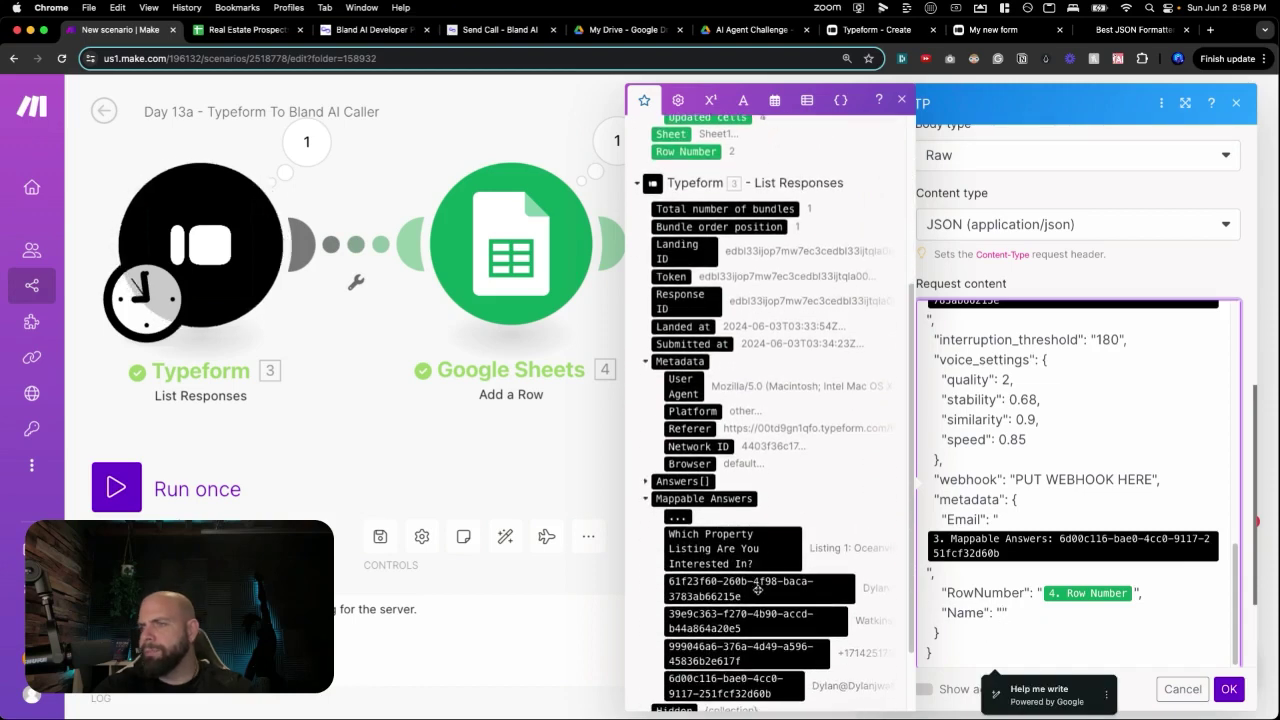
left_click(758, 591)
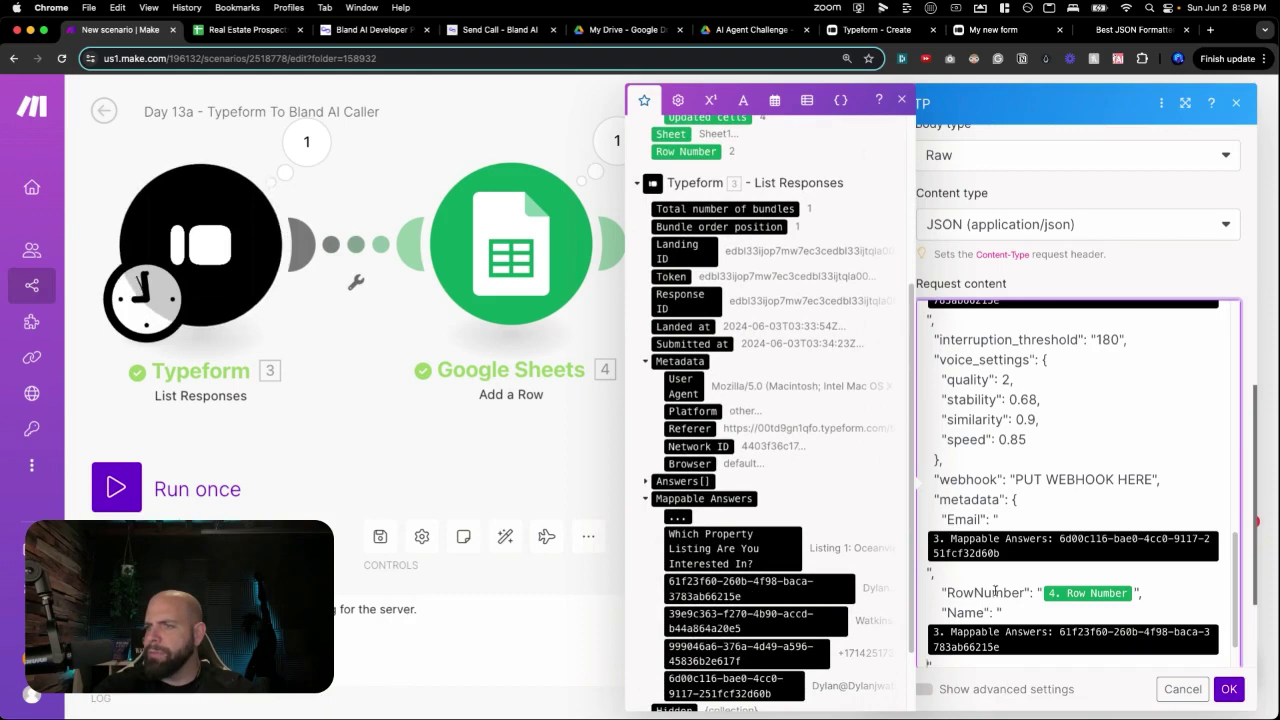
scroll(1027, 591, "down", 2)
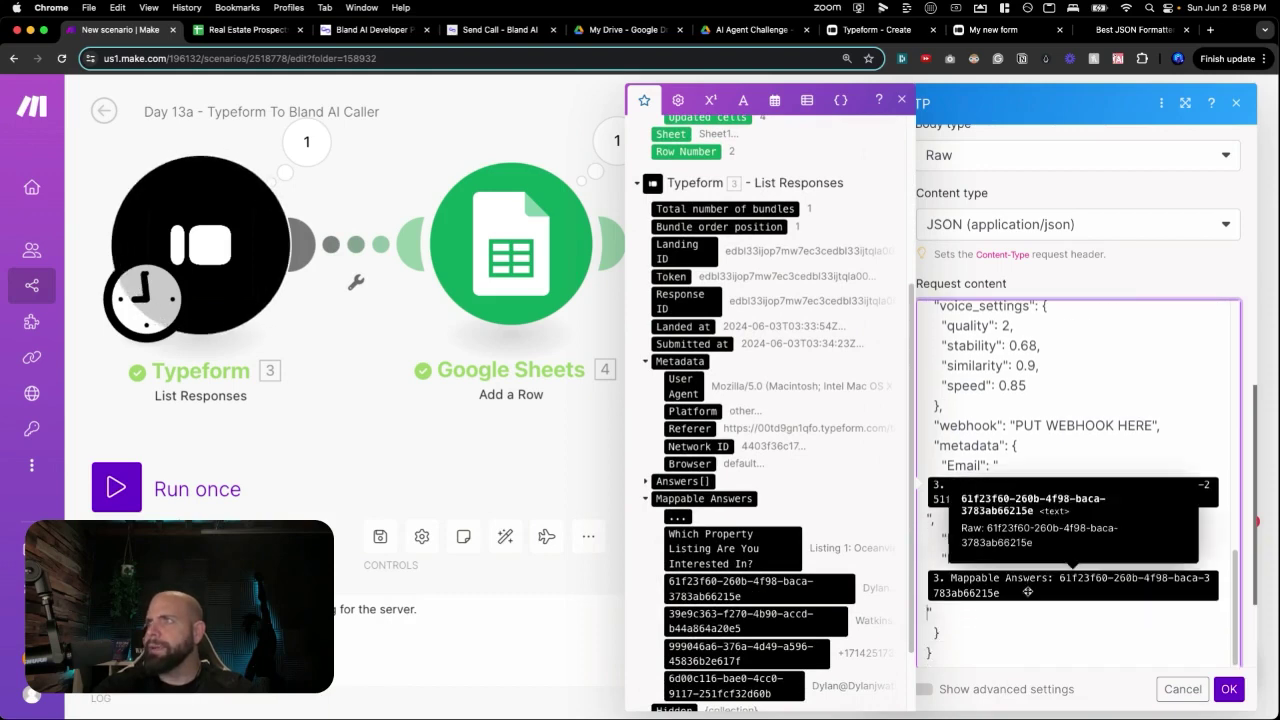
left_click(1217, 697)
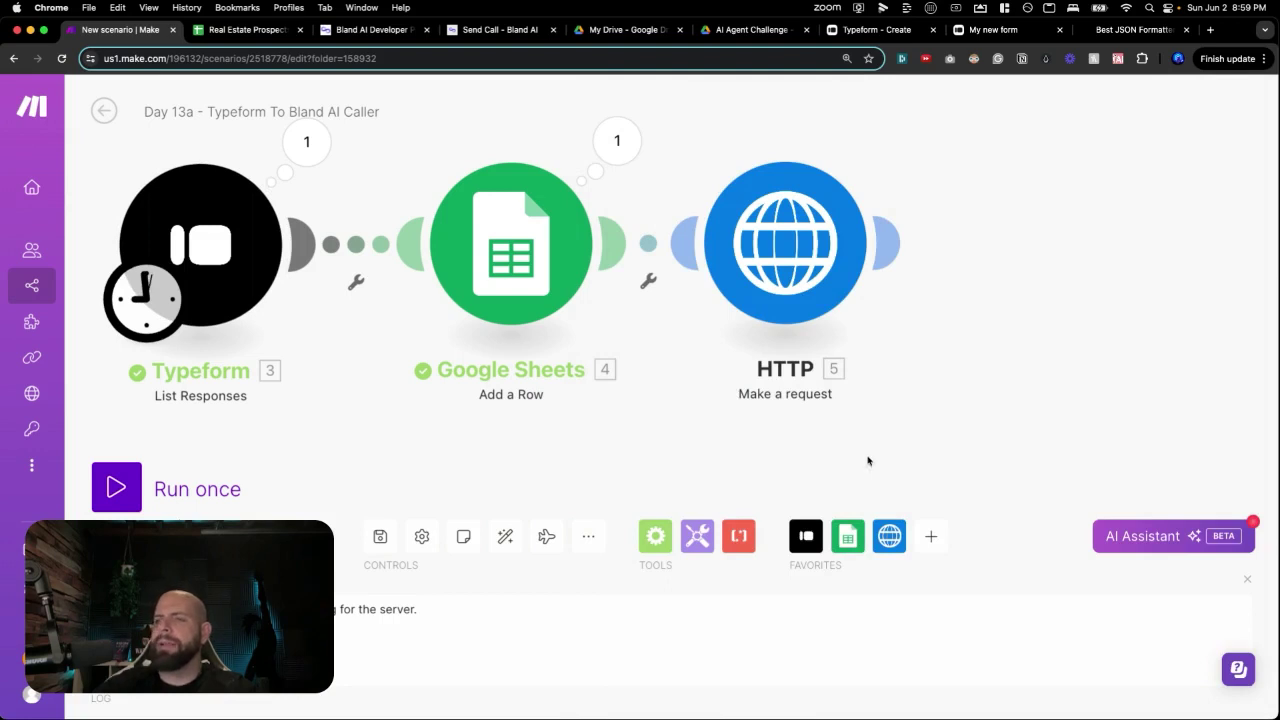
Save the Typeform to Bland AI Caller scenario, then create a blank scenario titled Day 13b in another tab.
left_click(393, 537)
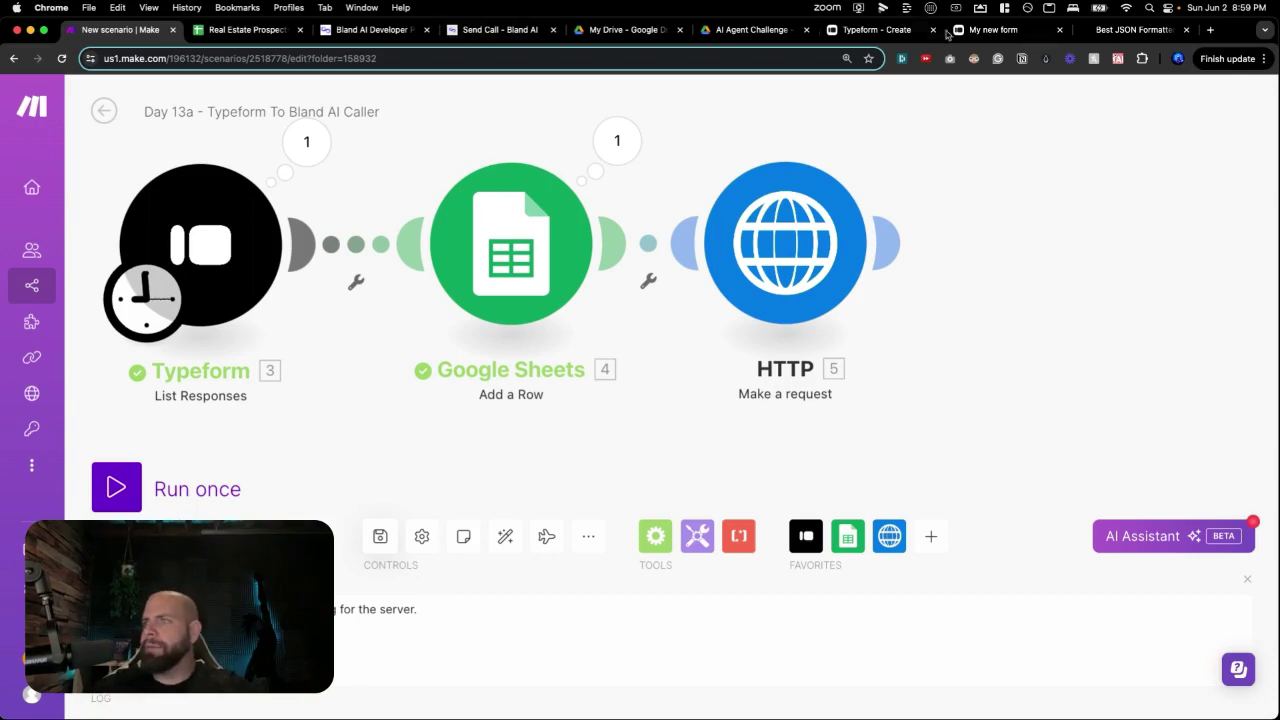
left_click(1132, 29)
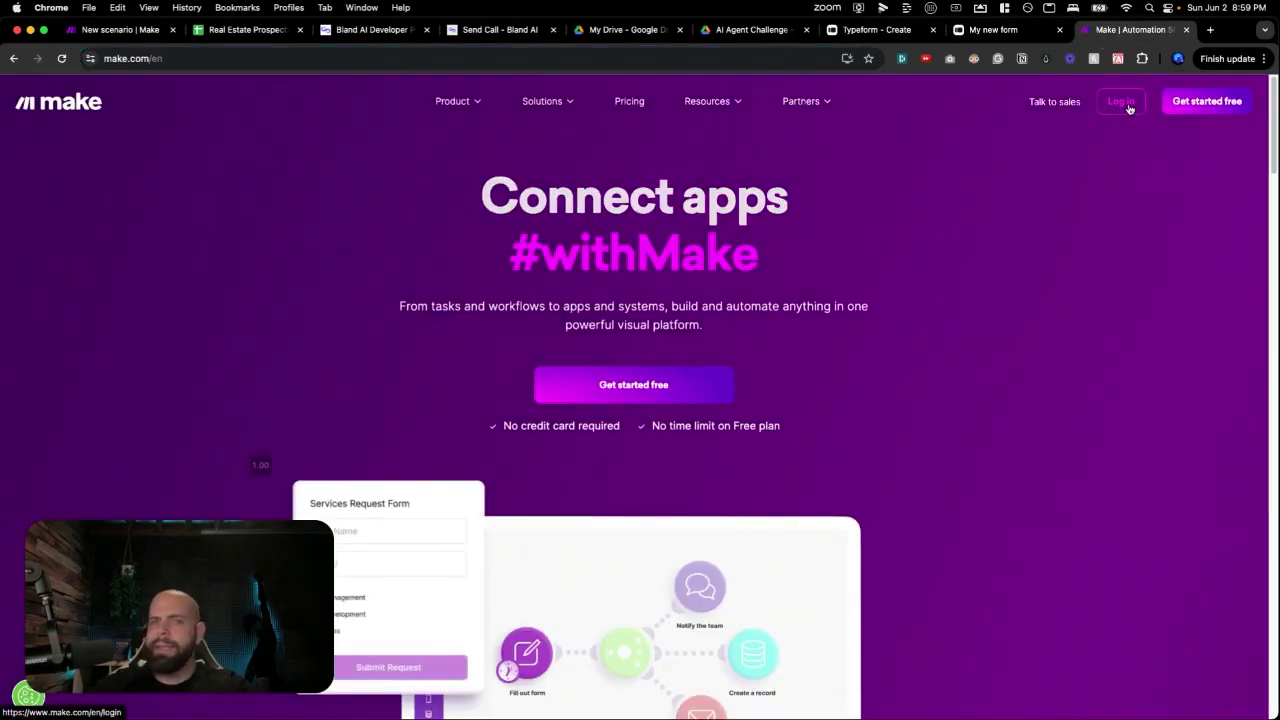
left_click(1124, 106)
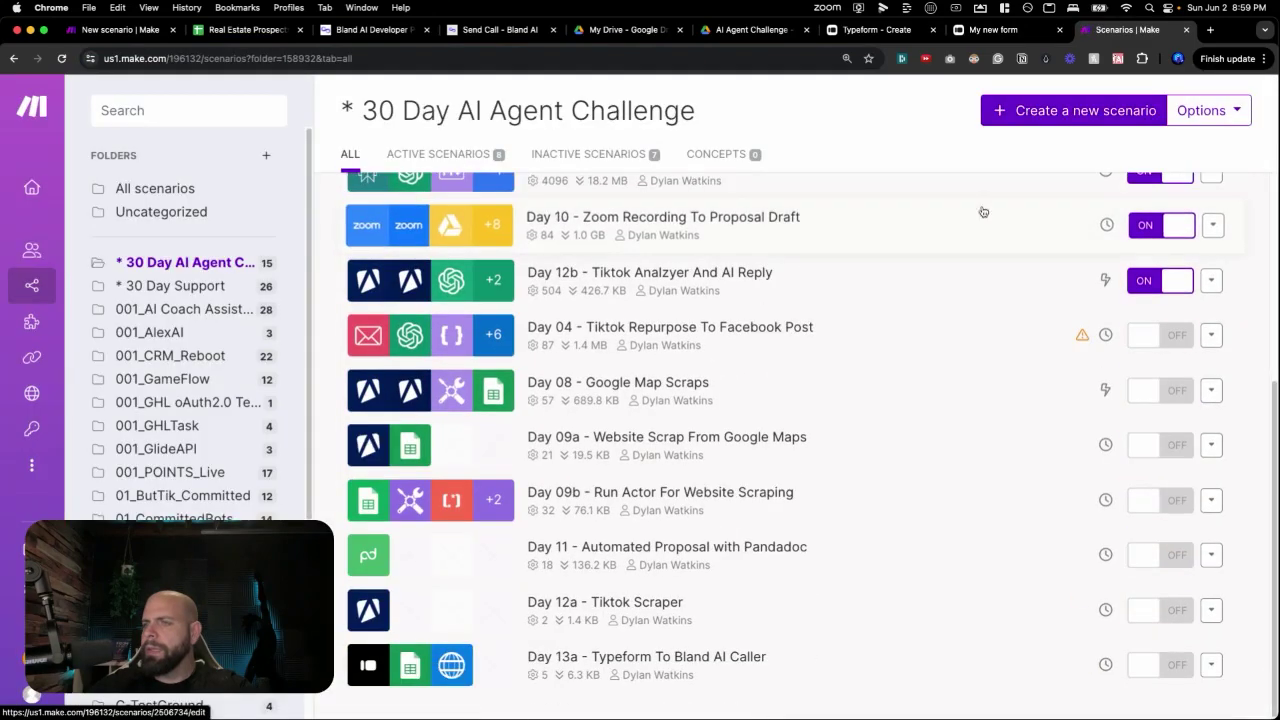
left_click(1030, 114)
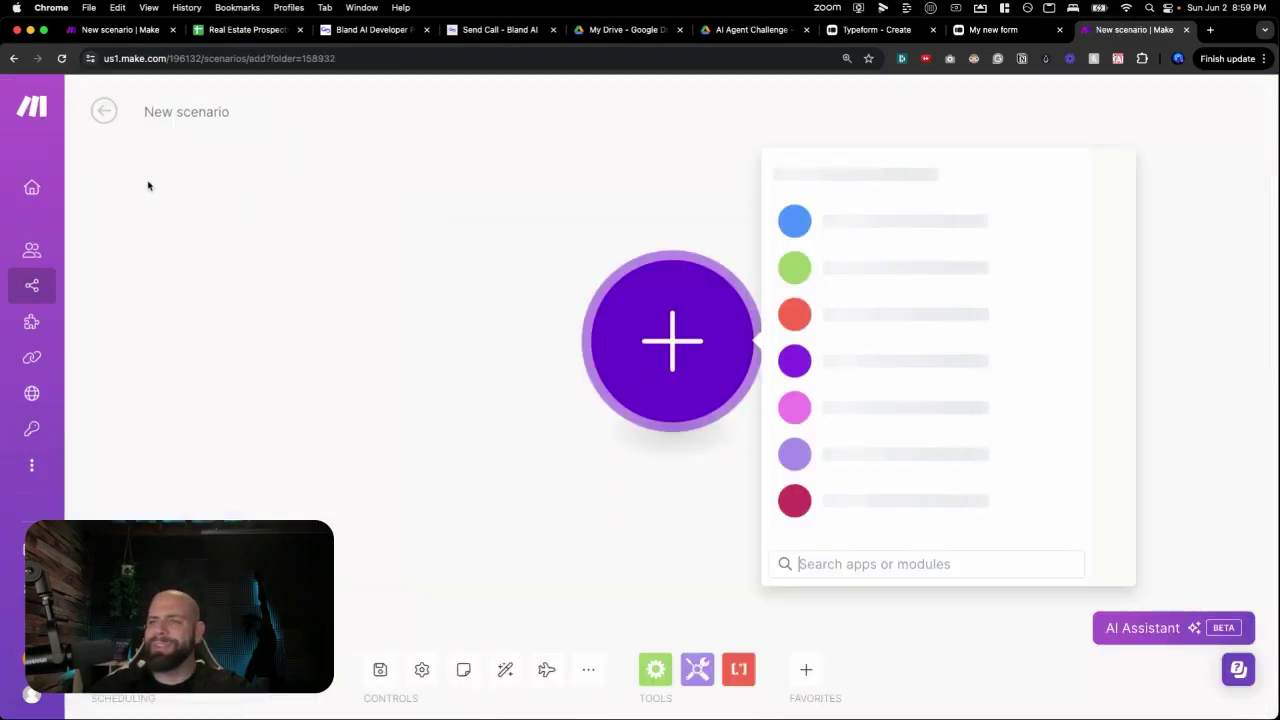
left_click(192, 113)
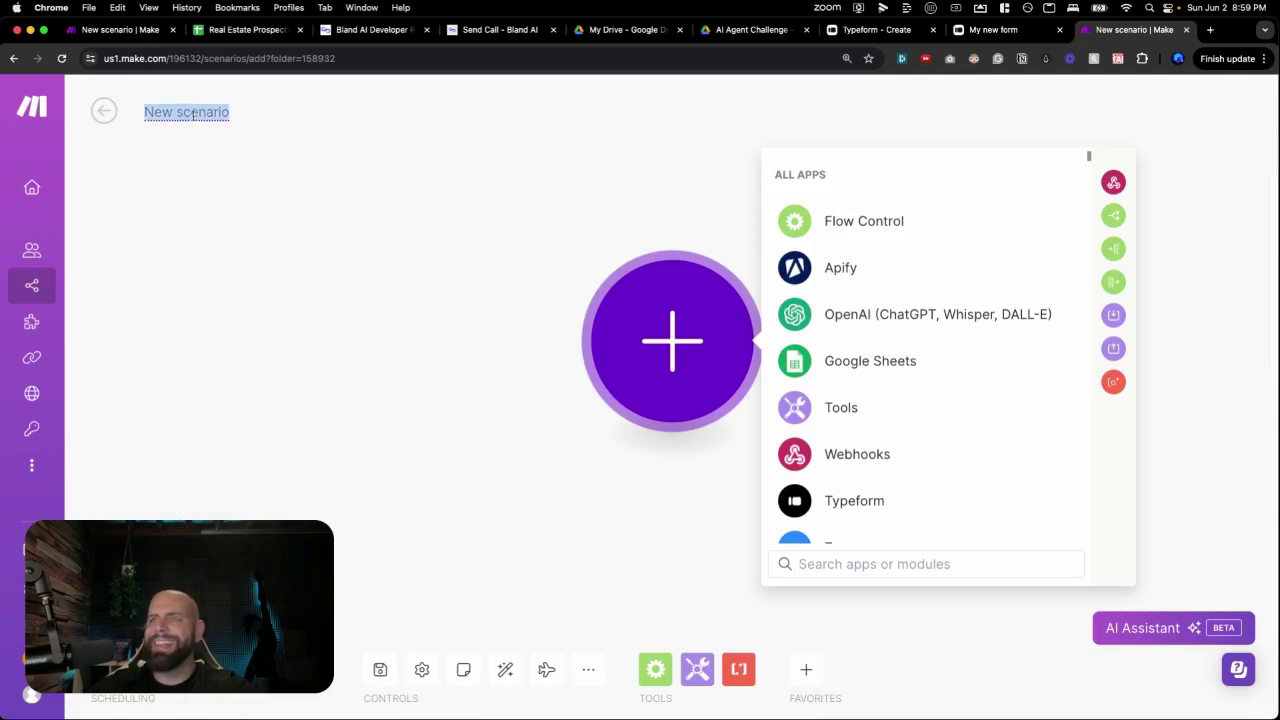
type("Day ")
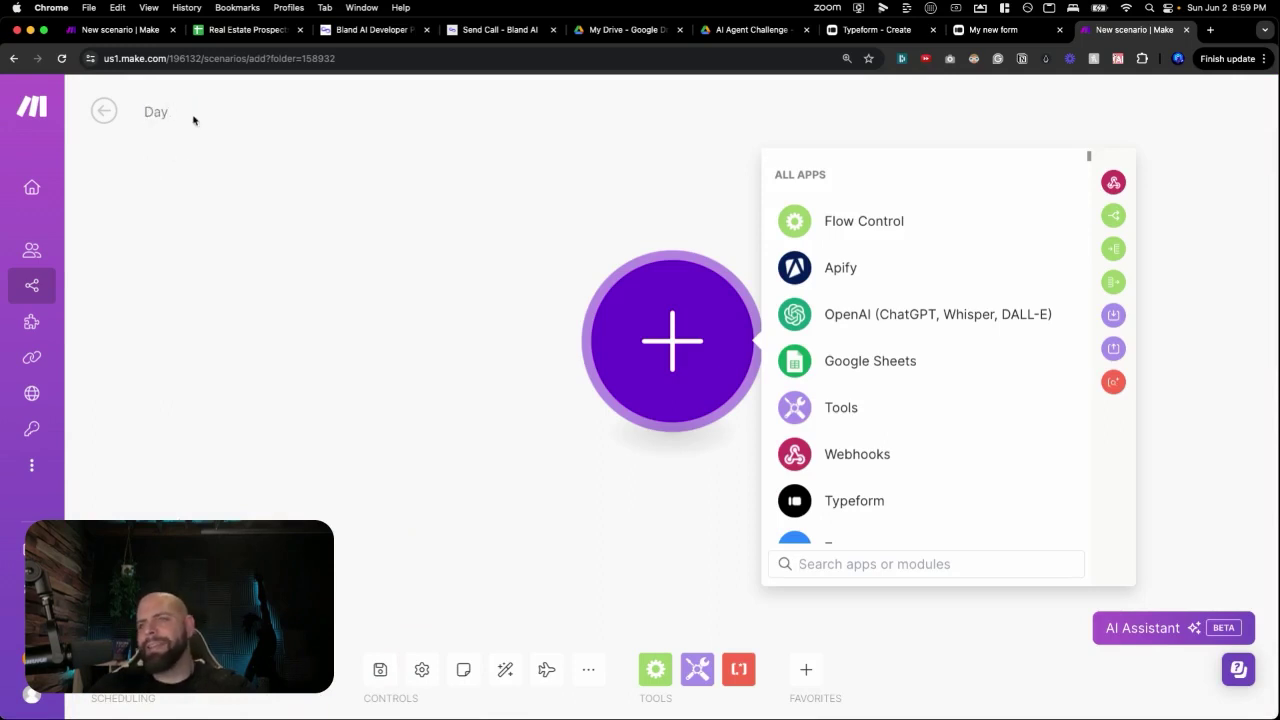
type("12")
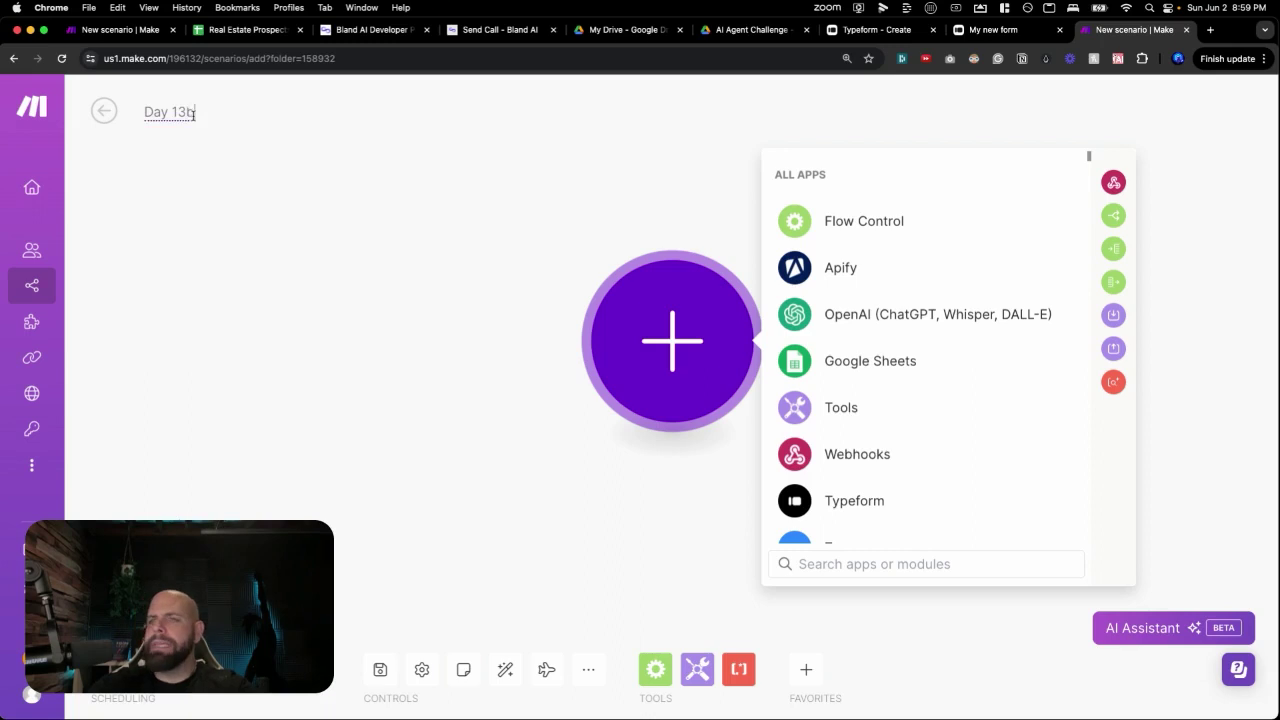
type("b")
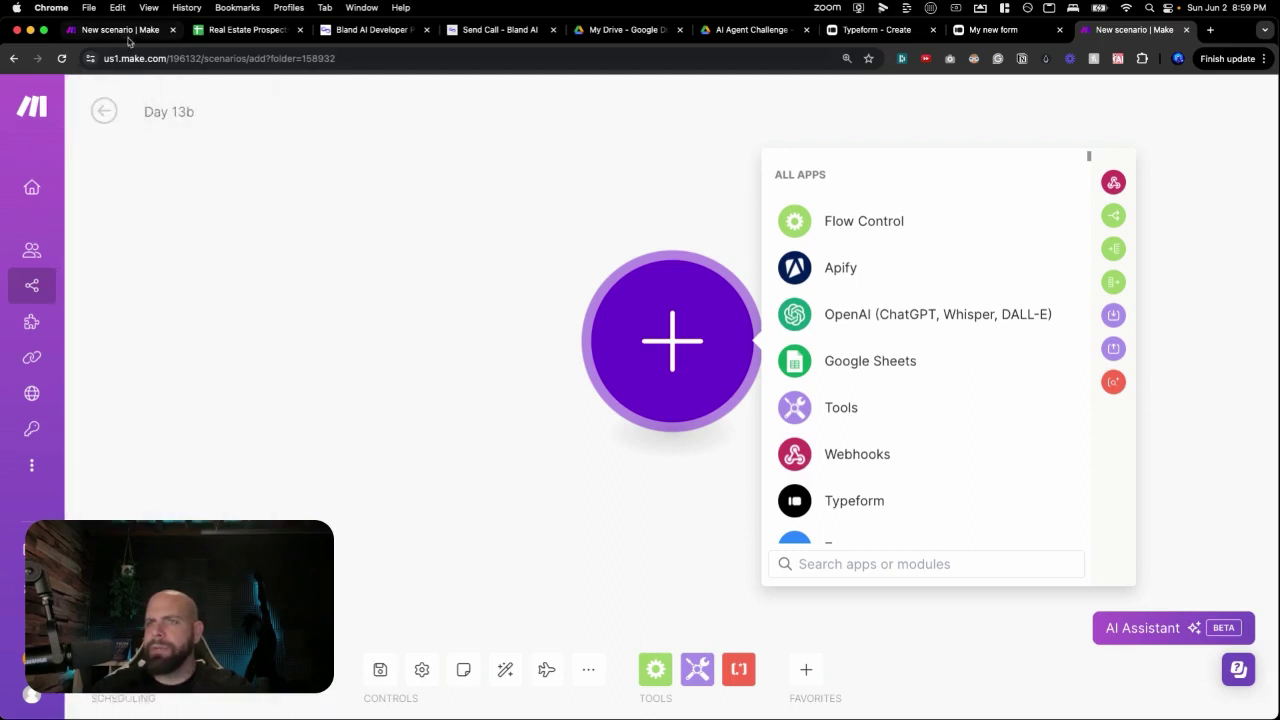
left_click(128, 32)
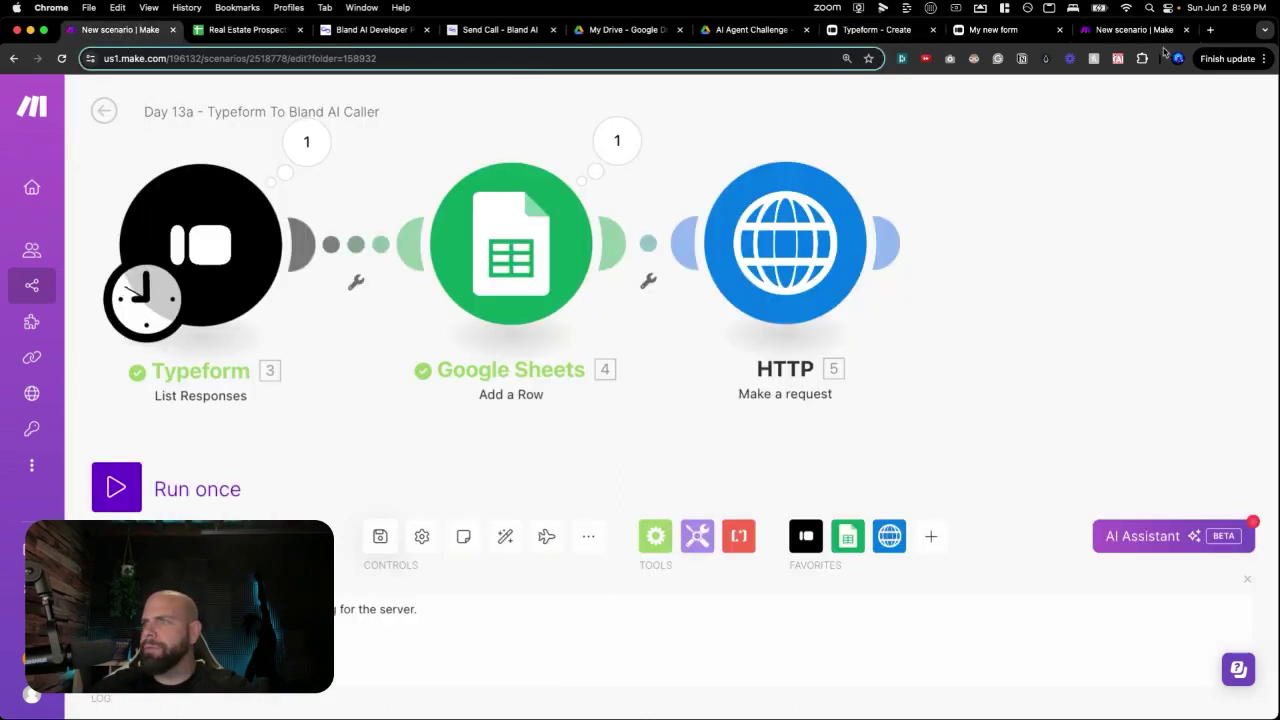
Extend the Day 13b title with '- Sending Email with Calender Link For Property' and save the scenario.
left_click(1135, 30)
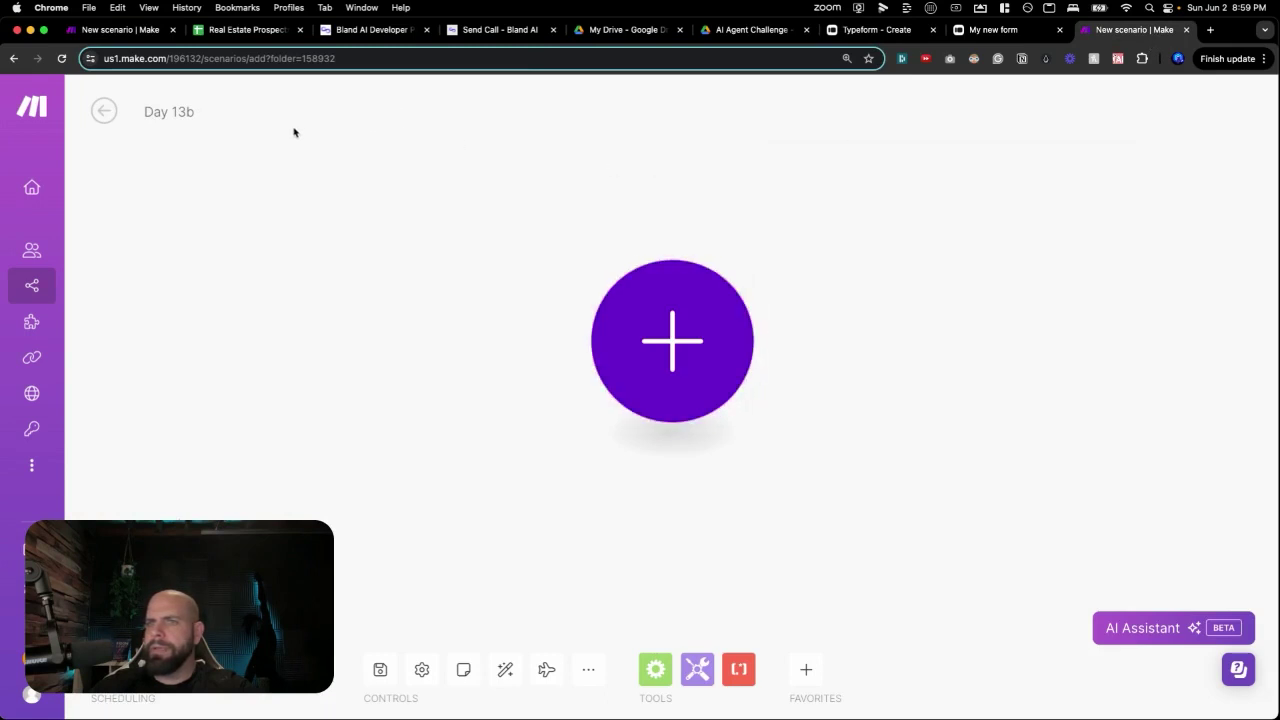
left_click(198, 111)
type("- ")
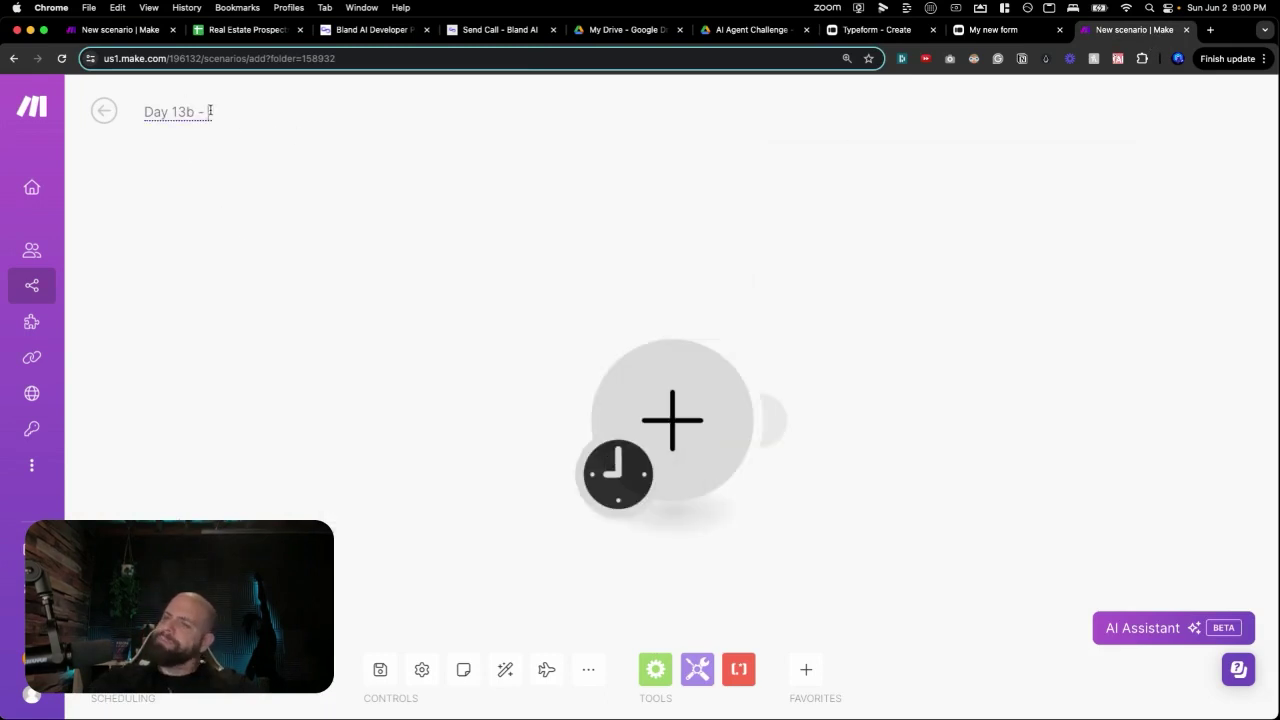
type("Sending Email ")
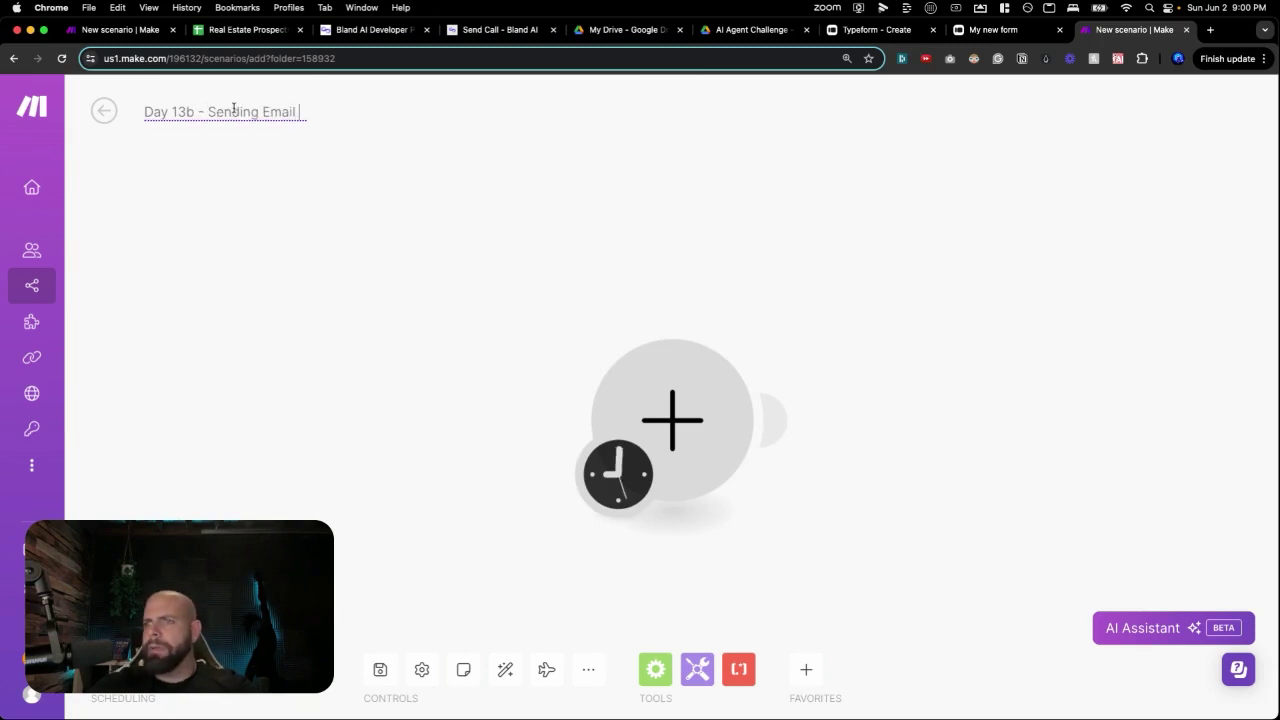
type("with Calend")
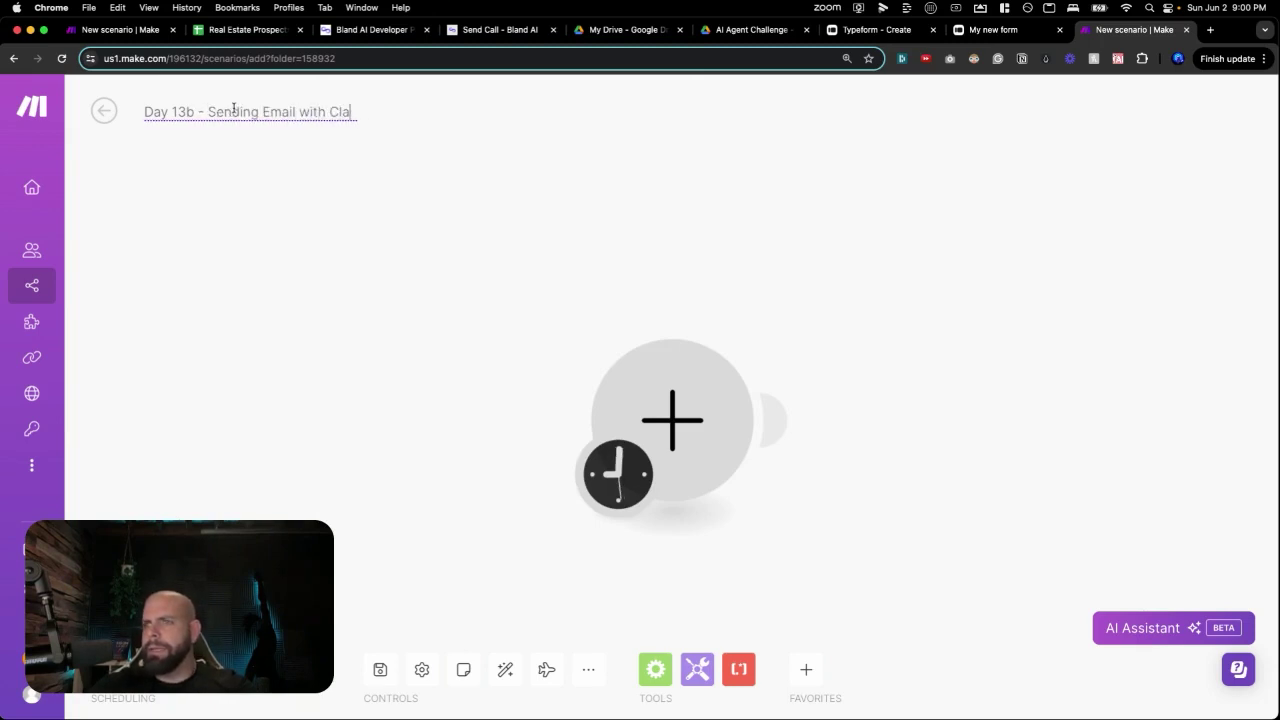
type("er L")
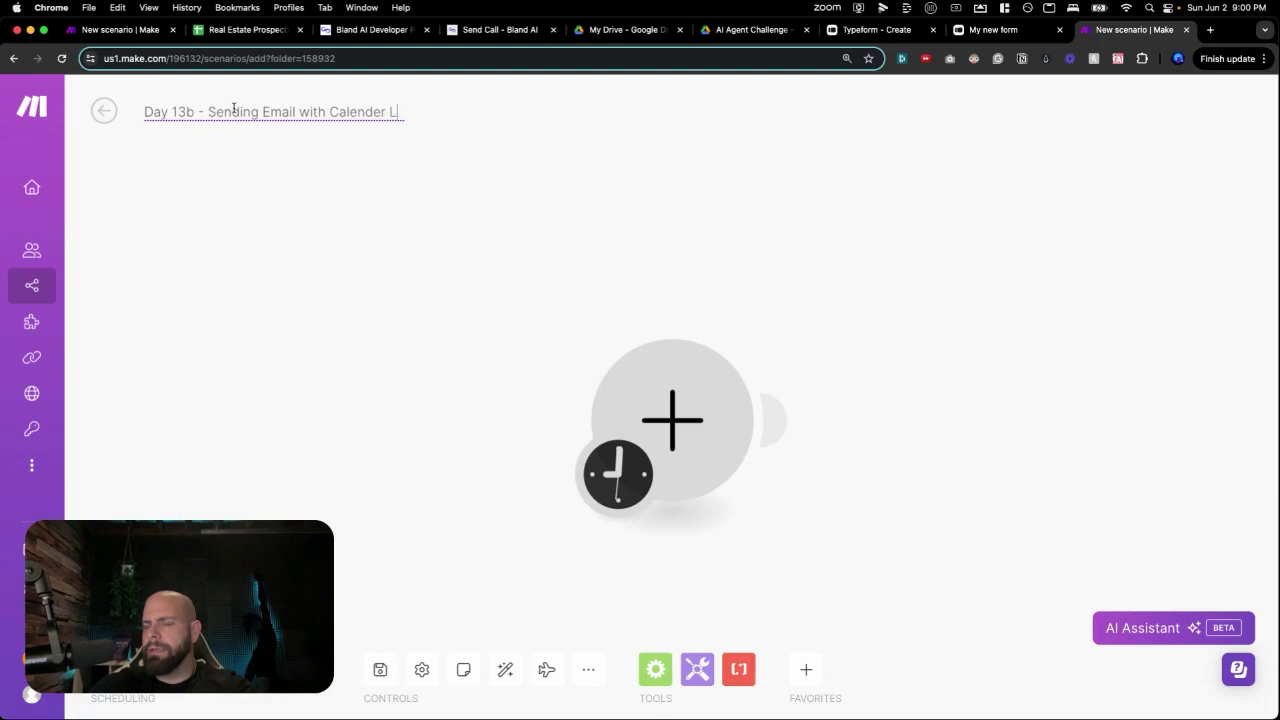
type("ink For")
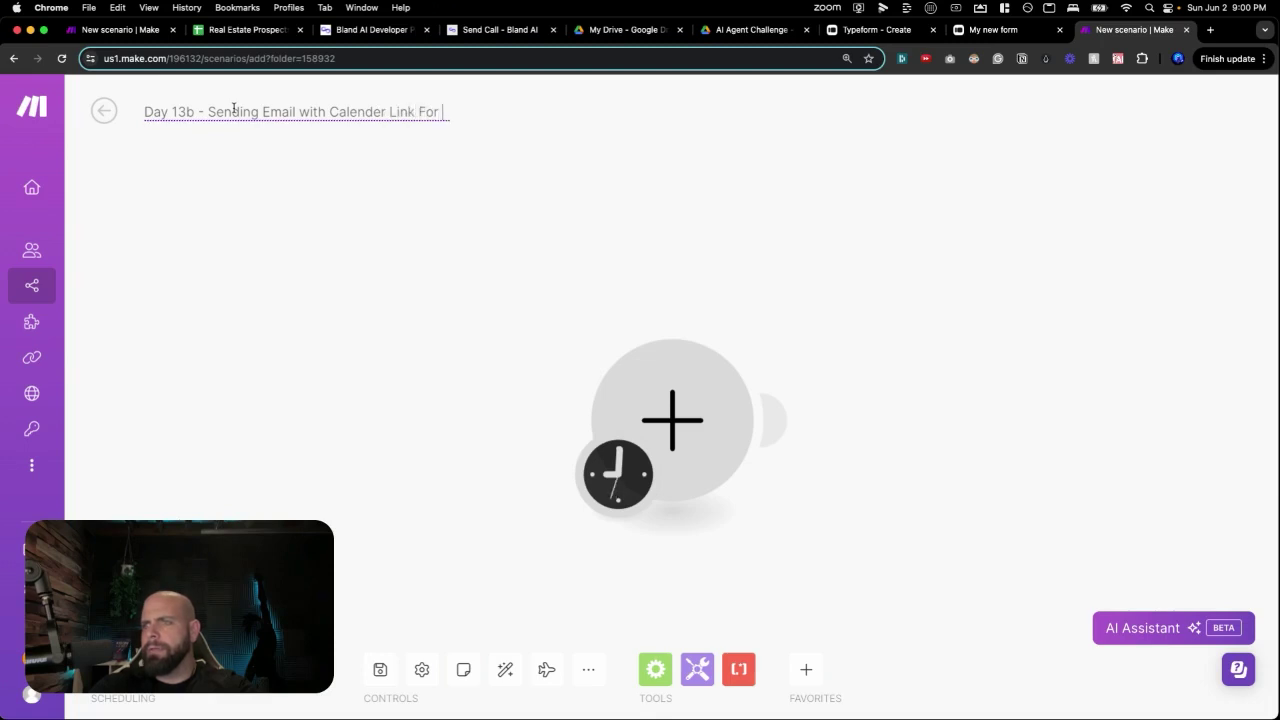
type(" Property")
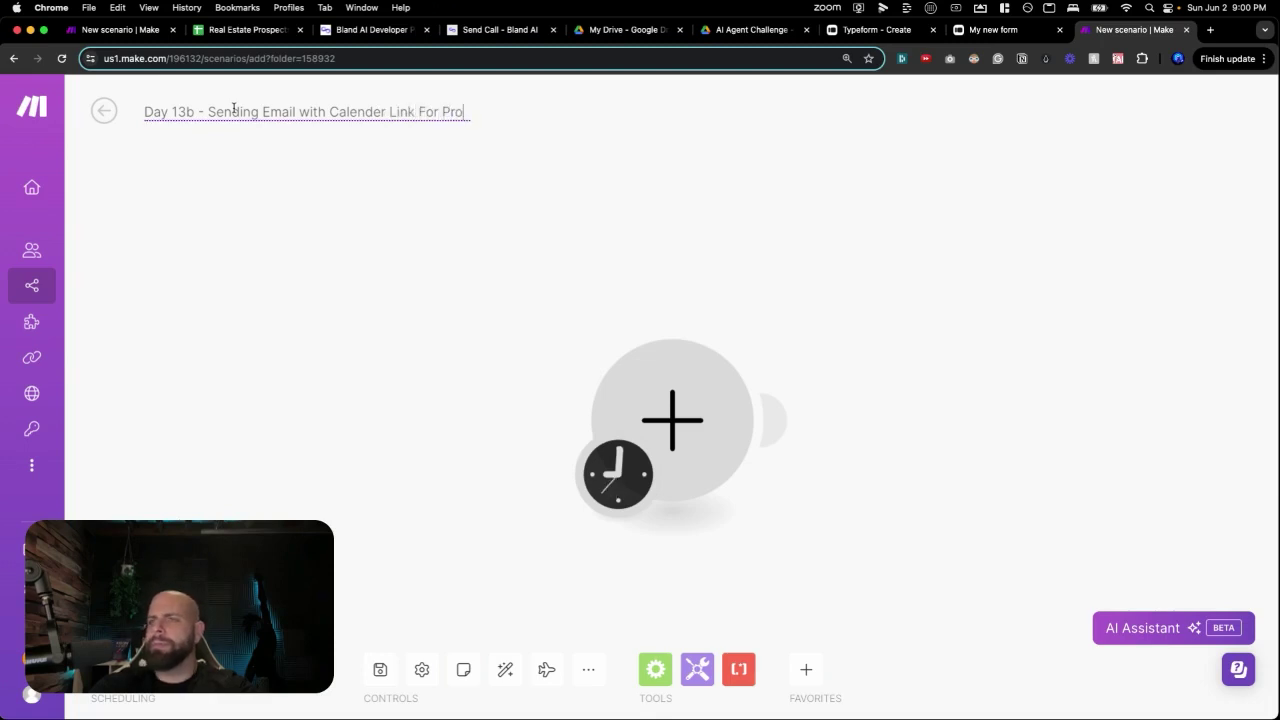
left_click(306, 443)
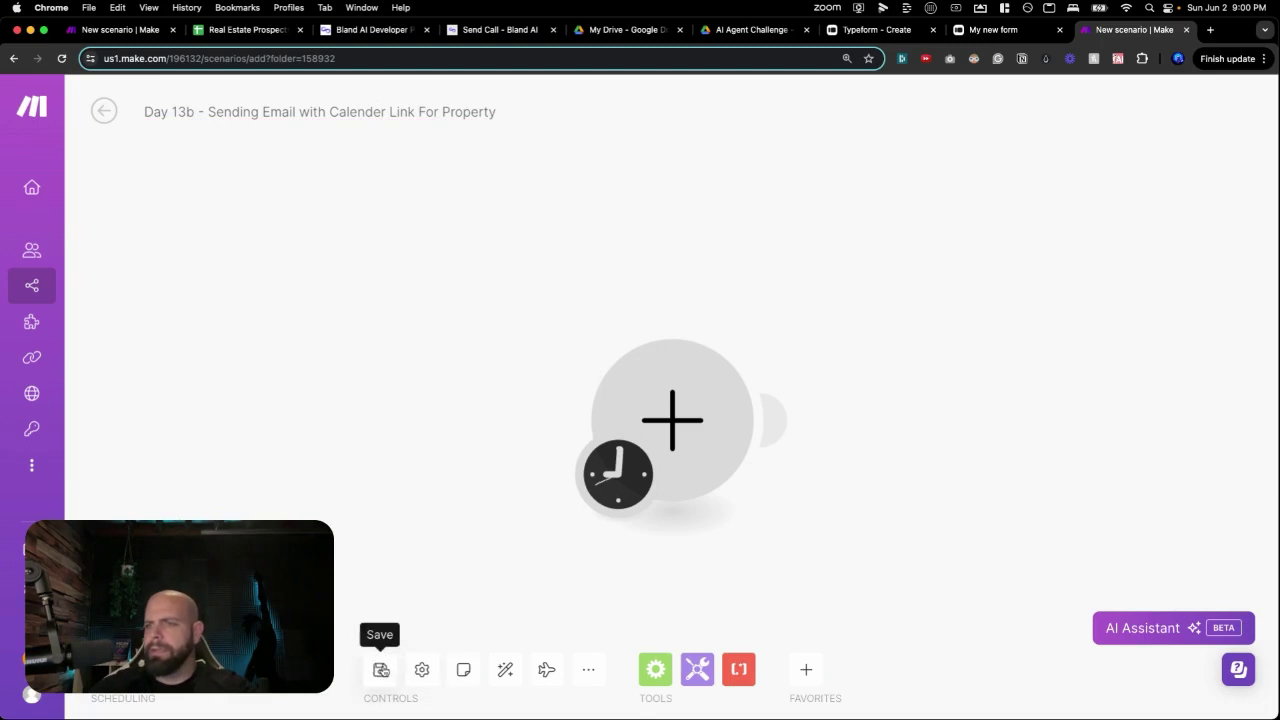
left_click(380, 669)
left_click(448, 428)
left_click_drag(448, 428, 286, 360)
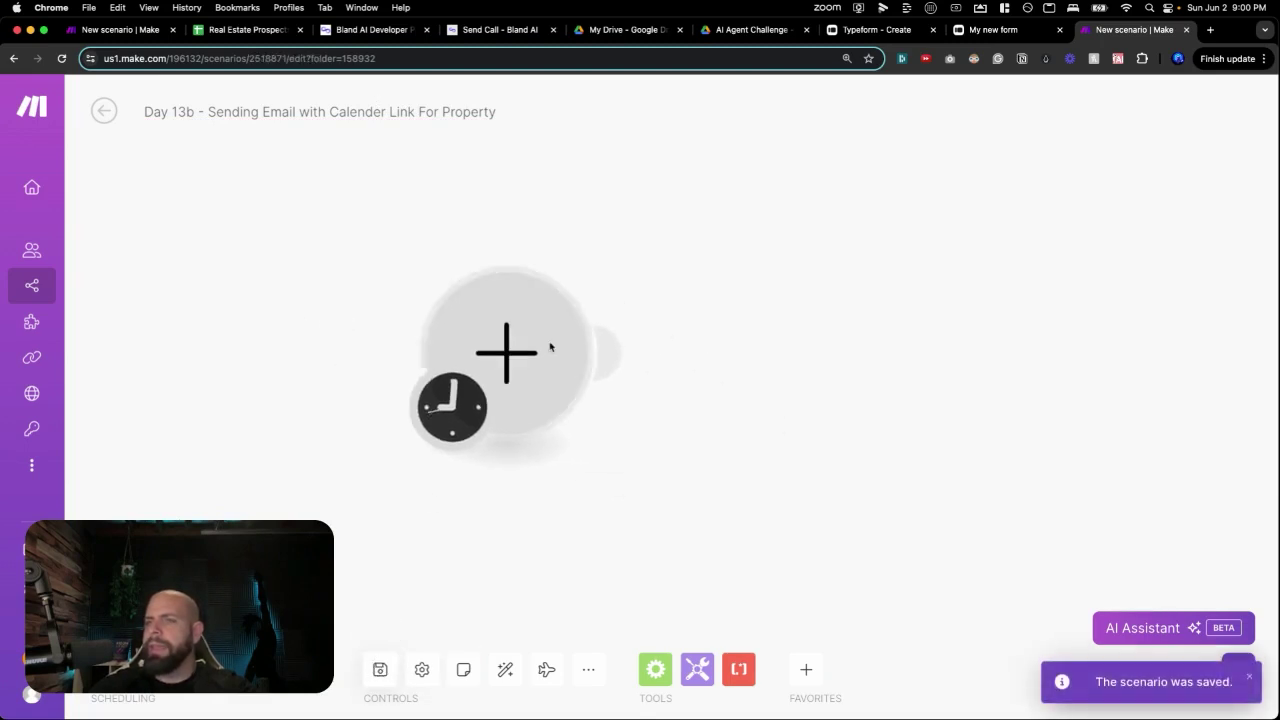
Add a Webhooks Custom webhook trigger with a new hook named Real Estate Prospect.
left_click(521, 369)
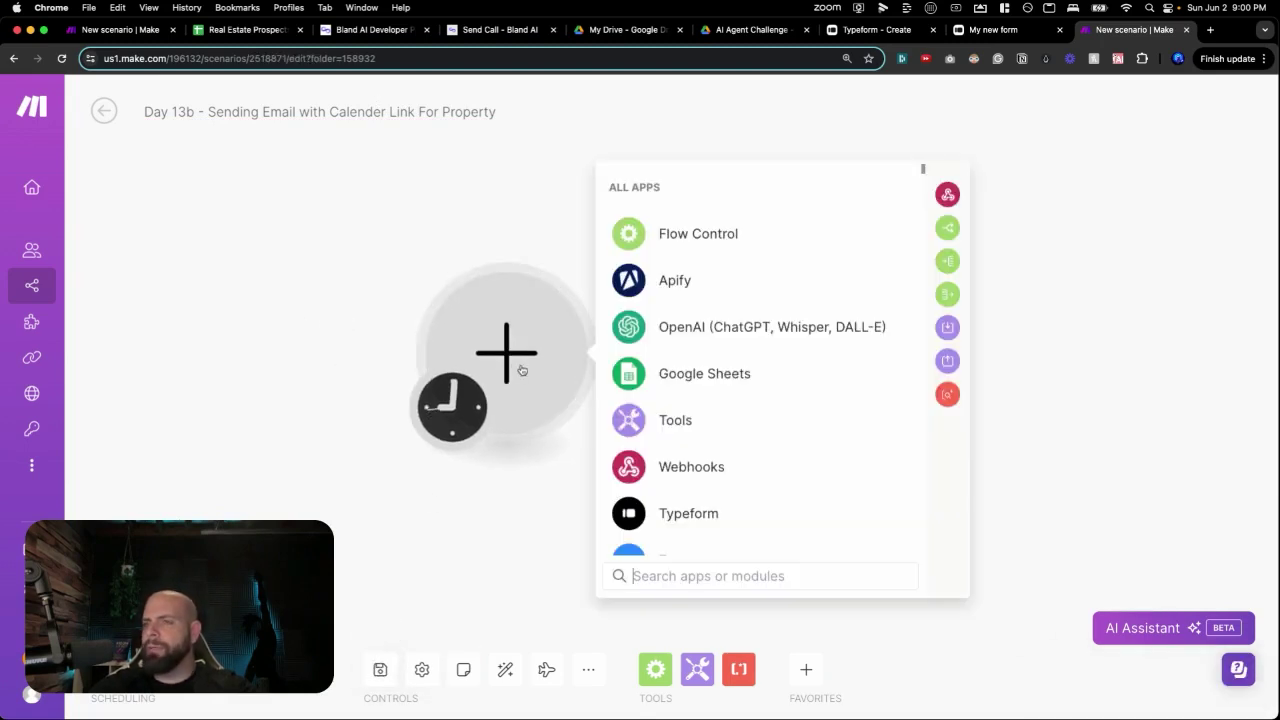
left_click(661, 463)
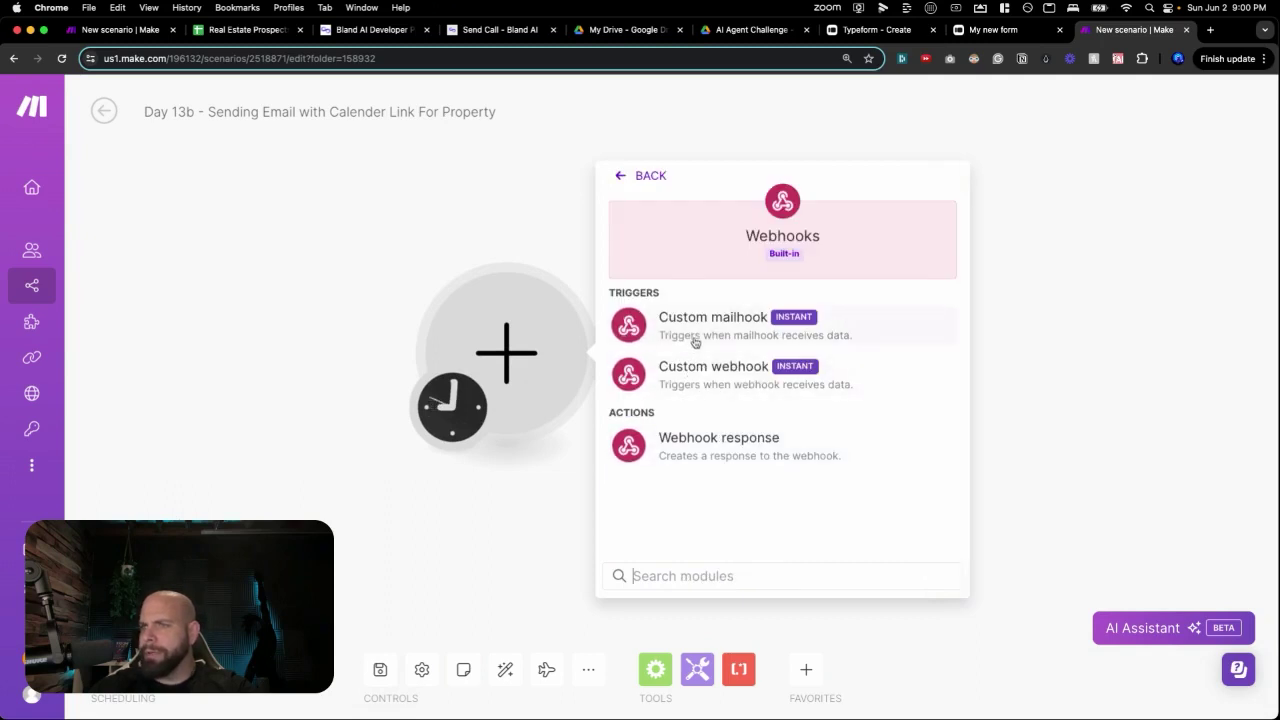
left_click(700, 370)
left_click(940, 348)
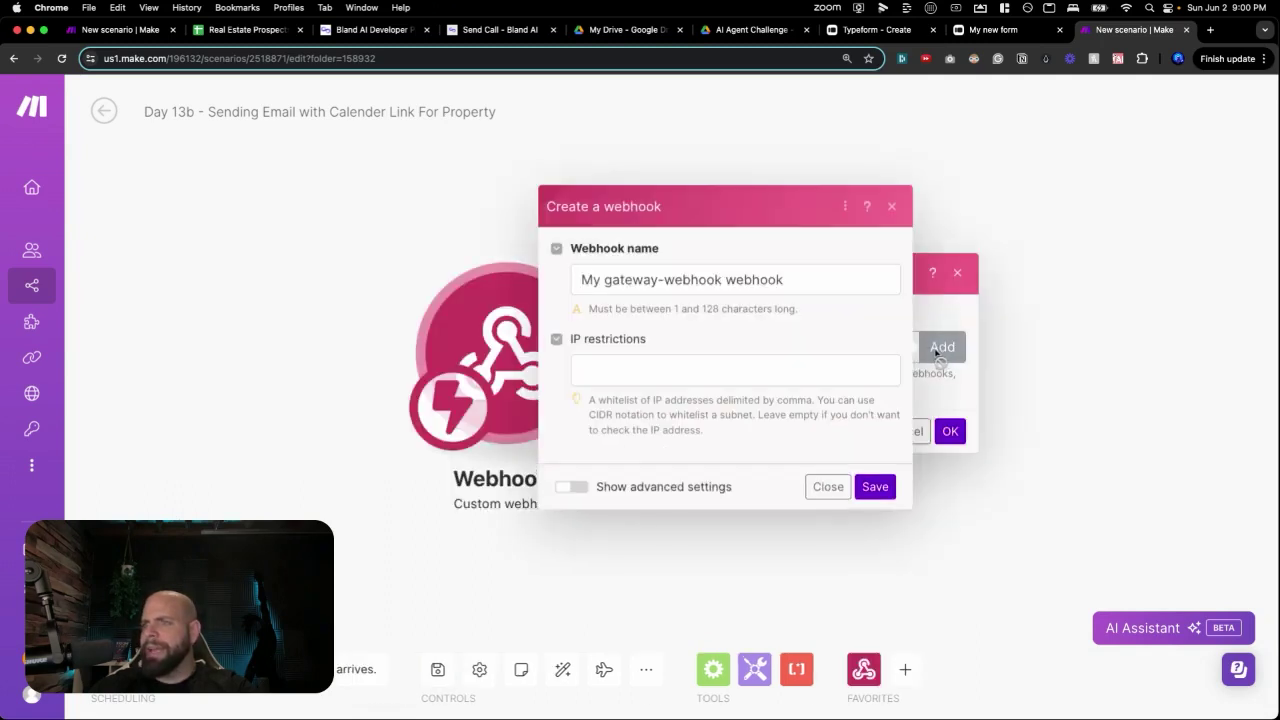
triple_click(757, 286)
type("Real E")
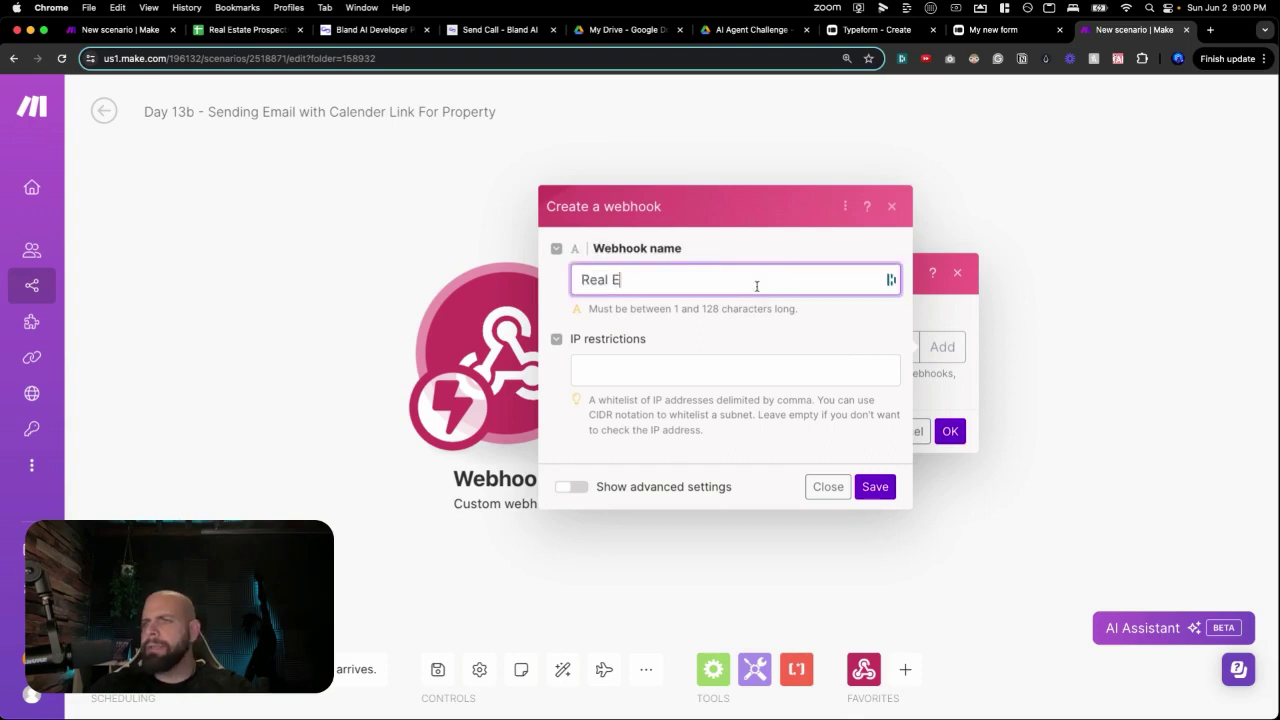
type("state Prospect")
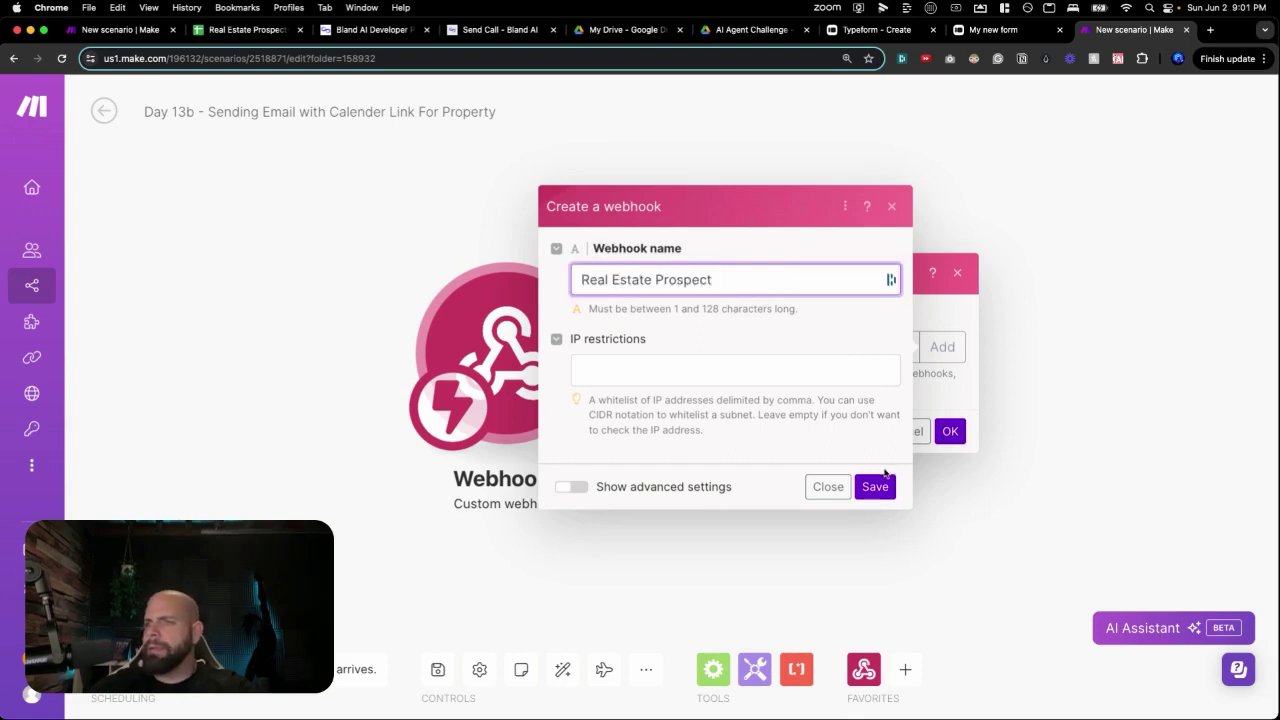
left_click(875, 487)
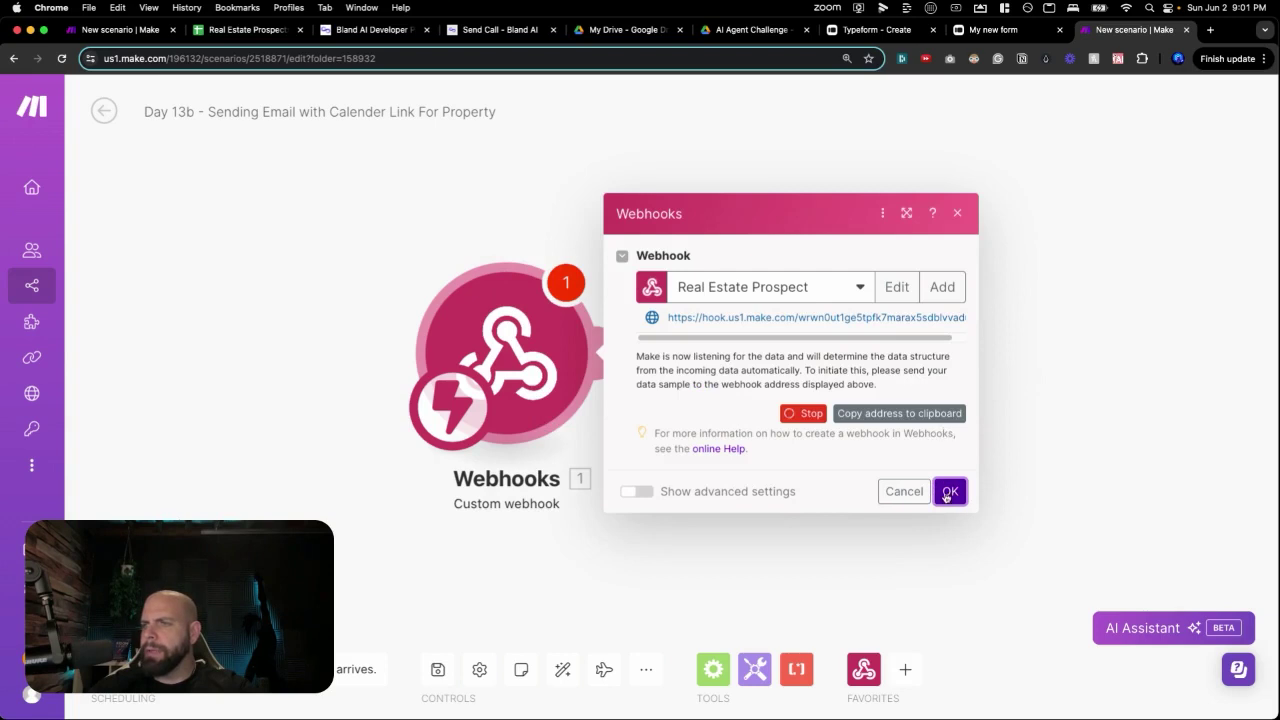
left_click(949, 493)
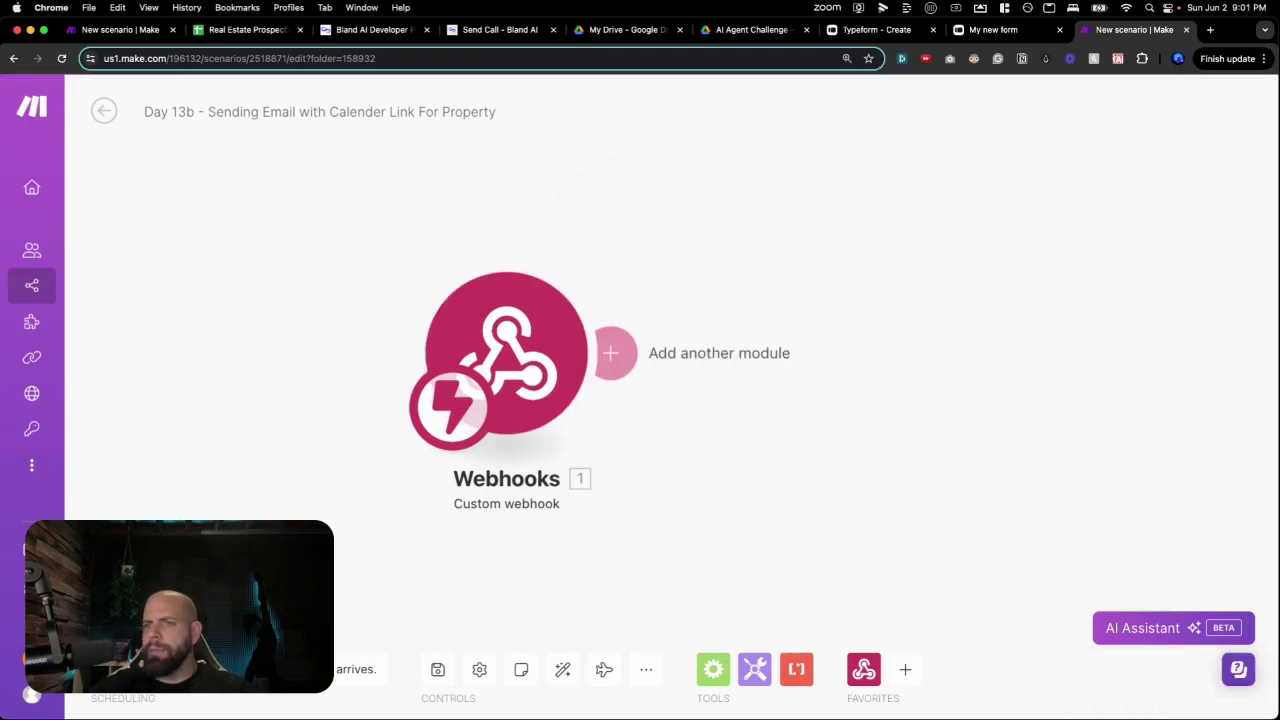
Run the scenario once so the webhook listens for data, and select its address to copy.
left_click(125, 620)
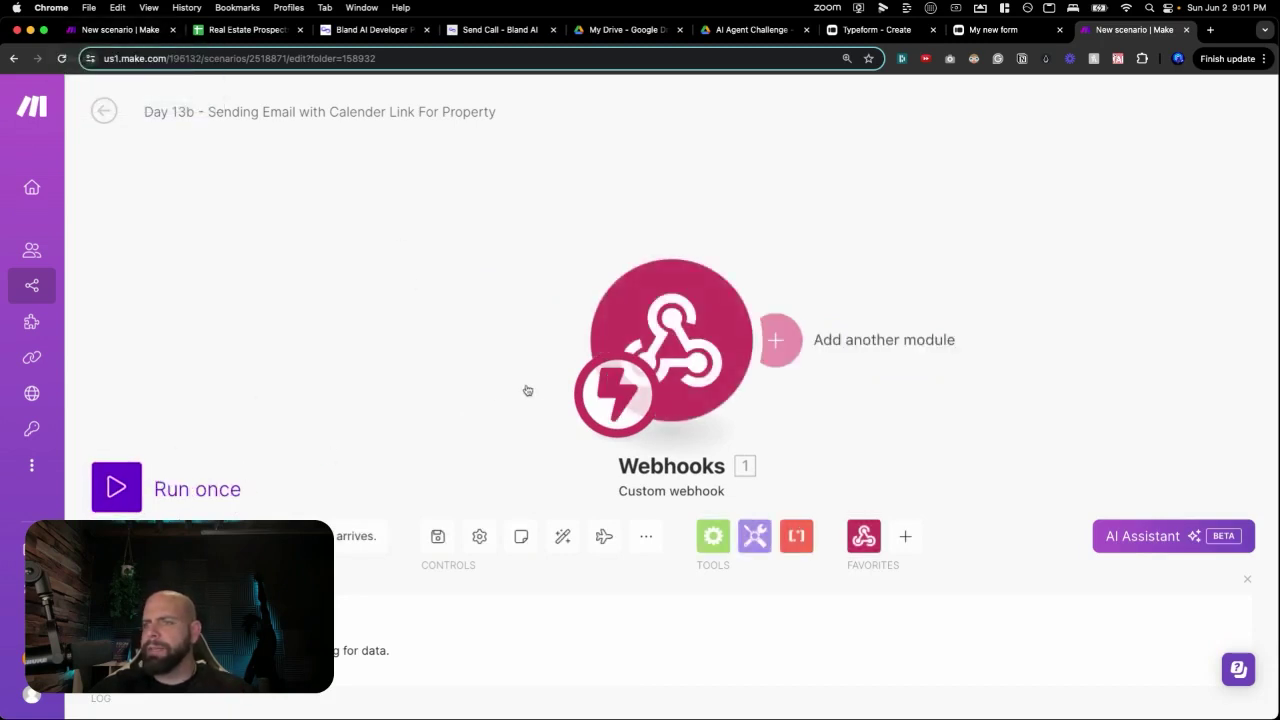
left_click(670, 345)
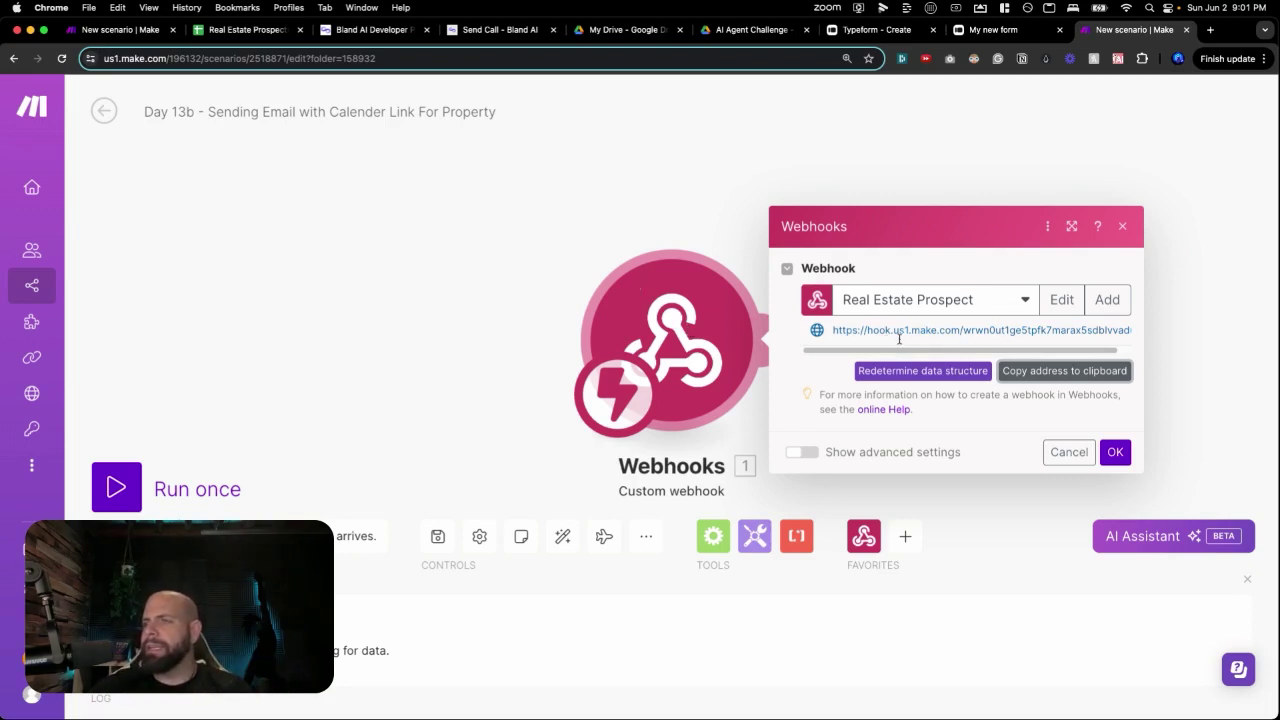
left_click(937, 370)
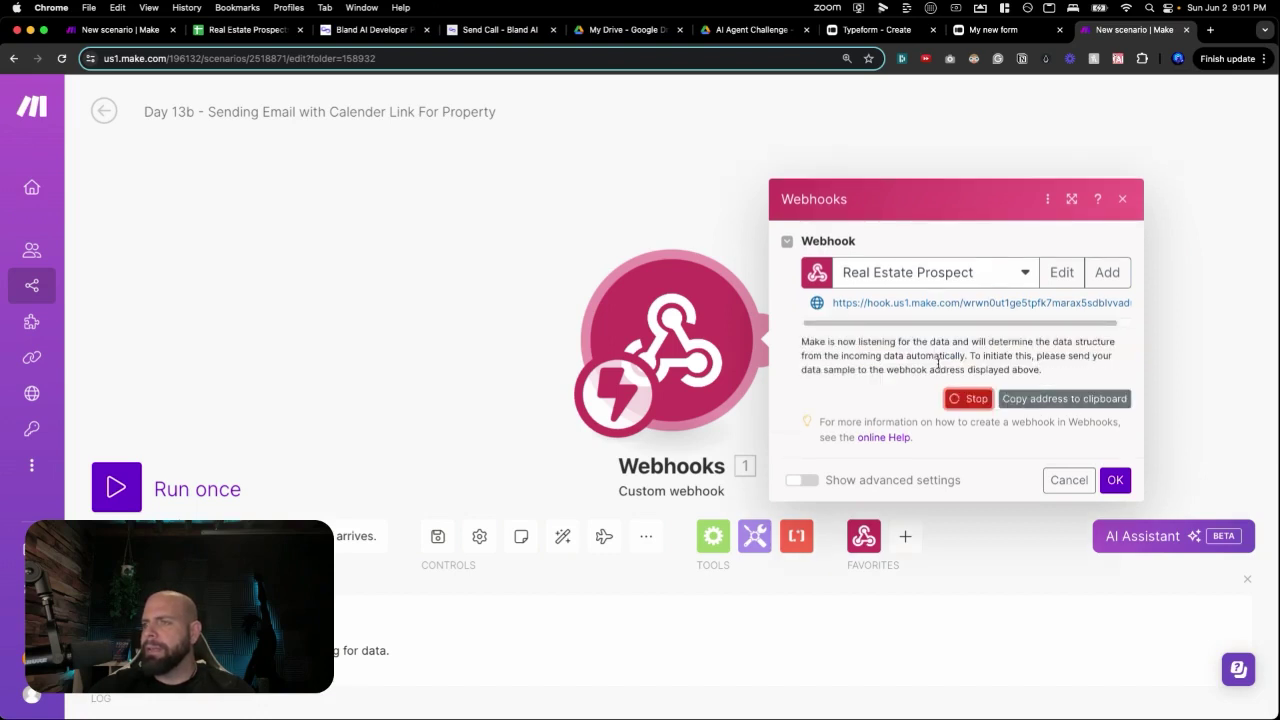
triple_click(924, 304)
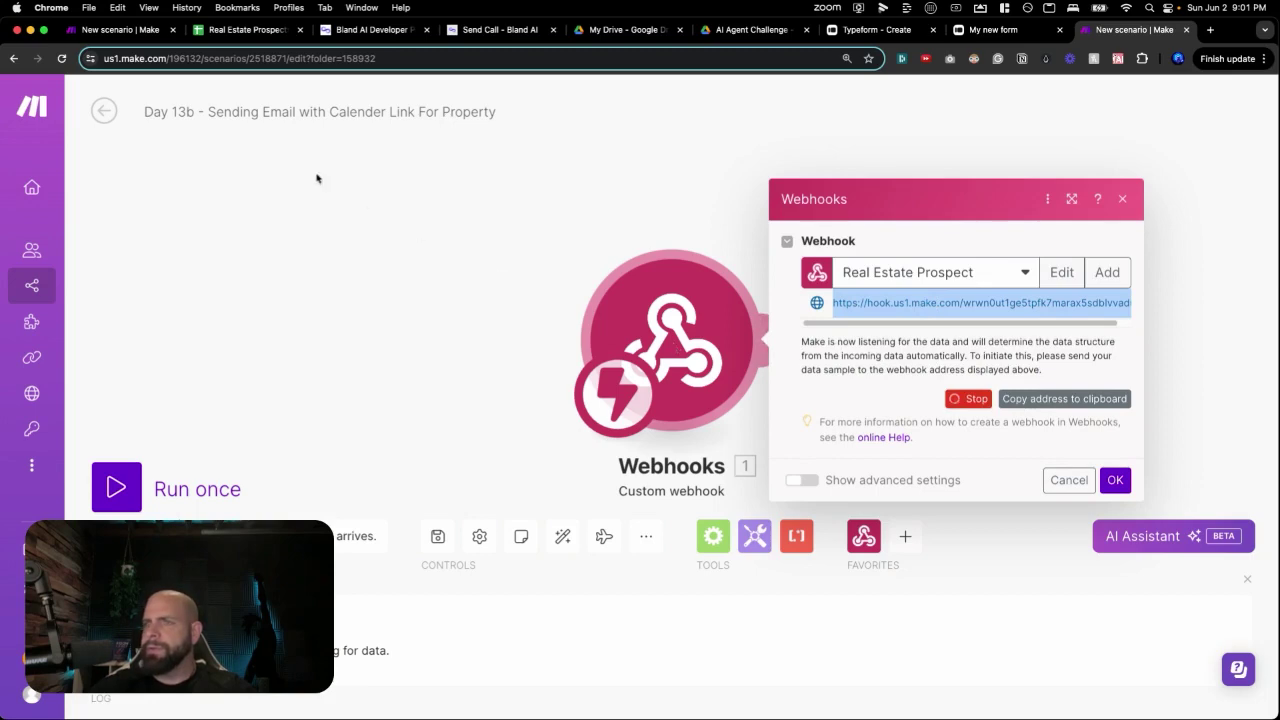
Replace the PUT WEBHOOK HERE placeholder in the Day 13a HTTP body with the copied webhook URL.
left_click(120, 30)
left_click(785, 240)
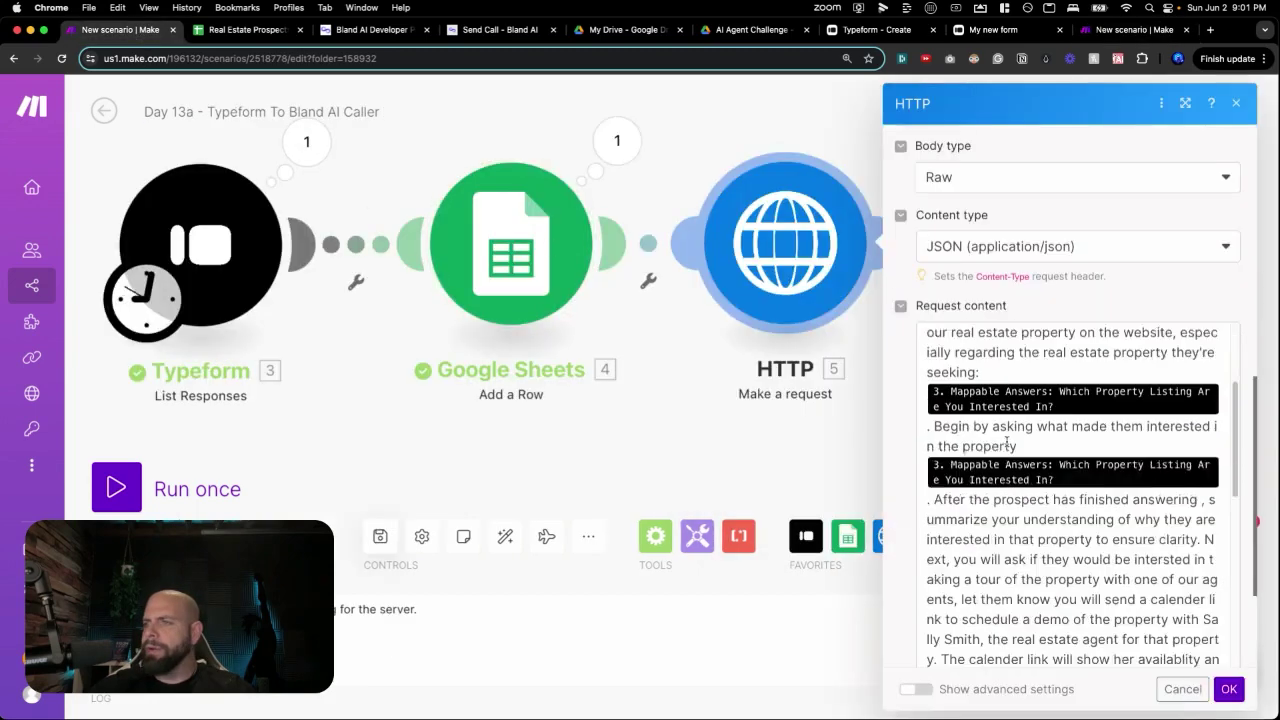
scroll(999, 455, "down", 5)
scroll(999, 455, "down", 5)
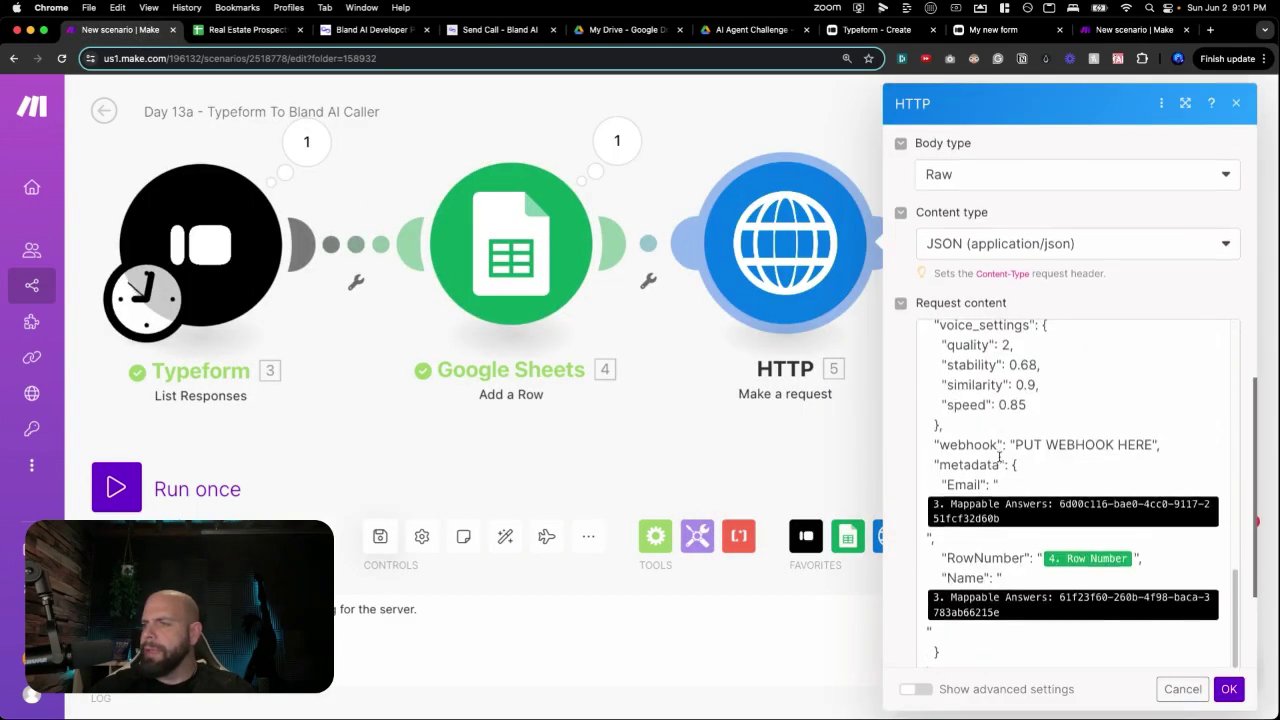
left_click_drag(1015, 430, 1150, 425)
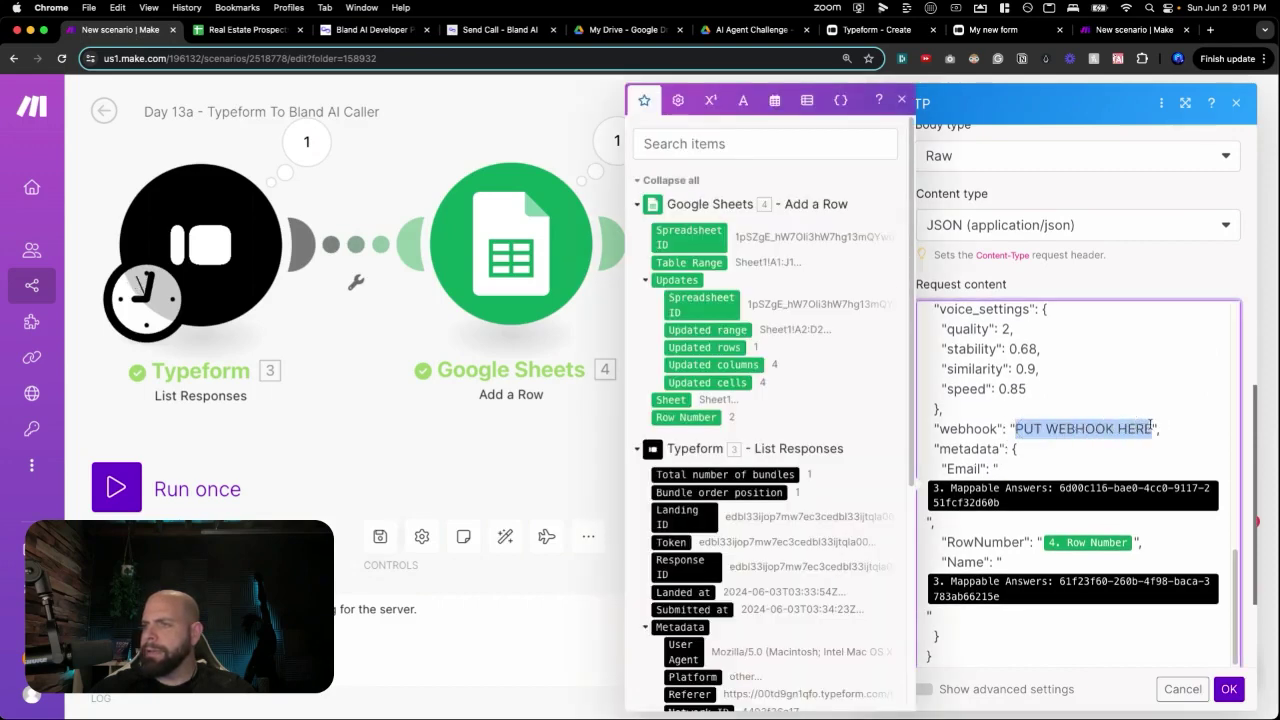
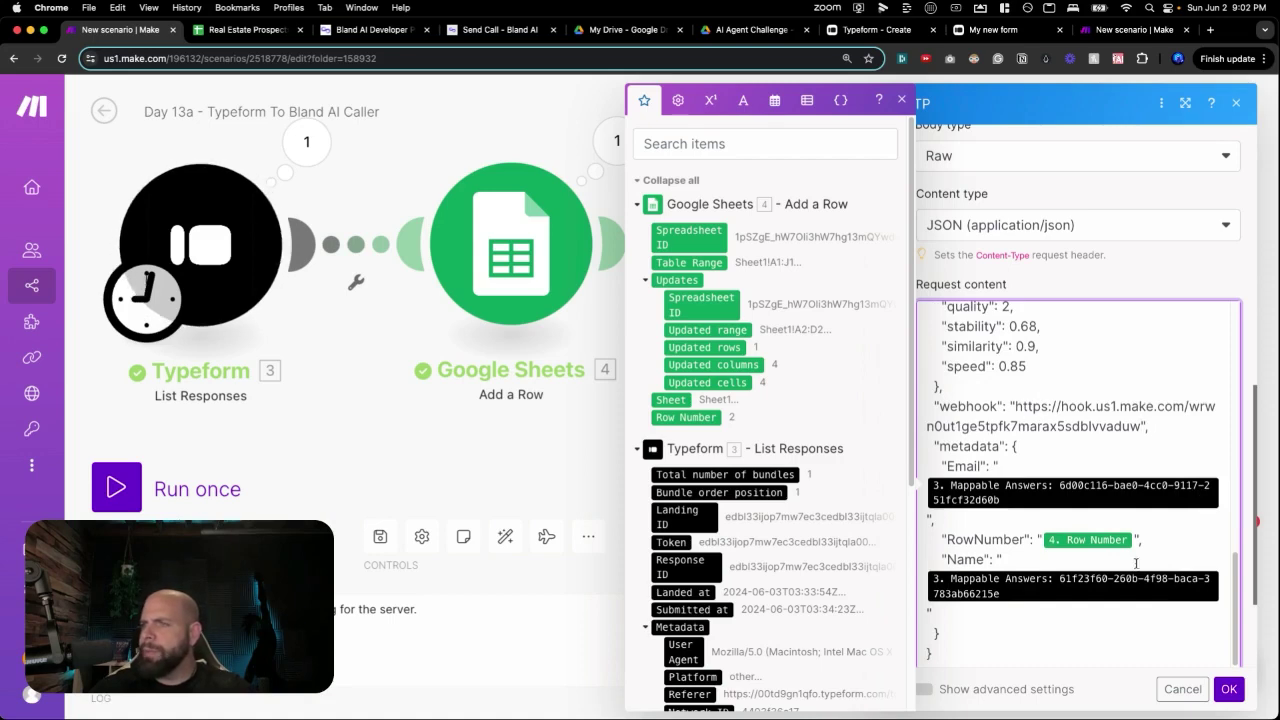
left_click(1234, 694)
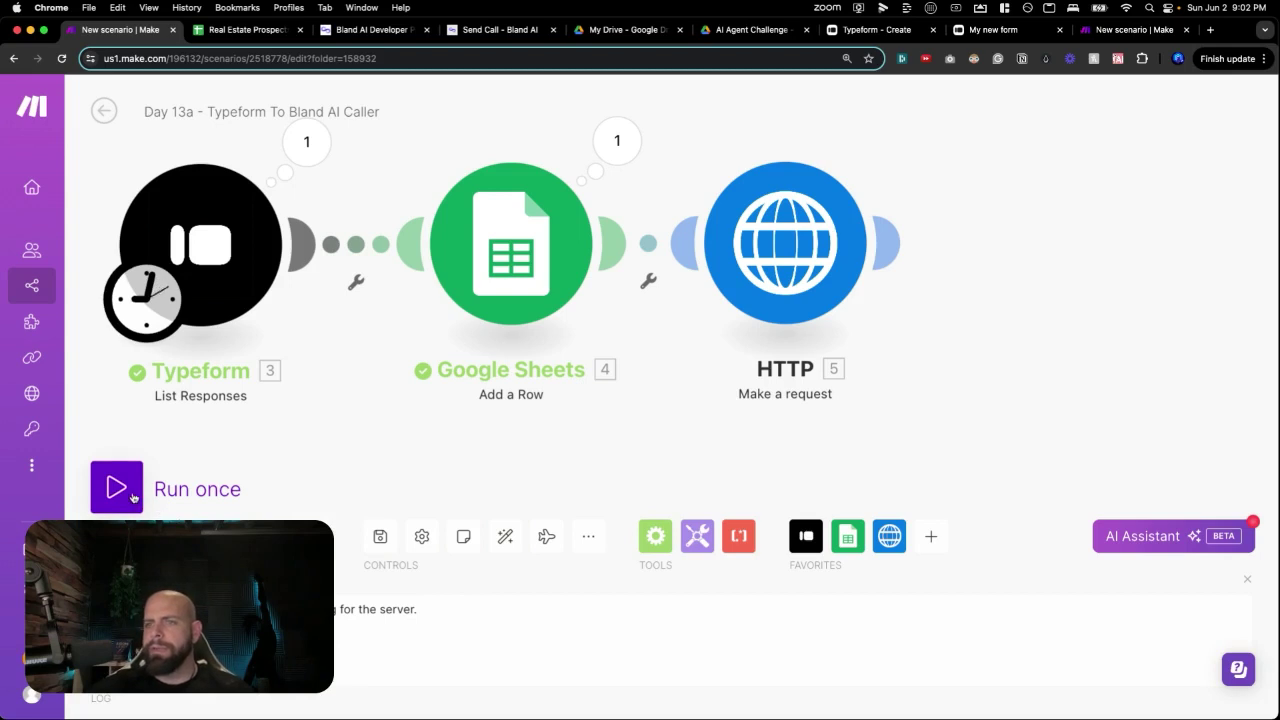
Run the Day 13a Typeform to Bland AI Caller scenario once.
left_click(133, 497)
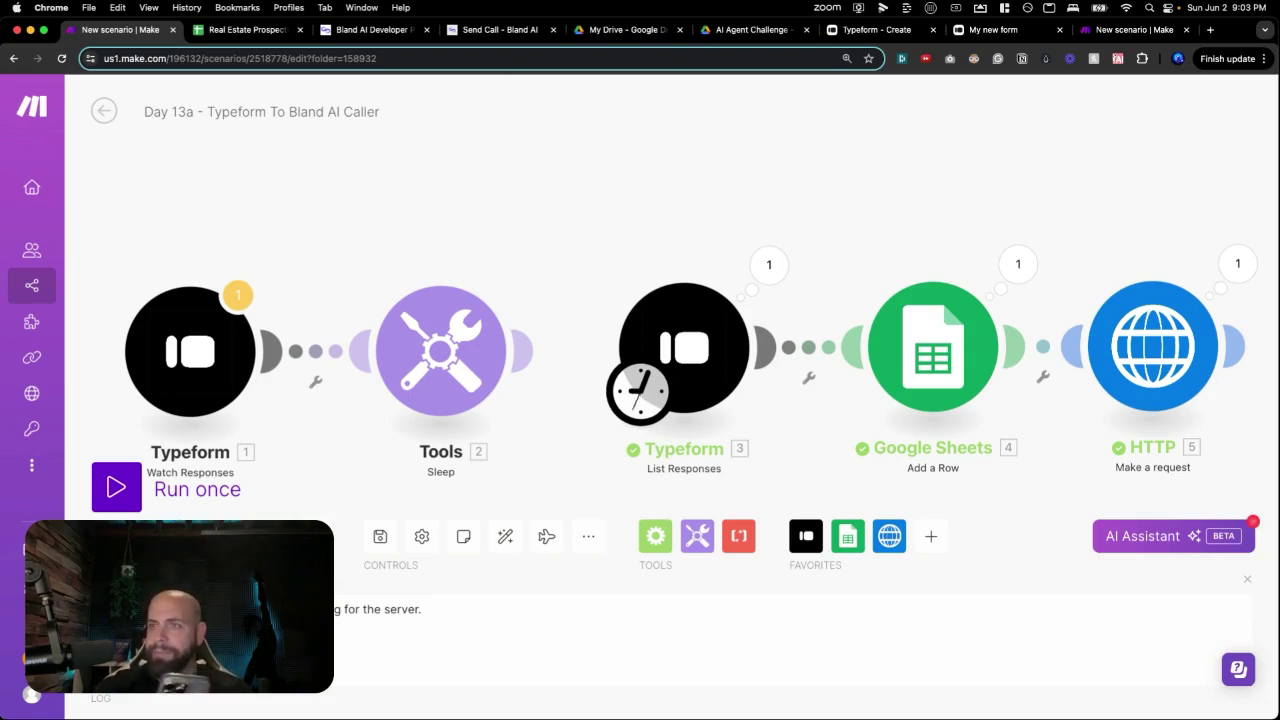
Close the Day 13b webhook settings and run that scenario once to await the call data.
left_click(1124, 30)
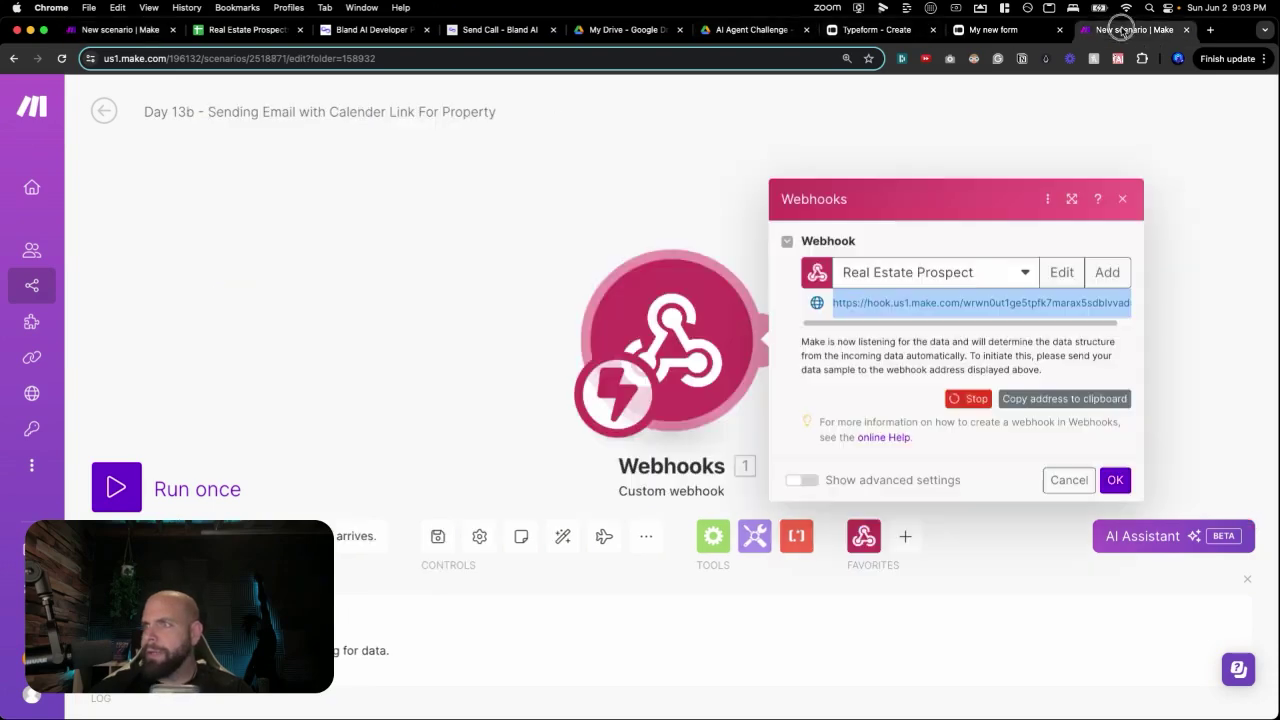
left_click(1116, 479)
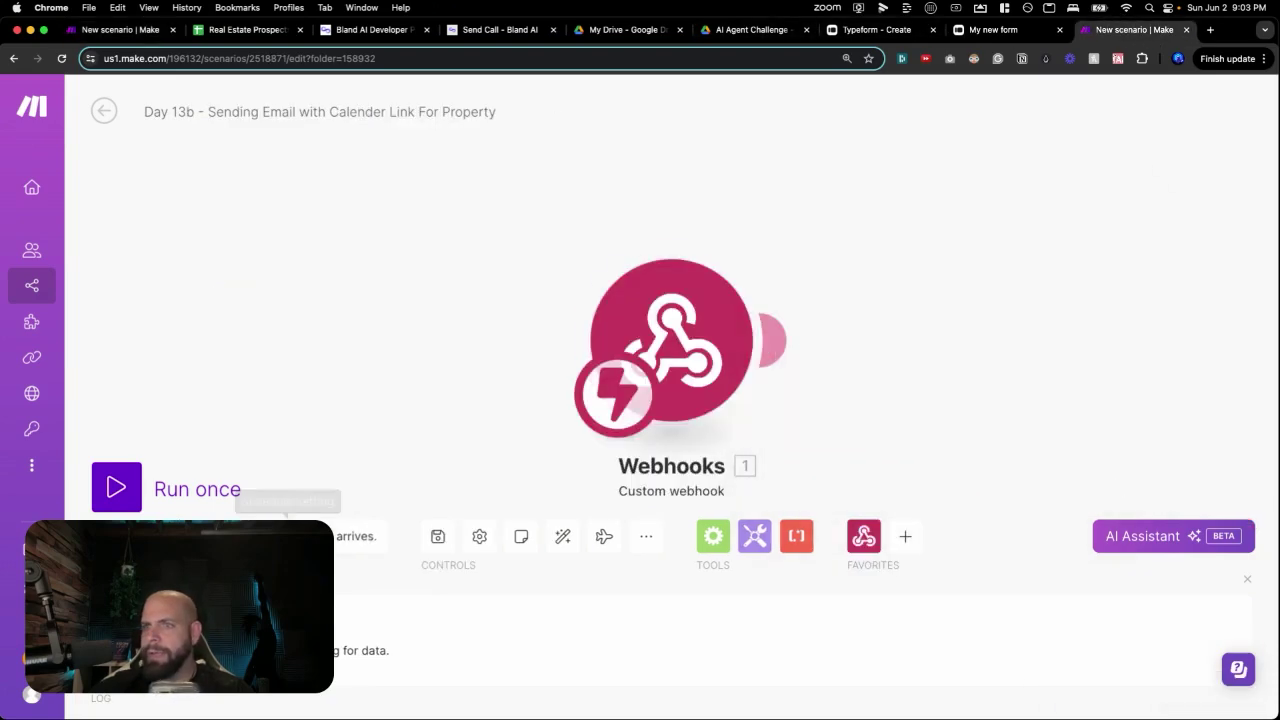
left_click(116, 487)
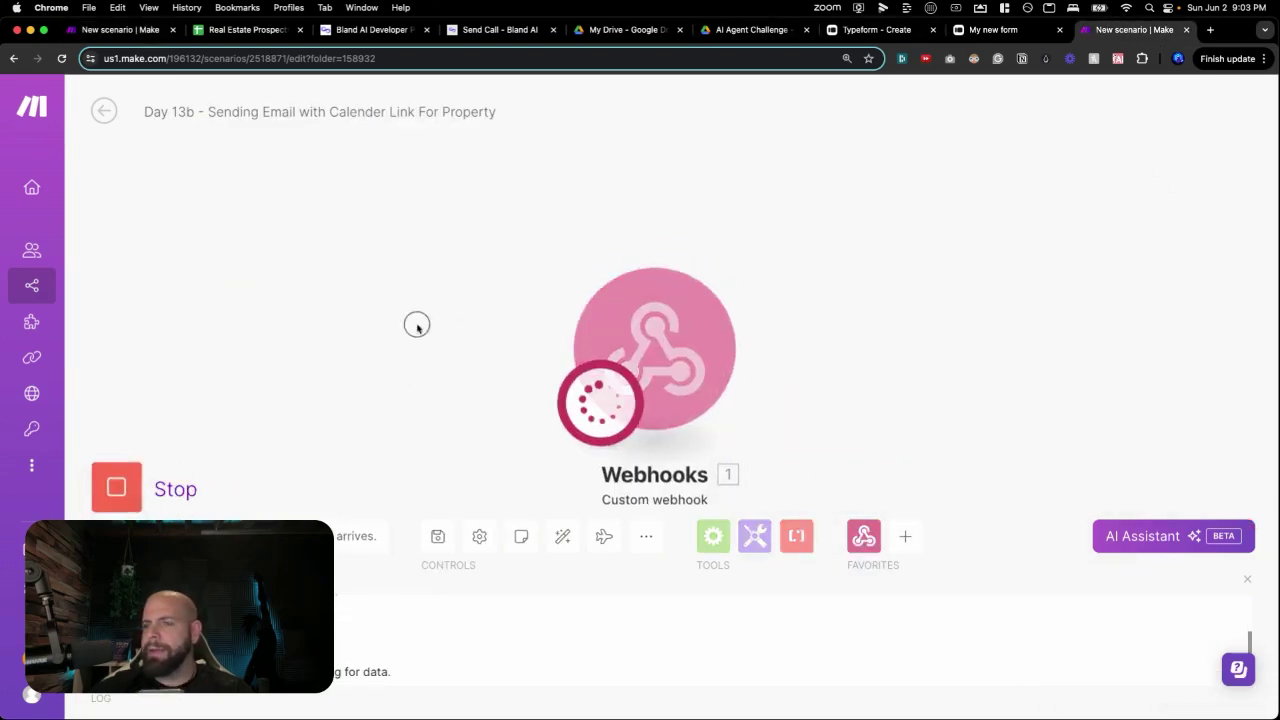
left_click_drag(417, 325, 263, 351)
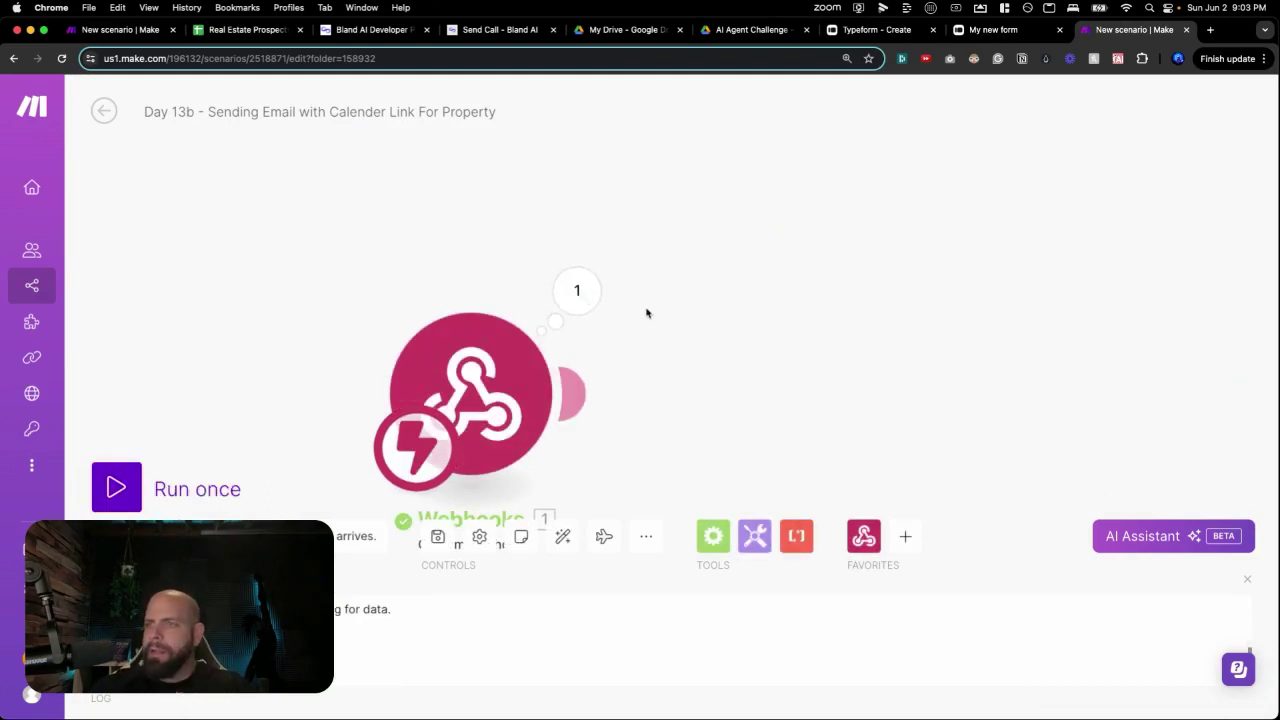
Inspect the received bundle, expanding the call's full transcript and its list of transcript entries.
left_click(580, 313)
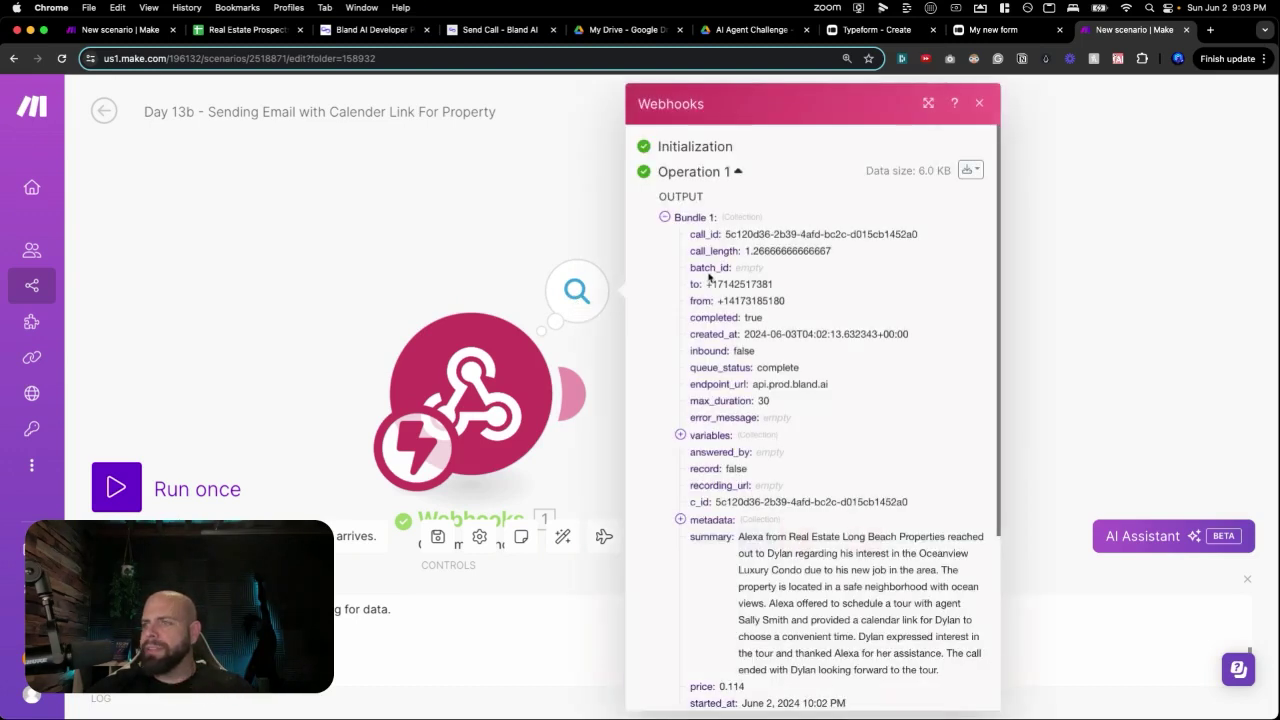
scroll(718, 279, "down", 2)
scroll(719, 279, "down", 2)
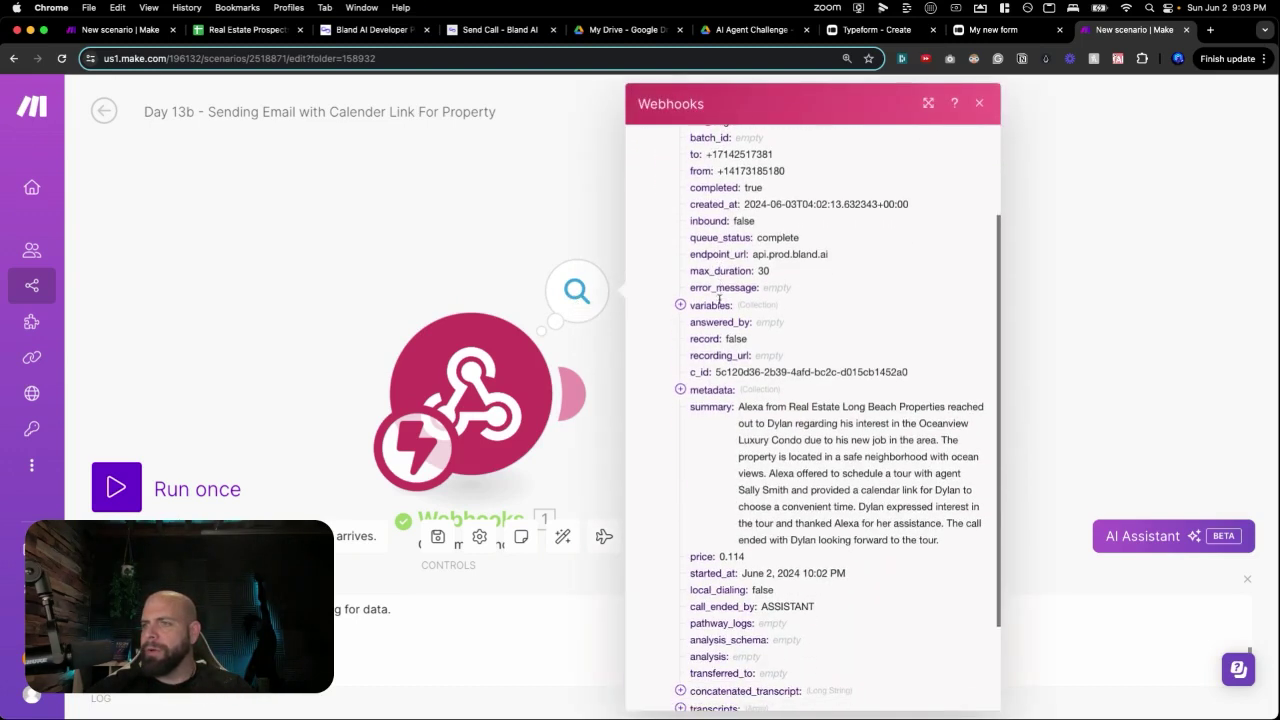
left_click_drag(759, 388, 858, 466)
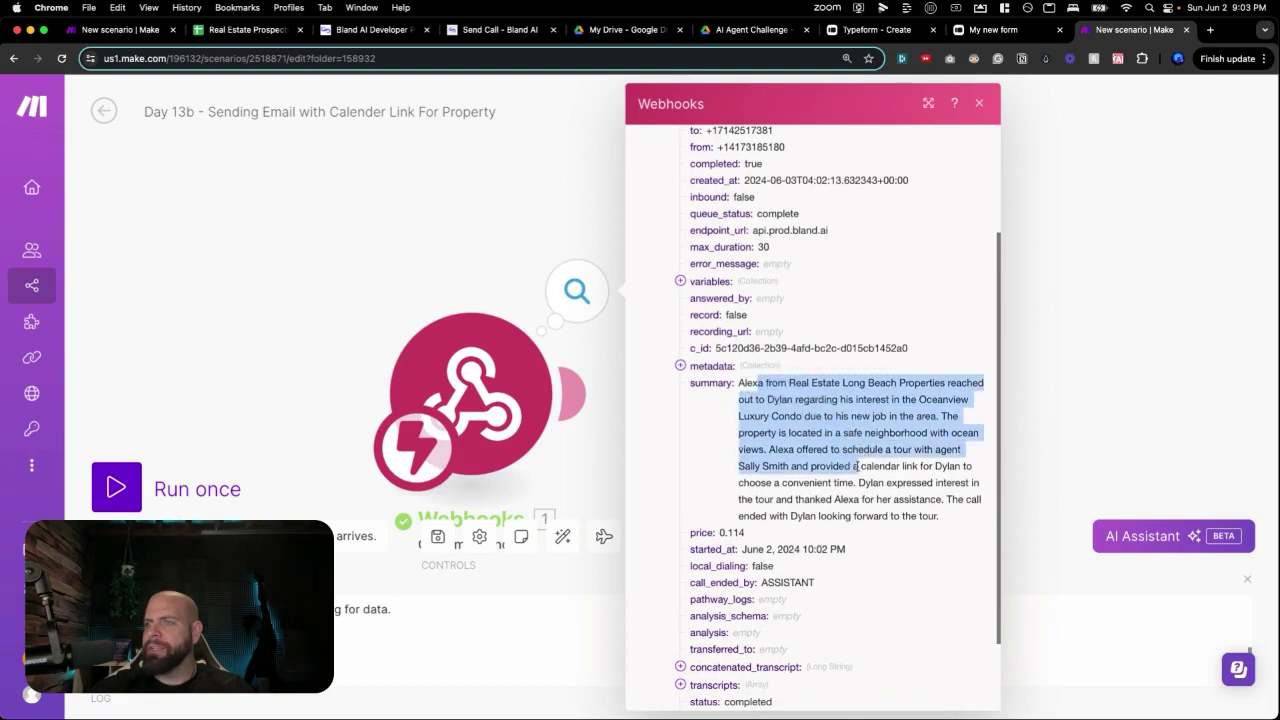
scroll(728, 461, "down", 2)
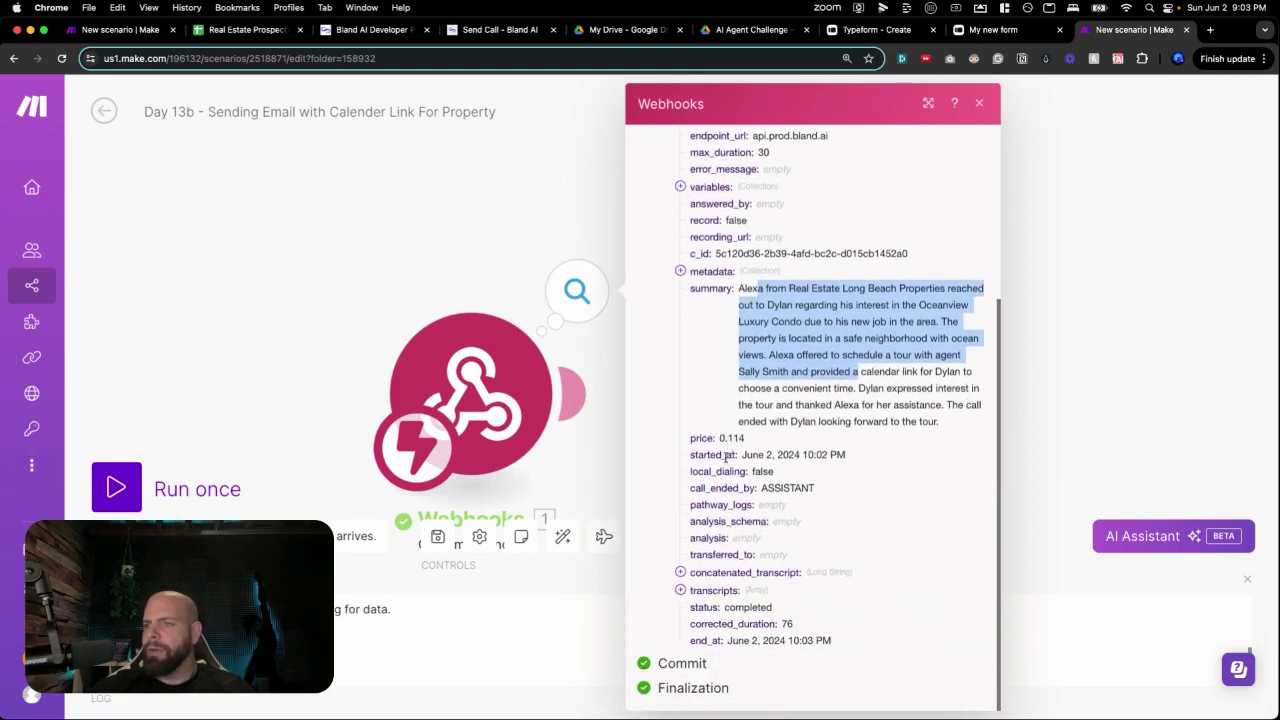
left_click(681, 572)
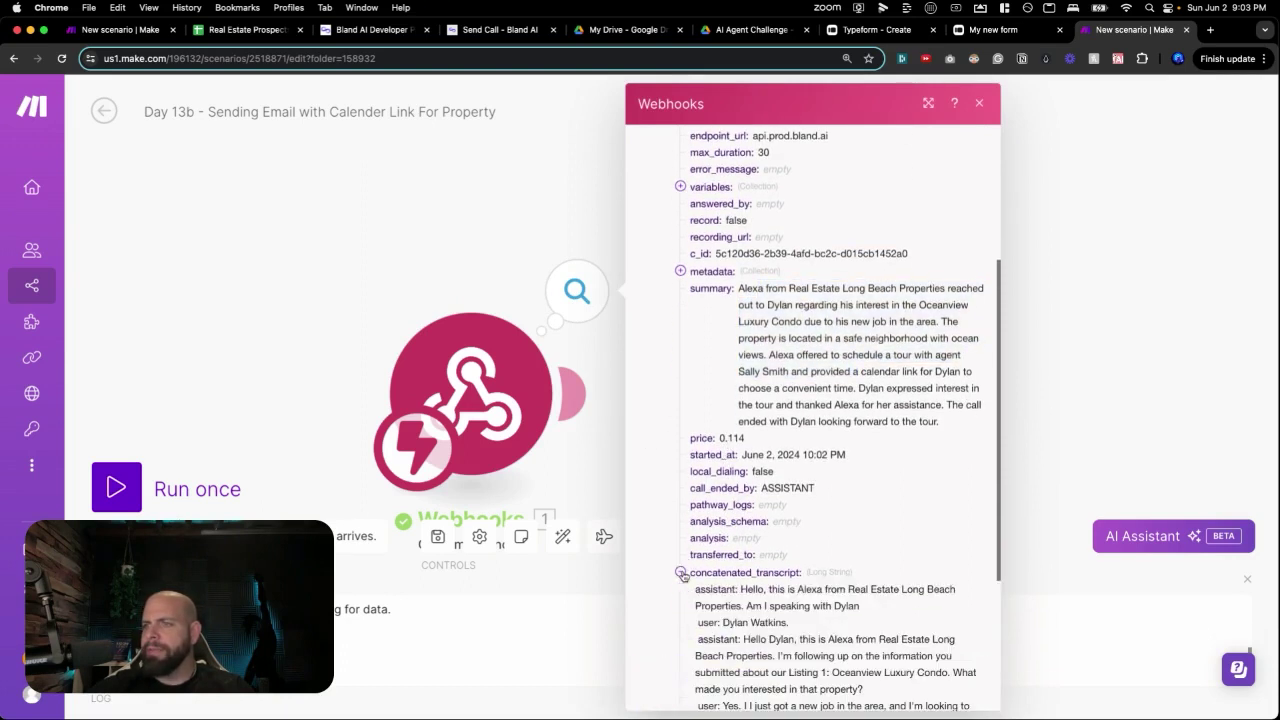
scroll(733, 515, "down", 5)
scroll(728, 450, "down", 4)
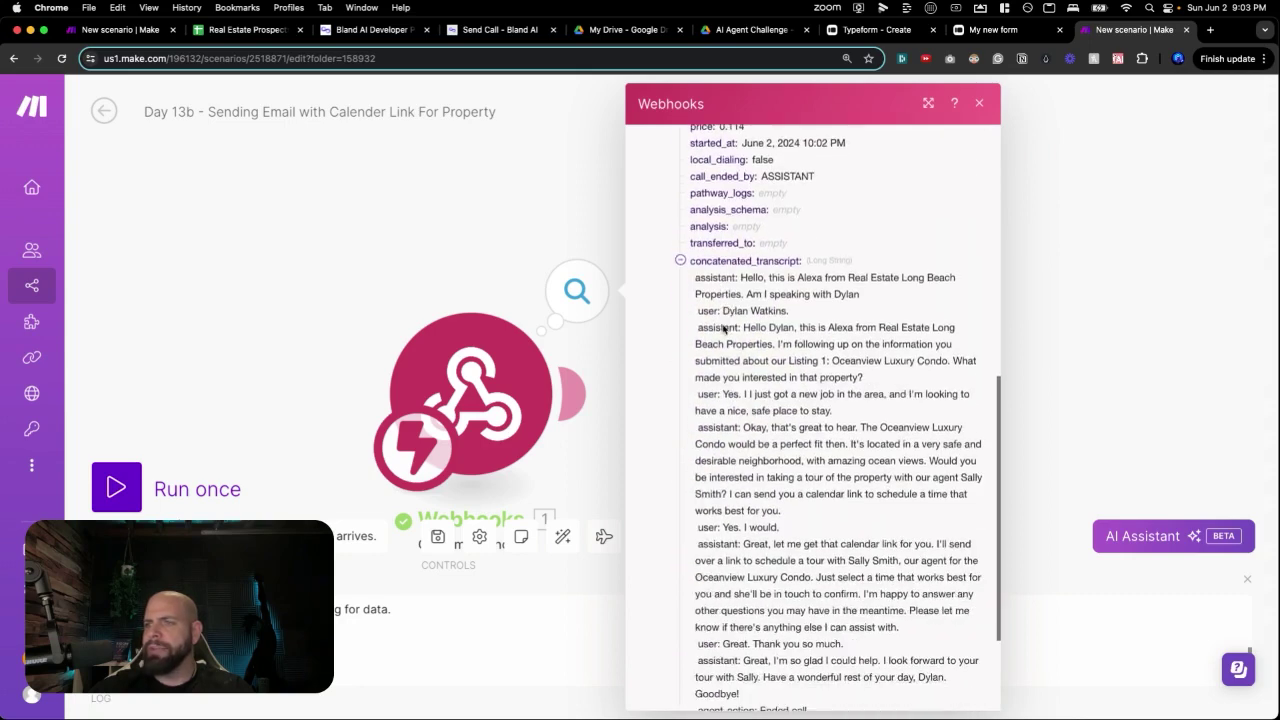
left_click(684, 591)
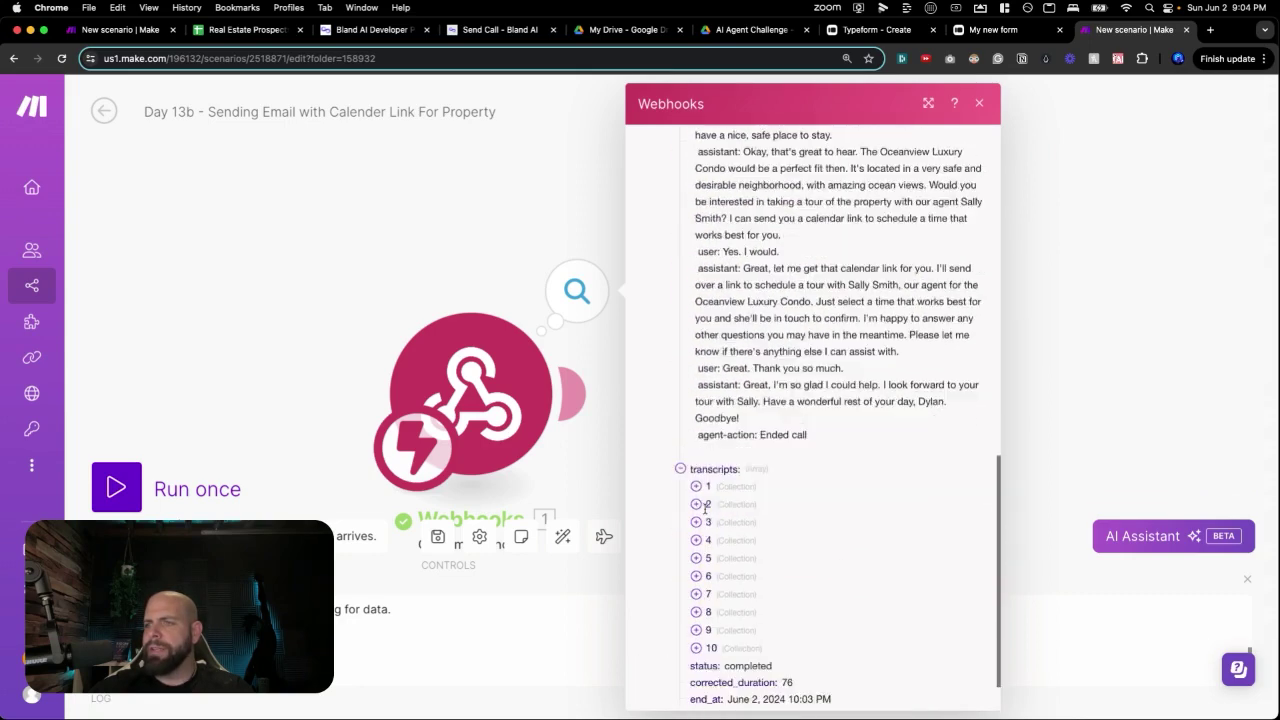
scroll(698, 480, "down", 1)
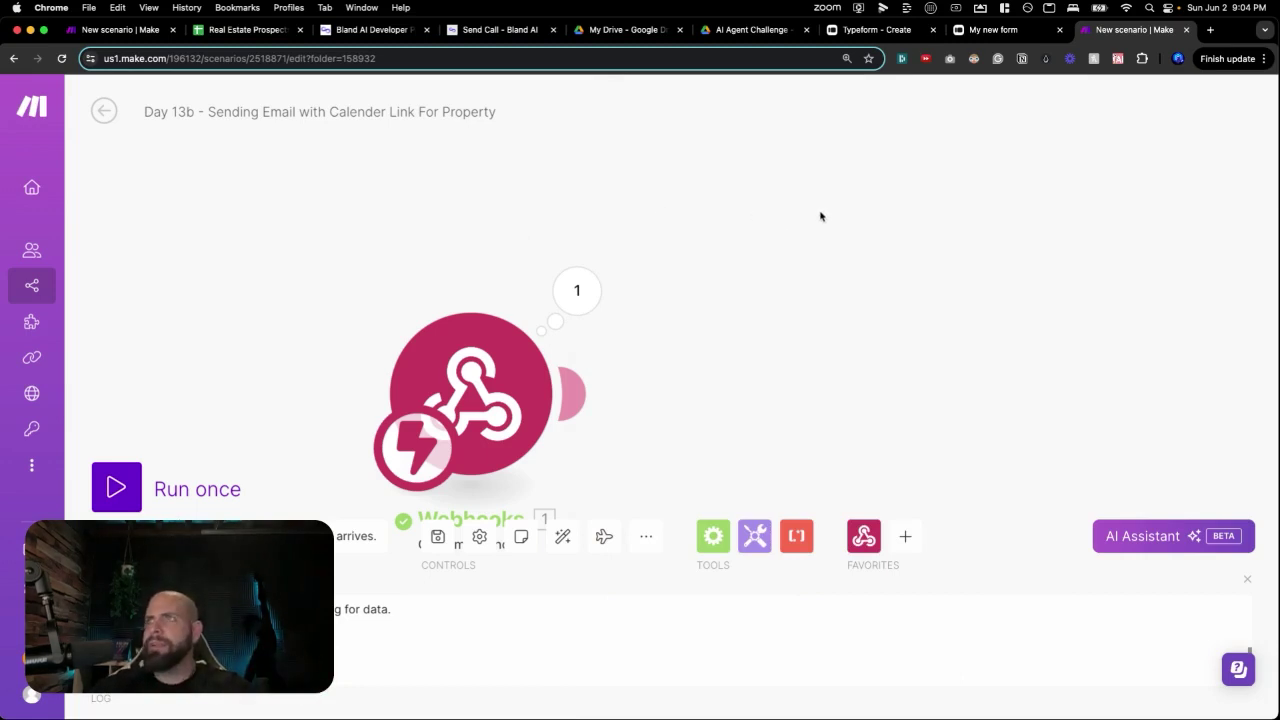
Add an OpenAI chat completion module using gpt-4o with a System message 'You are a helpful phone transcript agent'.
left_click_drag(891, 223, 740, 211)
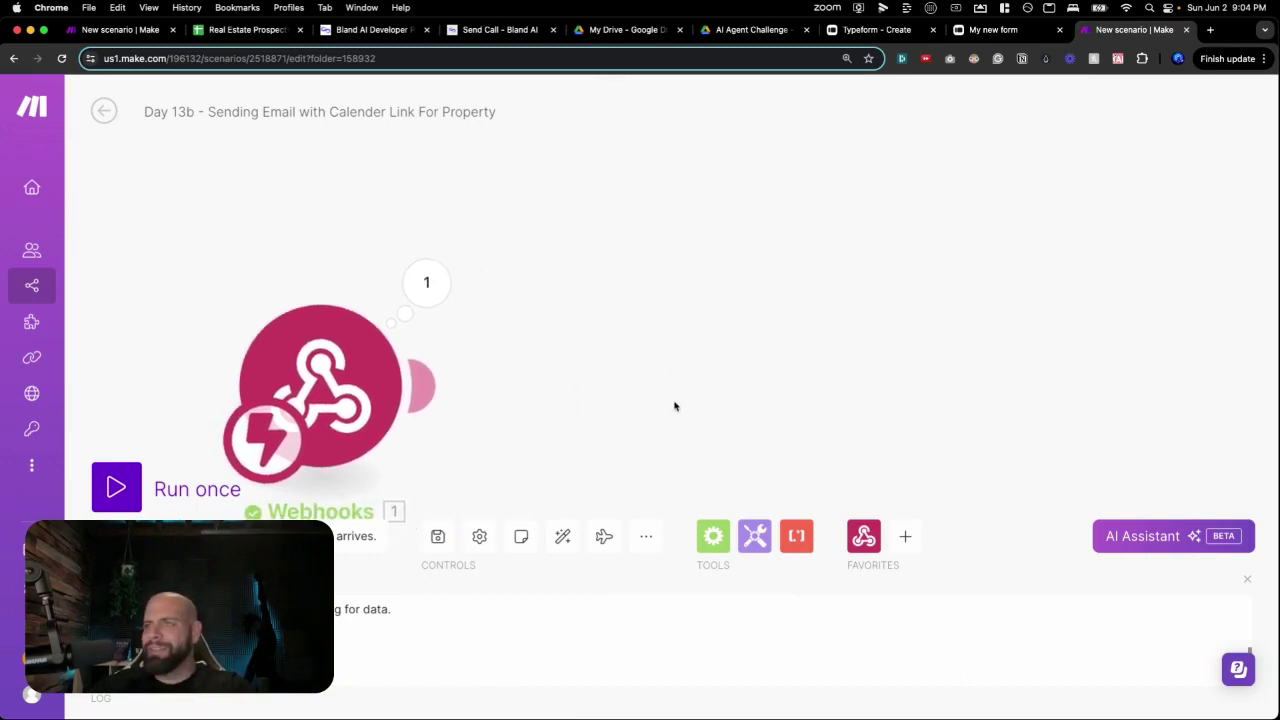
left_click_drag(675, 404, 657, 341)
left_click(655, 339)
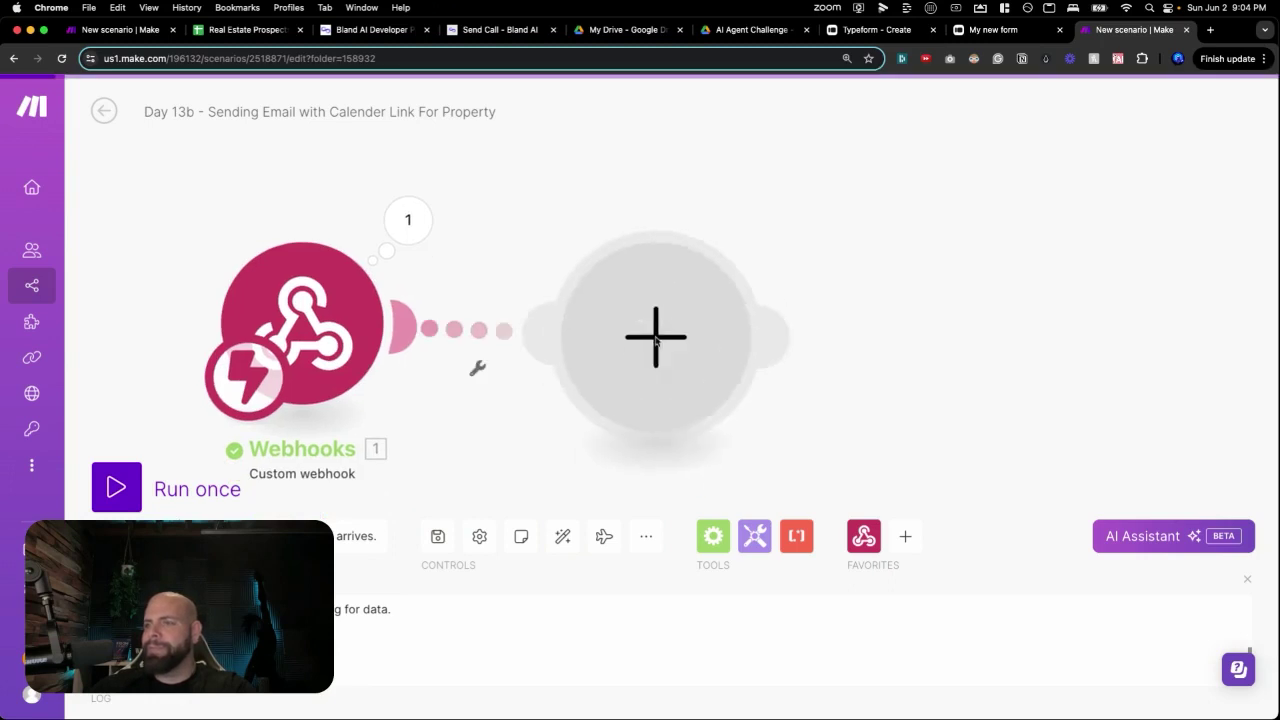
left_click(834, 356)
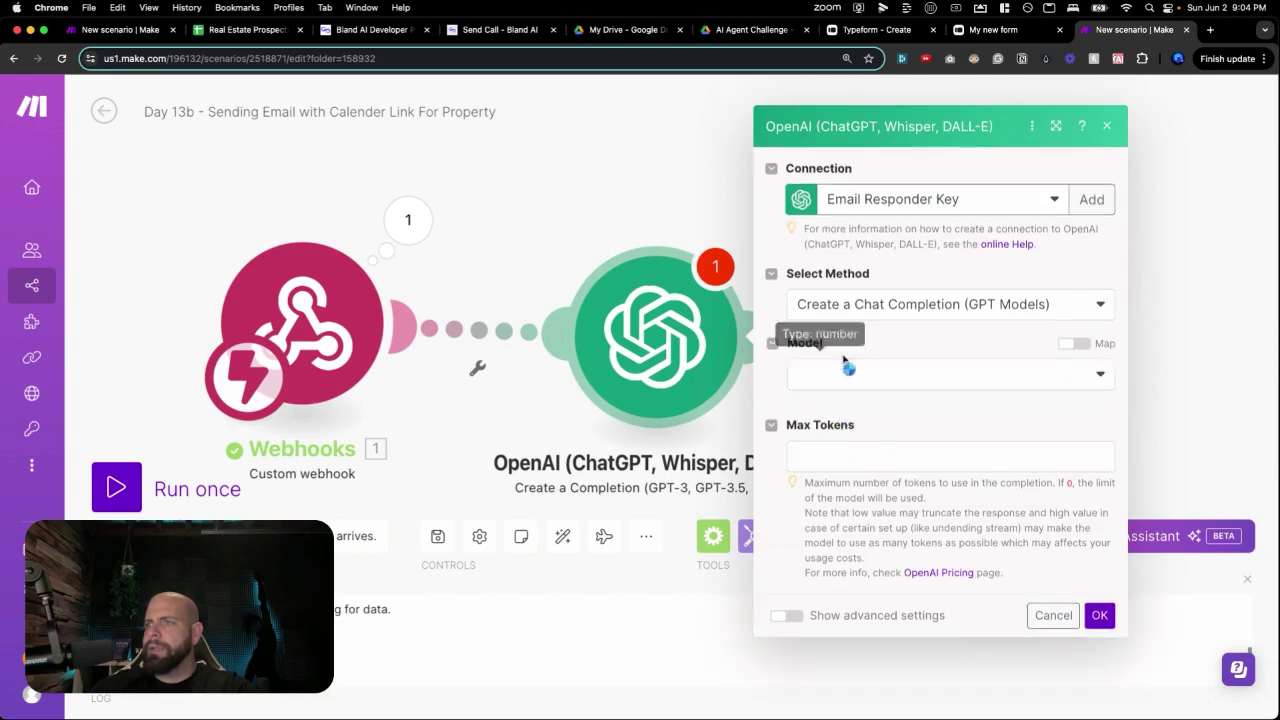
left_click(845, 355)
left_click(841, 648)
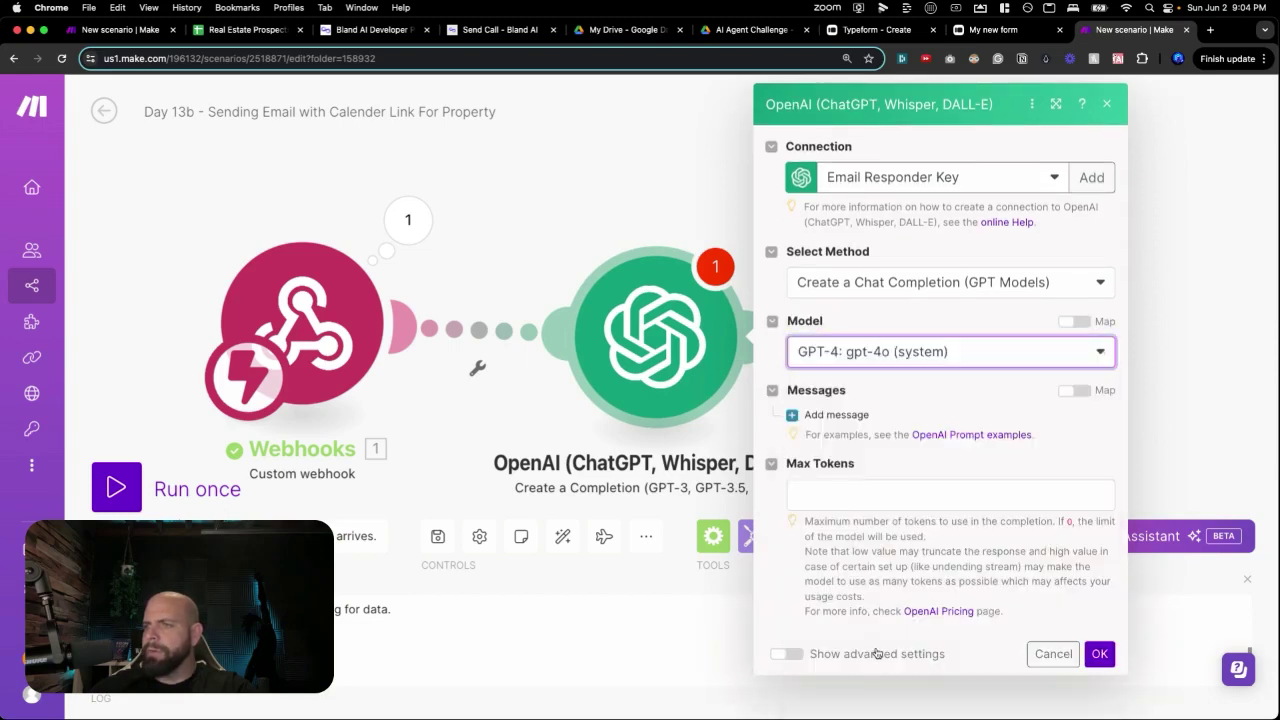
left_click(834, 414)
left_click(855, 470)
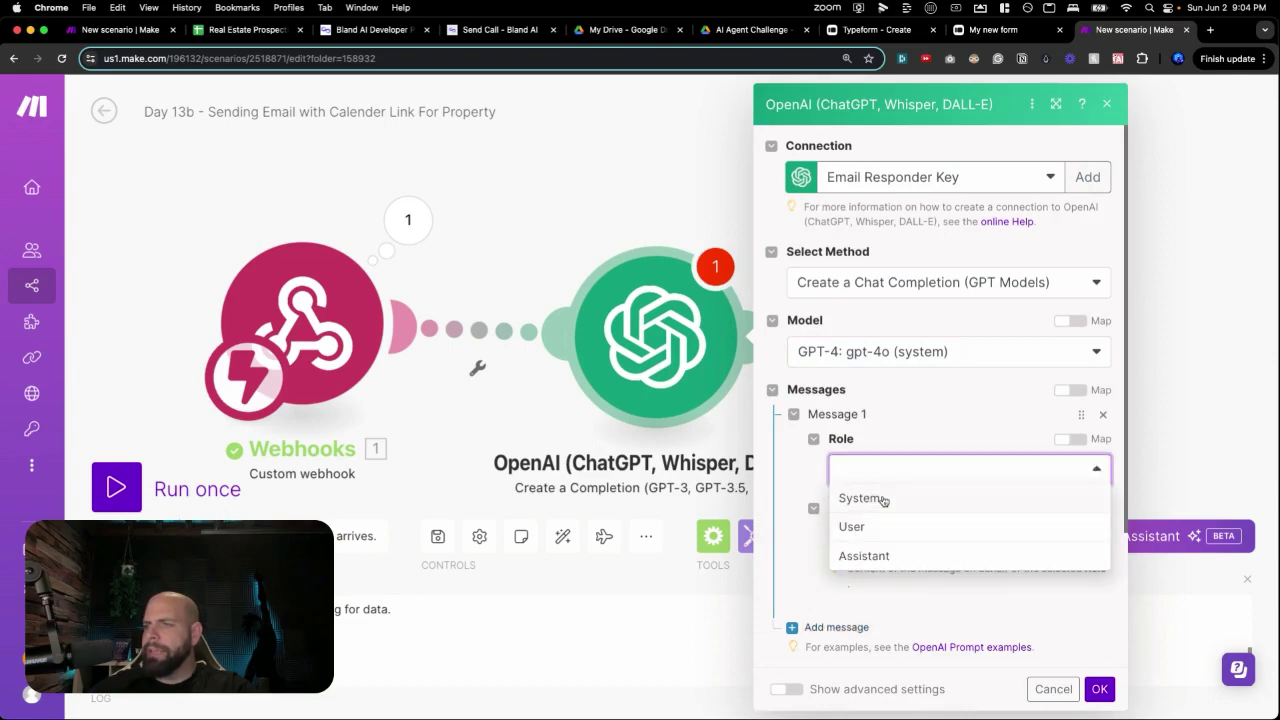
left_click(885, 497)
left_click(873, 537)
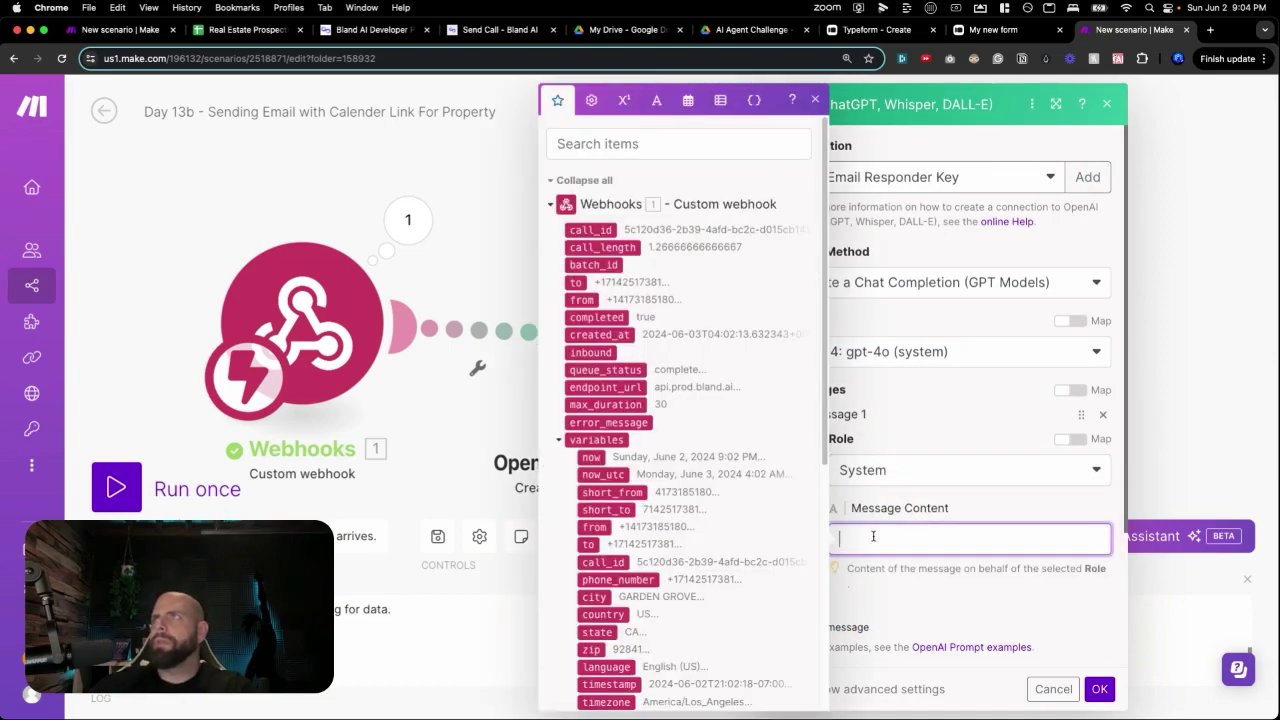
type("You are a helpful pho")
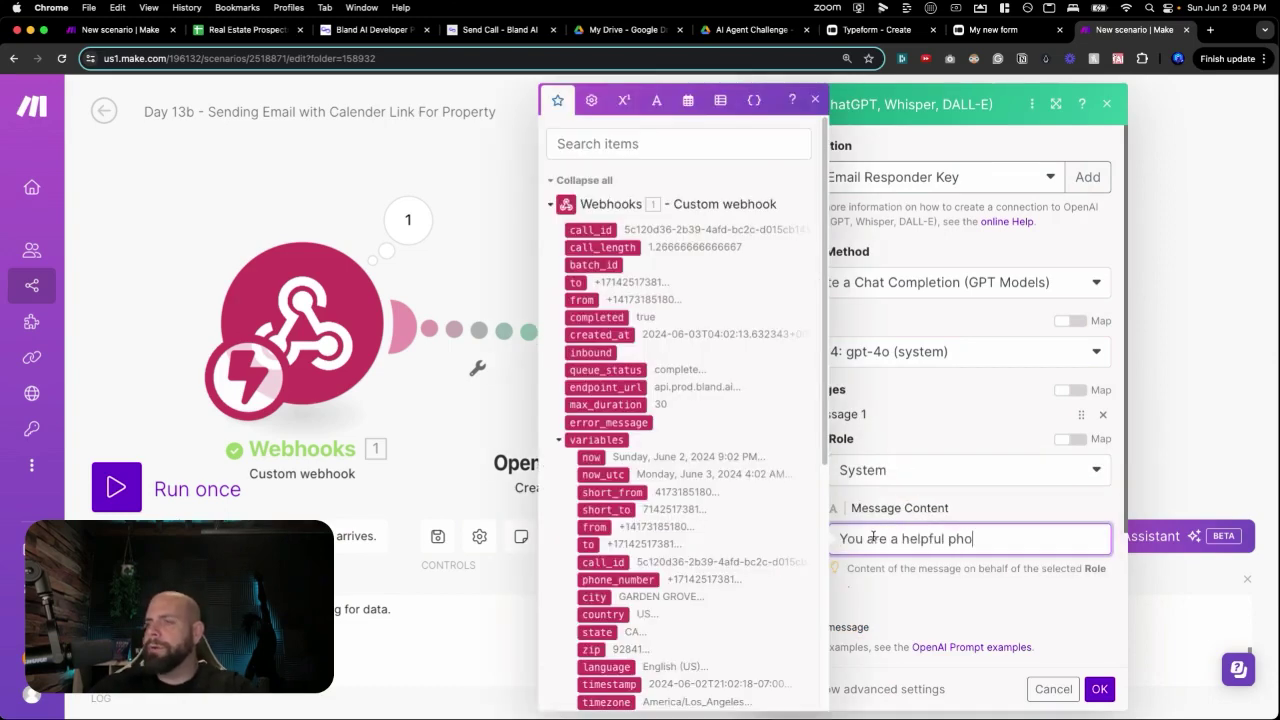
type("ne transcript agent")
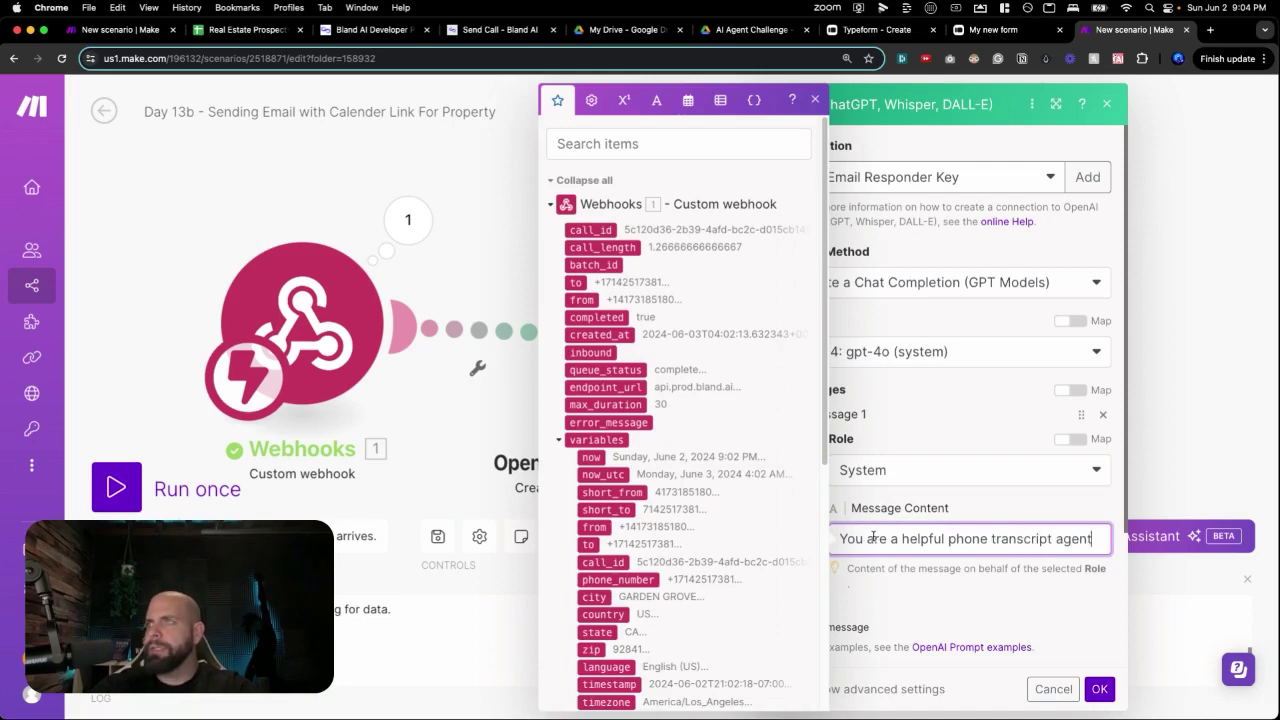
Add a User message asking to organize the mapped concatenated_transcript into back-and-forth bullet points.
left_click(848, 627)
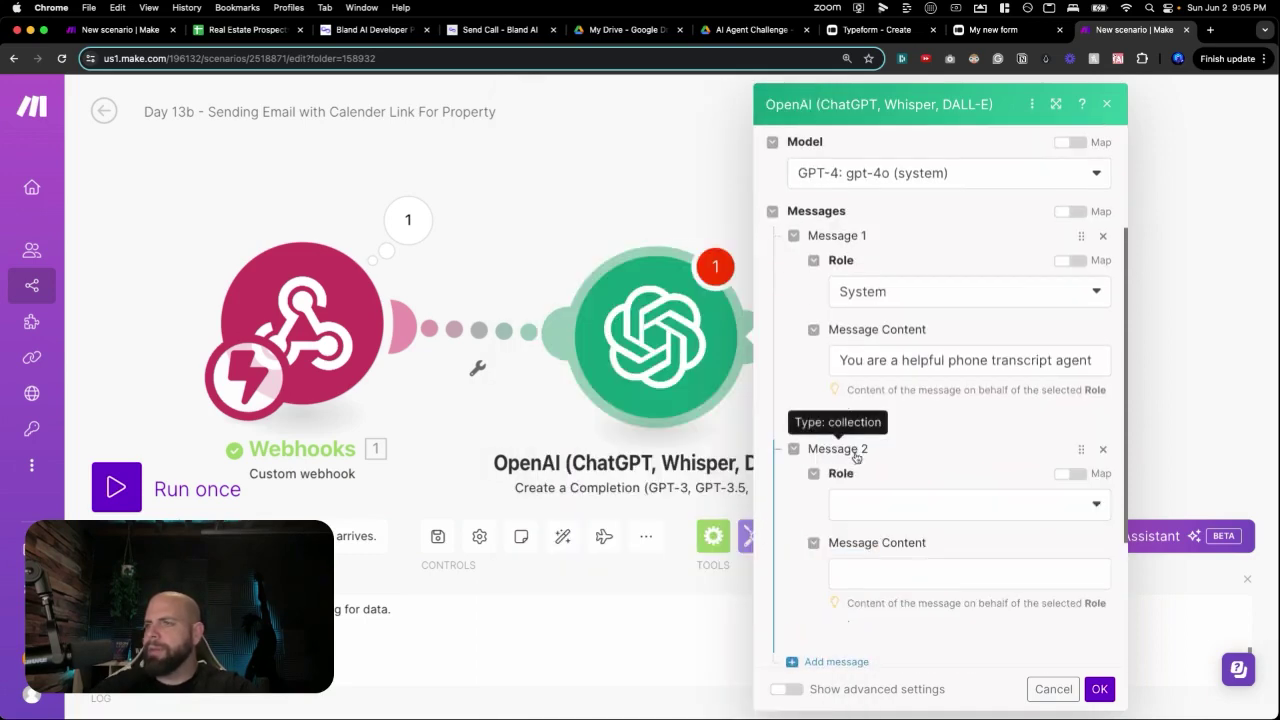
left_click(880, 505)
left_click(881, 529)
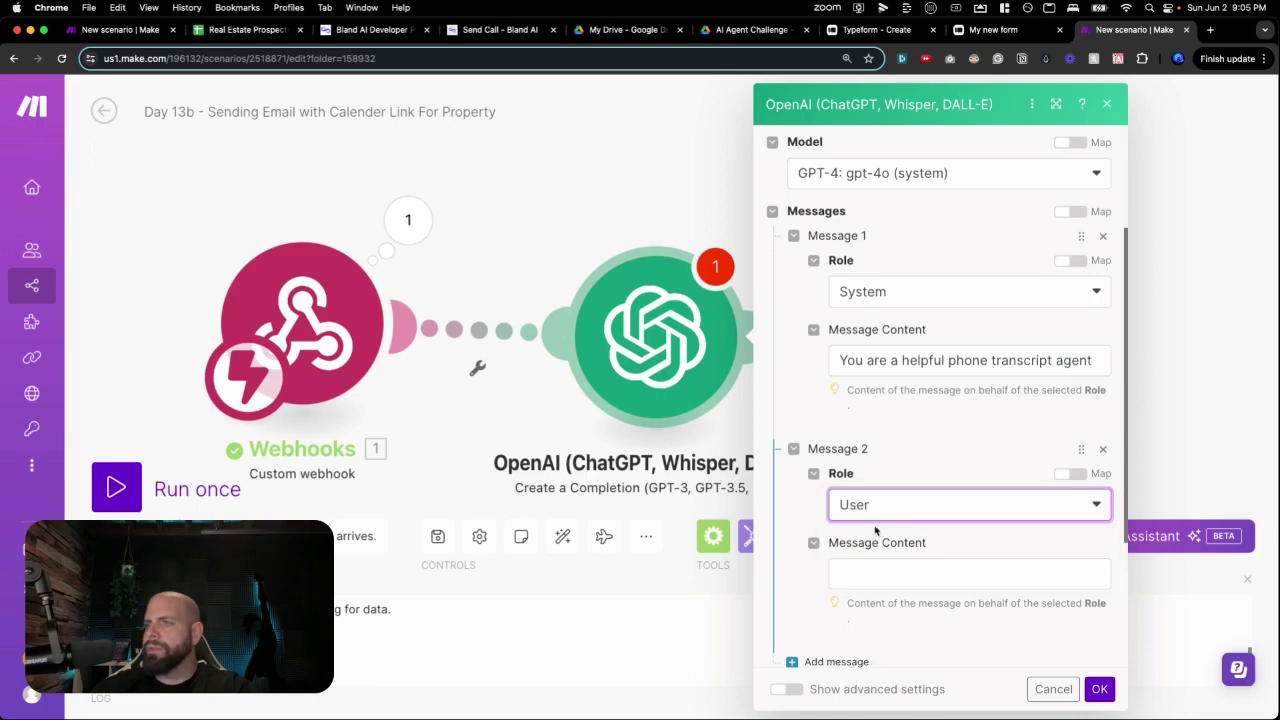
scroll(874, 559, "down", 3)
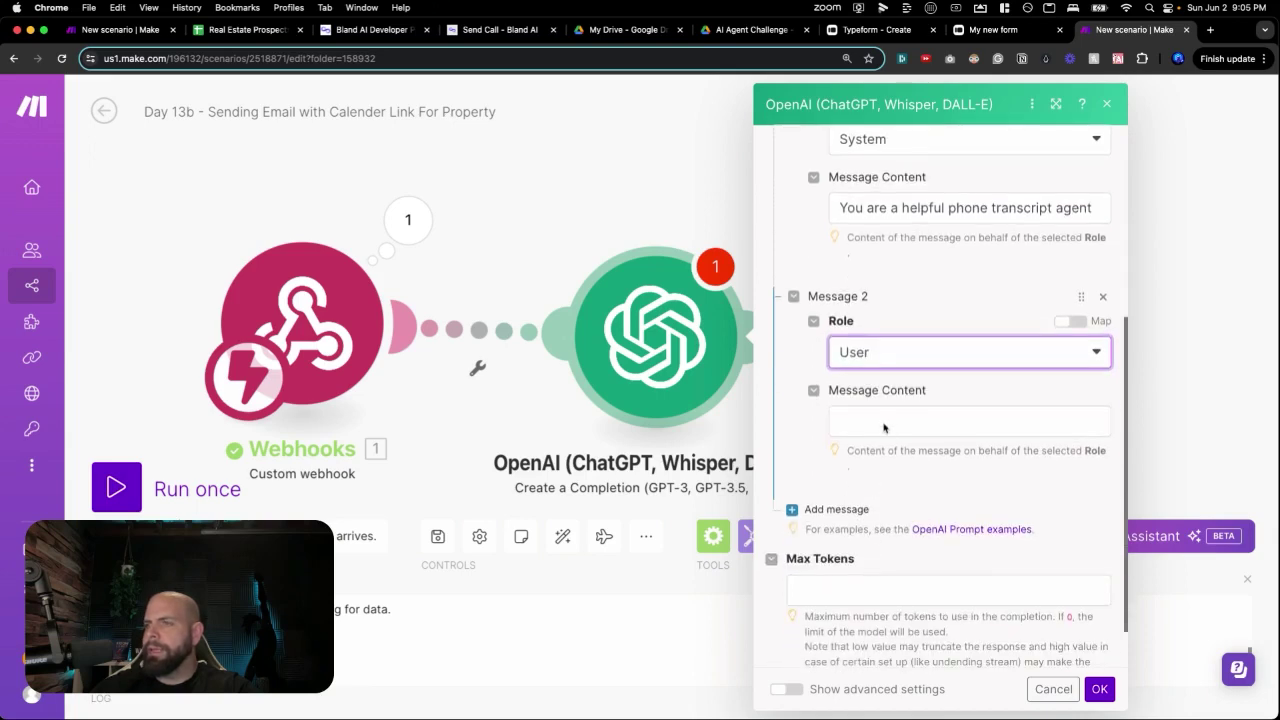
left_click(885, 428)
type("Your tsa")
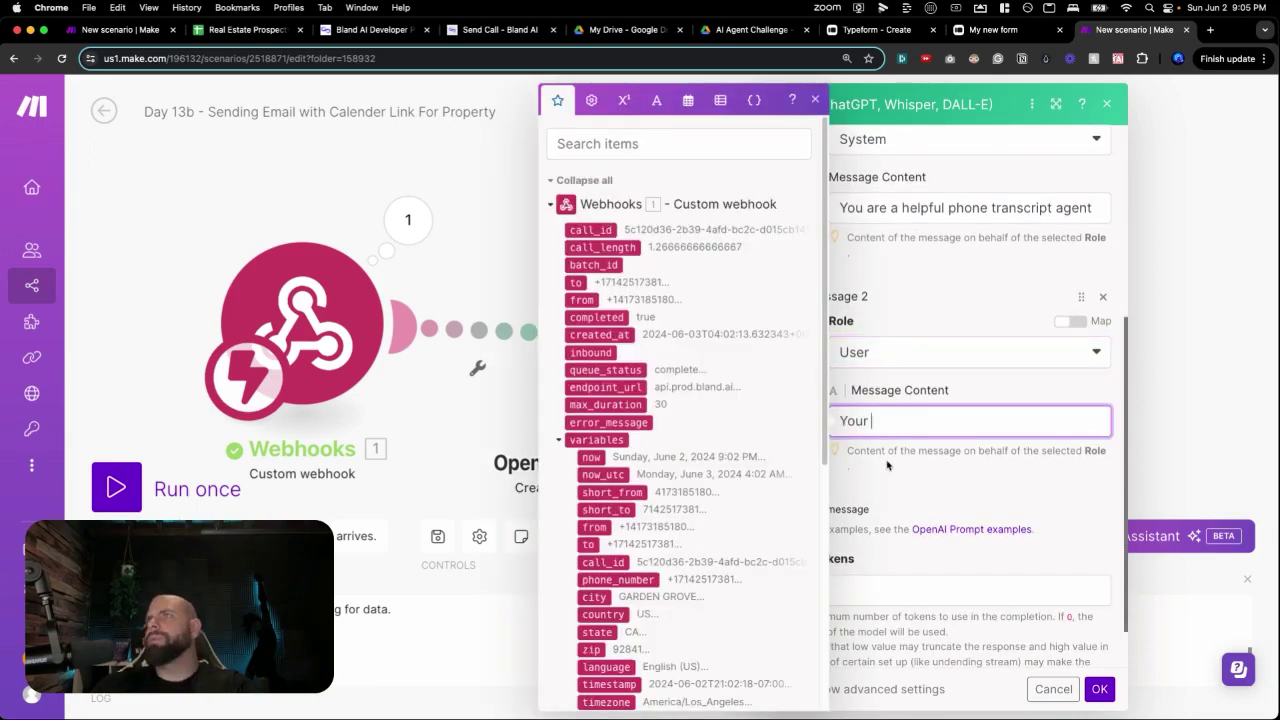
key("BackSpace")
type("ask is to organize a pr")
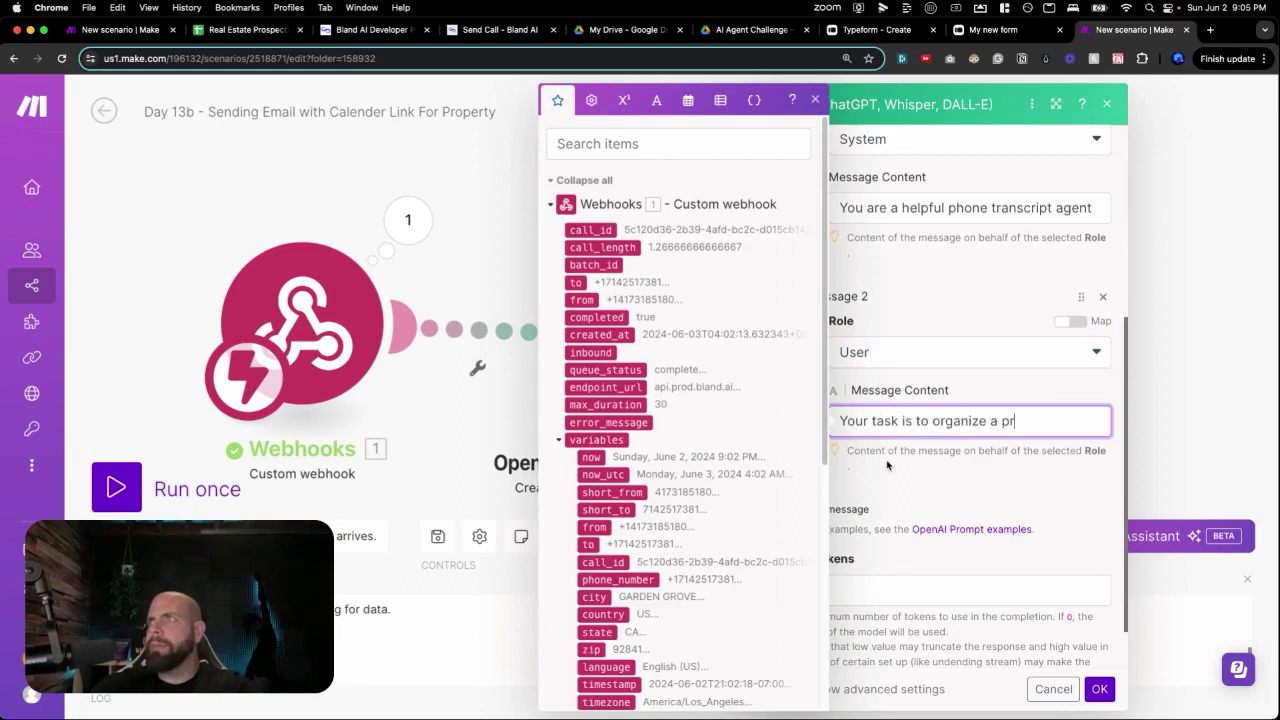
type("ior conversation")
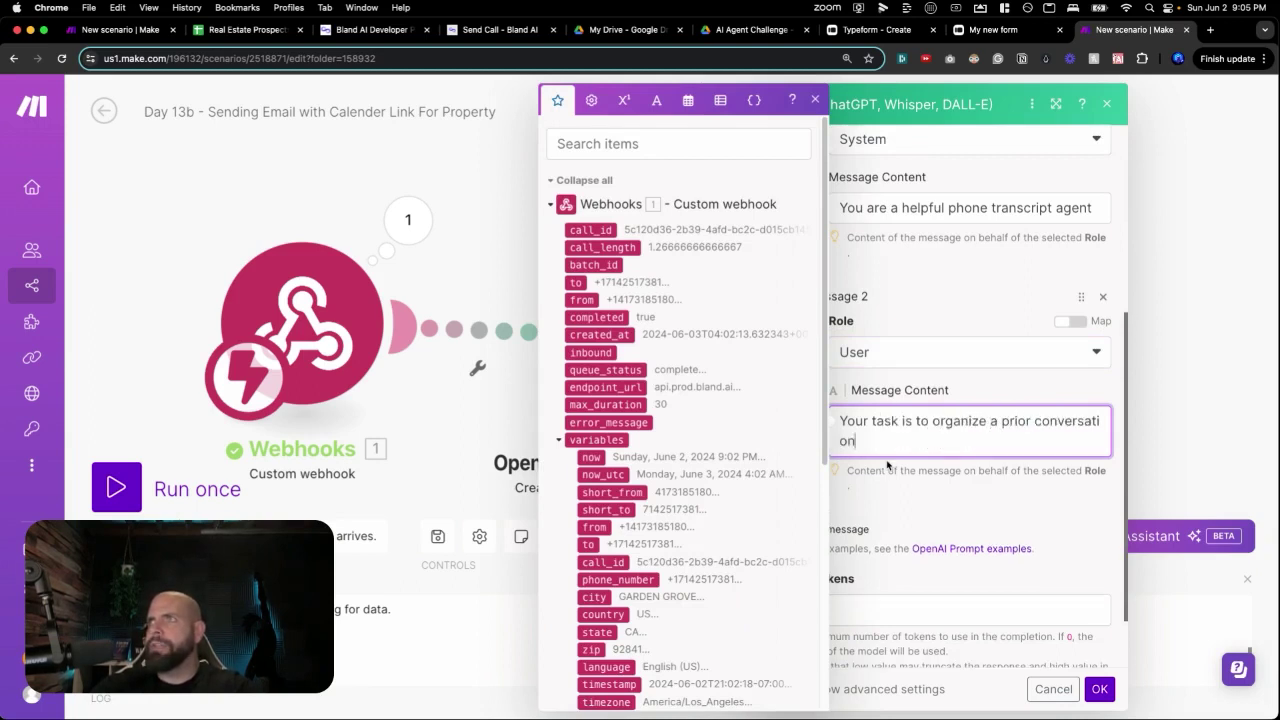
type(" transcript between a ")
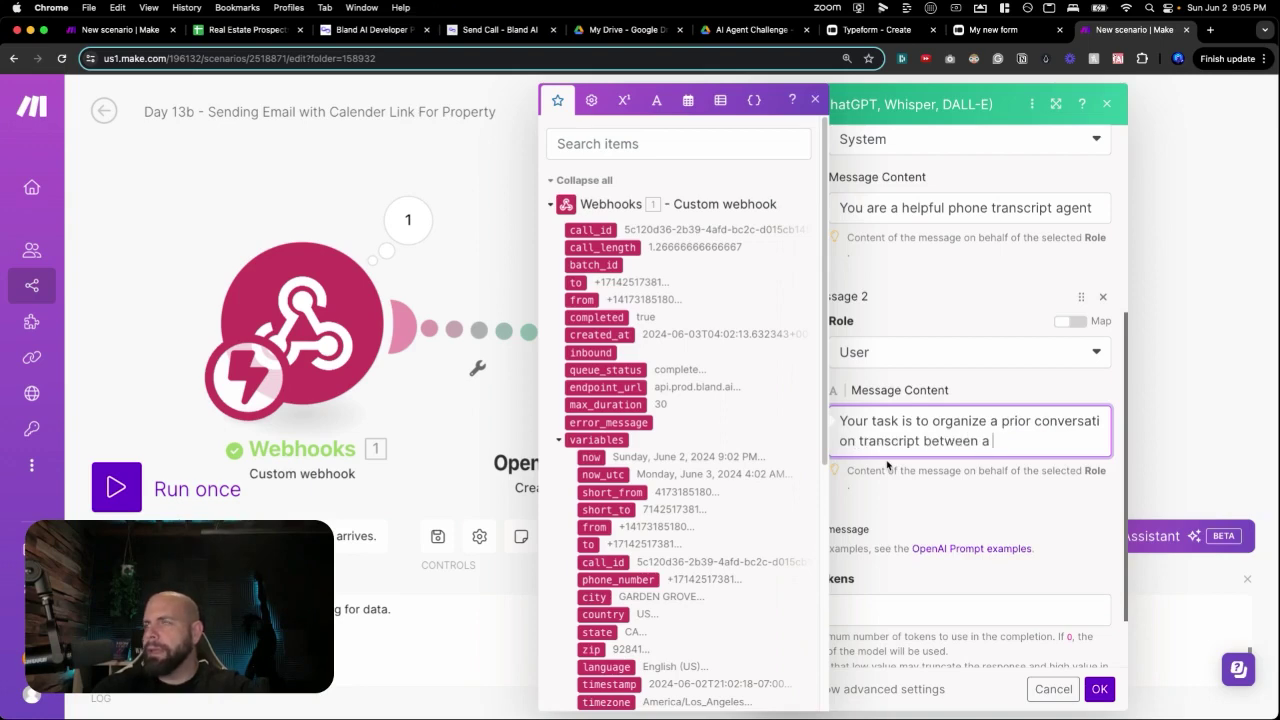
type("prospect and a")
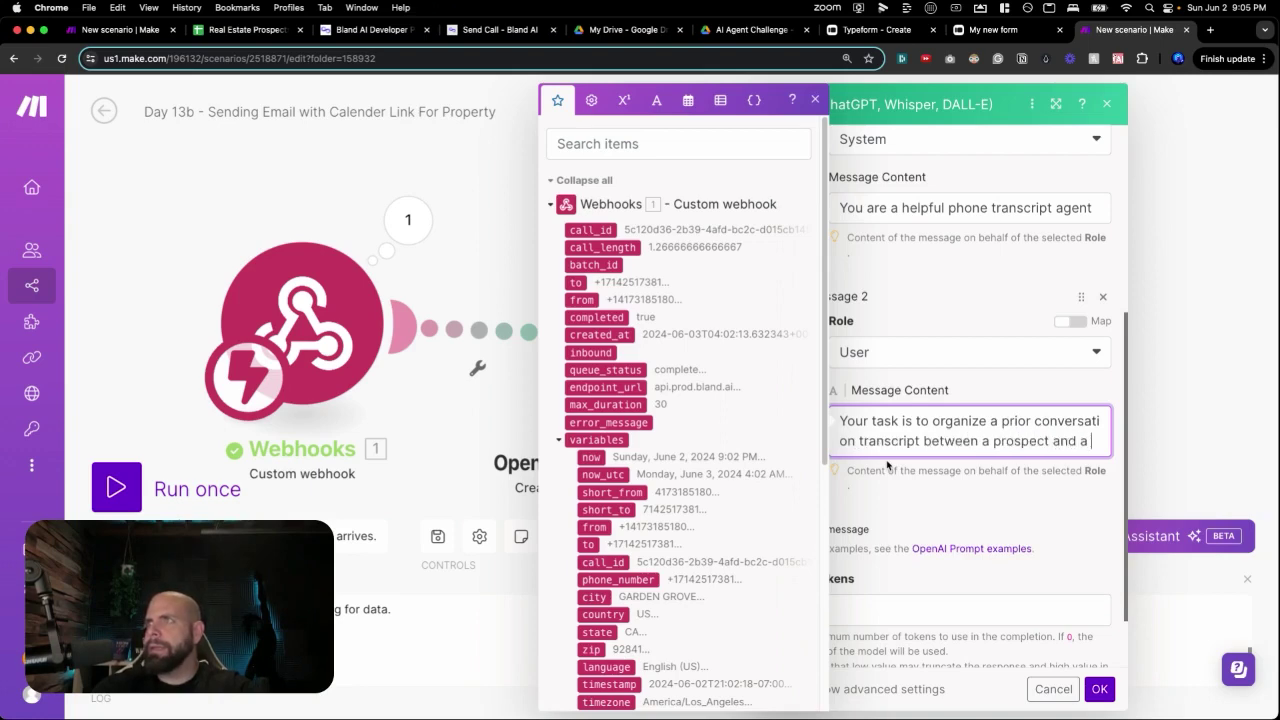
type("n assistant. The t")
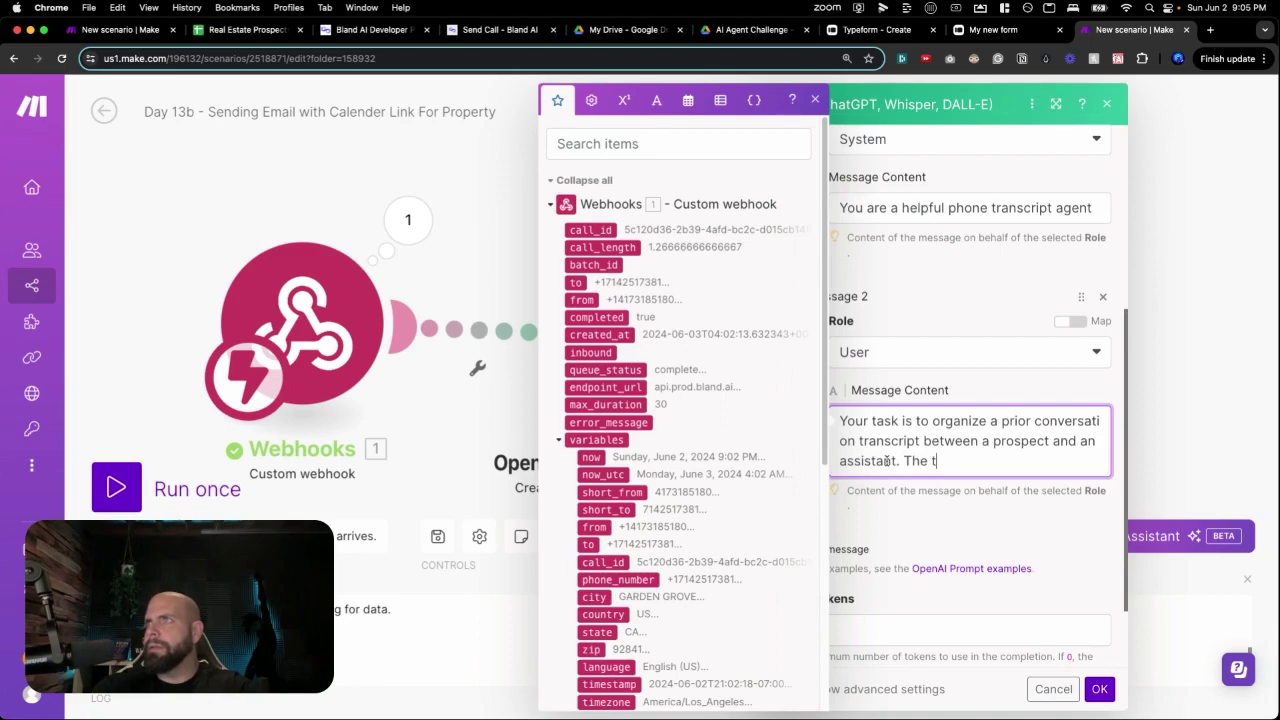
type("ranscript wi")
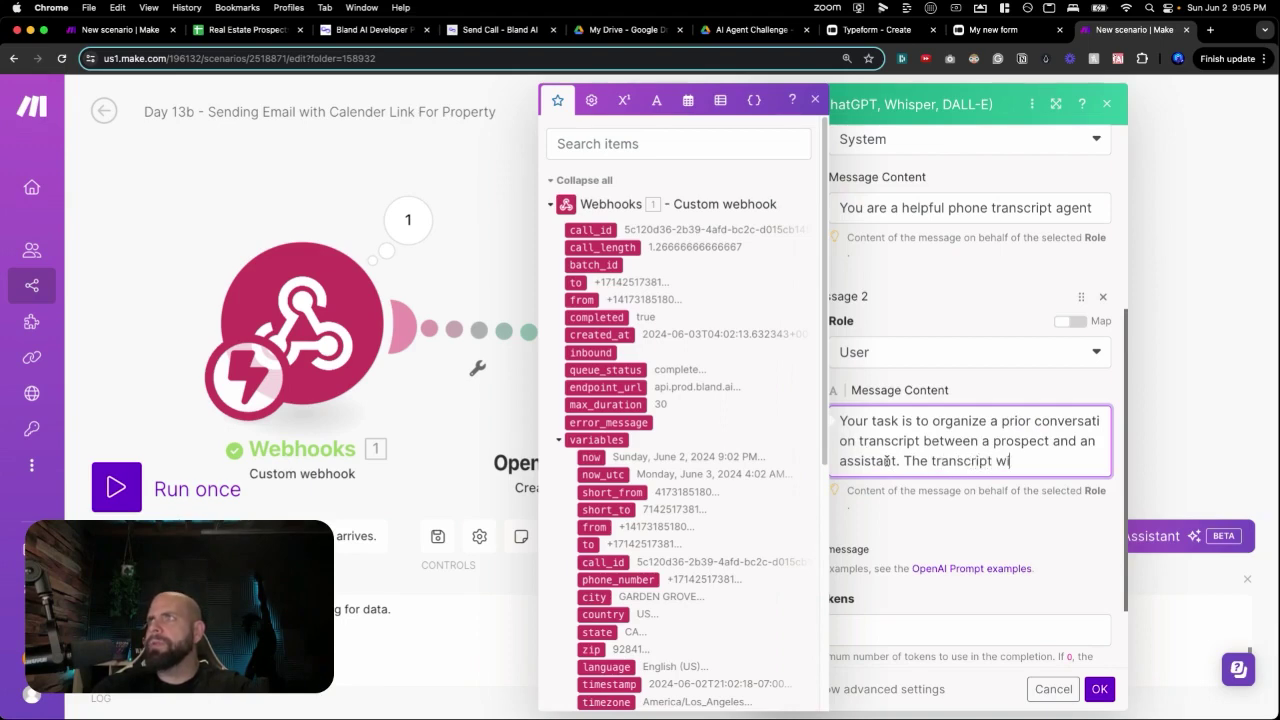
type("ll serve as a")
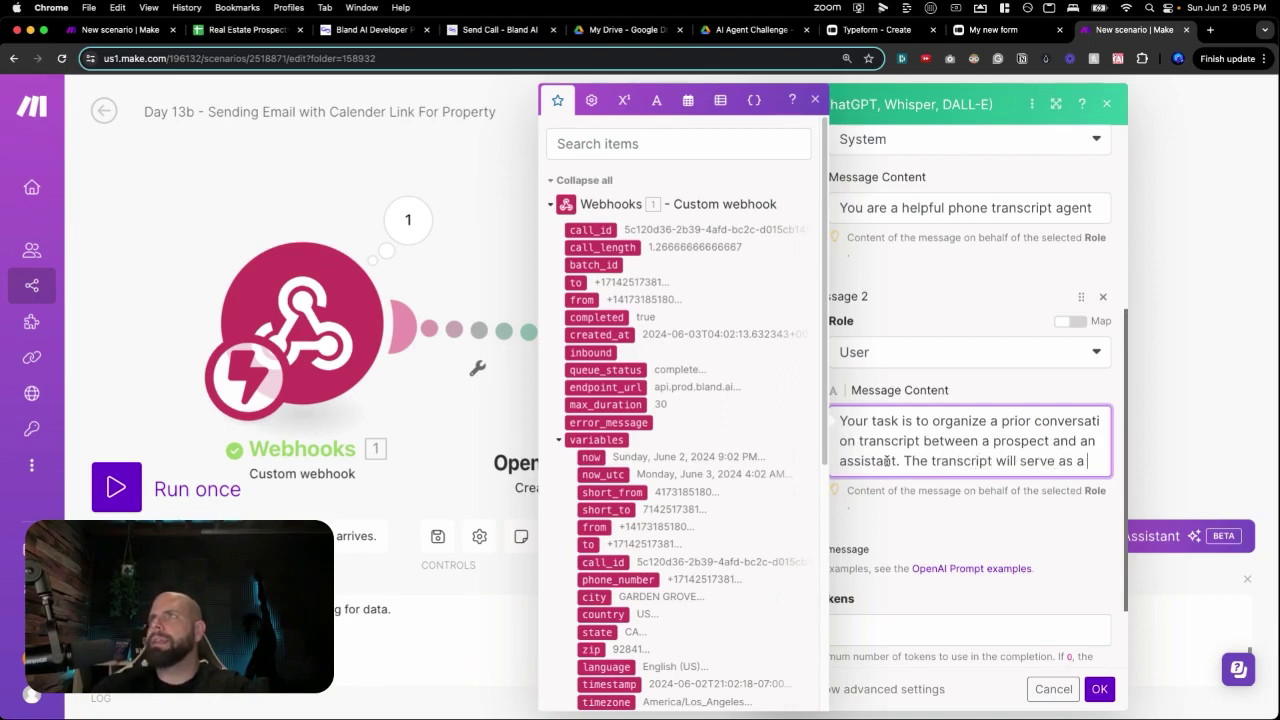
type(" reference for")
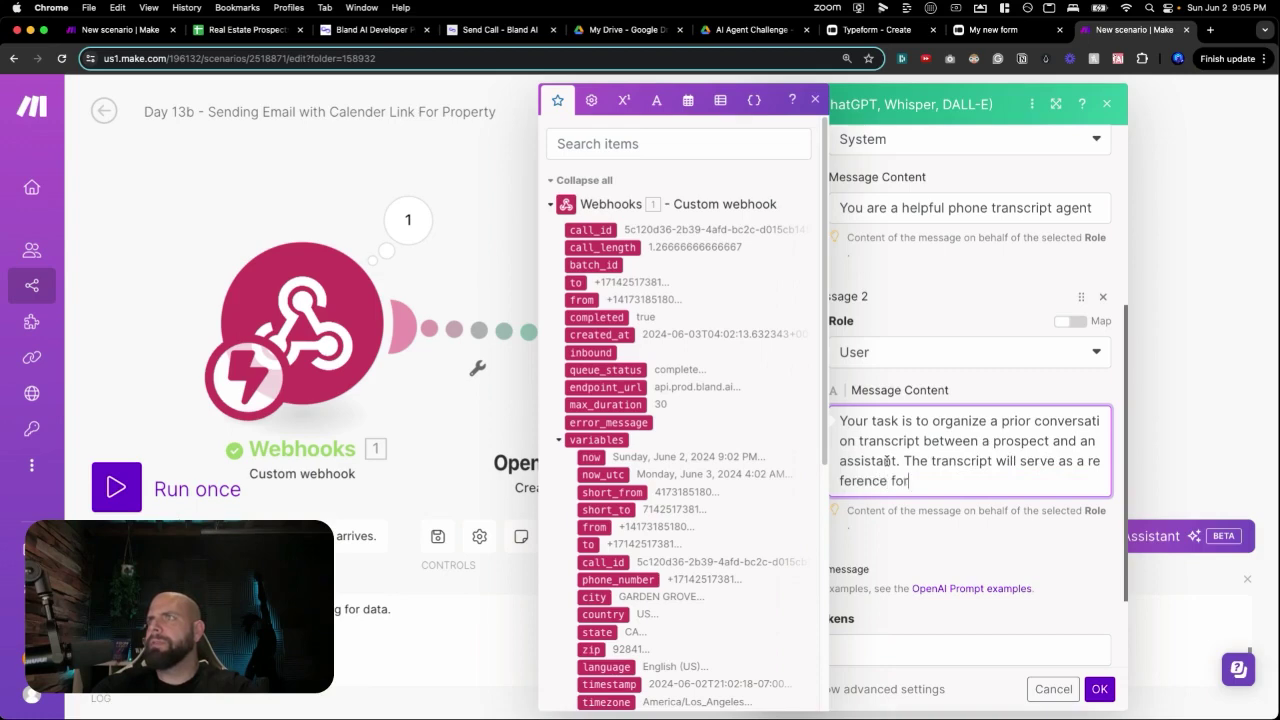
type(" a real es")
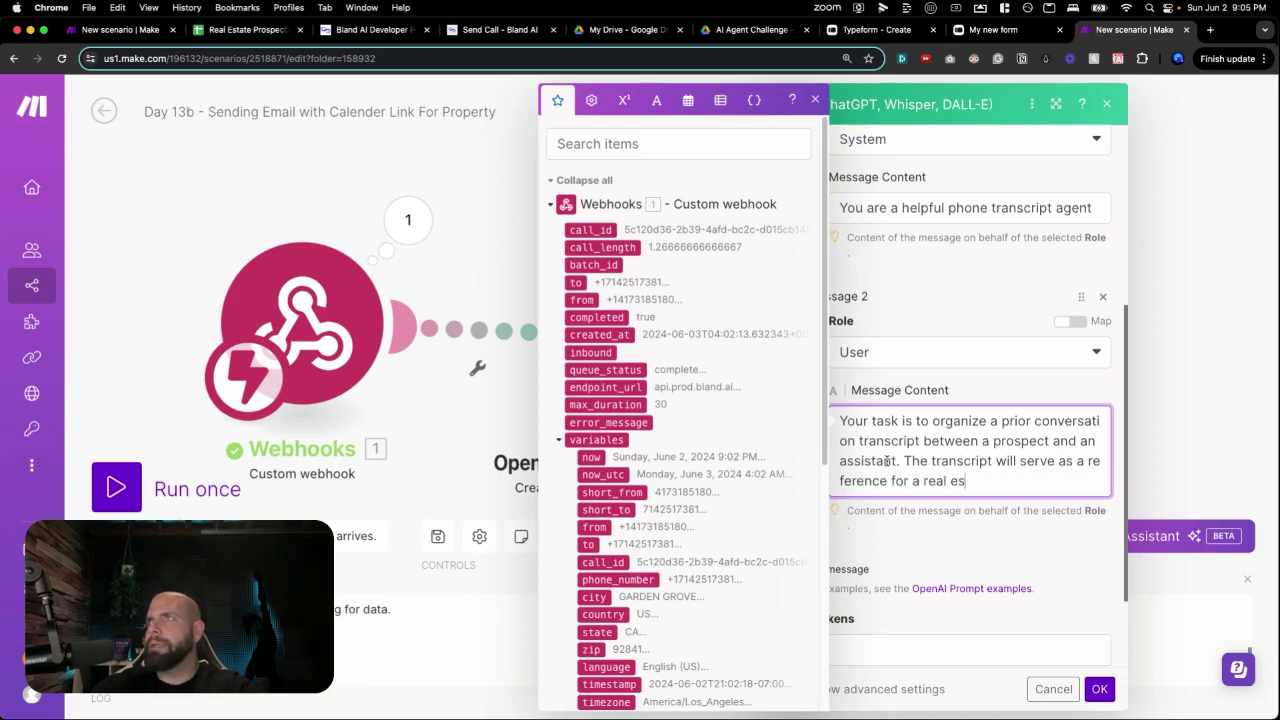
type("ate agent to ef")
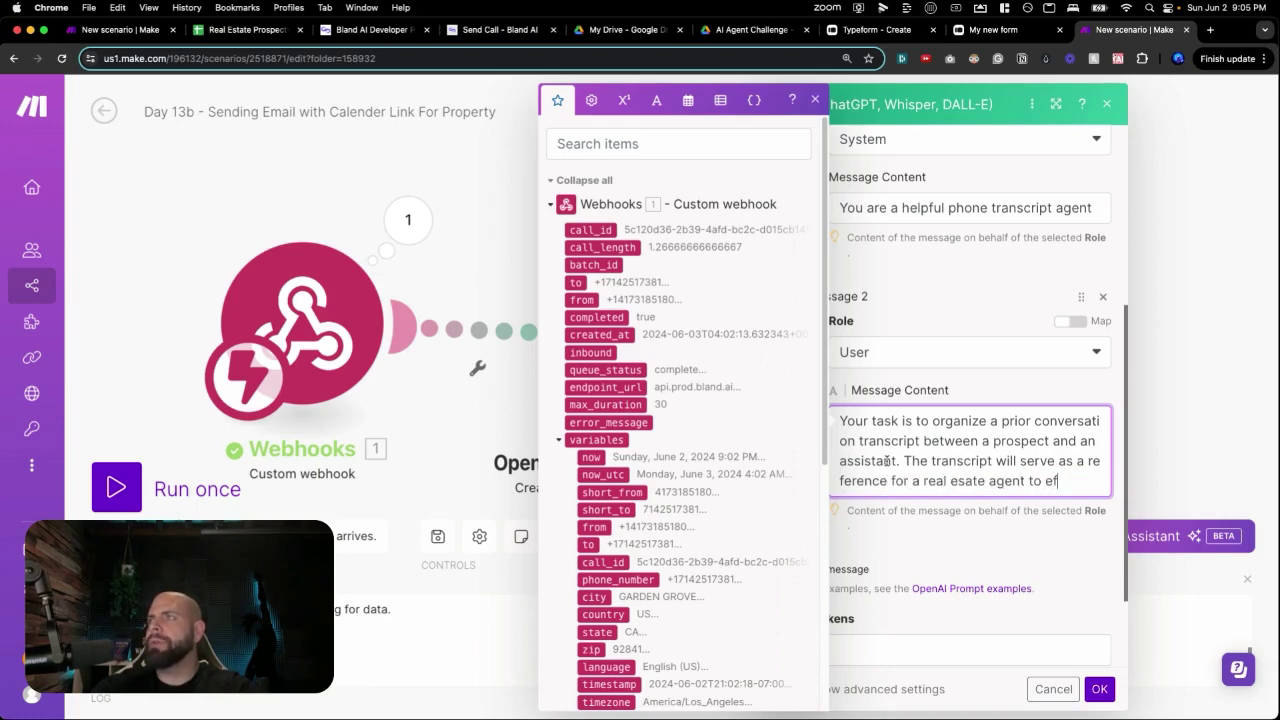
type("fective ly demo ")
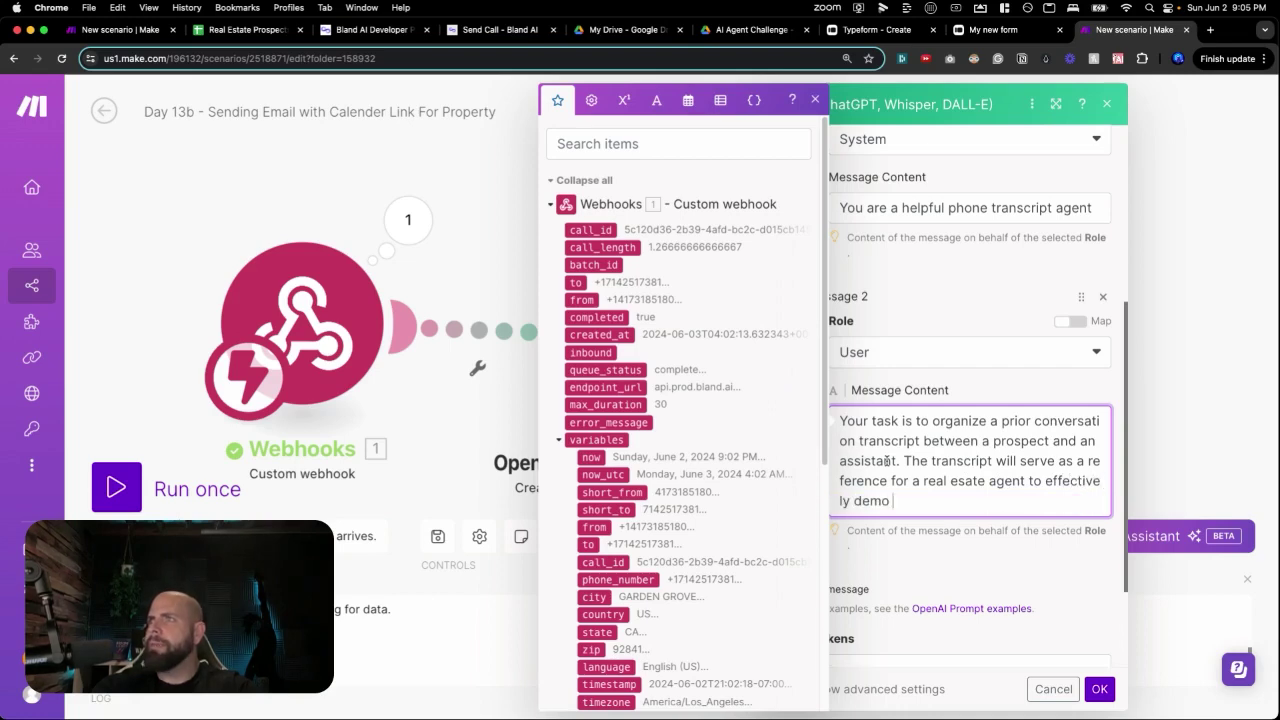
type("the real es")
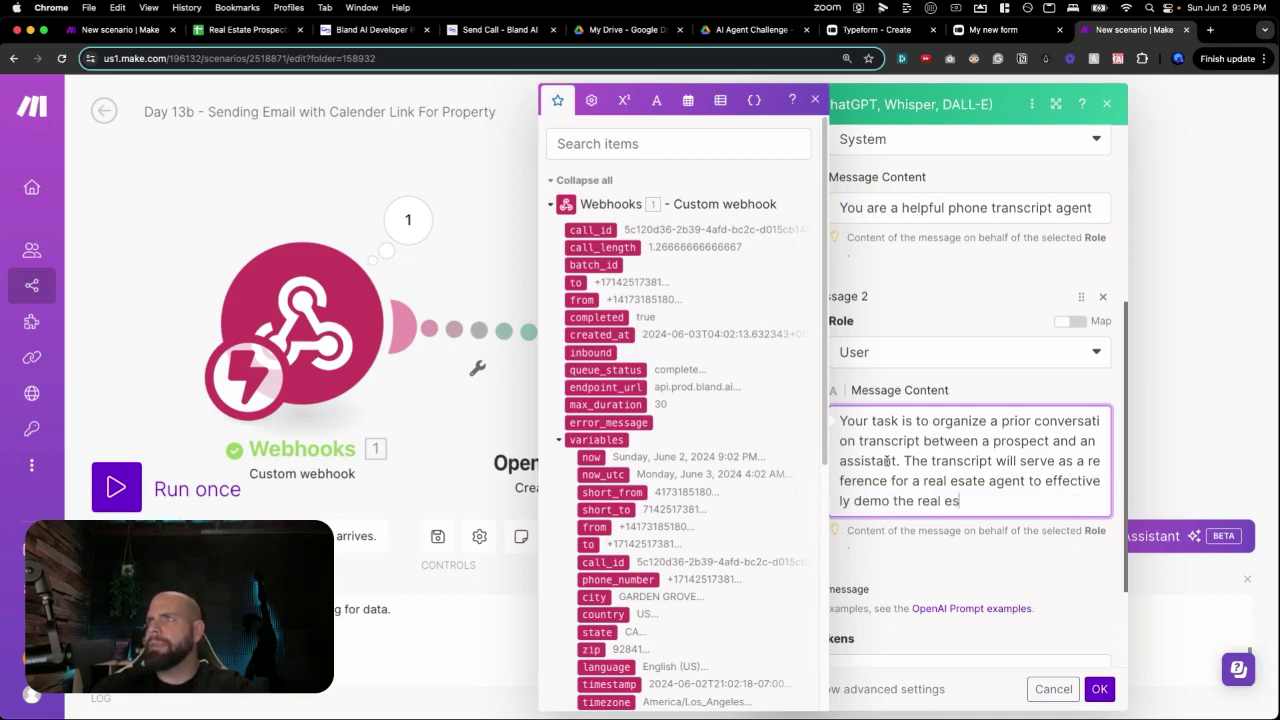
type("tate property and wi")
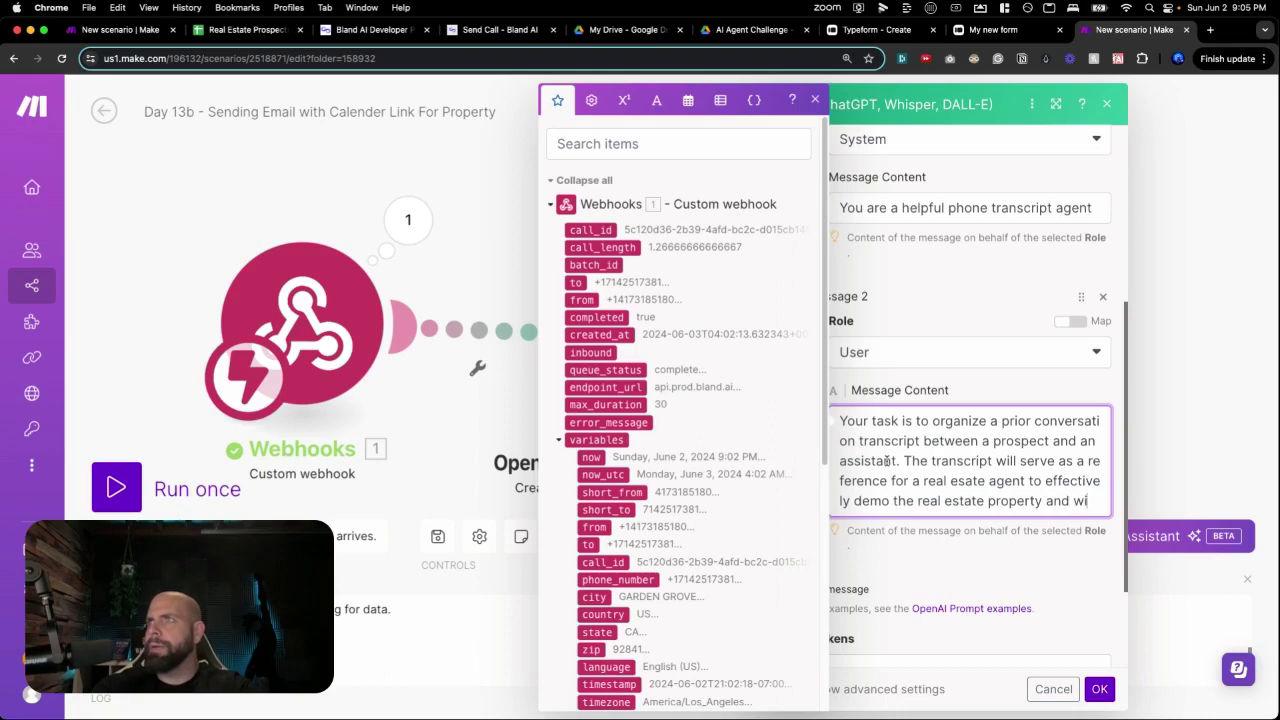
type("ll be entered i")
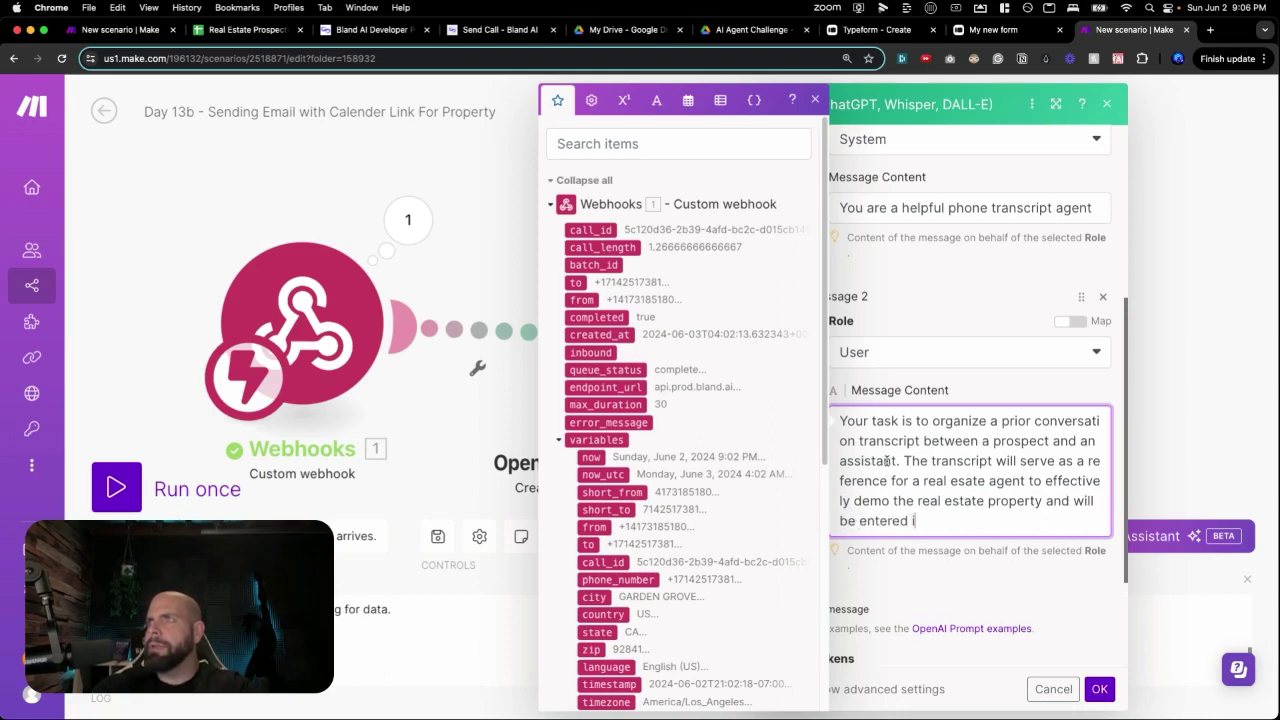
type("nto a prospect ")
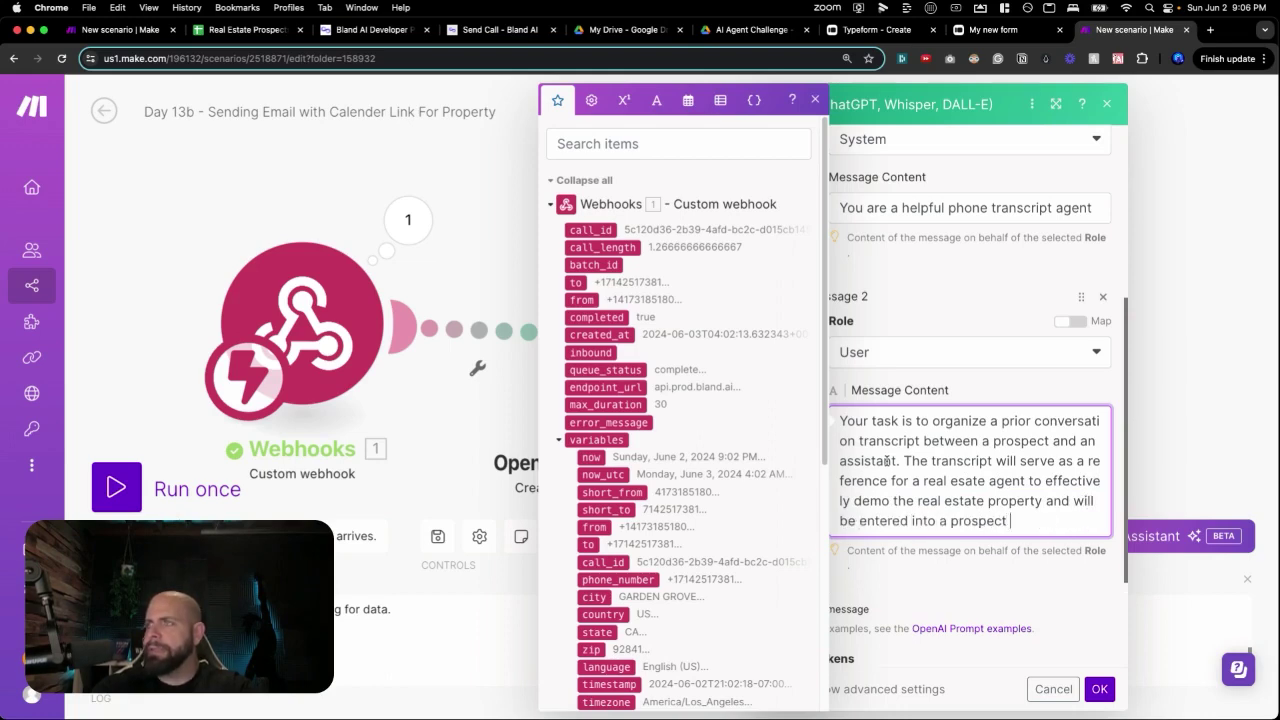
type("tracking system")
key("Return")
key("Return")
type("Here")
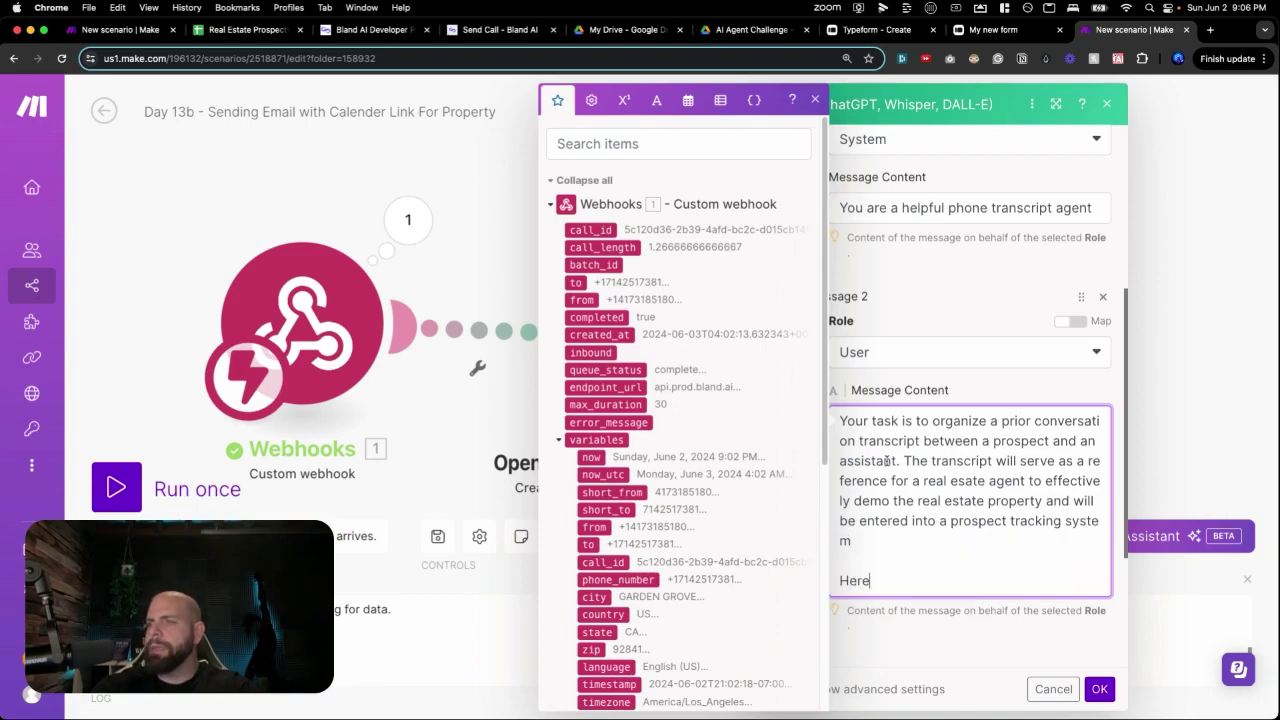
type(" is the transc")
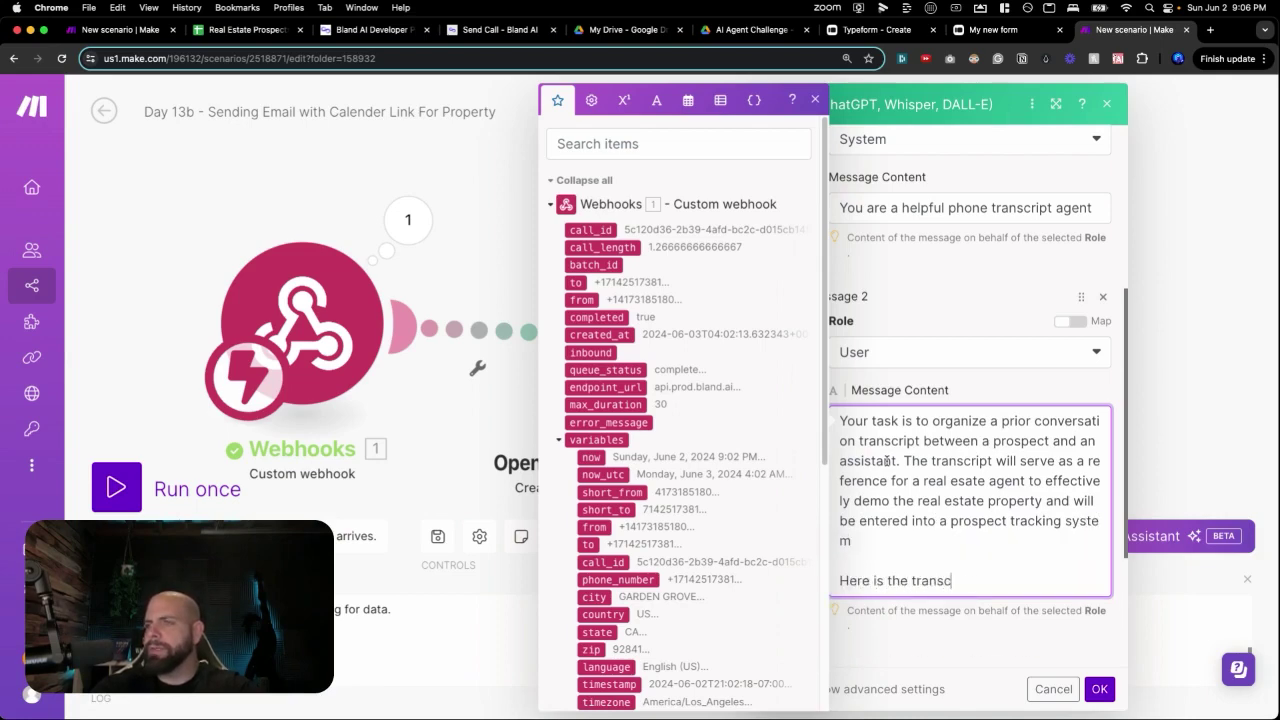
type("ript: ")
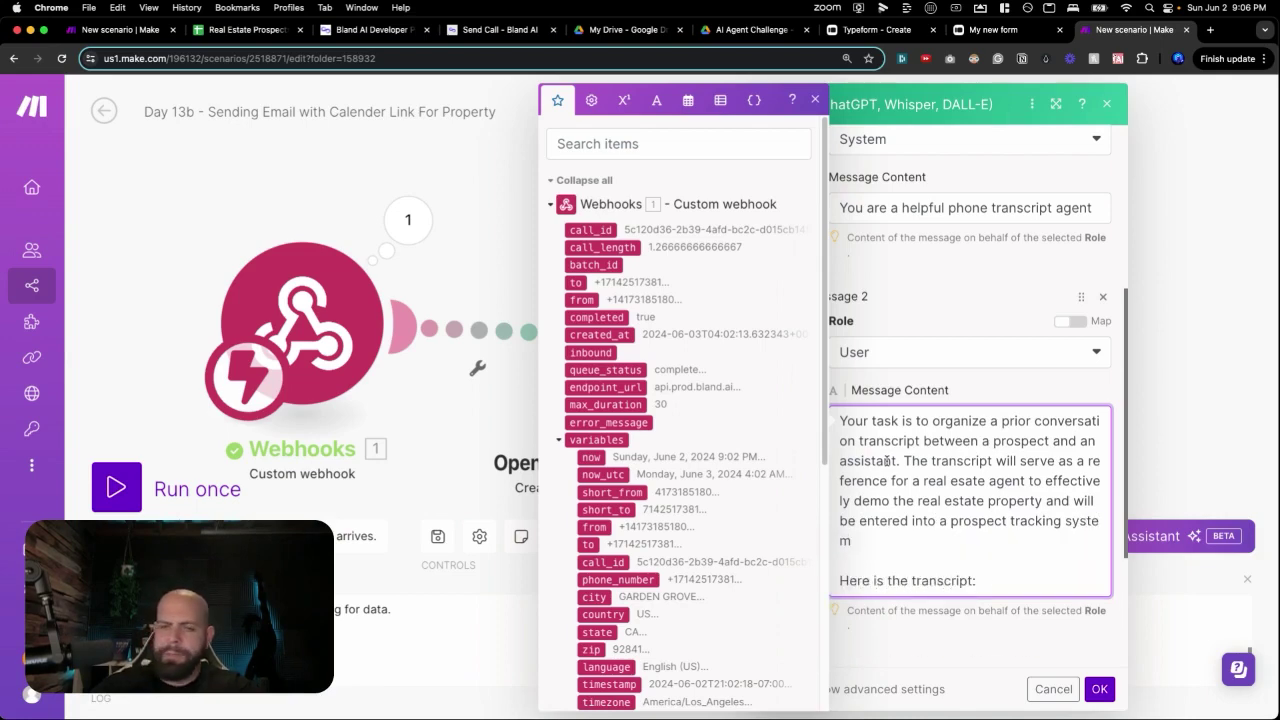
type("{")
scroll(648, 487, "down", 5)
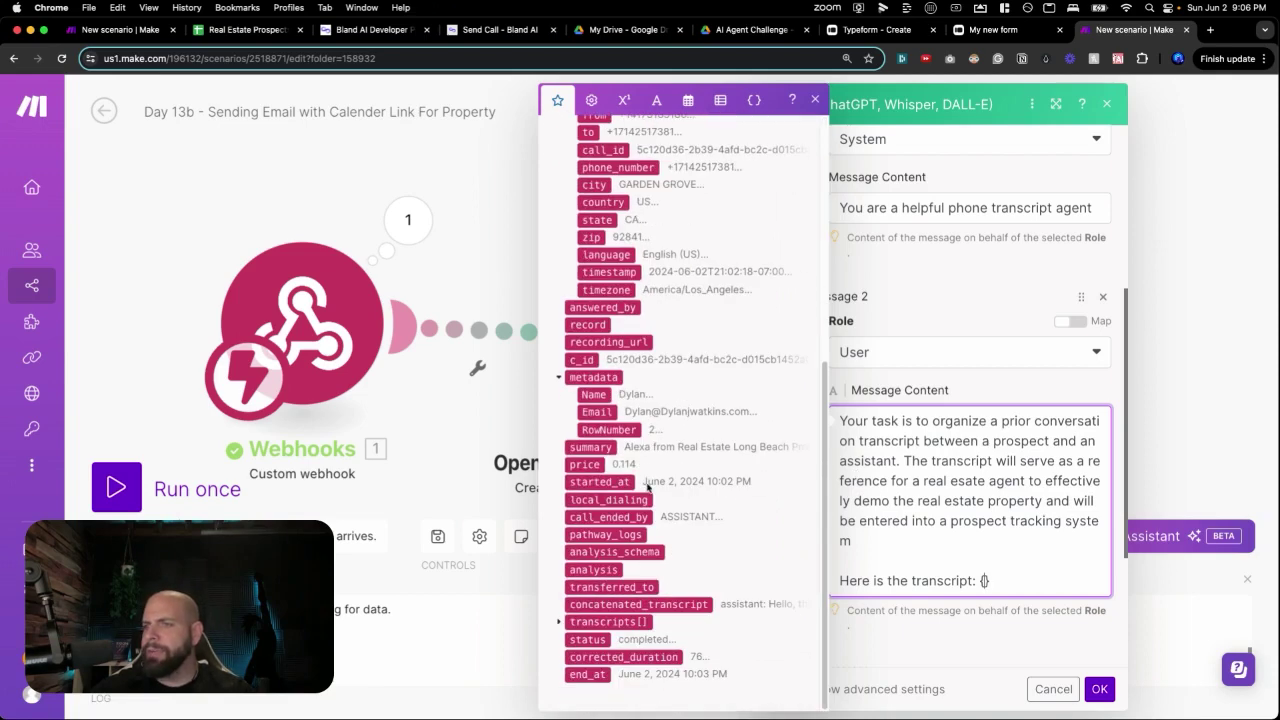
left_click(632, 605)
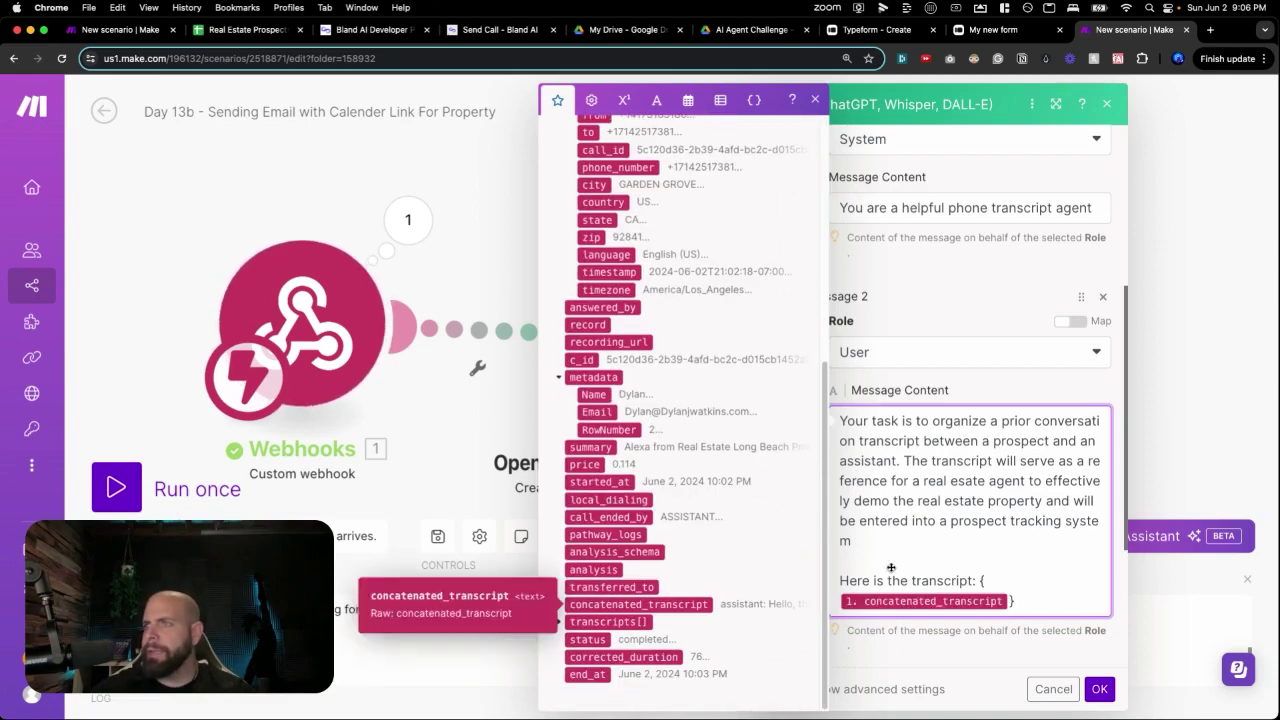
left_click(1027, 602)
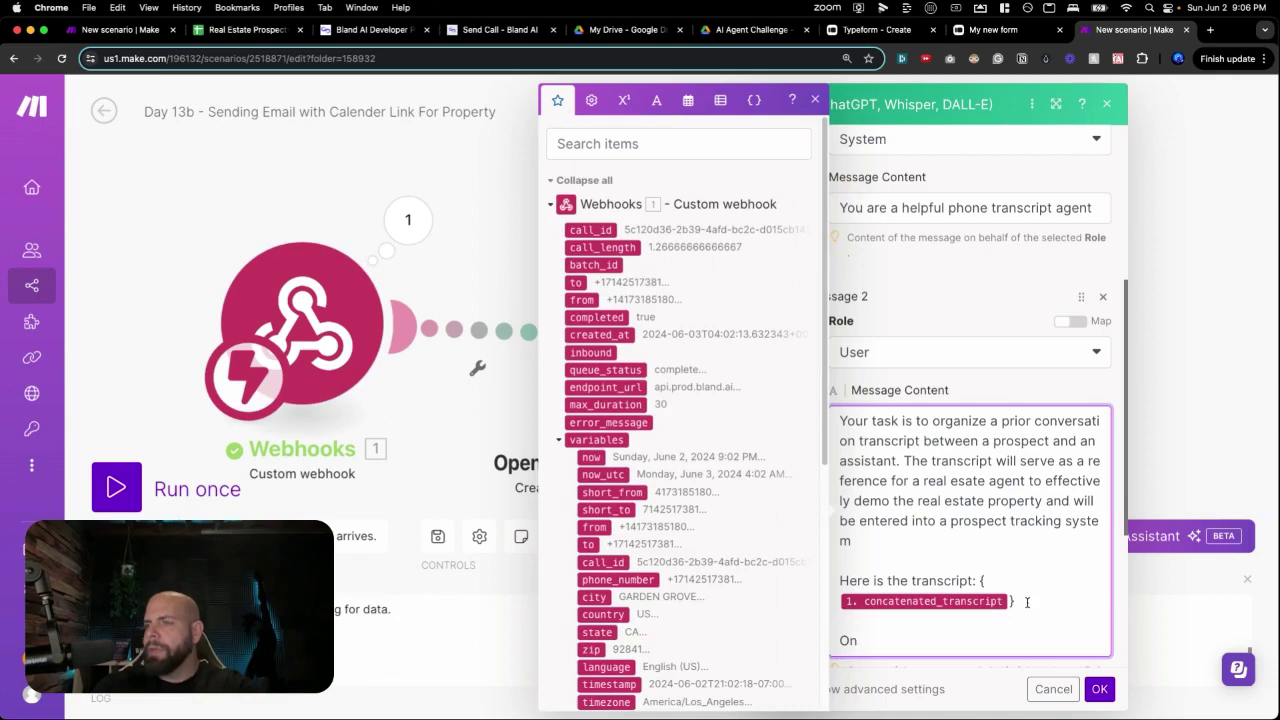
type("Organi")
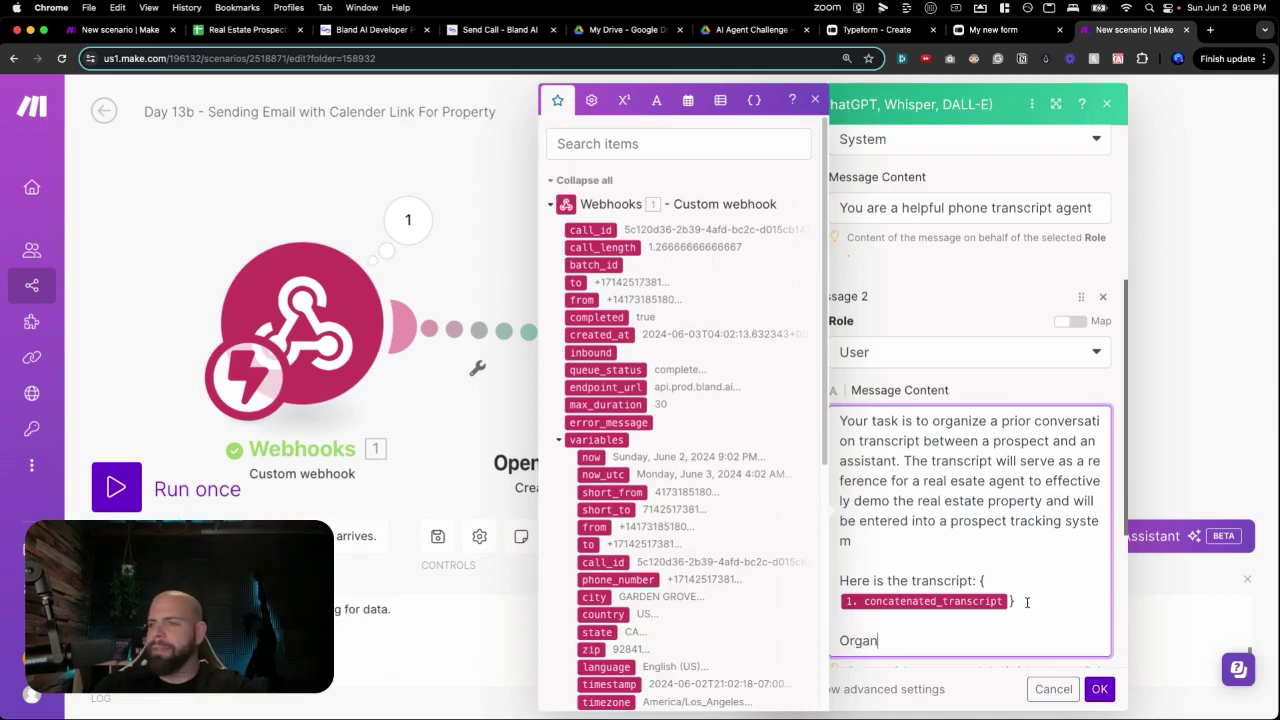
type("ize")
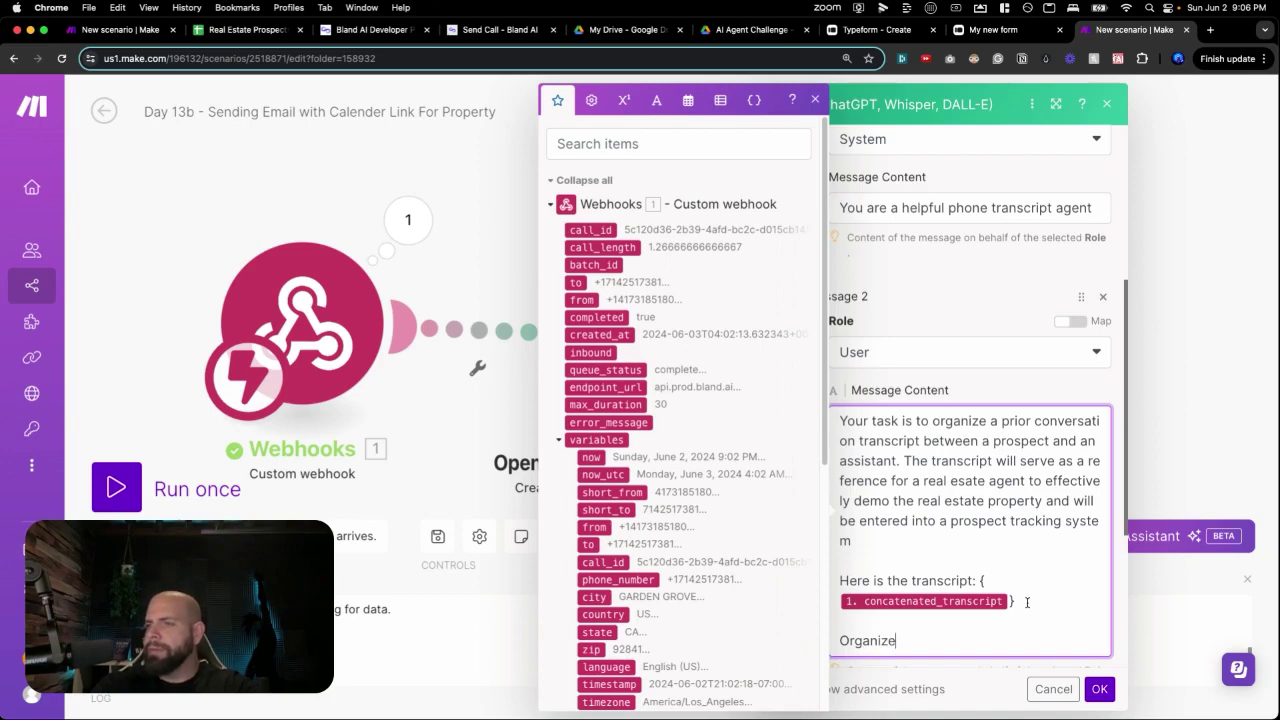
type(" the convers")
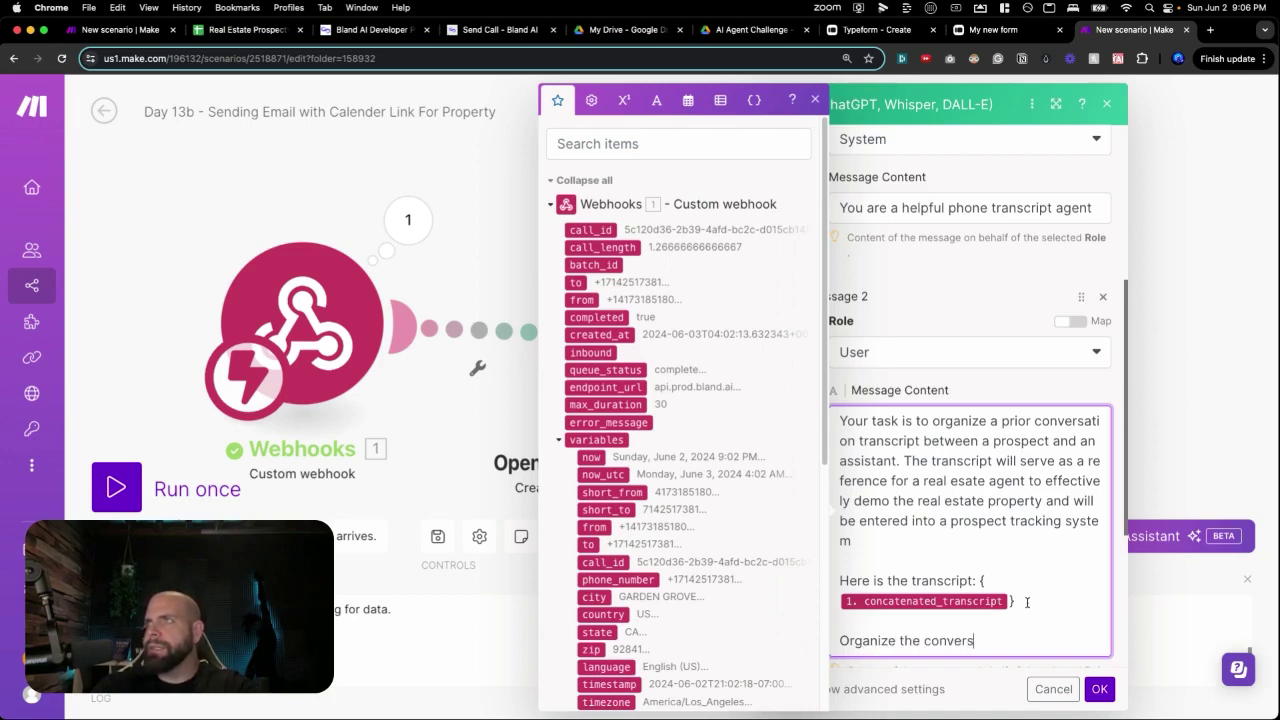
type("ation into bullet po")
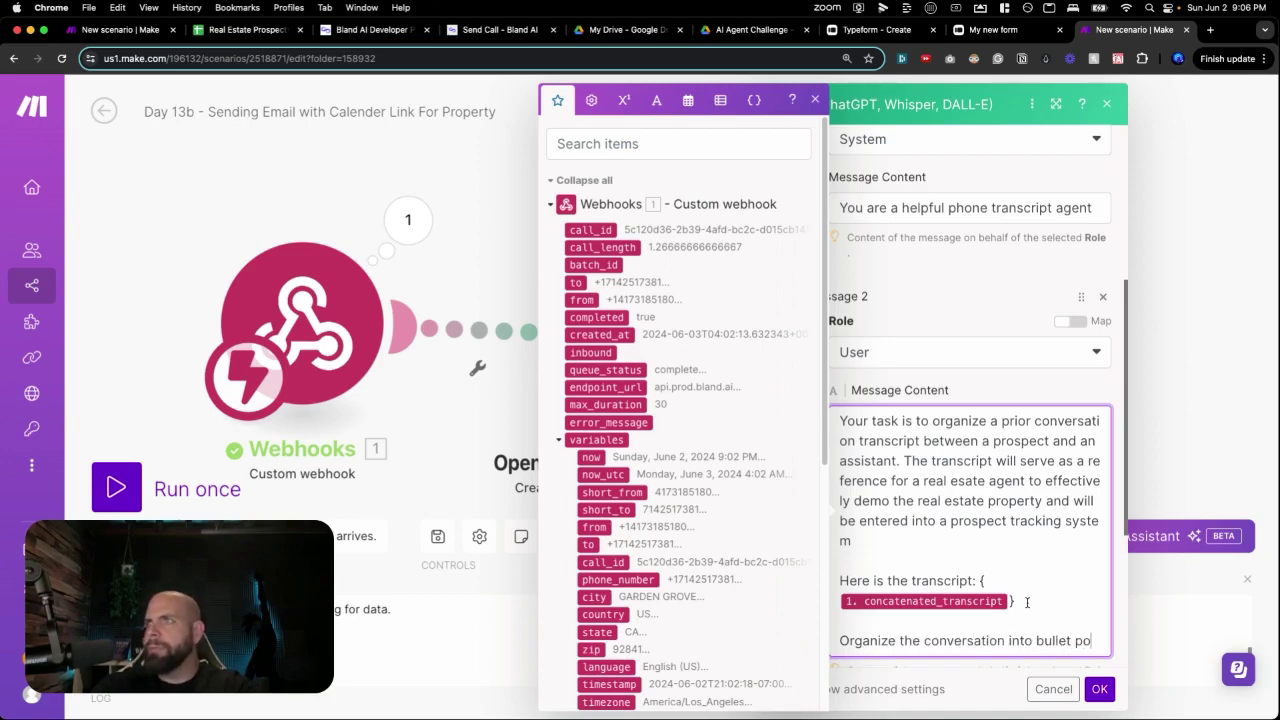
type("ints, ensuring a ")
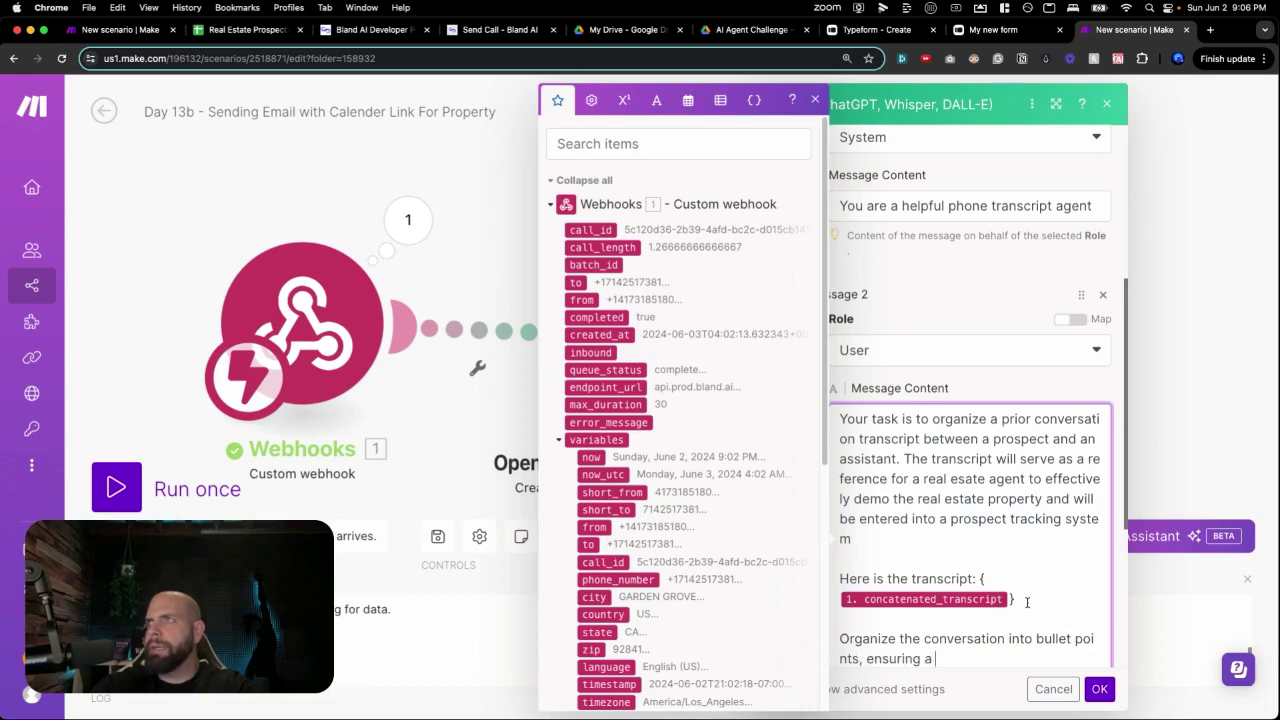
type("clear back-and-")
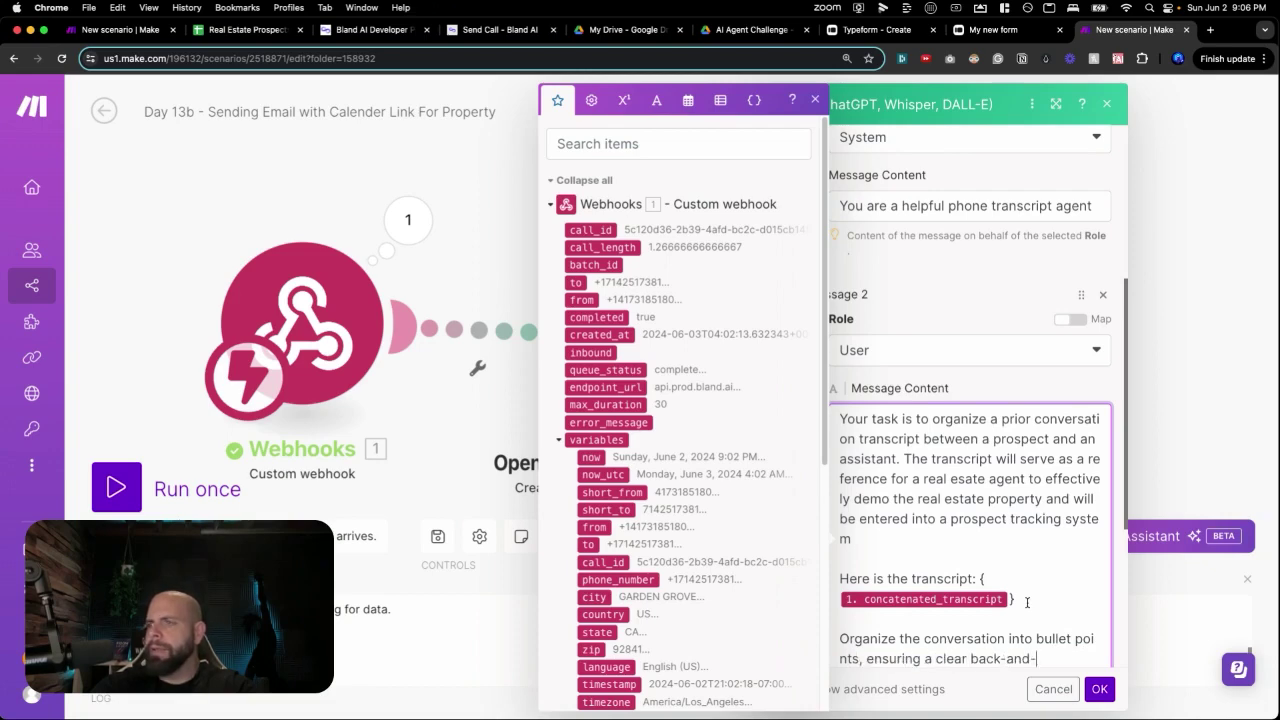
type("forth fow ")
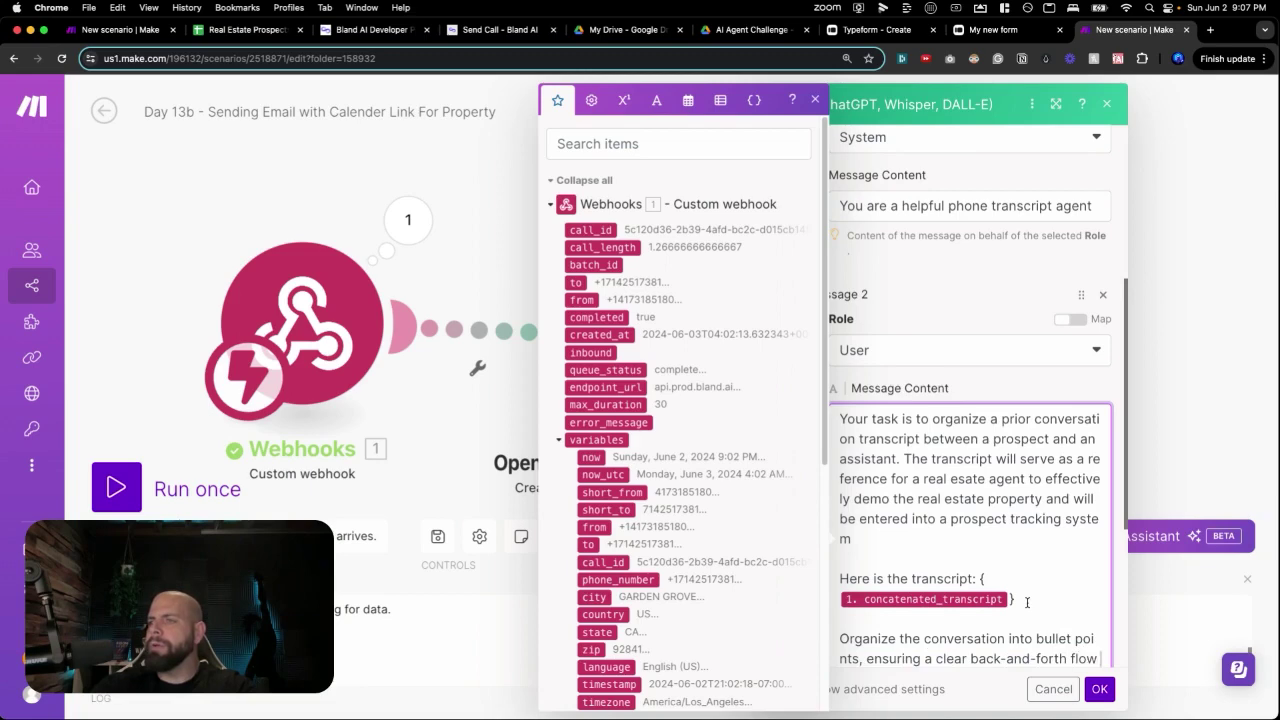
type("between teh pro")
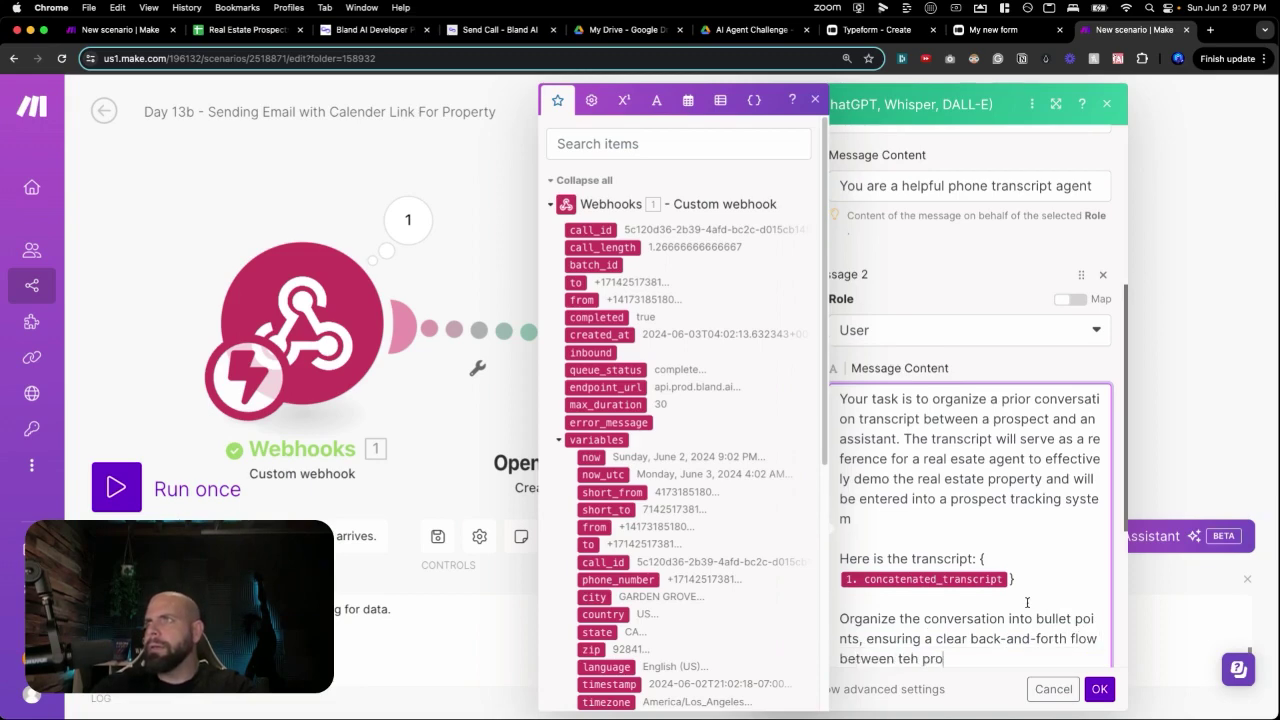
type("spect and the as")
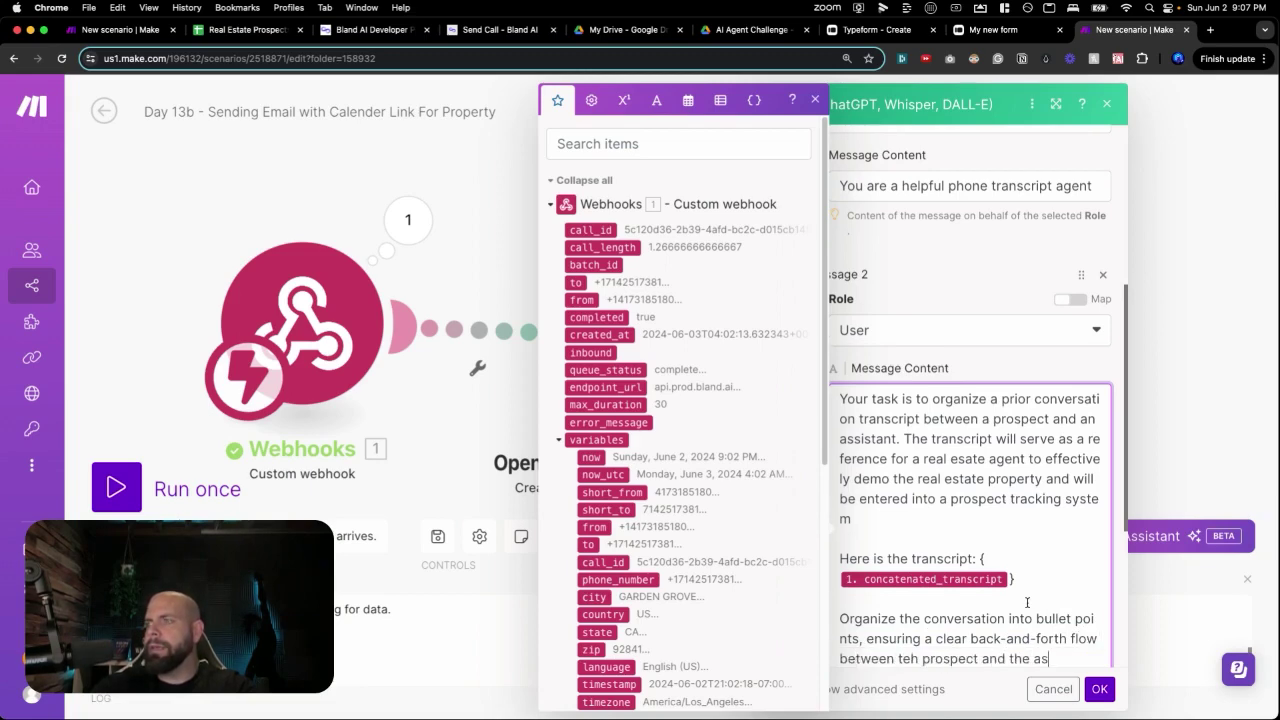
type("sistant. Captuer t")
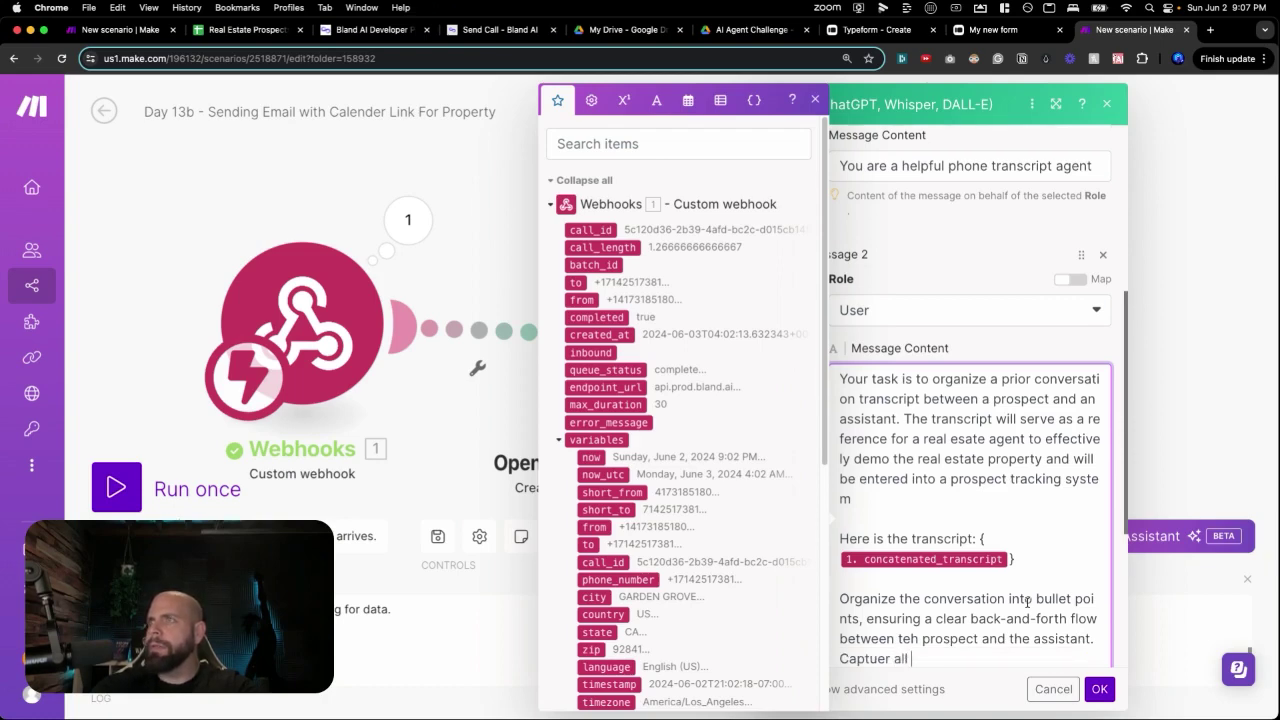
type("ll details ")
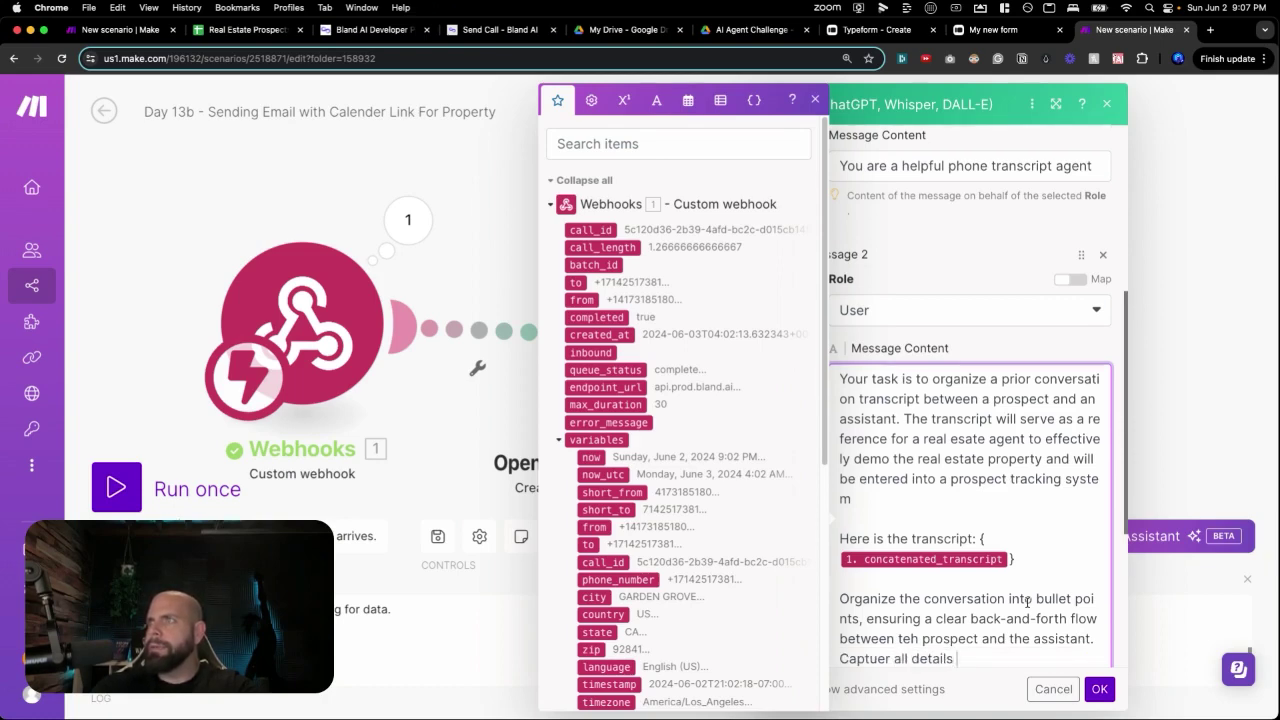
type("mentioned in the ")
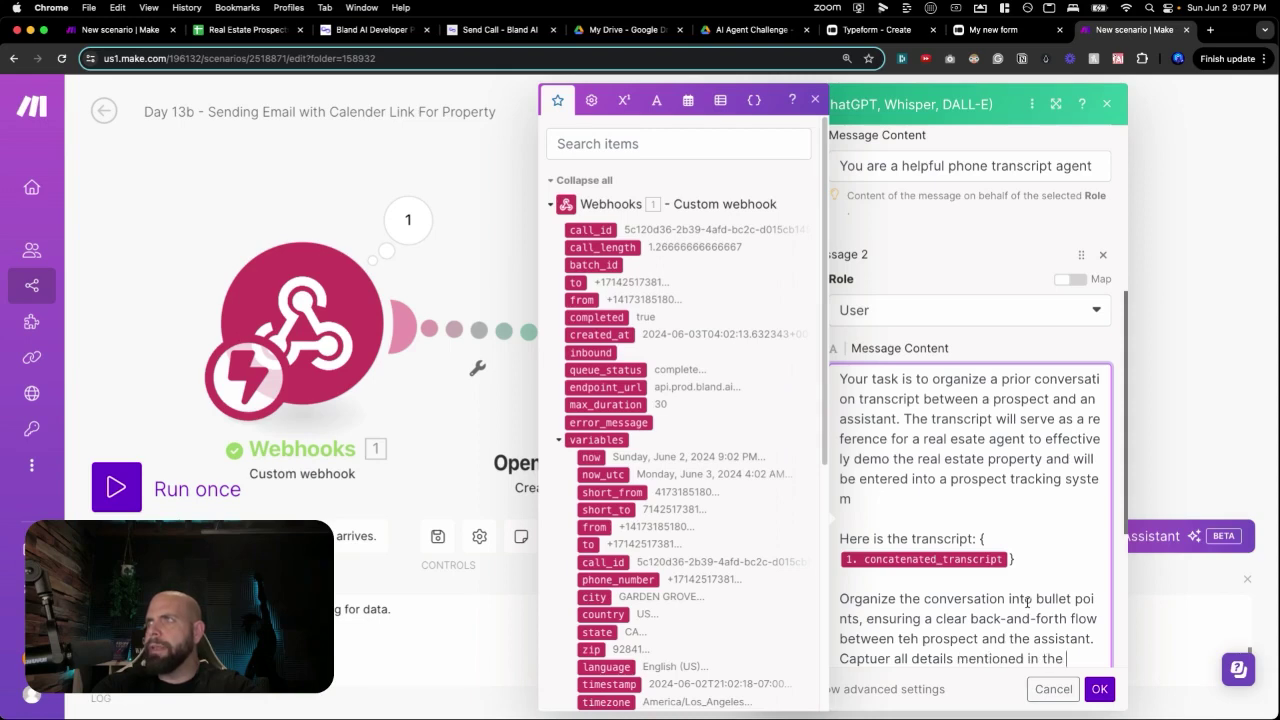
type("call that is cr")
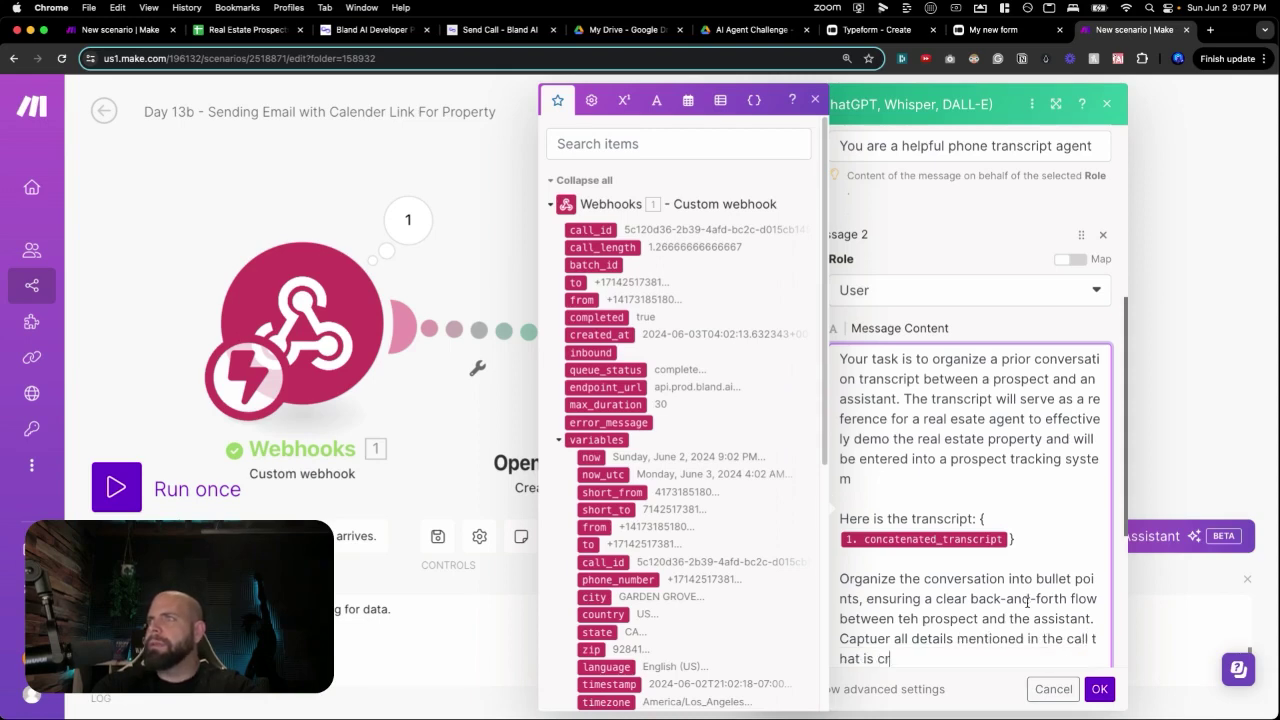
type("ictical to dem")
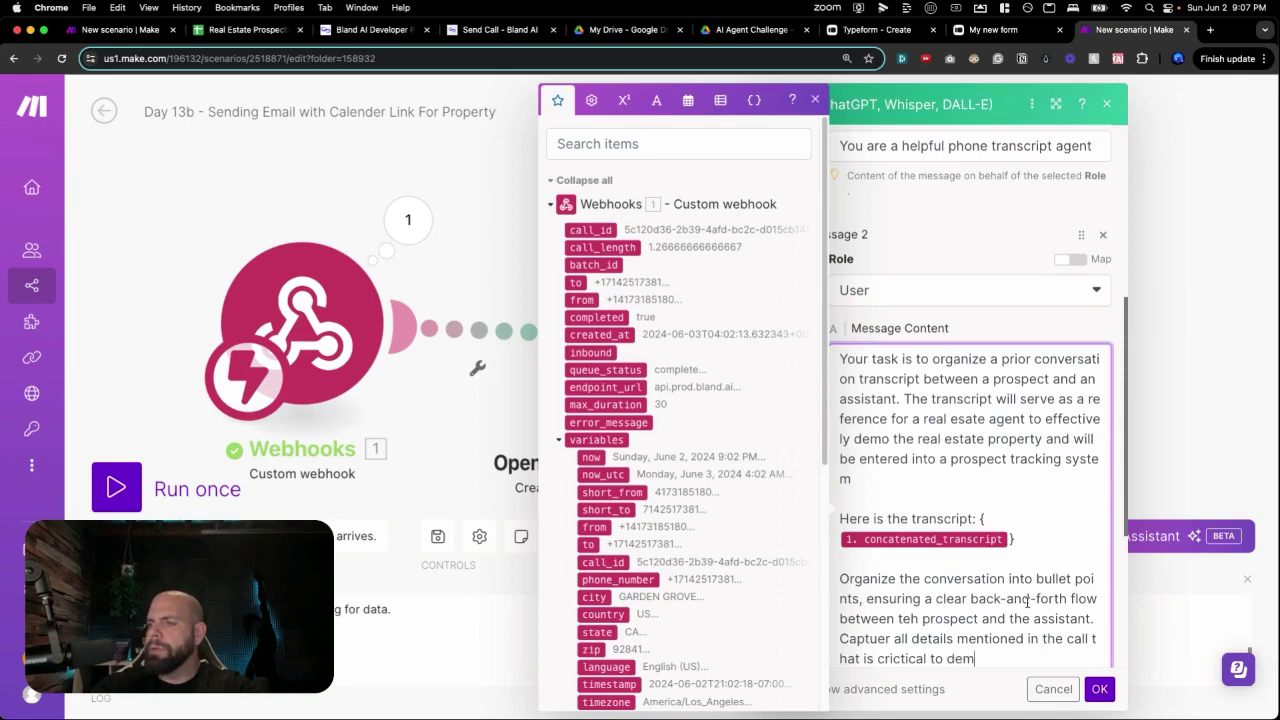
type("o the property.")
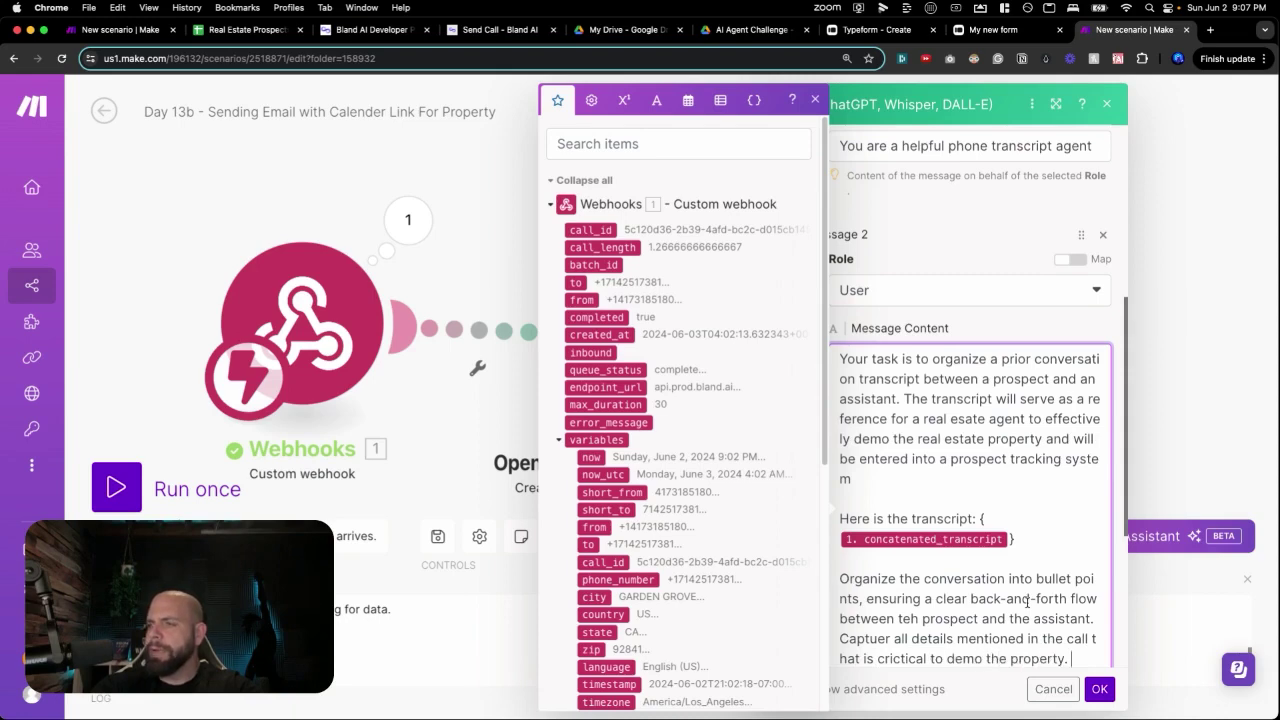
Set Max Tokens to 2000 and save the OpenAI module.
scroll(1040, 610, "down", 1)
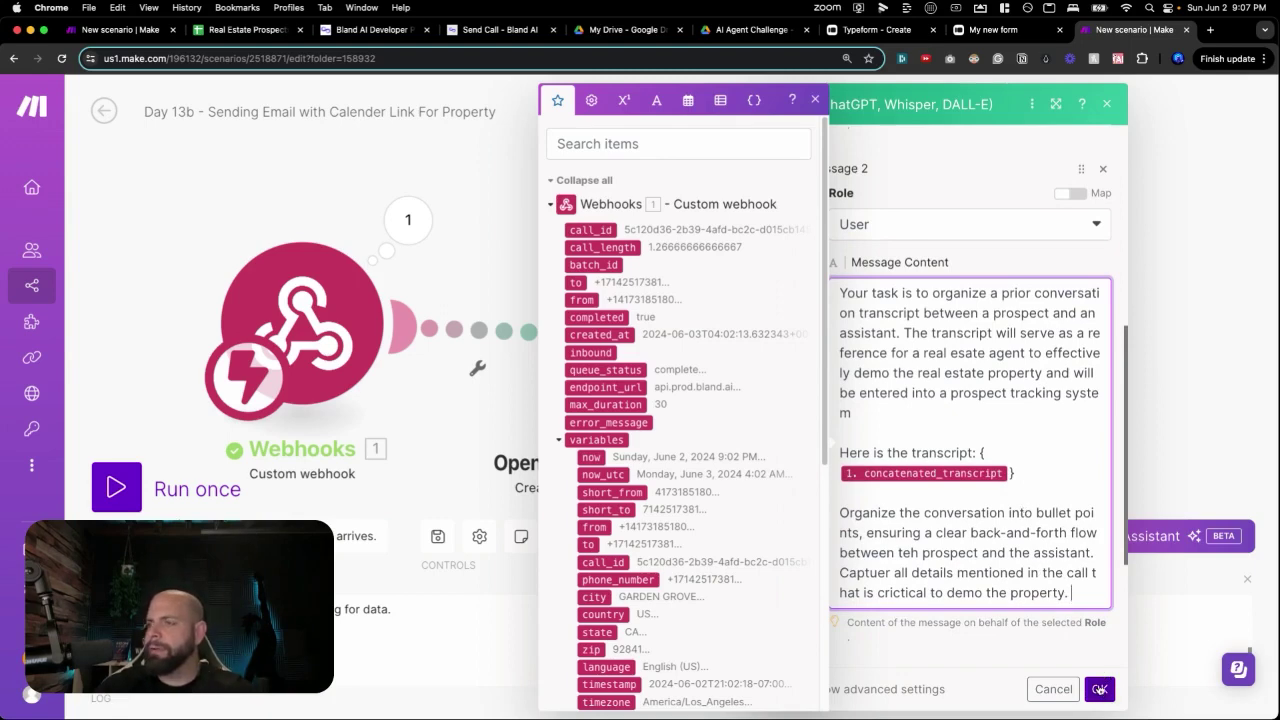
scroll(1040, 600, "down", 3)
left_click(1012, 545)
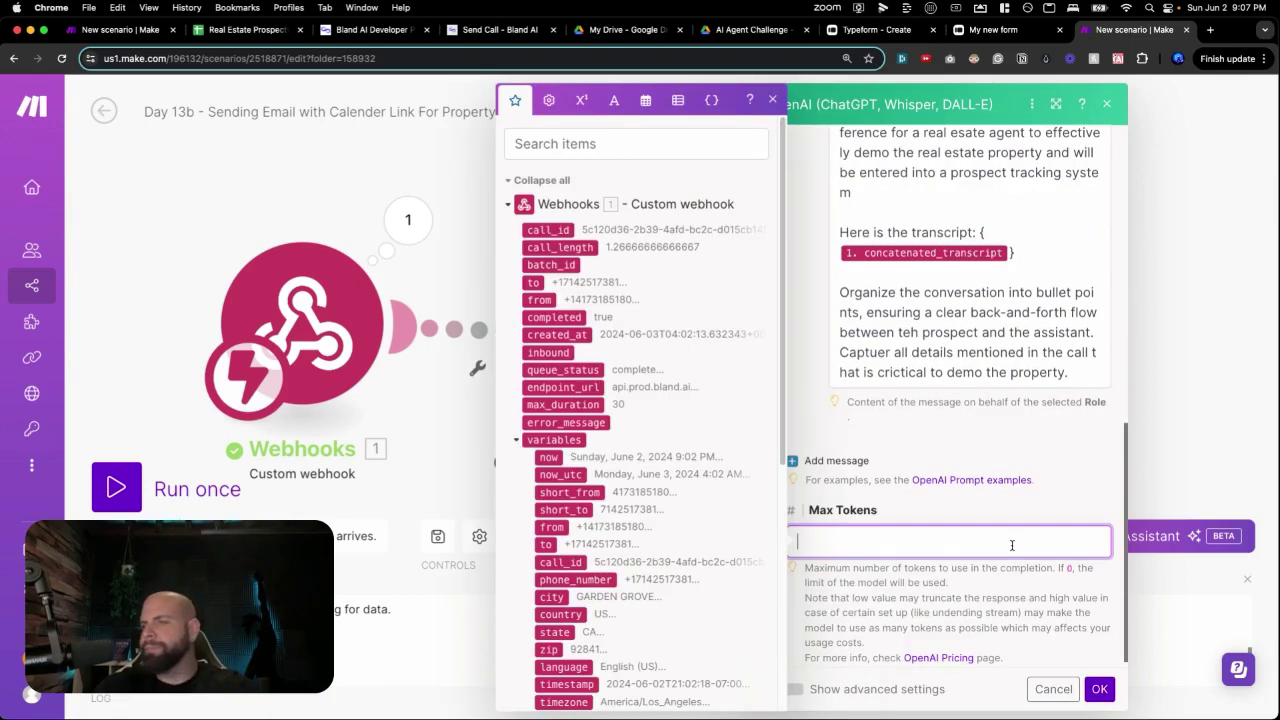
type("2000")
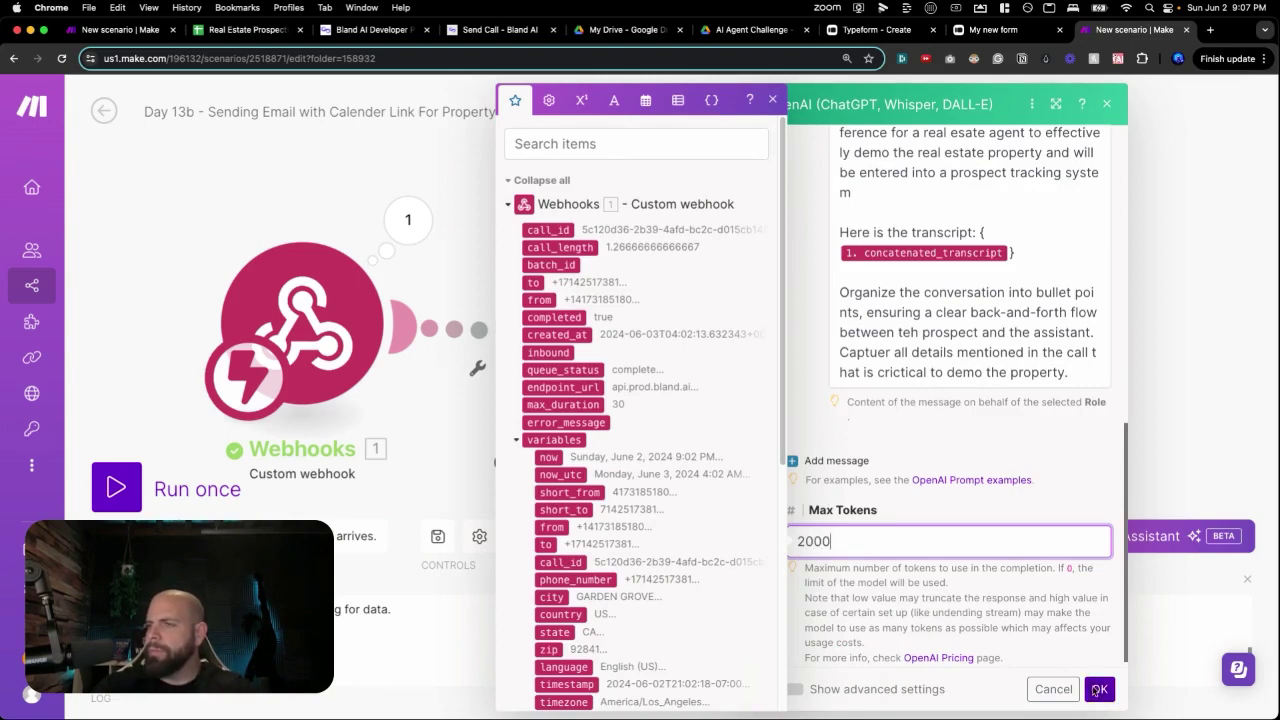
left_click(1099, 689)
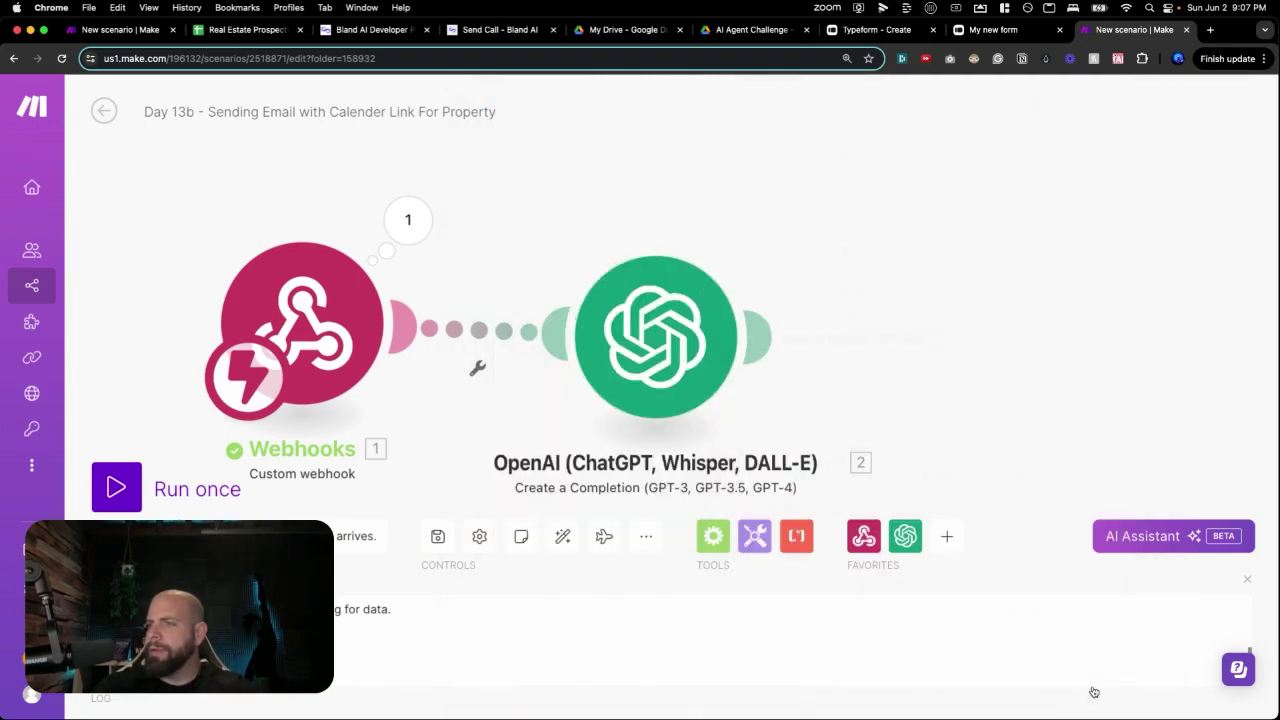
Rename the OpenAI module to 'Summary Call Bullet Points' and nudge it slightly left.
right_click(690, 370)
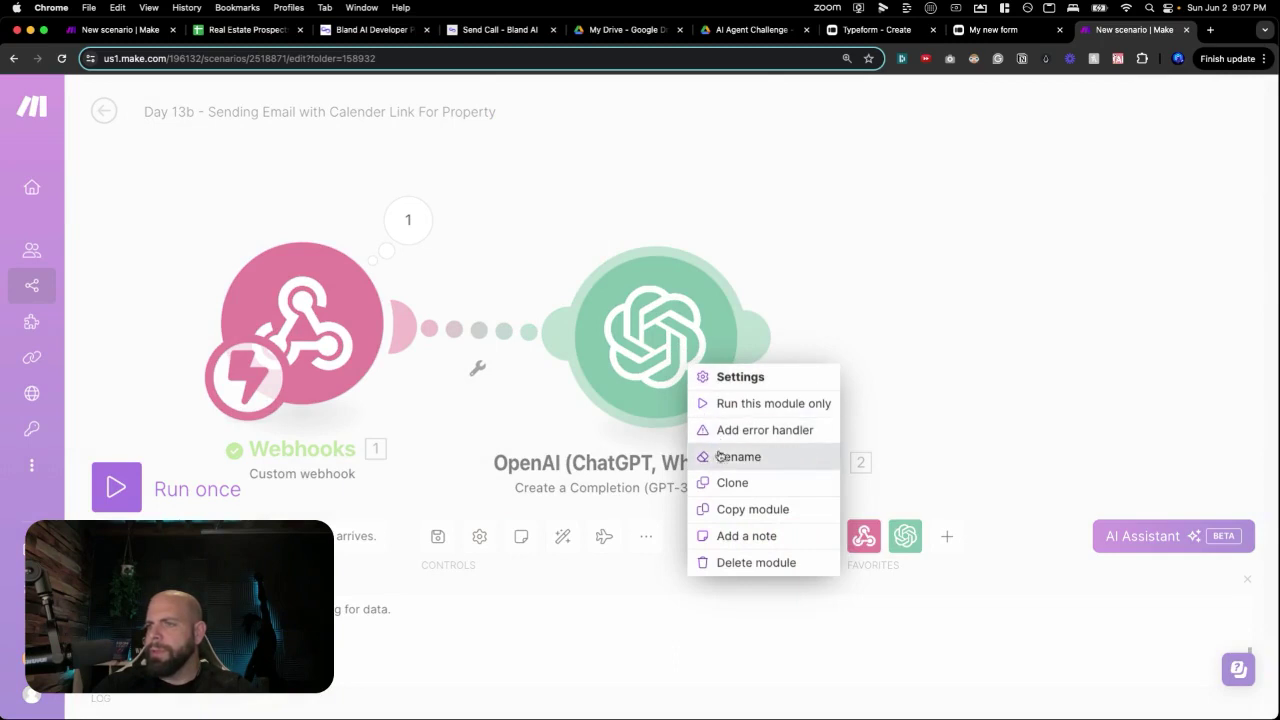
left_click(738, 456)
type("Summary Call")
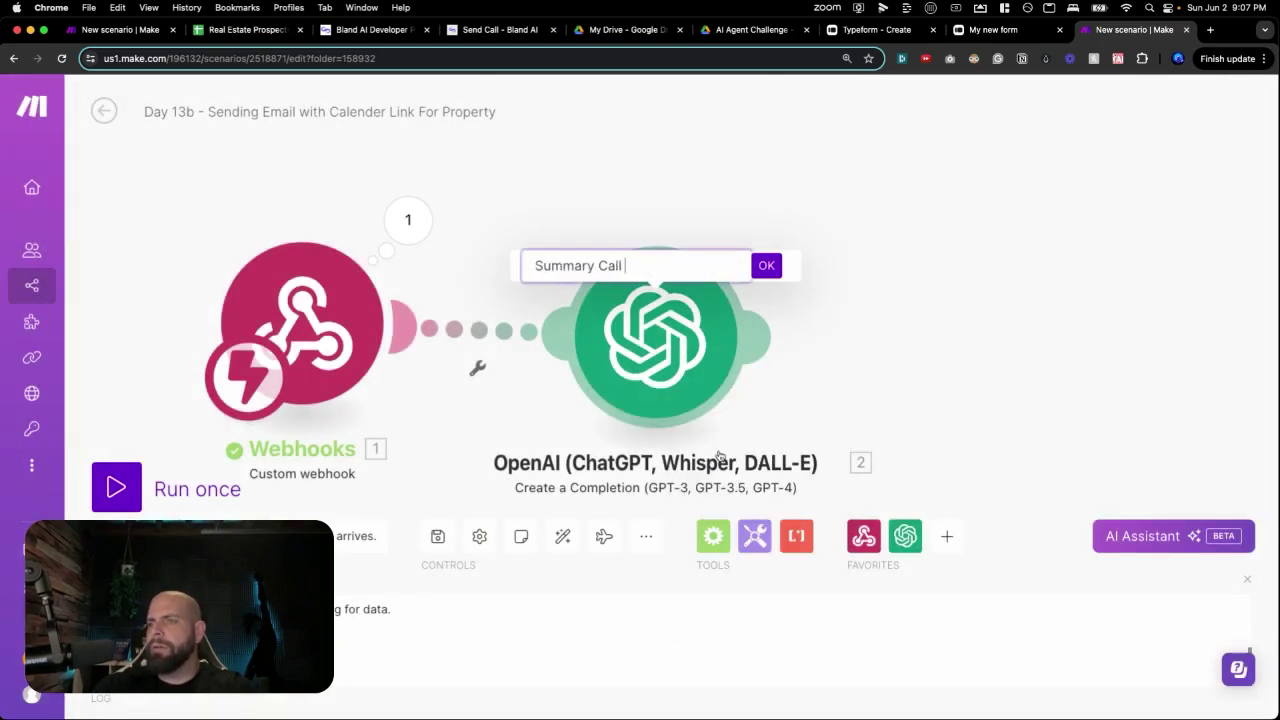
type(" Bullet Points")
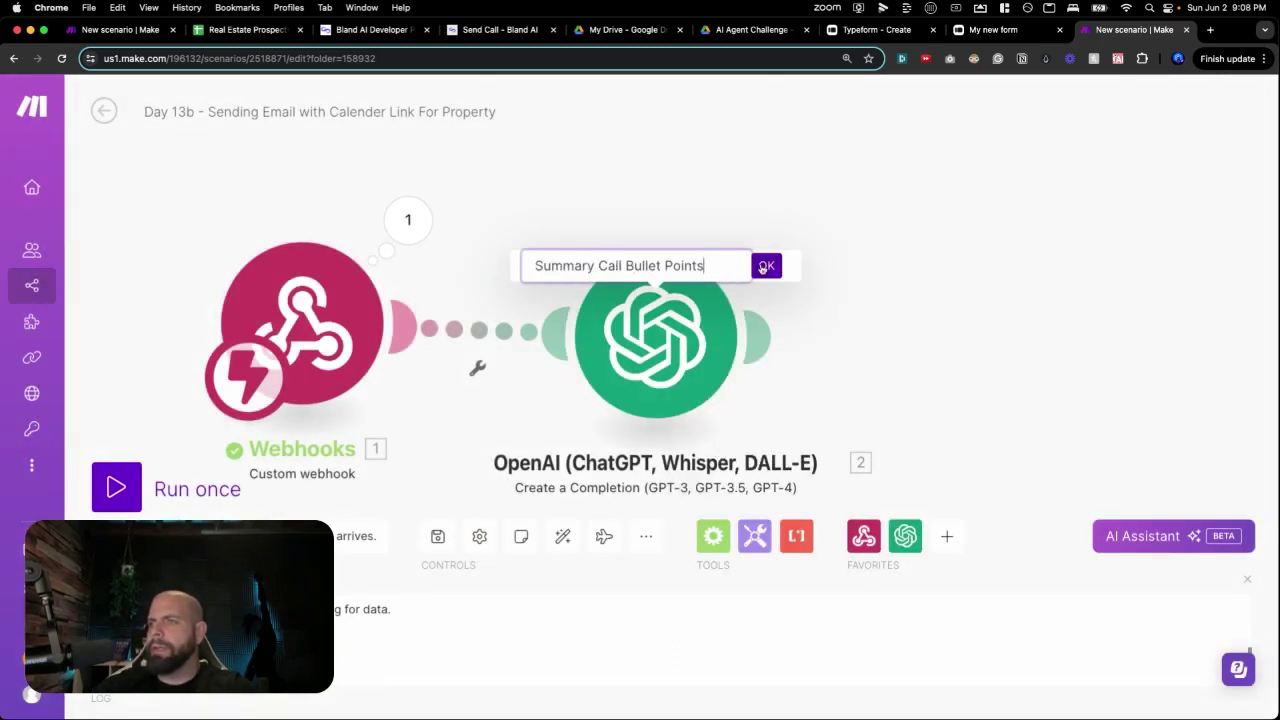
left_click(764, 266)
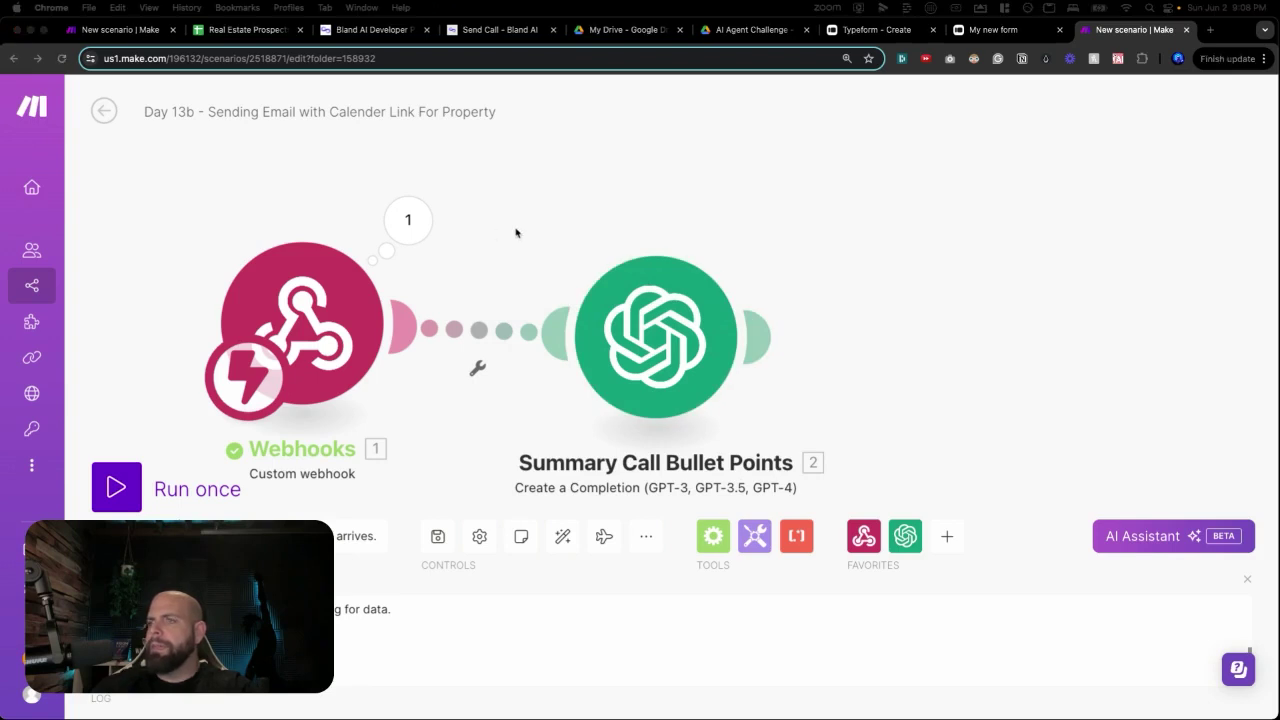
mouse_move(663, 301)
left_mouse_down()
mouse_move(602, 258)
mouse_move(656, 287)
left_mouse_up()
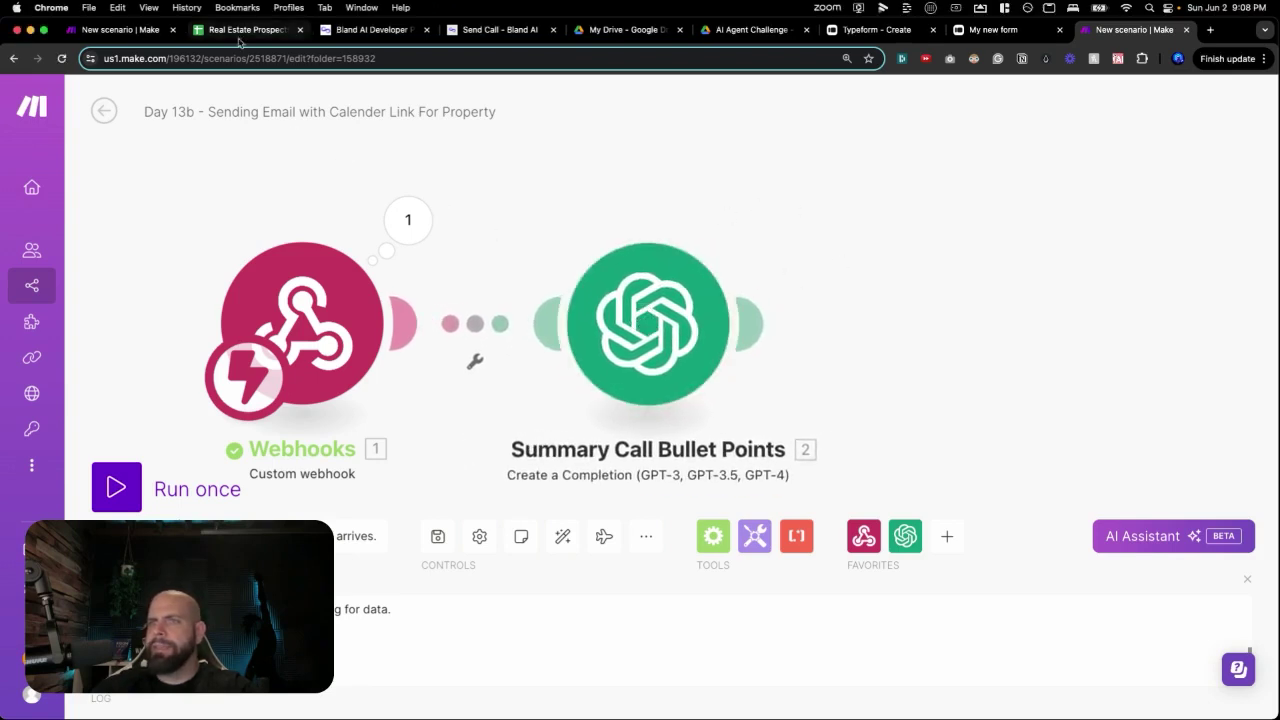
left_click(242, 30)
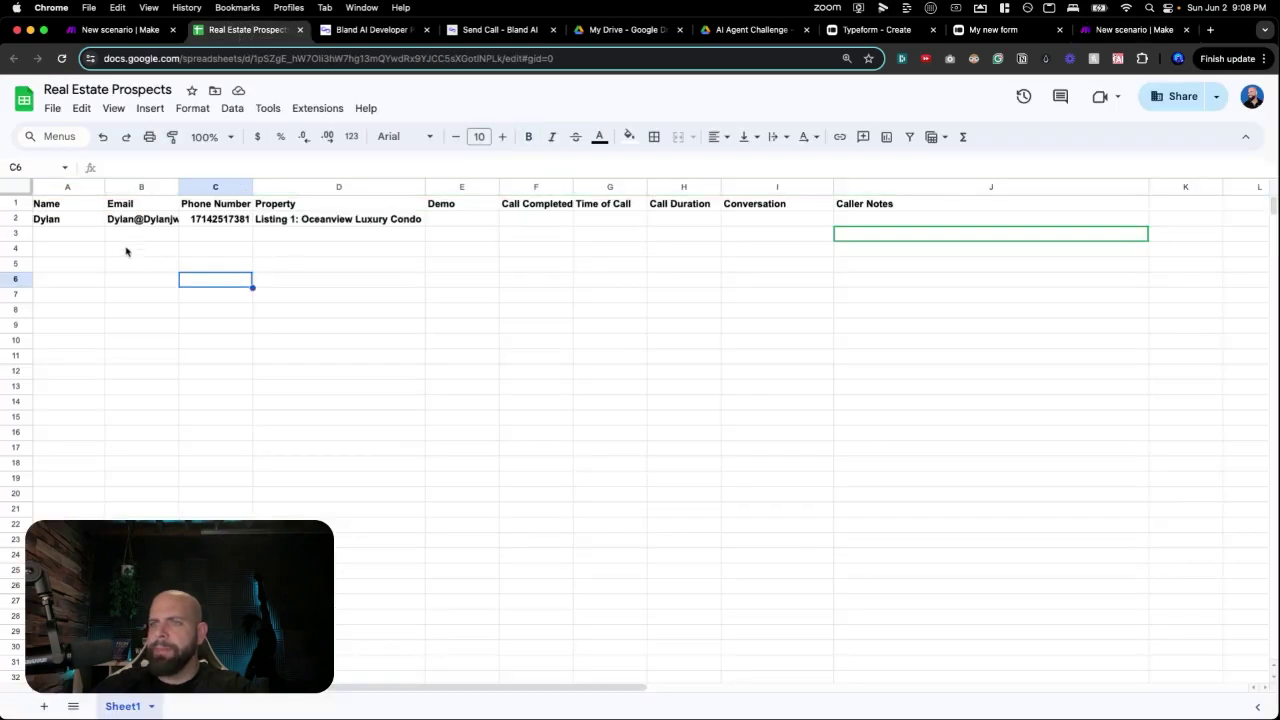
Delete the sample prospect in row 2 of the Real Estate Prospects sheet.
left_click(48, 222)
left_click(323, 222)
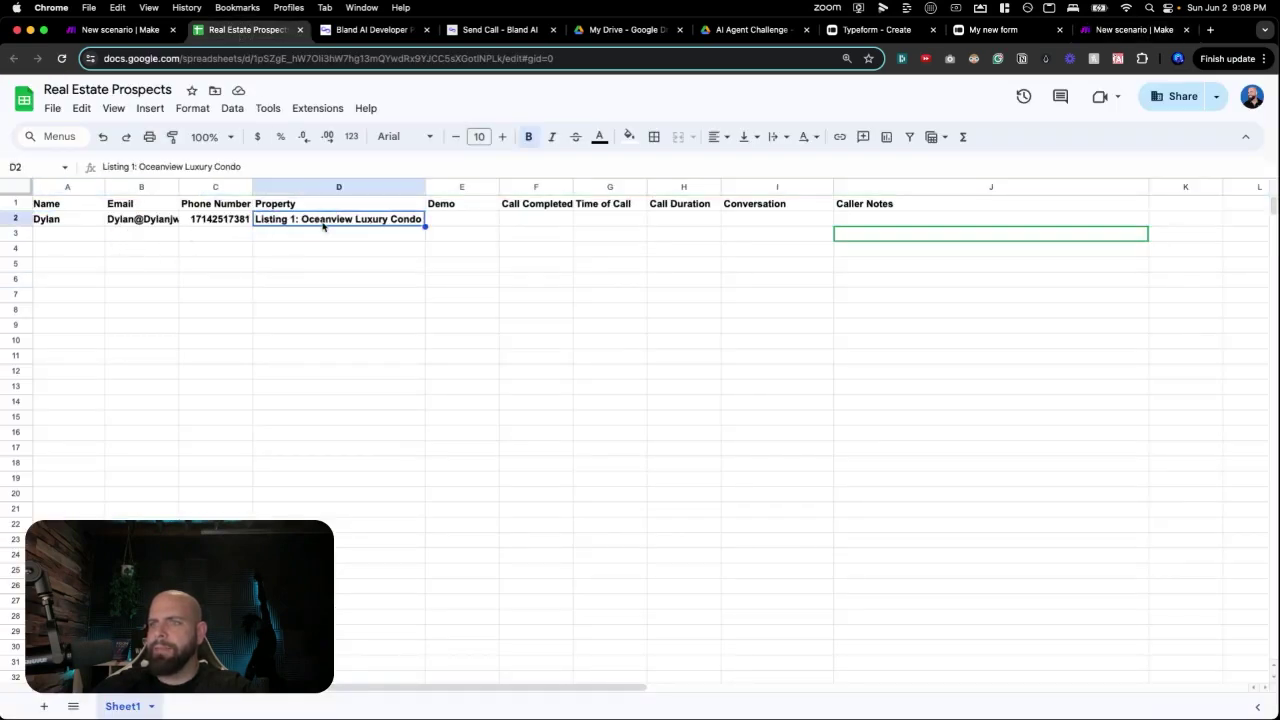
left_click(72, 221)
left_click(351, 220)
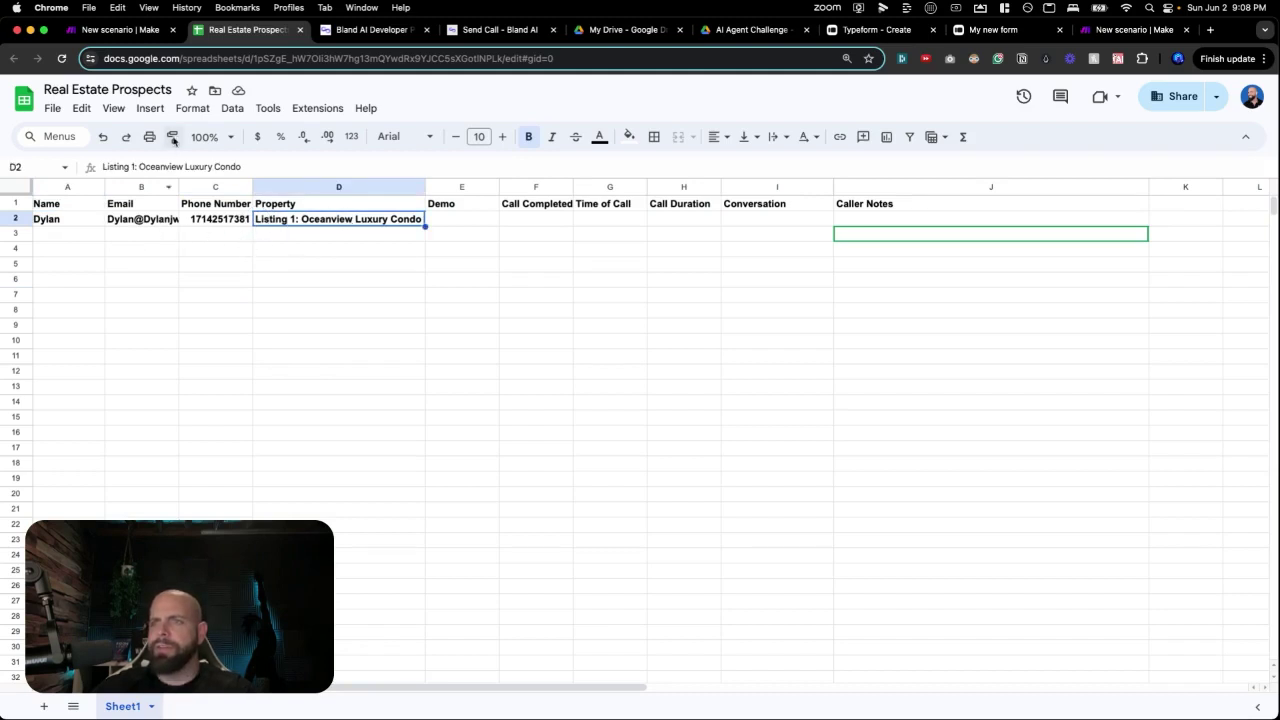
left_click(134, 33)
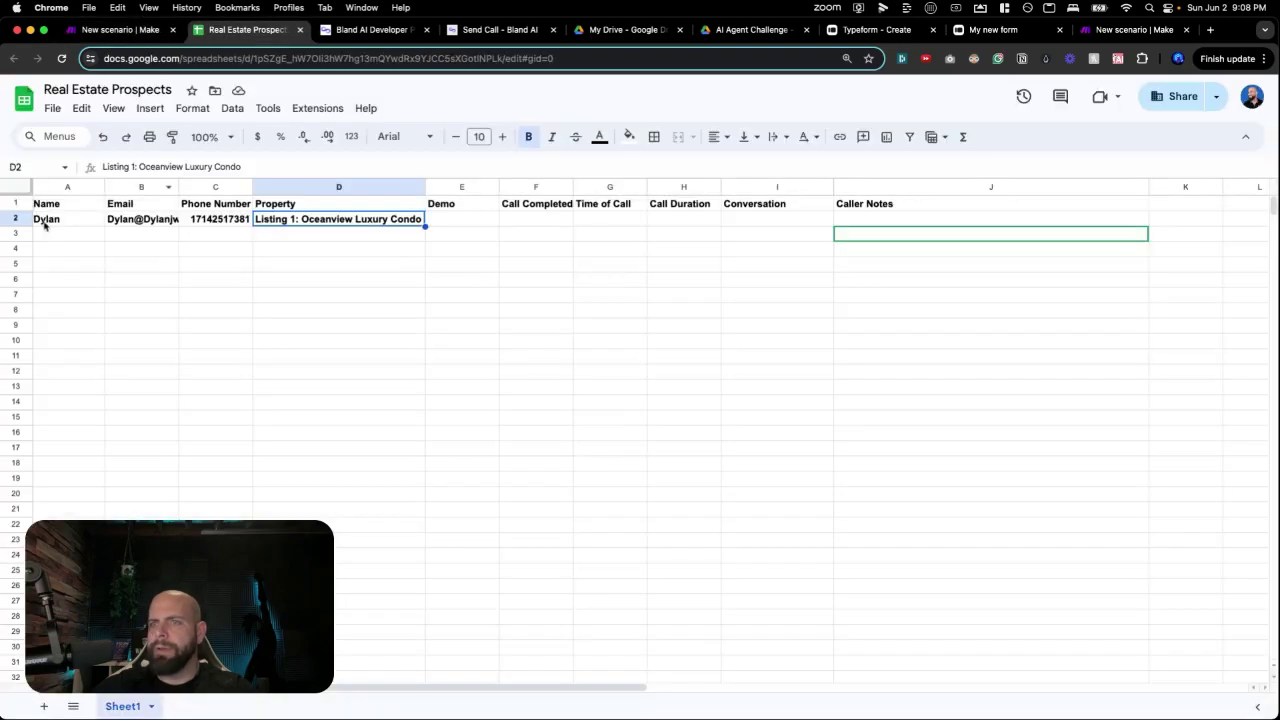
right_click(27, 219)
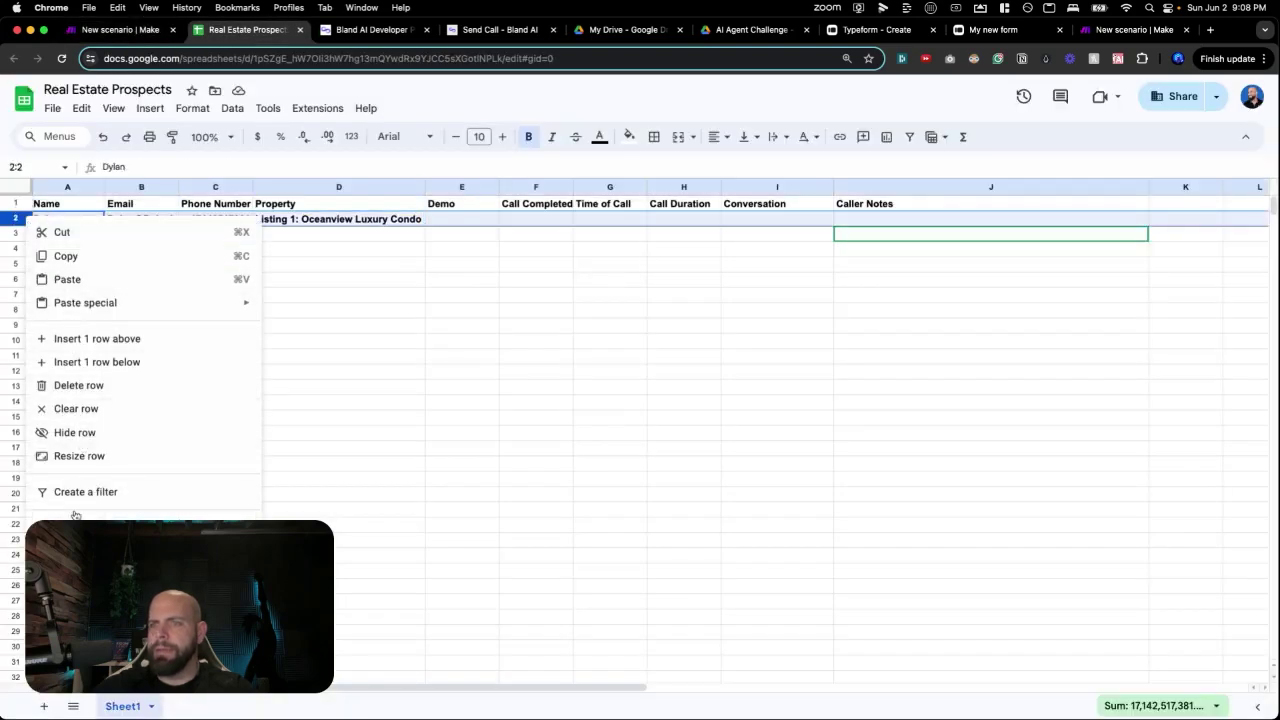
left_click(85, 386)
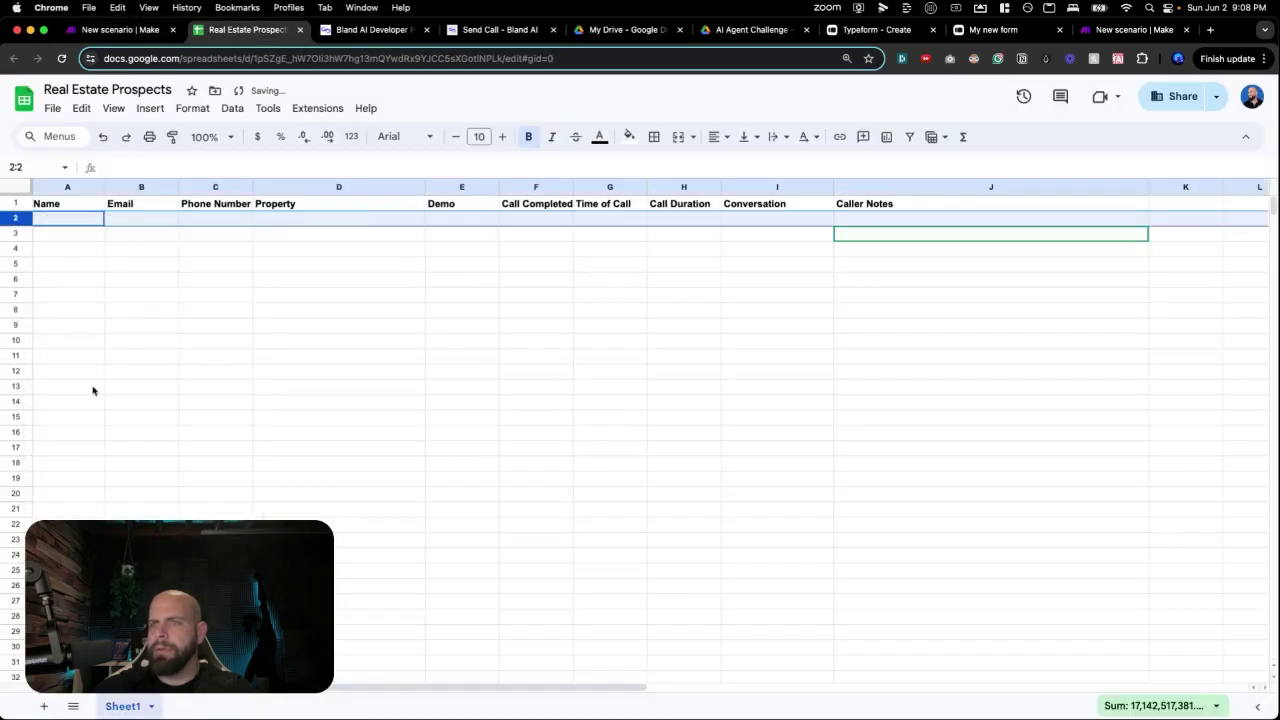
left_click(244, 252)
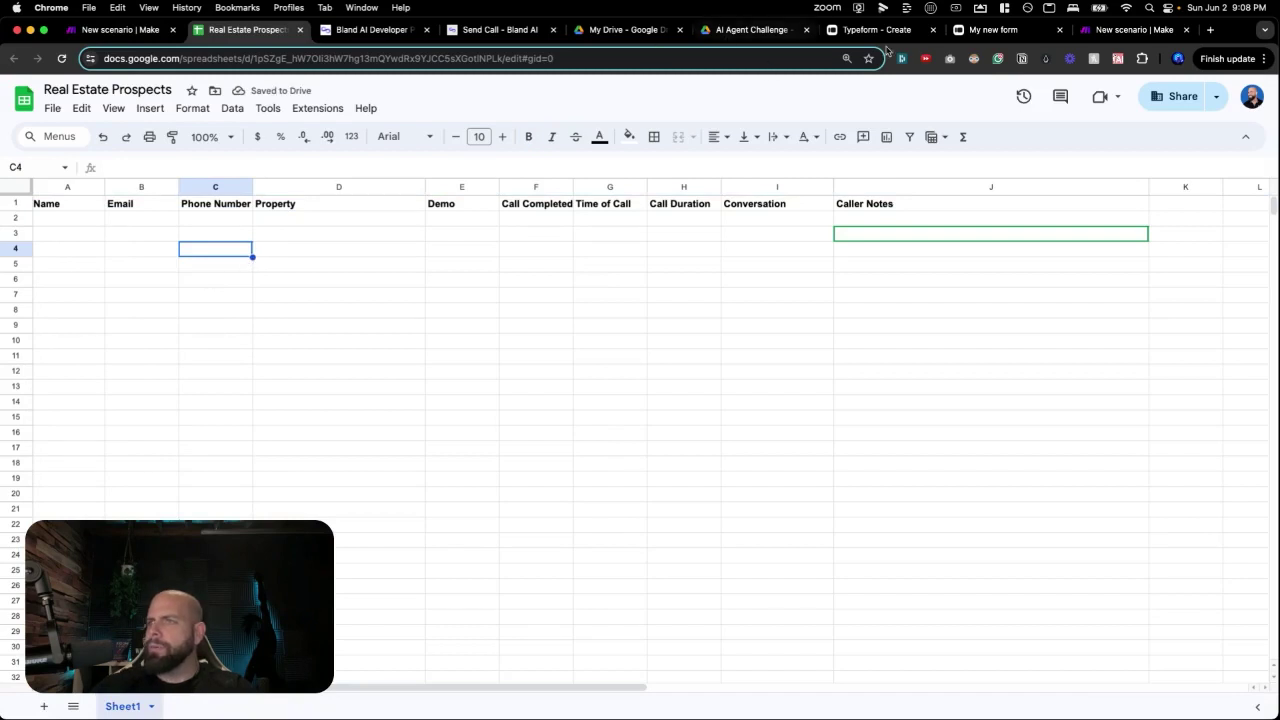
Back in Make, add a new module slot after Summary Call Bullet Points.
left_click(1133, 29)
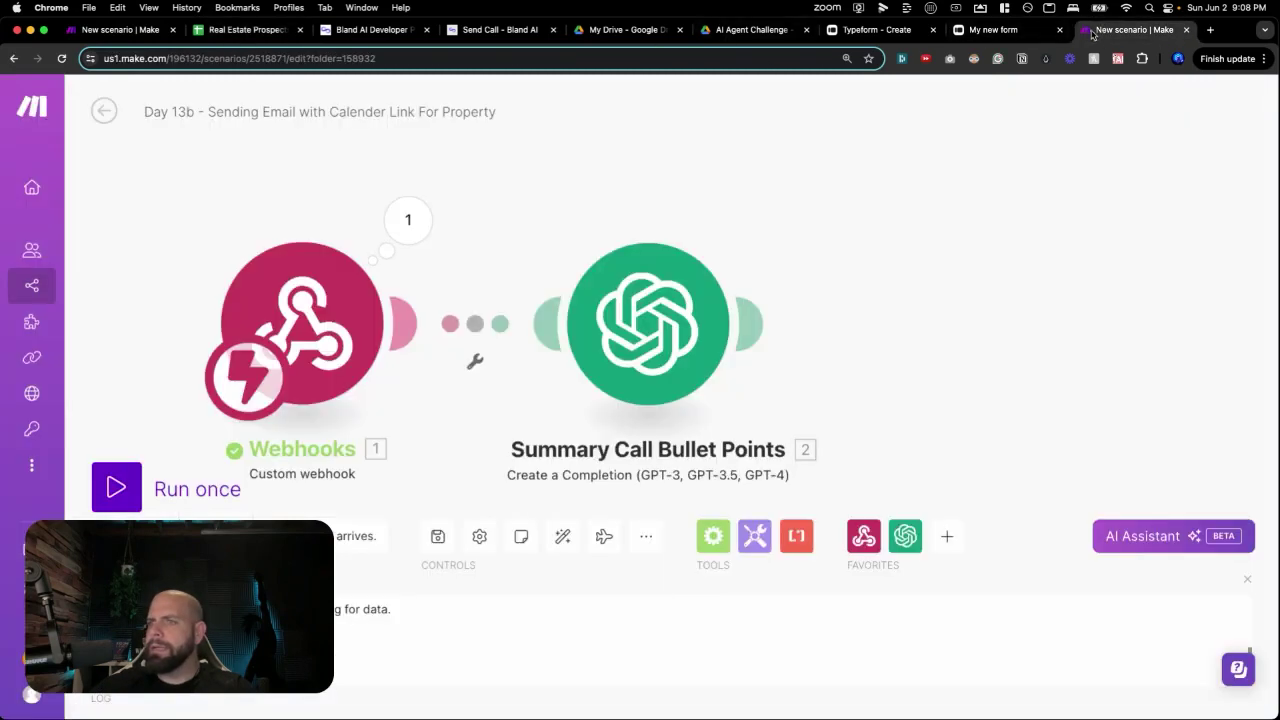
left_click_drag(914, 294, 822, 263)
left_click(806, 264)
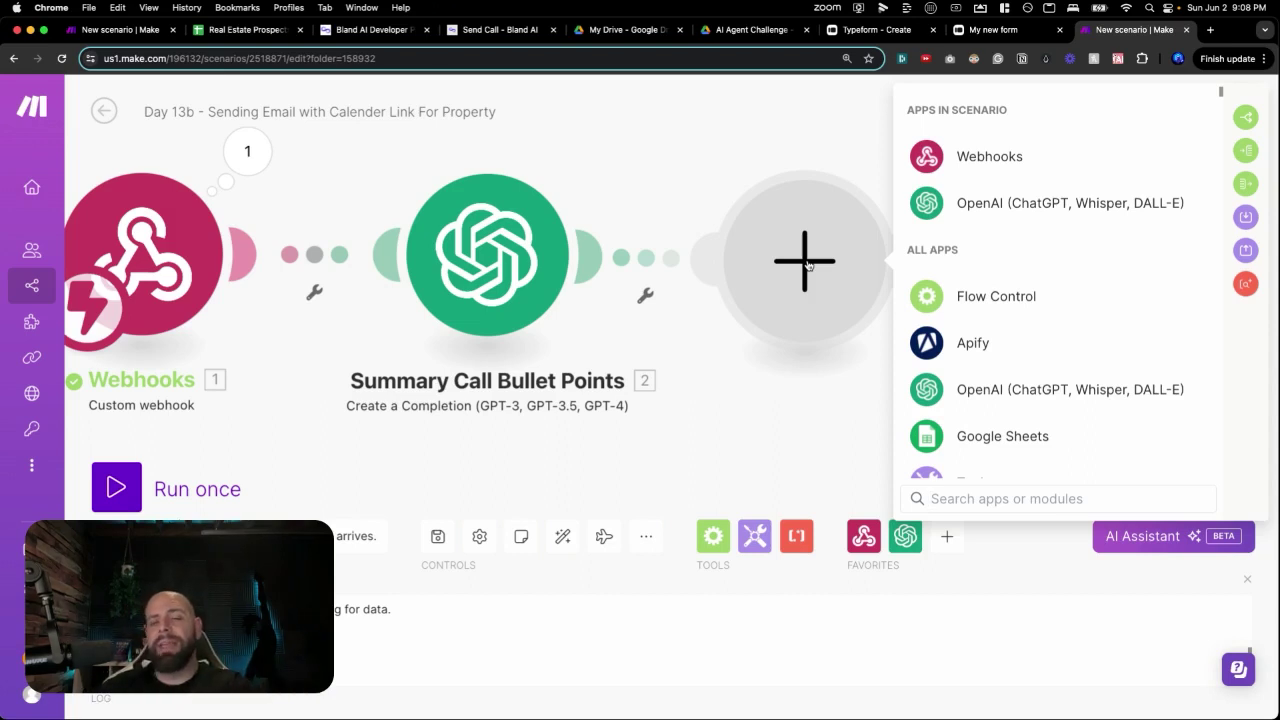
Make the new module an OpenAI Create a Chat Completion using gpt-4o with a System message.
left_click(980, 205)
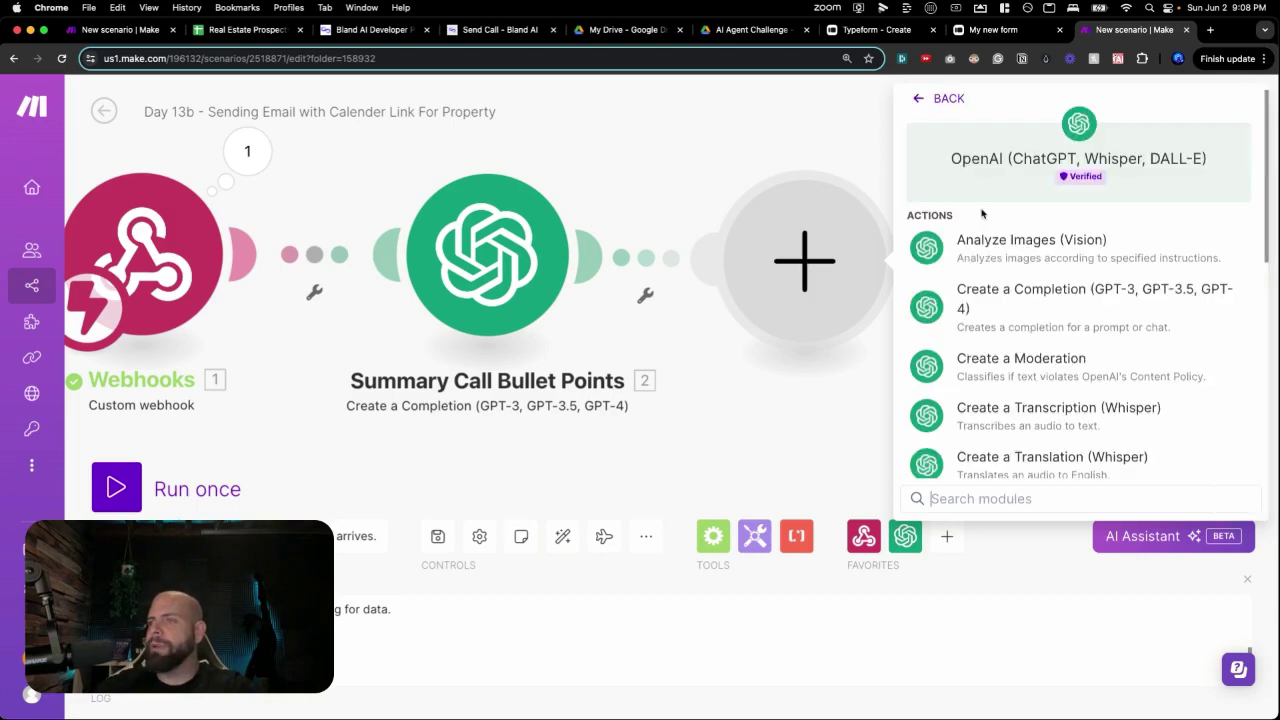
left_click(977, 305)
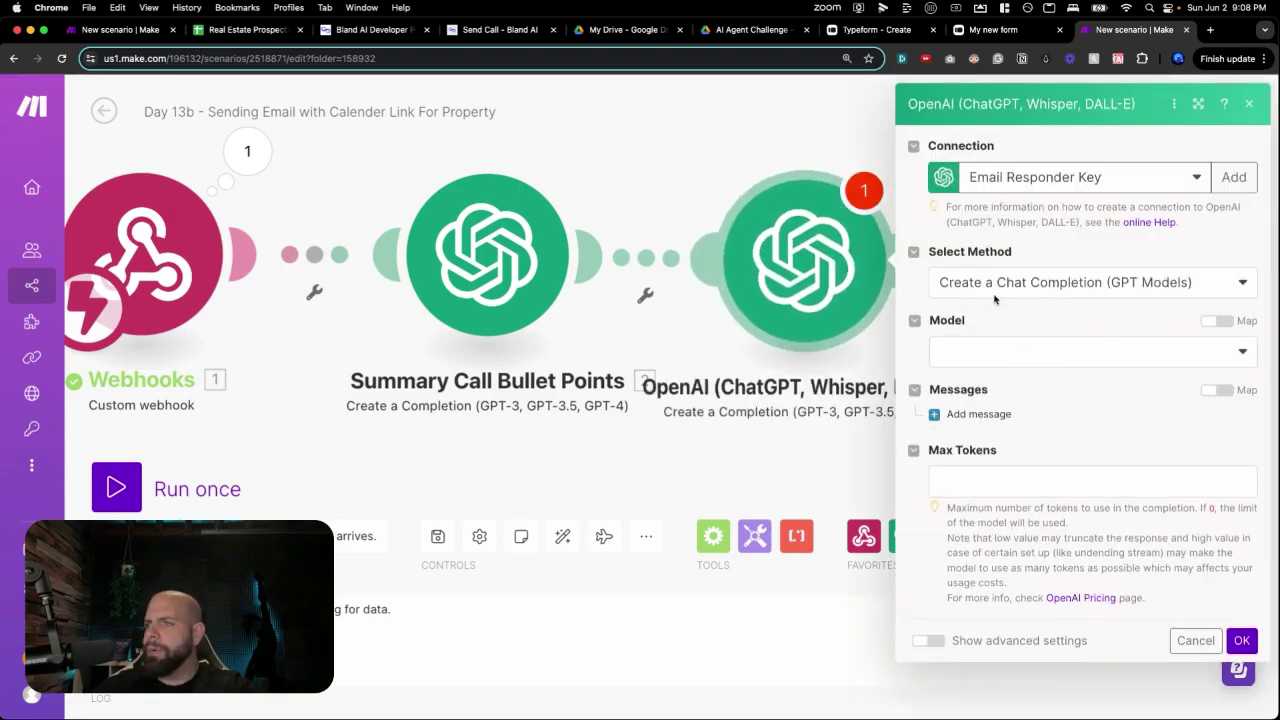
left_click(985, 364)
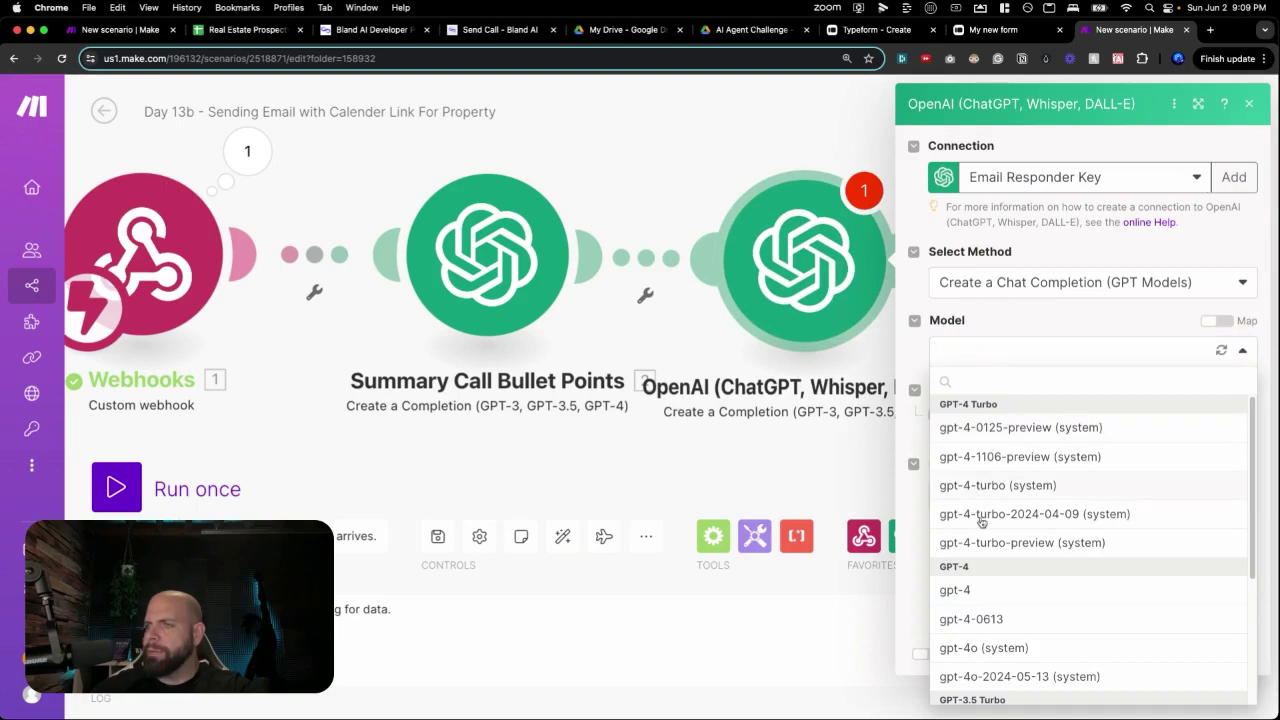
left_click(984, 648)
left_click(1010, 469)
left_click(1010, 500)
left_click(1002, 538)
Open the prompt as a real estate transcript reviewer, inserting the summary's Choices Message Content as the bland.ai transcript.
type("You are ")
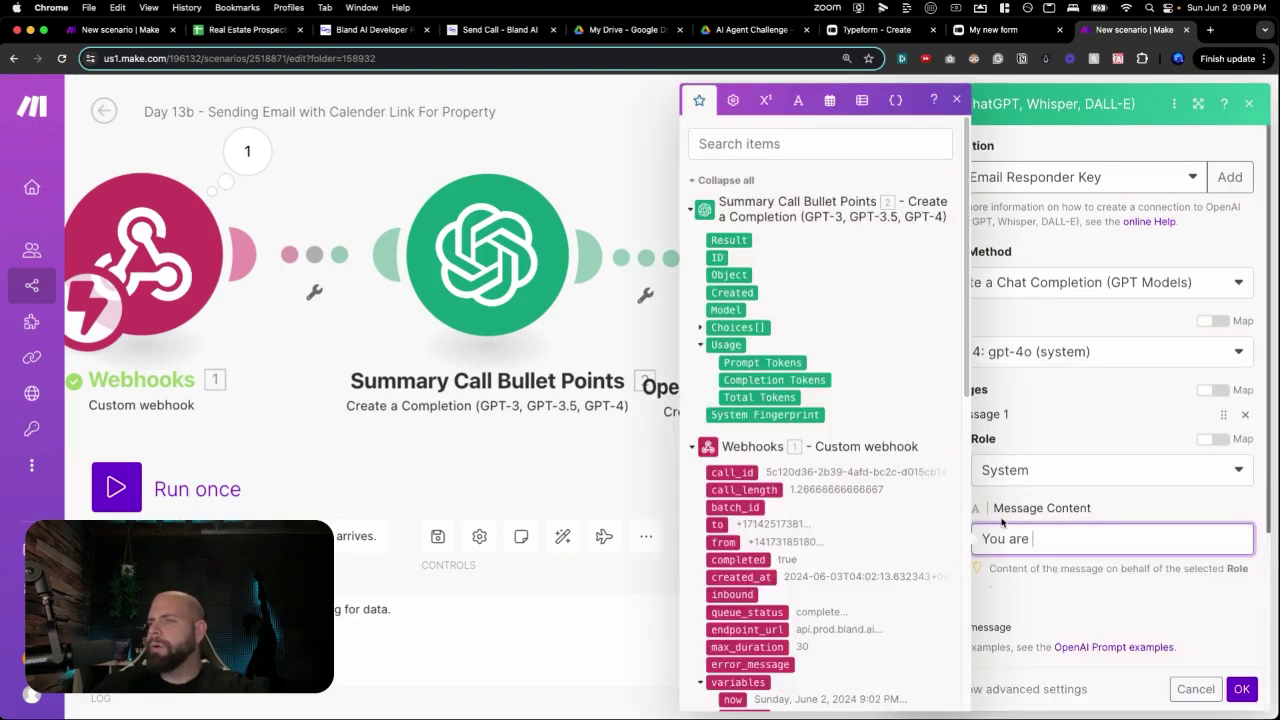
type("a helpful real")
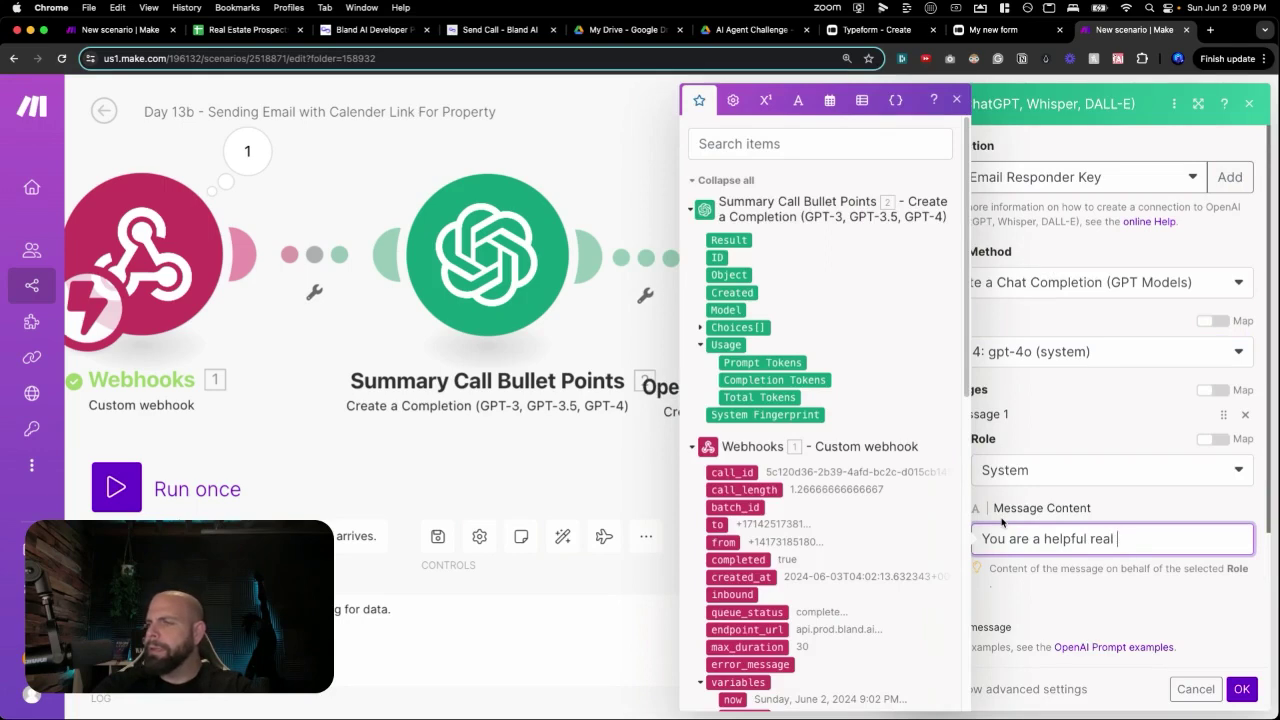
type(" estate transcript")
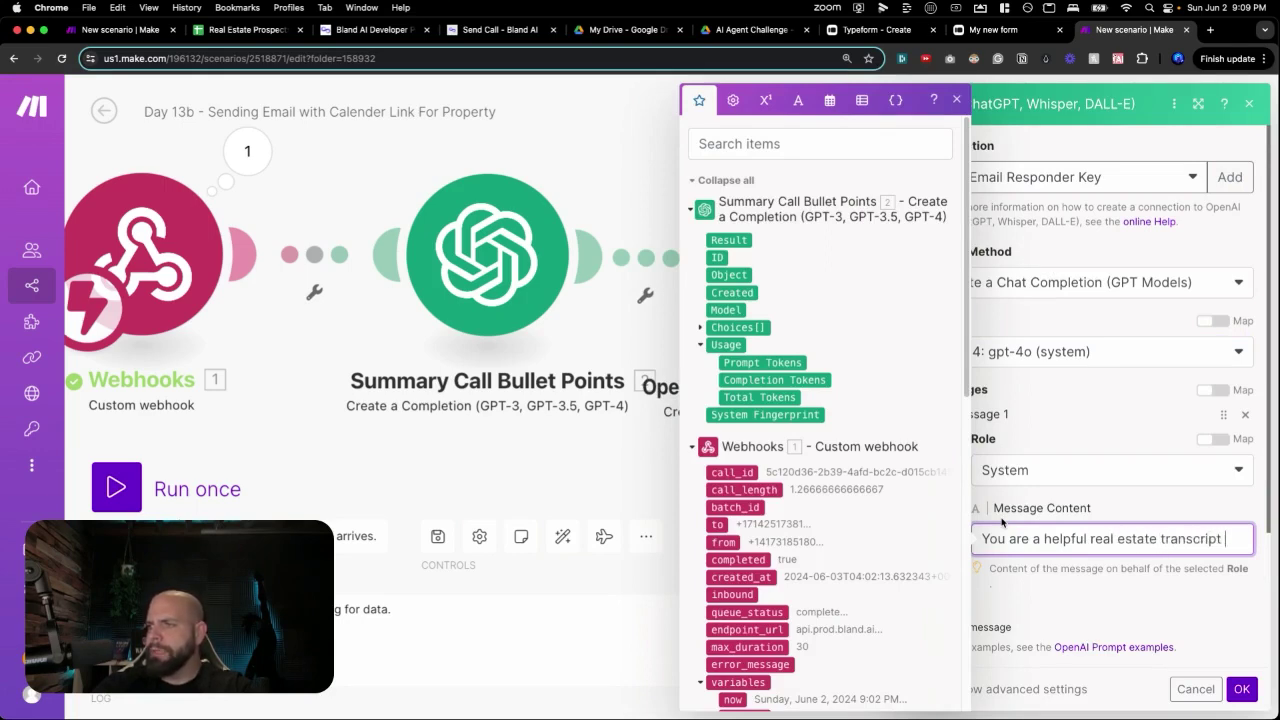
type(" re viewer.")
key("Return")
key("Return")
type("Here's a")
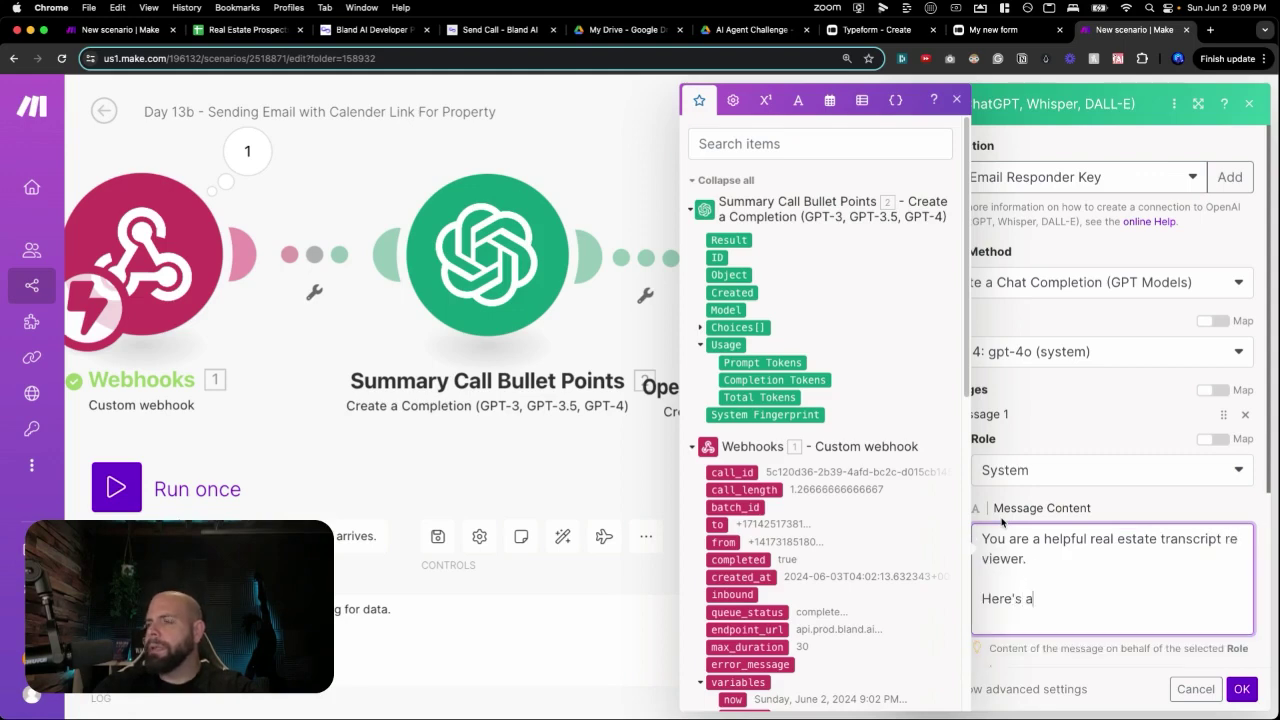
type(" transcript from ")
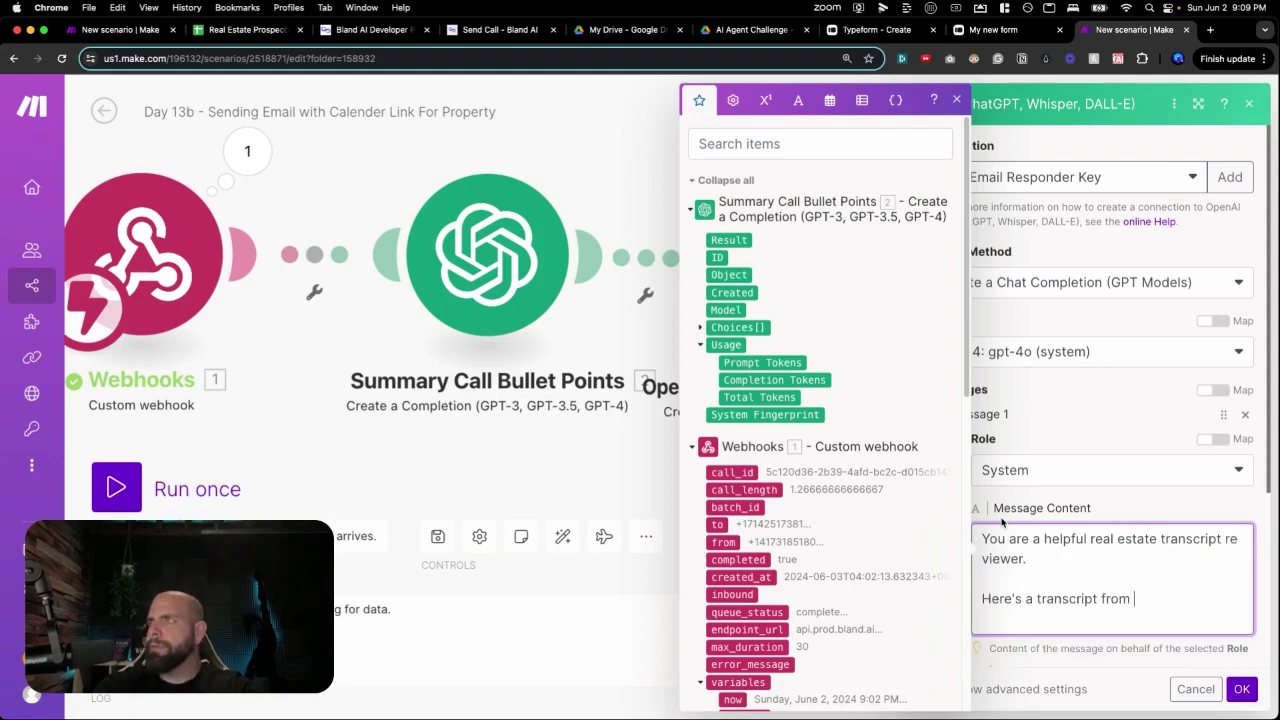
type("a recent phone cfa")
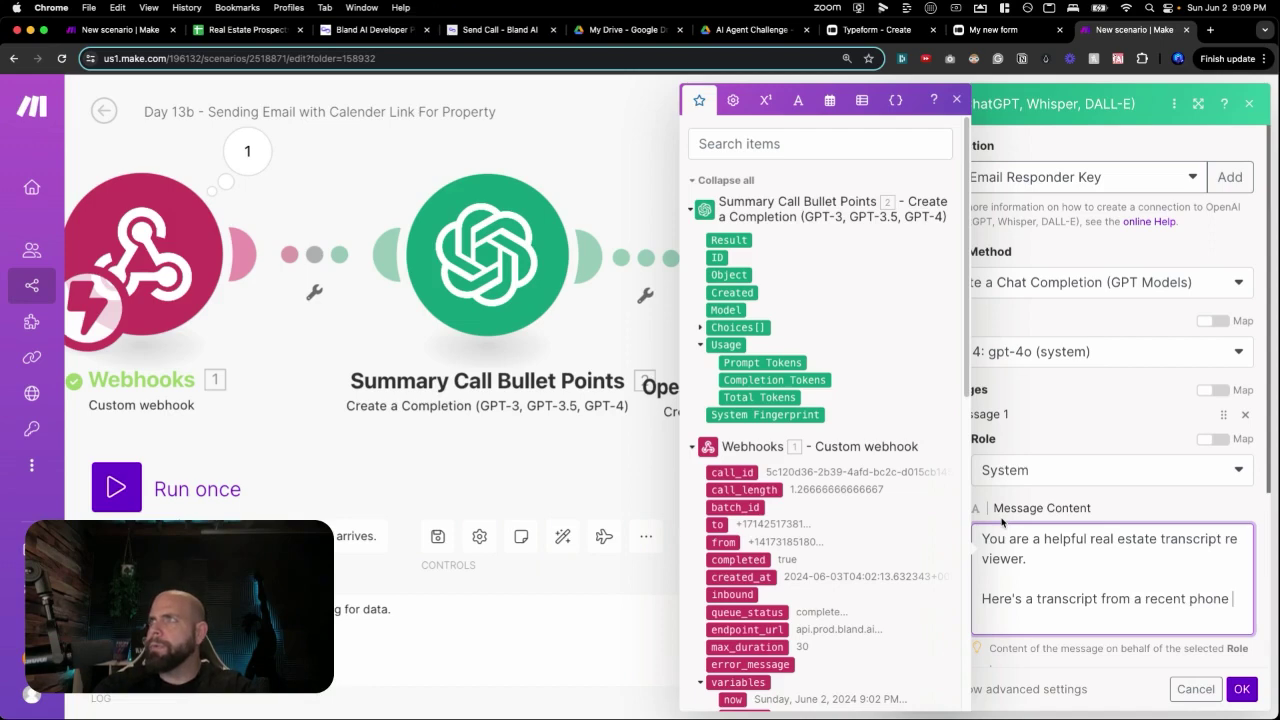
key("BackSpace")
key("BackSpace")
type("all obtained from")
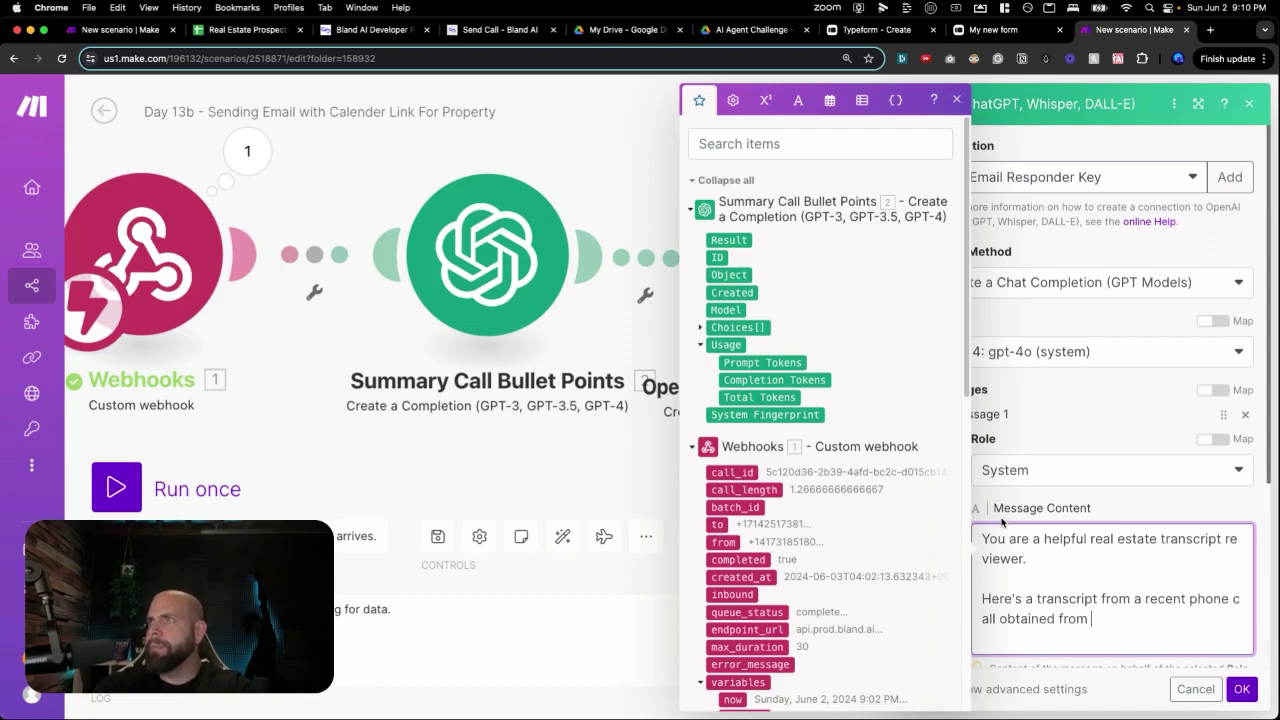
type(" bland.ai")
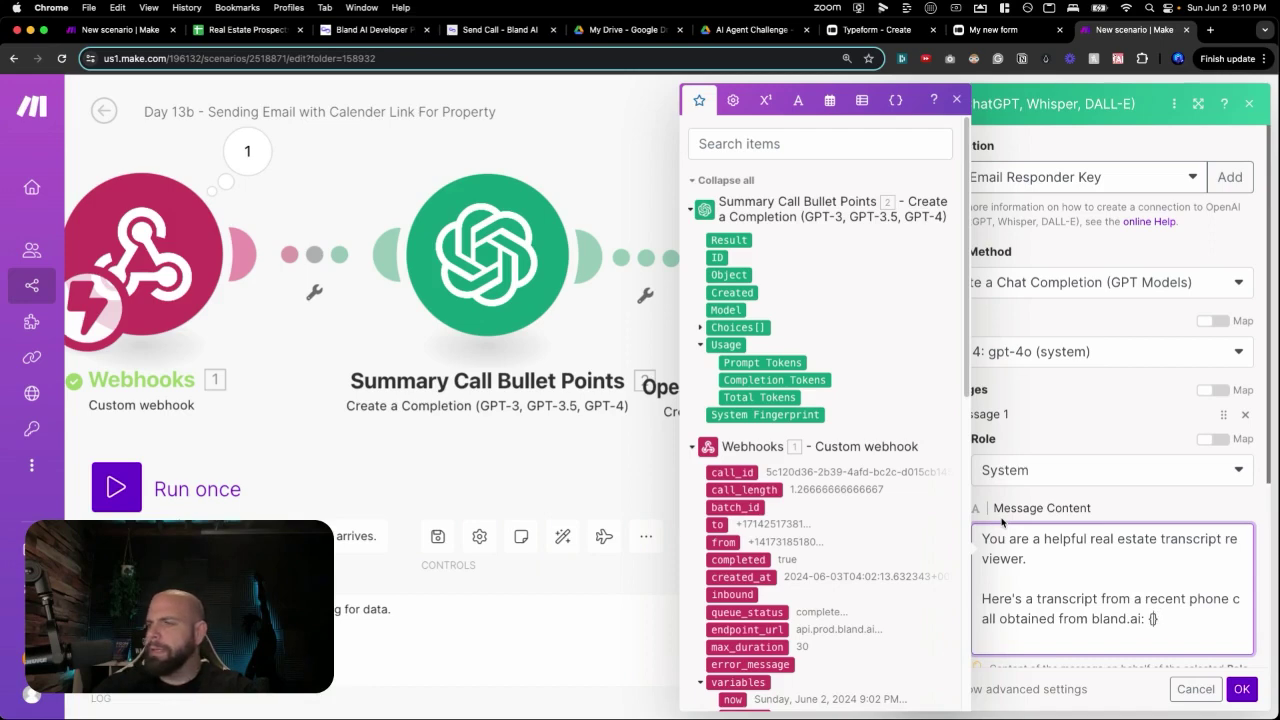
type(": {")
key("Return")
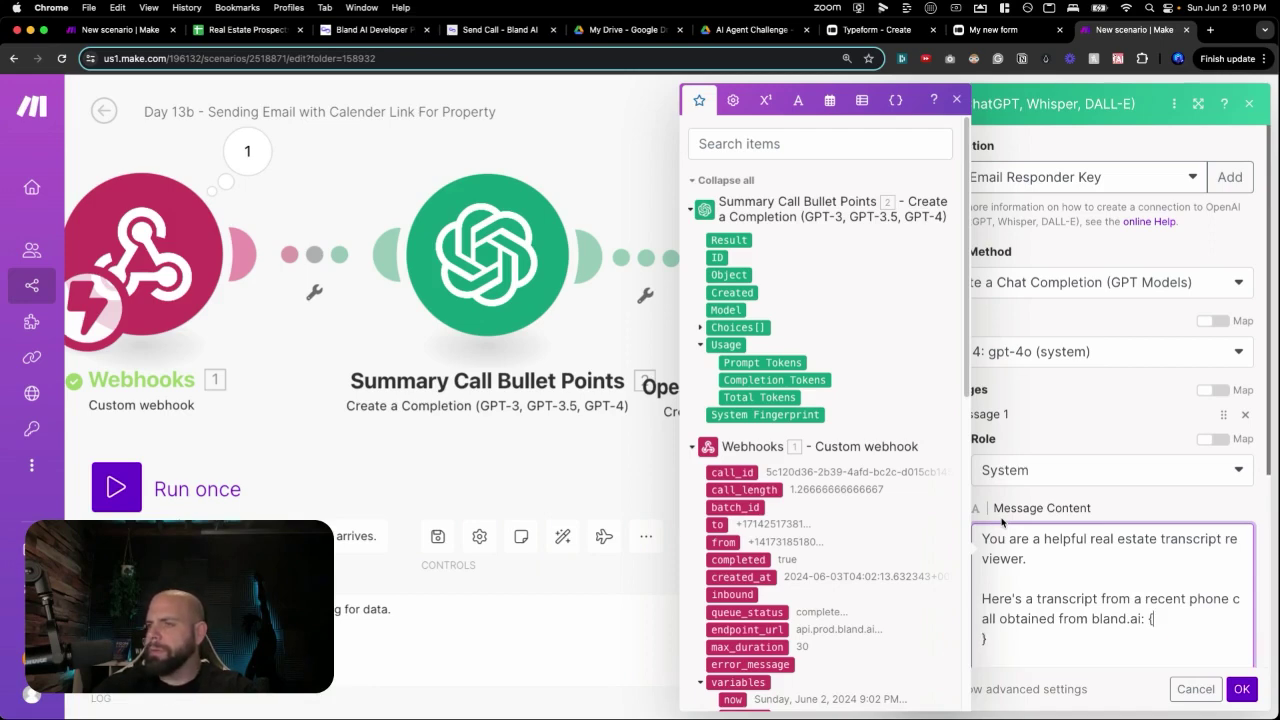
left_click(710, 329)
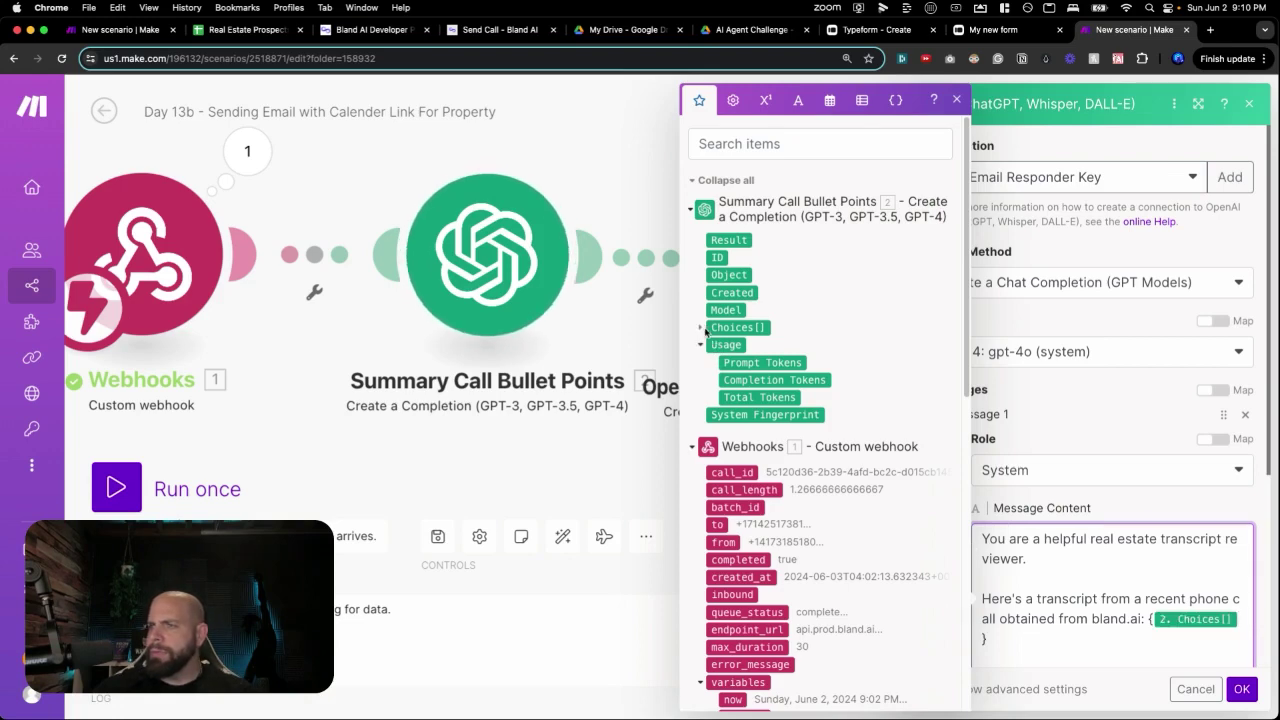
key("BackSpace")
left_click(701, 327)
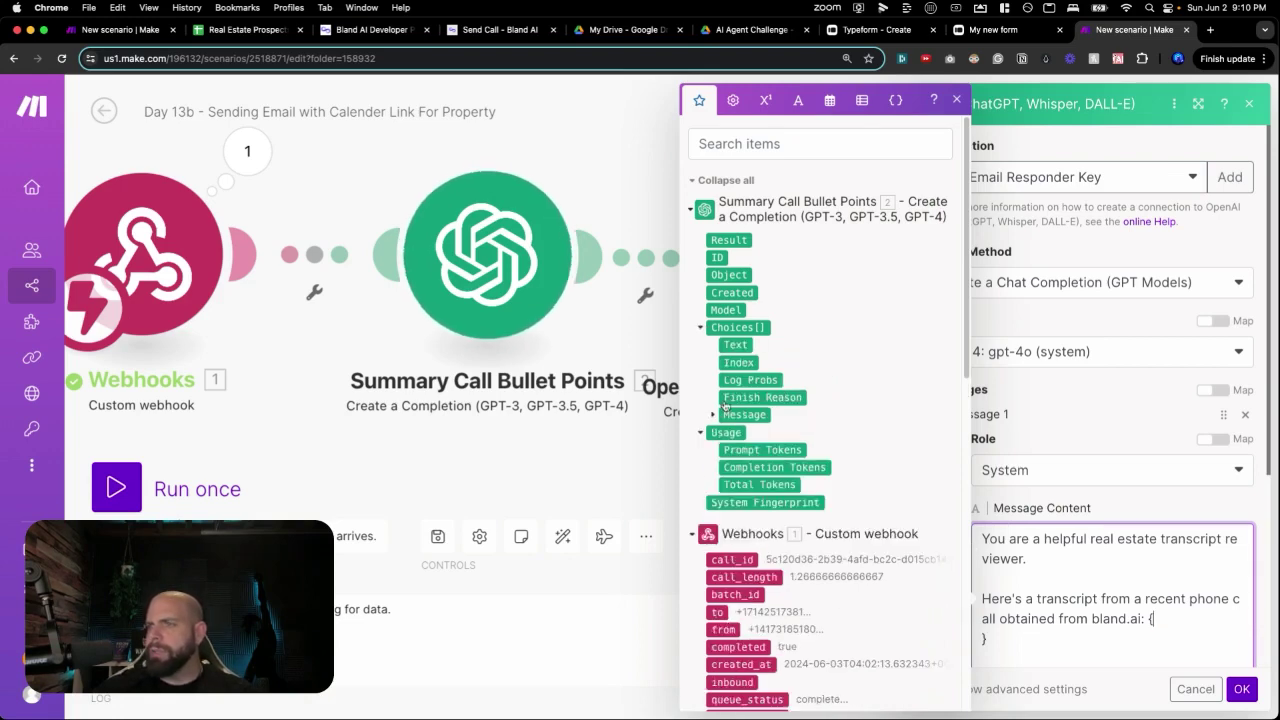
left_click(713, 414)
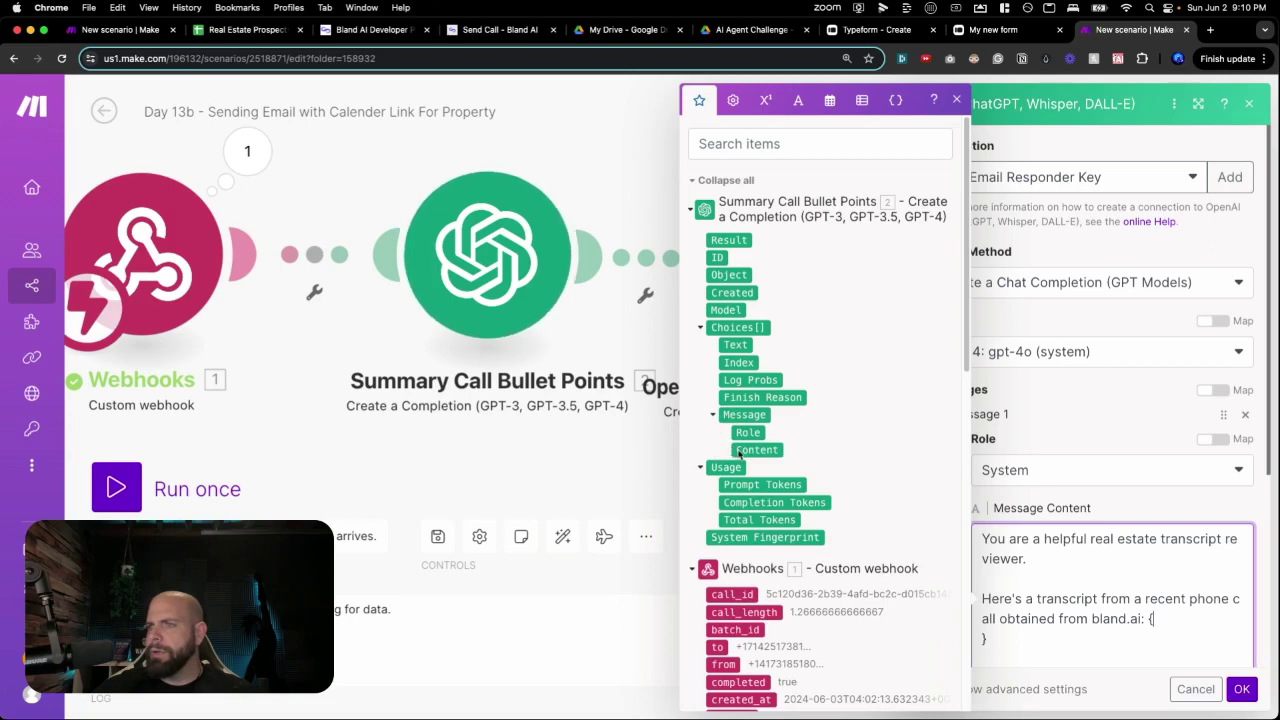
left_click(742, 450)
key("Return")
key("Return")
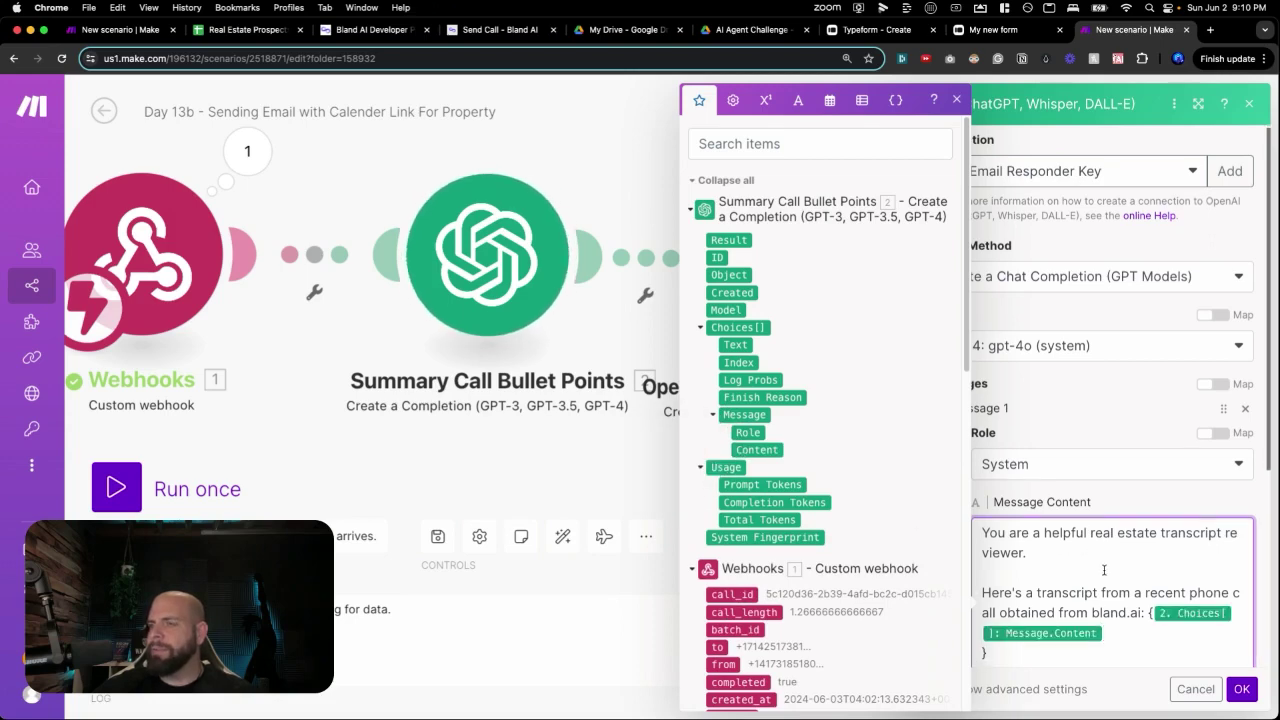
Ask whether the caller wanted to view the property, answering 'yes' or 'no'.
type("Given a phone ")
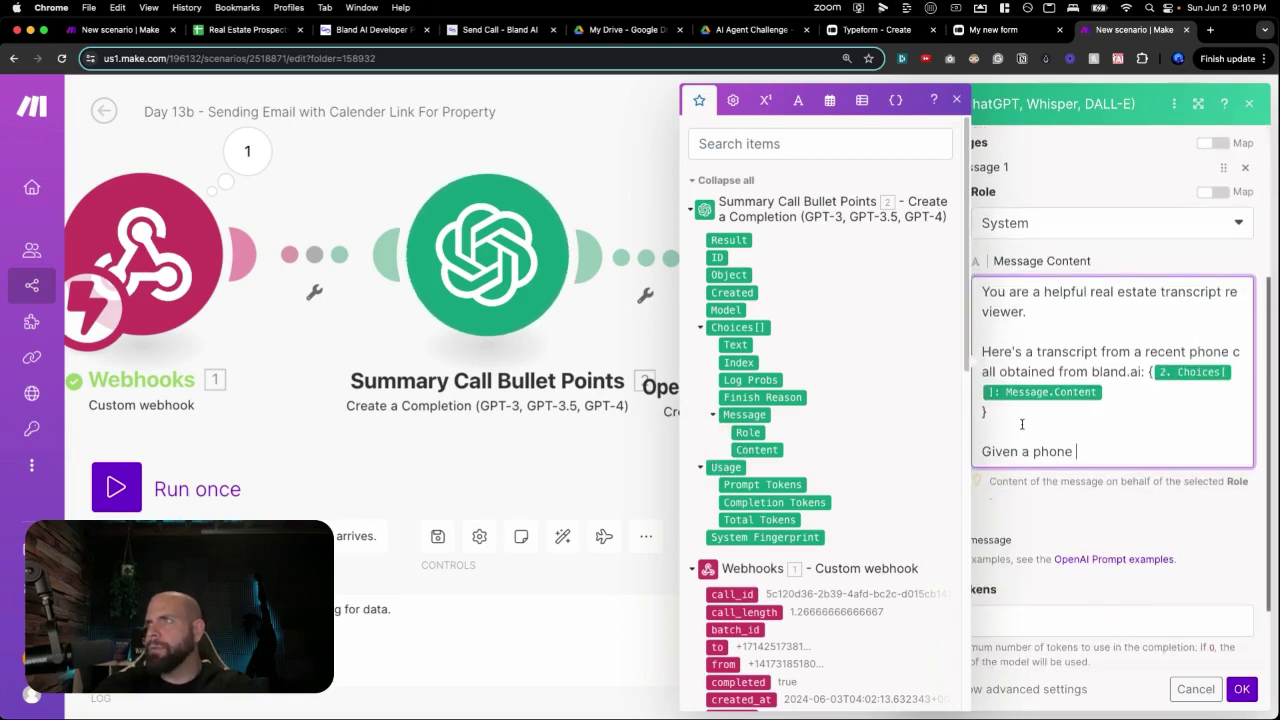
type("call transcript obtain")
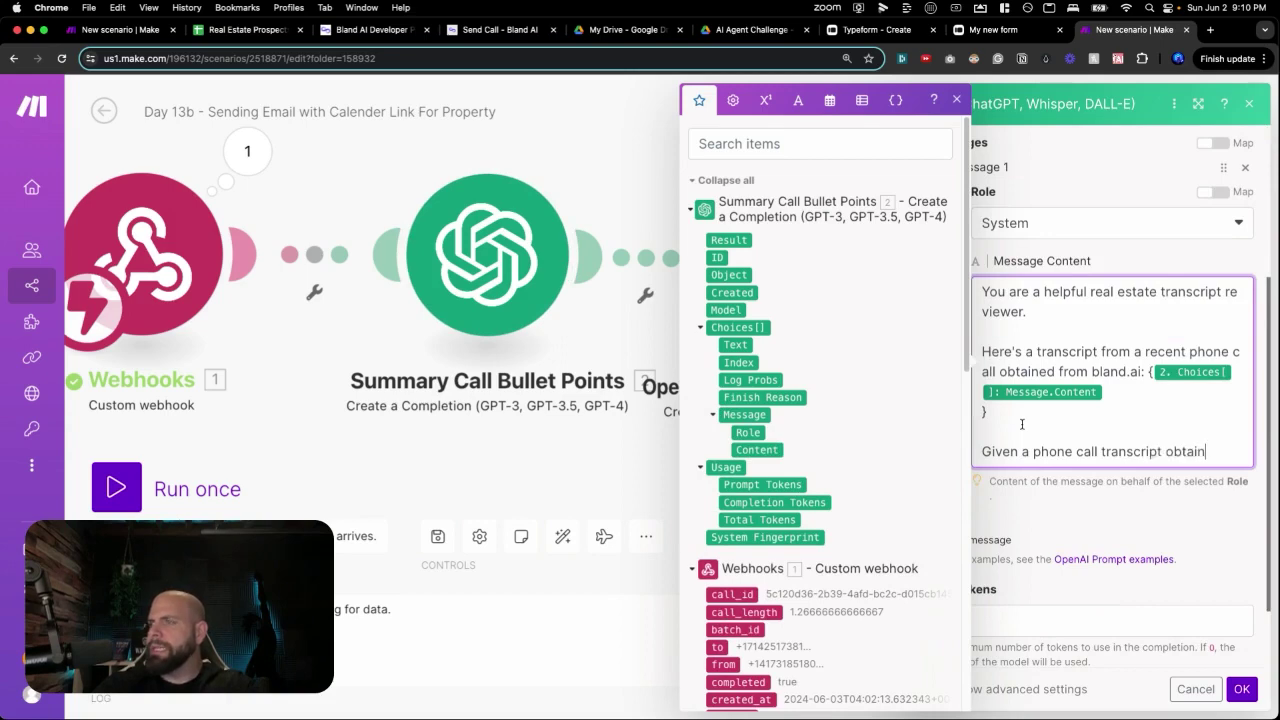
type("ed from bland.ai")
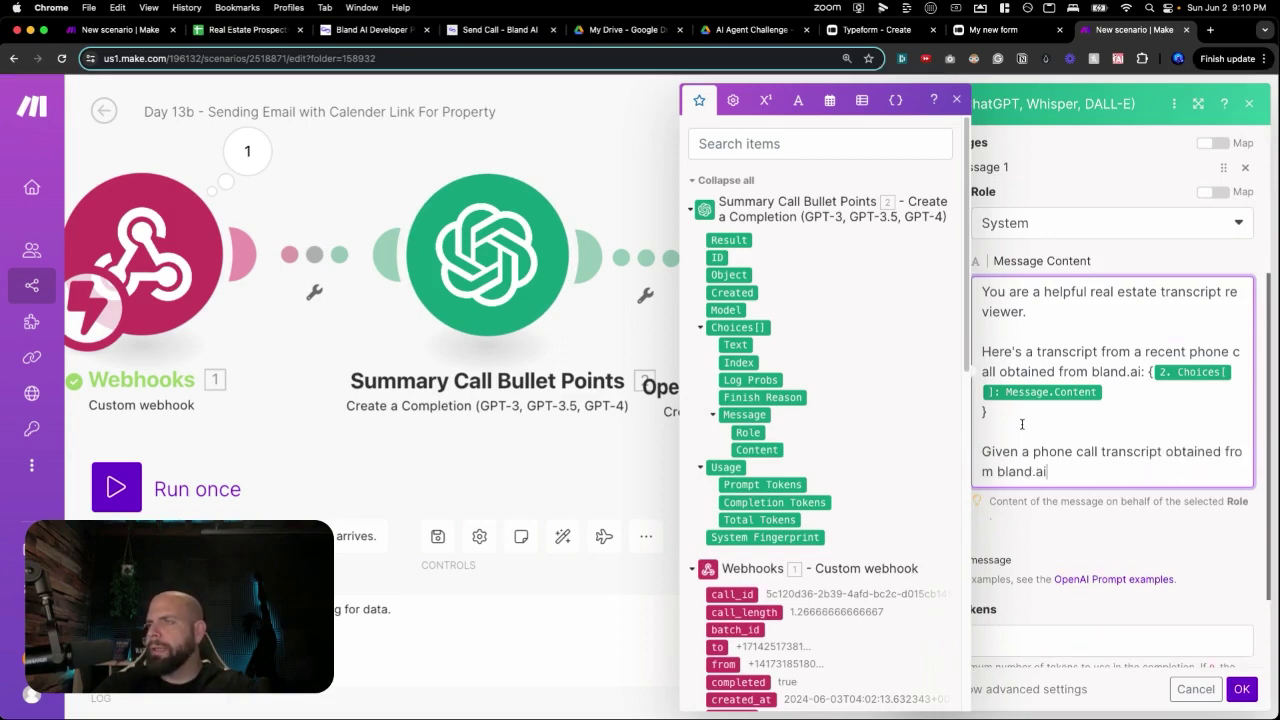
type(", extract the fol")
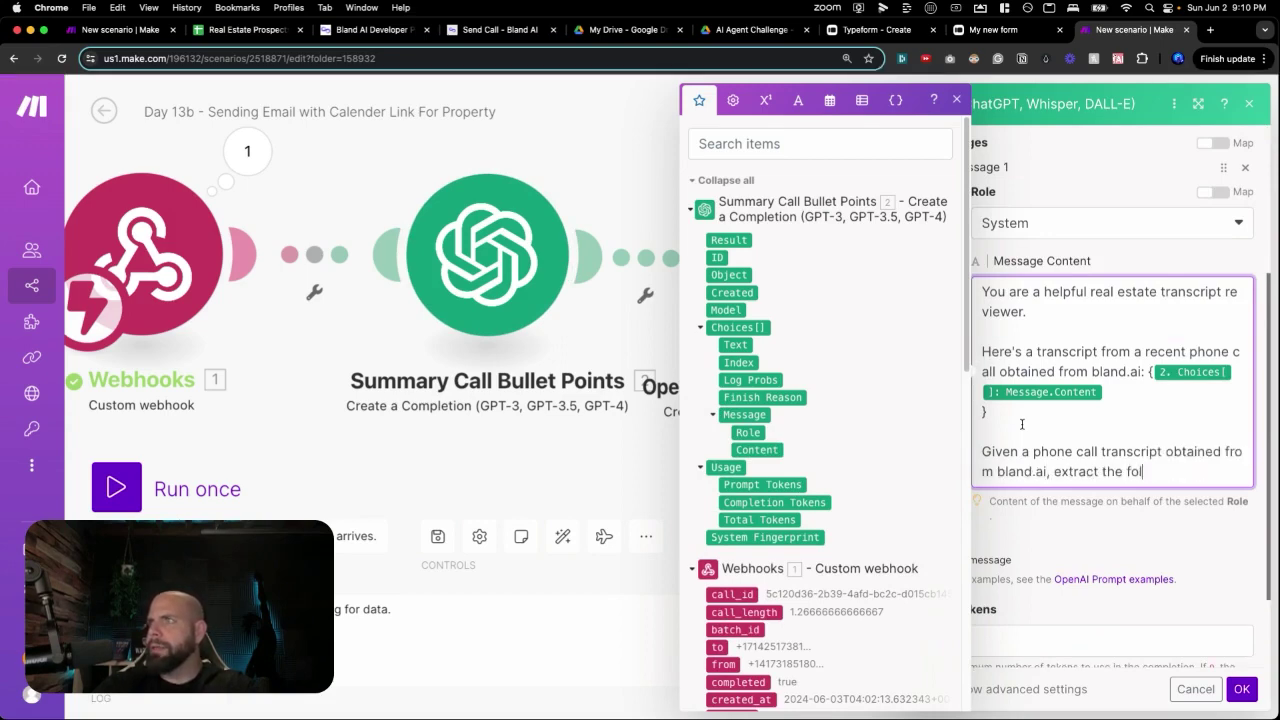
type("lowing information:")
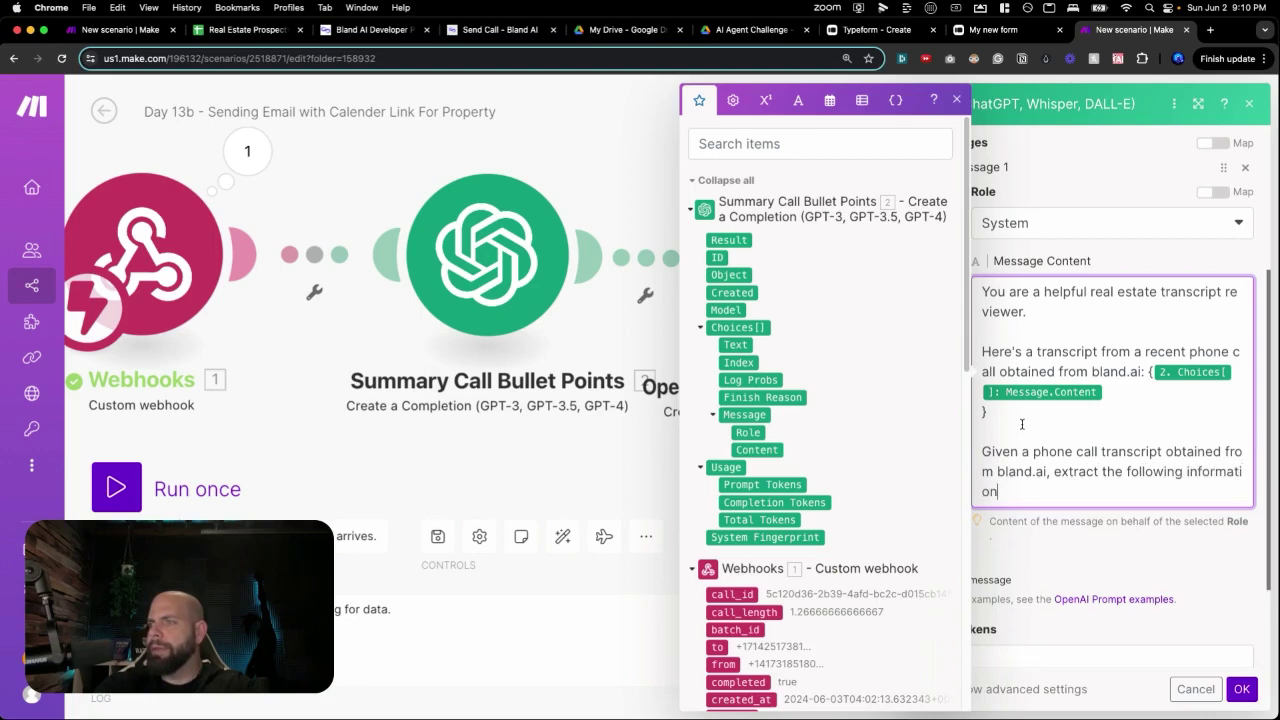
key("Return")
key("Return")
type("Determine if they ")
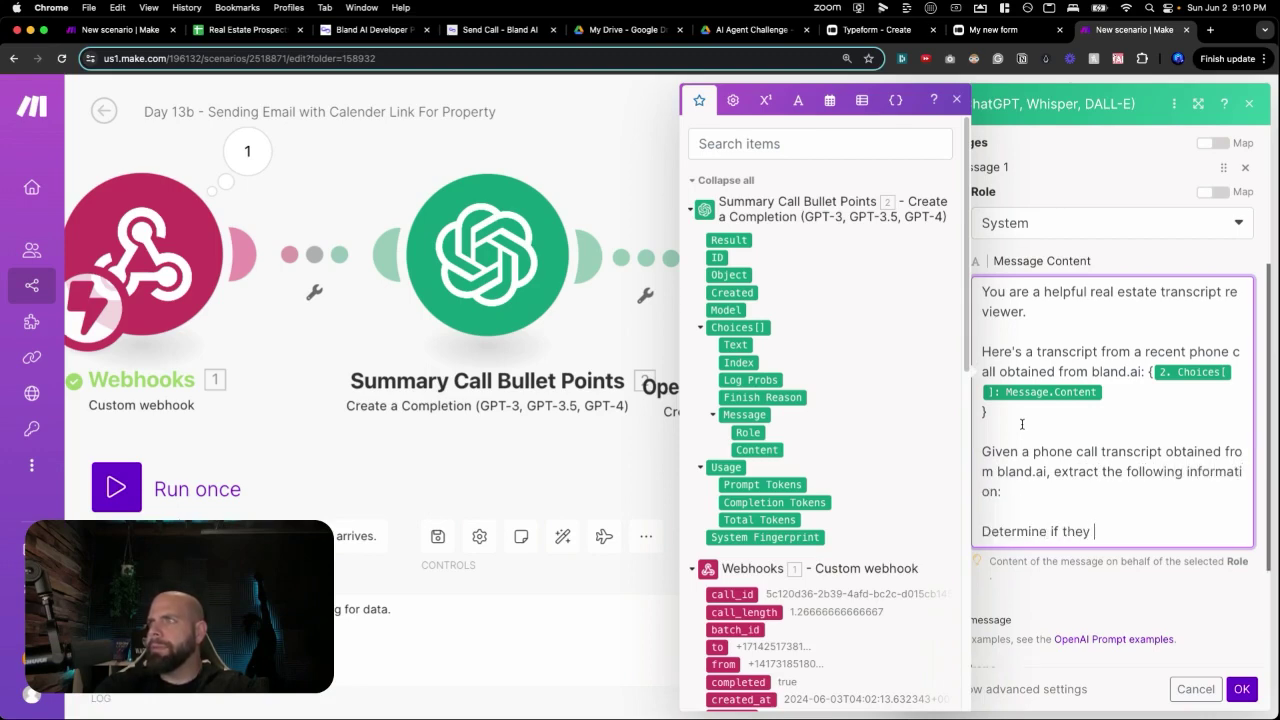
type("were interes")
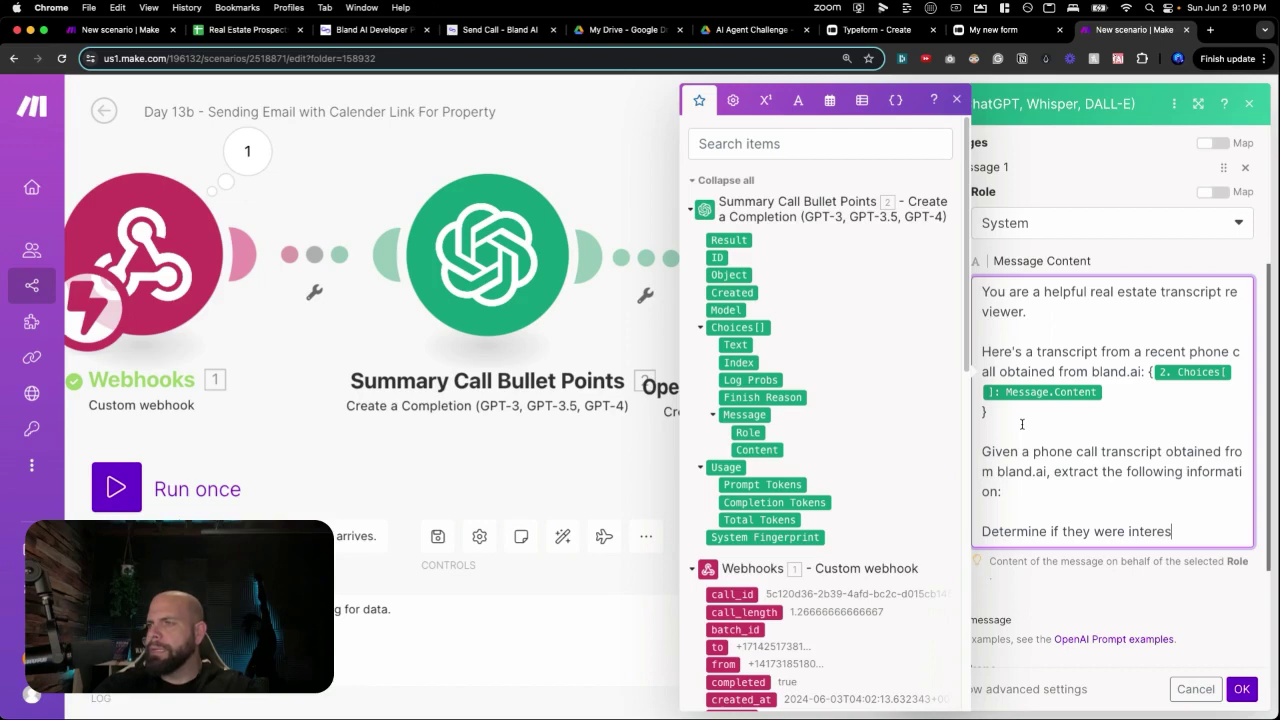
type("ted in viewing the p")
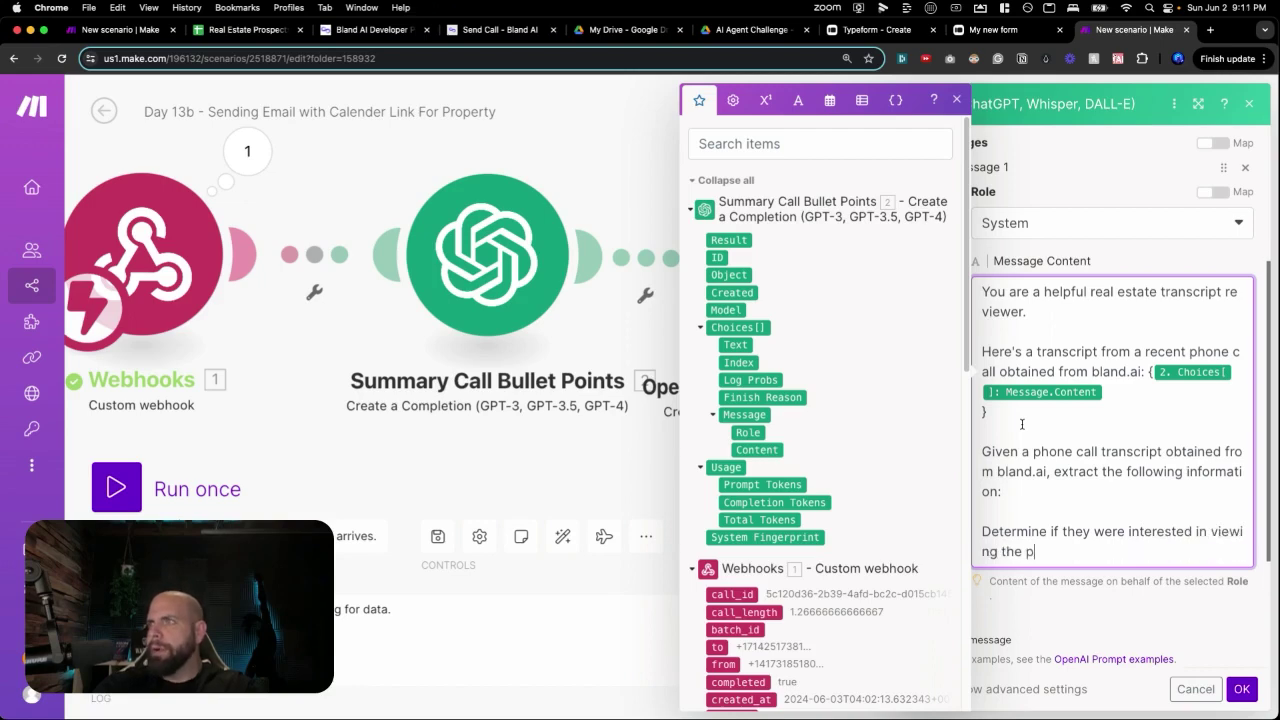
type("roperty with one")
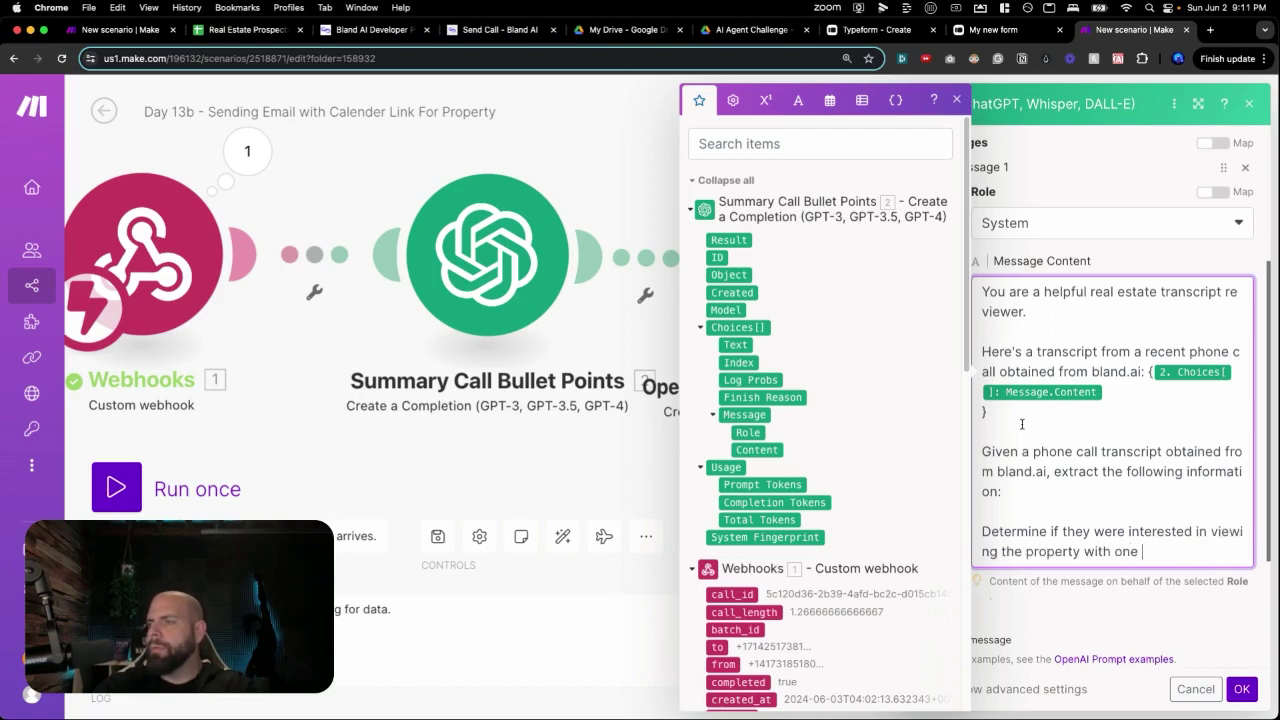
type(" of our real")
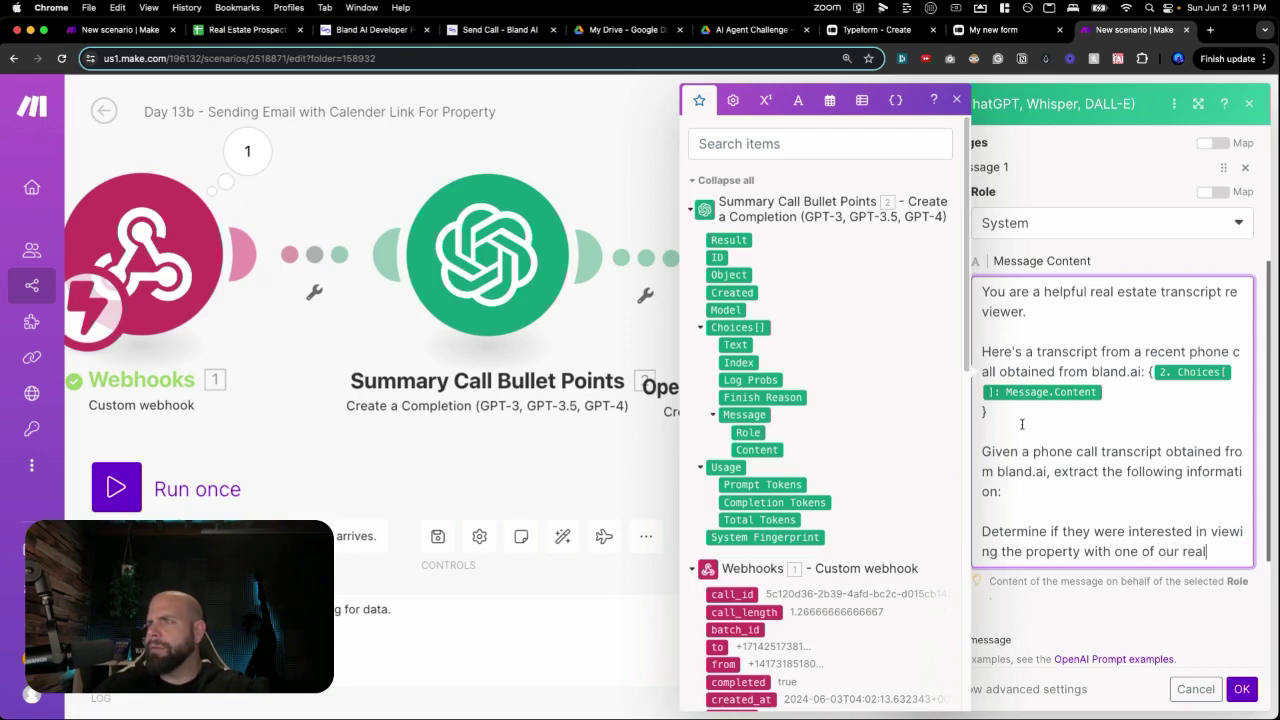
type(" estaet agents")
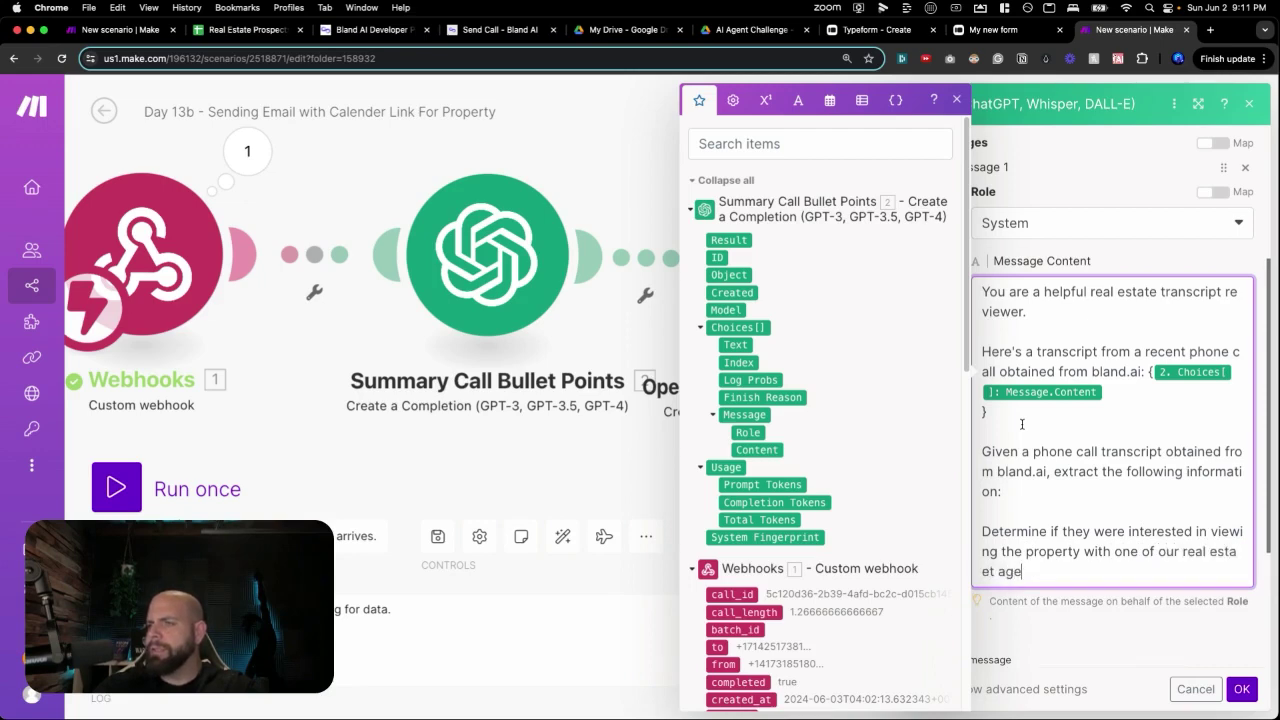
key("Return")
key("Return")
type("Your response shou")
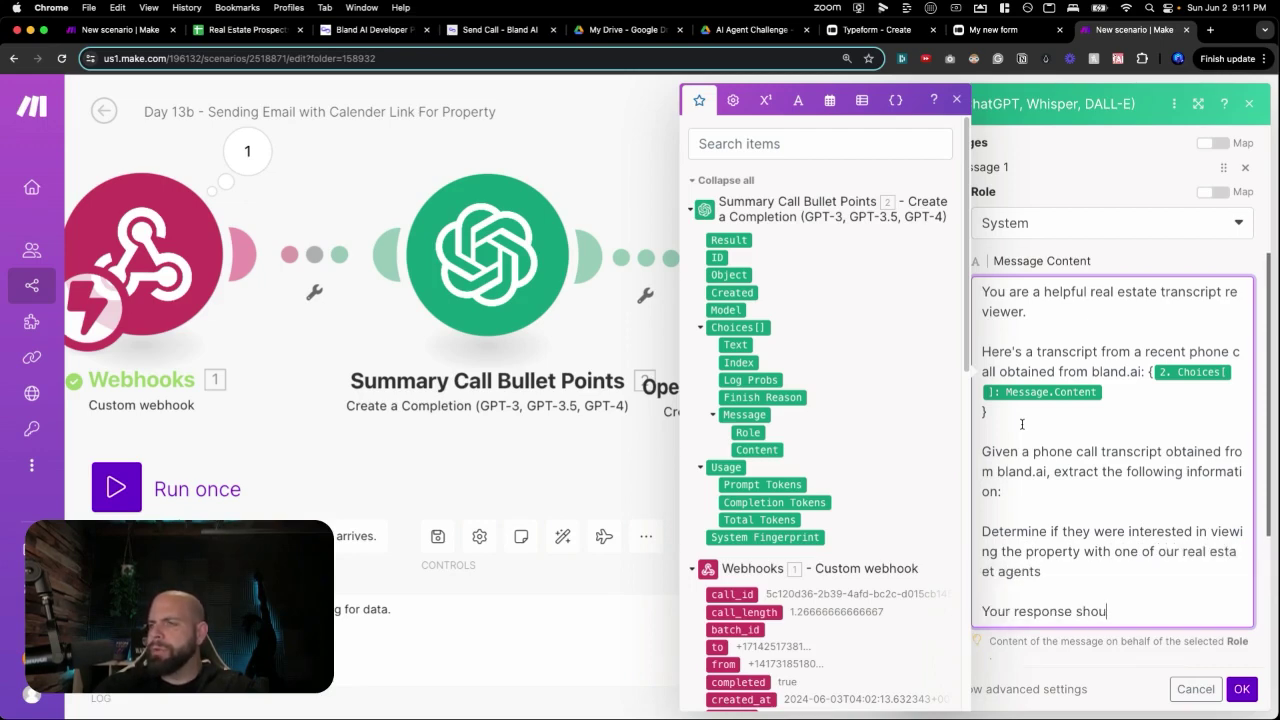
type("ld either be ")
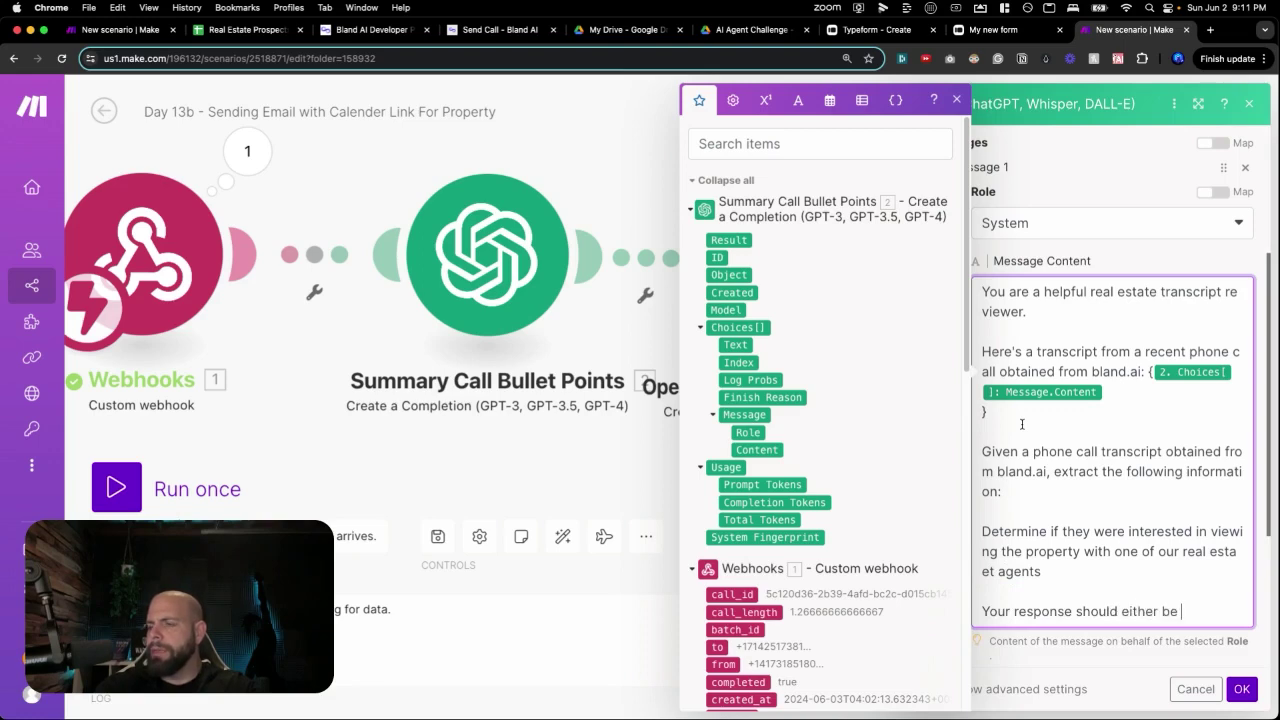
type("\"yes\" or \"no\"")
Forbid other words, advice or comments, allowing only 'Yes or No.'.
key("Return")
key("Return")
type("Do no")
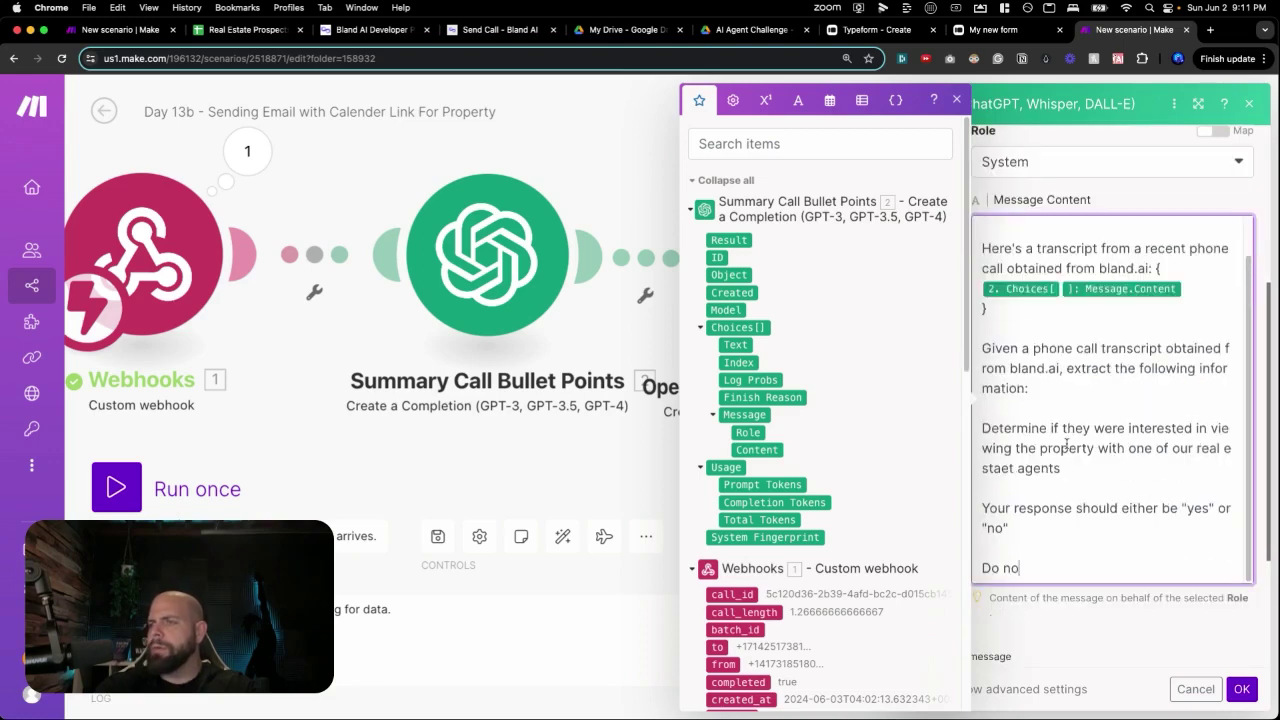
type("t use any other words to")
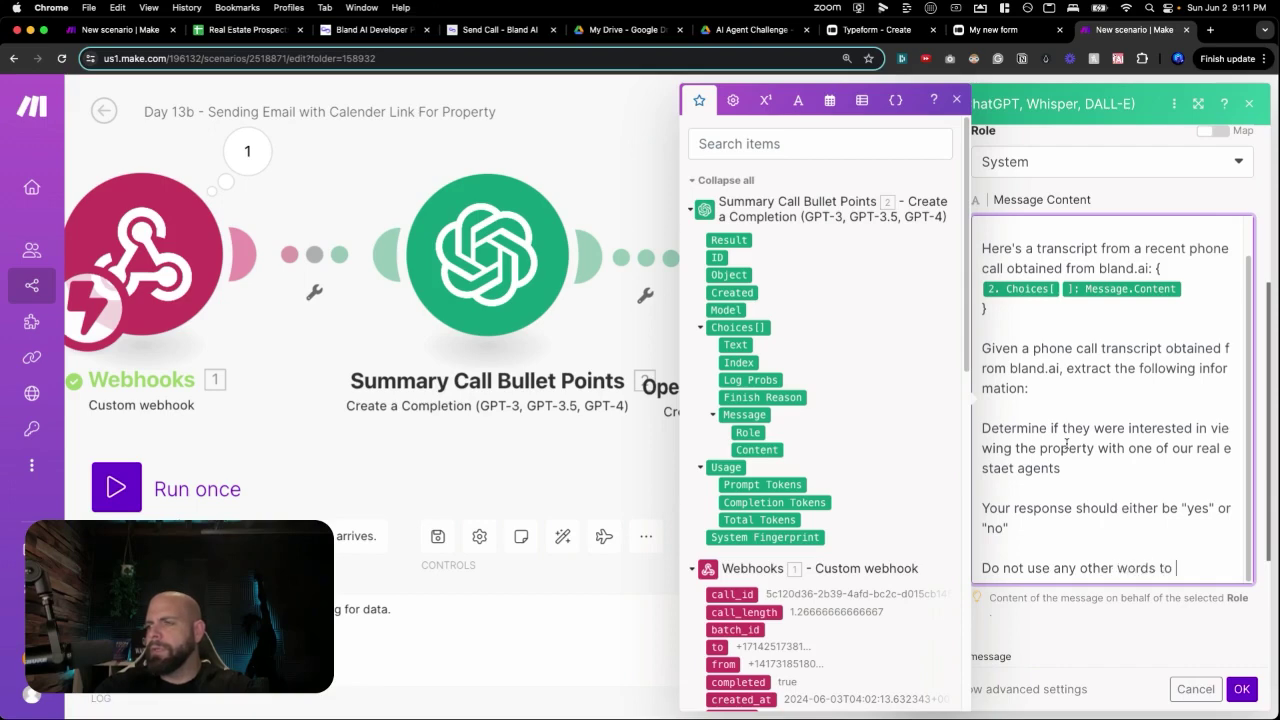
type(" an")
key("BackSpace")
key("BackSpace")
type("respond")
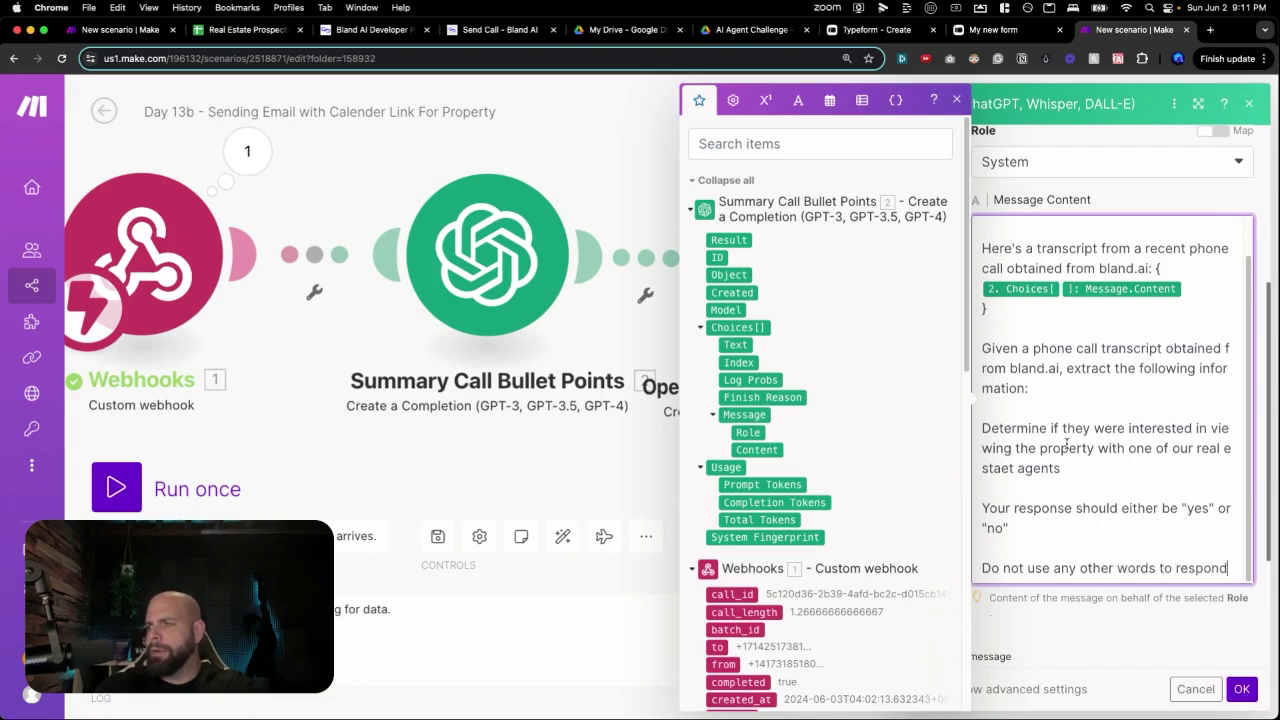
type(" with. No adv")
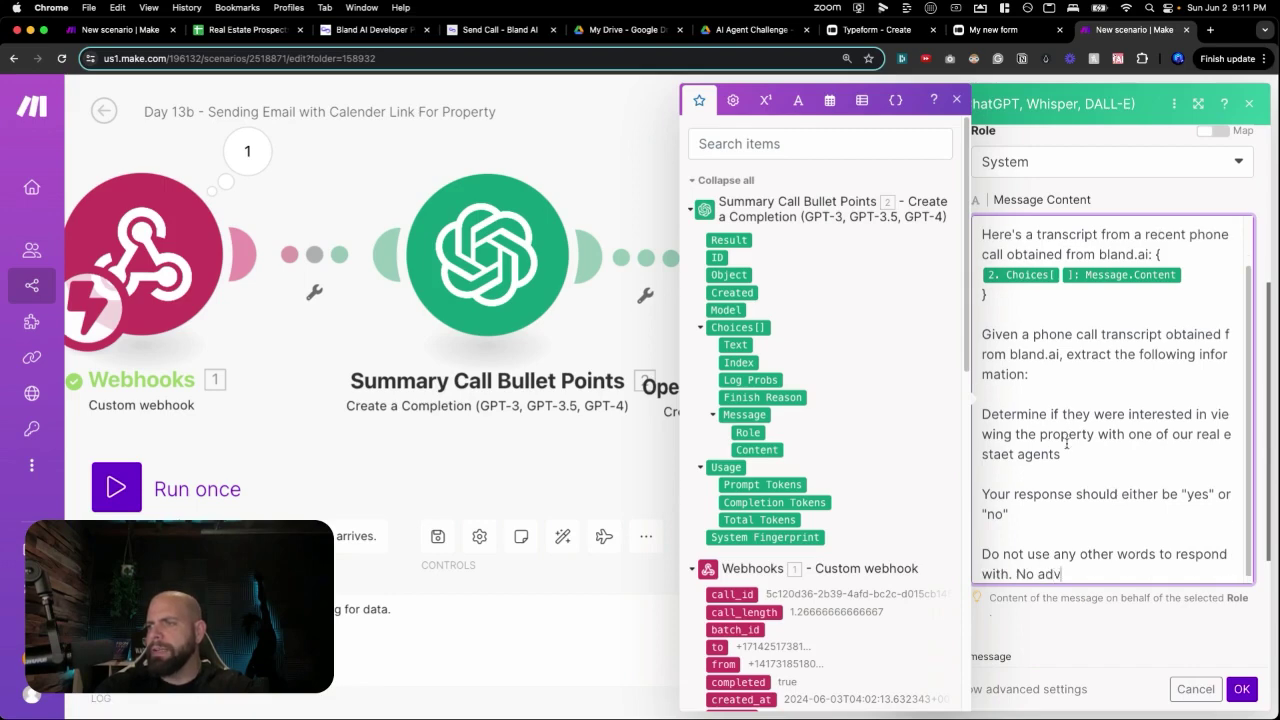
type("ice. No comments.")
key("Return")
key("Return")
type("Only ")
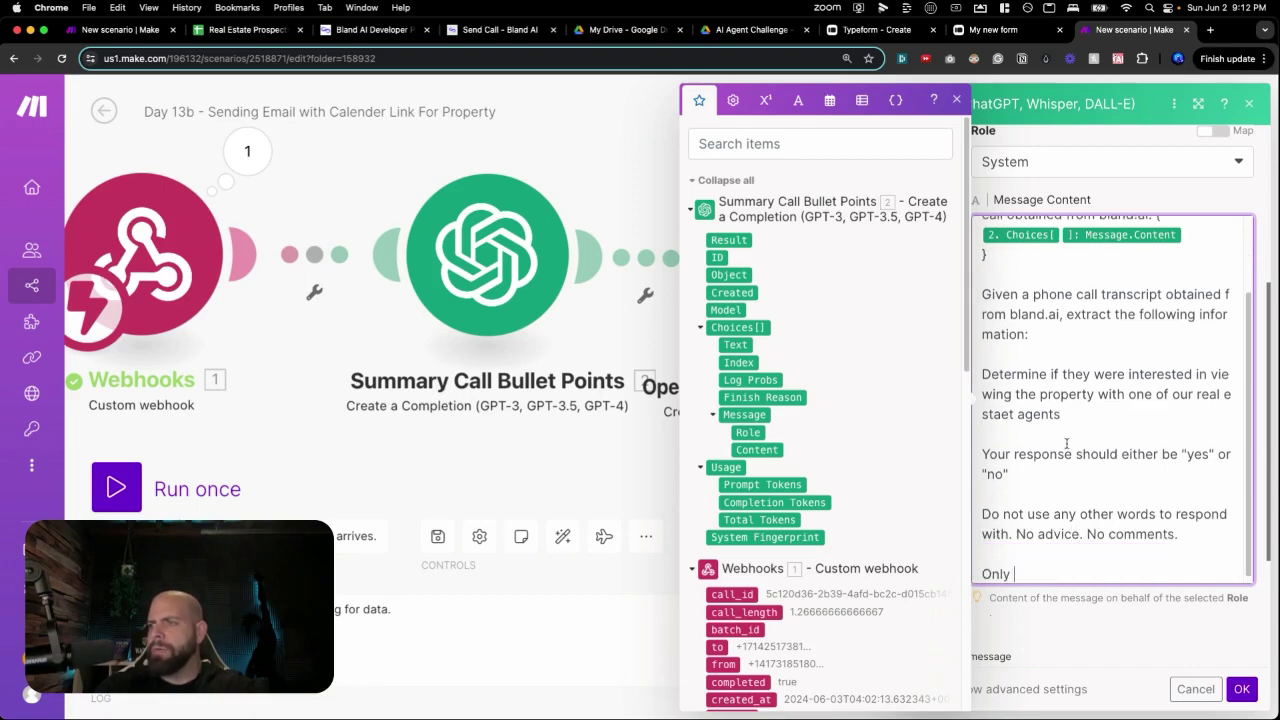
type("put 1 of 2 wor")
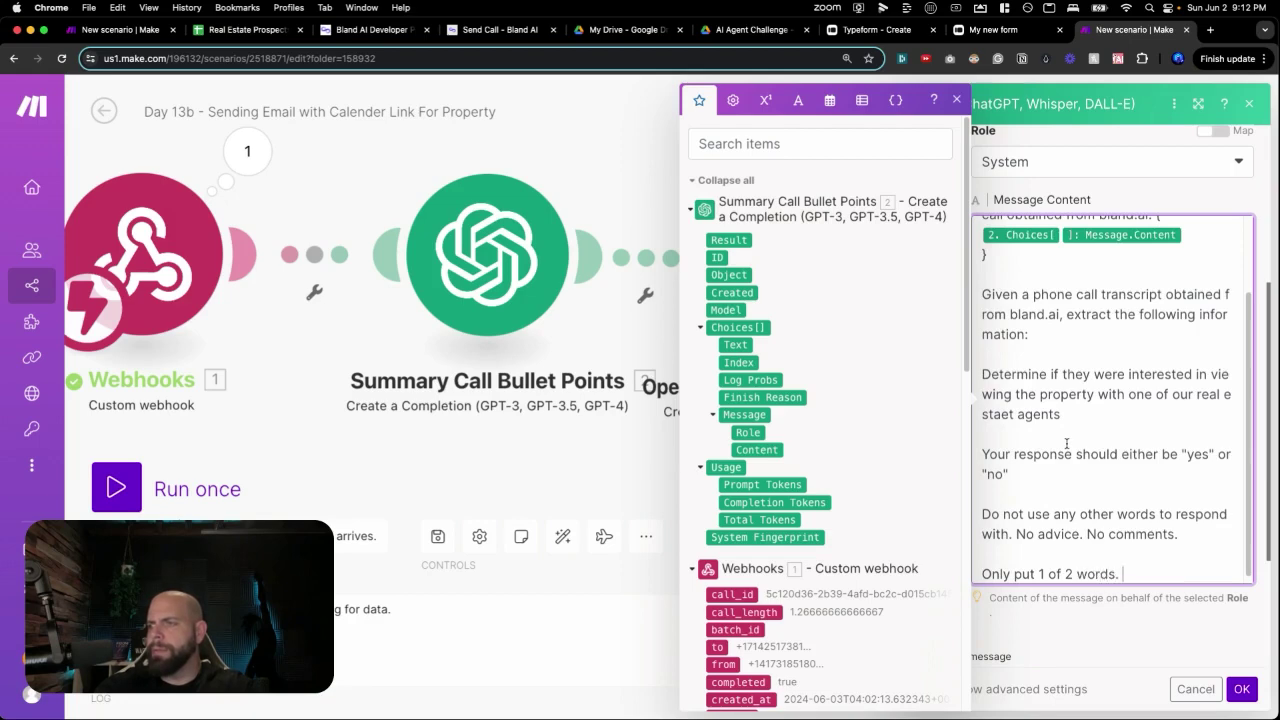
type("ds.")
key("Return")
key("Return")
type("Yes or No.")
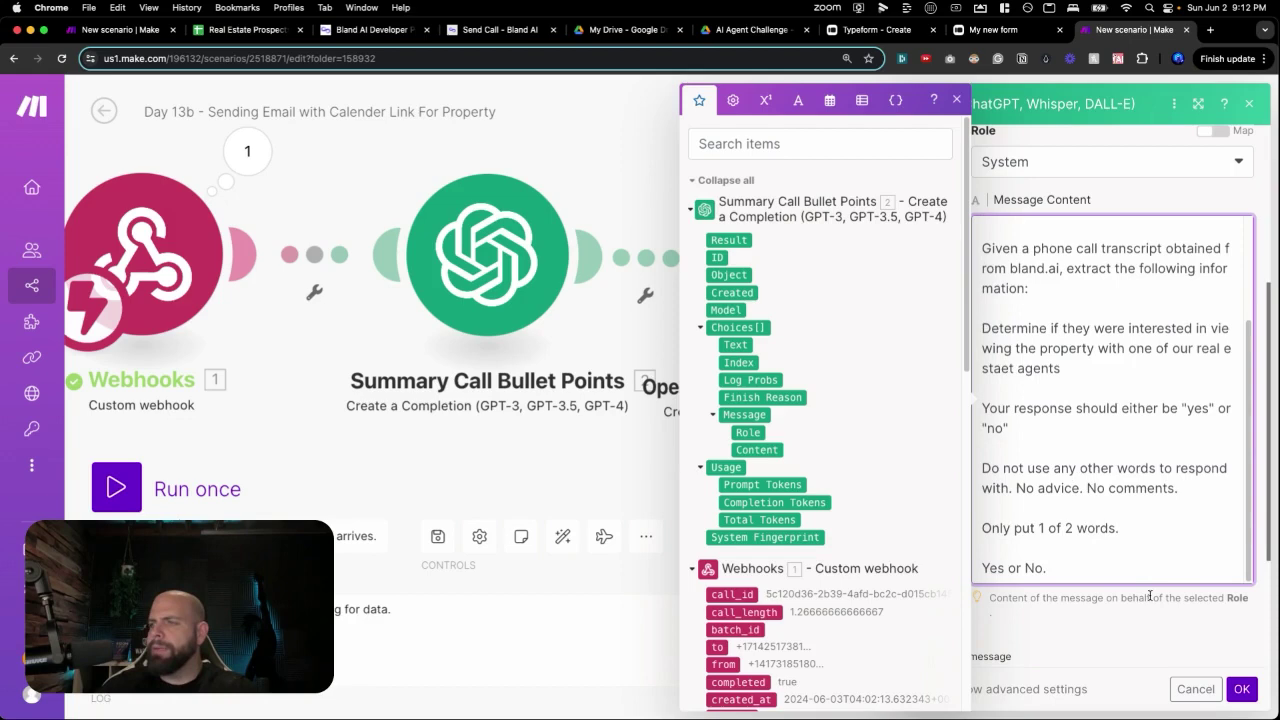
scroll(1150, 595, "down", 3)
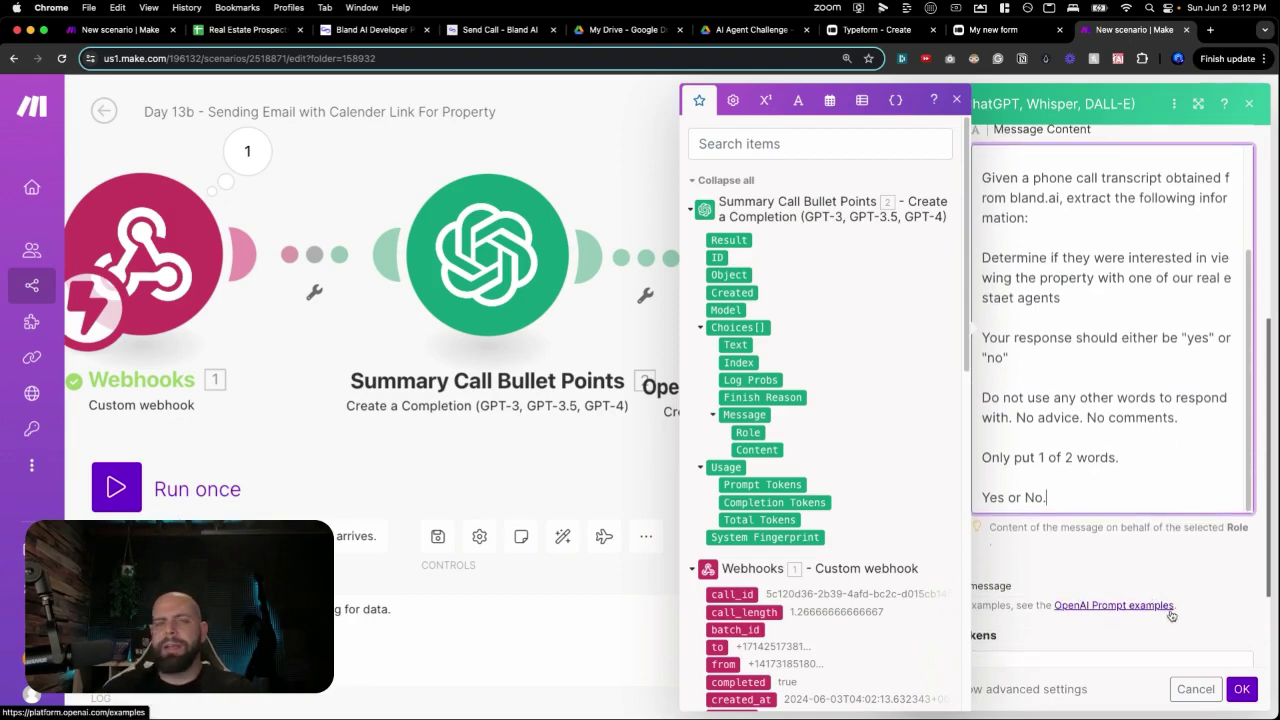
scroll(1105, 543, "down", 5)
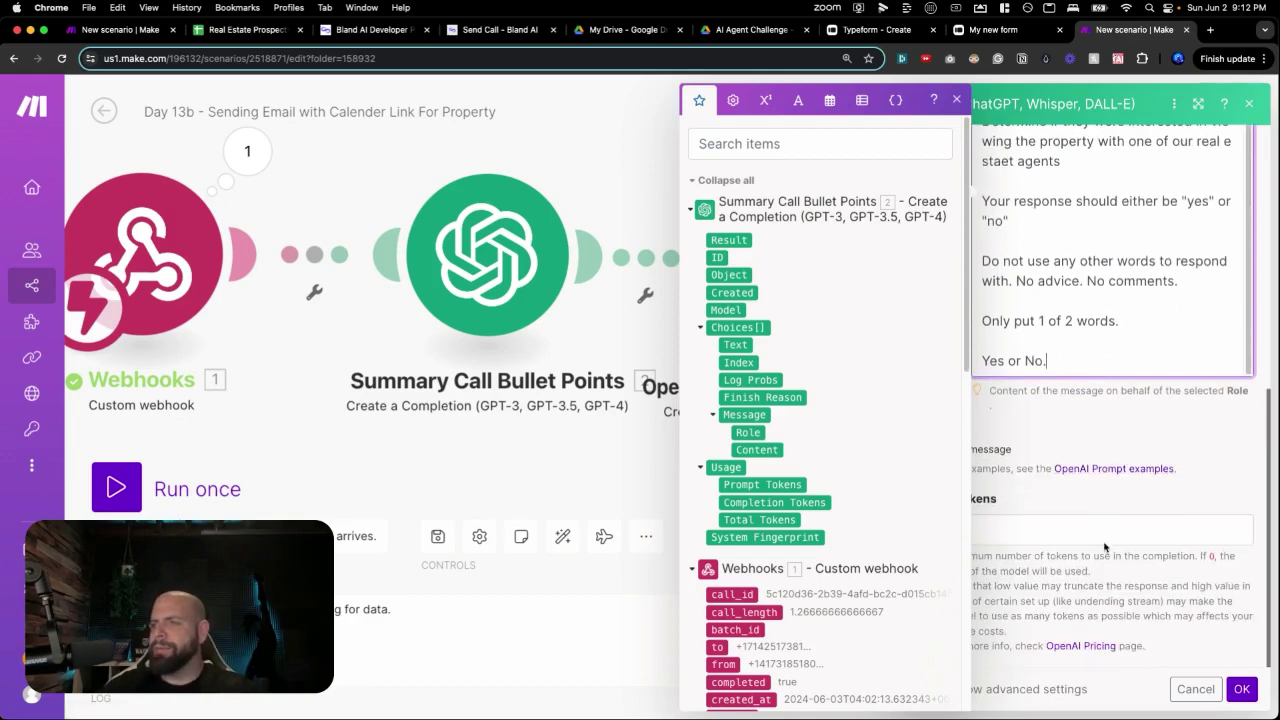
Set the third OpenAI module's Max Tokens to 2000 and save its settings.
left_click(1080, 530)
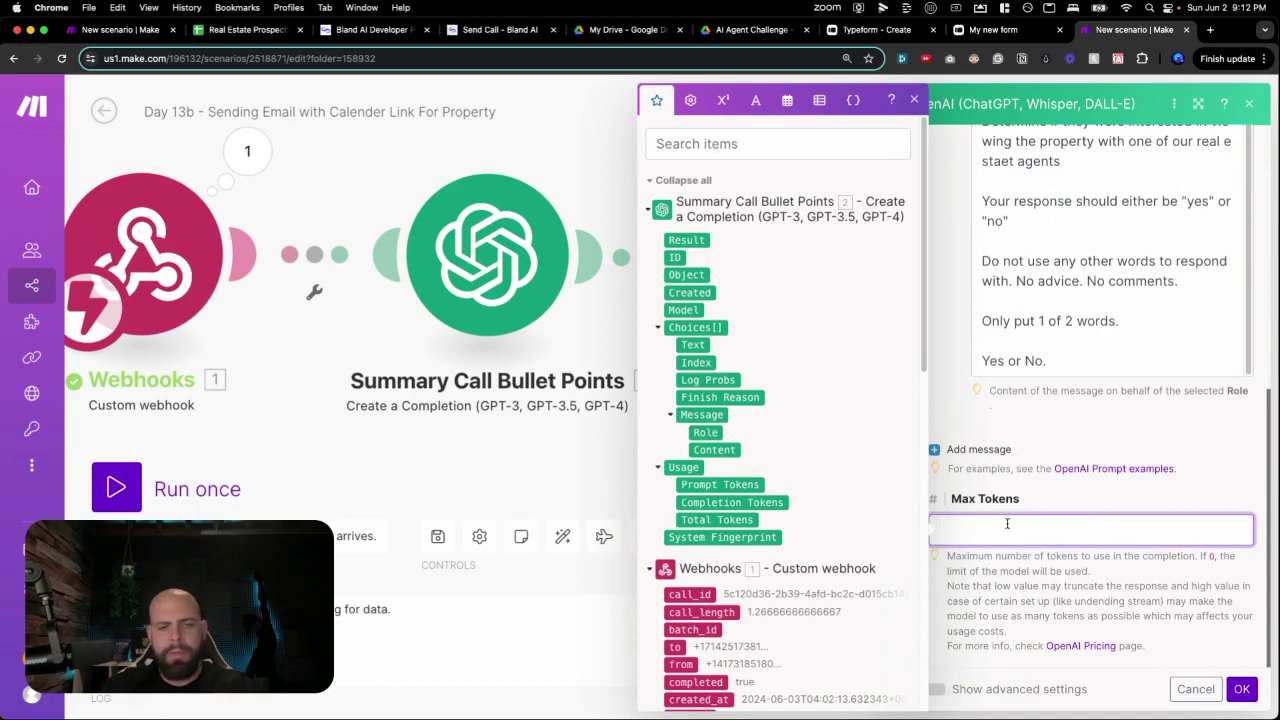
type("2000")
left_click(1050, 586)
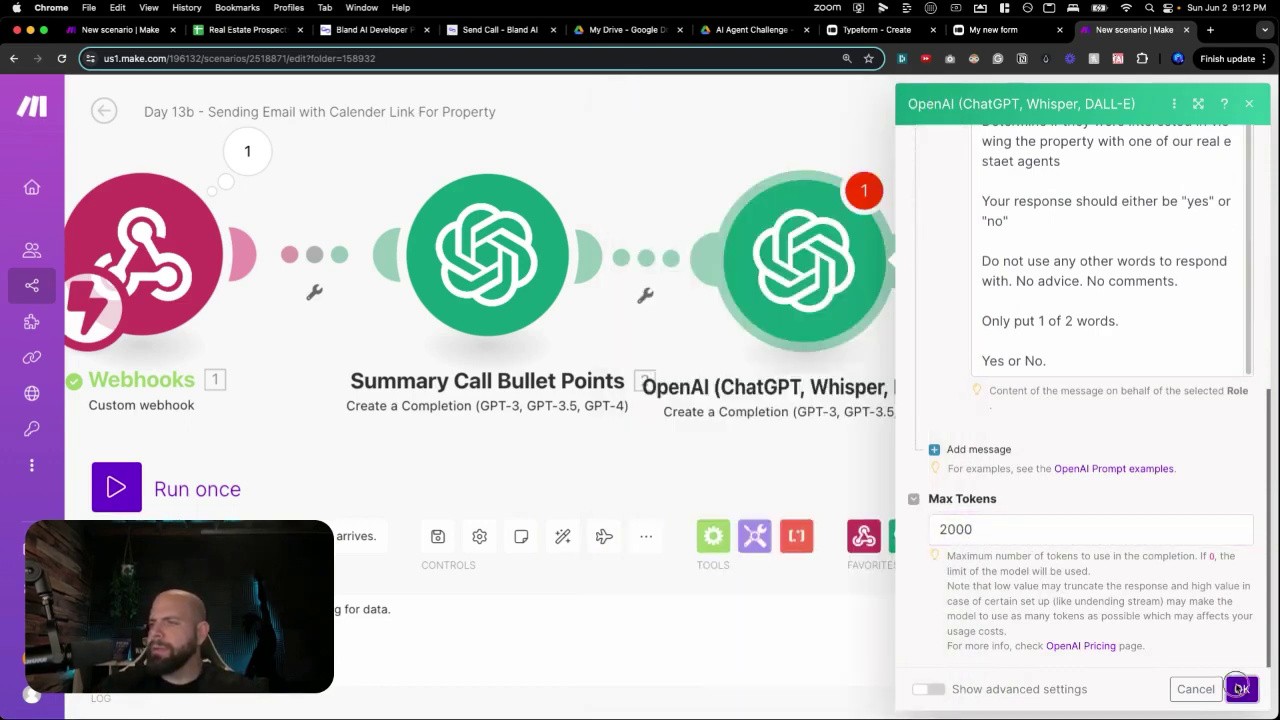
left_click(1241, 689)
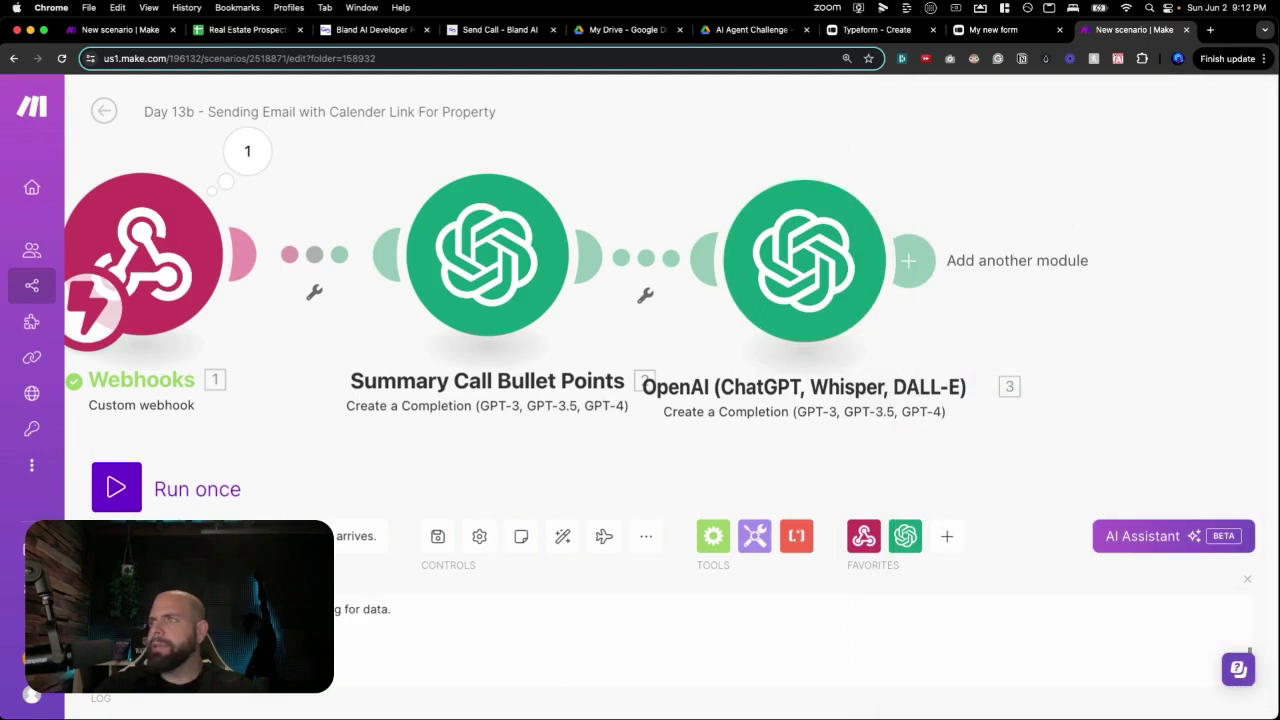
left_click(696, 2)
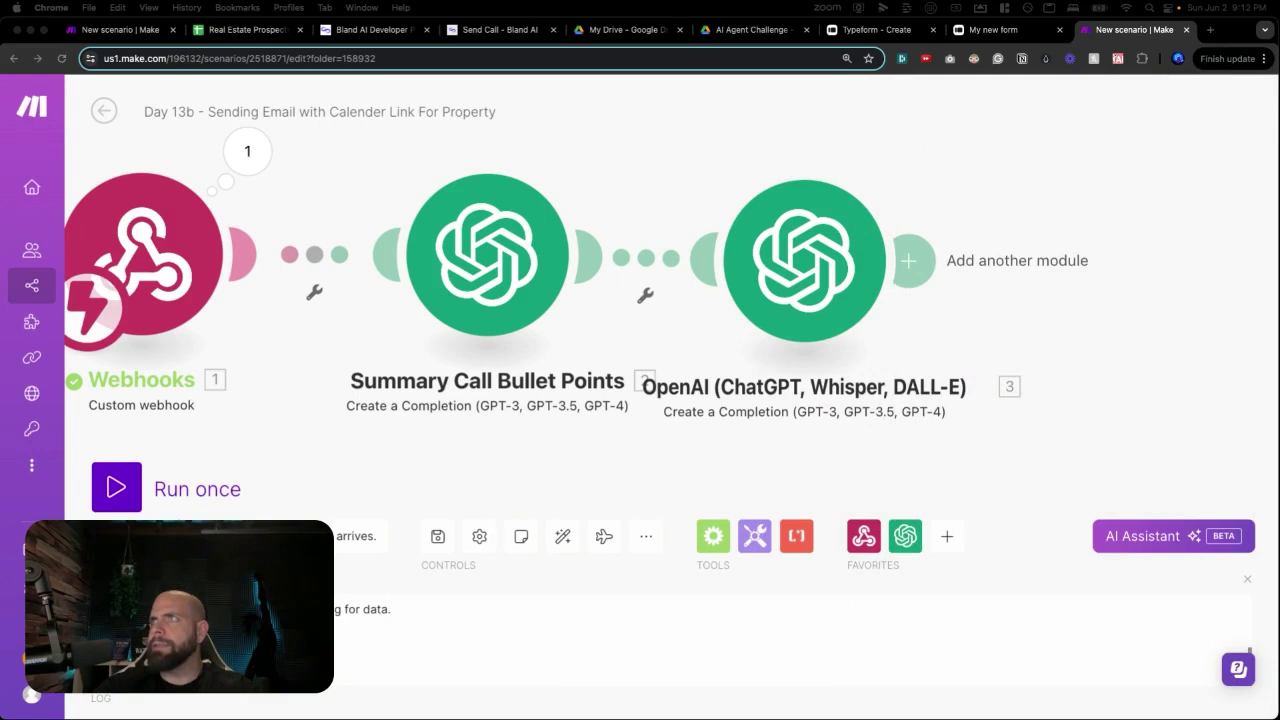
scroll(672, 291, "down", 4)
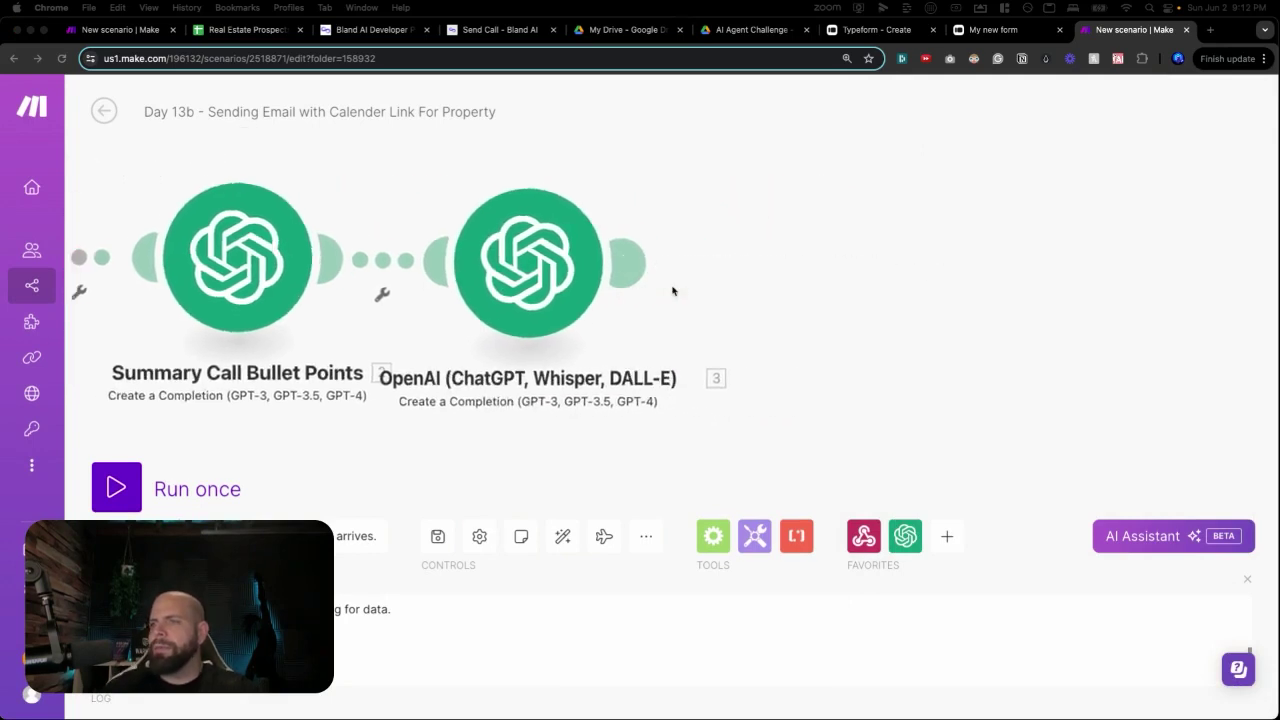
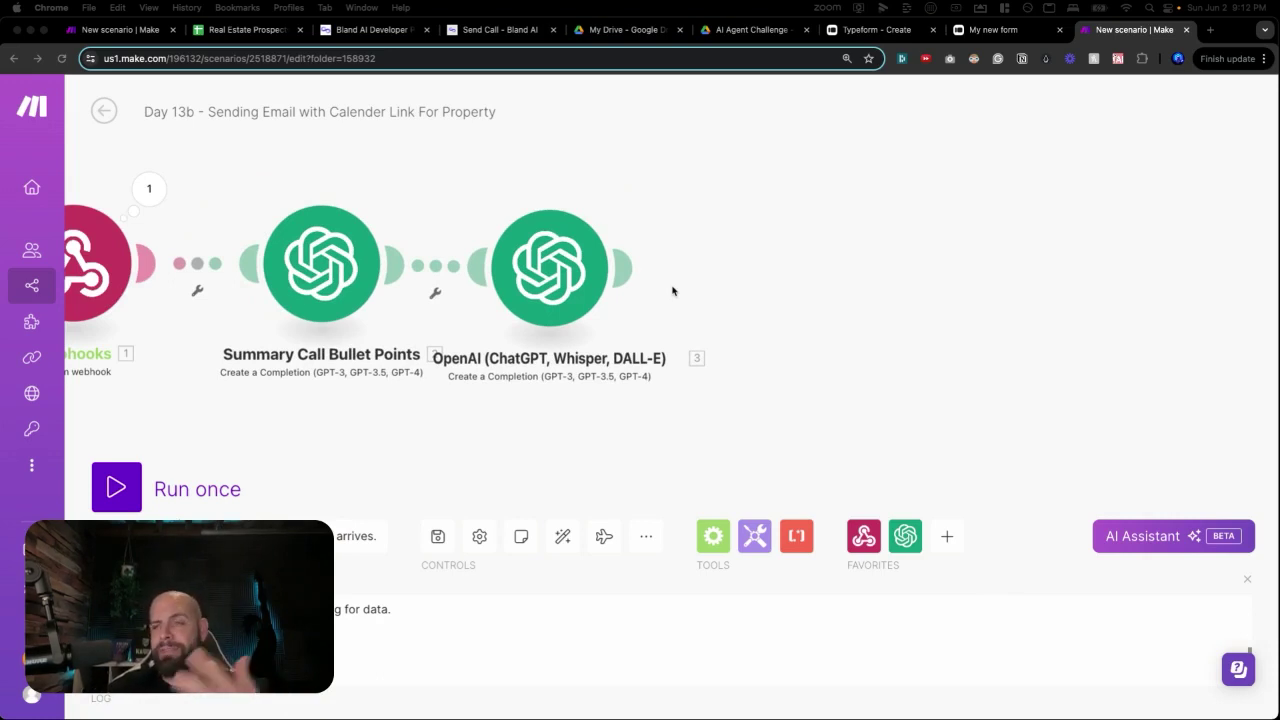
Rename the third OpenAI module to 'Demo Property'.
right_click(572, 290)
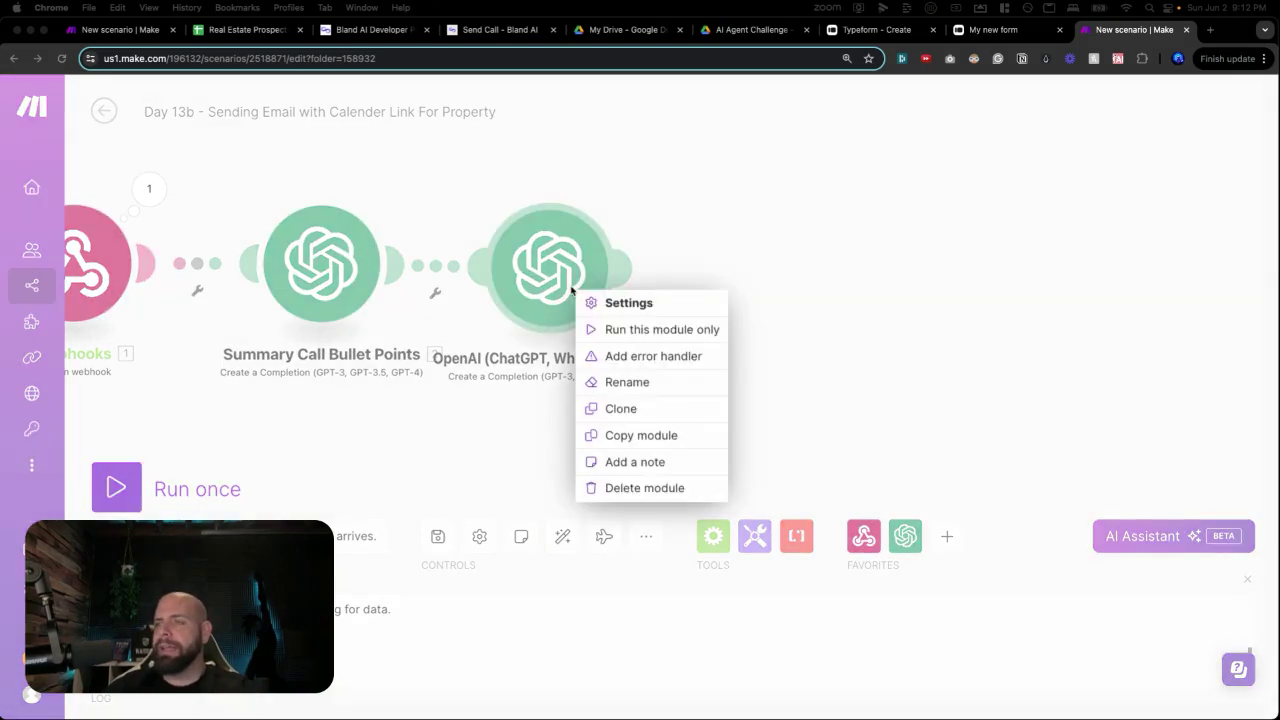
left_click(607, 383)
type("Dem")
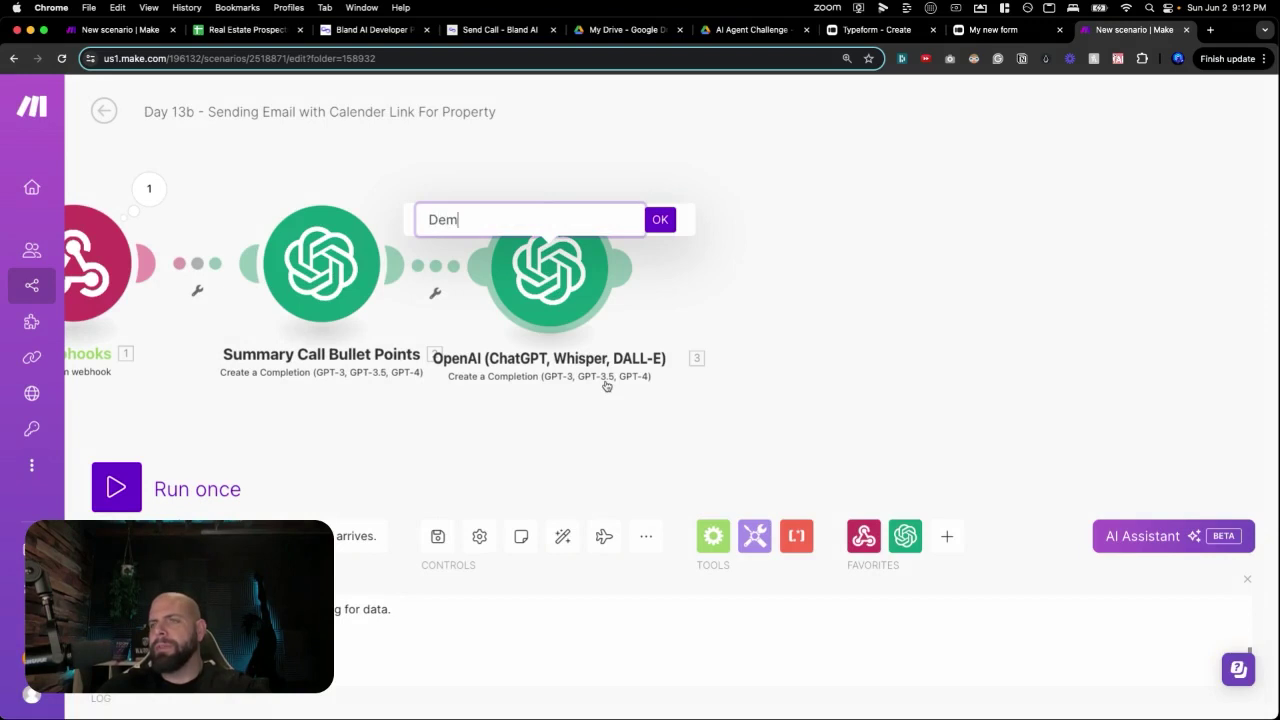
type("o Property")
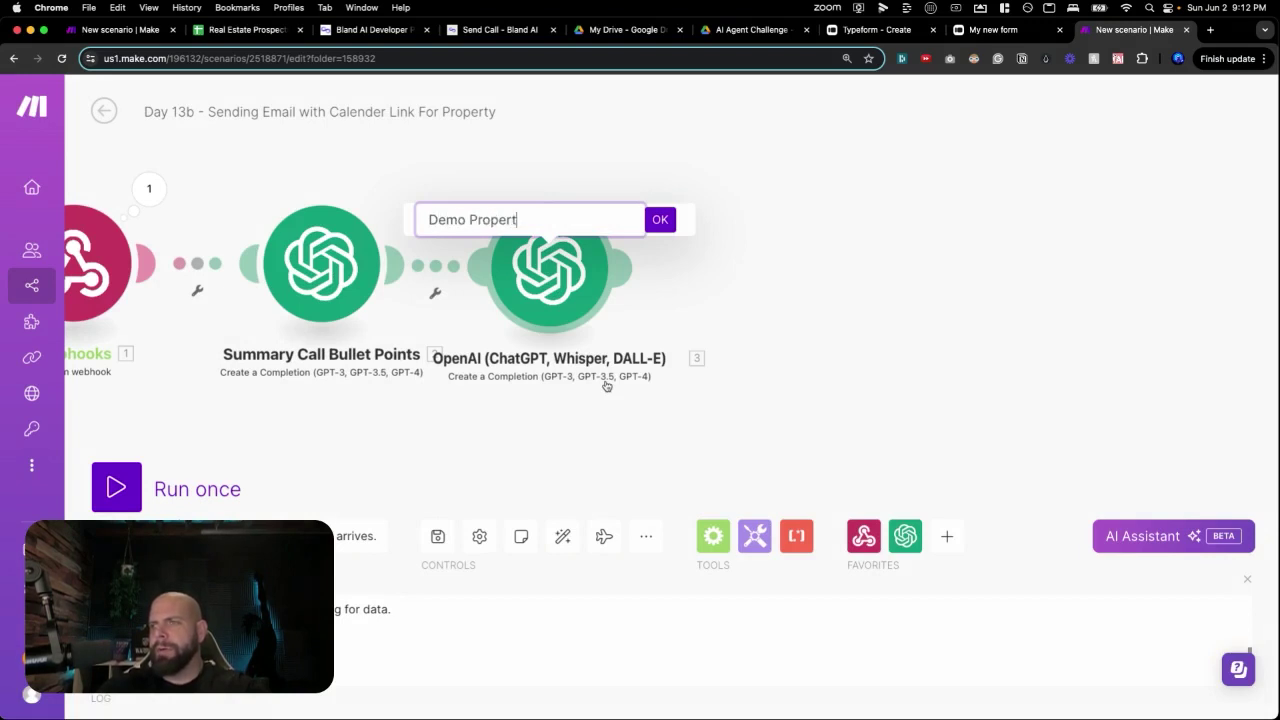
key("Return")
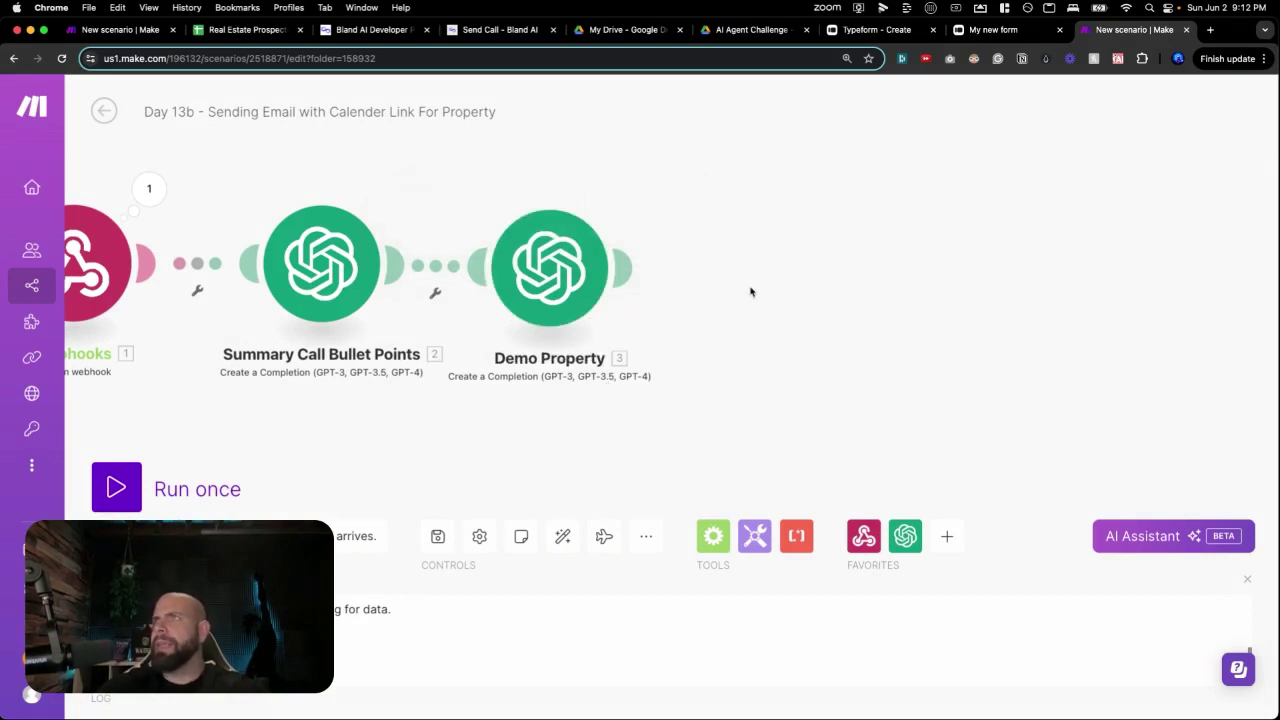
left_click(743, 280)
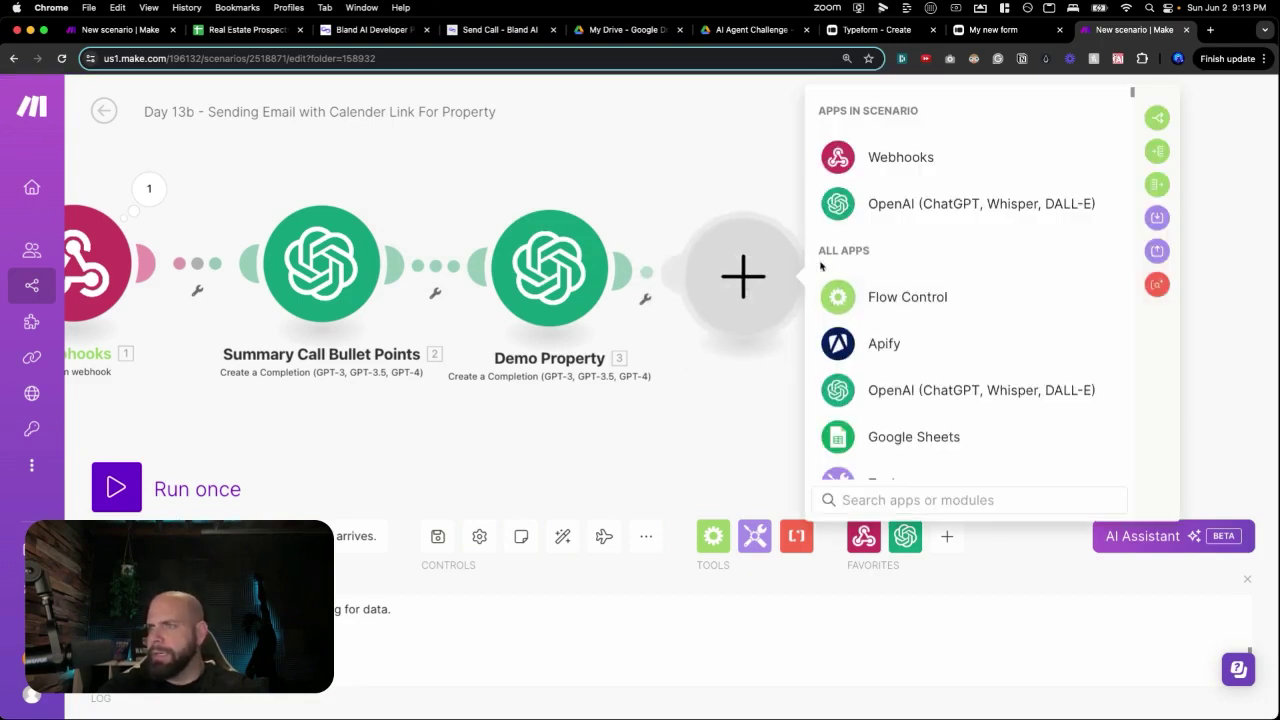
Add an OpenAI Create a Completion module using gpt-4o, with a System-role first message.
left_click(866, 212)
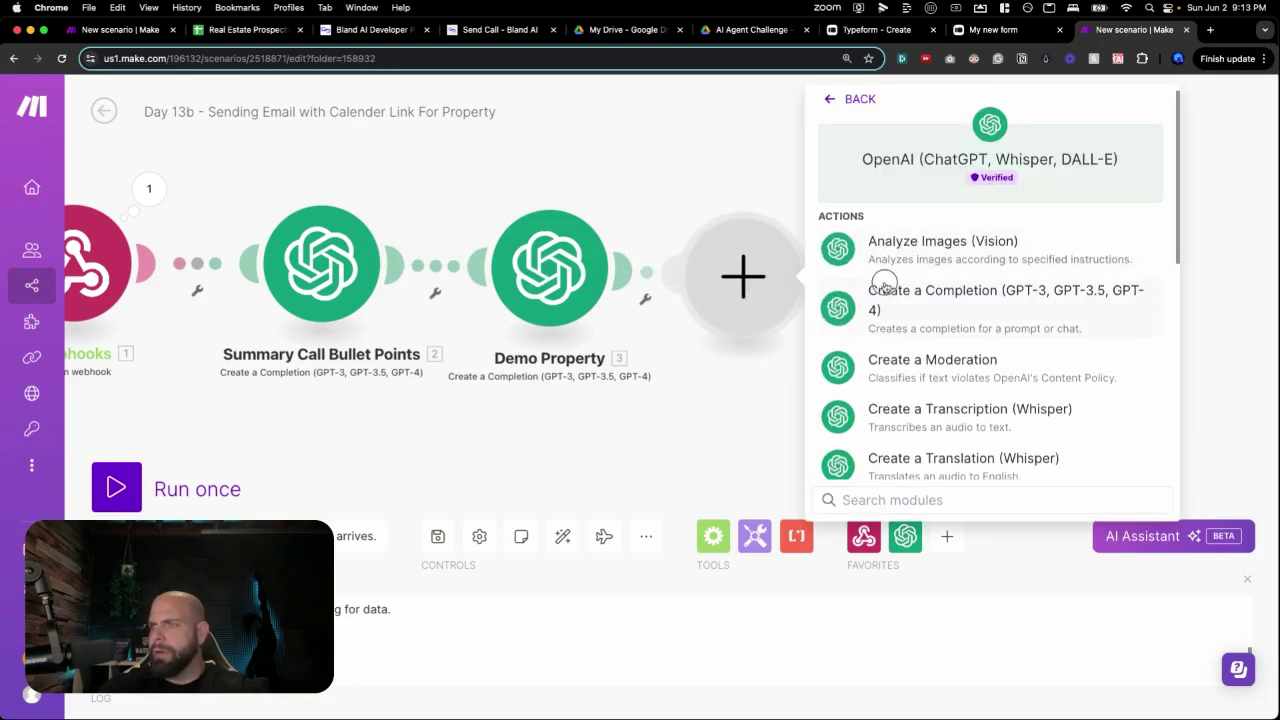
left_click(880, 295)
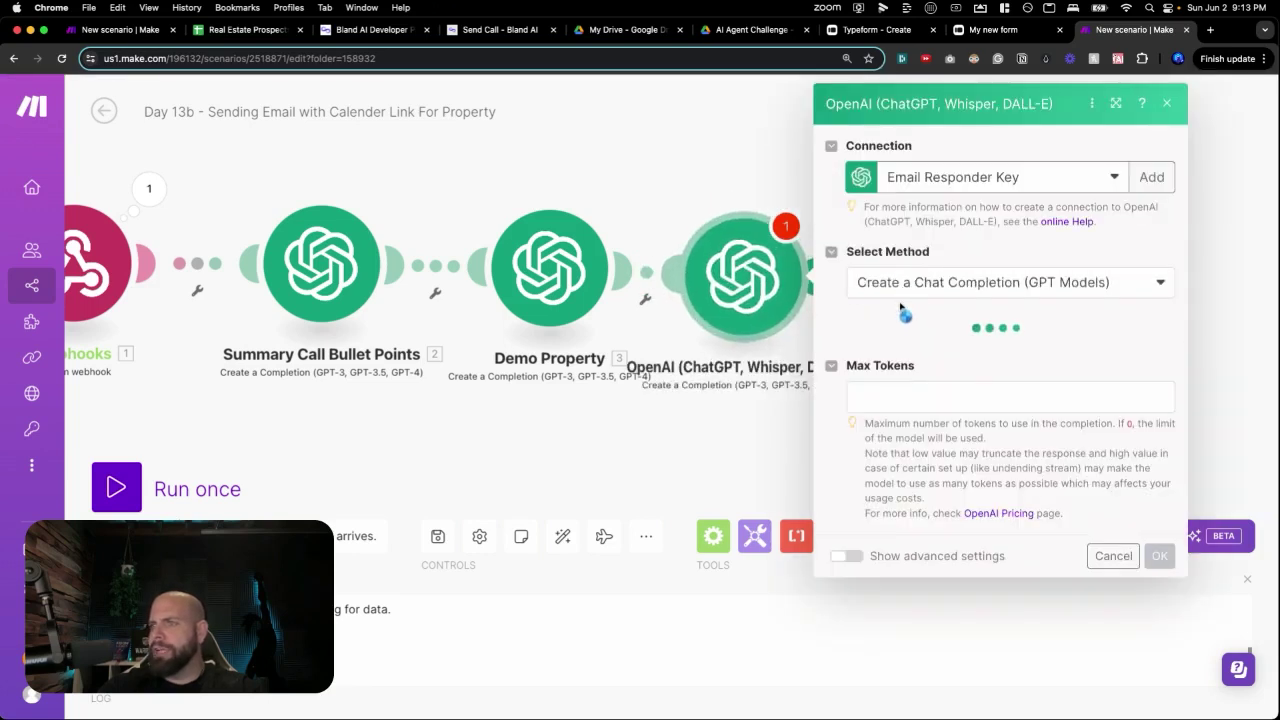
left_click(899, 364)
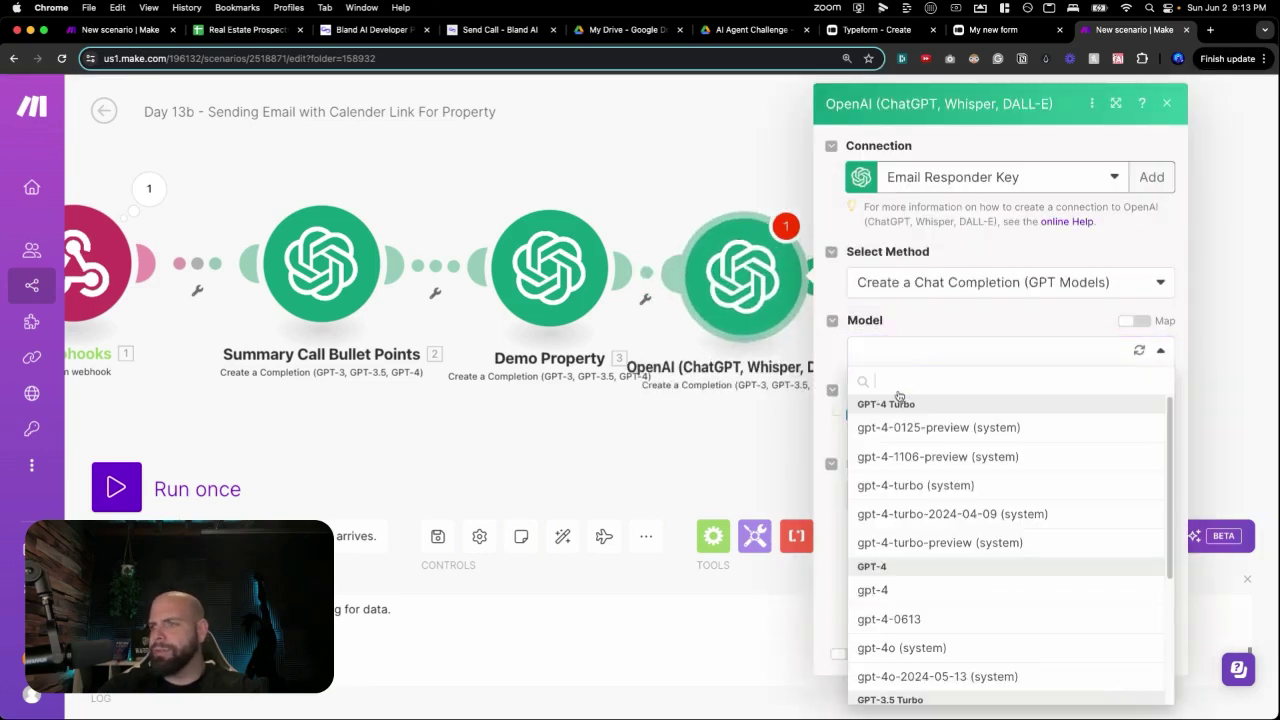
scroll(896, 567, "down", 2)
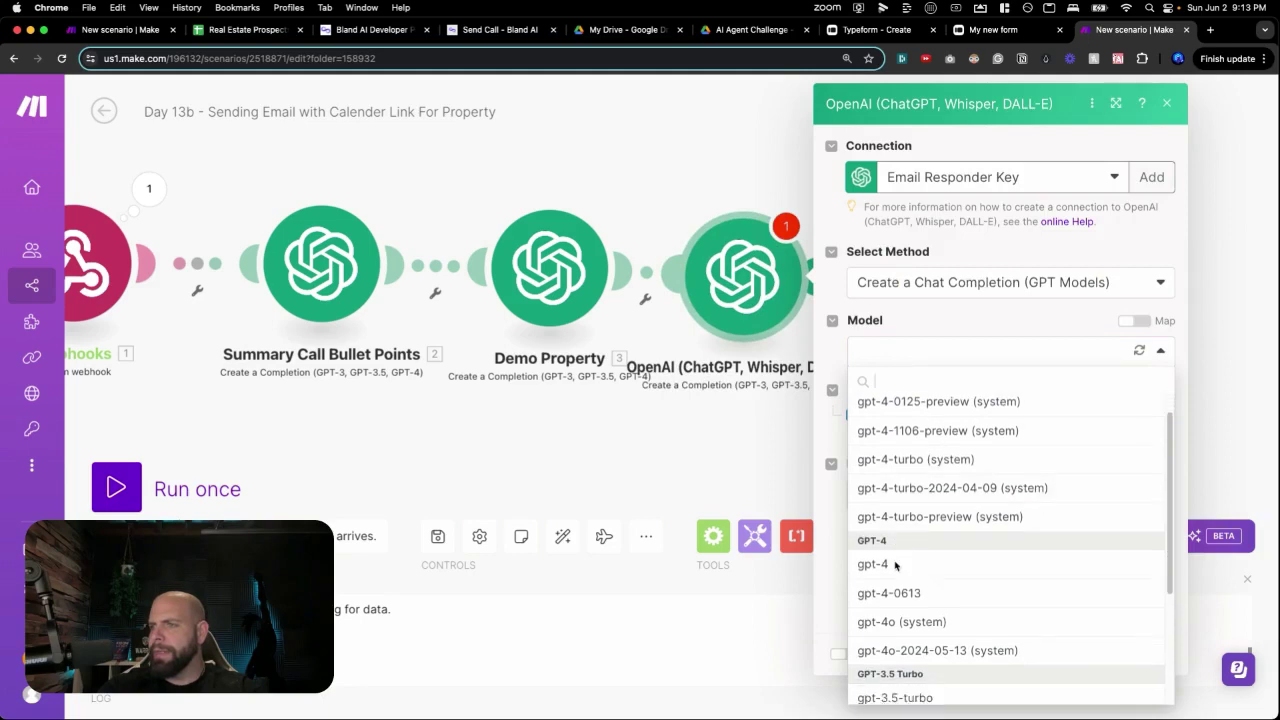
left_click(891, 602)
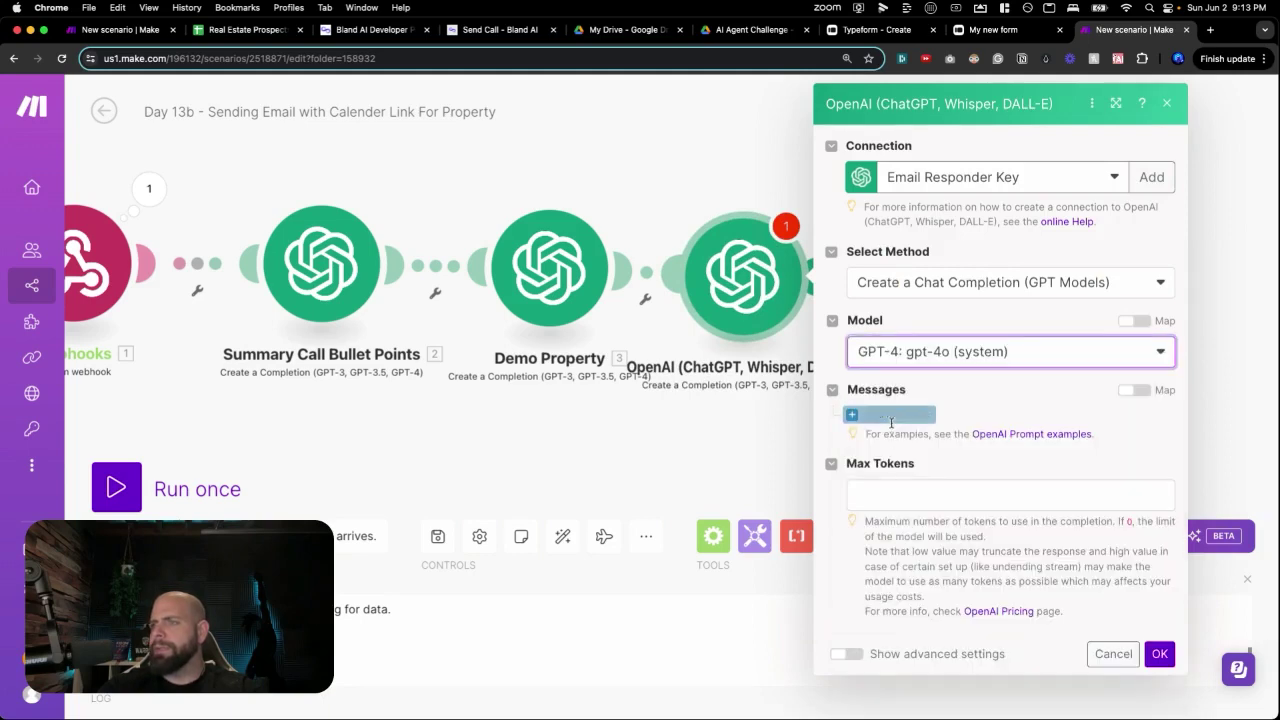
left_click(862, 414)
left_click(921, 473)
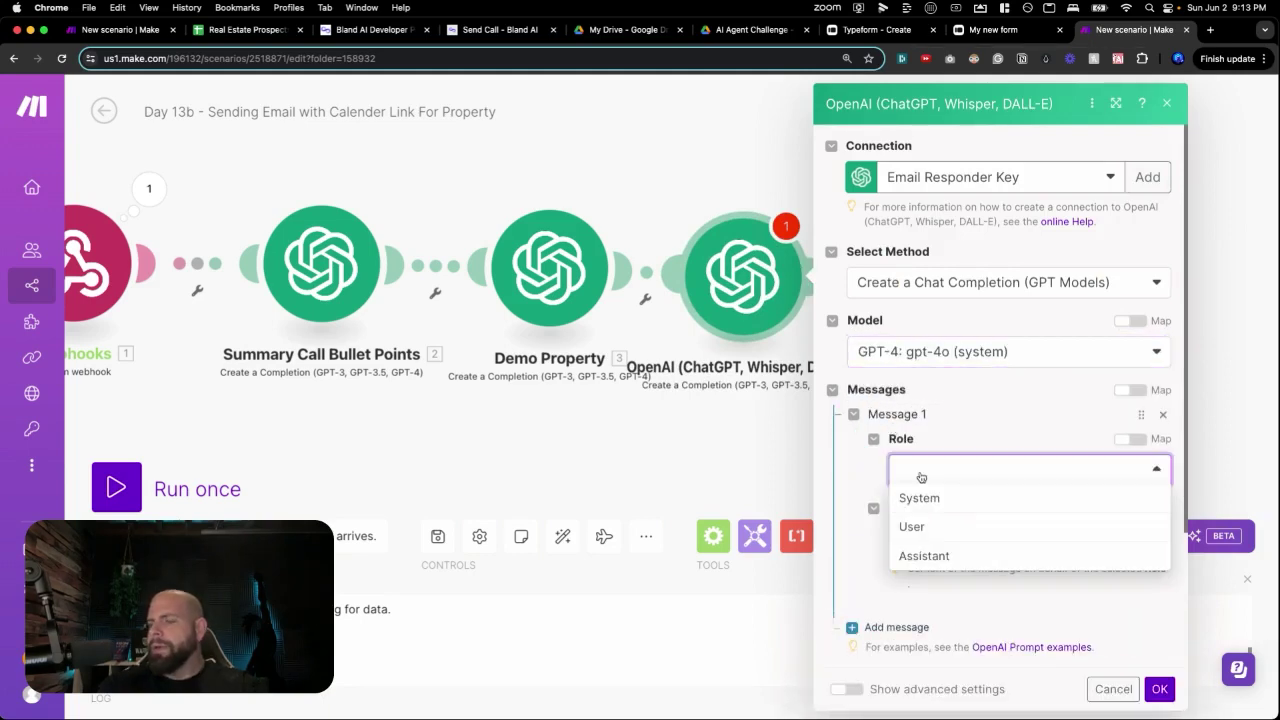
left_click(917, 497)
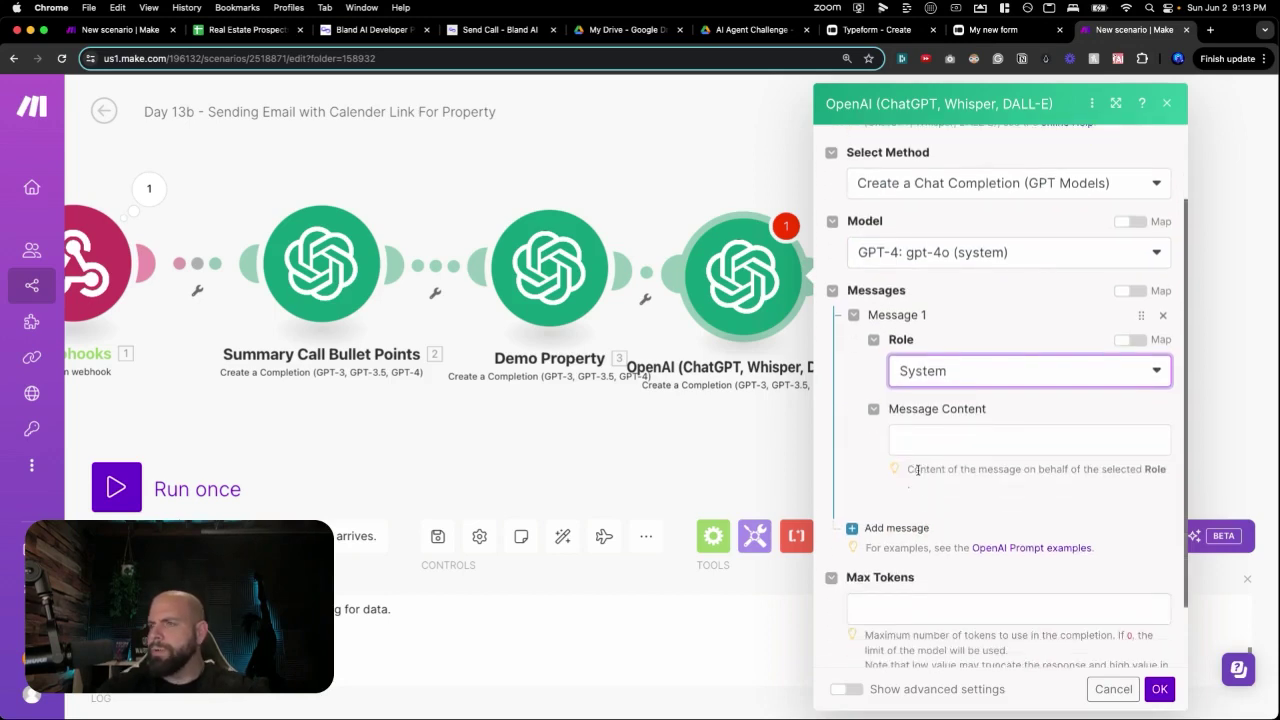
Set the System message to 'You are a helpful real estate assitant reviewing the summary transcript of a recent call.'.
left_click(921, 446)
type("you")
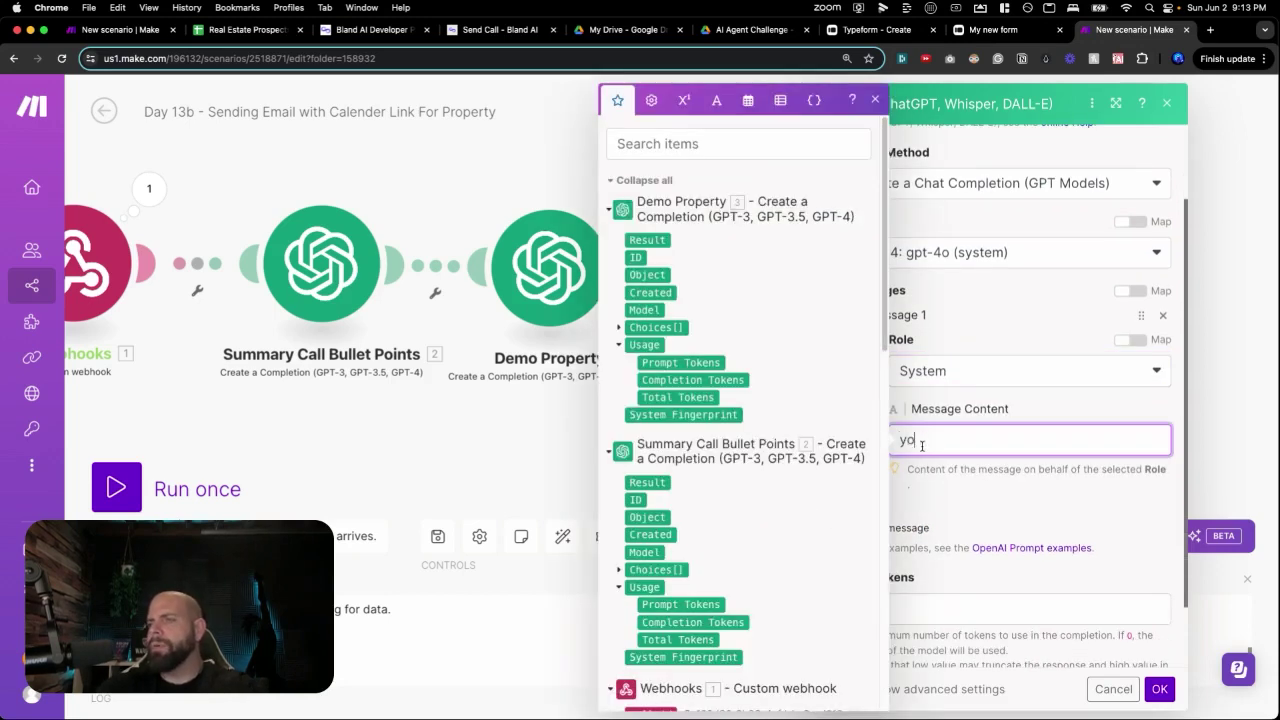
key("BackSpace")
key("BackSpace")
type("You are a help")
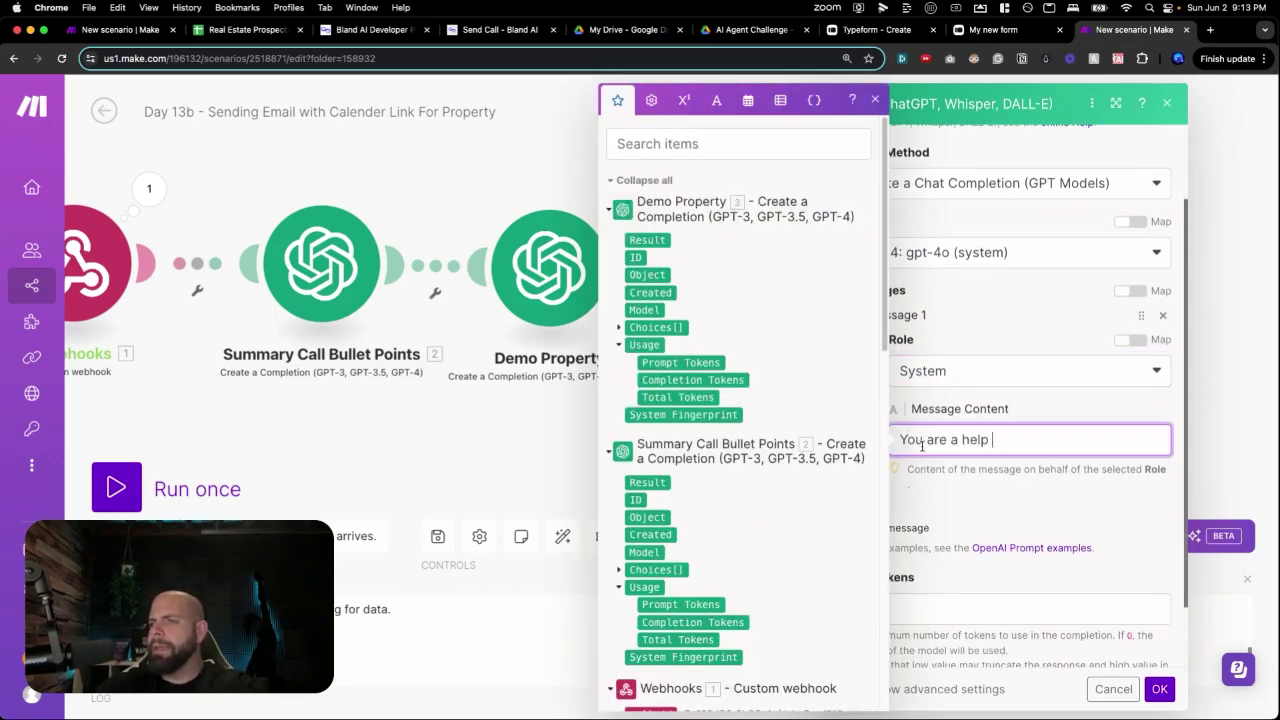
type("ful real ")
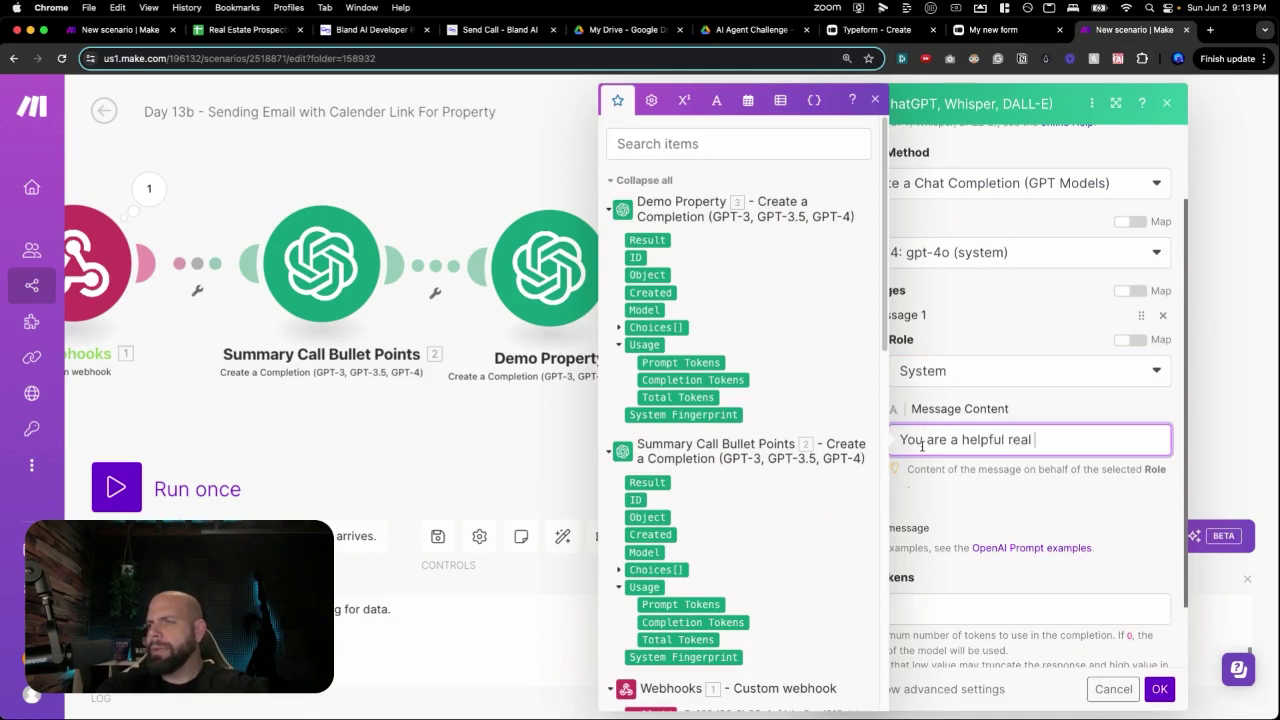
type("estate assitant reviewing")
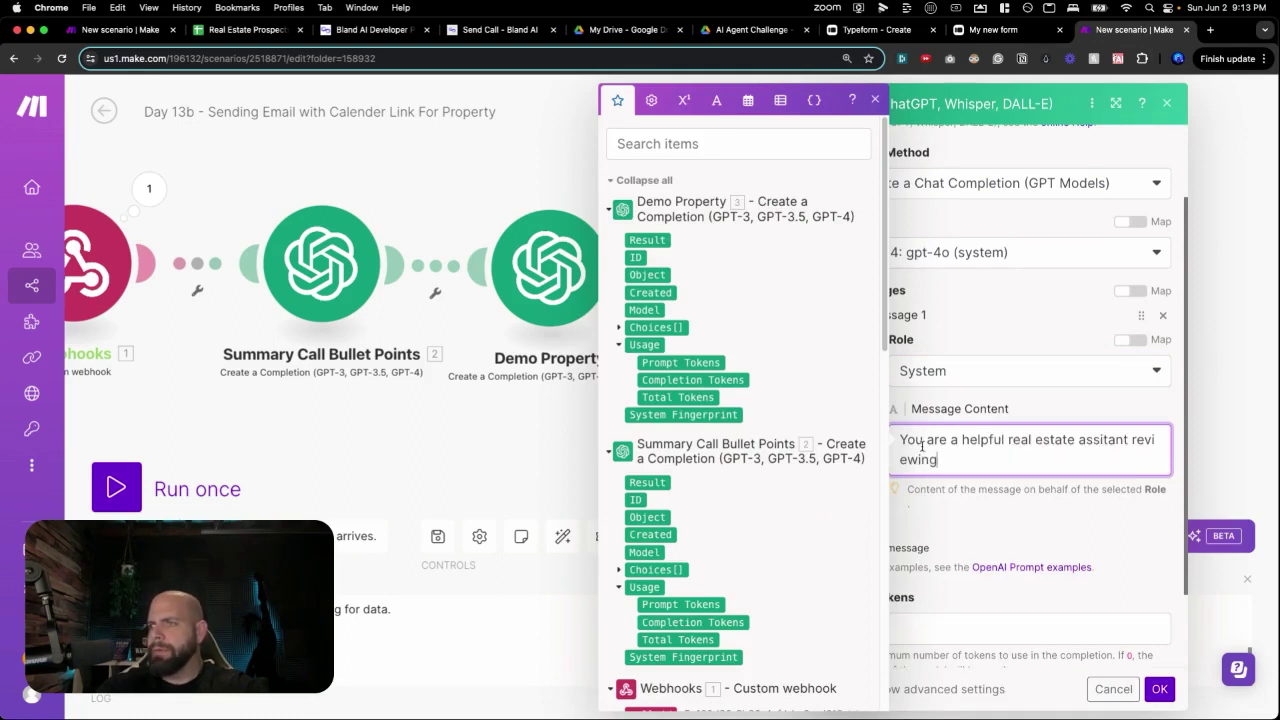
type(" the ")
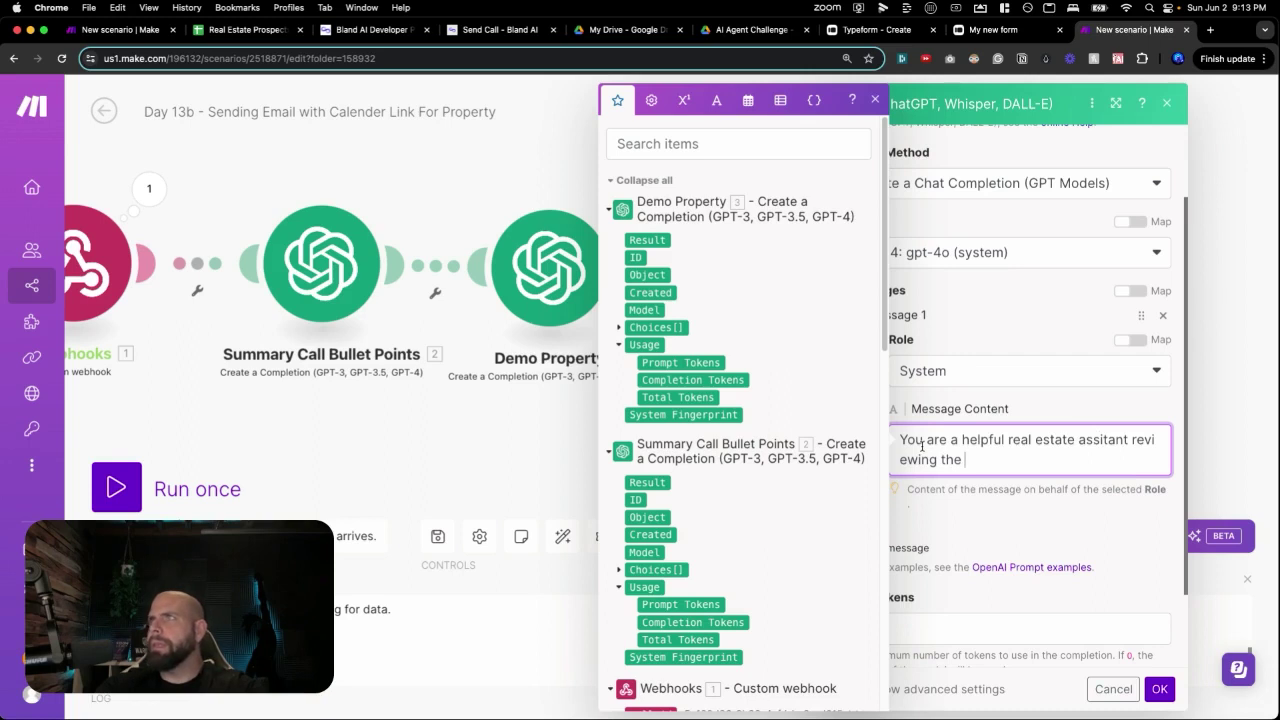
type("summary transcript of a")
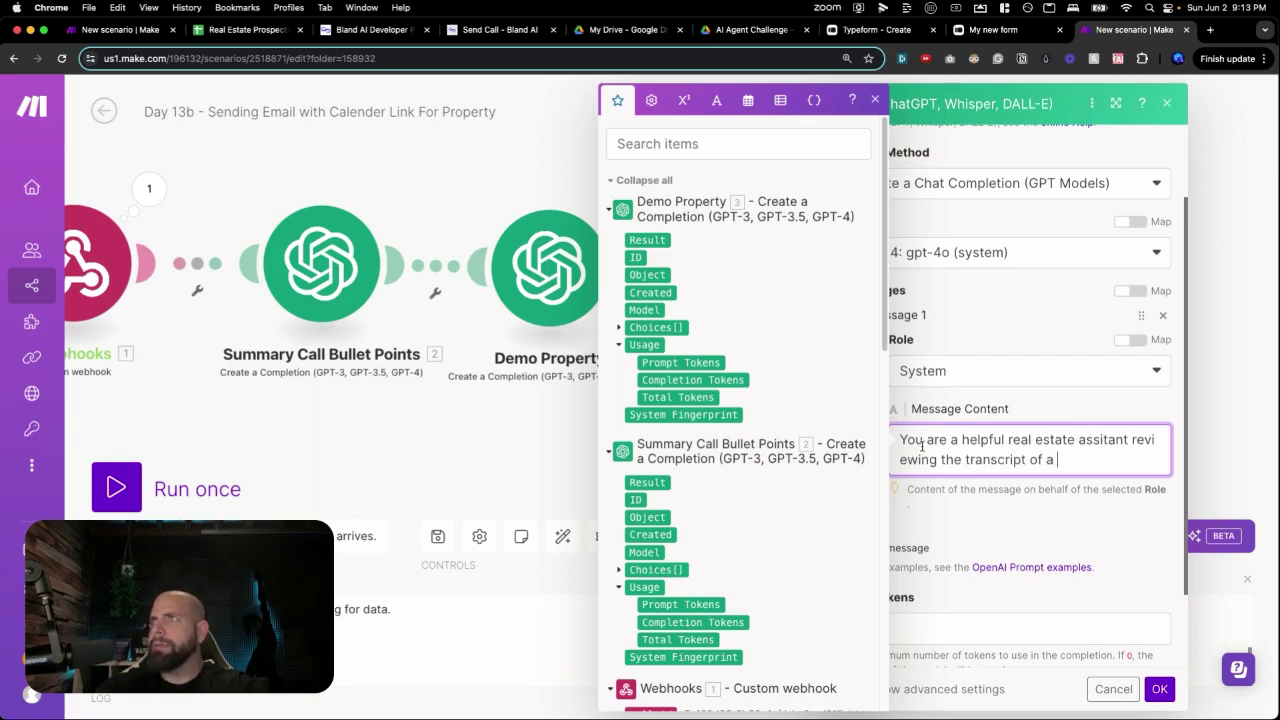
type(" recent call")
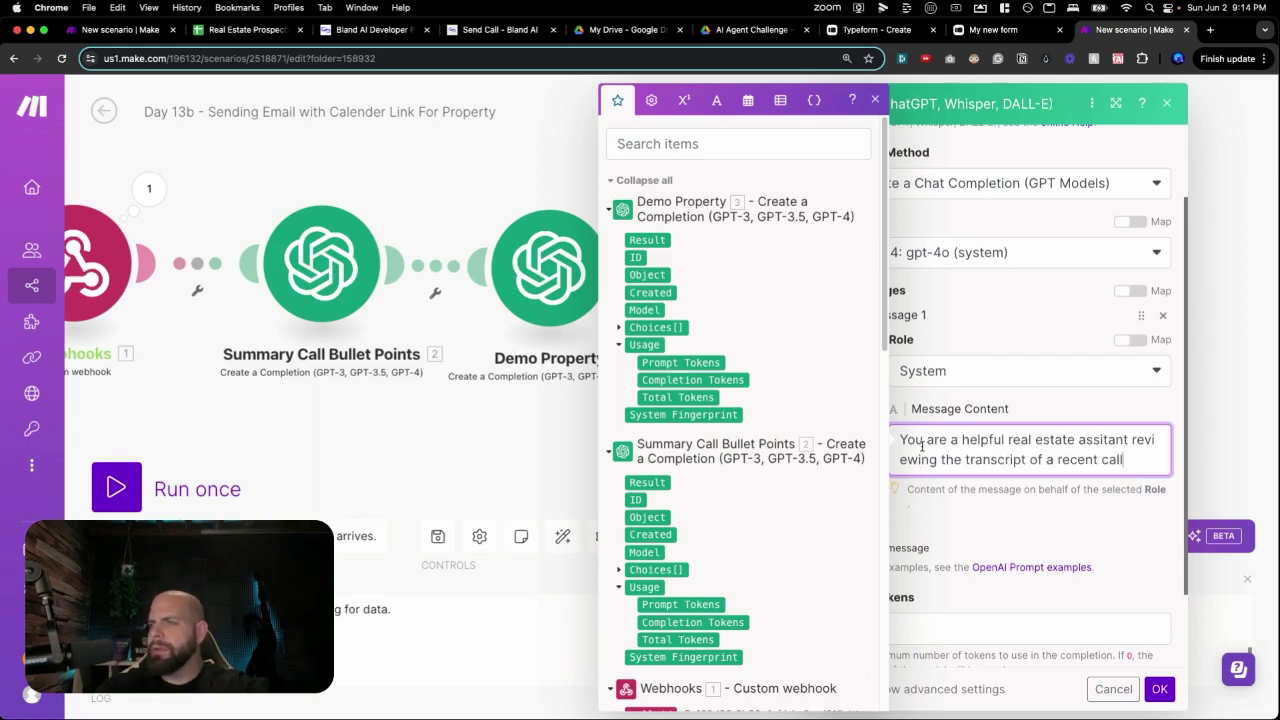
type(".")
left_click(941, 460)
type("summary")
left_click(960, 540)
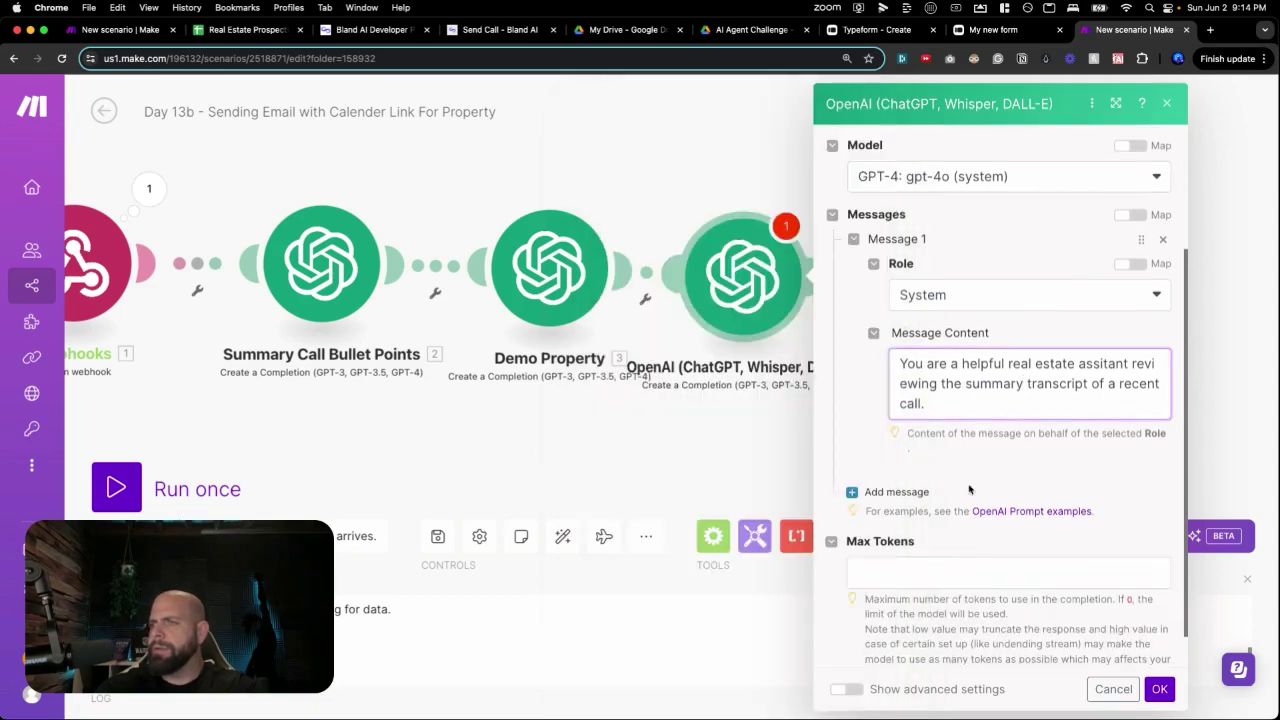
left_click(893, 486)
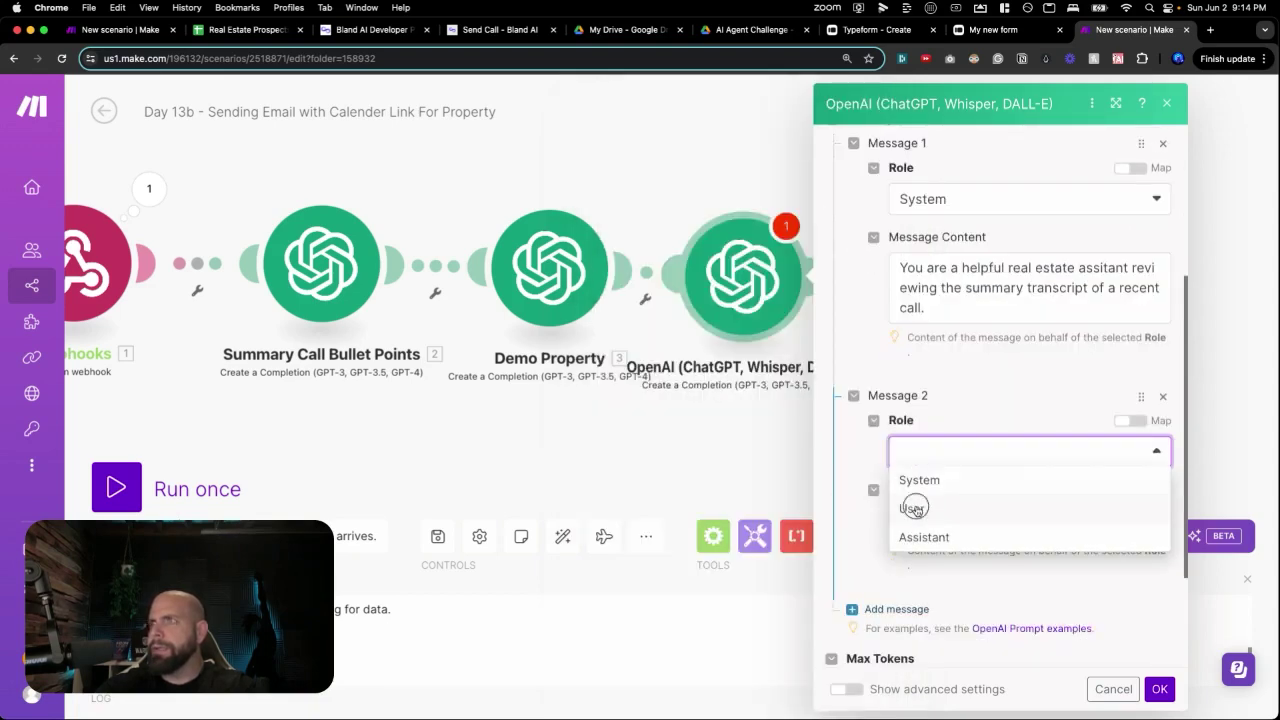
Make Message 2 a User message introducing the transcript, followed by Summary Call Bullet Points' message content.
left_click(915, 508)
left_click(925, 512)
type("Here's a tr")
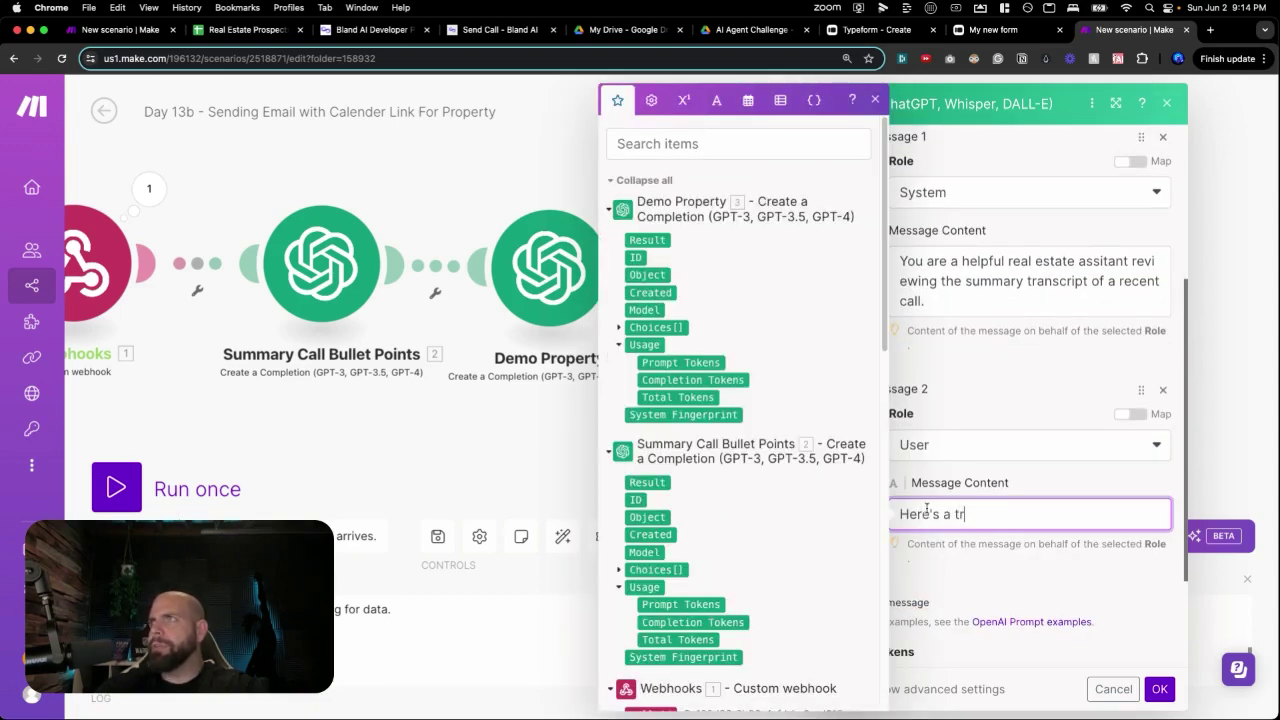
type("anscript between our")
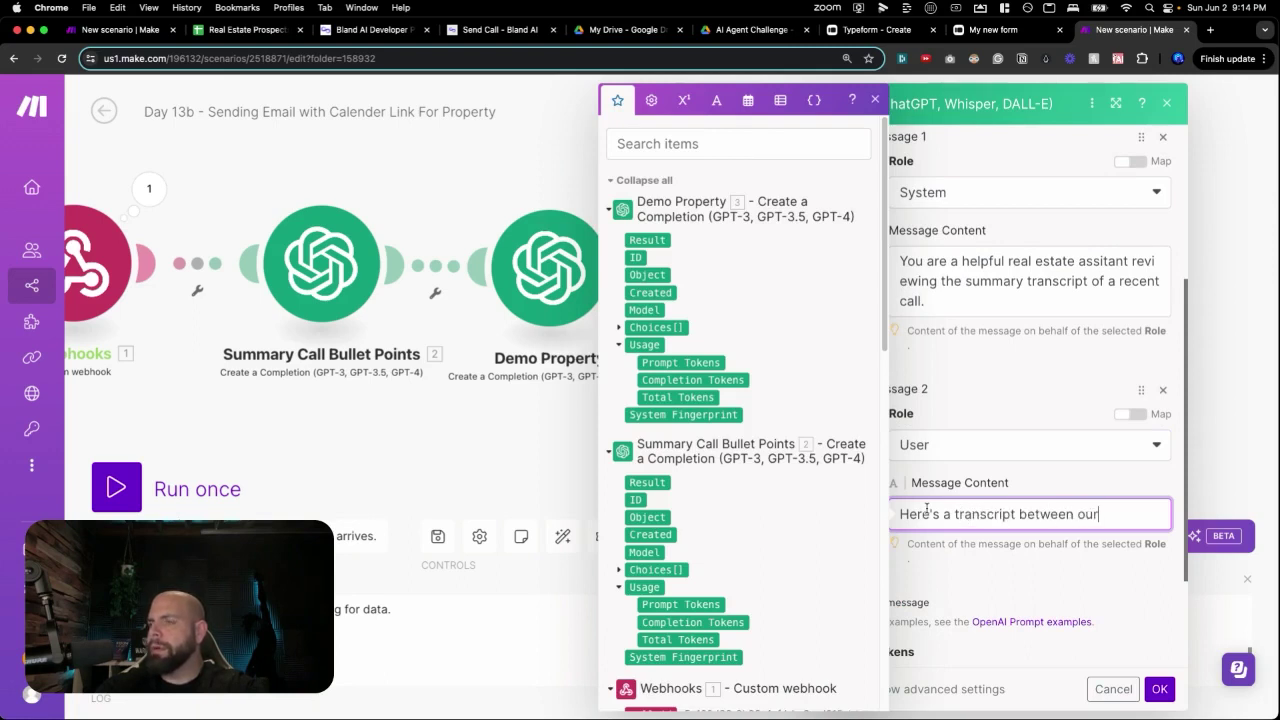
type(" phone agent and ")
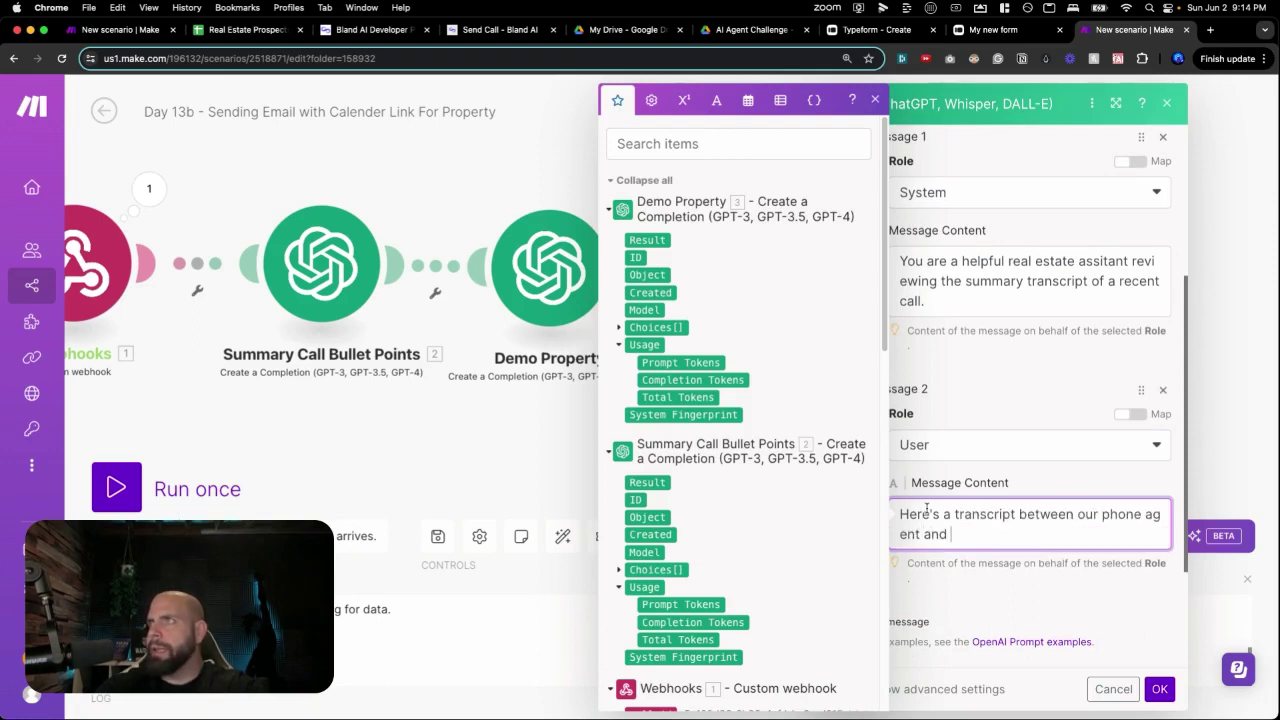
type("a prospect:")
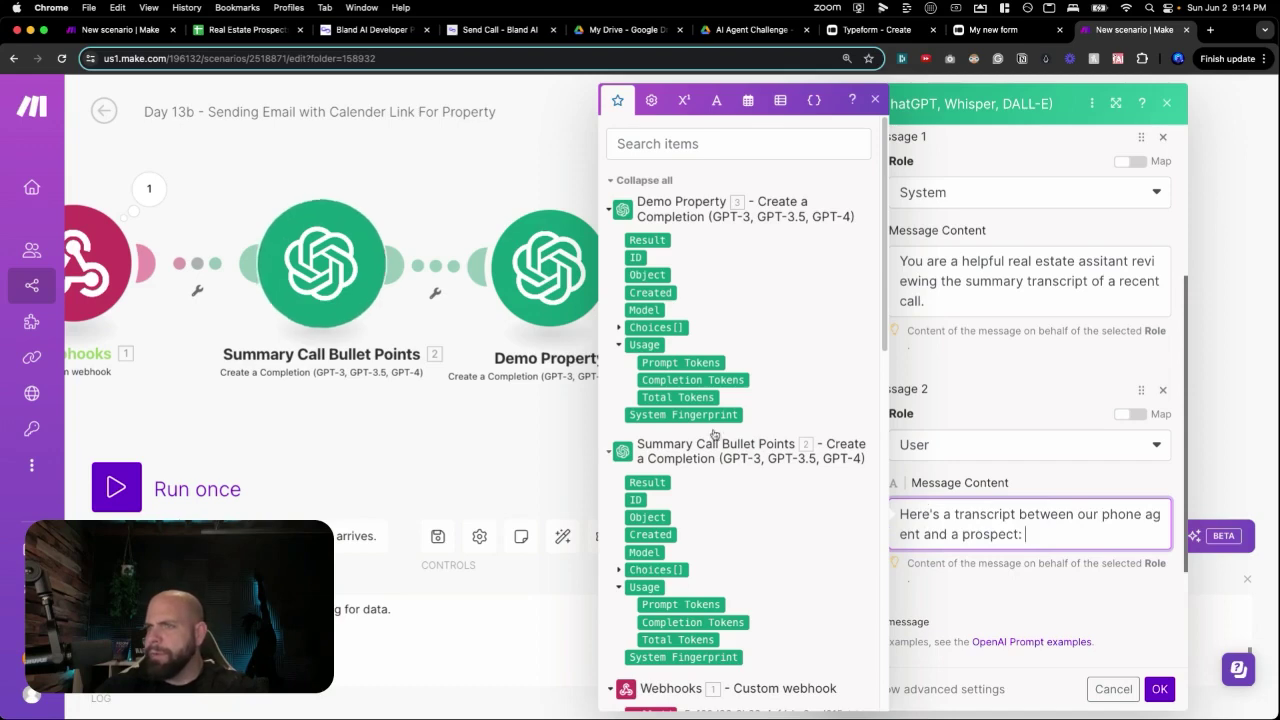
scroll(620, 480, "down", 2)
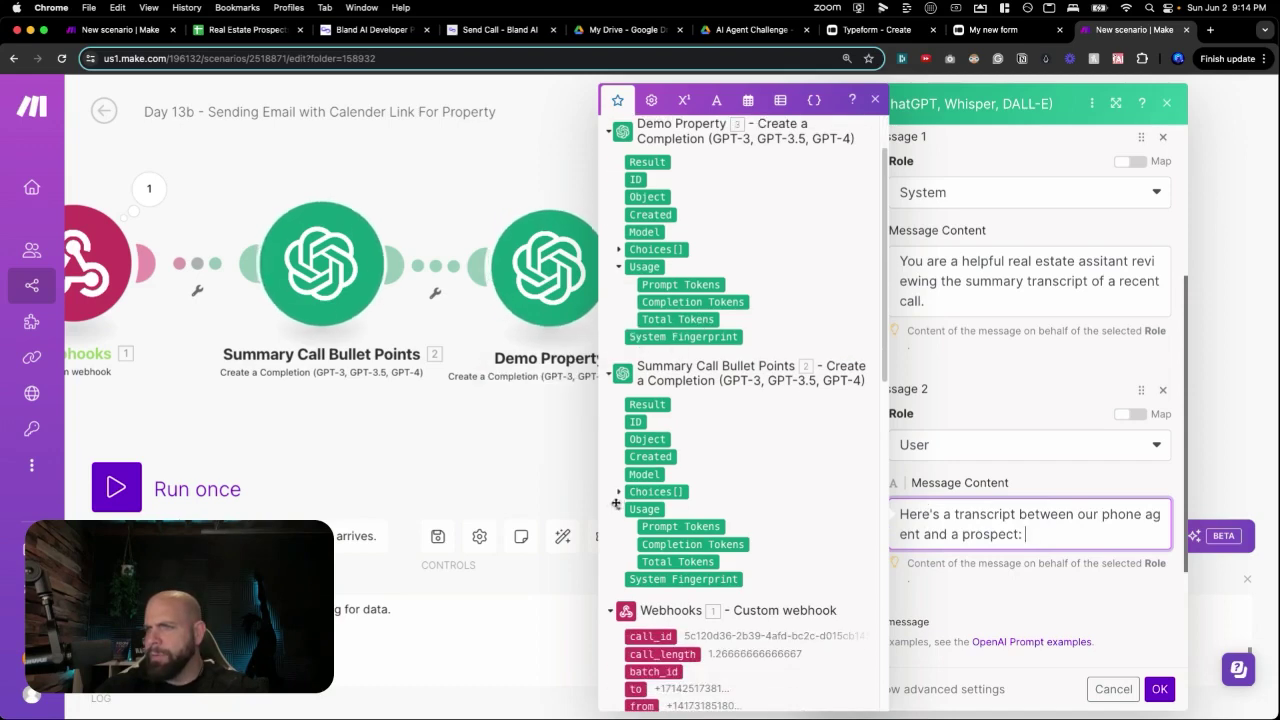
left_click(618, 492)
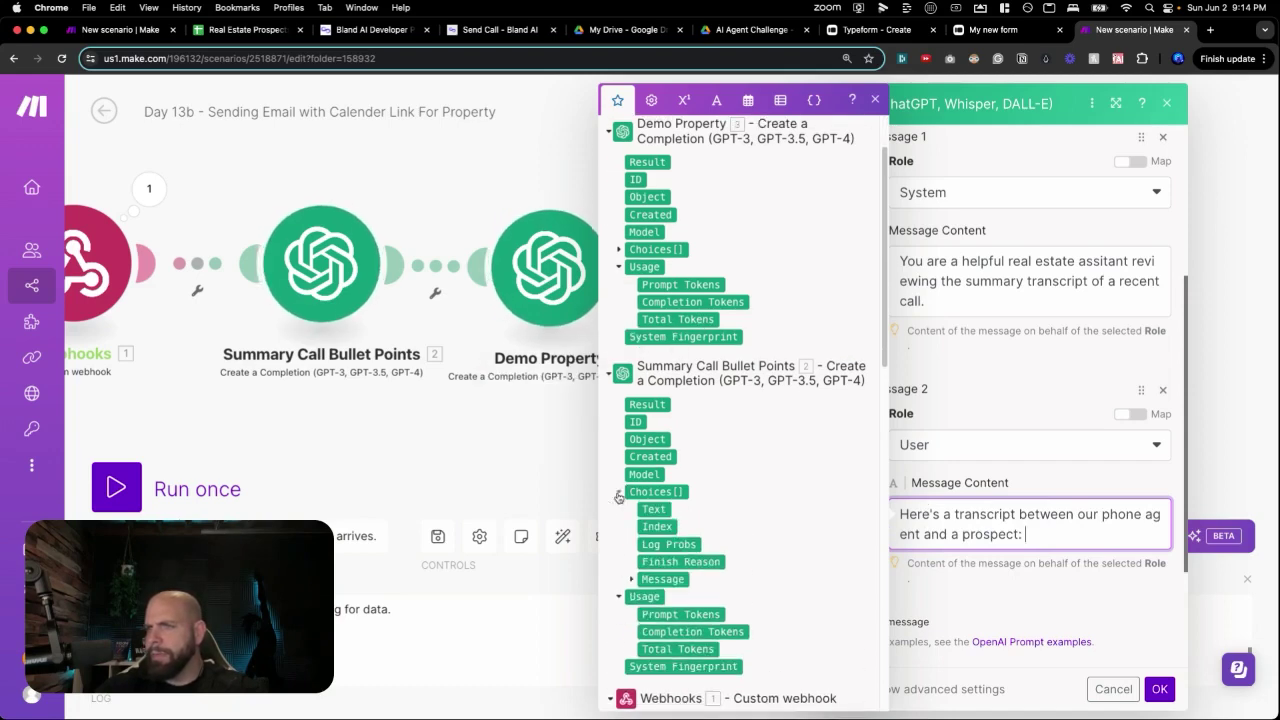
left_click(632, 580)
scroll(634, 585, "down", 1)
left_click(668, 568)
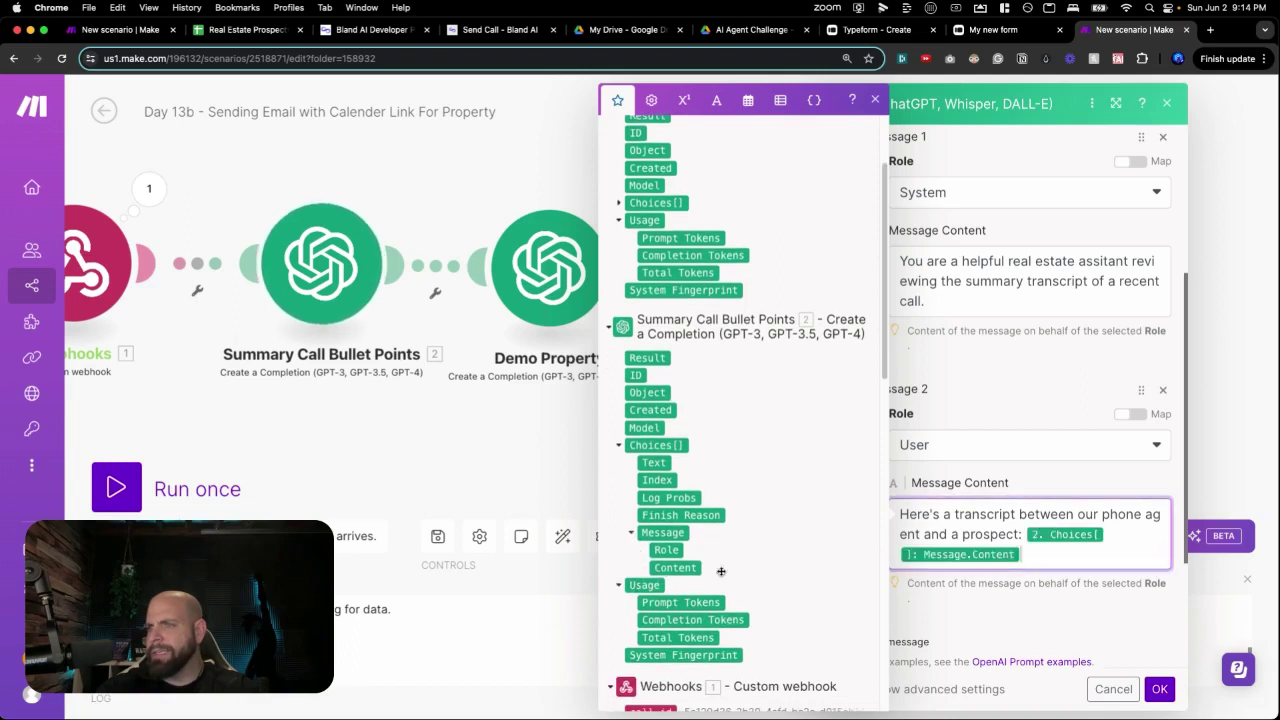
Add the instruction to extract why the prospect is interested in the property.
key("Return")
key("Return")
type("Given ")
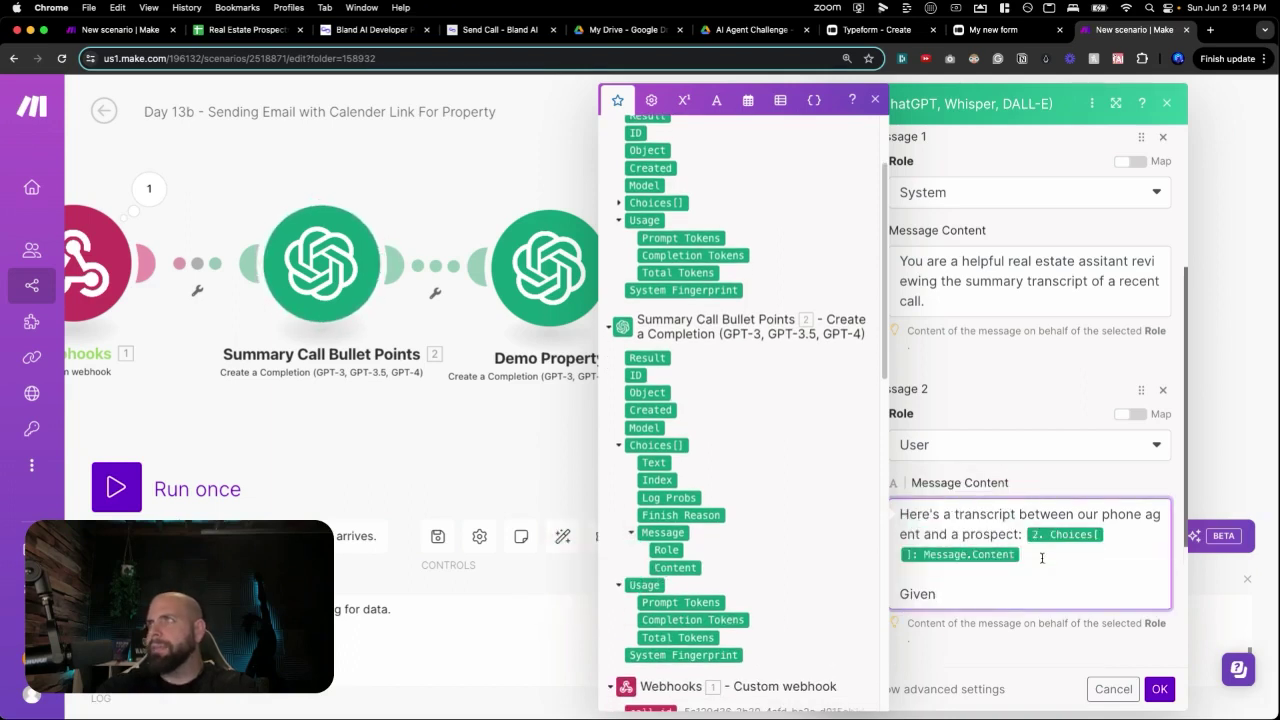
type("the transcr")
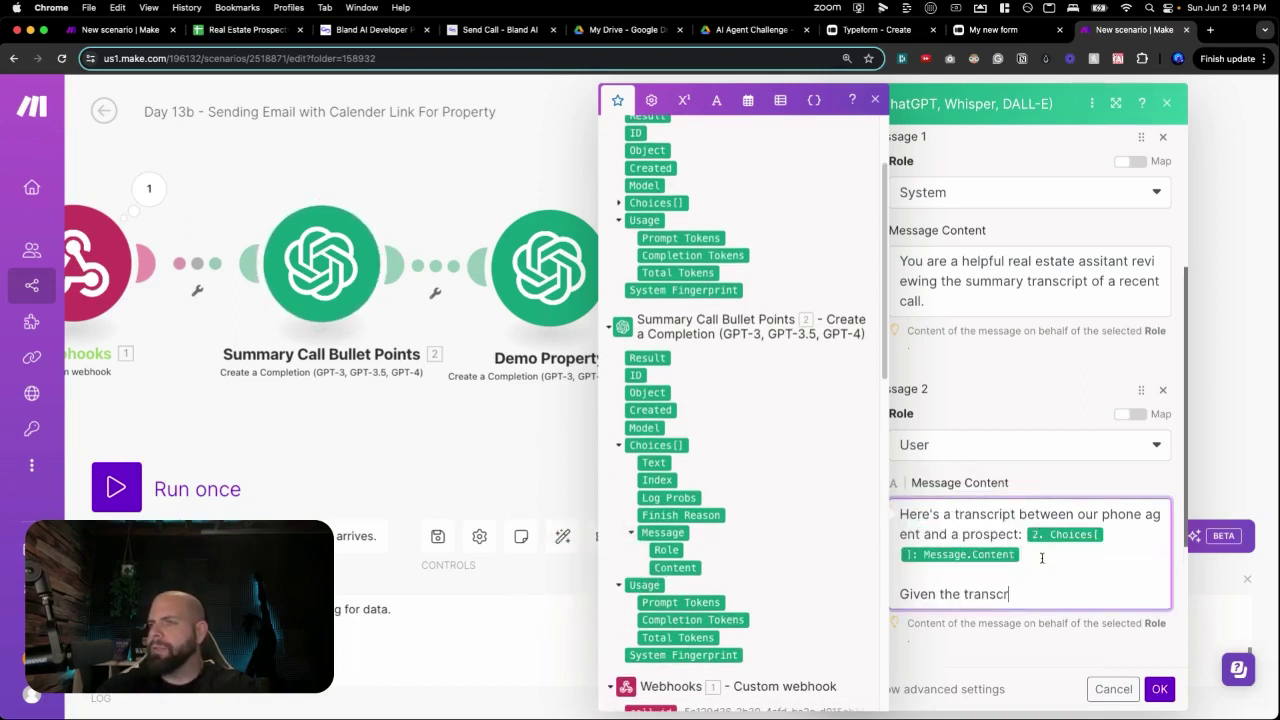
type("ipt extract the in")
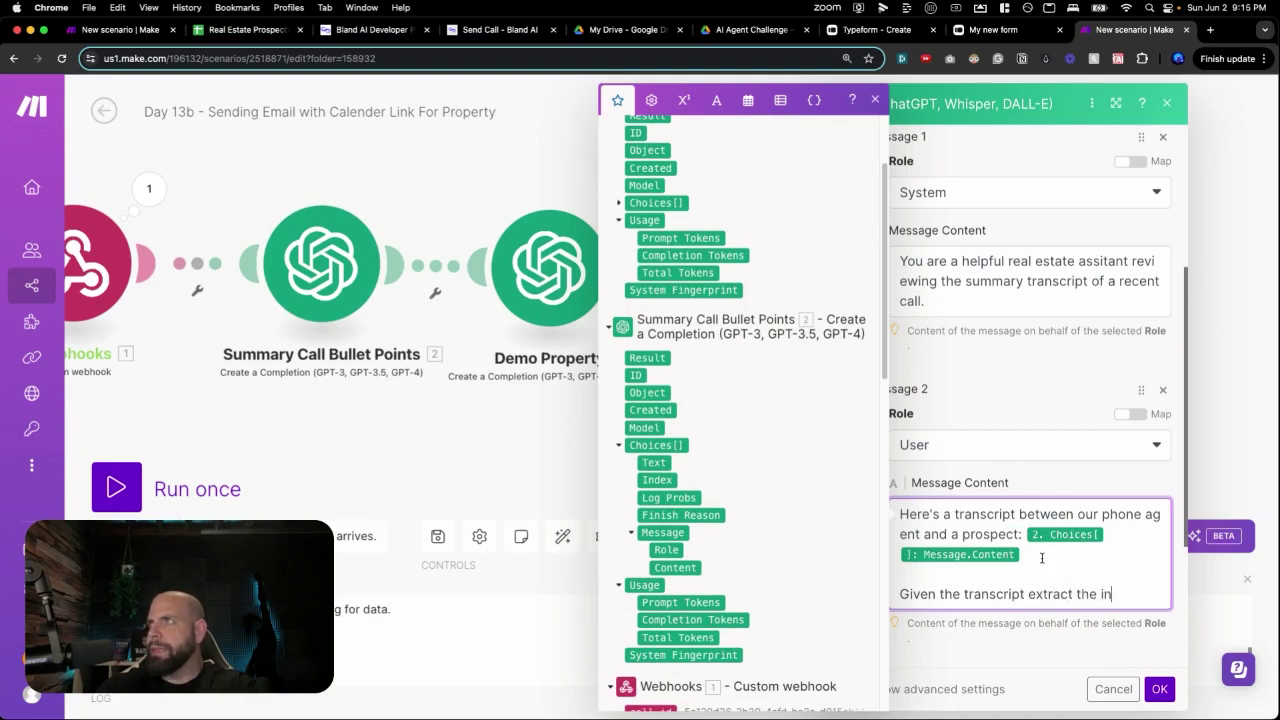
type("formation about ")
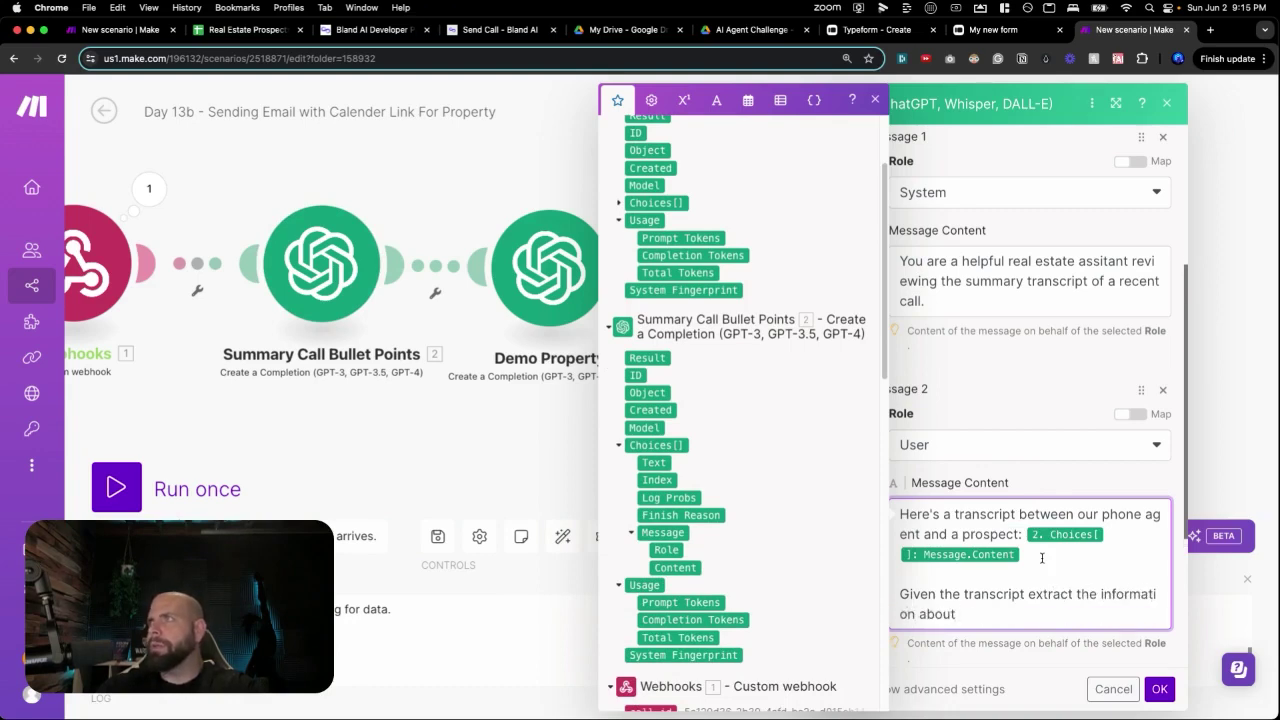
type("the prosp")
key("BackSpace")
key("BackSpace")
key("BackSpace")
key("BackSpace")
key("BackSpace")
key("BackSpace")
key("BackSpace")
key("BackSpace")
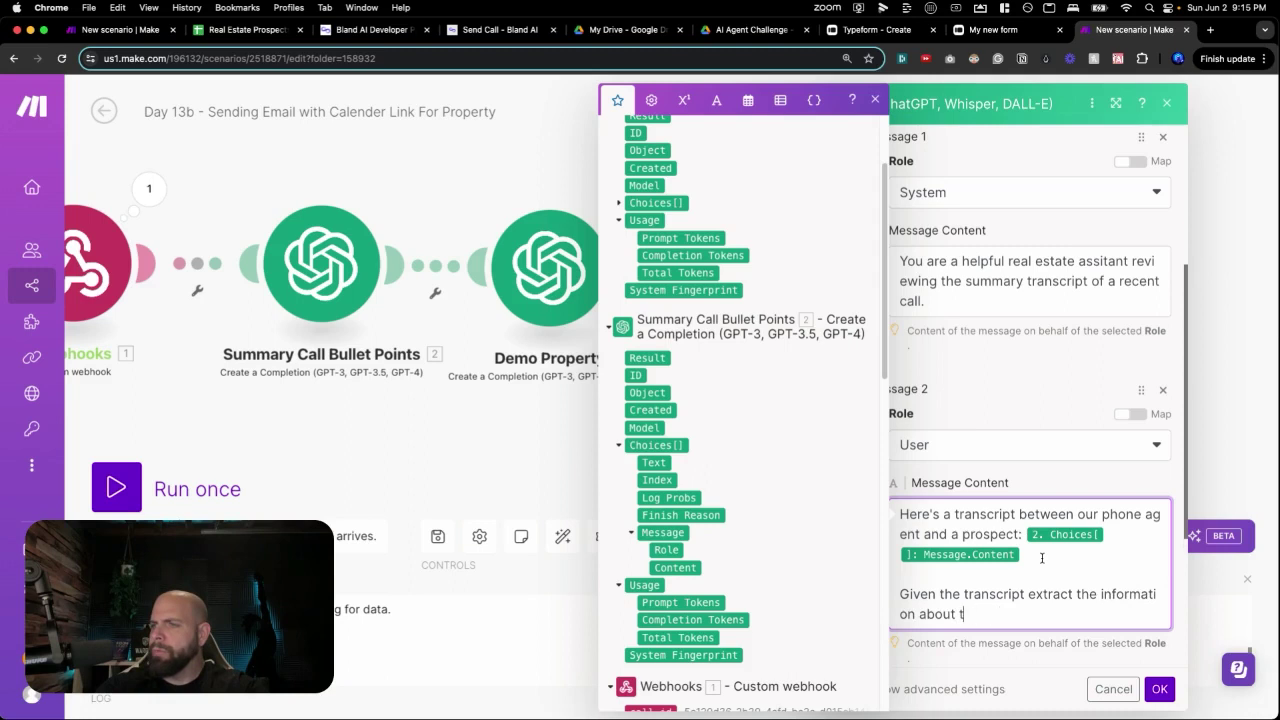
type("why the p")
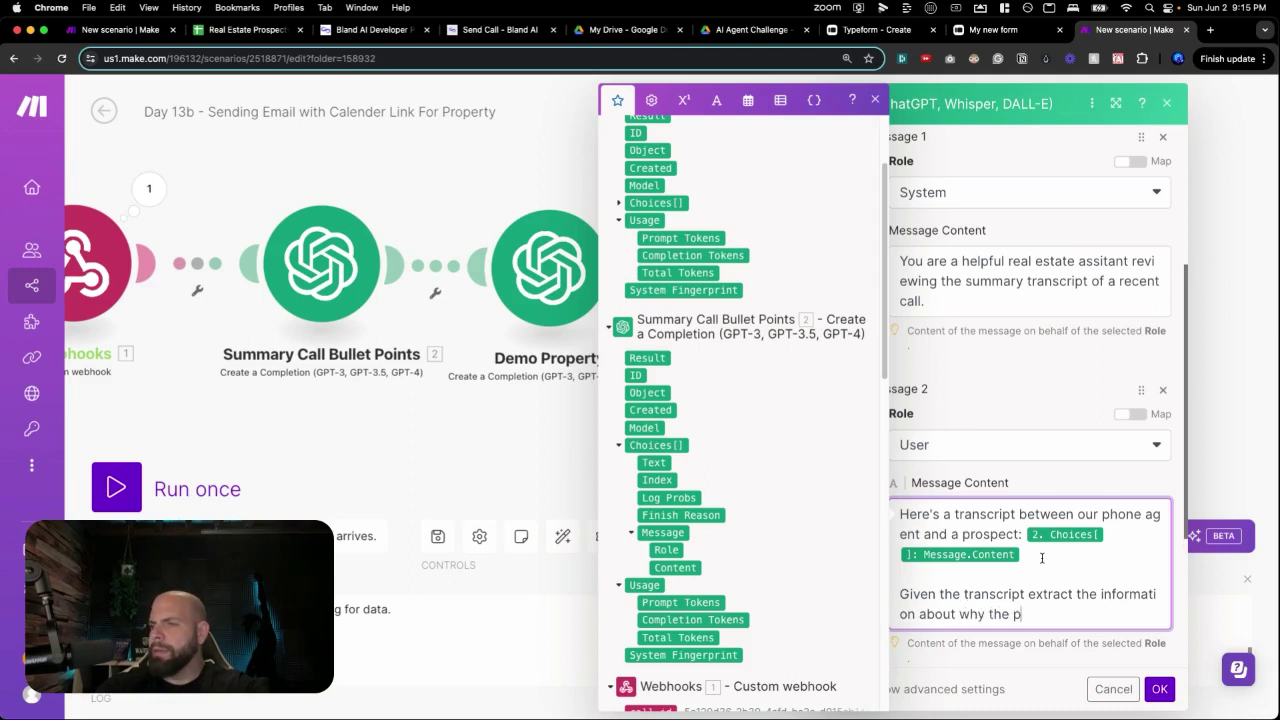
type("rospect is in")
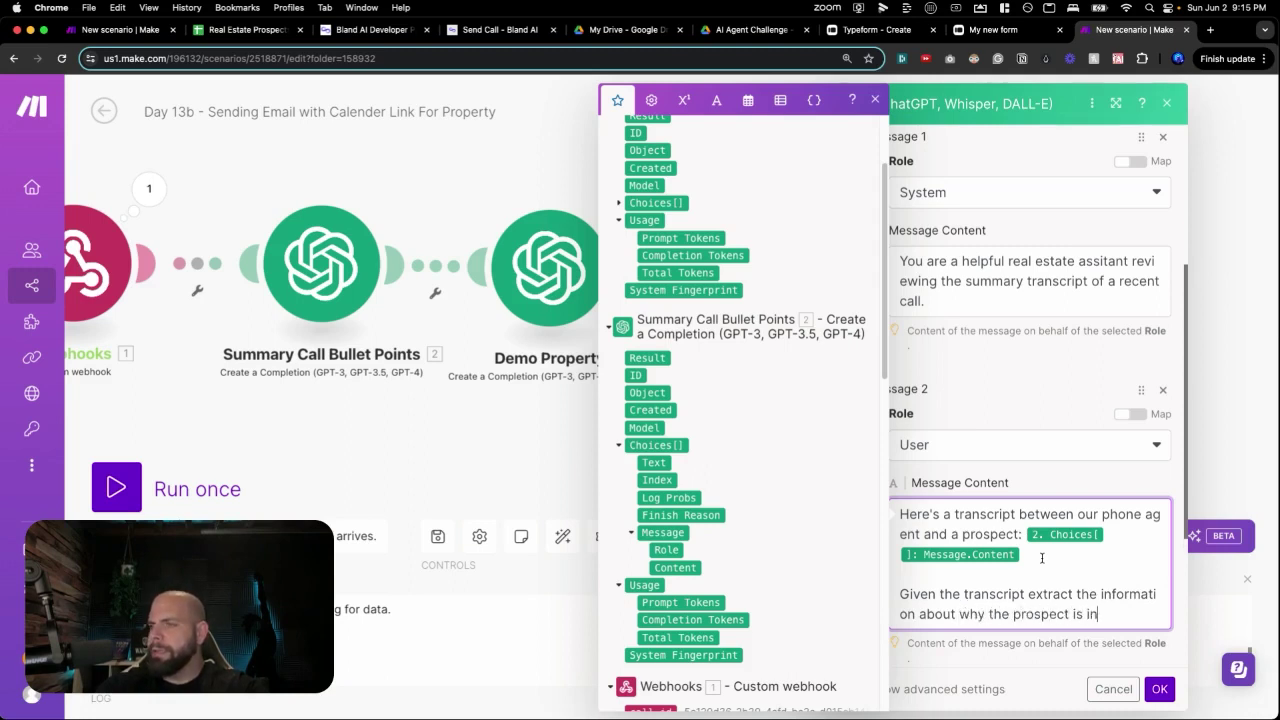
type("terested in the property.")
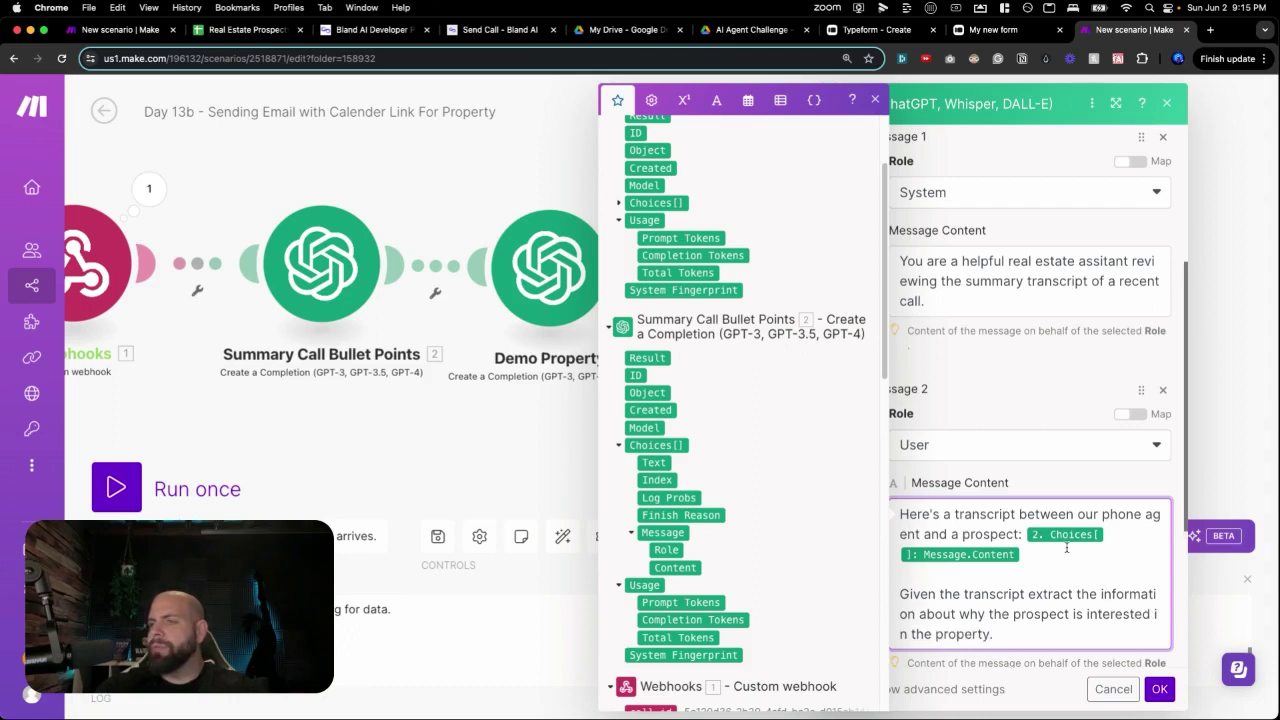
scroll(1069, 573, "down", 2)
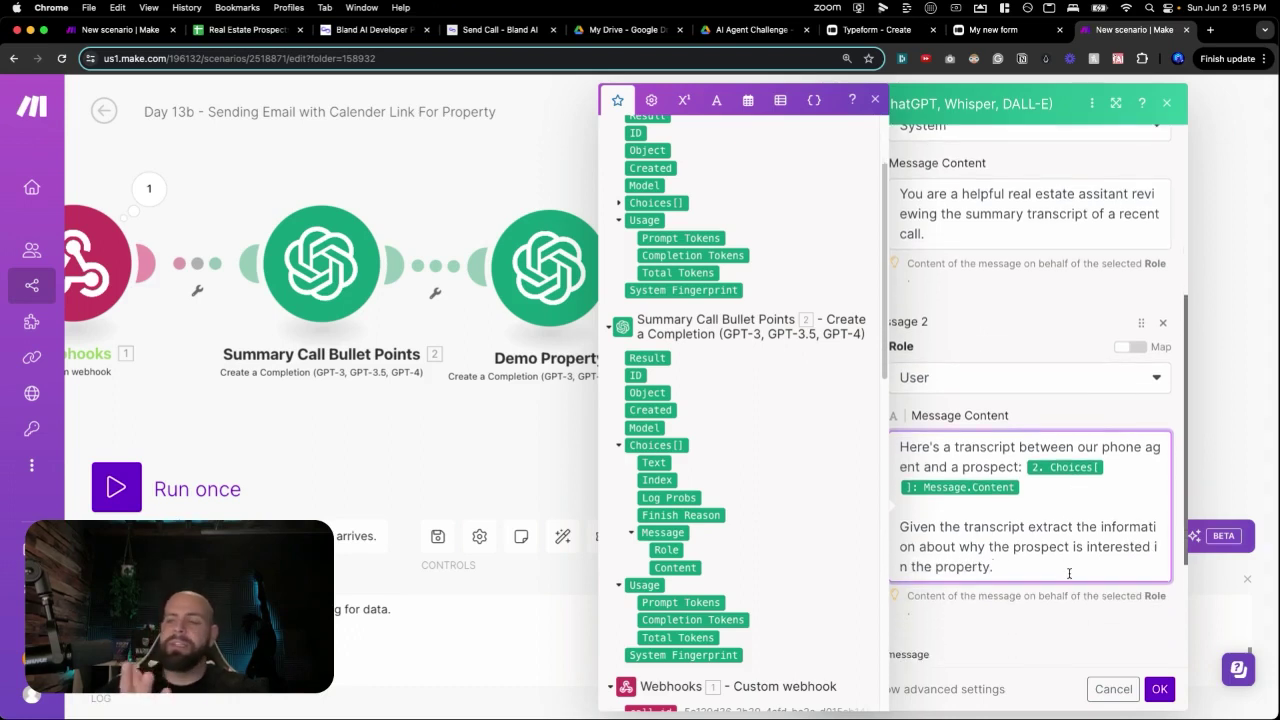
scroll(1069, 575, "down", 3)
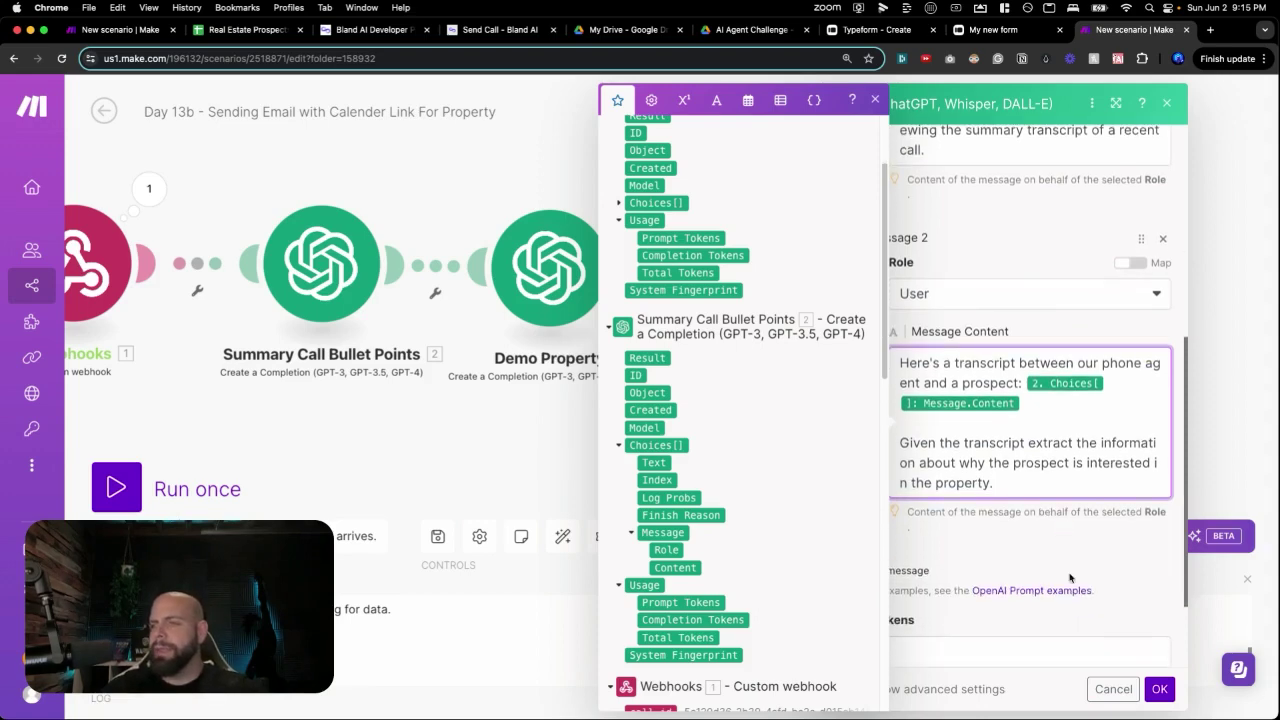
scroll(1056, 560, "down", 1)
left_click(1056, 560)
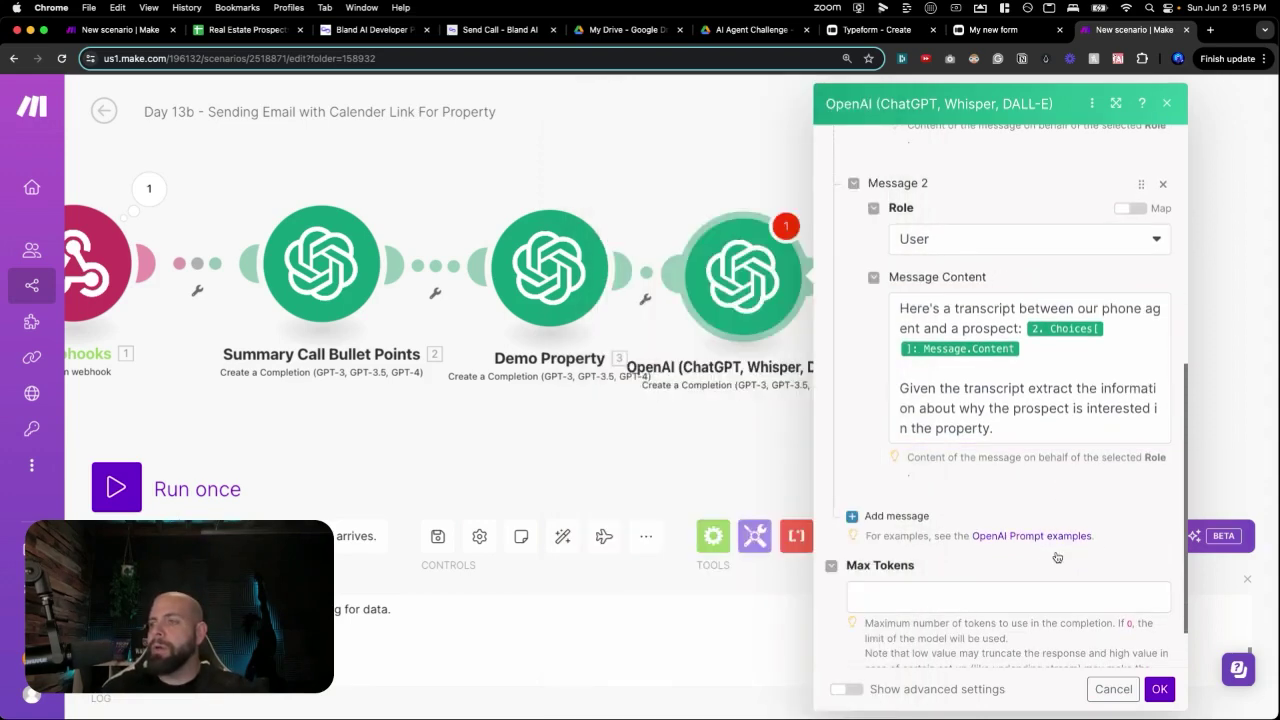
Set Max Tokens to 500 and save the OpenAI module.
scroll(1028, 567, "down", 1)
left_click(1027, 565)
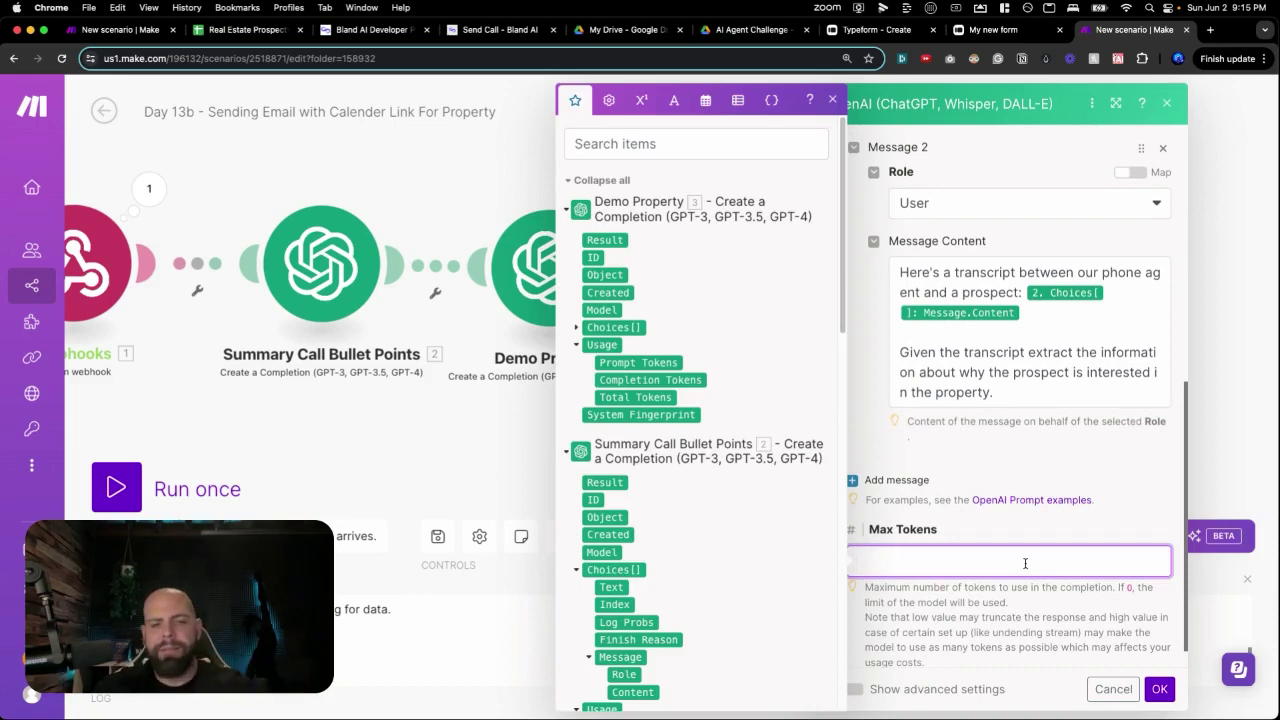
type("500")
scroll(1051, 557, "down", 1)
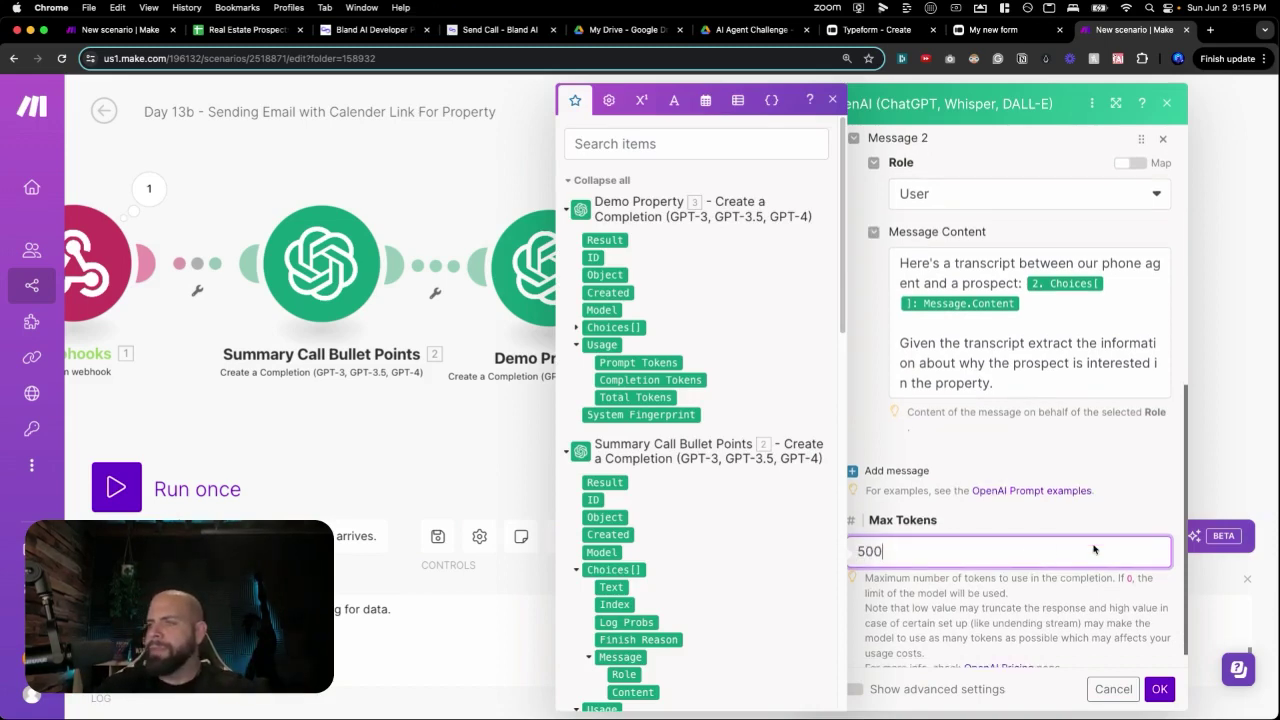
left_click(1159, 689)
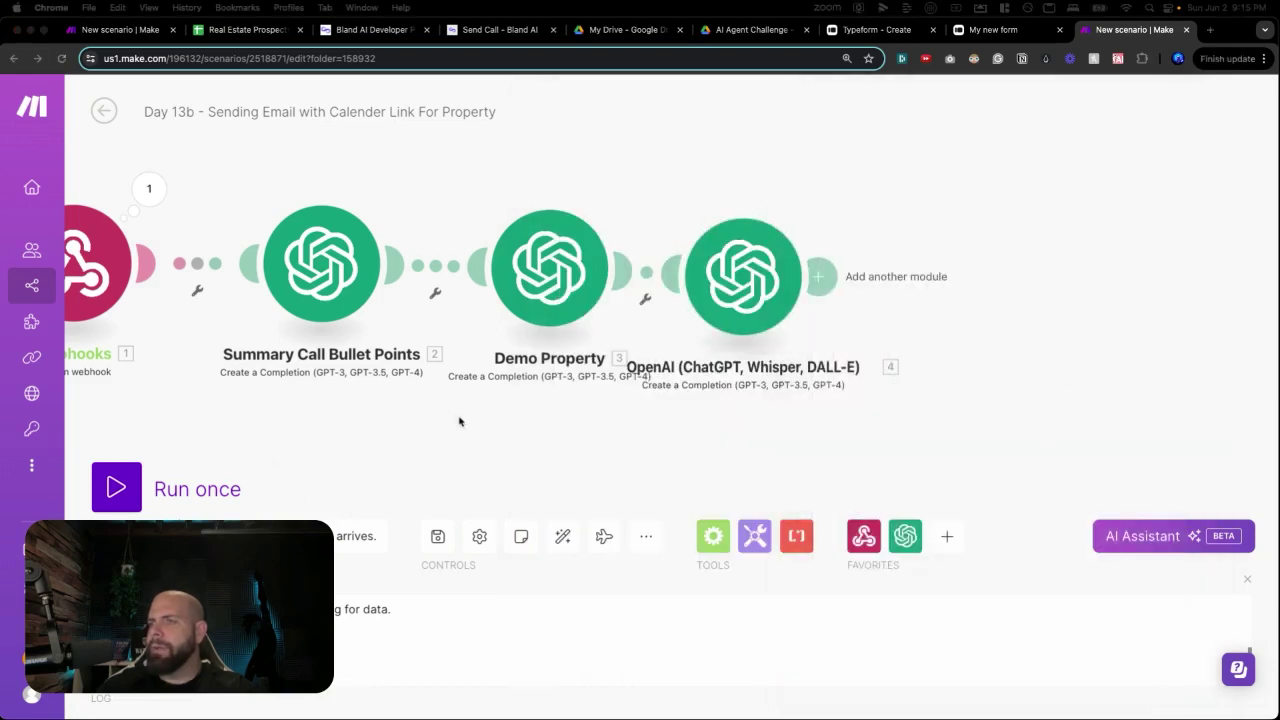
Rename module 4 to 'Reason For Interest'.
scroll(629, 450, "down", 2)
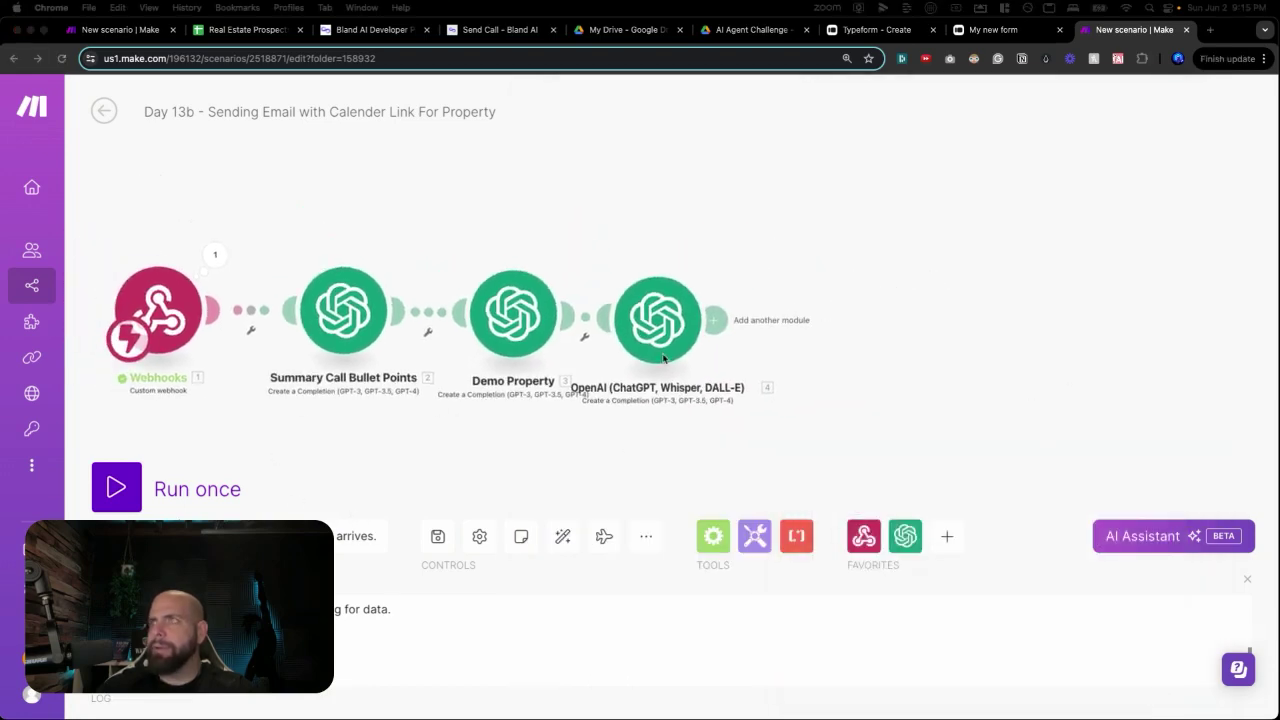
right_click(662, 358)
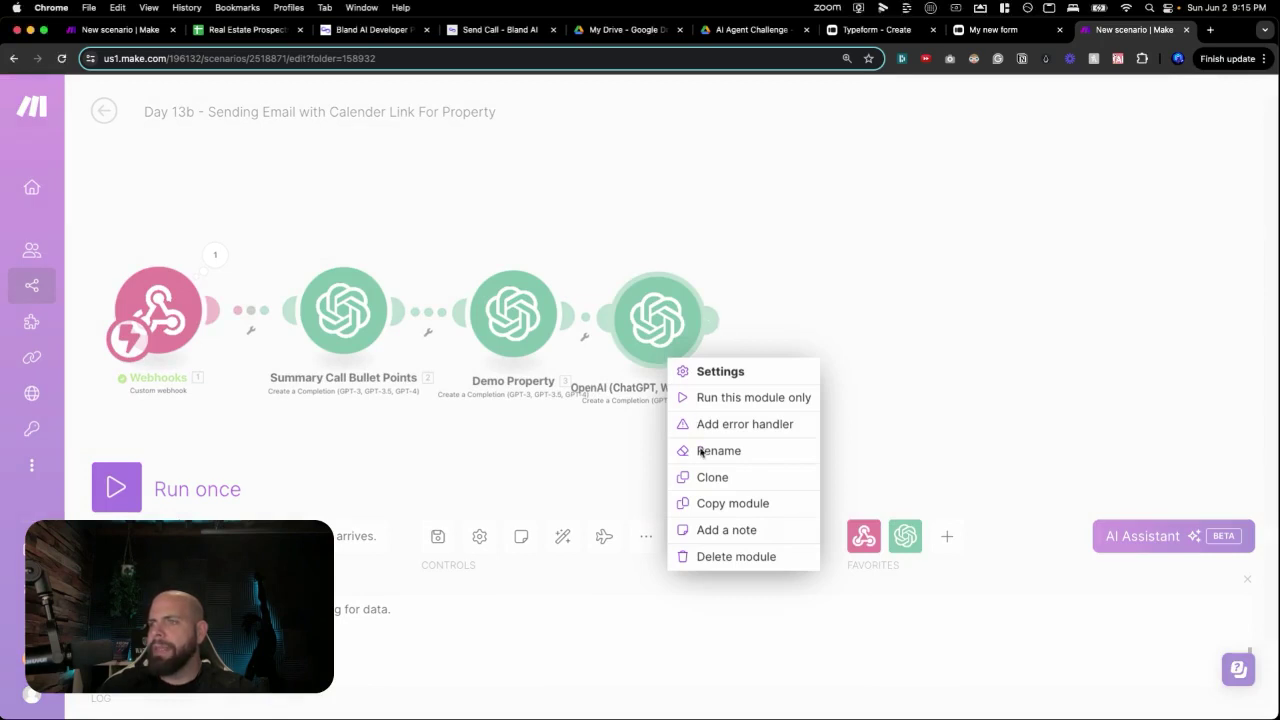
left_click(701, 451)
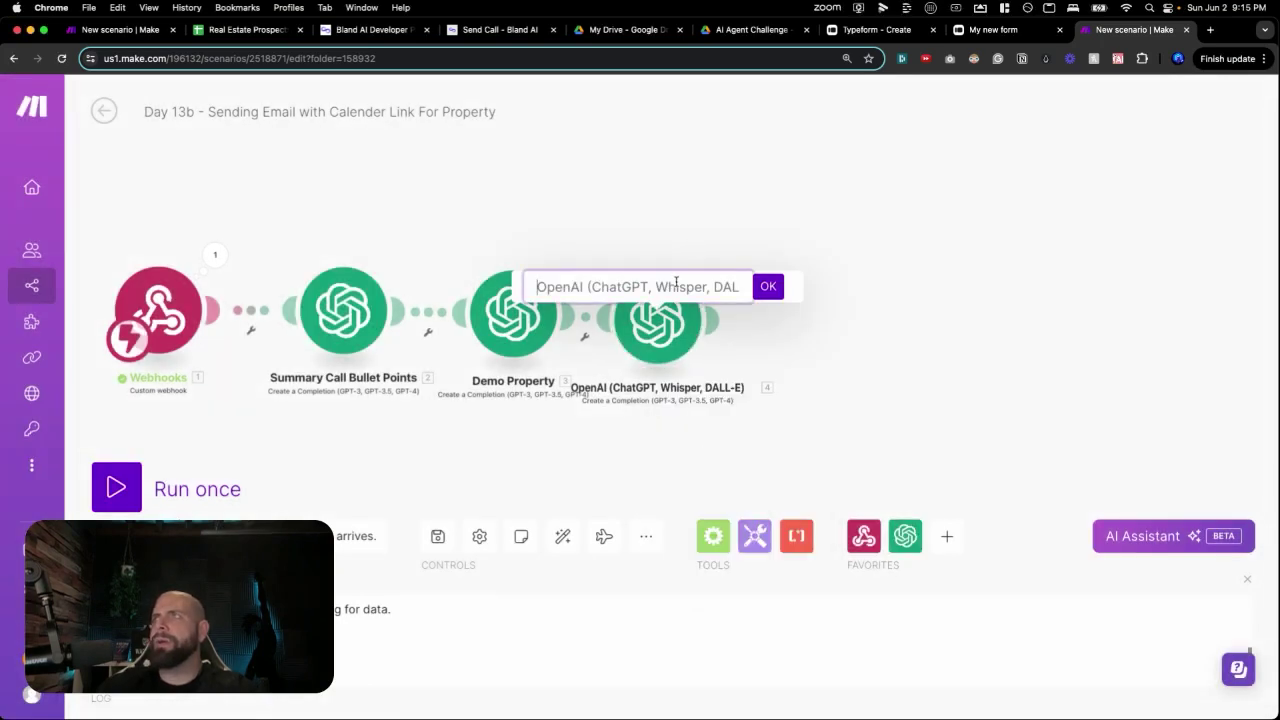
type("Reas")
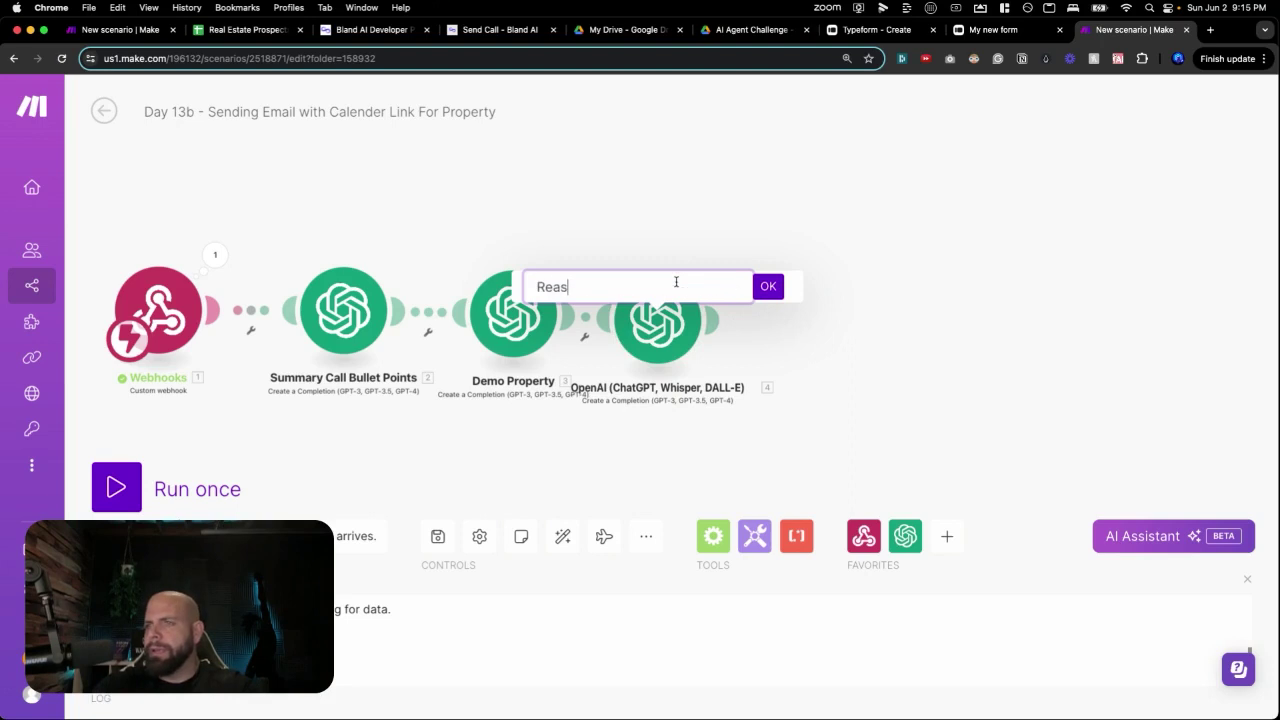
type("on For Interest")
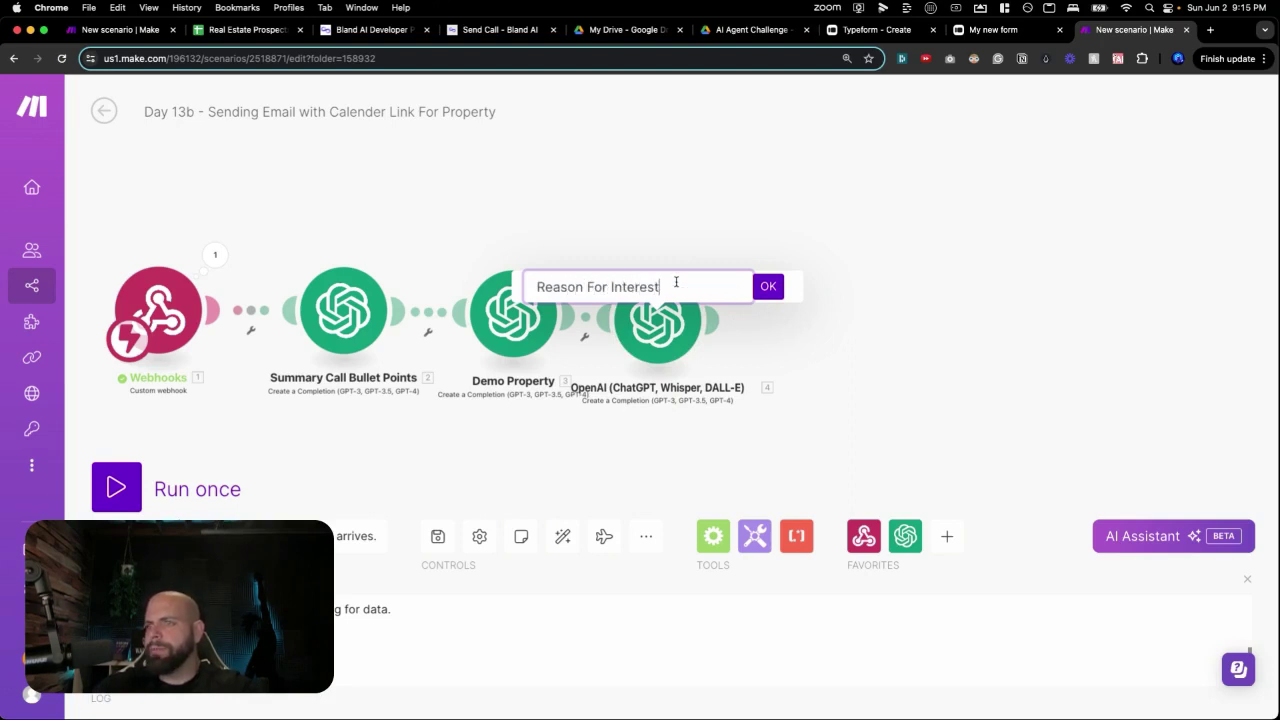
key("Return")
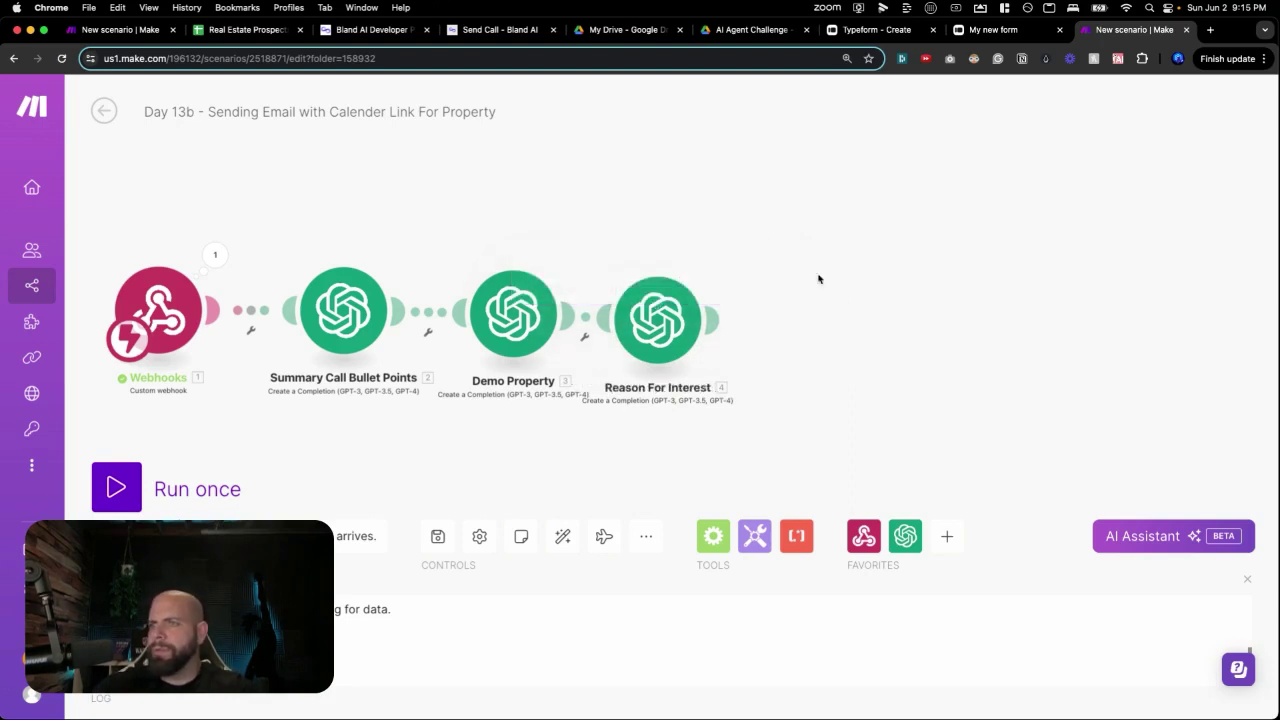
Add a Google Sheets Update a Row module after Reason For Interest.
left_click(846, 305)
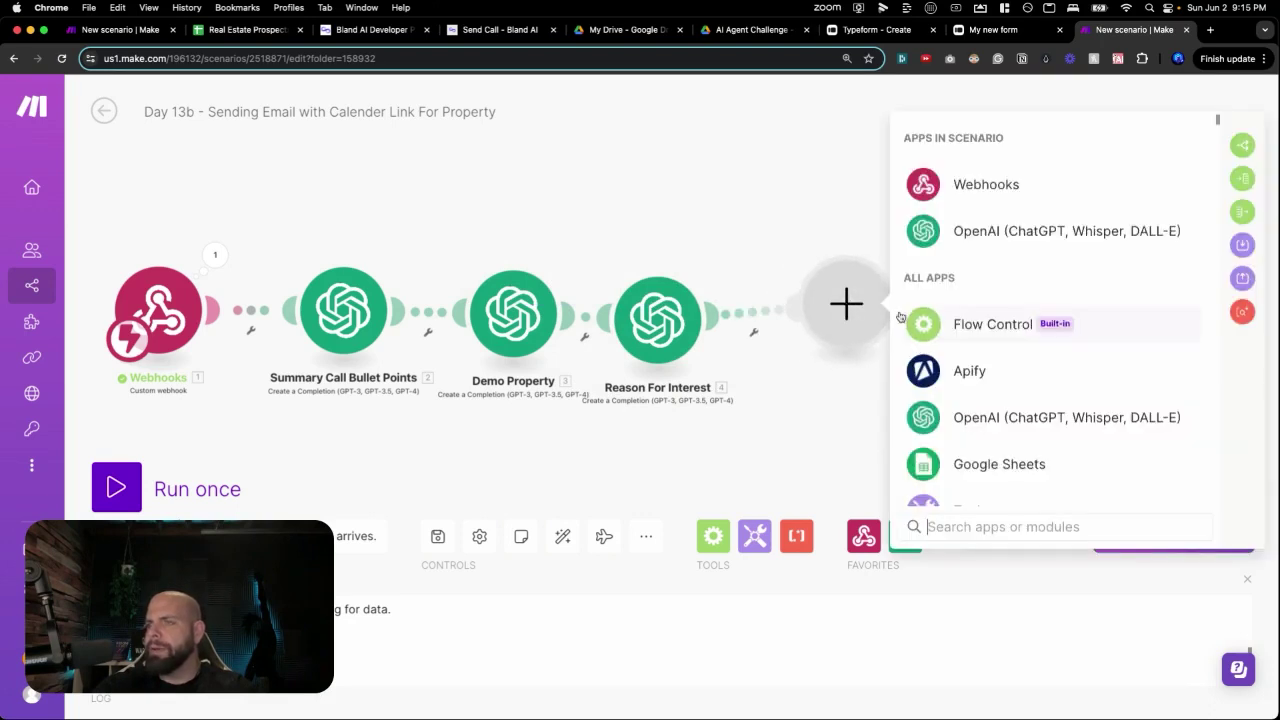
left_click(964, 465)
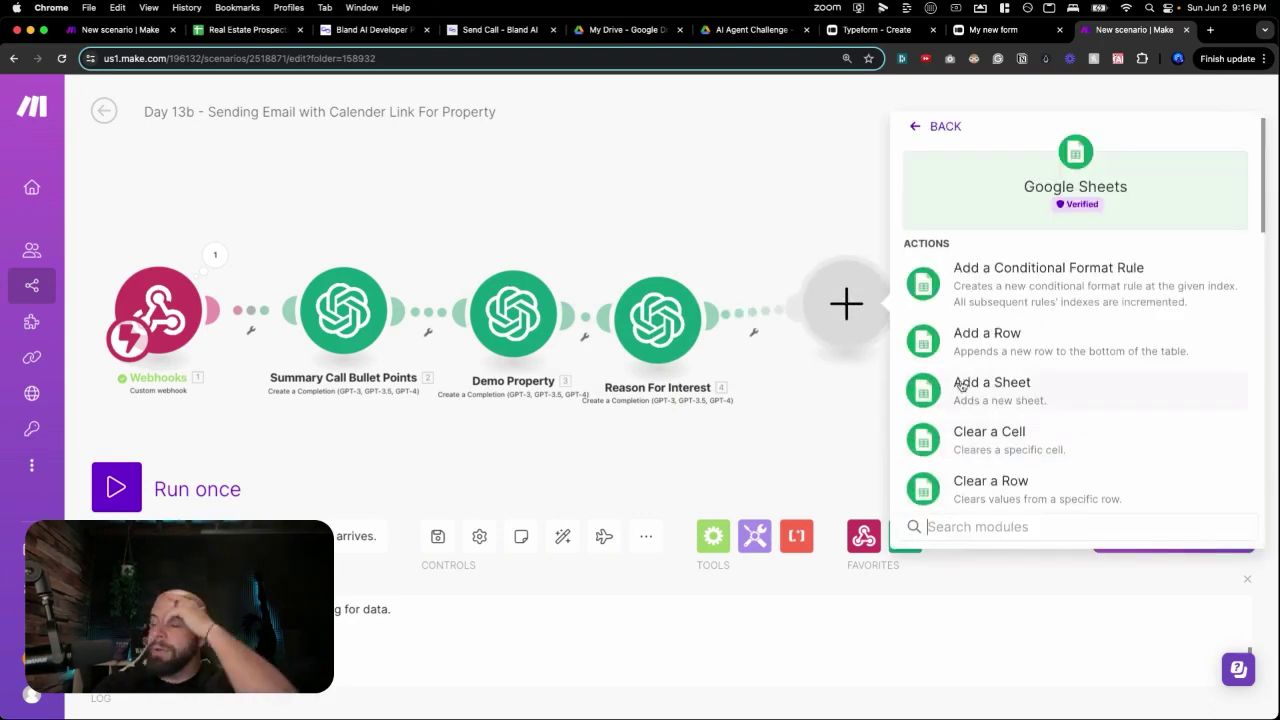
scroll(960, 385, "down", 10)
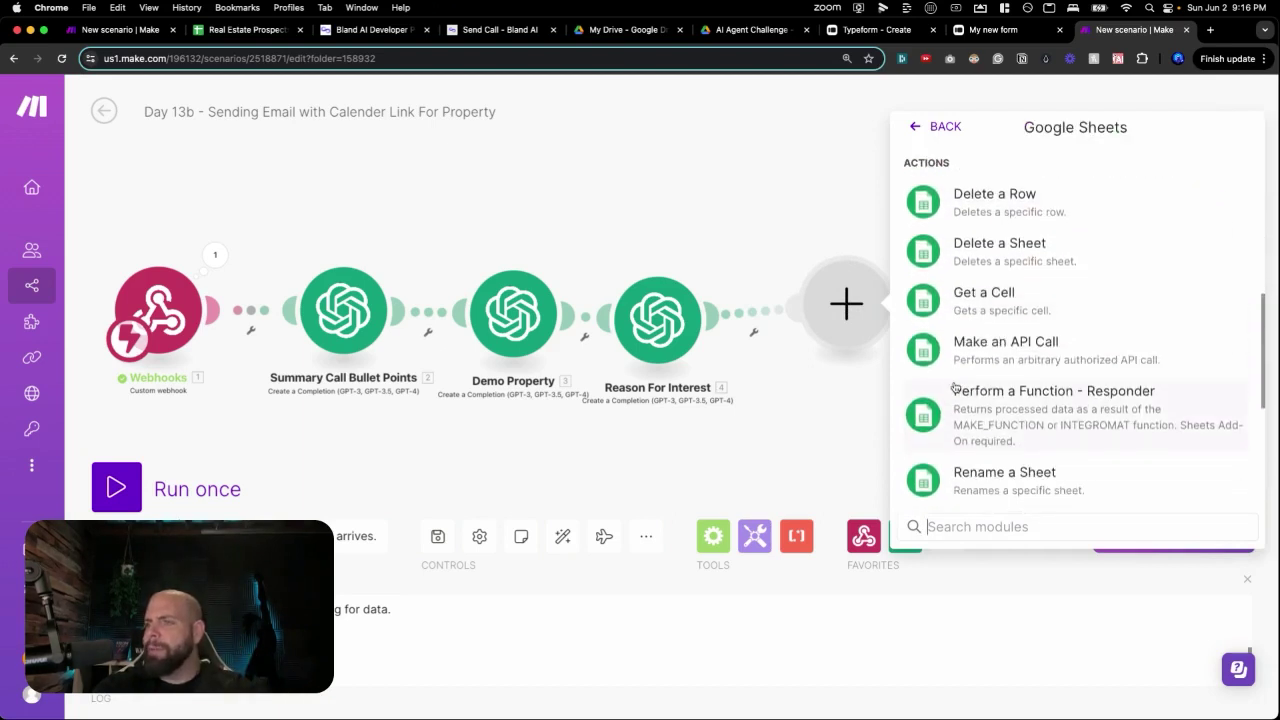
scroll(955, 387, "down", 1)
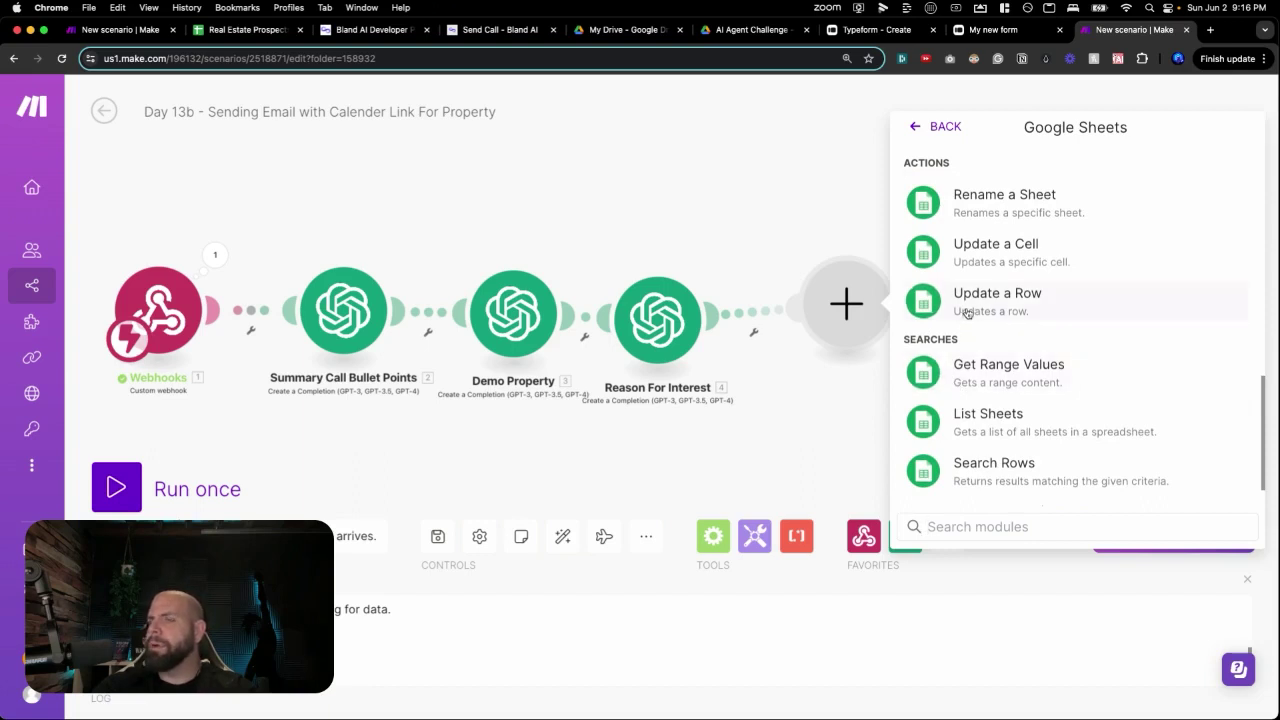
left_click(967, 300)
left_click(1012, 424)
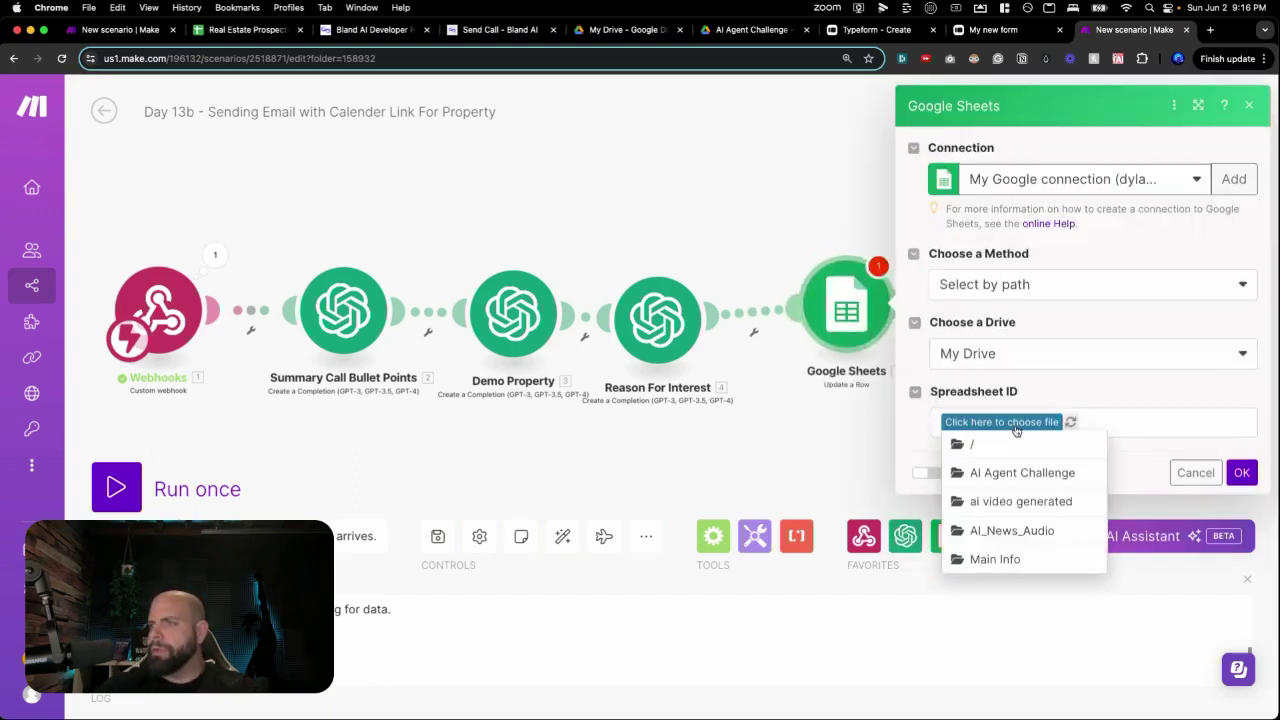
Target Sheet1 of the Real Estate Prospects spreadsheet in the Day 13 - Bland AI Real Estate Caller folder.
left_click(1015, 472)
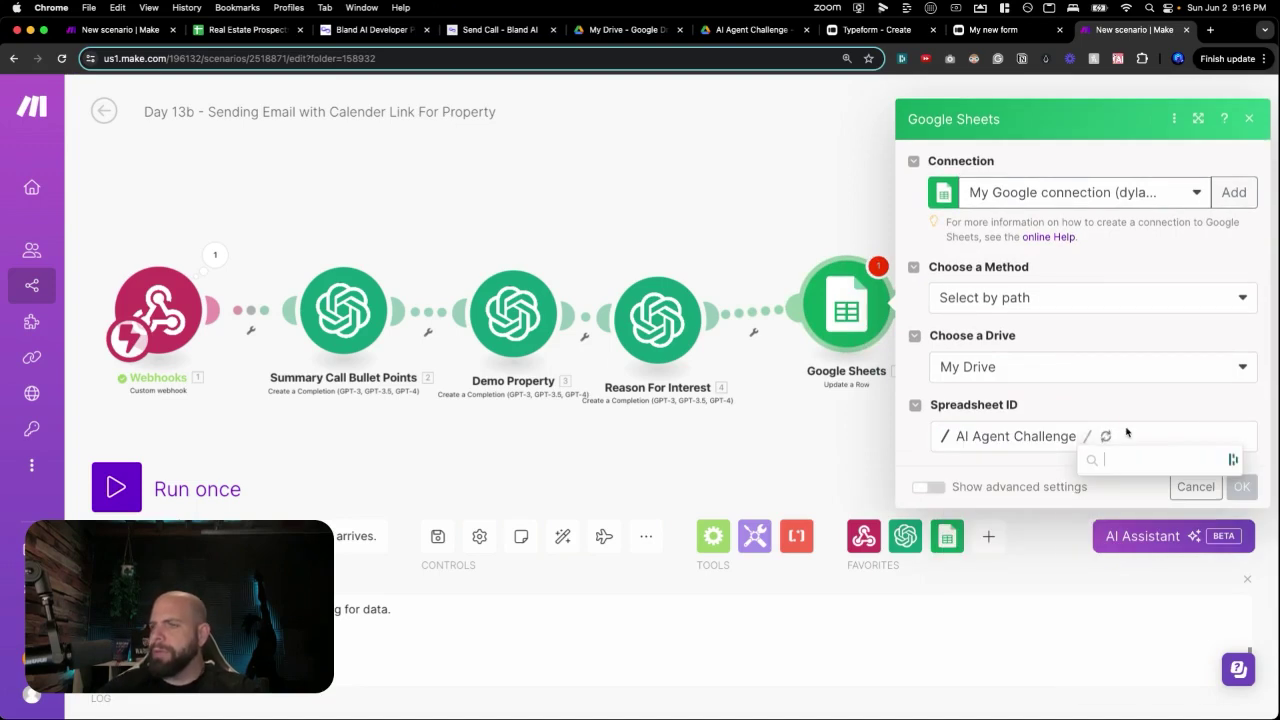
left_click(1118, 546)
left_click(1224, 474)
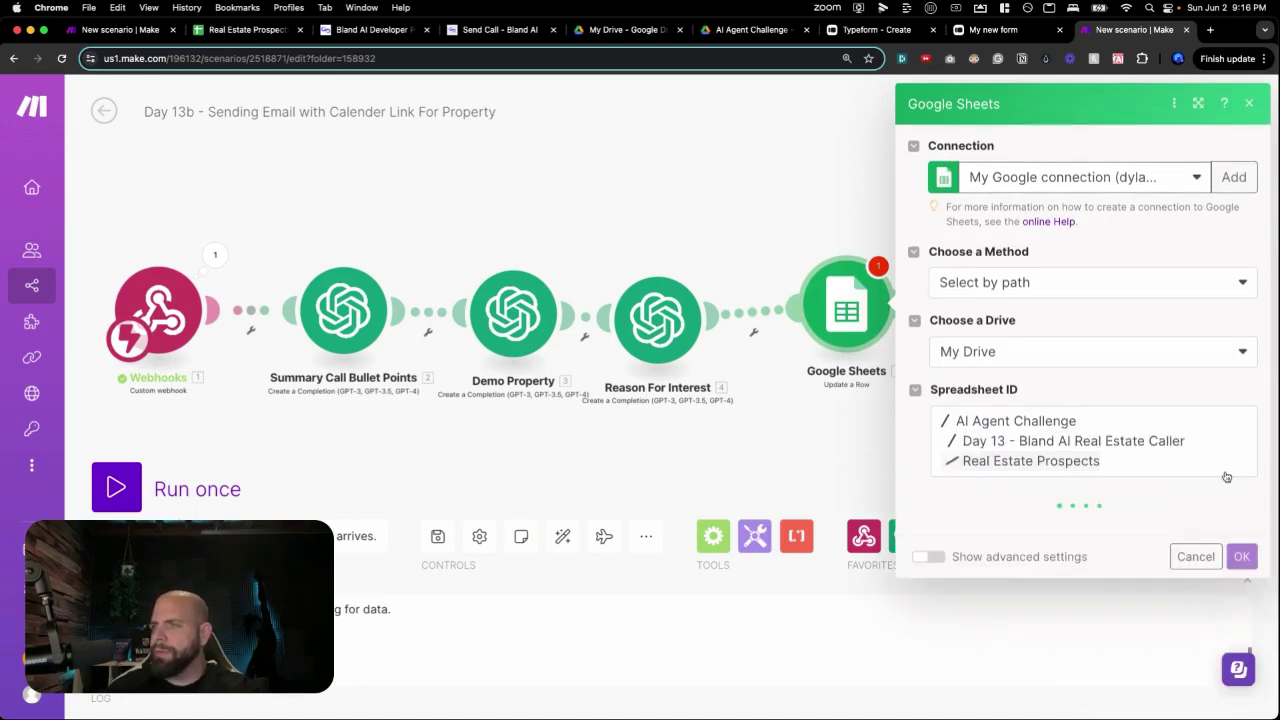
left_click(1045, 530)
left_click(1037, 537)
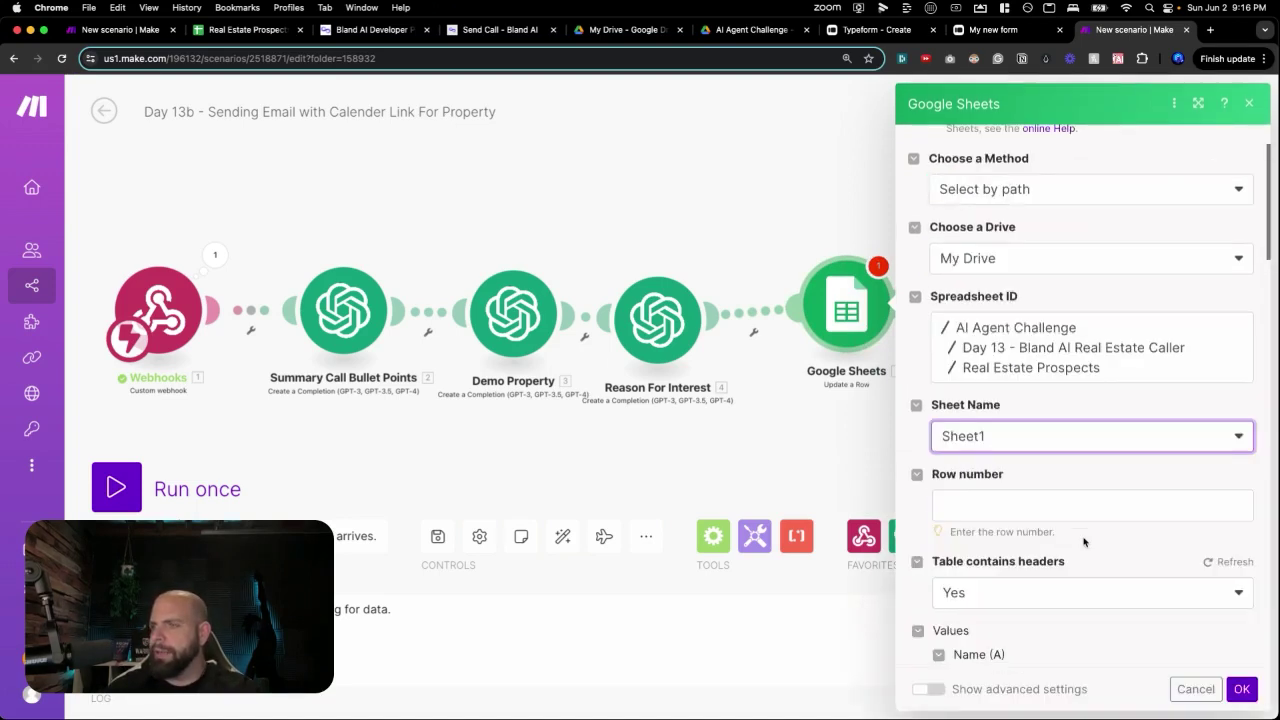
Map the webhook's metadata RowNumber into Row number.
left_click(1053, 513)
scroll(773, 493, "down", 10)
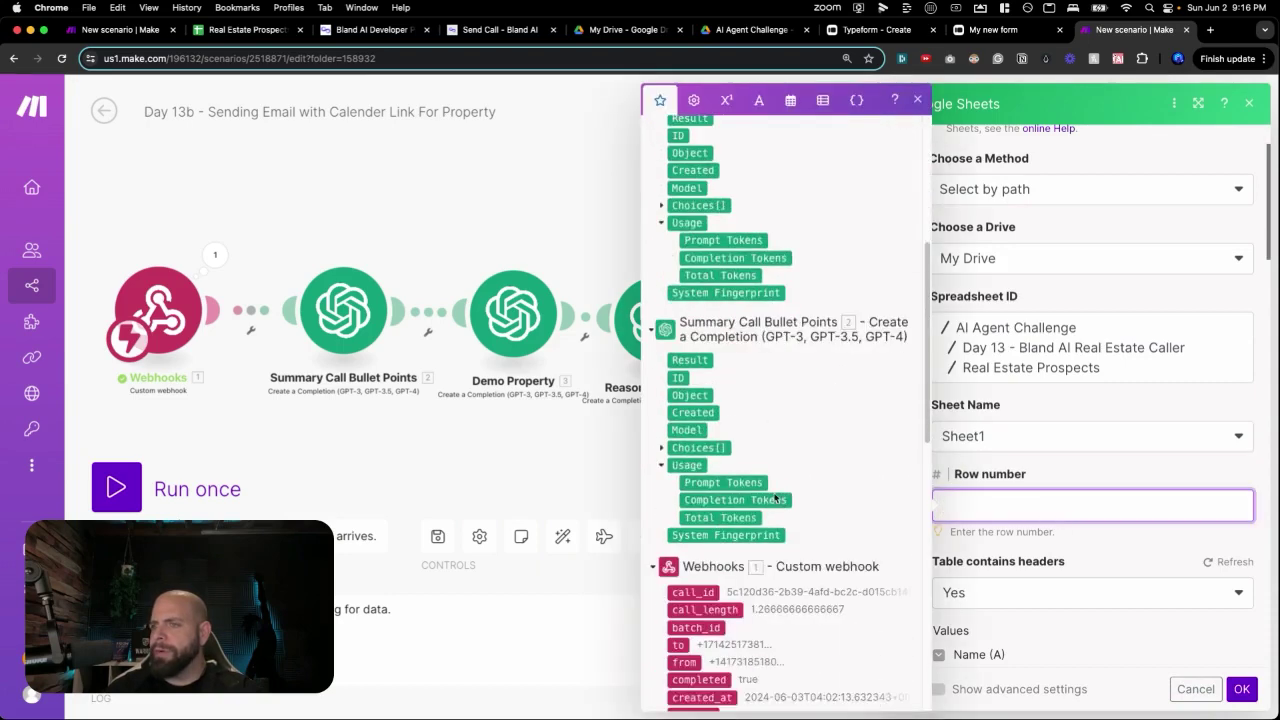
scroll(773, 493, "down", 8)
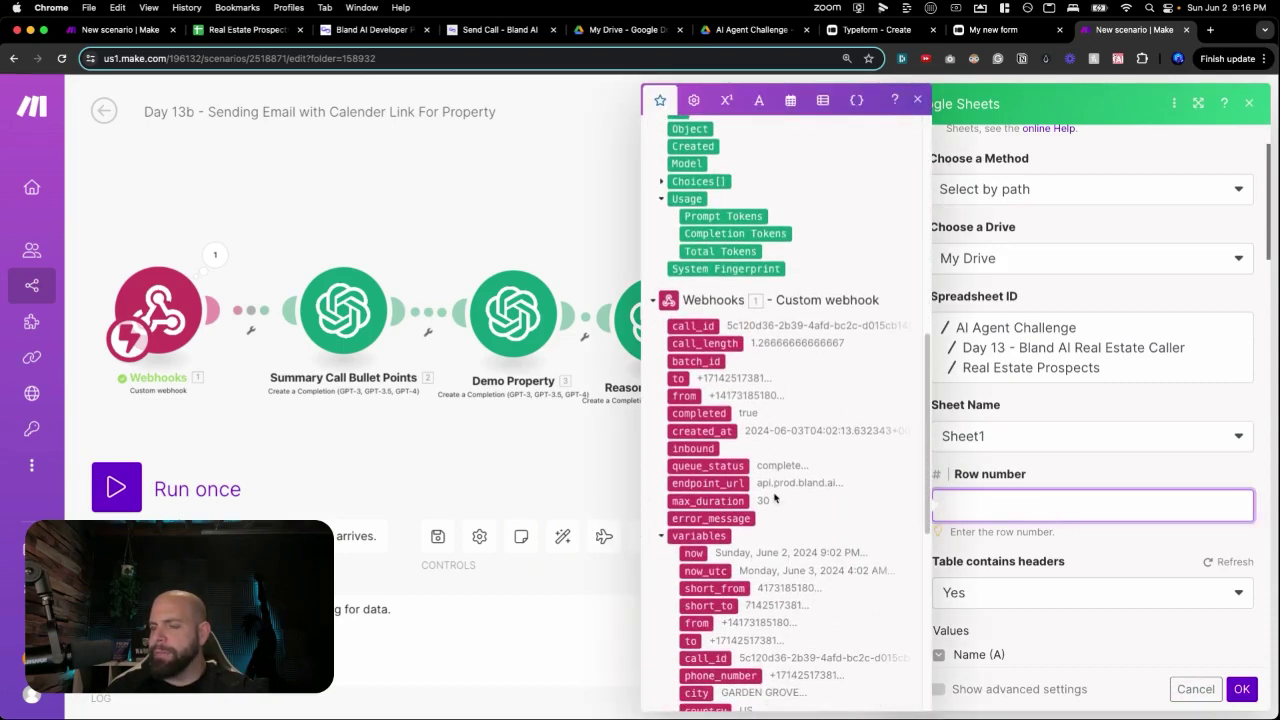
scroll(709, 507, "down", 3)
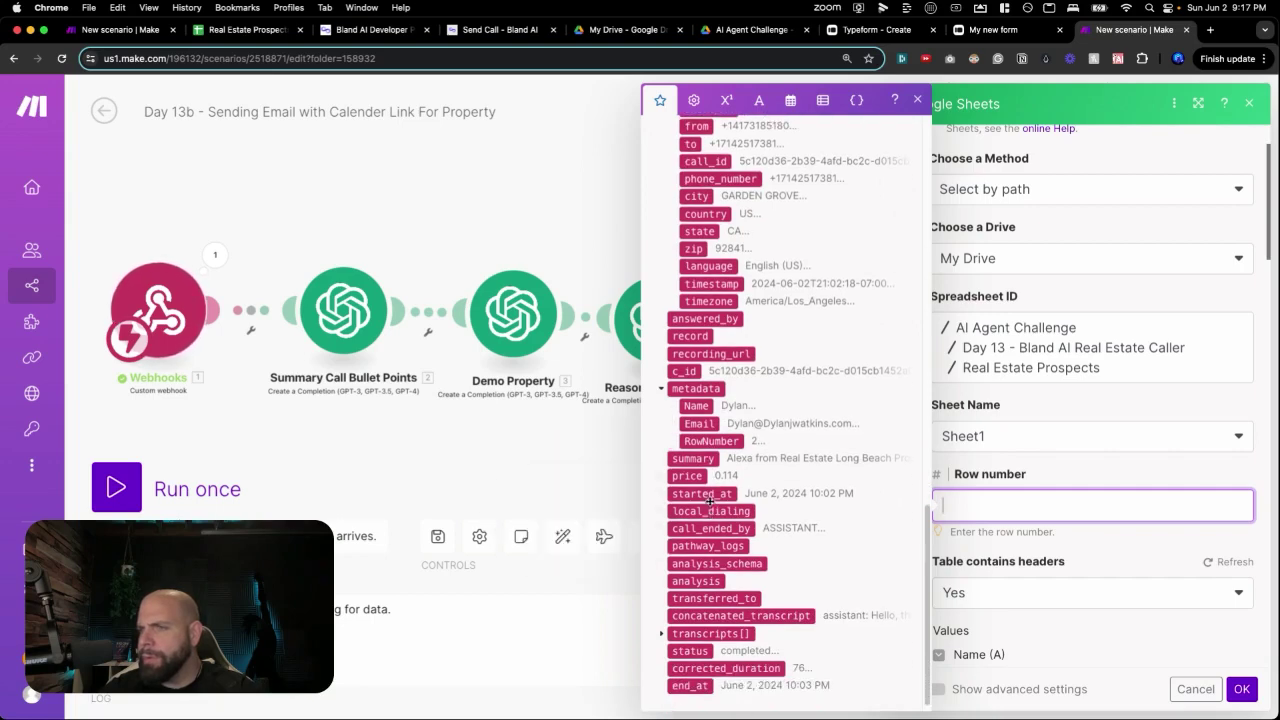
left_click(712, 441)
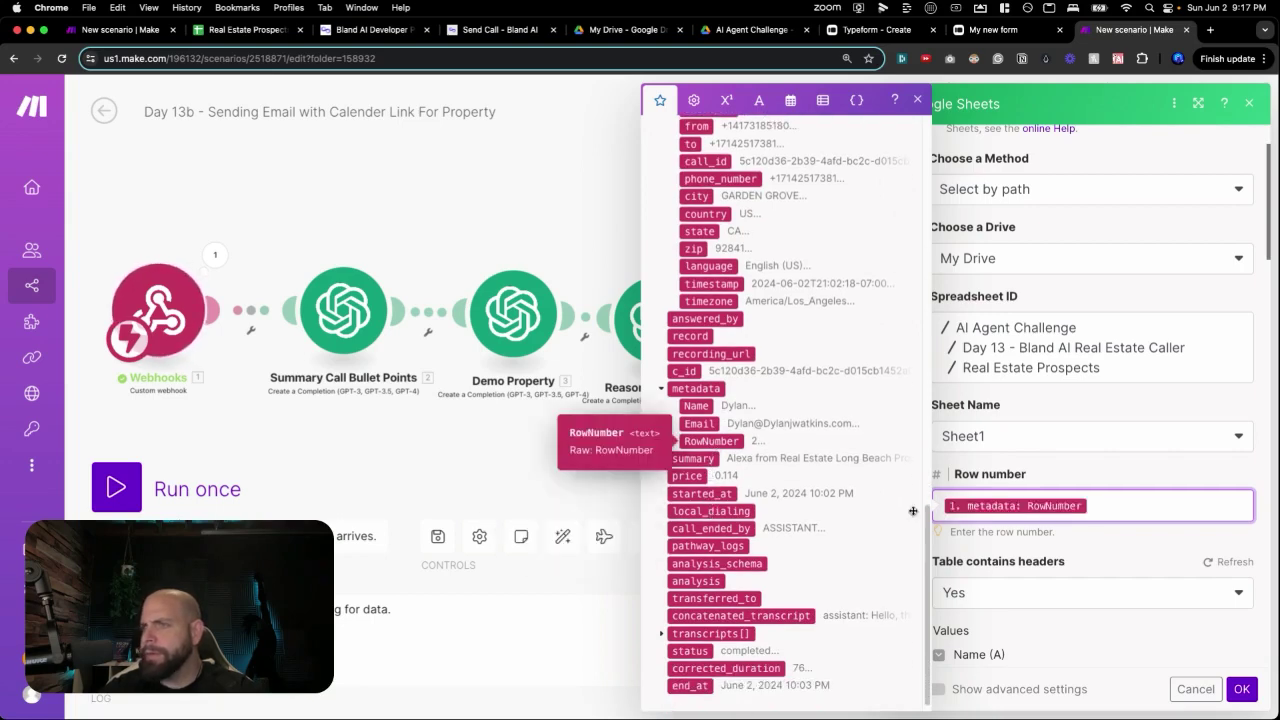
scroll(1030, 470, "down", 2)
left_click(1052, 527)
scroll(1052, 527, "down", 5)
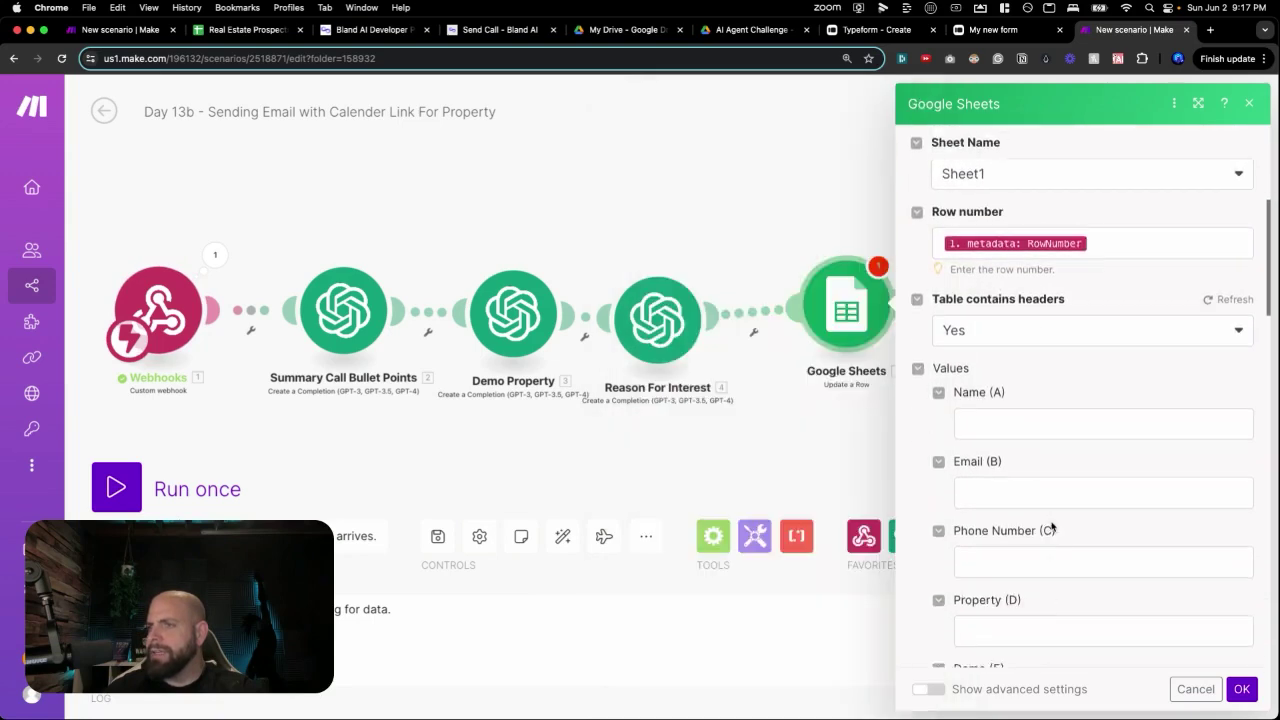
Map completed, end_at and call_length into Call Completed, Time of Call and Call Duration.
scroll(1050, 623, "down", 5)
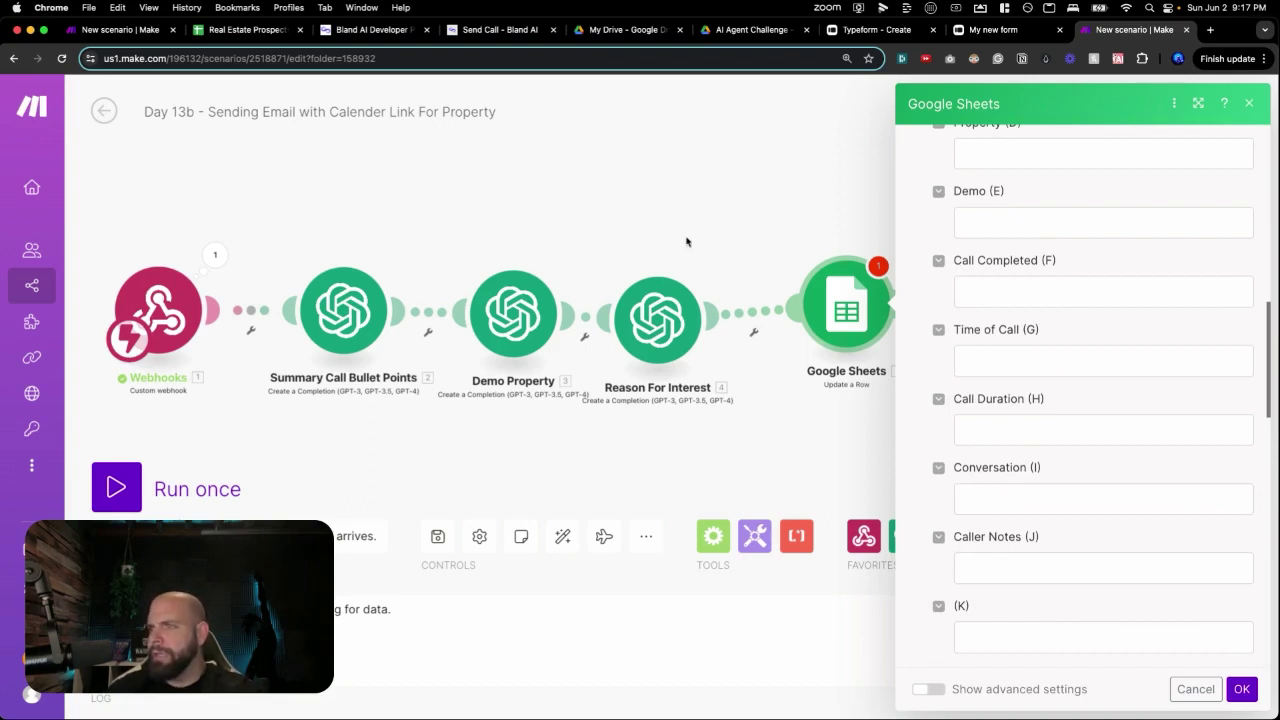
left_click(967, 288)
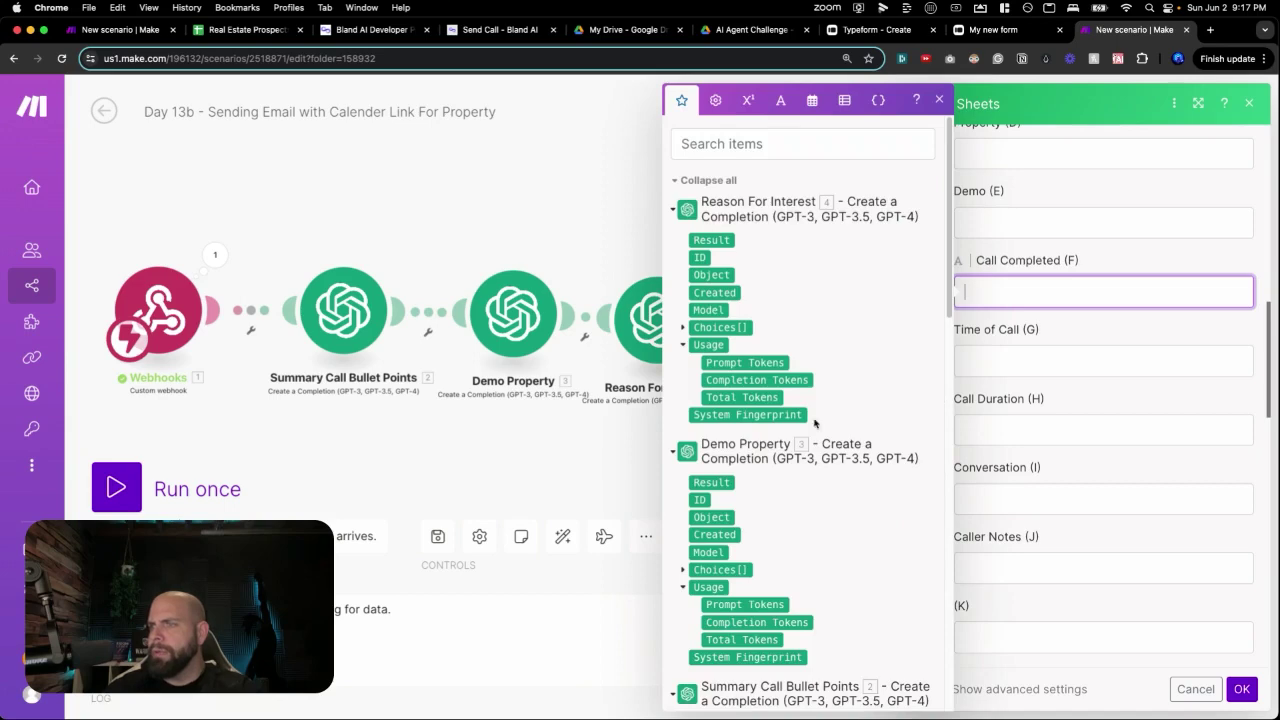
scroll(815, 424, "down", 15)
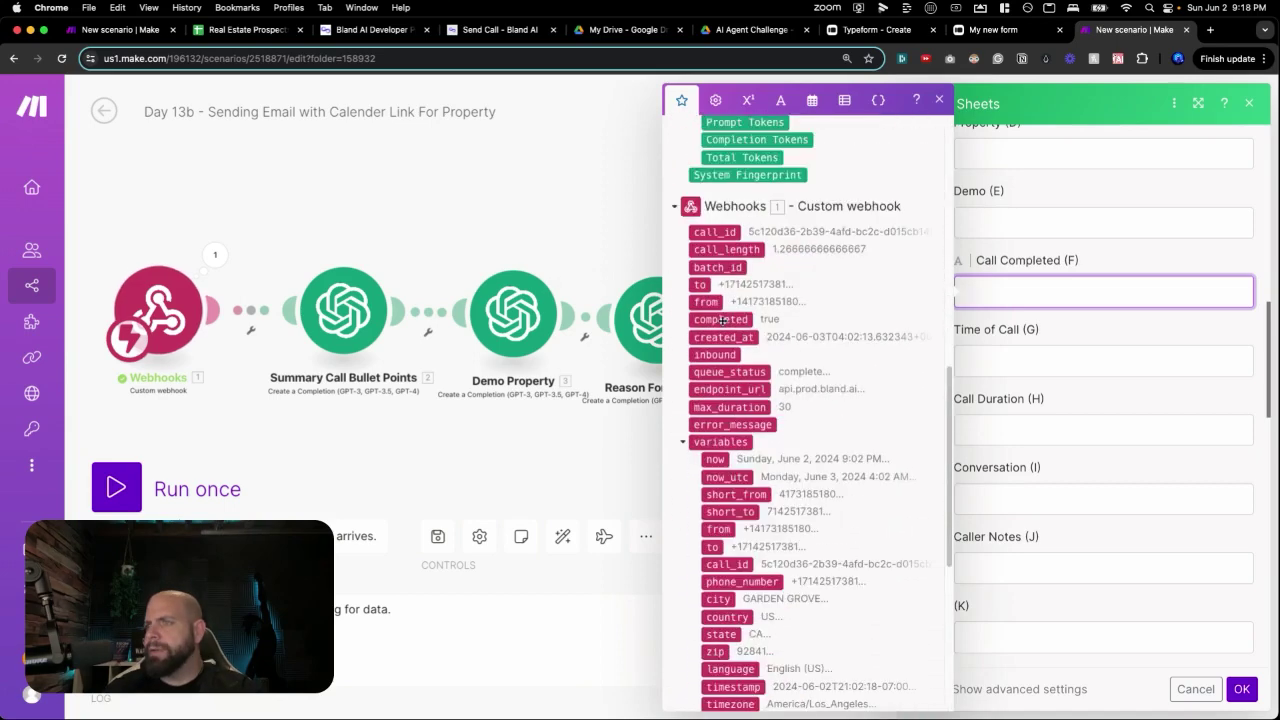
left_click(722, 320)
left_click(975, 362)
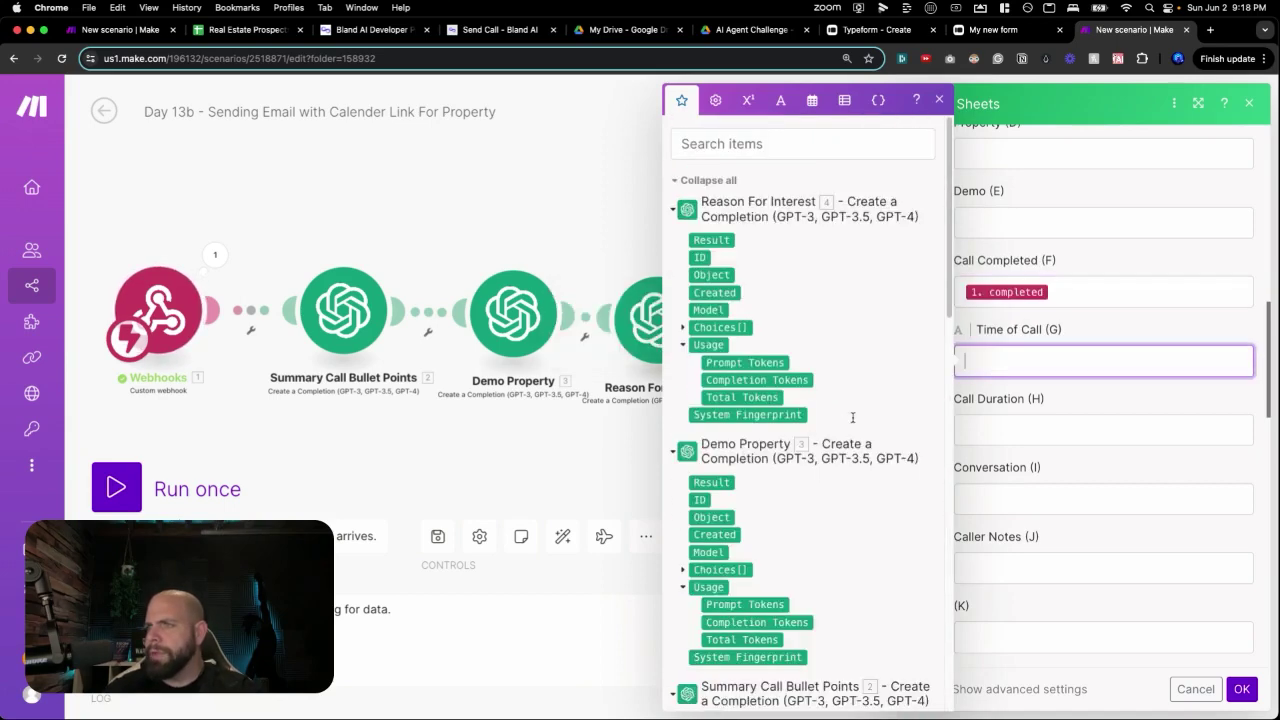
scroll(787, 432, "down", 10)
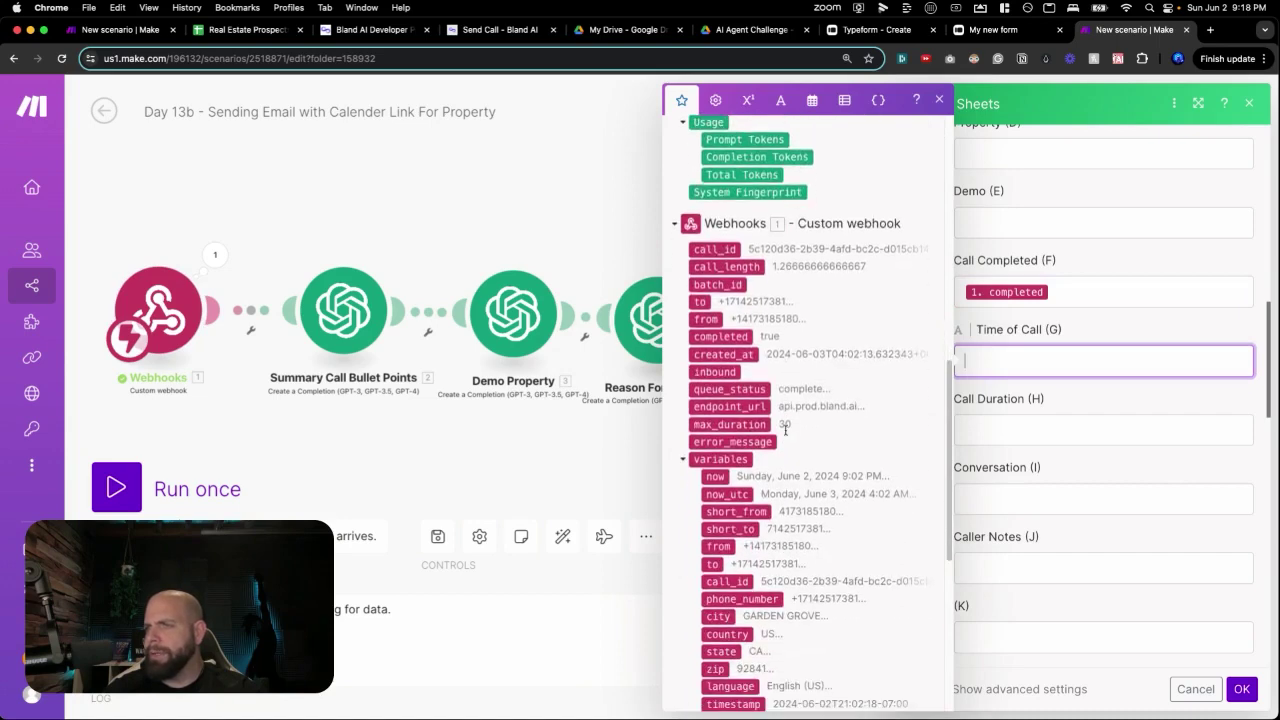
scroll(785, 428, "down", 5)
left_click(708, 680)
left_click(987, 436)
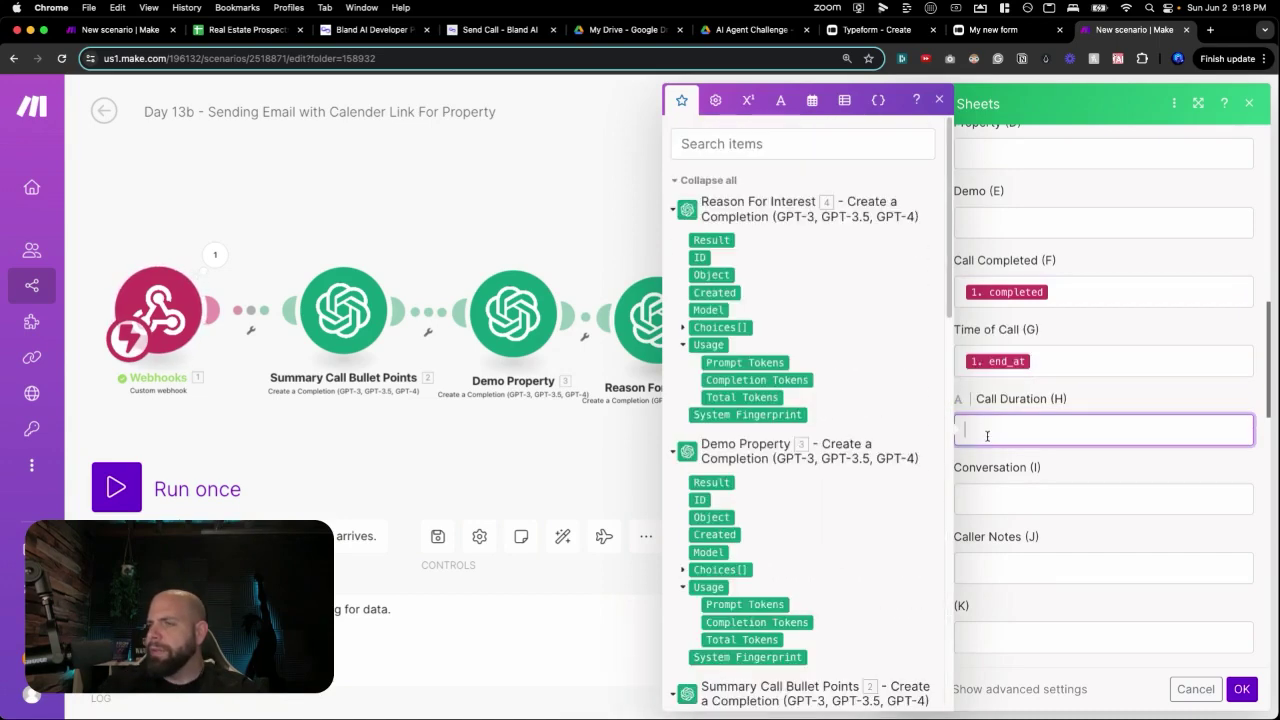
scroll(810, 507, "down", 15)
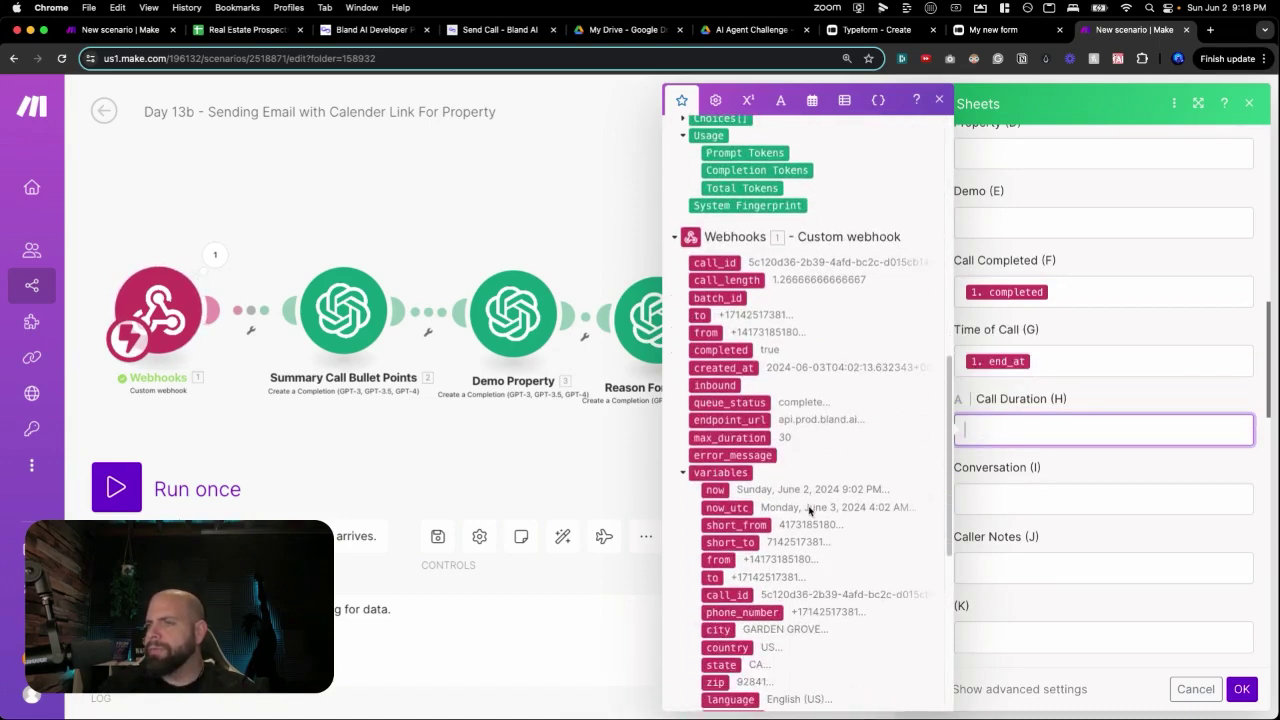
scroll(808, 506, "up", 5)
left_click(730, 256)
Map the summary's message content into Conversation and Reason For Interest's content into Caller Notes.
left_click(955, 490)
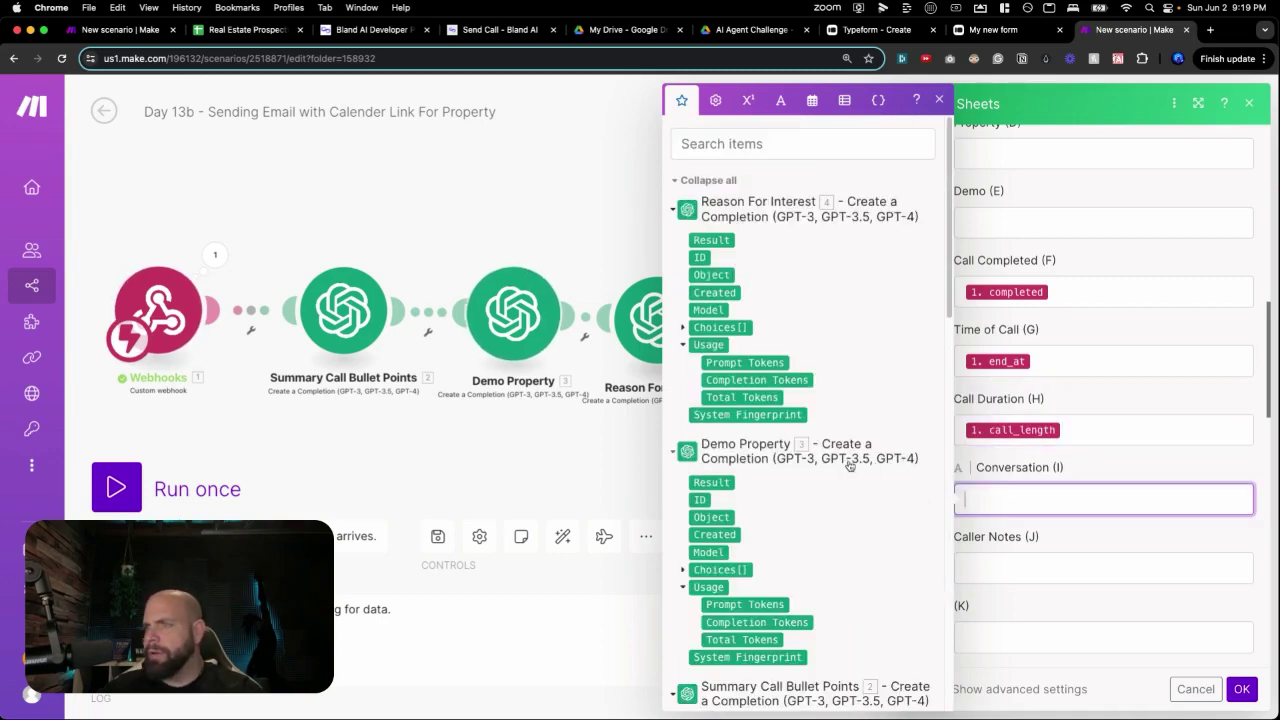
scroll(740, 410, "down", 4)
left_click(685, 374)
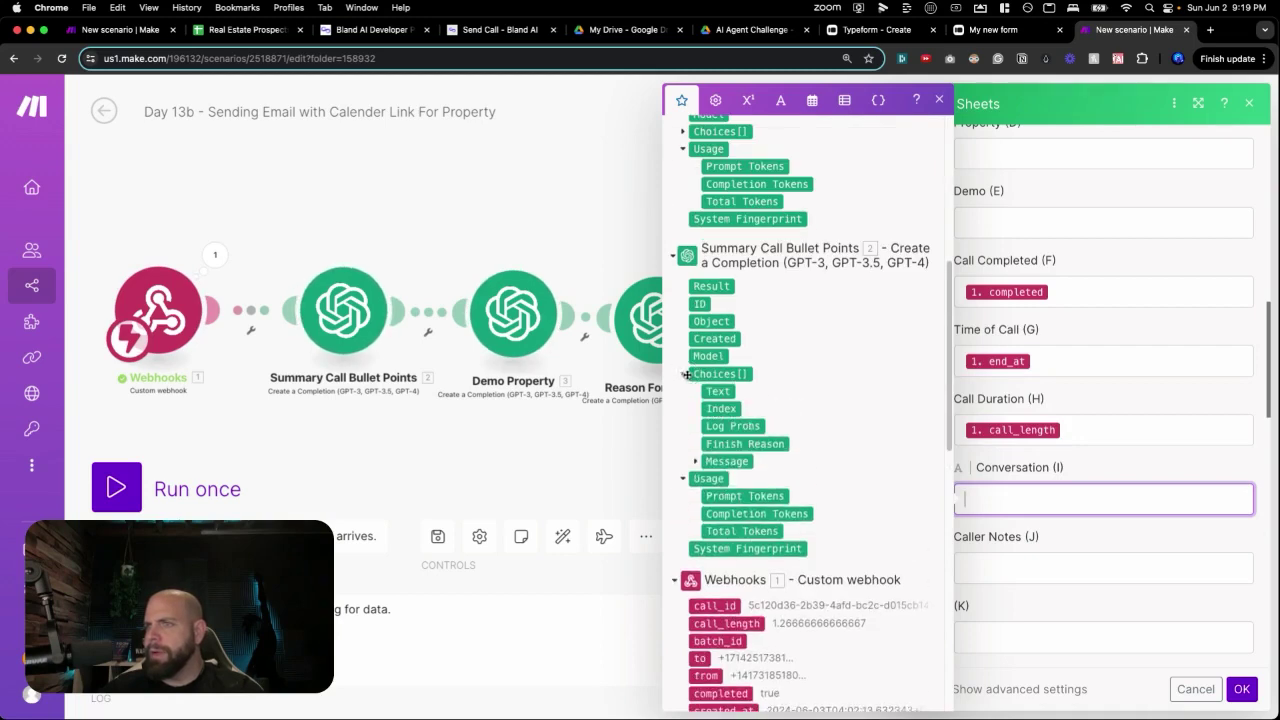
left_click(696, 462)
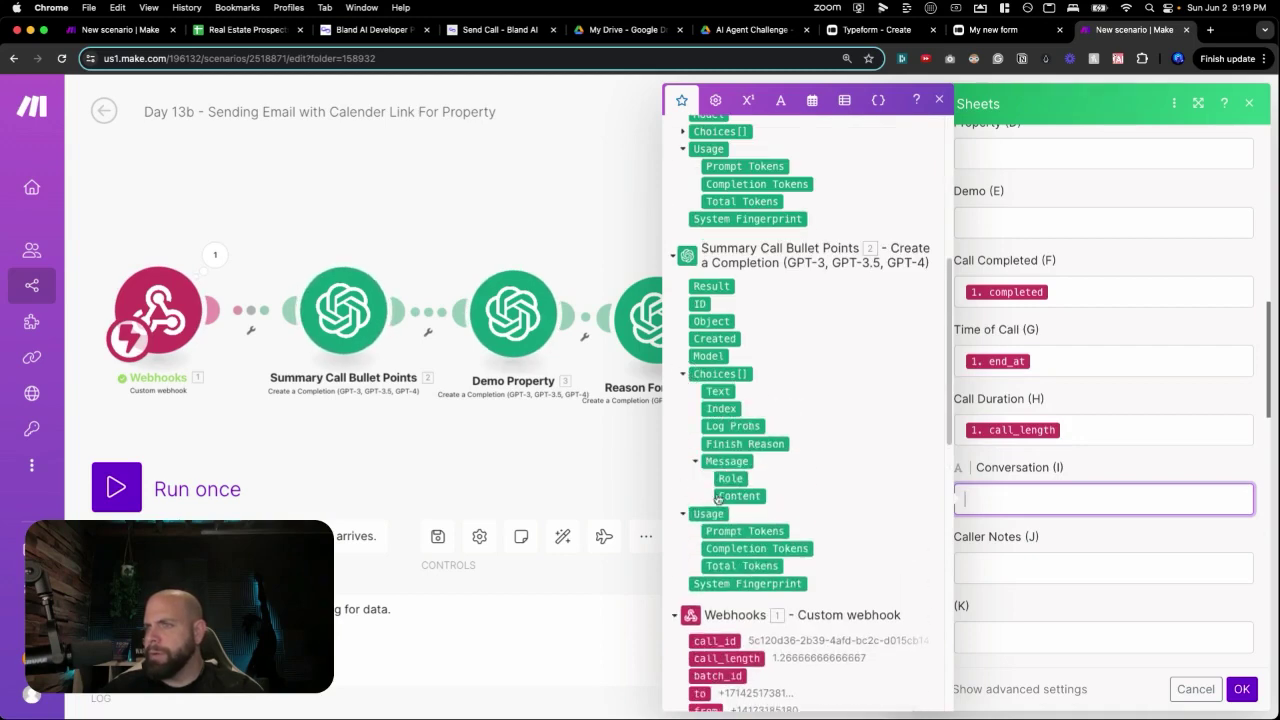
left_click(726, 498)
left_click(1008, 566)
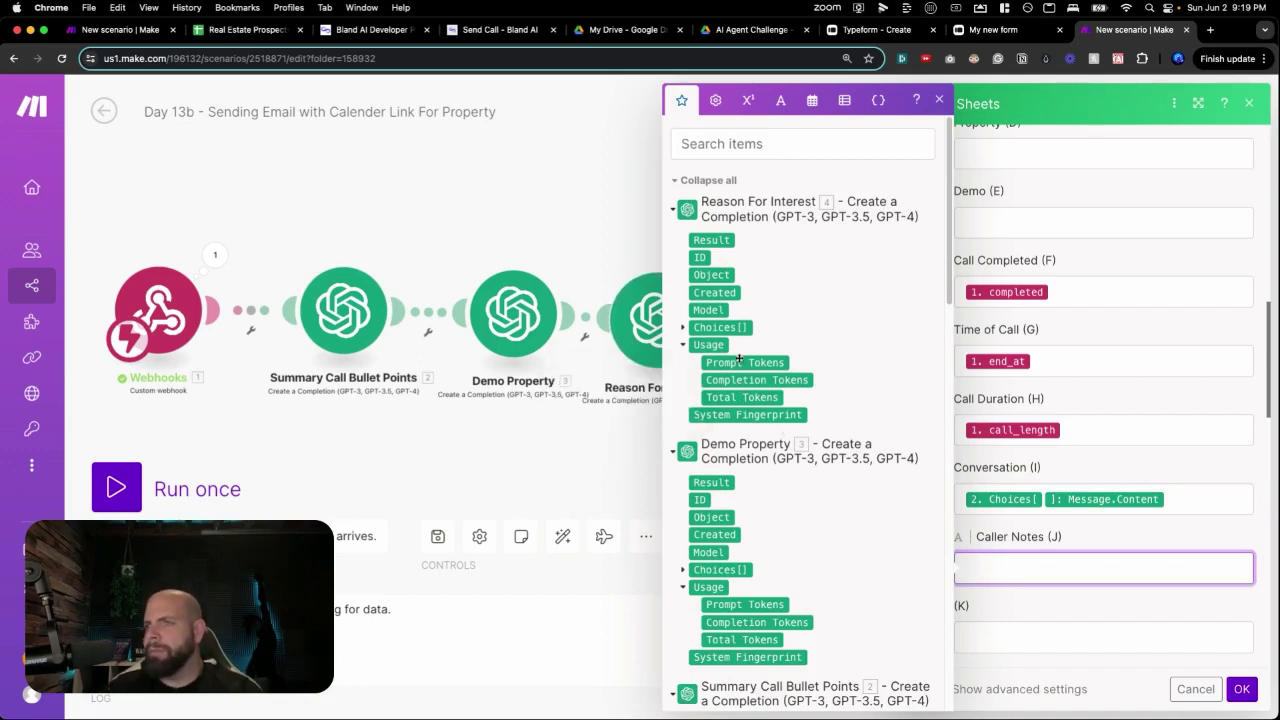
left_click(684, 329)
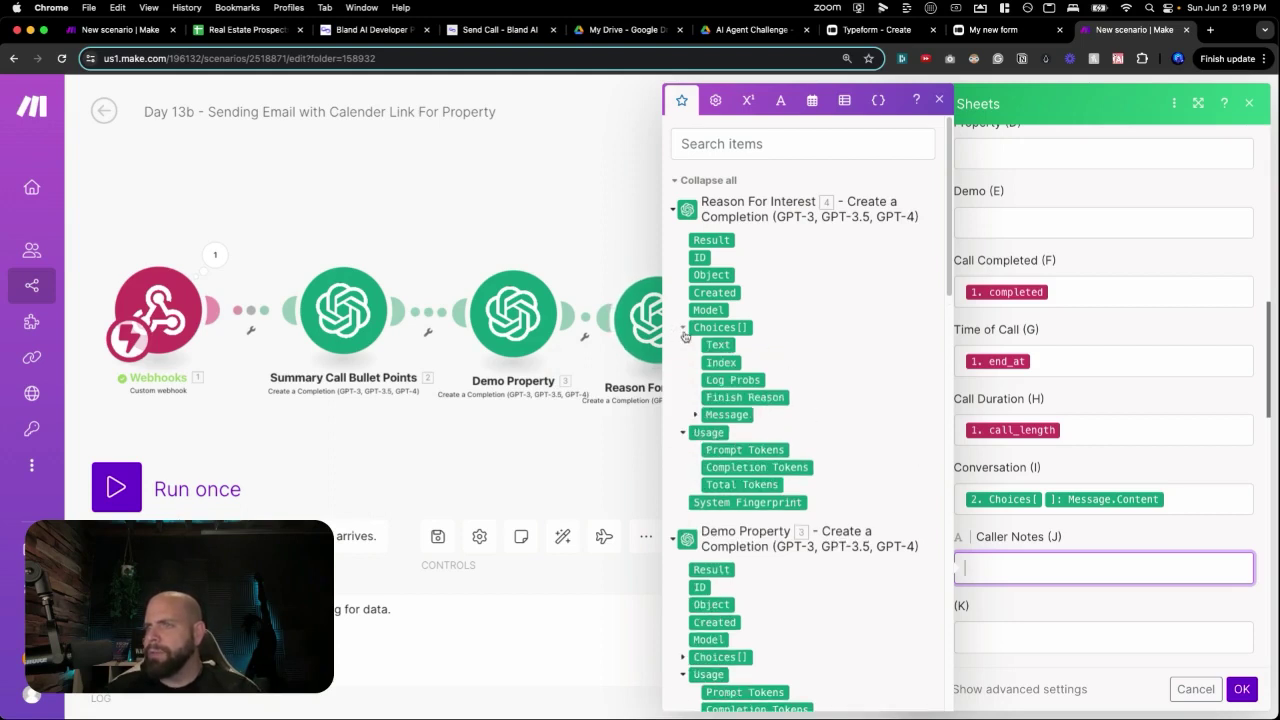
left_click(695, 414)
left_click(720, 450)
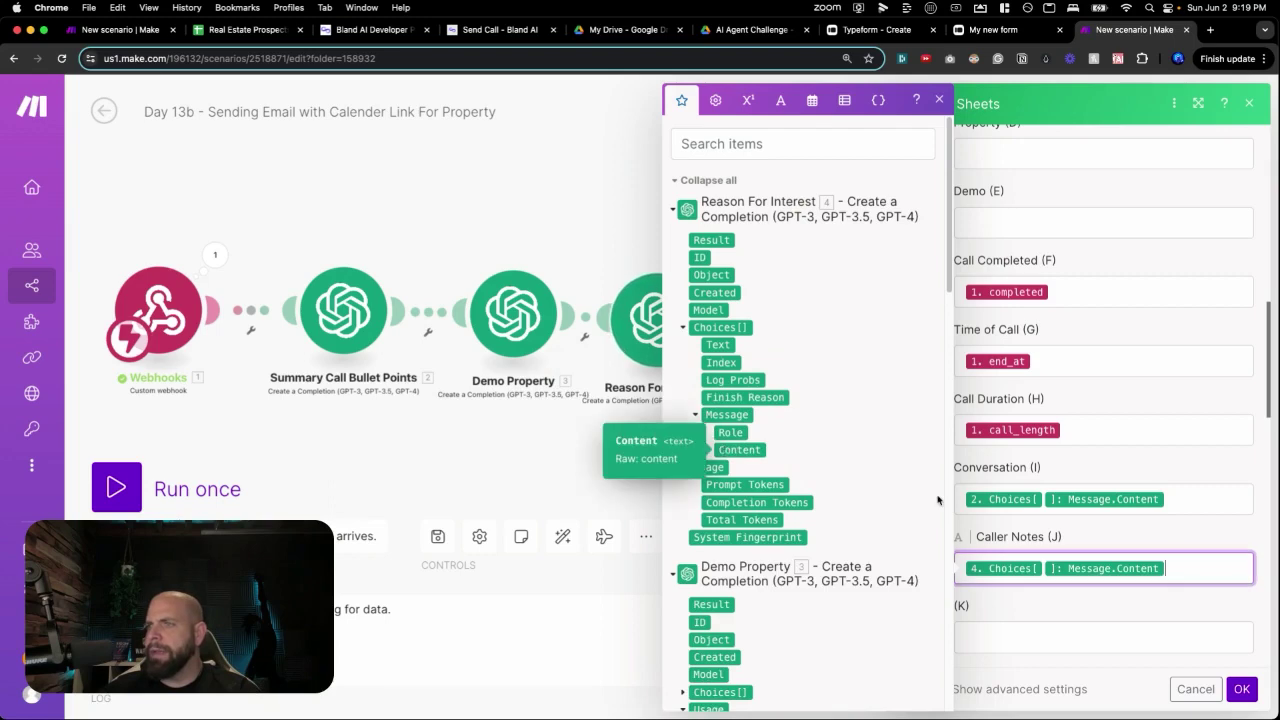
left_click(1085, 450)
Map Demo Property's message content into Demo and save the Google Sheets module.
left_click(1051, 351)
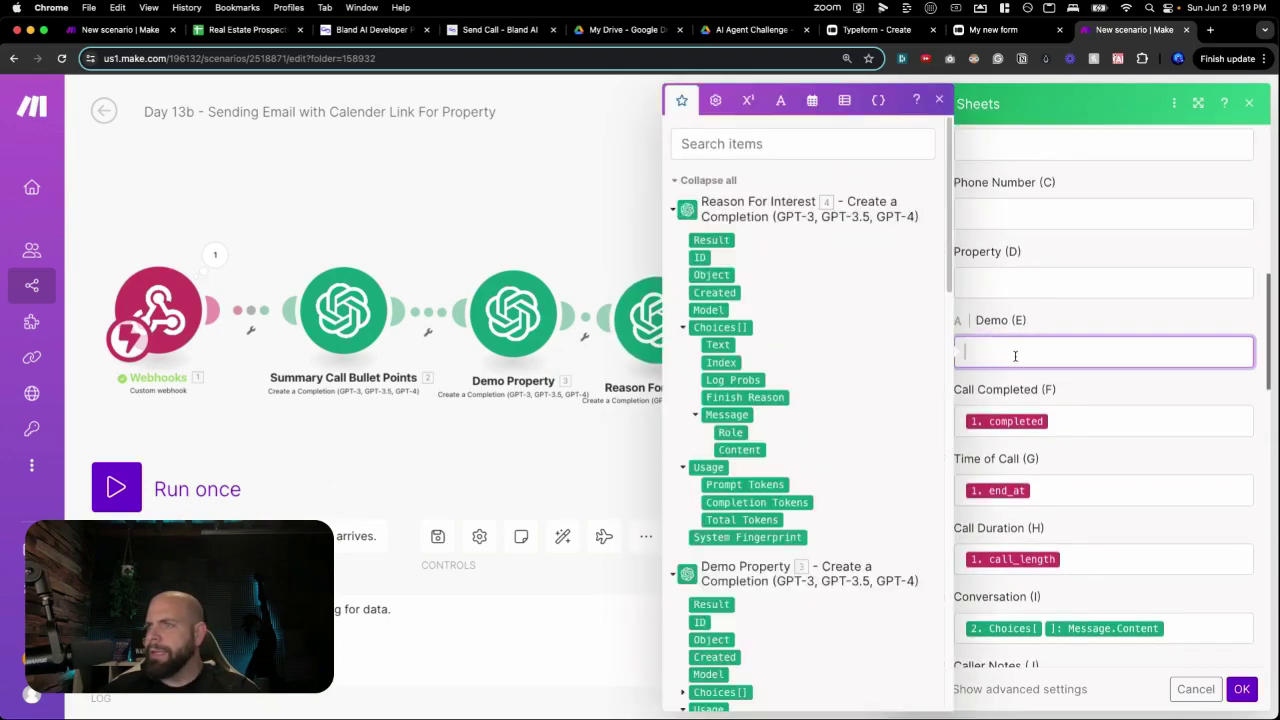
scroll(777, 452, "down", 3)
left_click(684, 489)
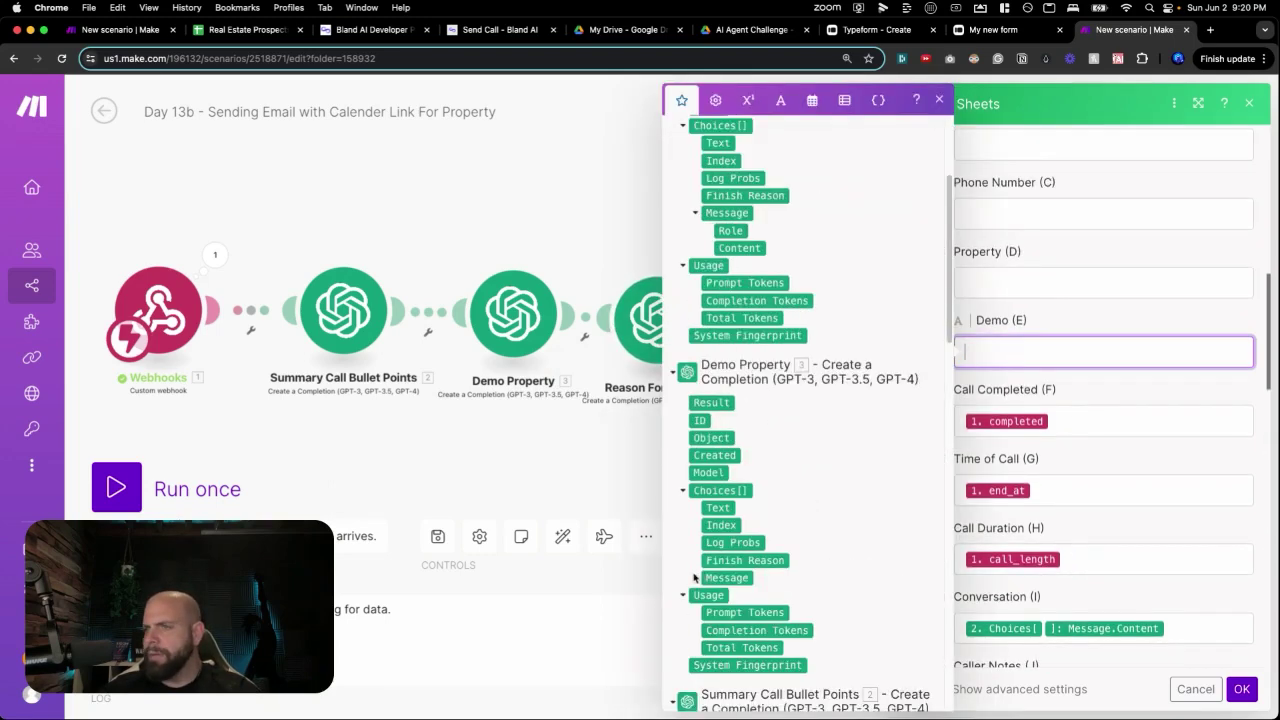
left_click(695, 576)
scroll(697, 578, "down", 1)
left_click(727, 553)
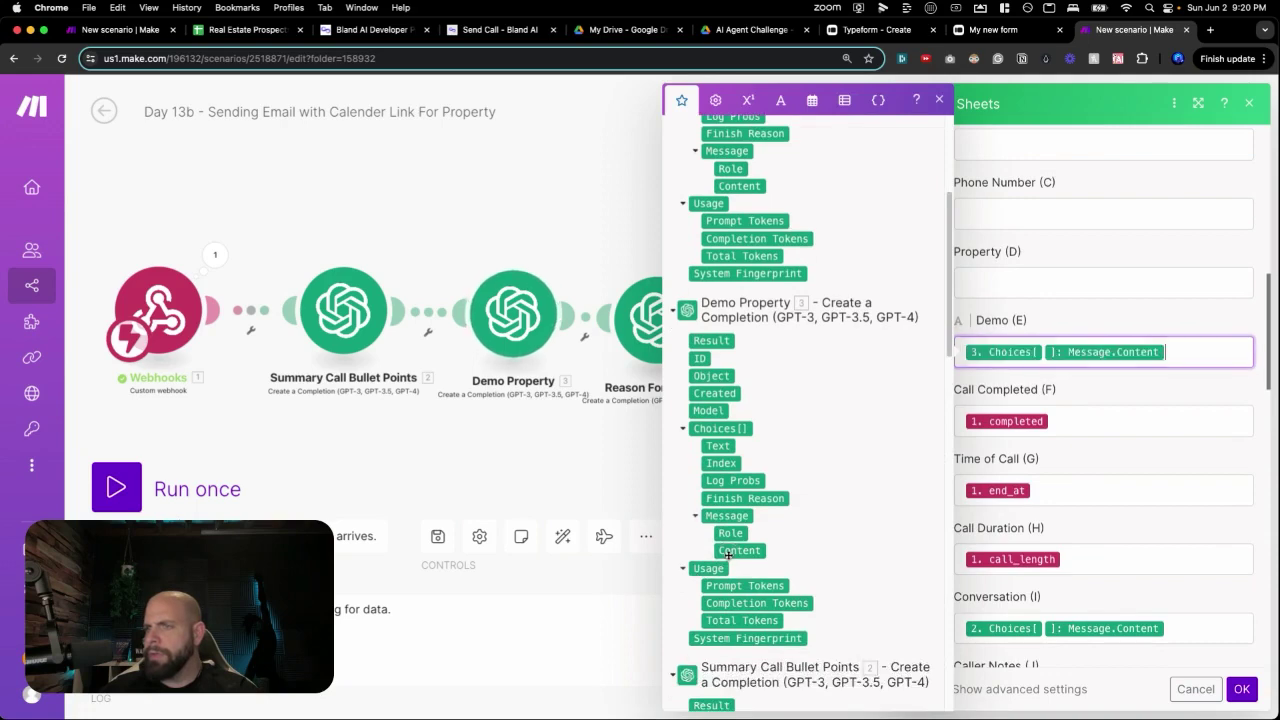
left_click(1150, 490)
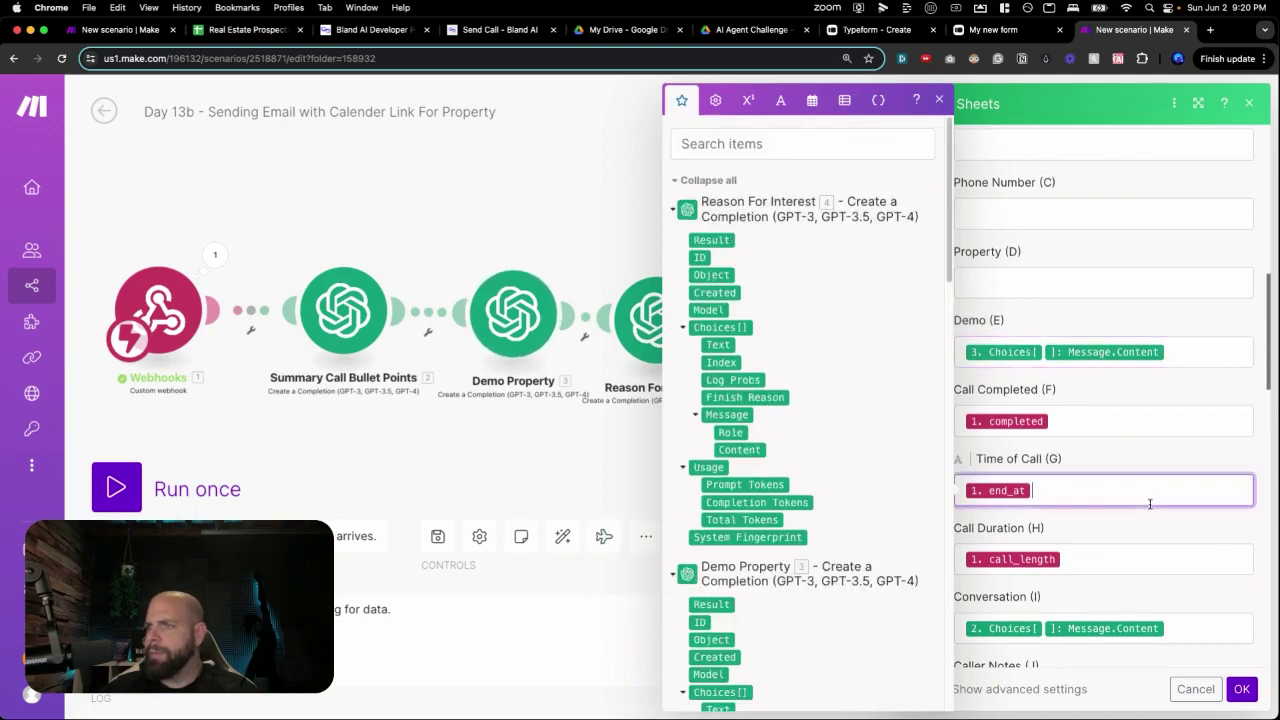
scroll(1150, 490, "down", 3)
left_click(1239, 688)
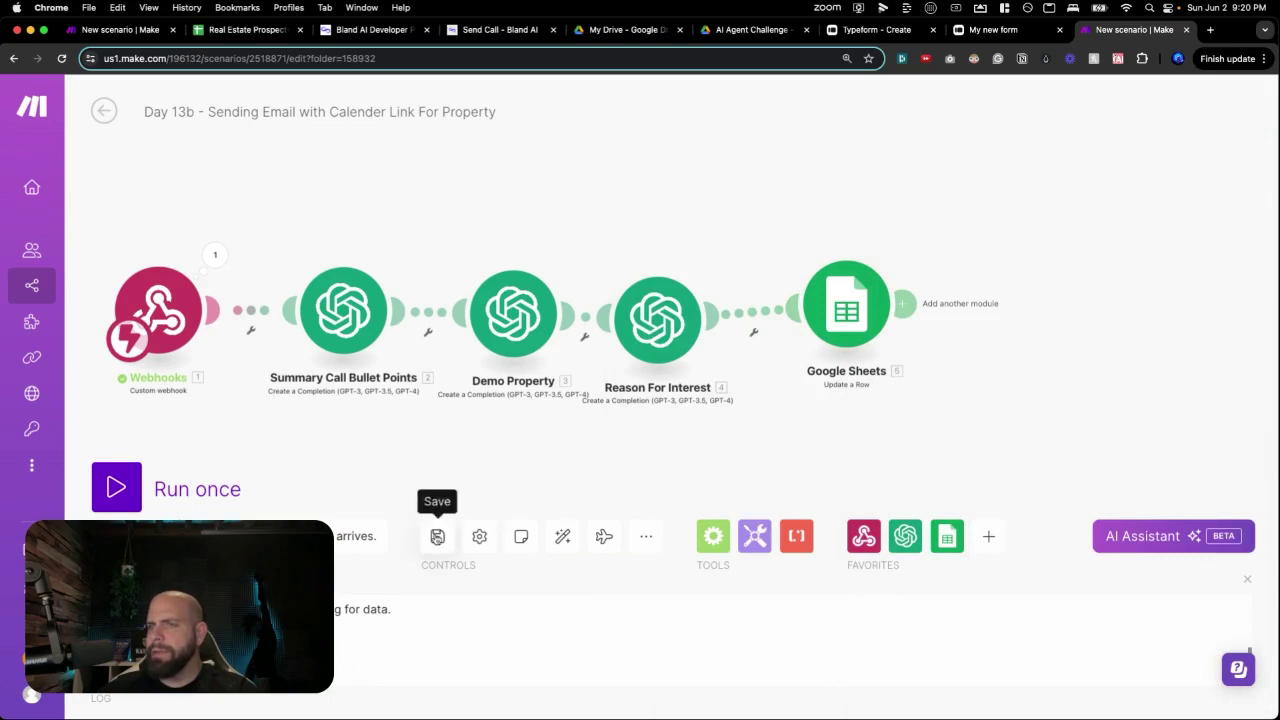
Save the scenario, auto-align the modules, and add a Router after Google Sheets.
left_click(437, 536)
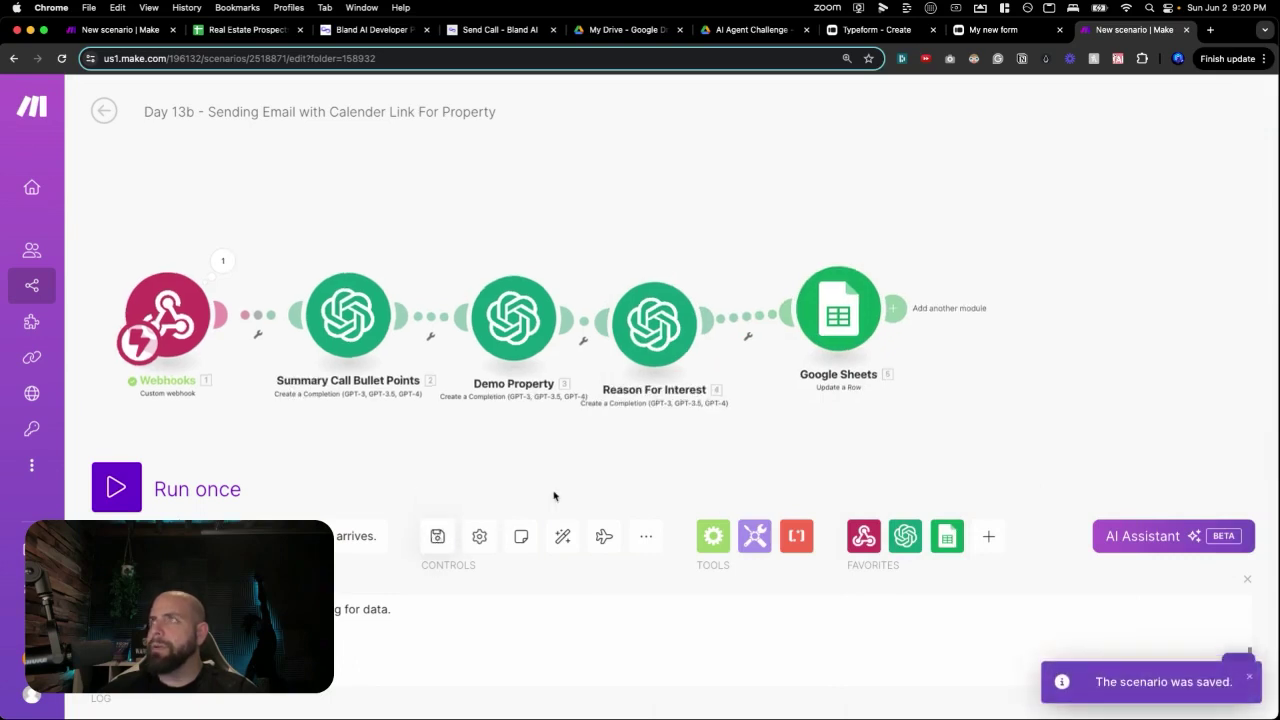
left_click(561, 540)
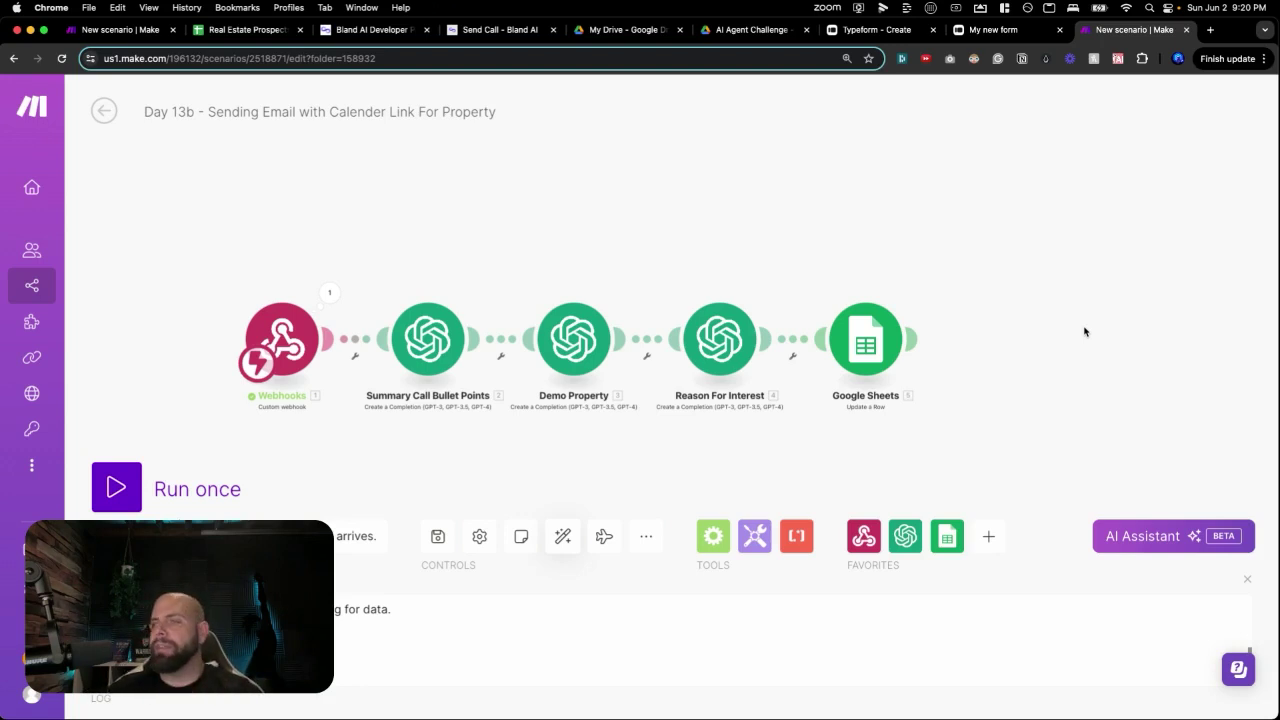
left_click(1008, 340)
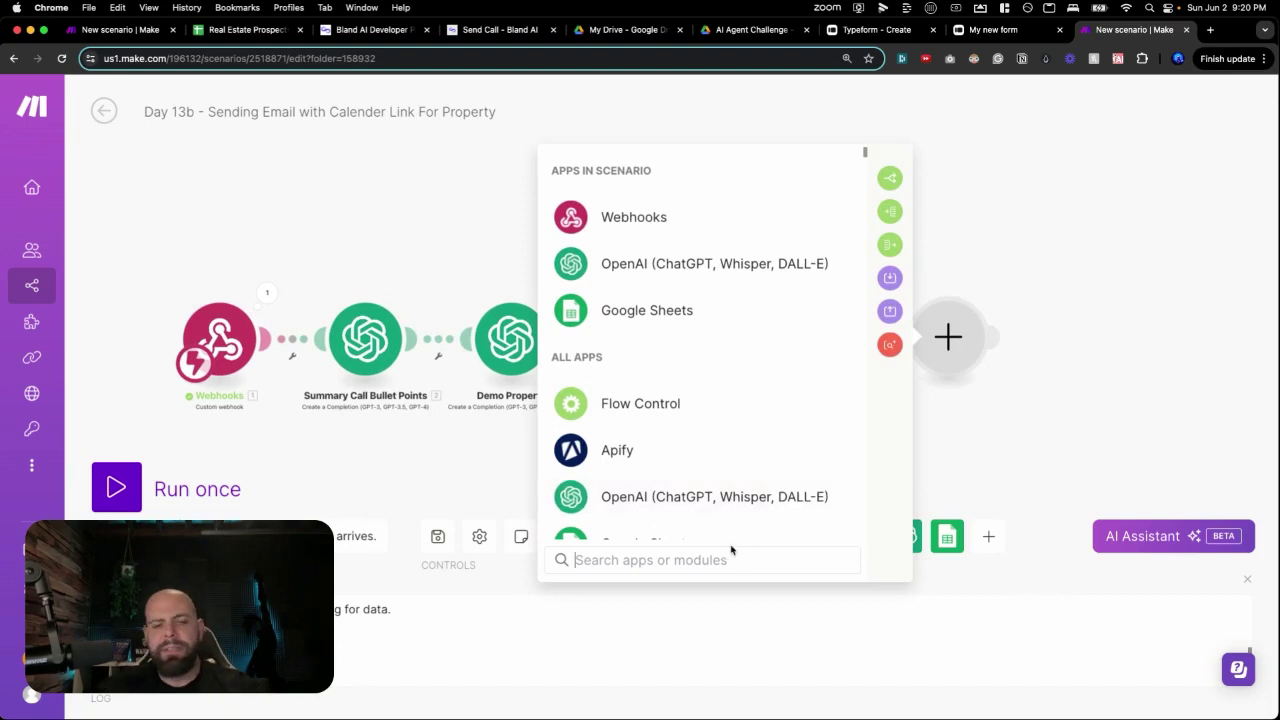
type("rout")
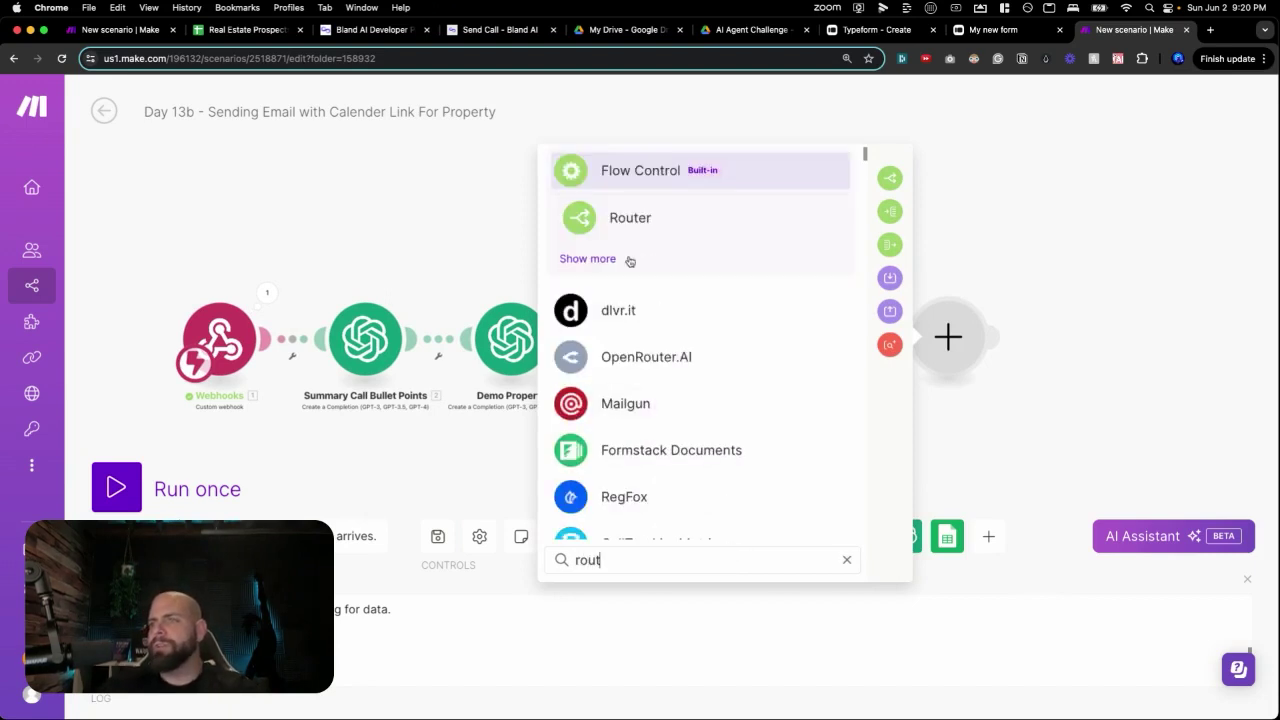
left_click(624, 217)
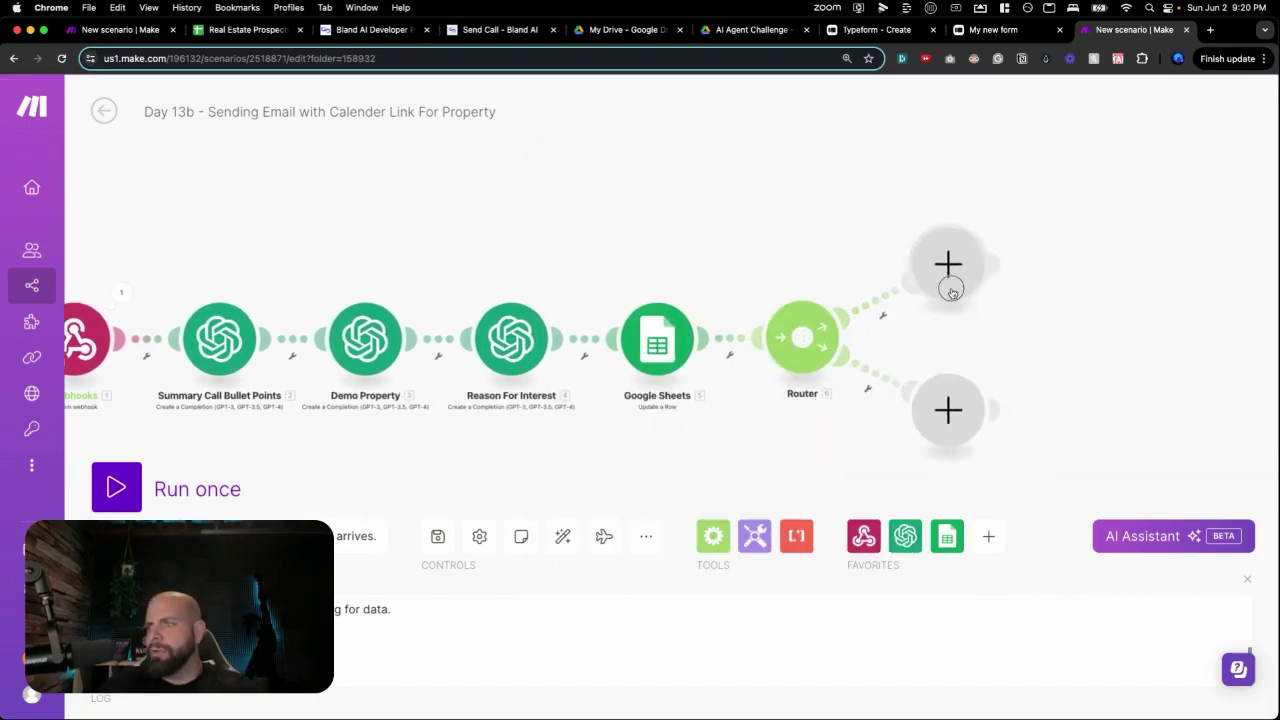
Add a Send an Email step to the router's upper branch, addressed to the caller's metadata Email.
left_click(948, 268)
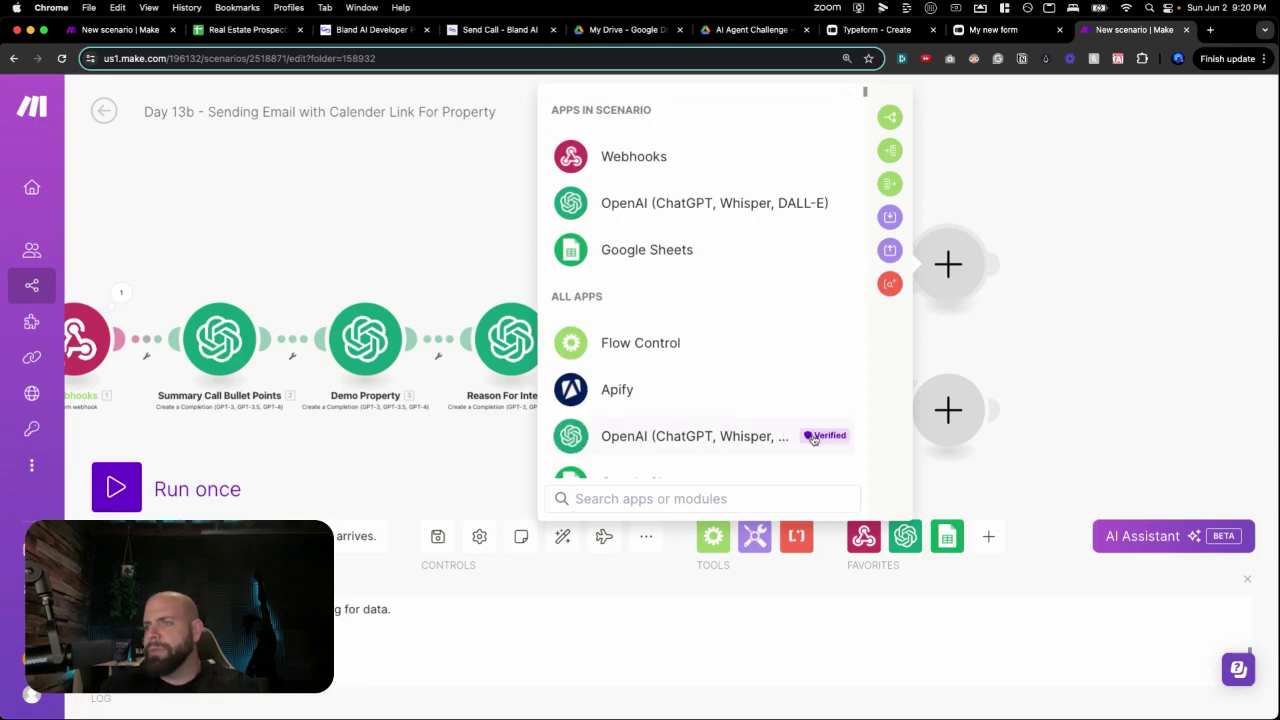
type("email")
key("Return")
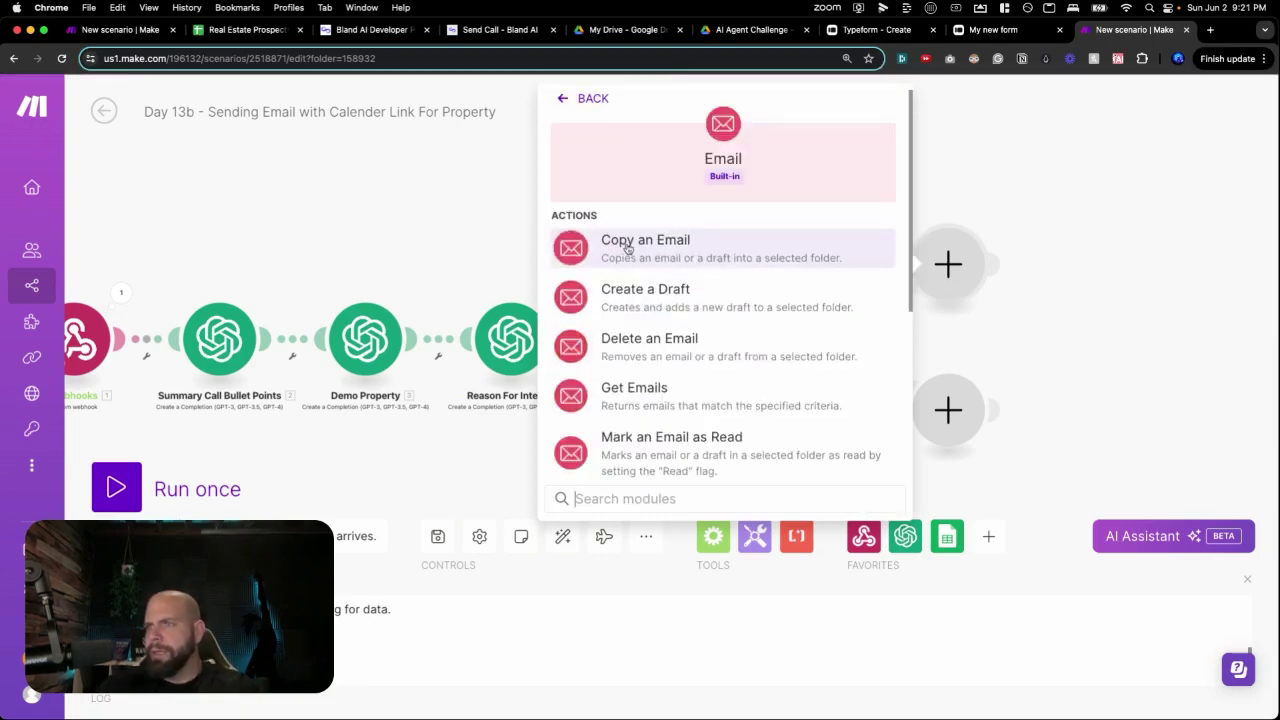
scroll(628, 248, "down", 5)
left_click(635, 300)
scroll(638, 370, "down", 2)
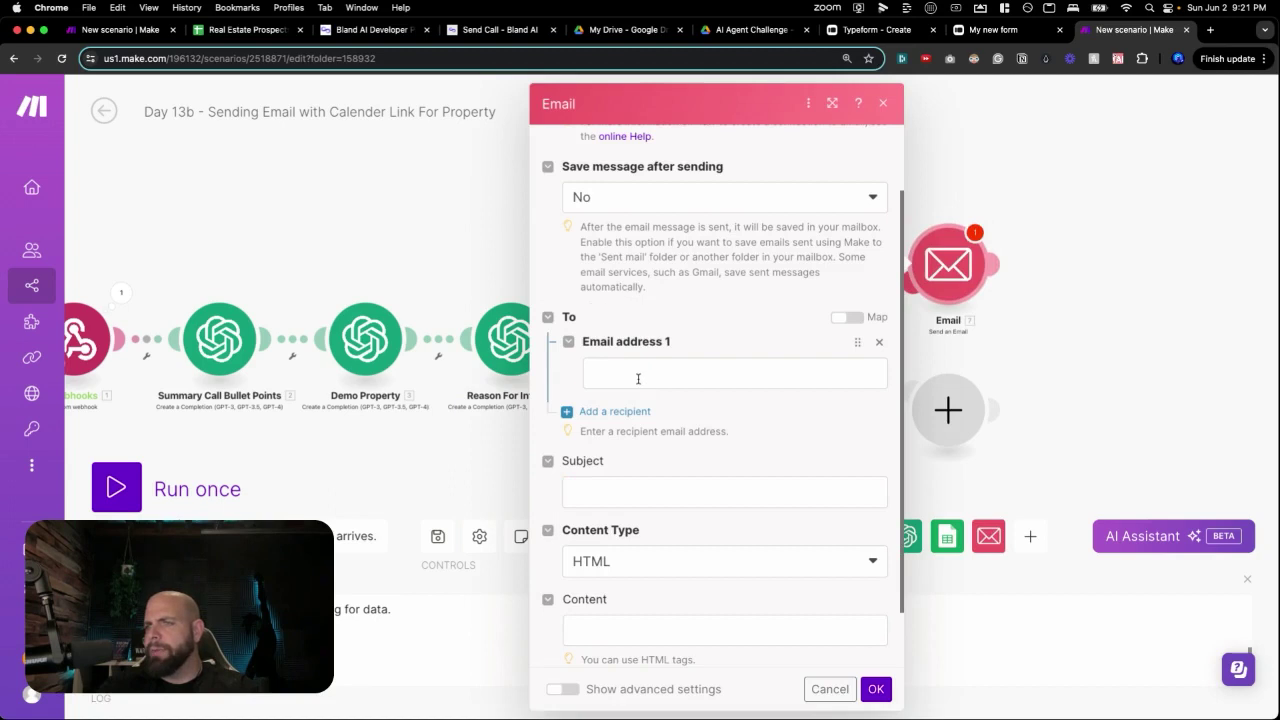
left_click(638, 378)
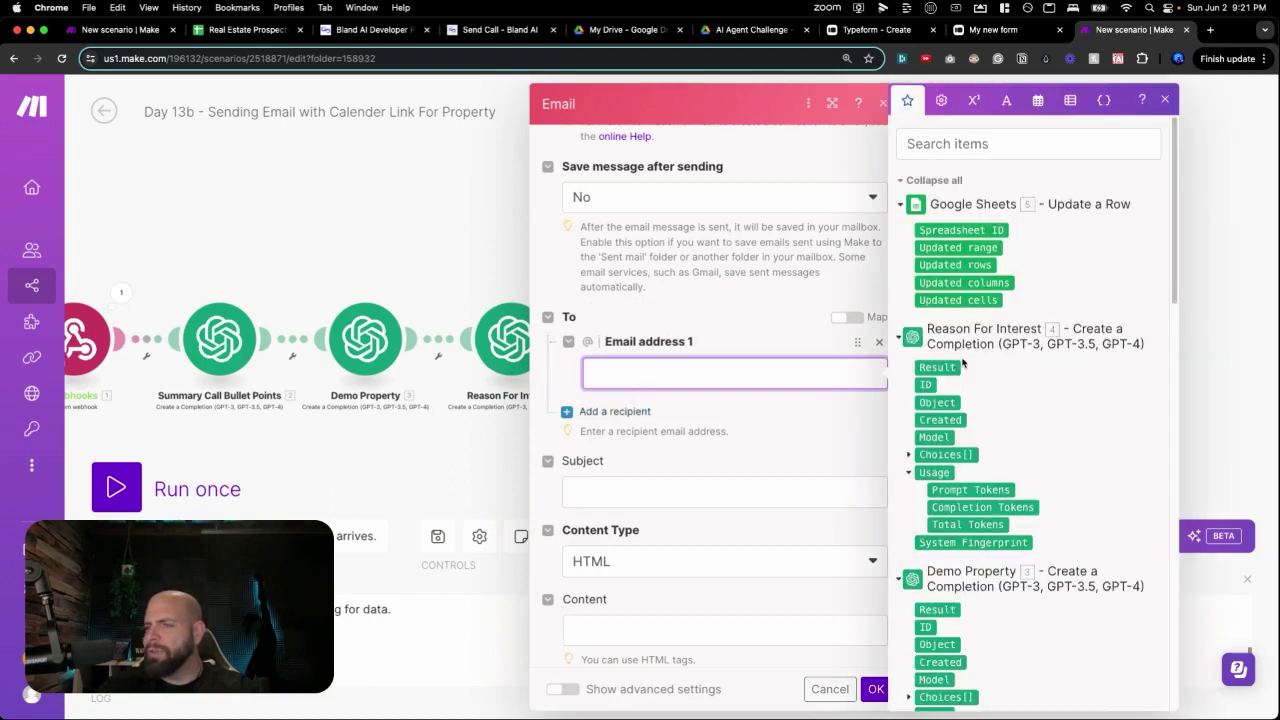
scroll(962, 363, "down", 5)
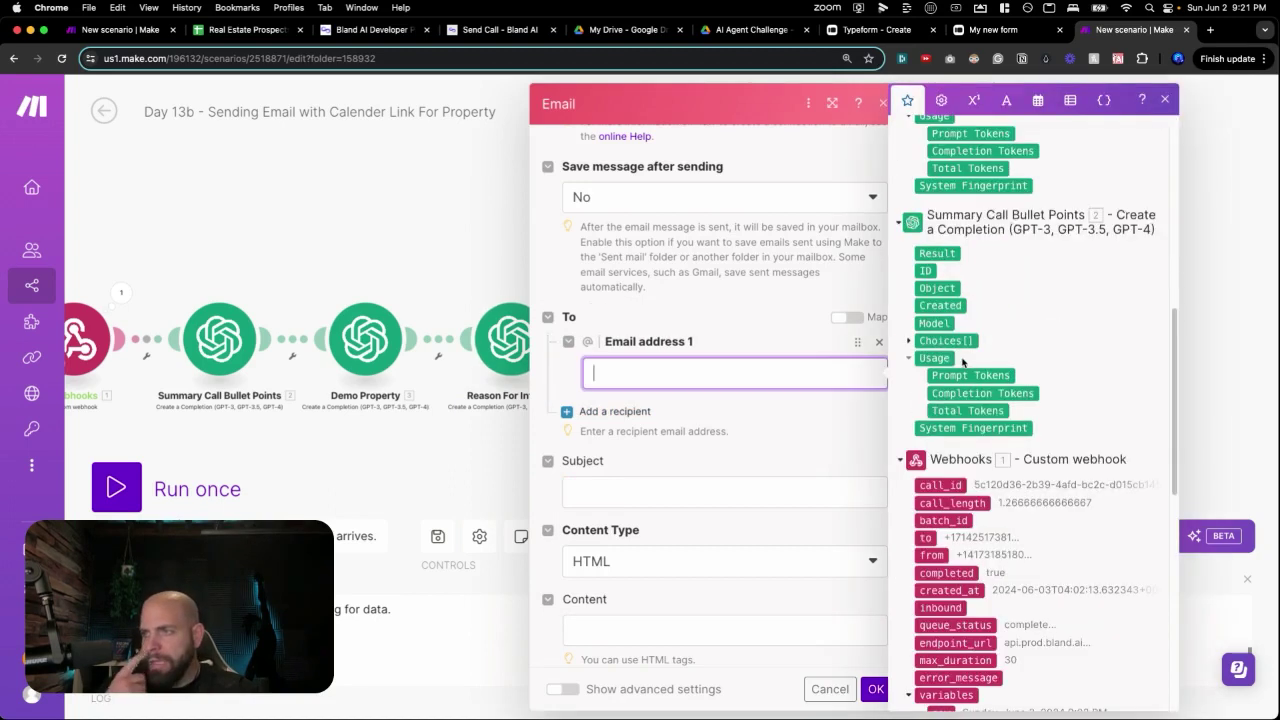
scroll(962, 363, "down", 7)
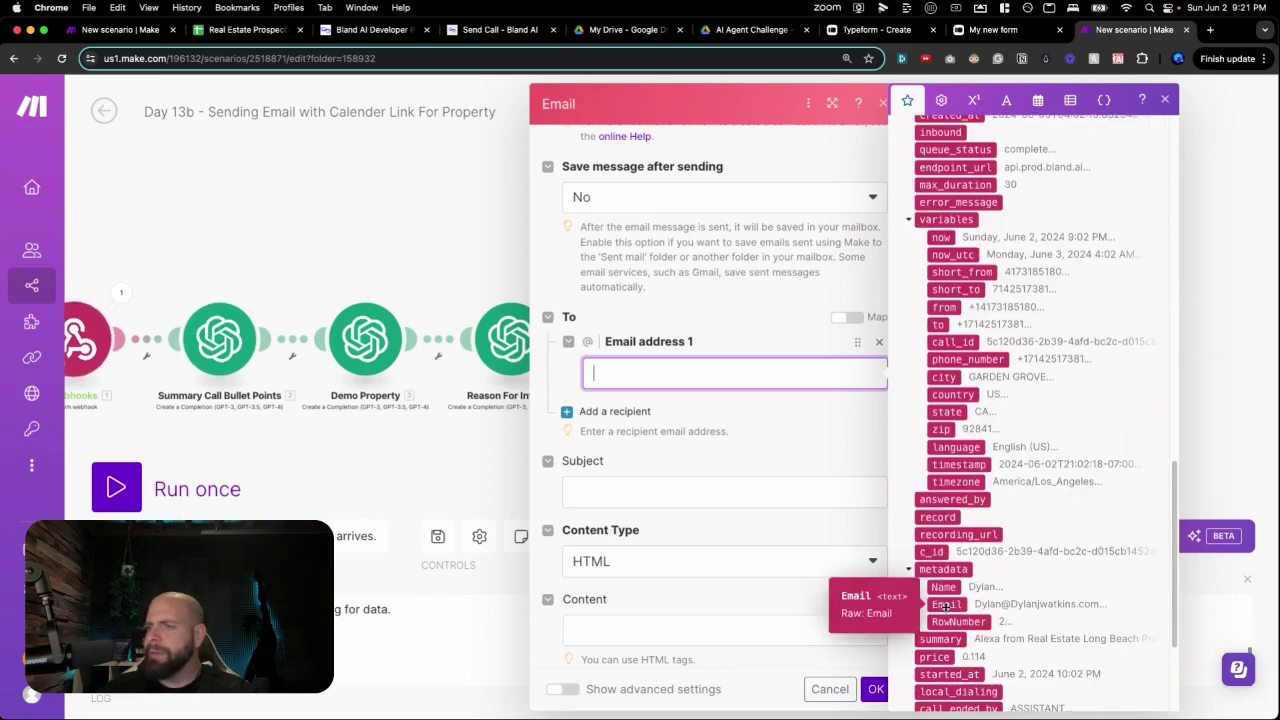
left_click(945, 605)
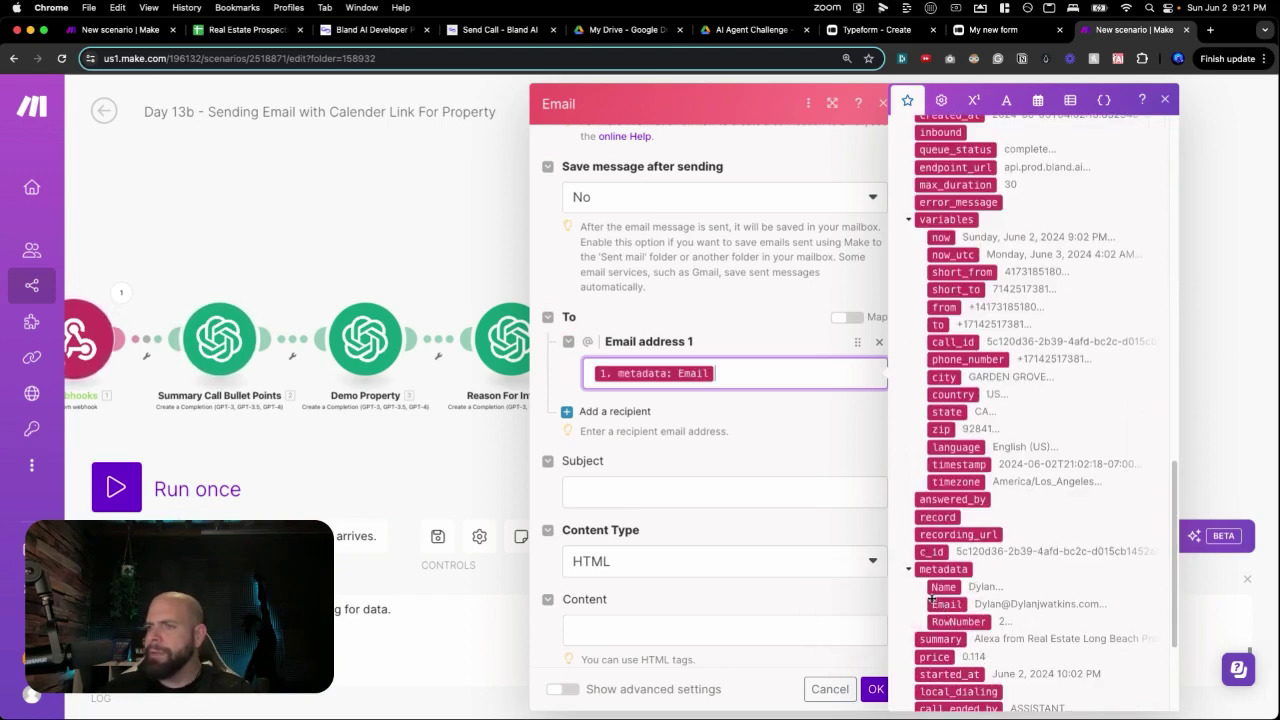
Set a subject with the caller's Name and 'Here is a link to book your walkthrough of the property', in Plaintext.
left_click(734, 498)
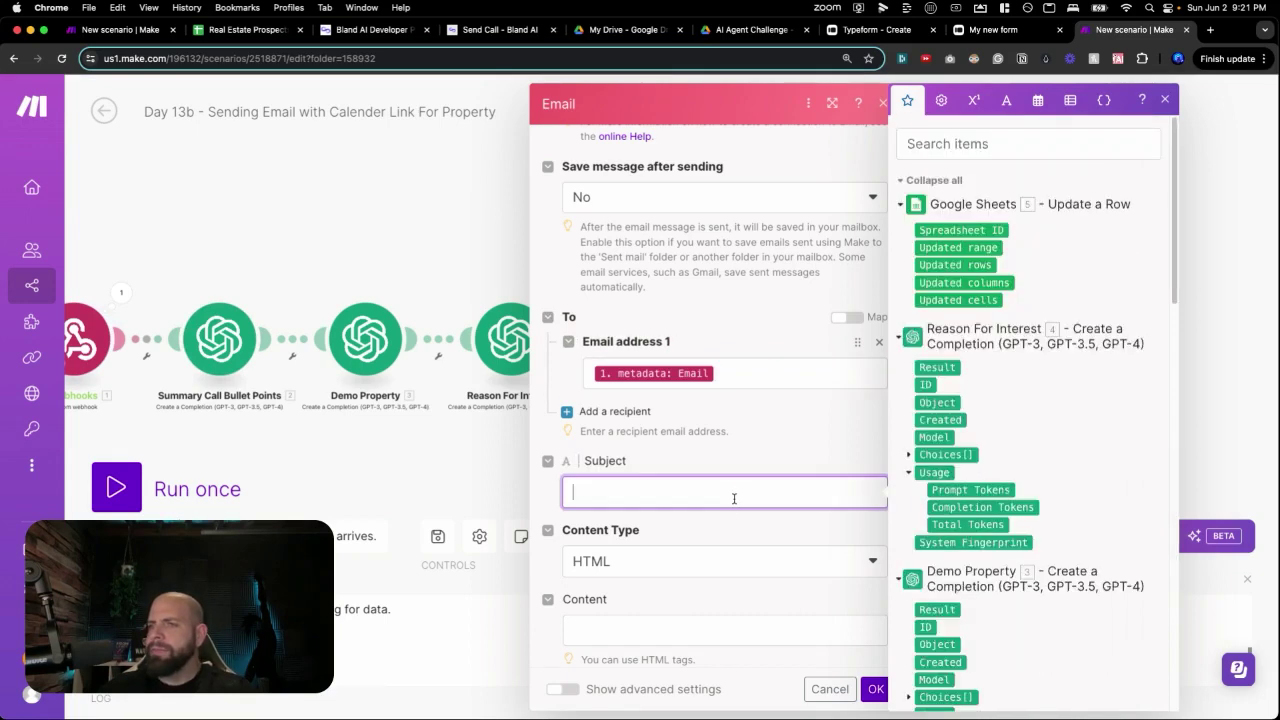
type("Here")
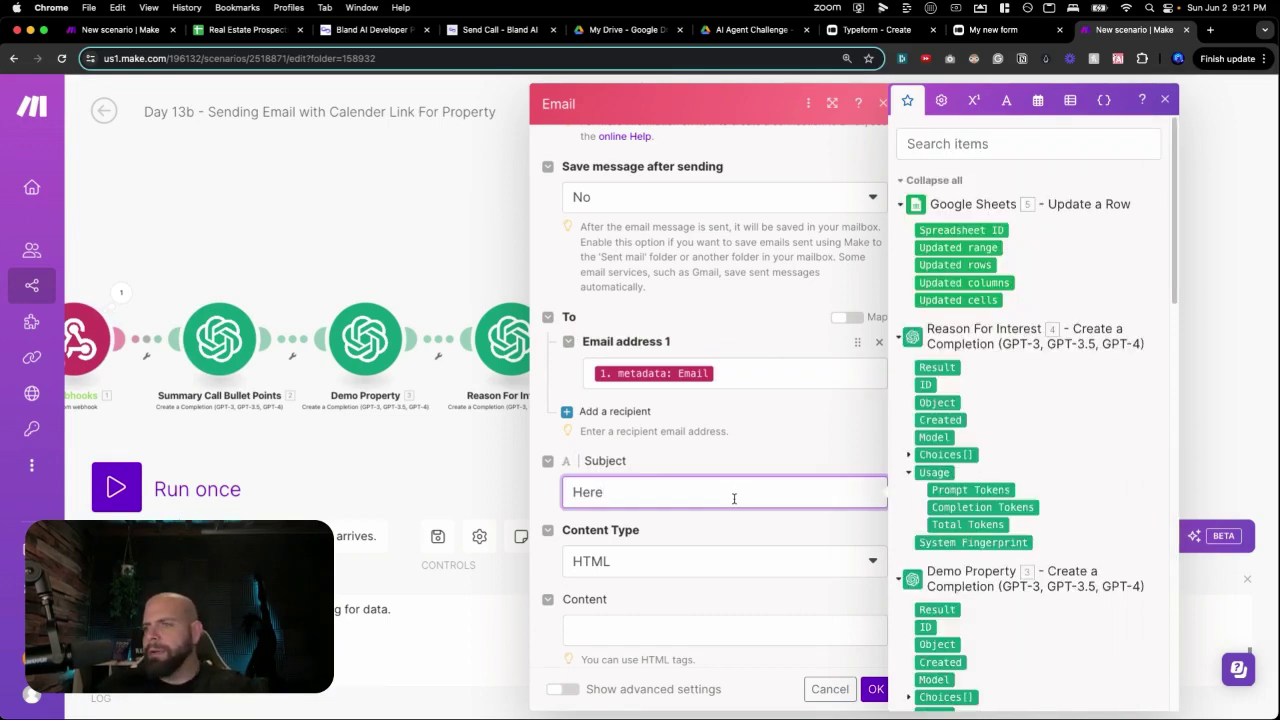
scroll(1055, 470, "down", 15)
left_click(943, 560)
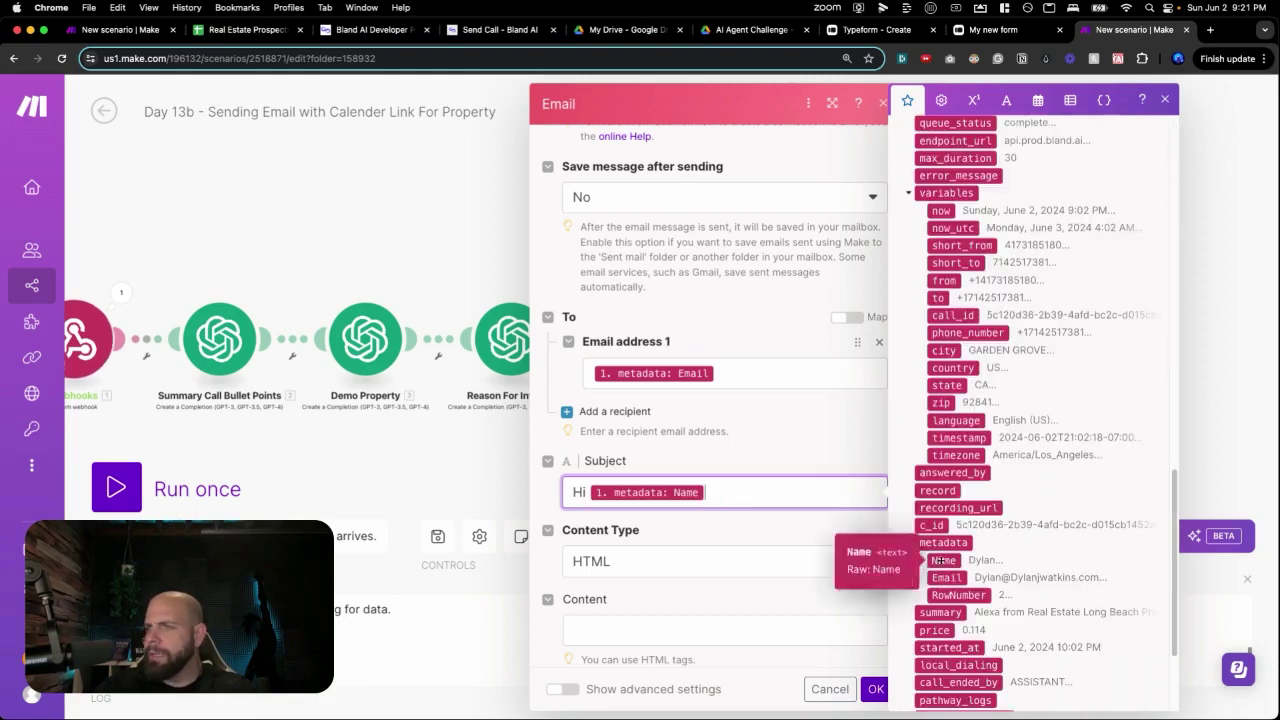
type(", Here is a link to book your")
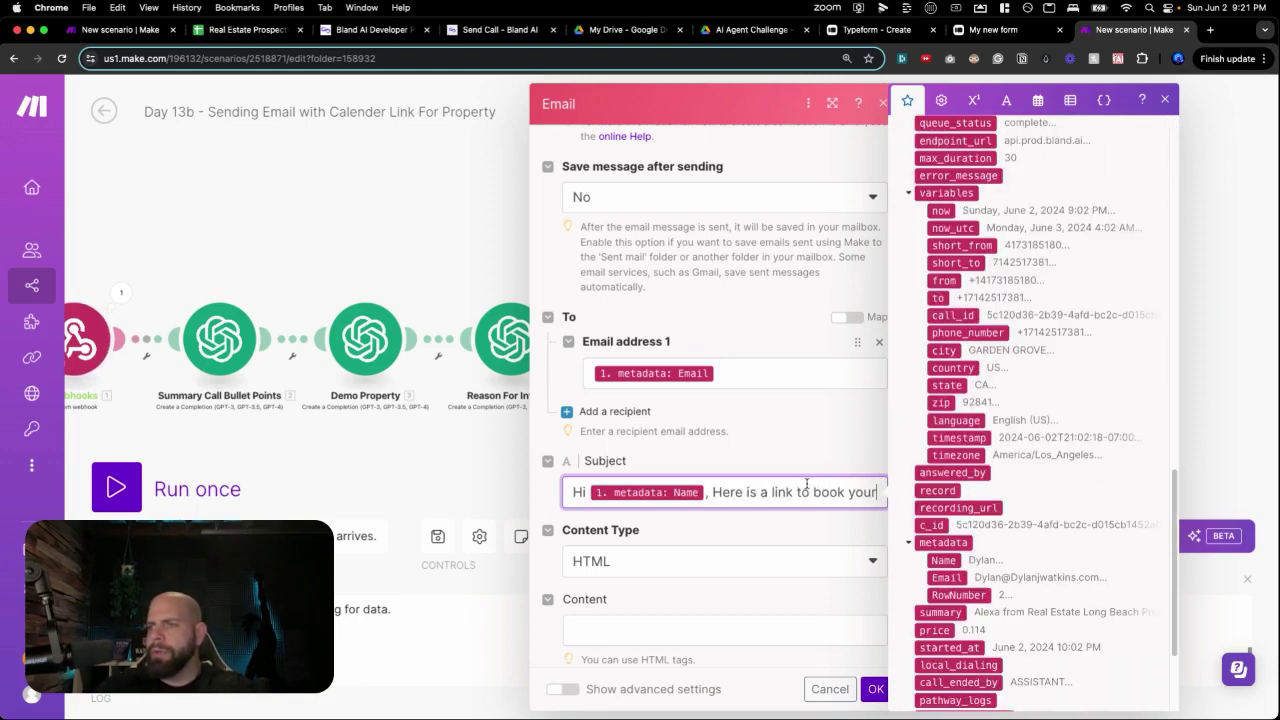
type(" walkthrough of the p")
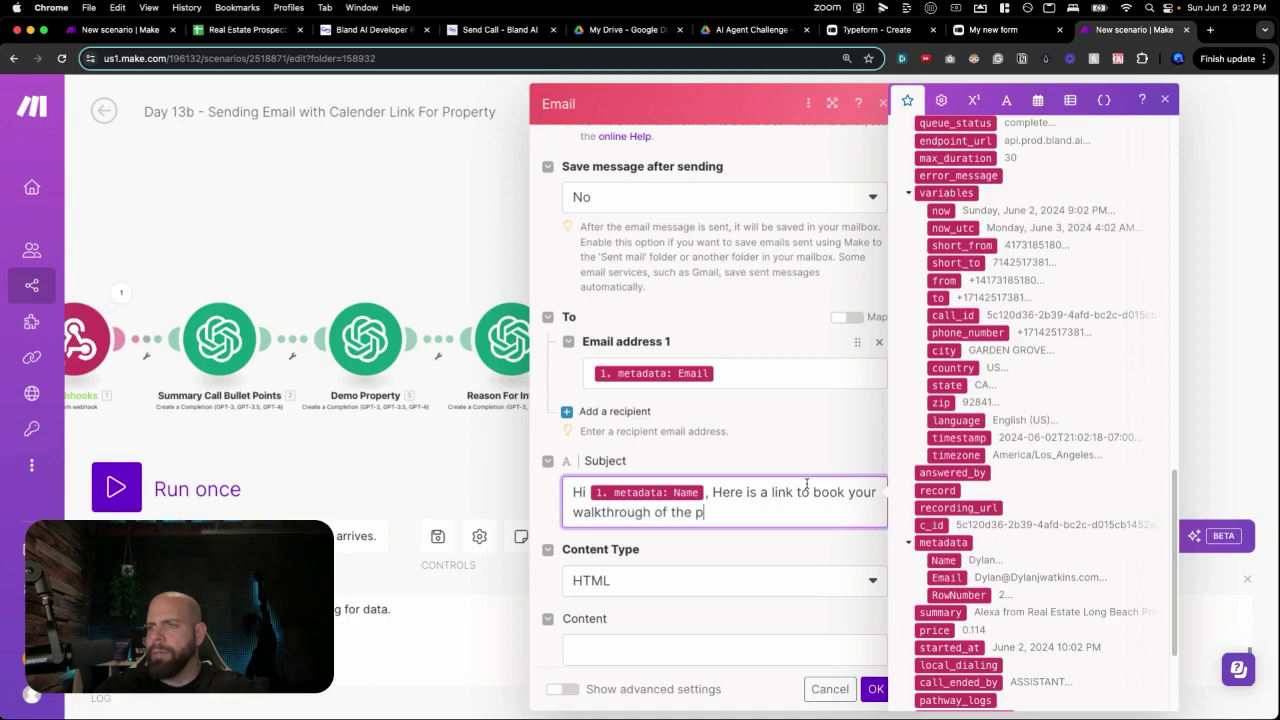
type("roperty")
left_click(724, 580)
left_click(723, 549)
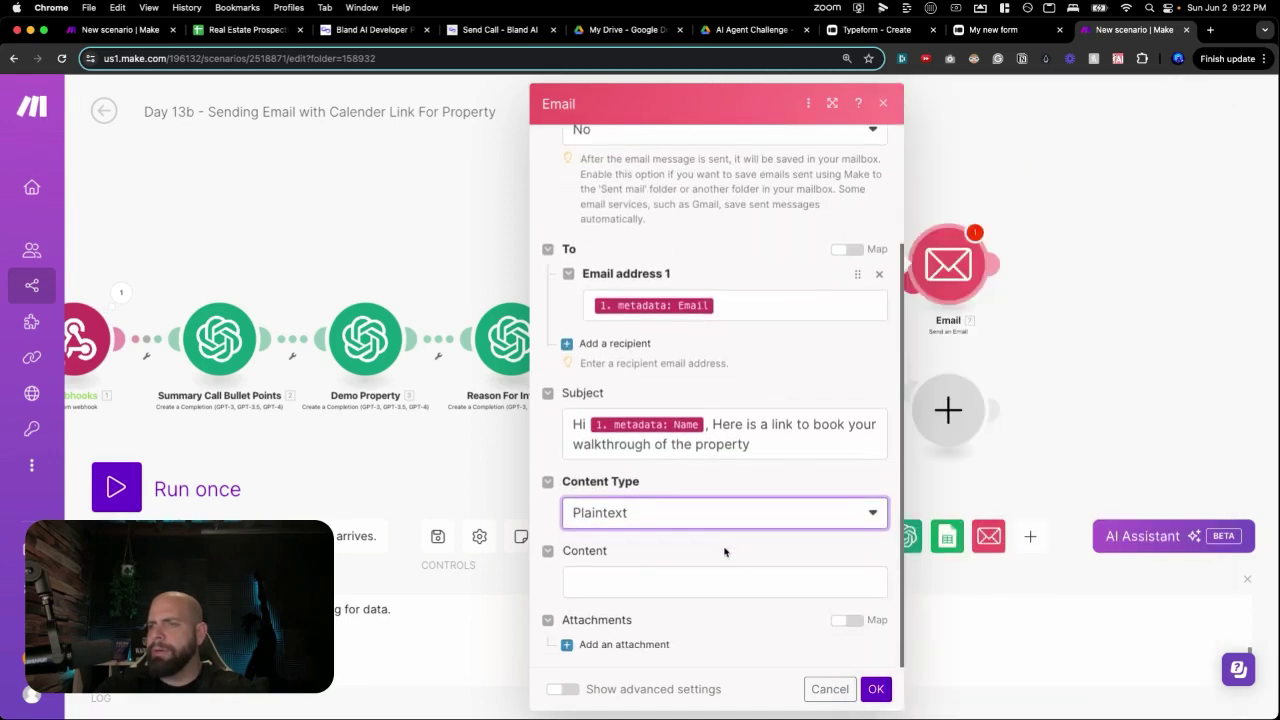
Write the body 'Hi [Name],', 'It was a pleasure speaking with you.' and a walkthrough booking-link line.
left_click(866, 575)
type("Hi")
scroll(924, 575, "down", 15)
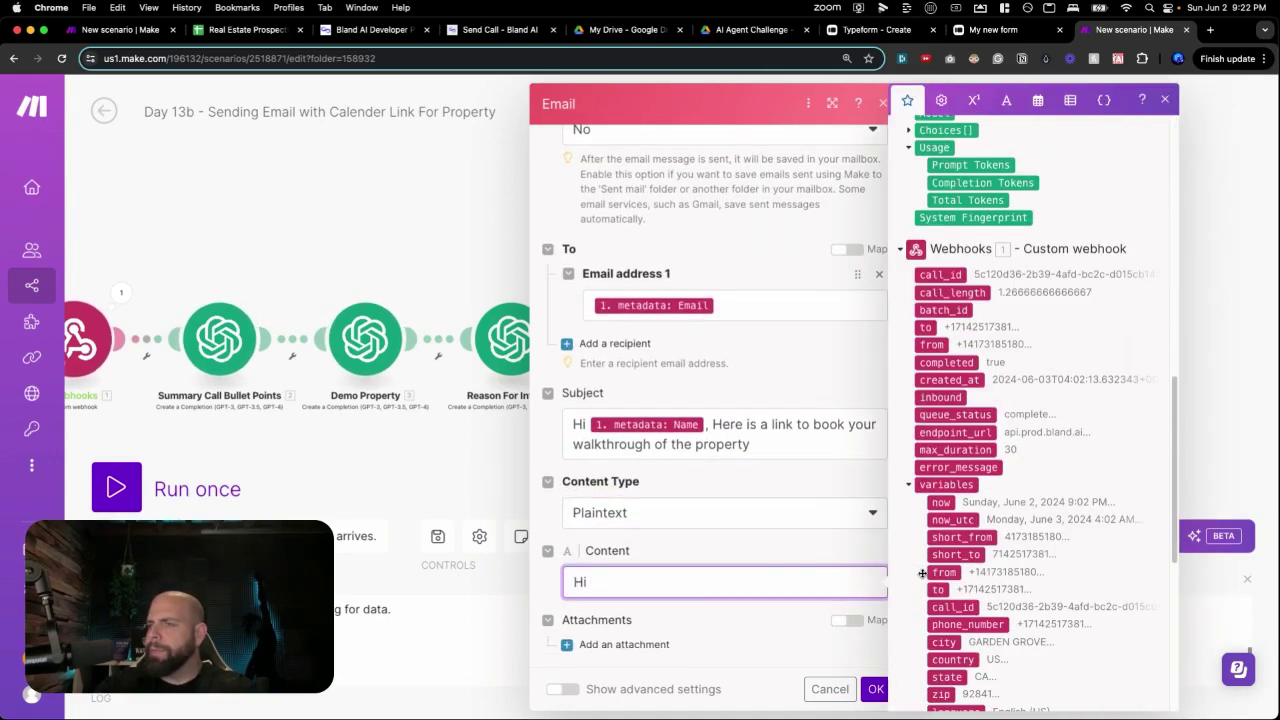
scroll(940, 494, "down", 5)
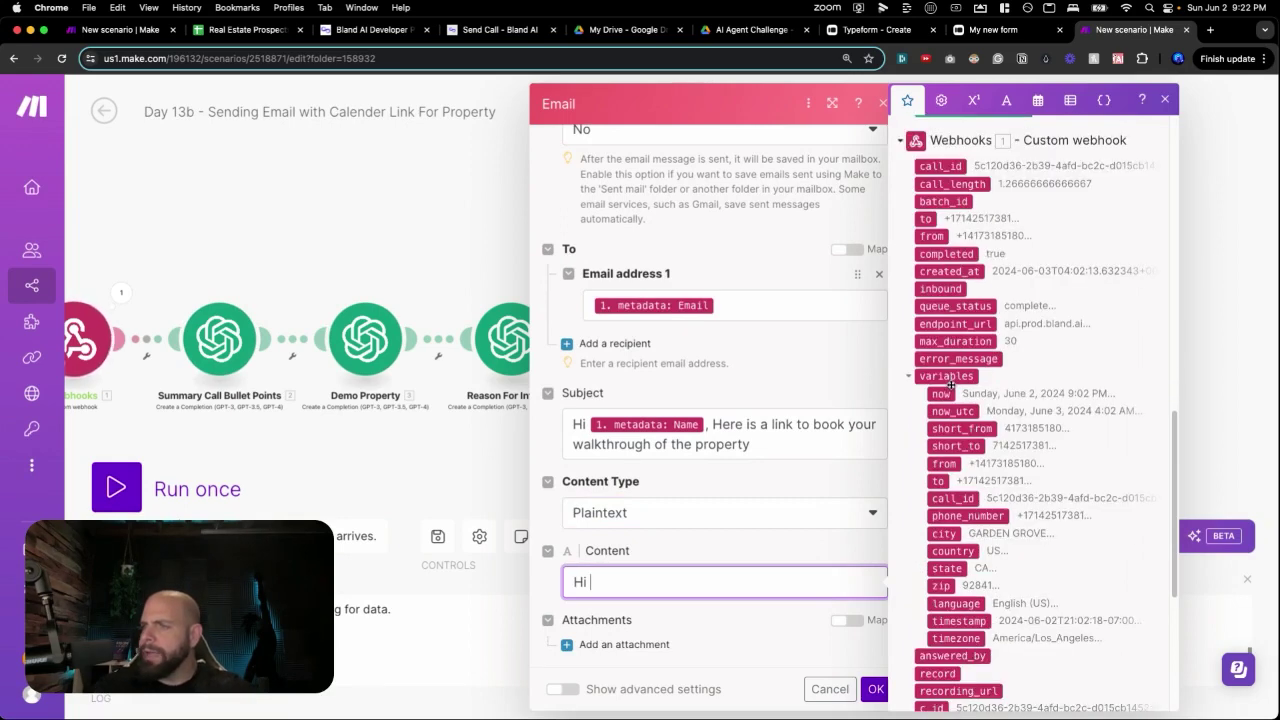
left_click(943, 567)
type(",")
key("Return")
key("Return")
type("It was. a")
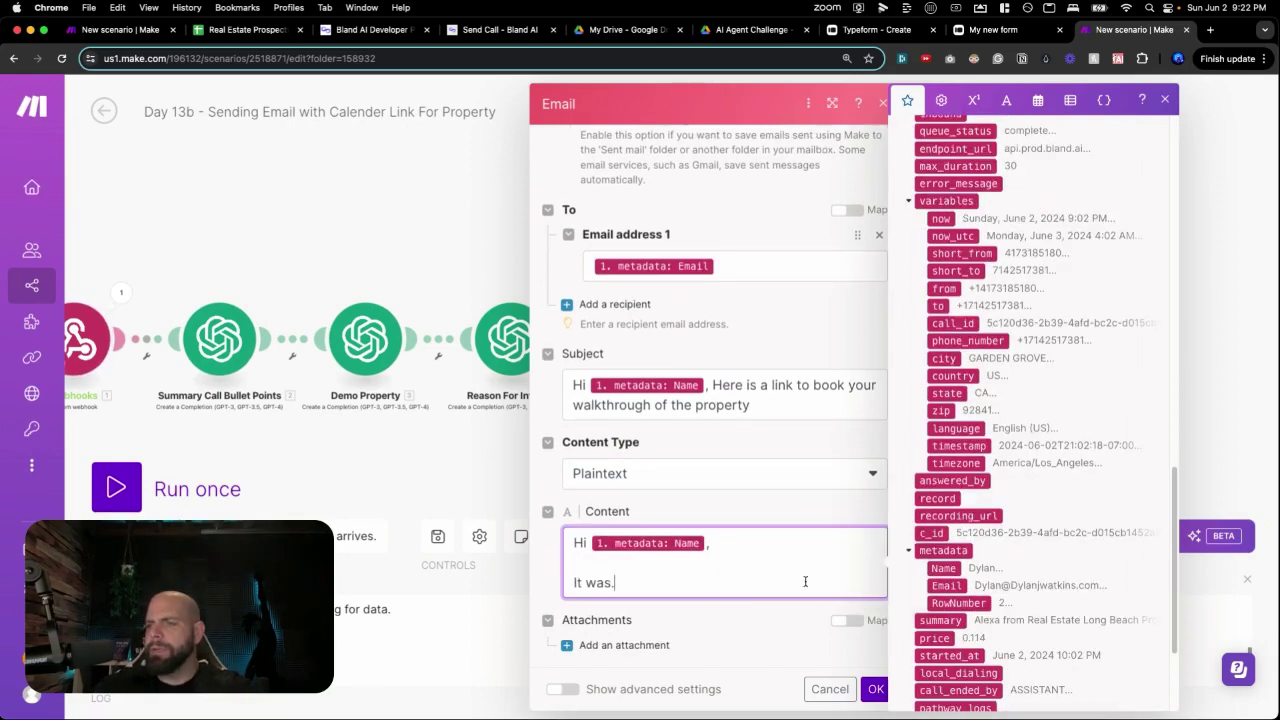
key("BackSpace")
type("a pleasure speaking iwt")
key("BackSpace")
key("BackSpace")
key("BackSpace")
type("with you.")
key("Return")
key("Return")
type("Here is a link to book")
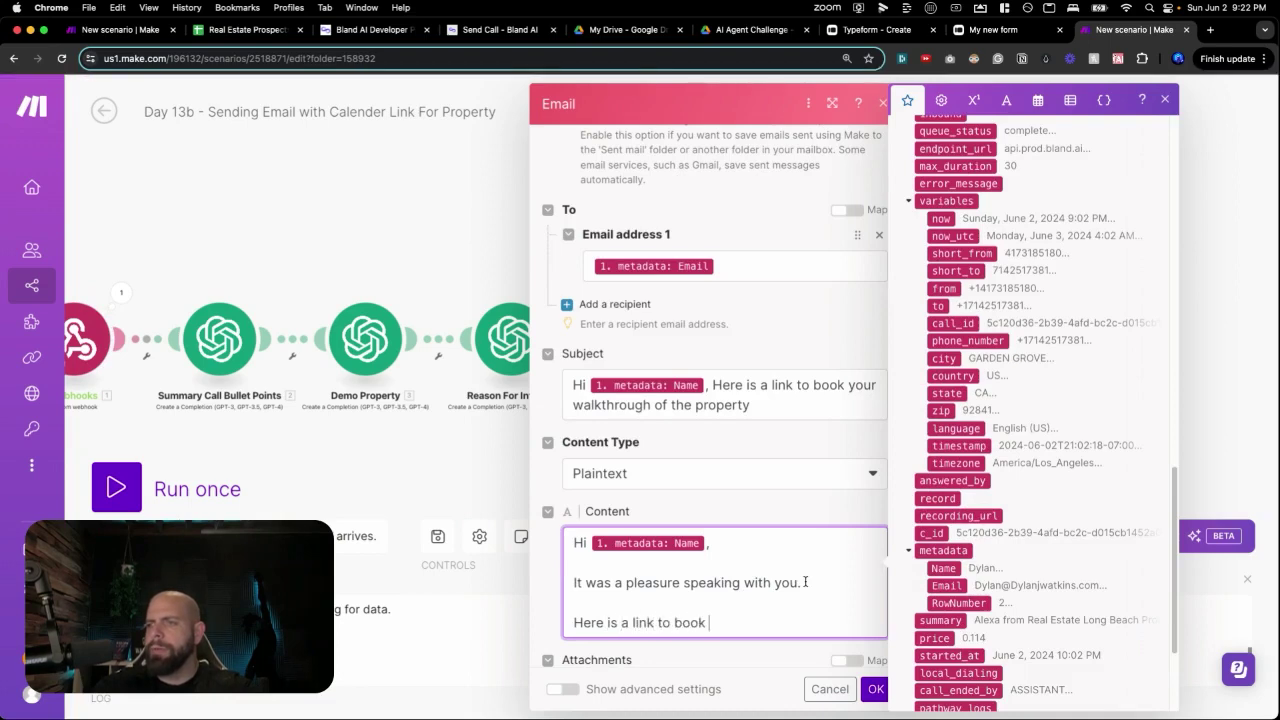
type(" the t")
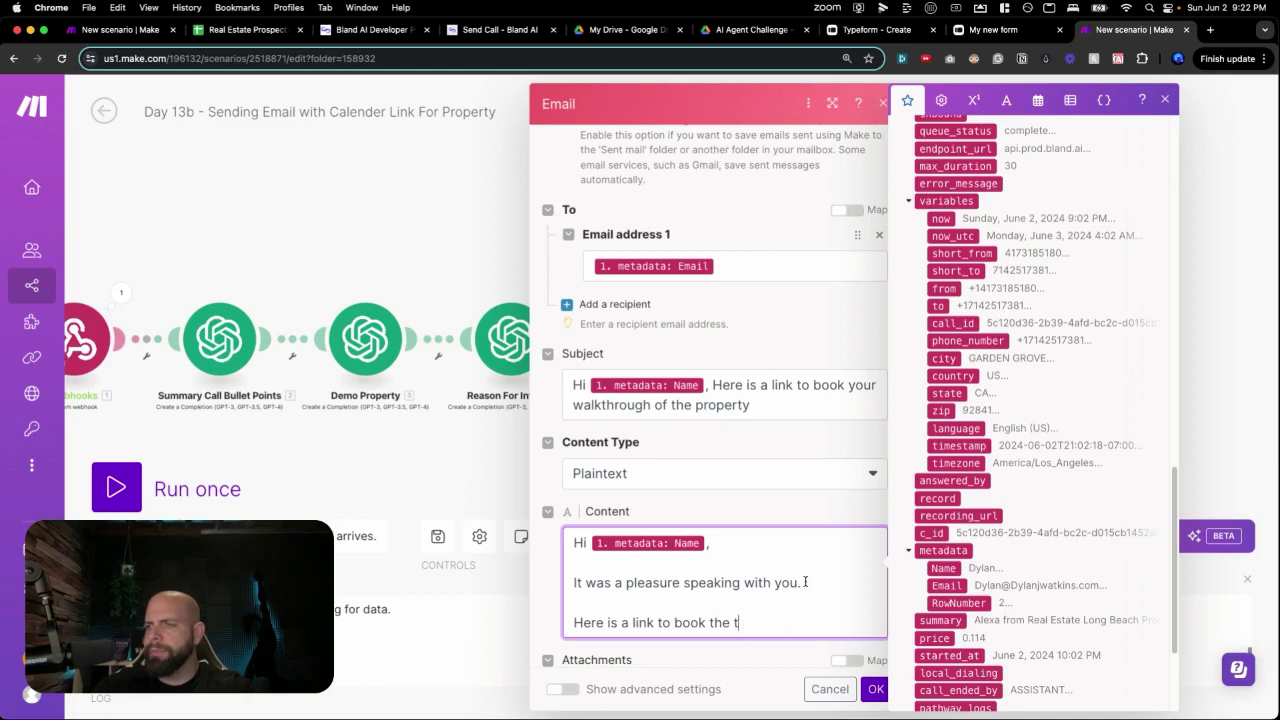
type("hroughtwalkthrough of t")
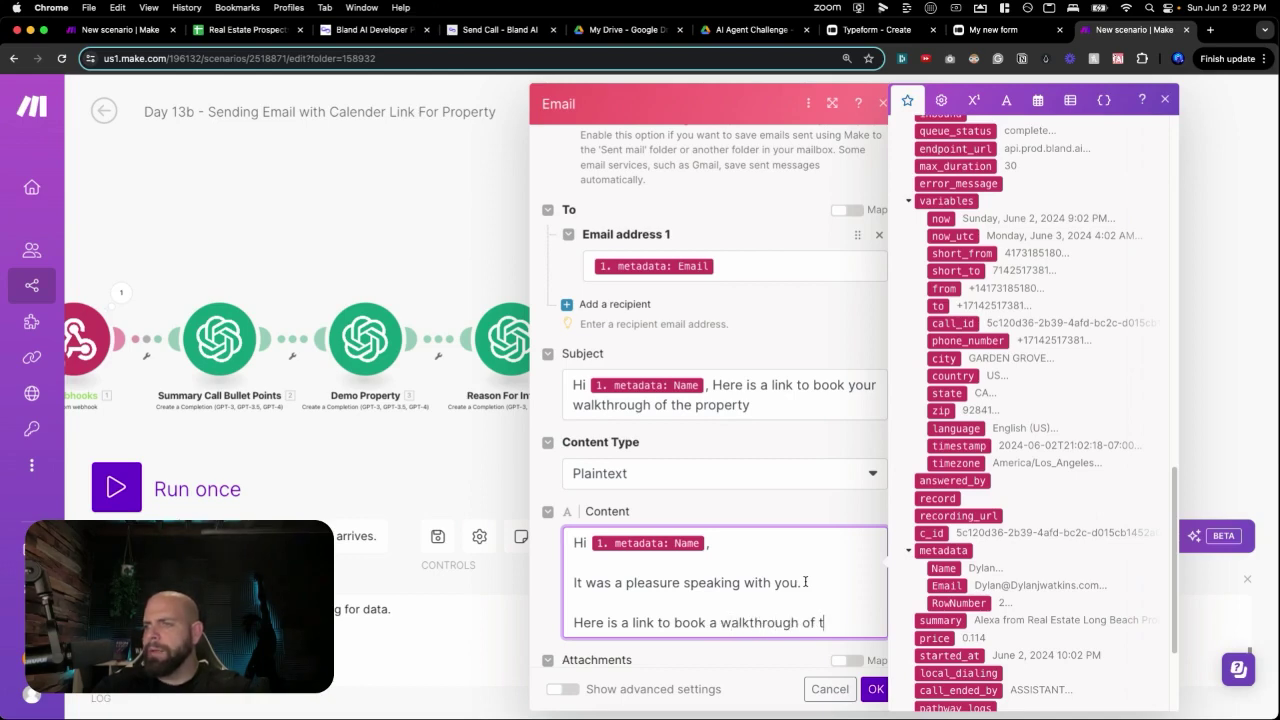
type("he property.")
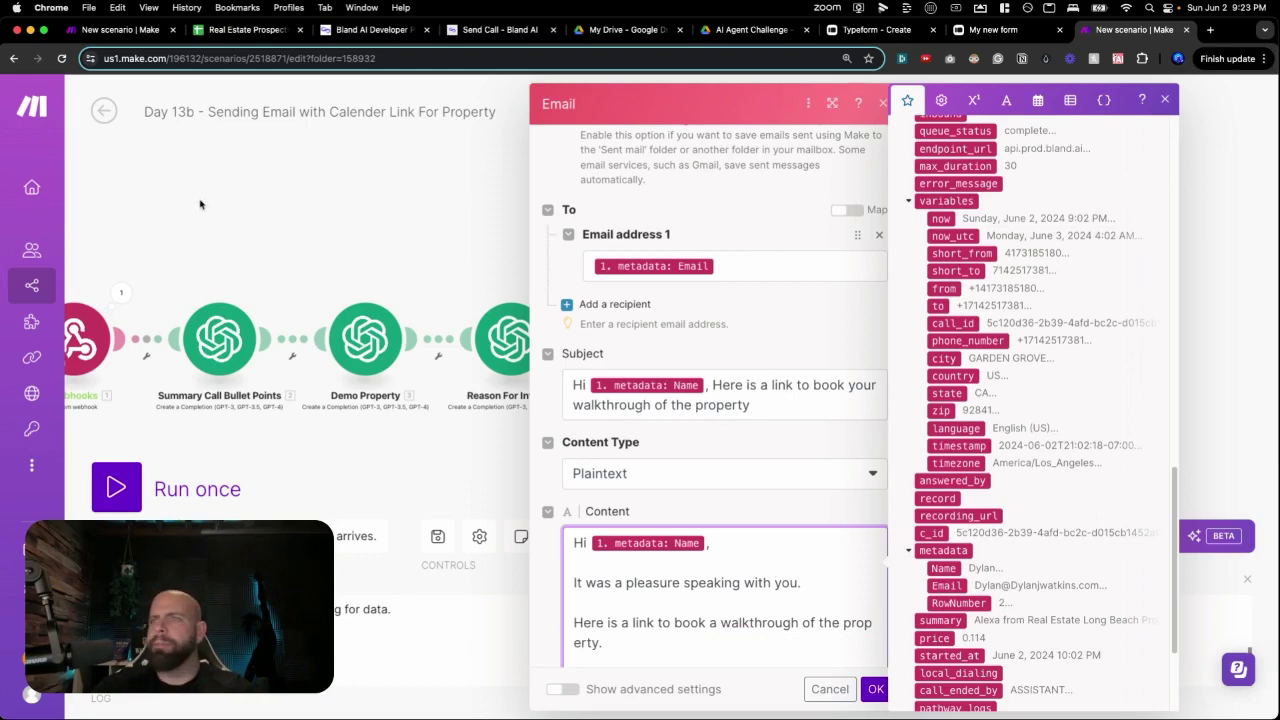
Paste the calendar booking URL, sign off 'All the best' with the sender's name, and save the email.
left_click(1212, 31)
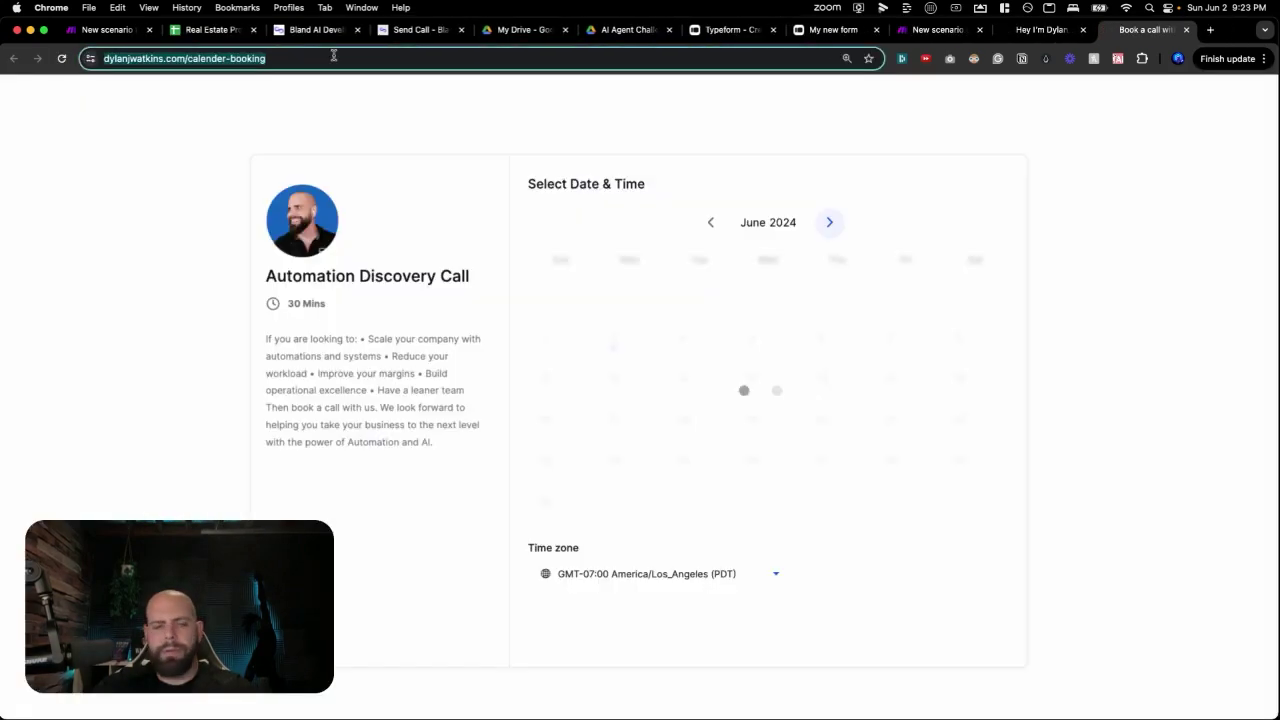
key("super+c")
left_click(938, 29)
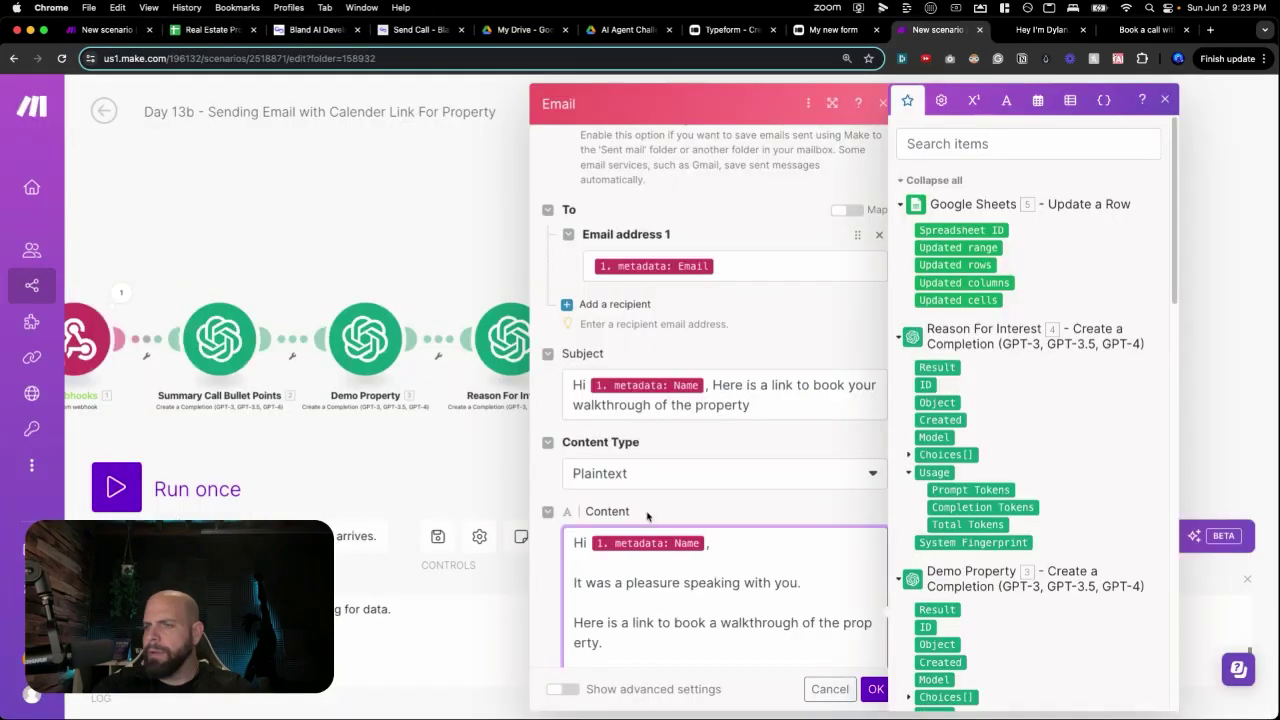
key("super+v")
key("Return")
key("Return")
type("All the b")
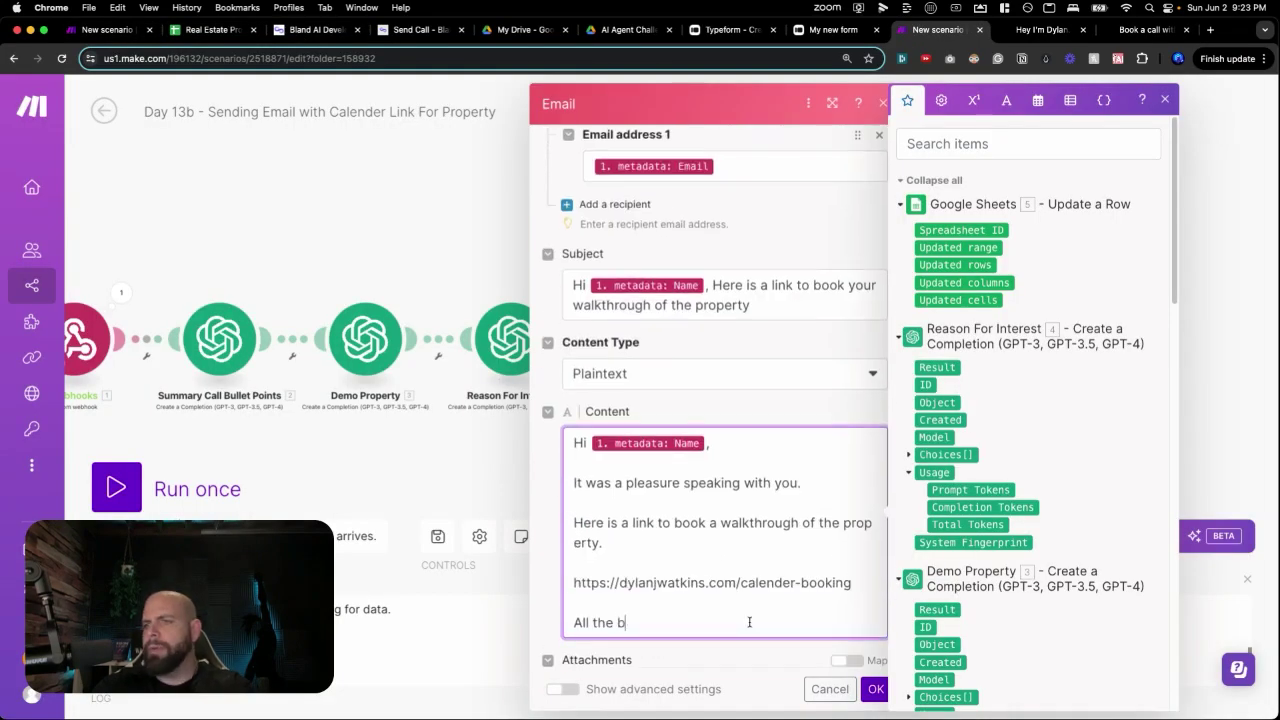
type("est")
key("Return")
type("Dy")
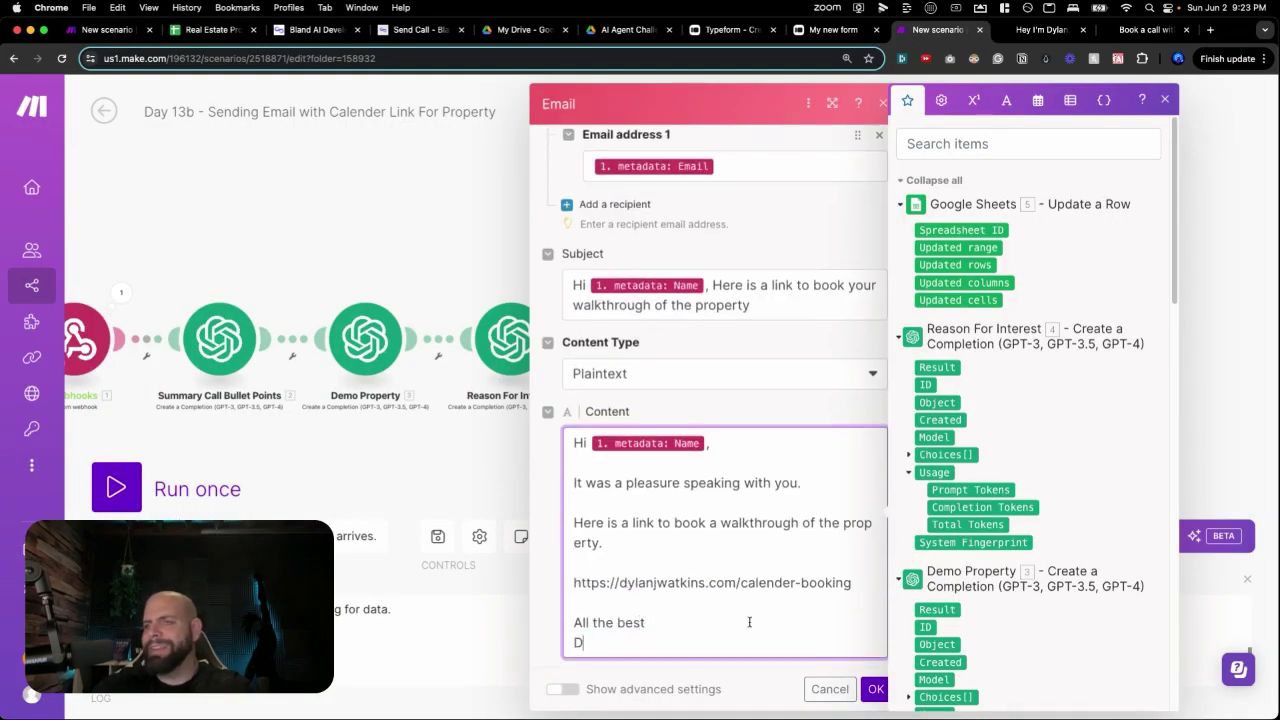
key("BackSpace")
type("Alexa")
scroll(749, 622, "down", 1)
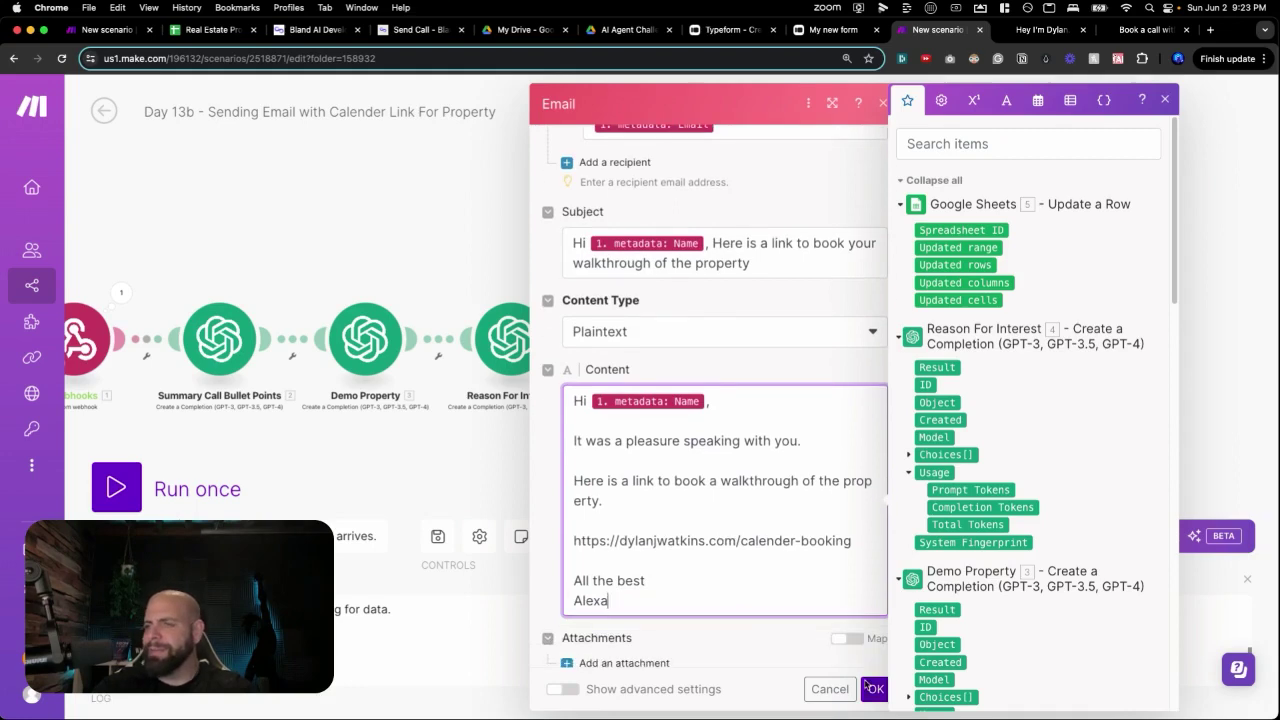
left_click(870, 689)
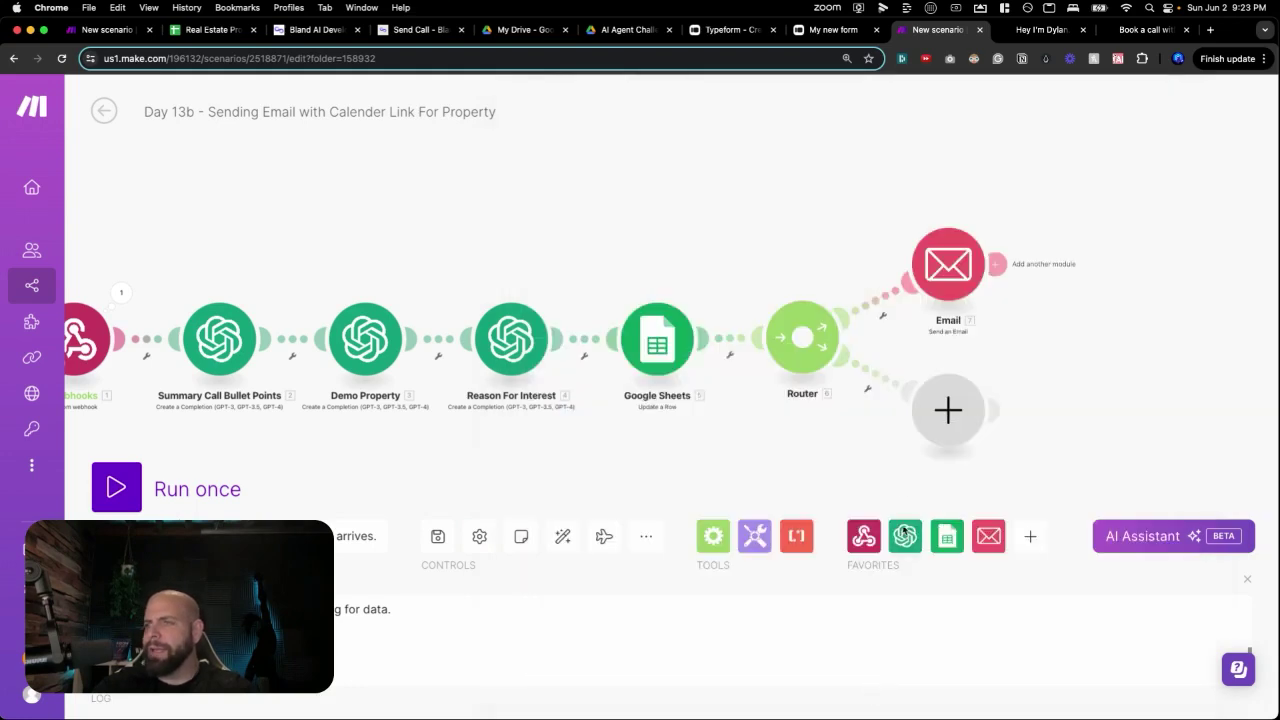
Reopen the saved email step to review it, then add a module on the router's second route.
left_click(942, 282)
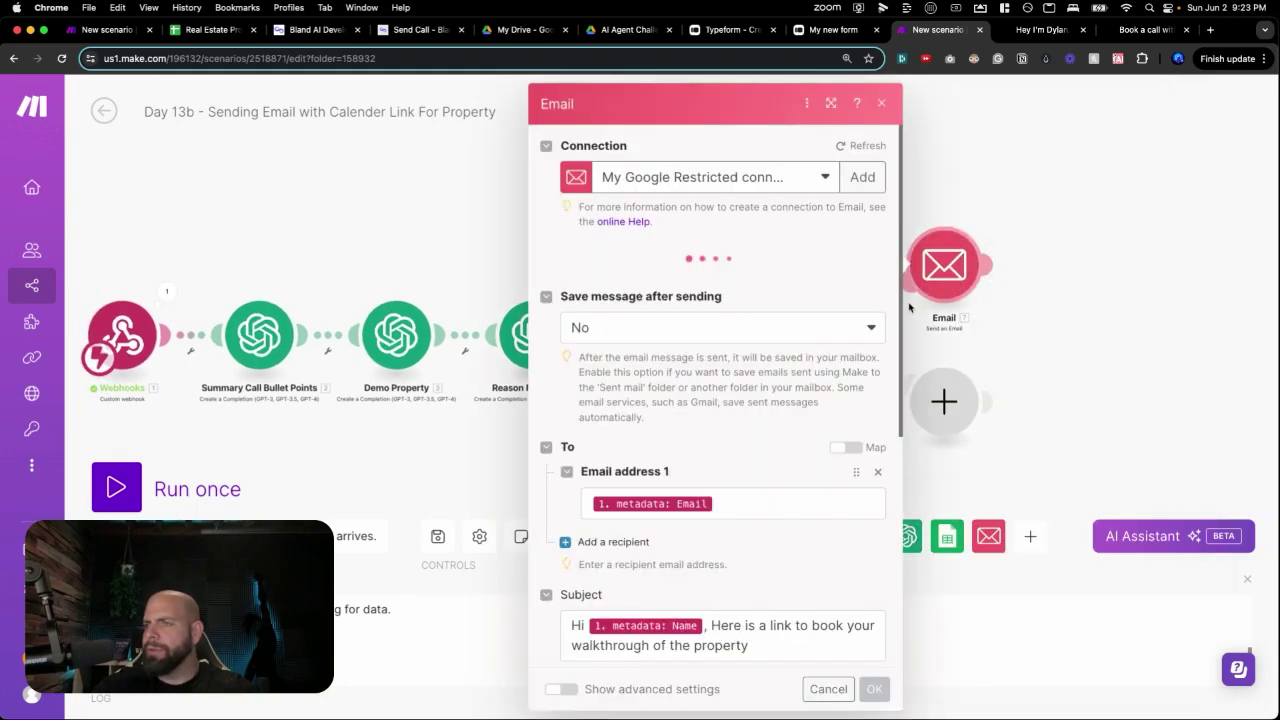
scroll(812, 360, "down", 2)
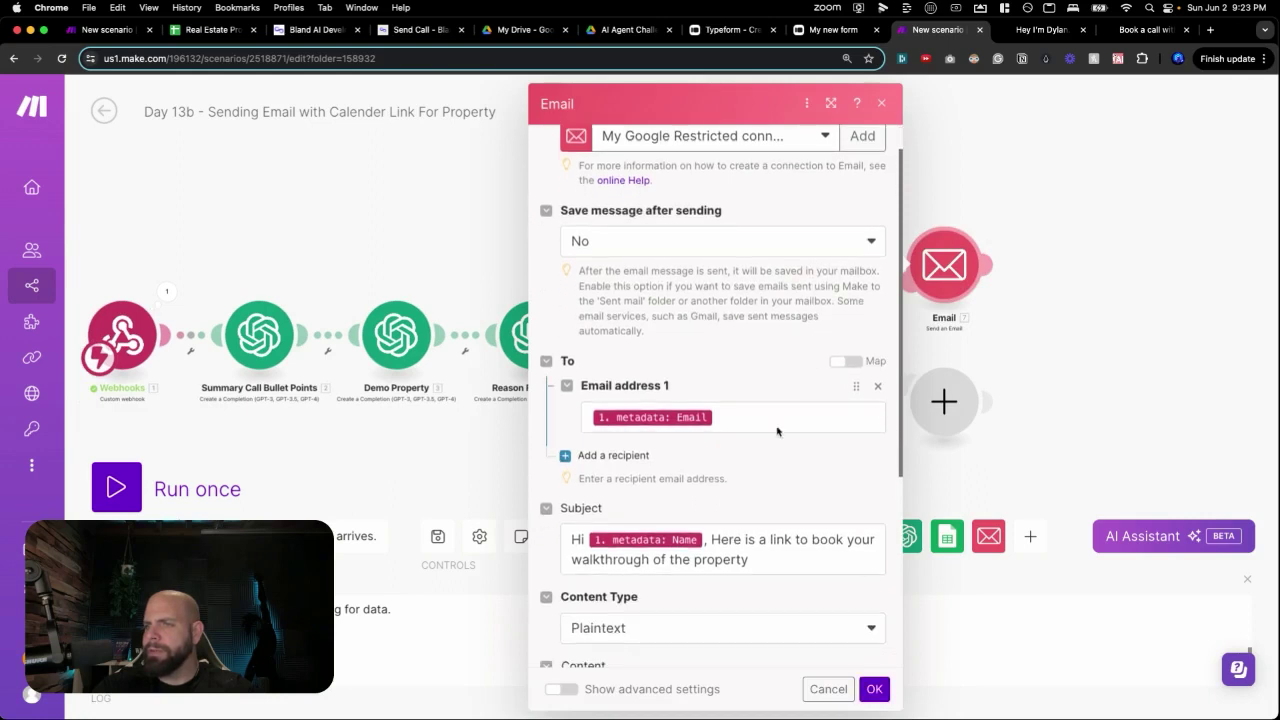
scroll(777, 431, "up", 2)
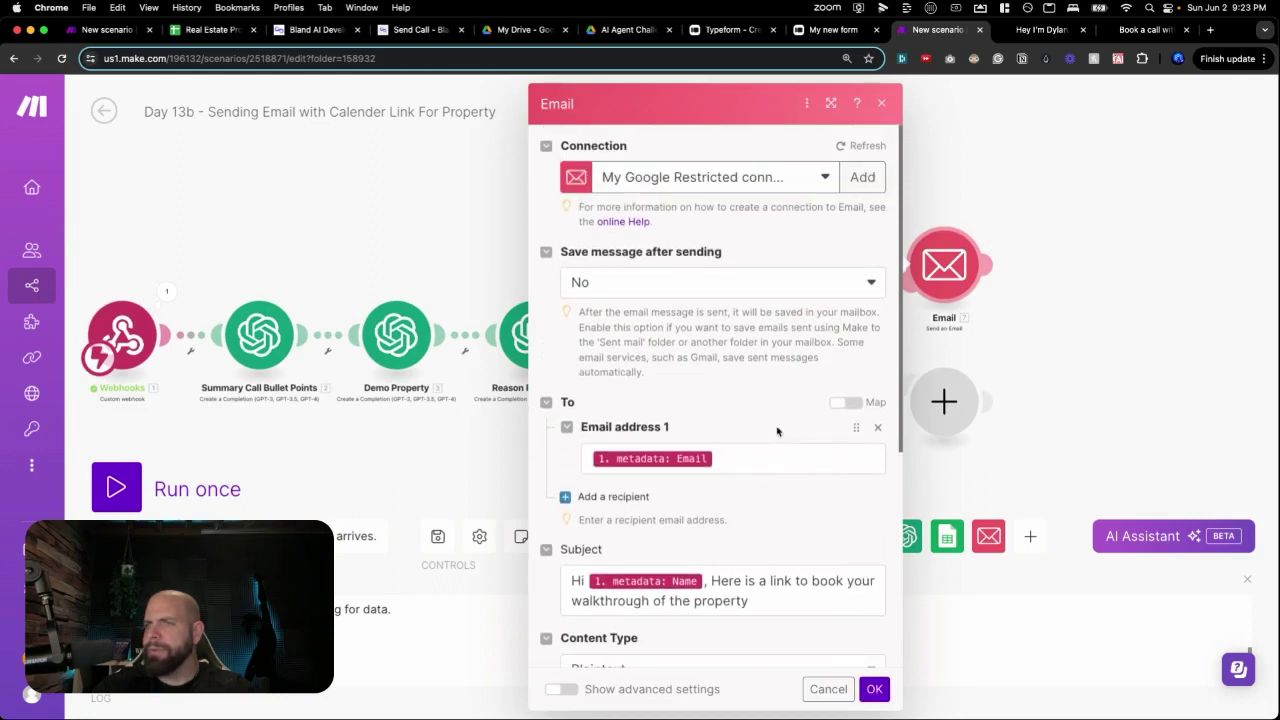
scroll(777, 431, "down", 4)
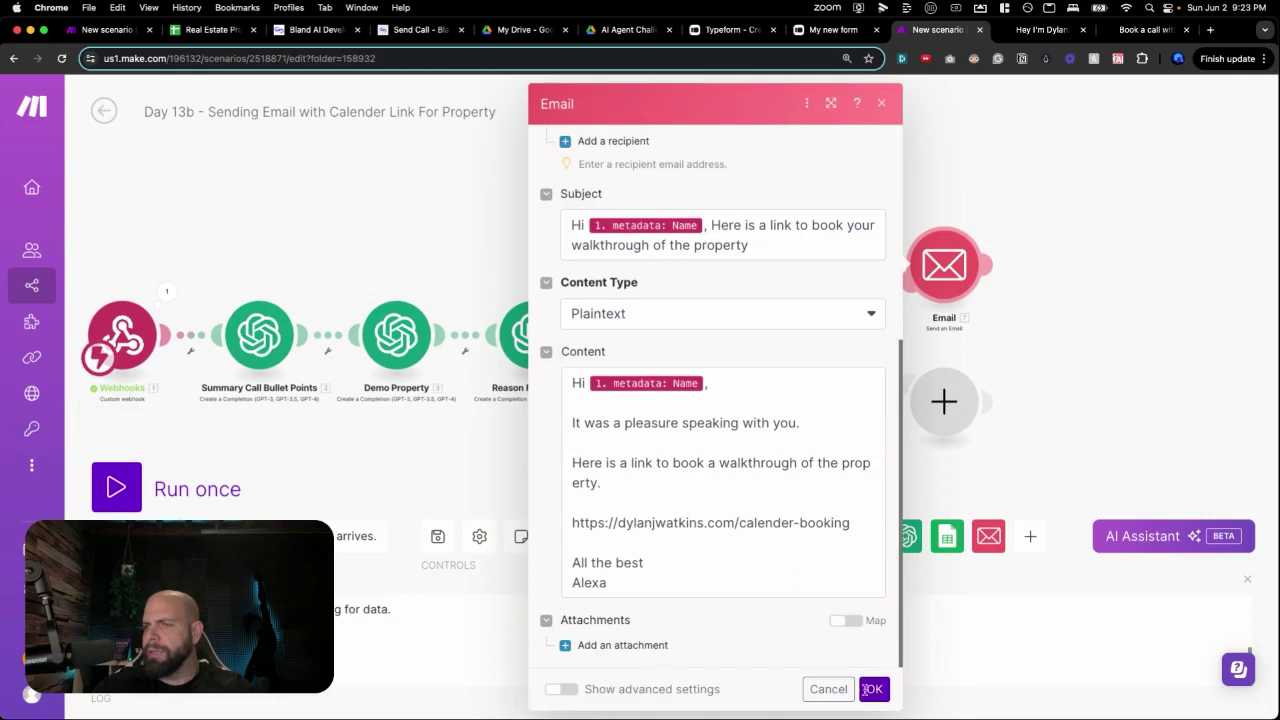
left_click(869, 689)
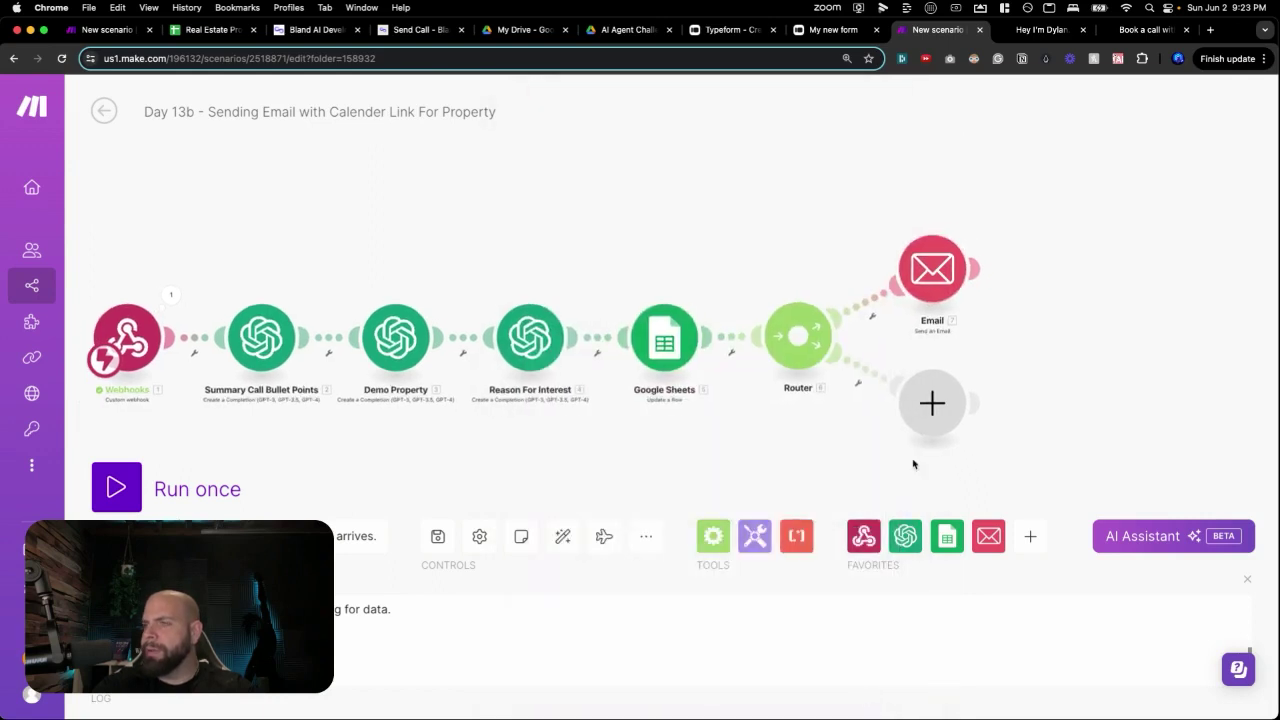
left_click(933, 407)
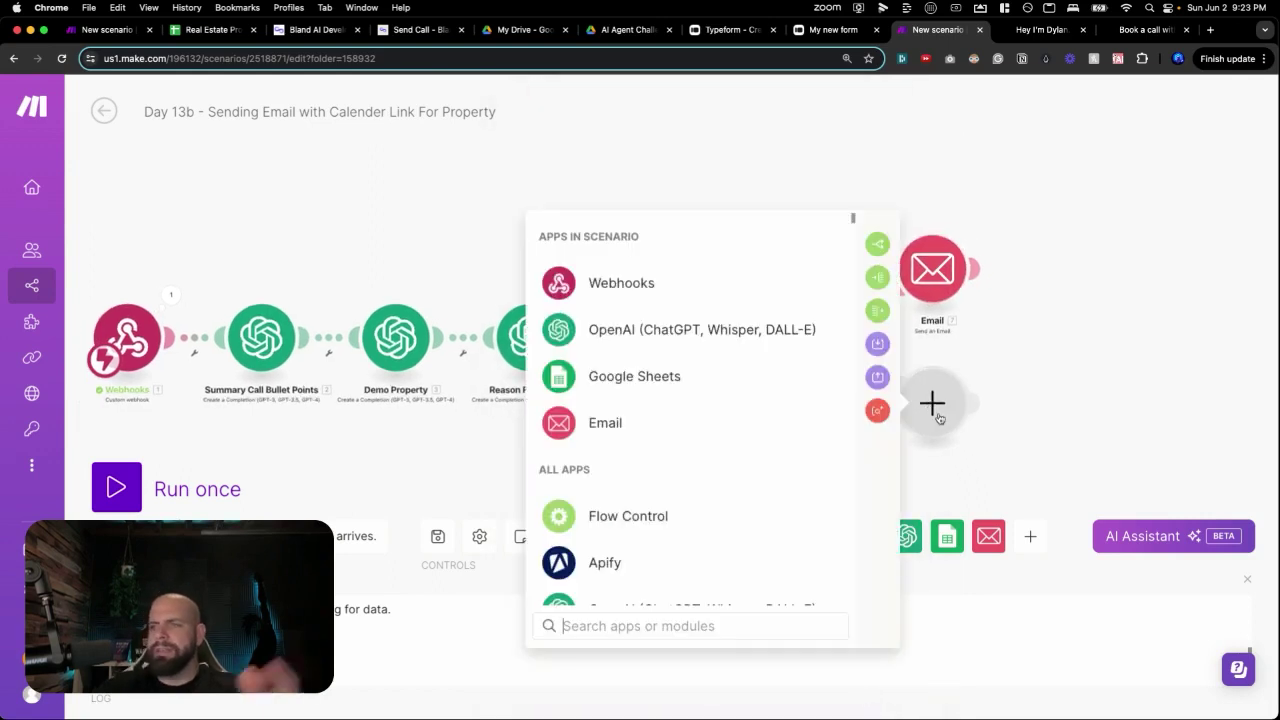
Add a Send an Email step on the second route, addressed to the agent's email address.
left_click(611, 426)
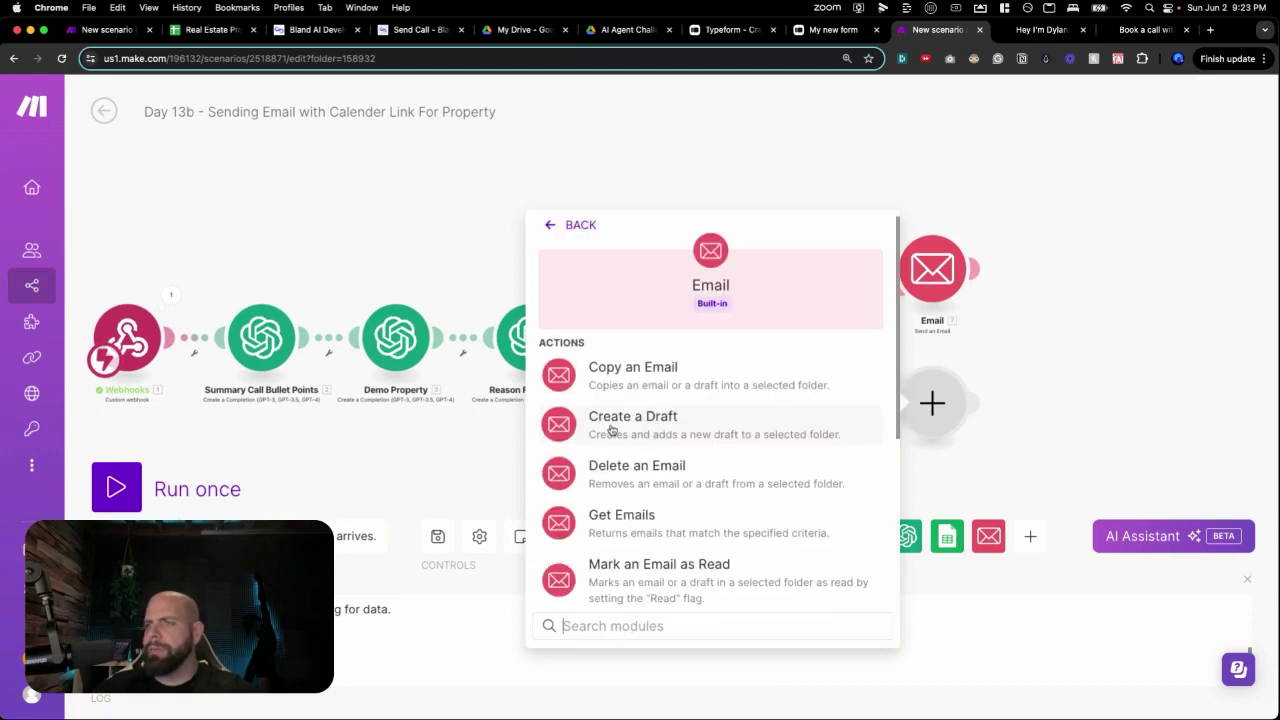
scroll(610, 425, "down", 5)
left_click(612, 466)
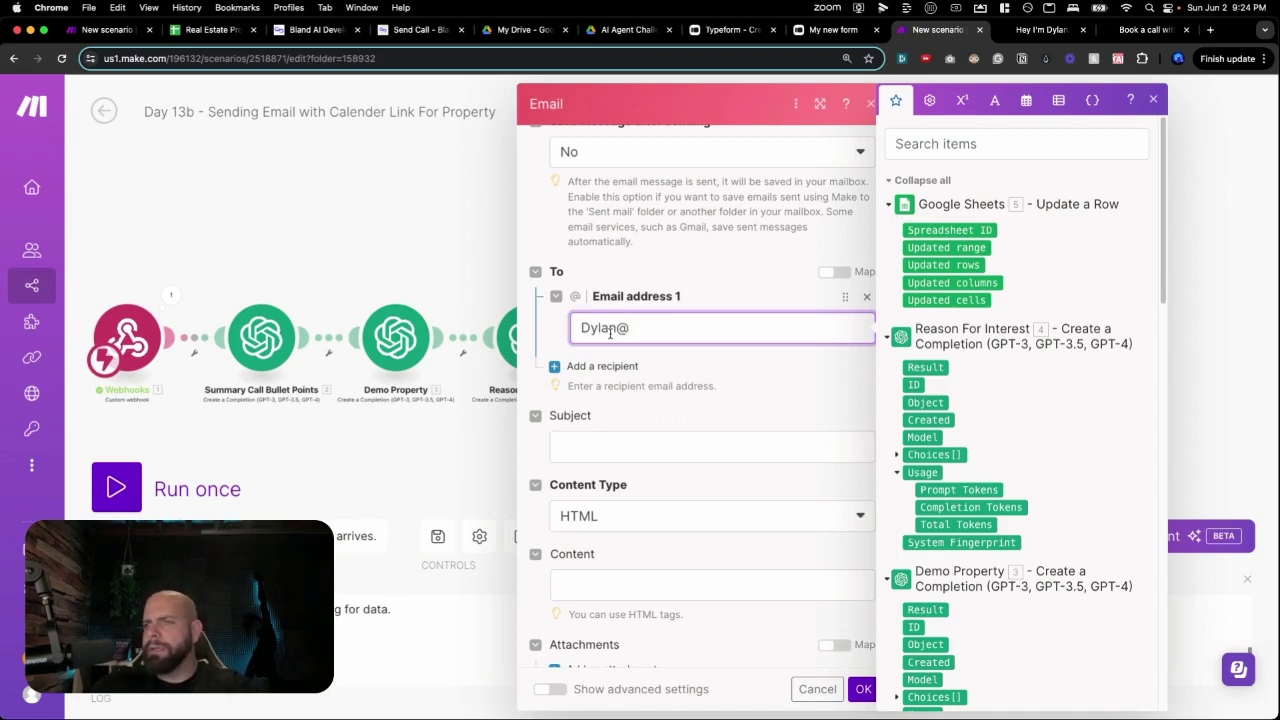
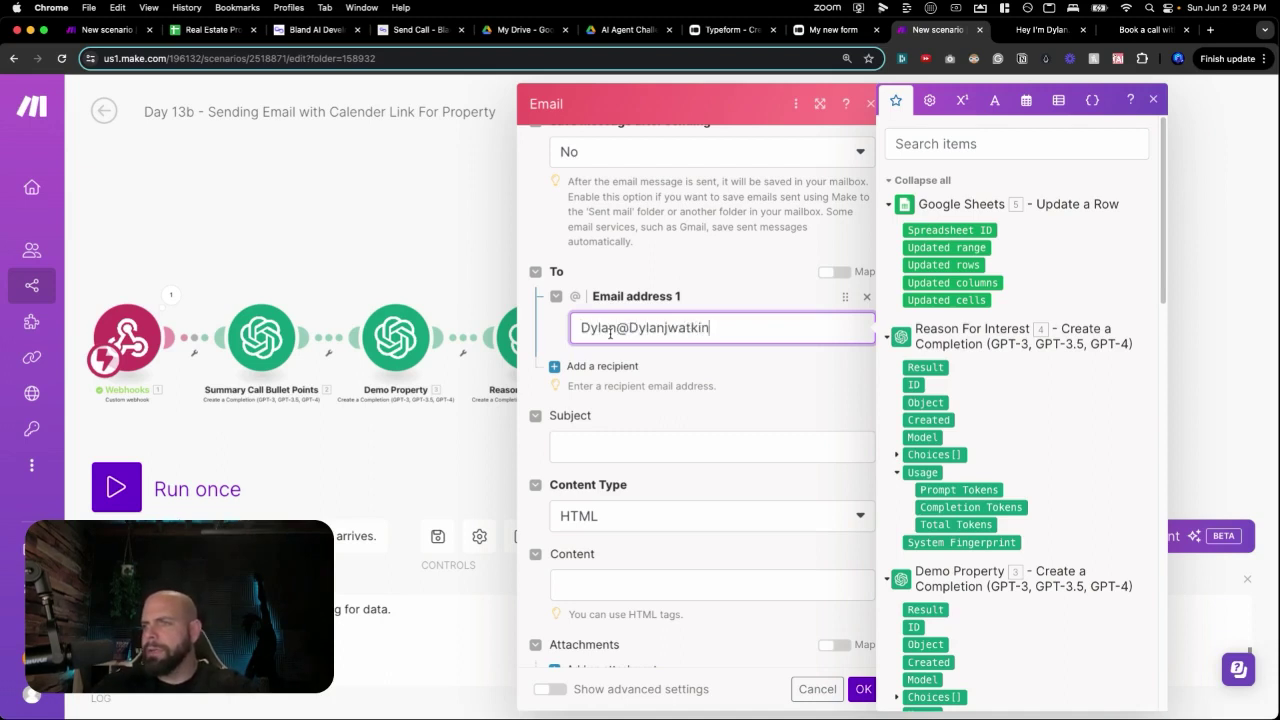
left_click(645, 410)
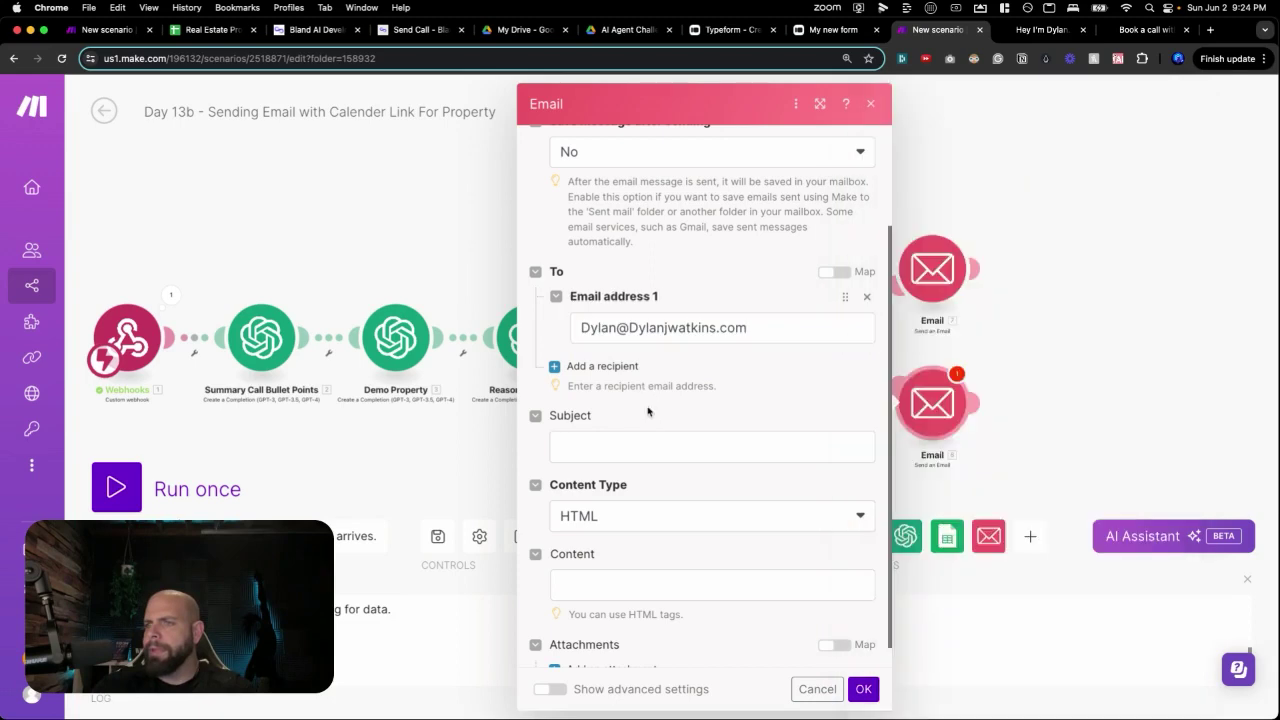
Set subject 'New Prospect [Name] Is Interested in One Of Our Listings' and begin the body greeting the agent.
left_click(643, 409)
type("New")
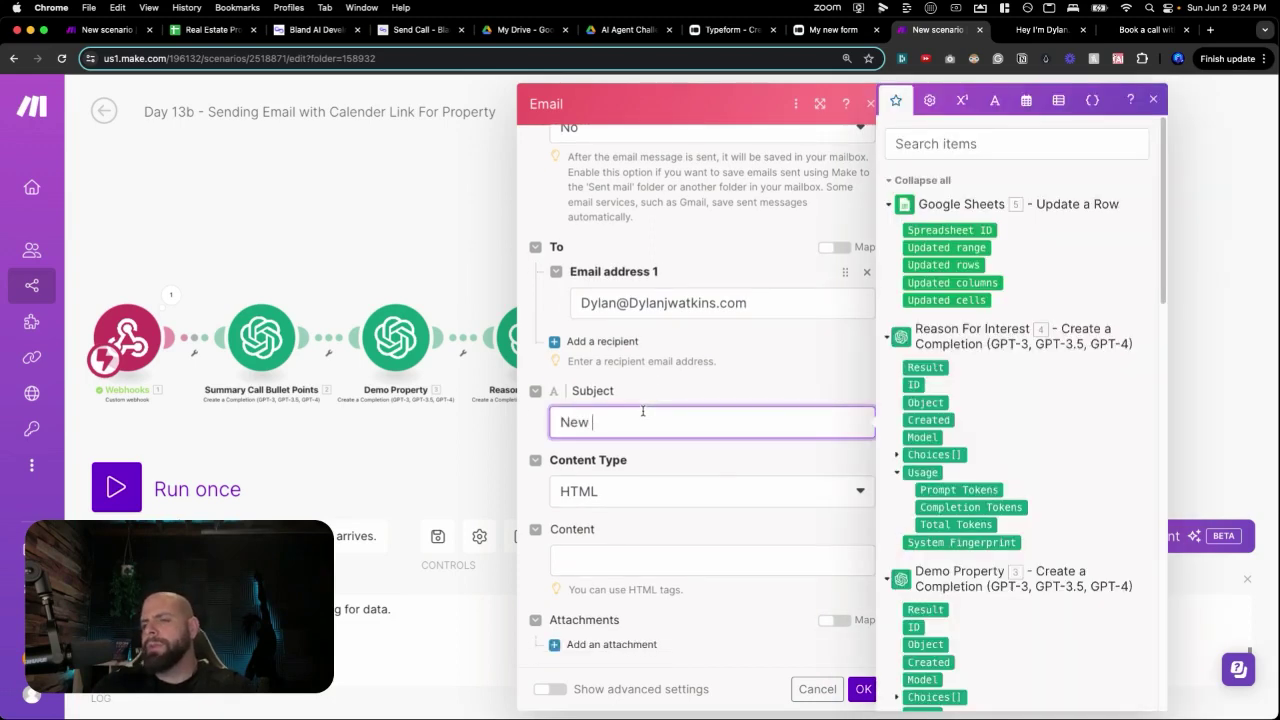
type(" Prospect")
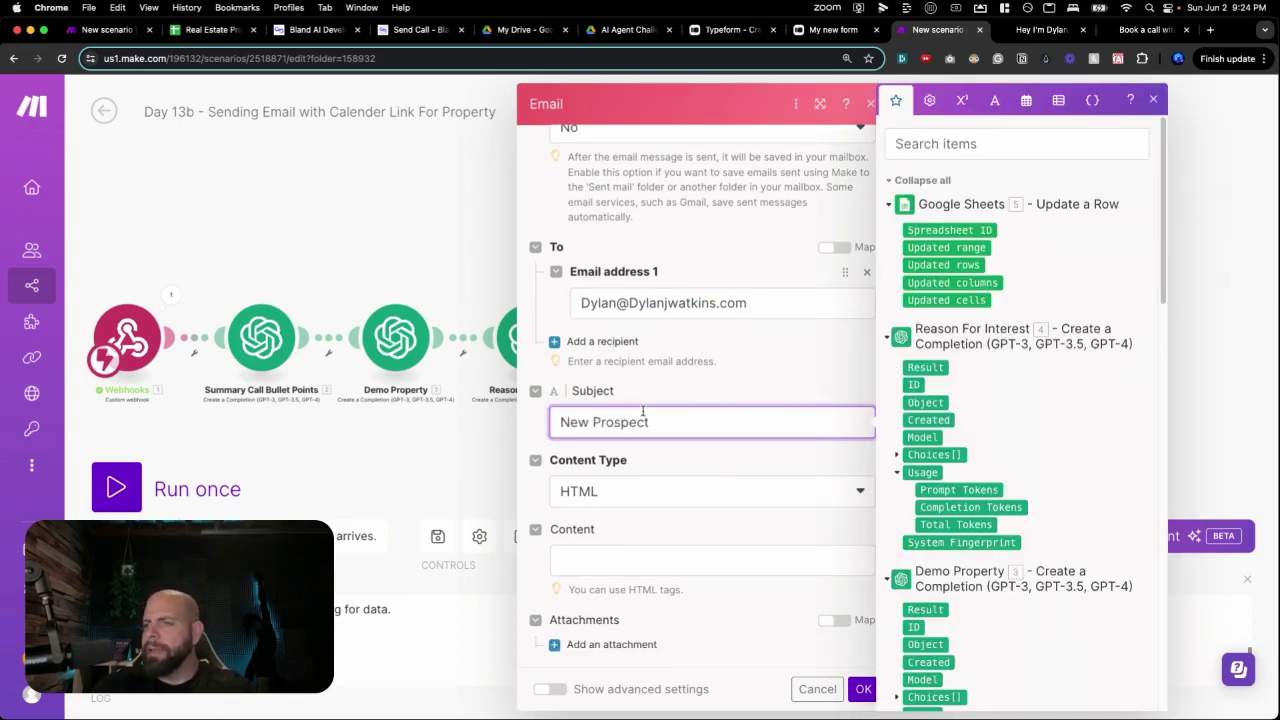
scroll(925, 444, "down", 10)
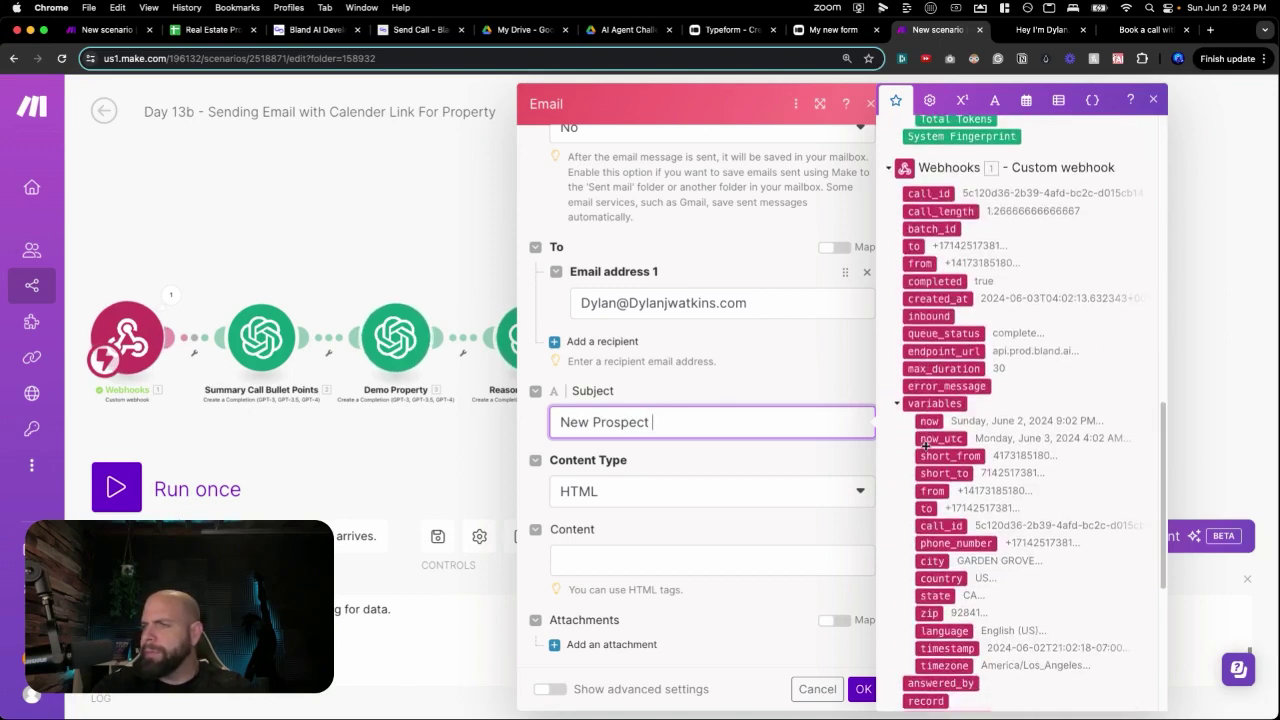
scroll(935, 484, "down", 1)
scroll(933, 480, "down", 2)
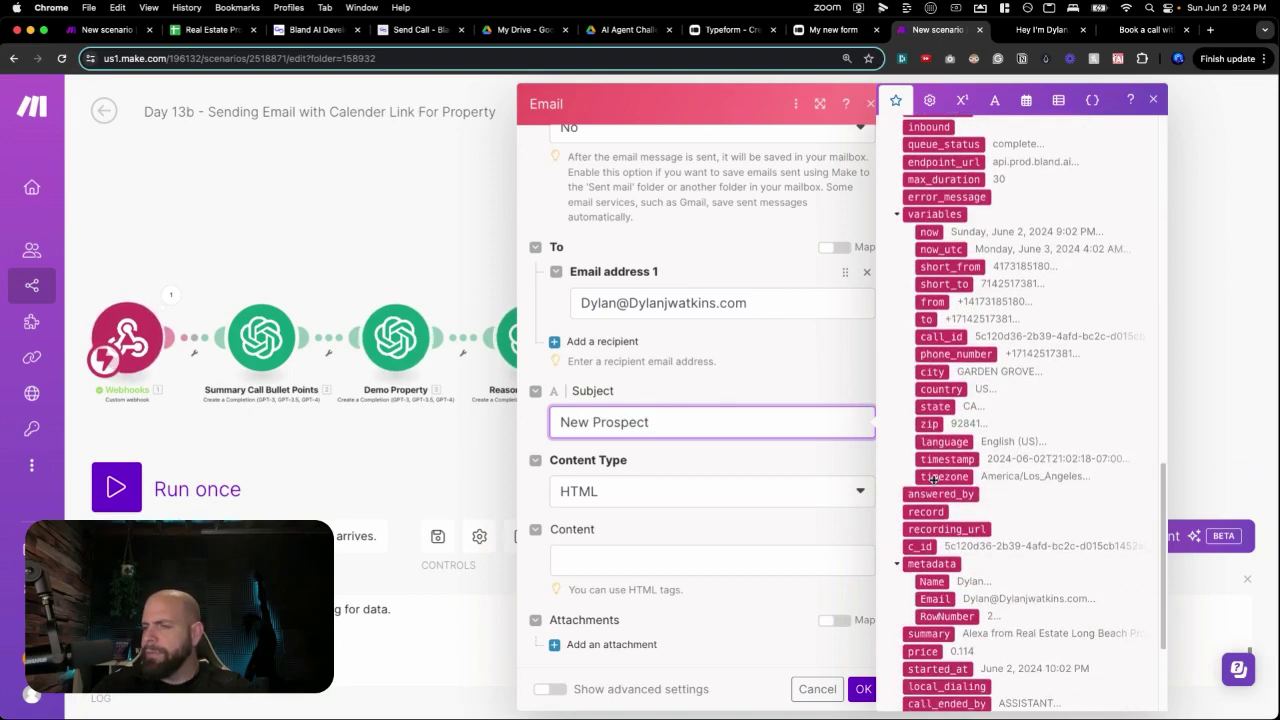
left_click(930, 566)
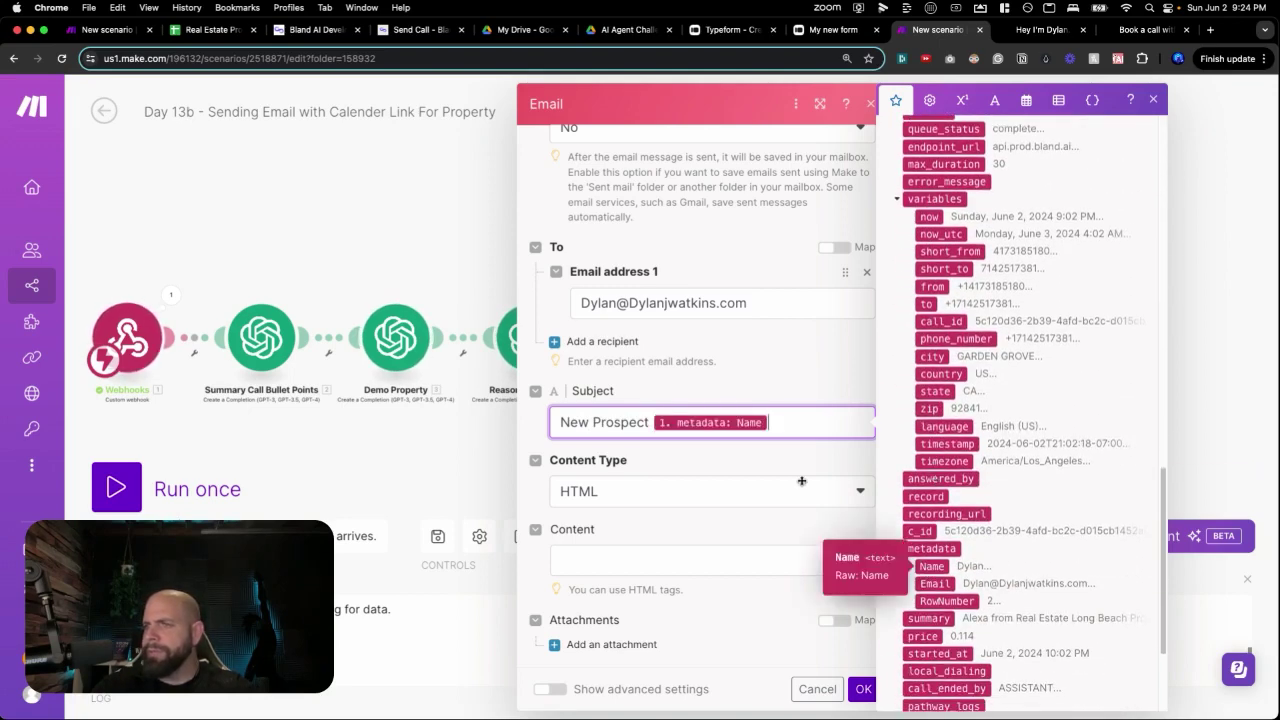
type("Is In")
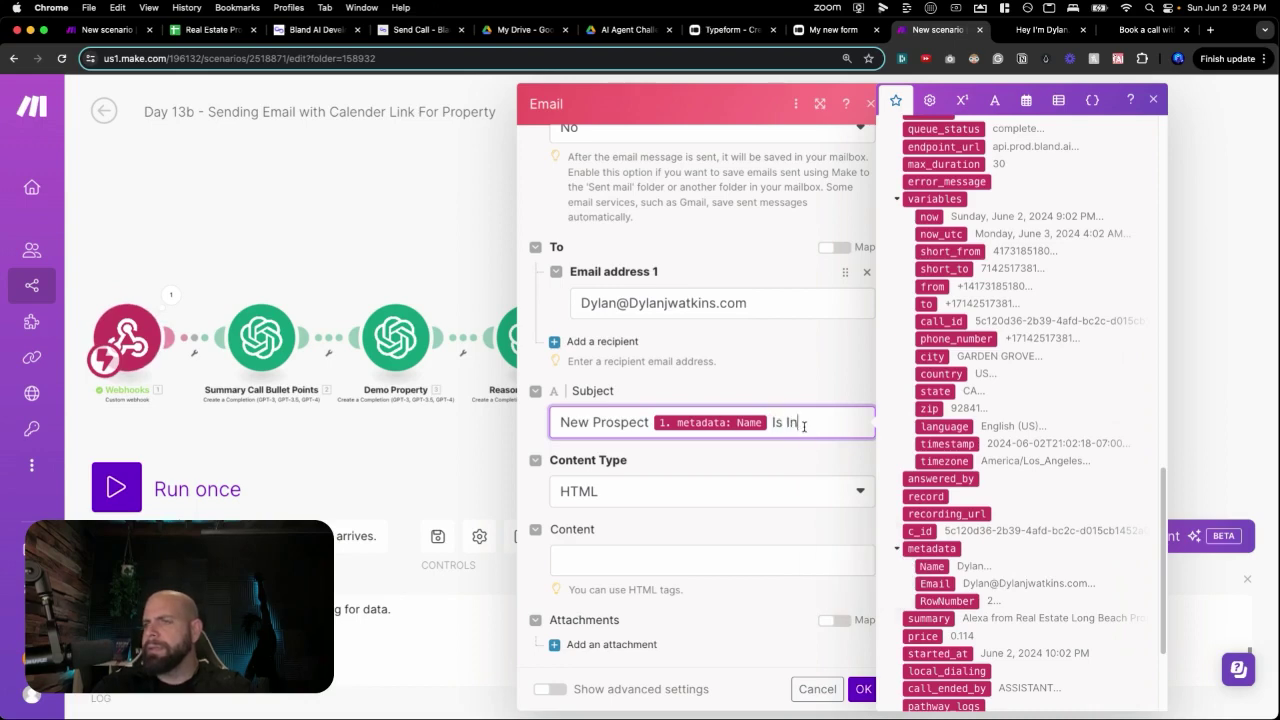
type("teresting")
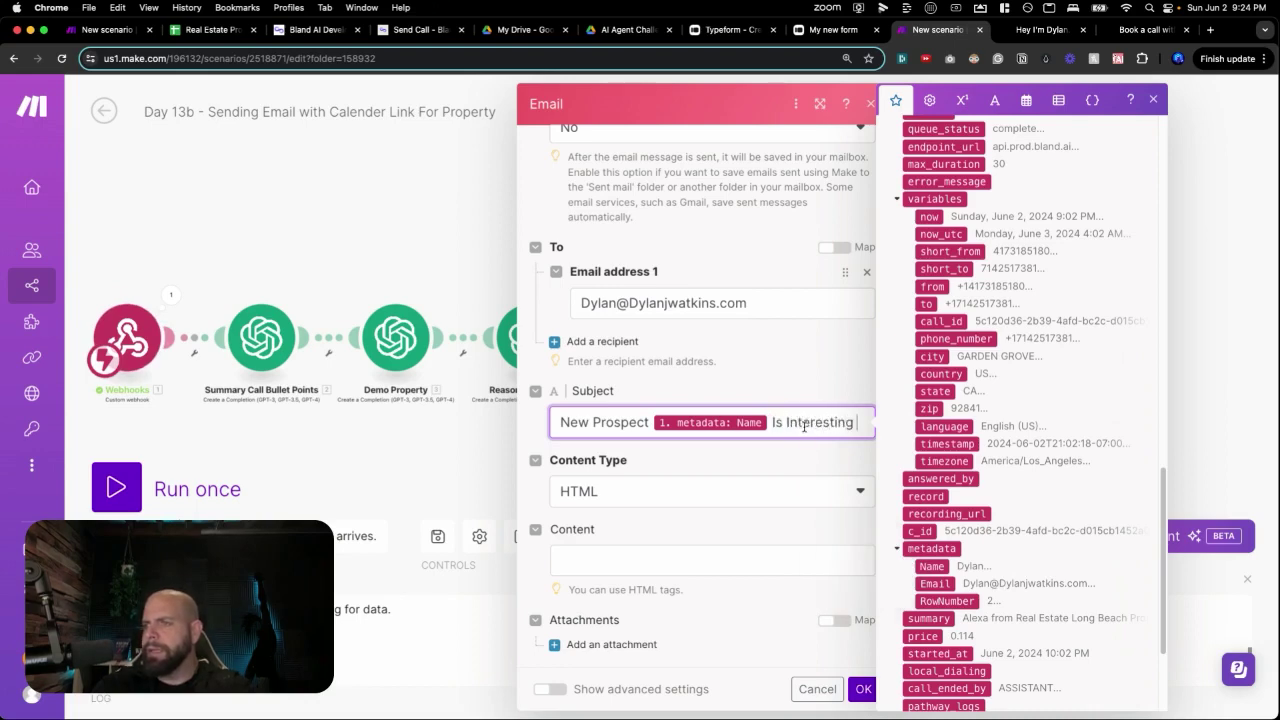
scroll(918, 470, "down", 1)
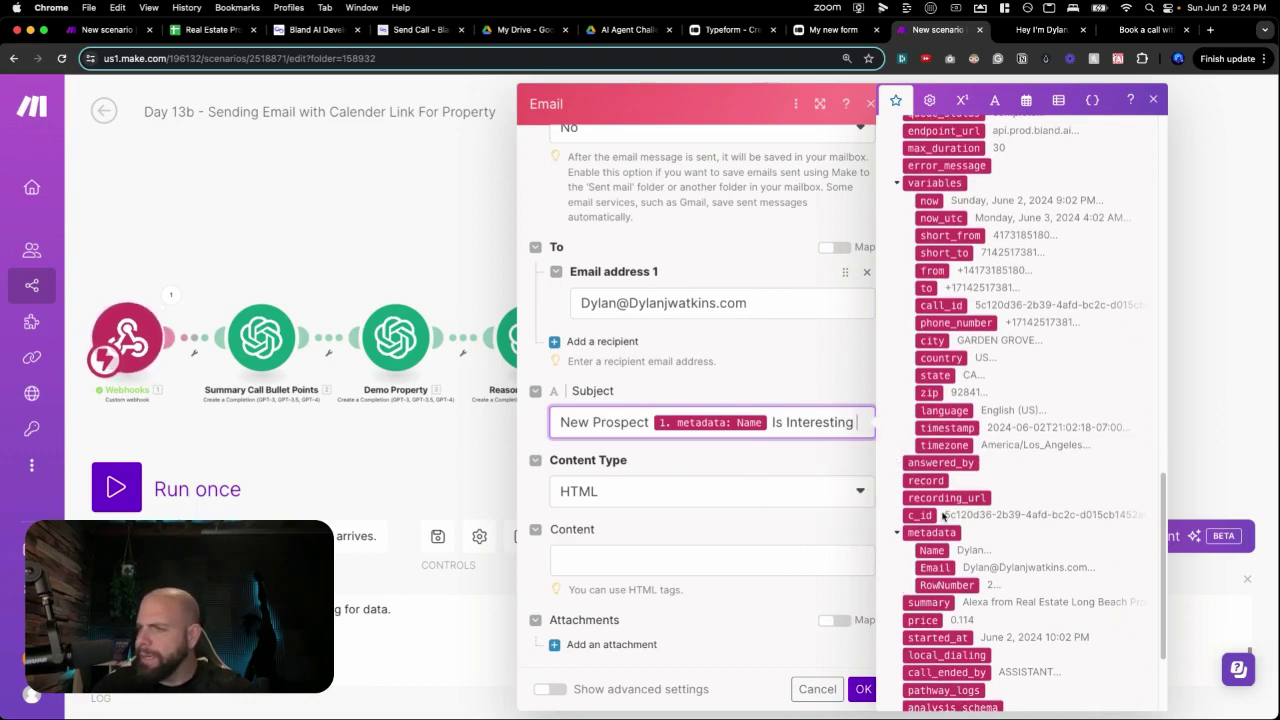
scroll(920, 475, "down", 5)
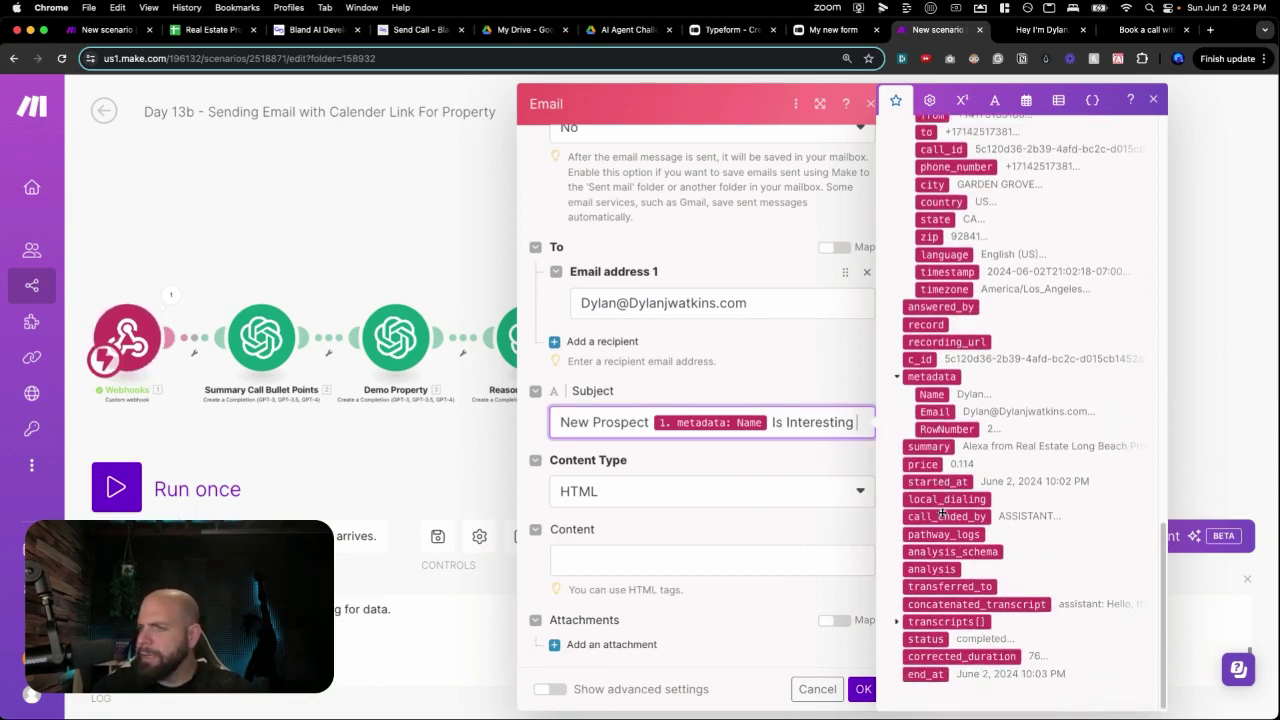
scroll(942, 511, "up", 2)
key("BackSpace")
key("BackSpace")
key("BackSpace")
key("BackSpace")
key("BackSpace")
key("BackSpace")
key("BackSpace")
key("BackSpace")
key("BackSpace")
key("BackSpace")
key("BackSpace")
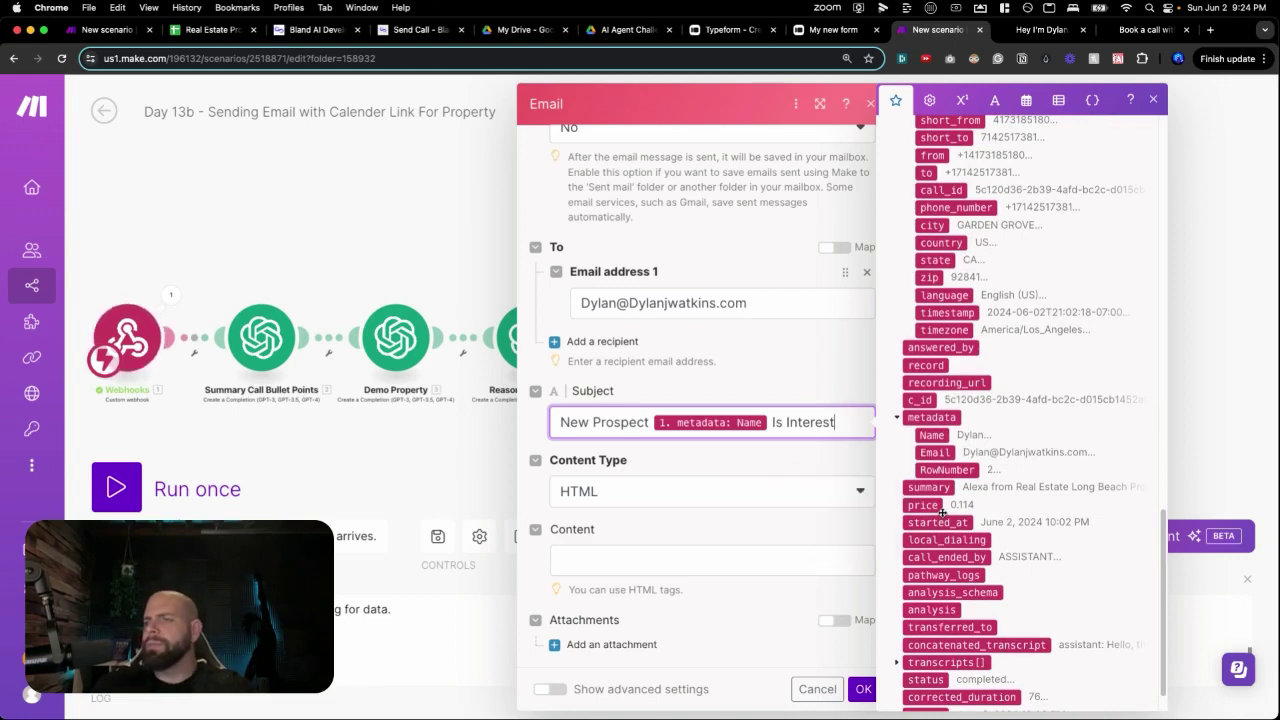
type("In")
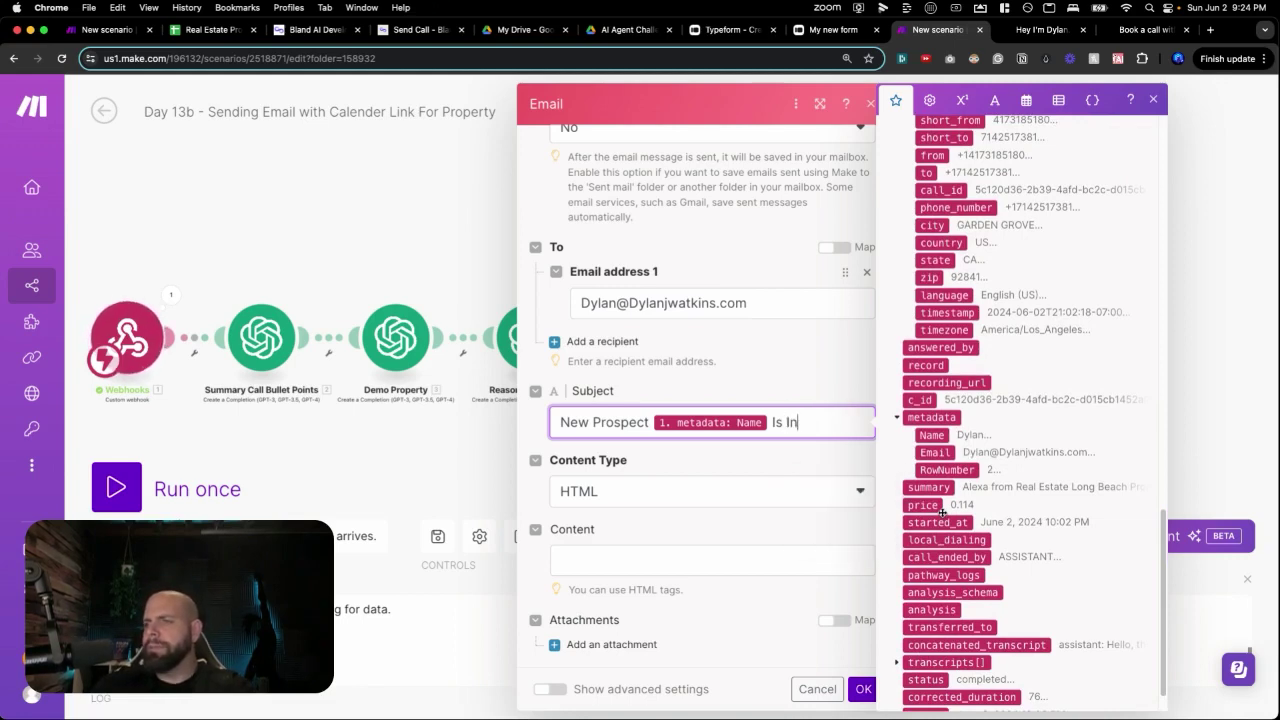
type("terested in One Of Our Lis")
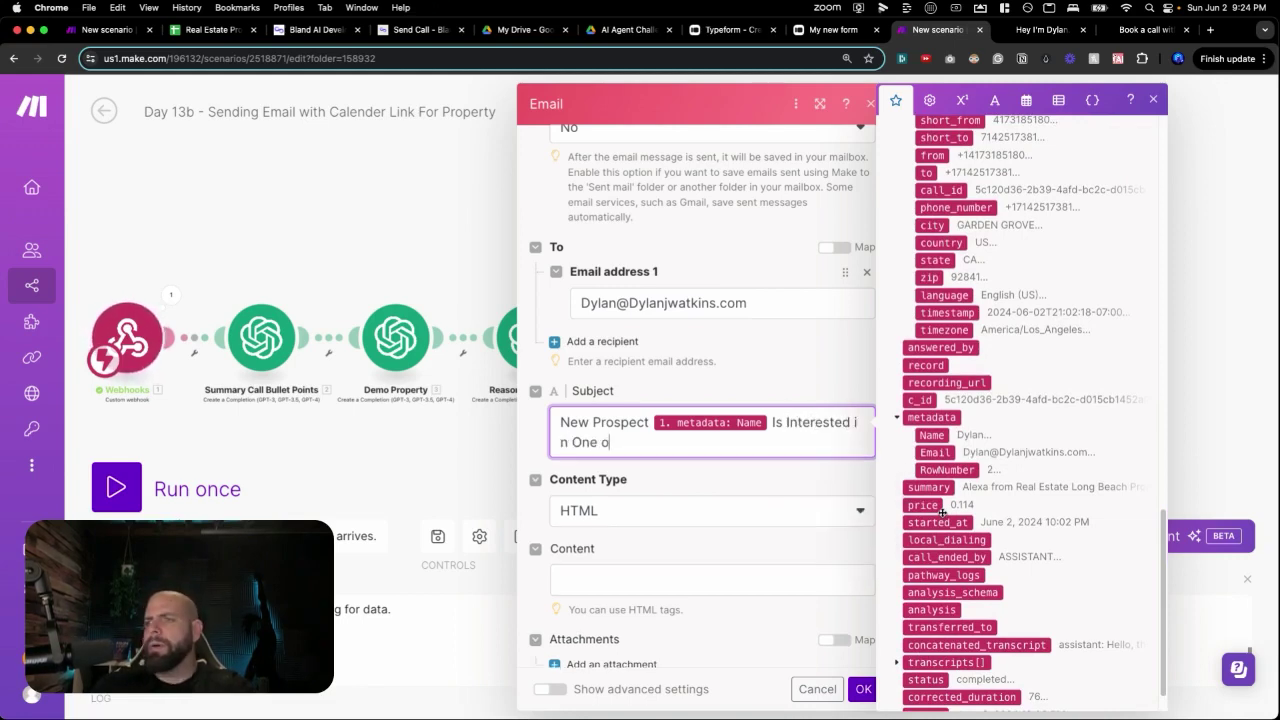
type("tings")
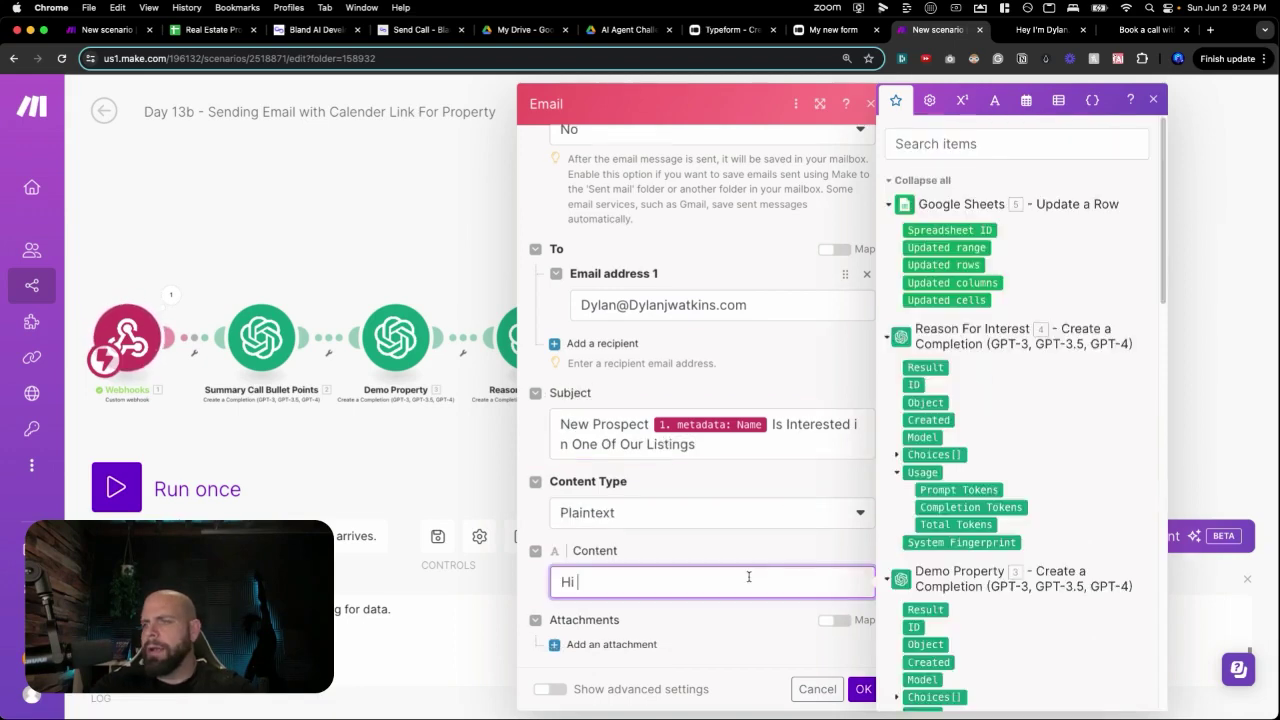
type("Sall")
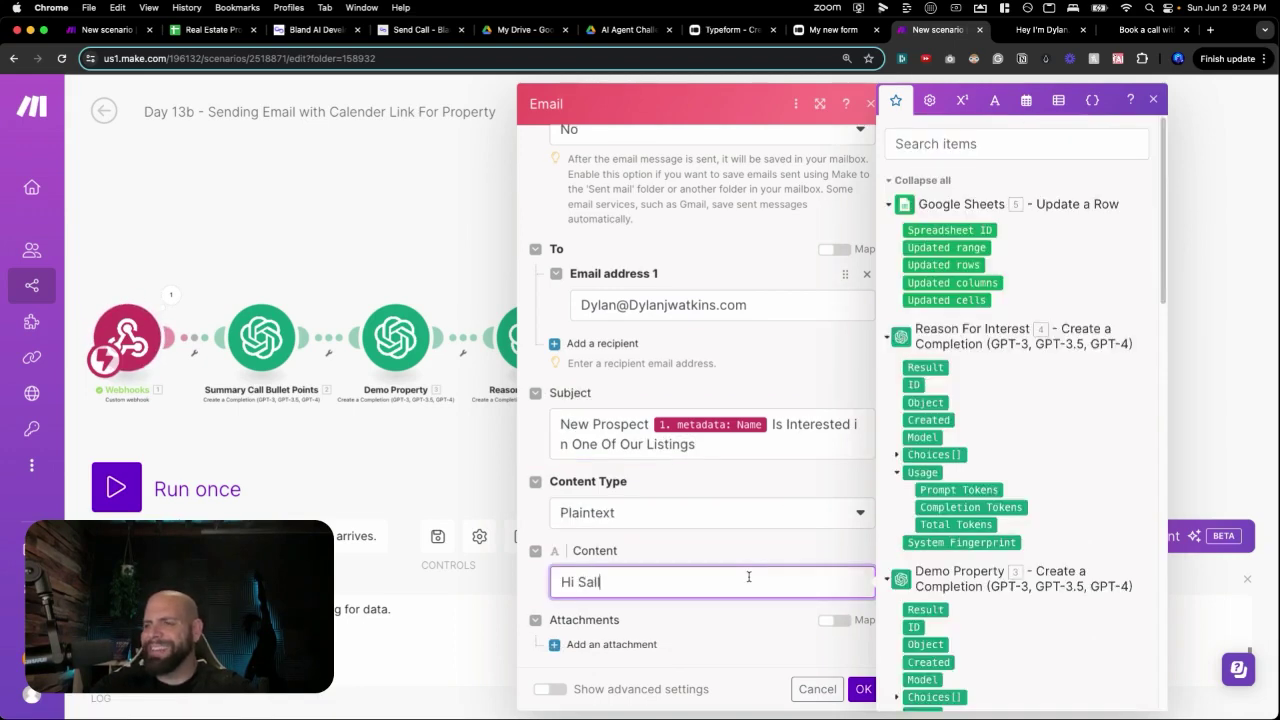
type("y,")
Write '[Name] just filled out the form on your website', saying they're interested but didn't book.
key("Return")
key("Return")
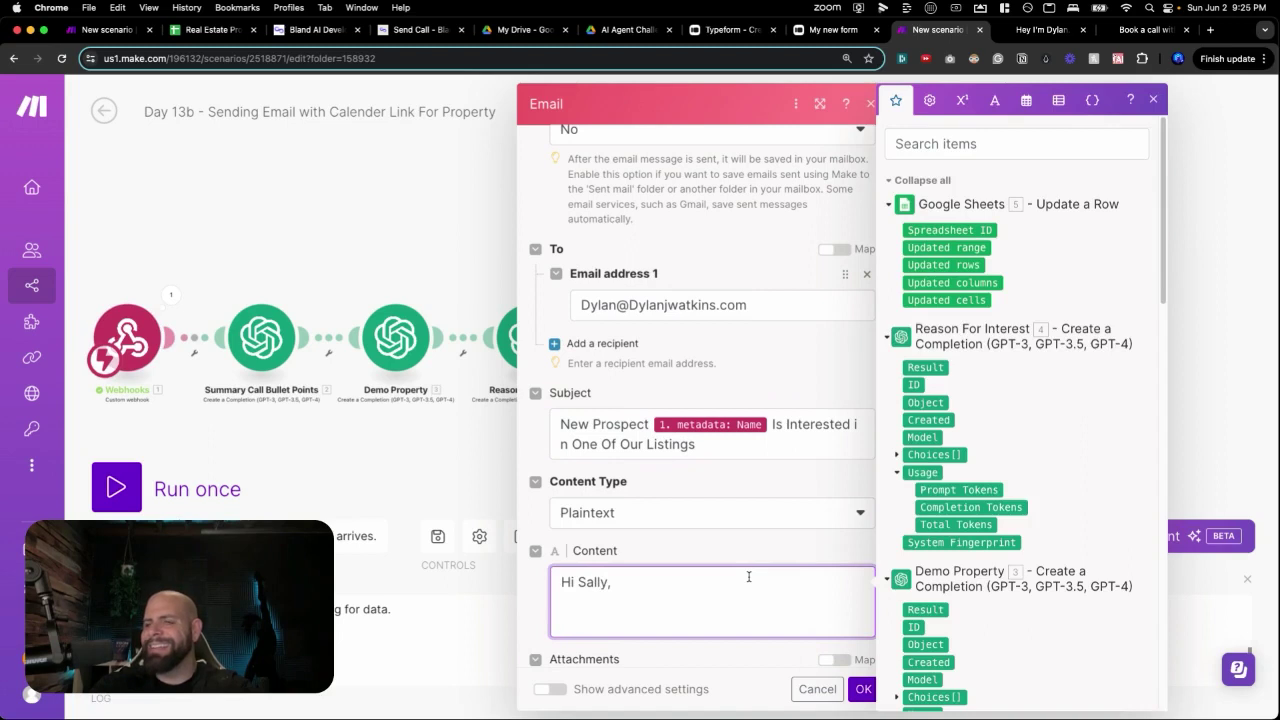
type("Oj")
key("BackSpace")
key("BackSpace")
left_click(648, 424)
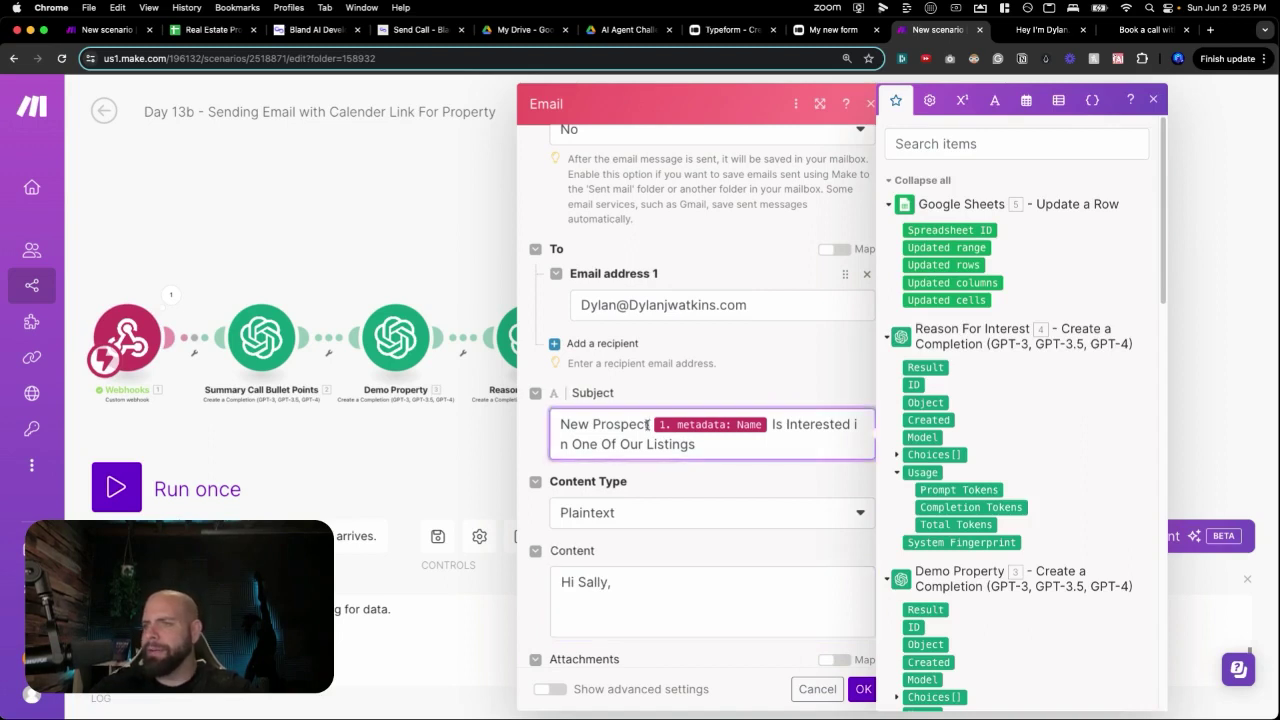
left_click(618, 610)
key("ctrl+v")
type("just filled out an")
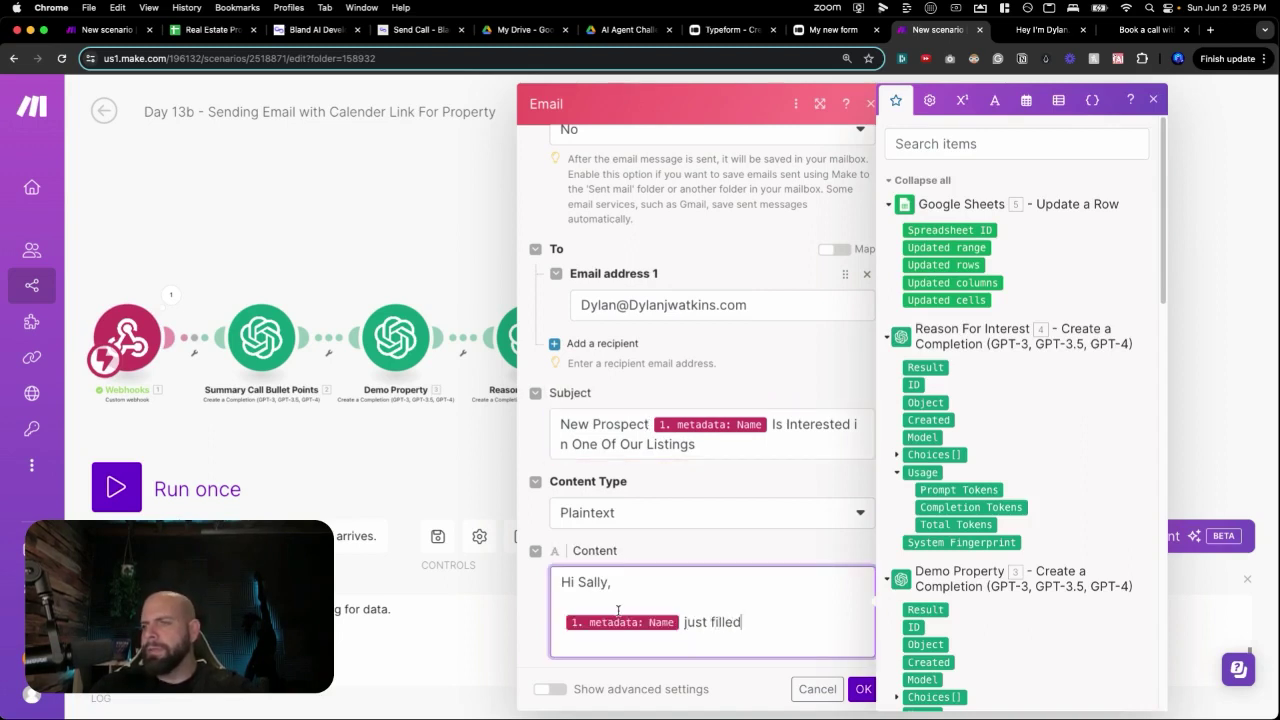
key("BackSpace")
key("BackSpace")
key("BackSpace")
type("the form on ")
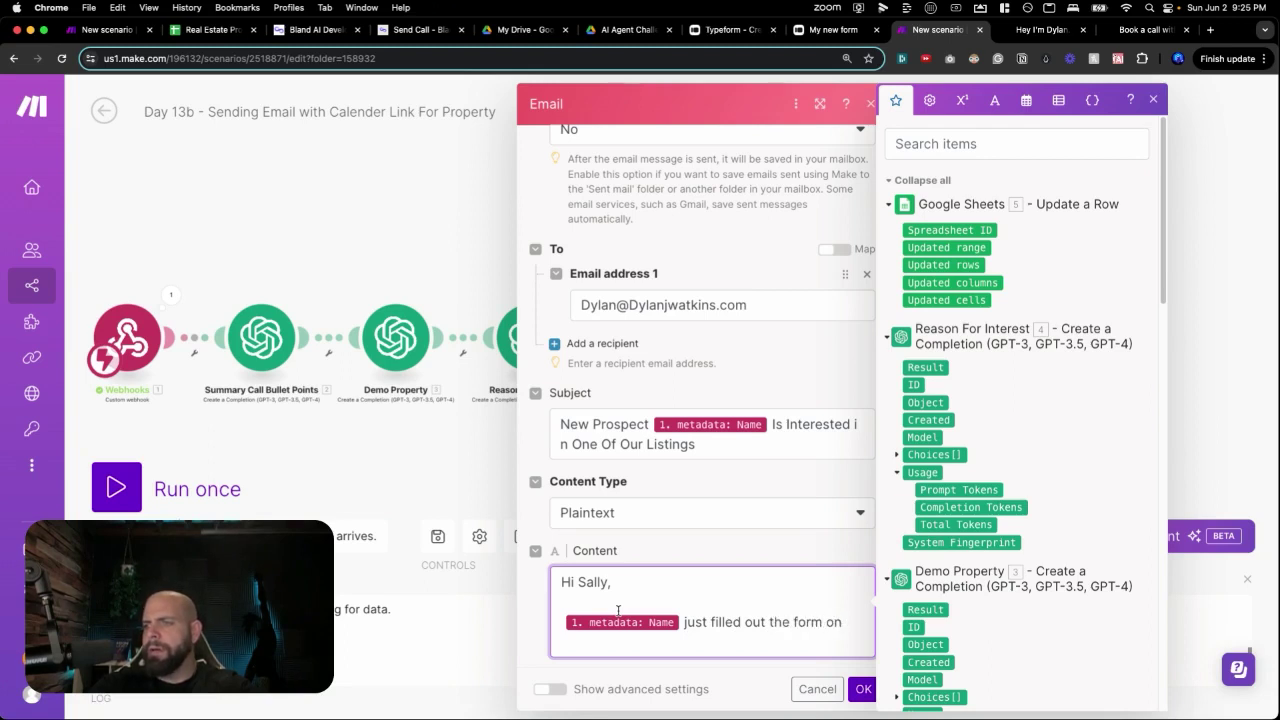
type("your website marking that ")
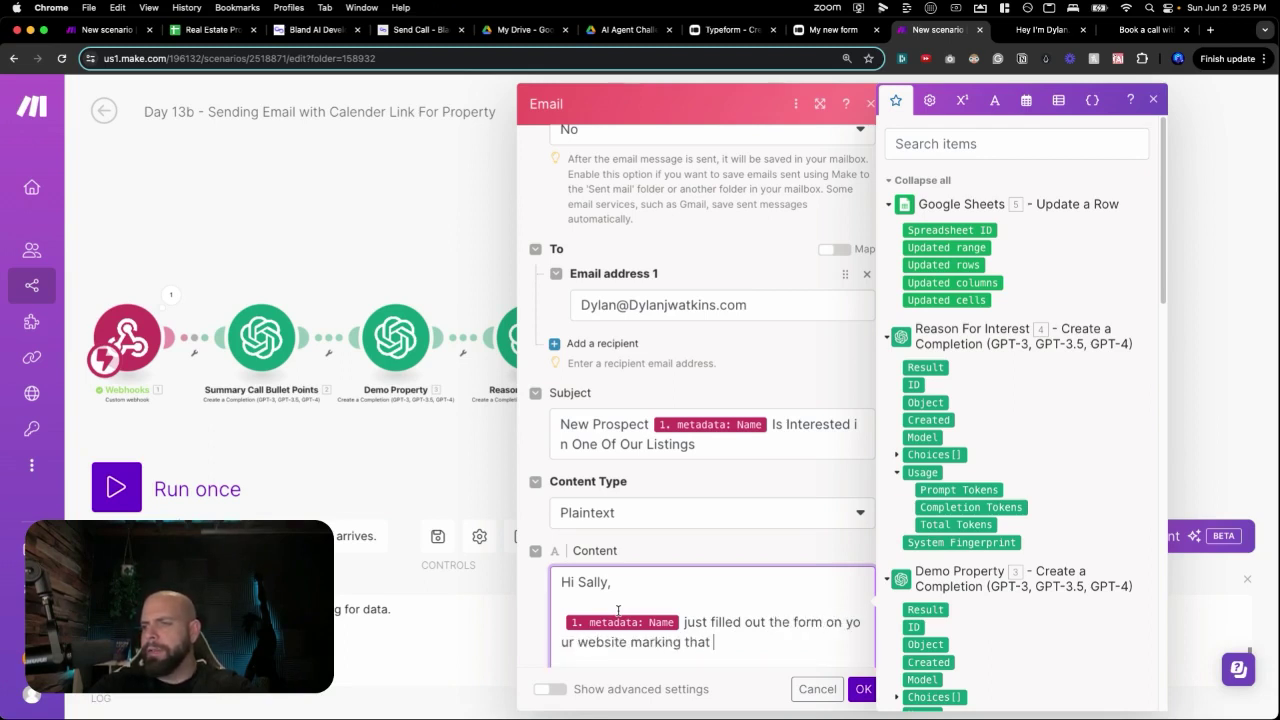
type("the are interested in ")
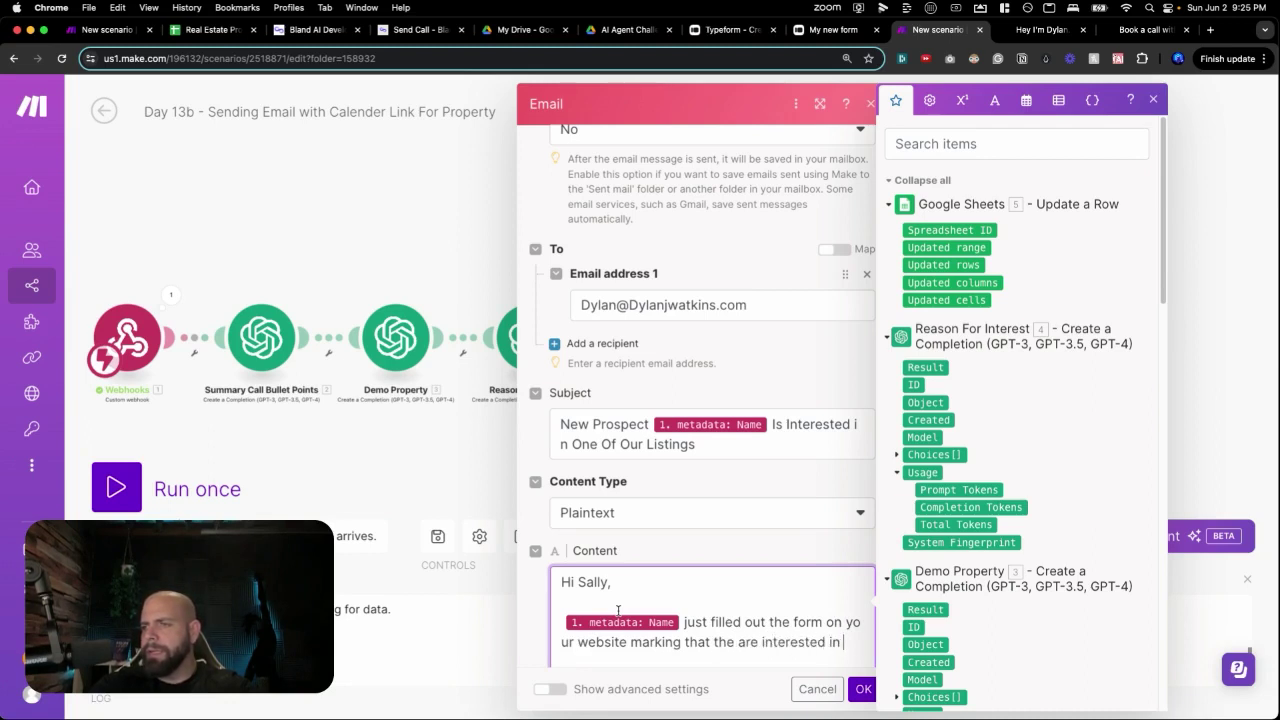
type("the property but didn't wa")
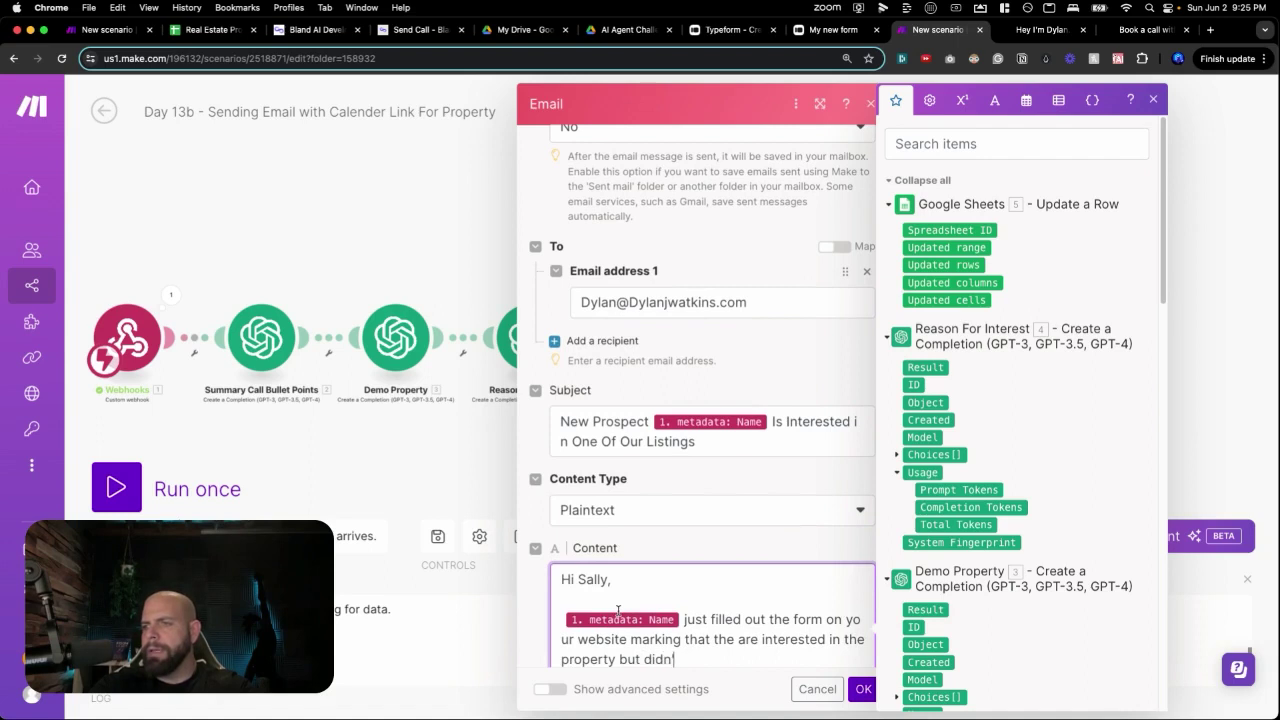
type("nt to book")
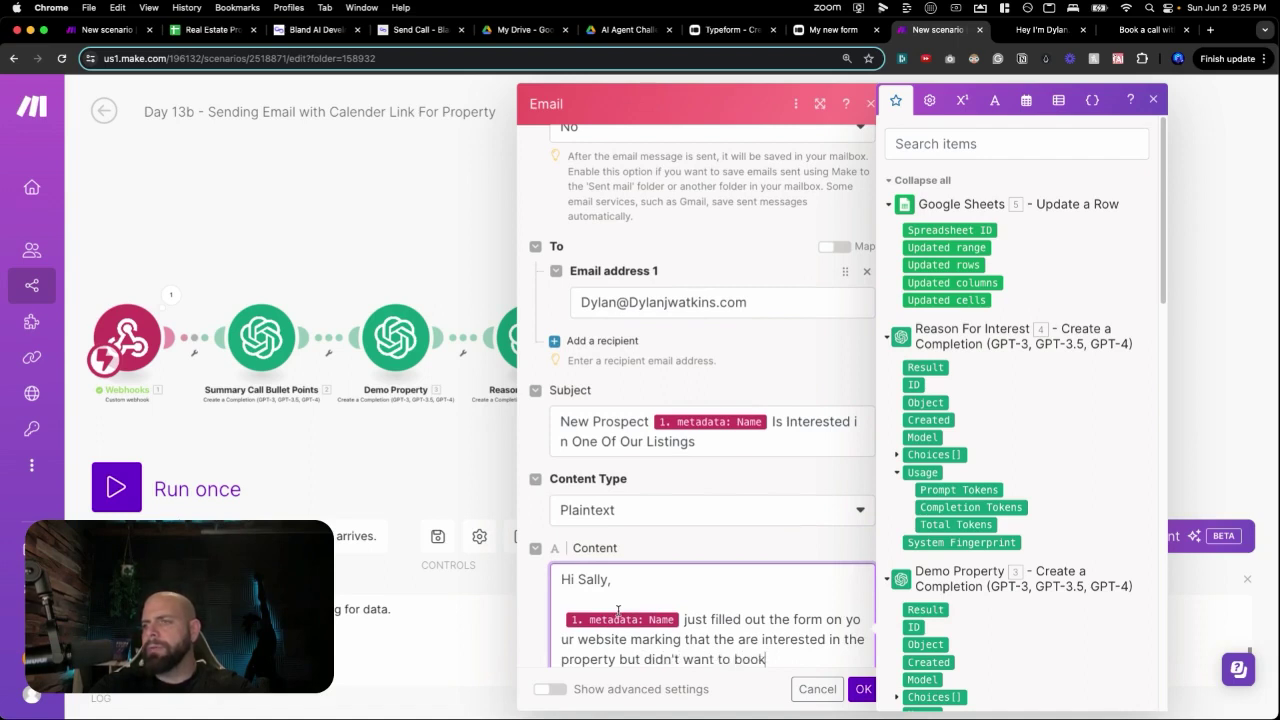
type(" a calkthrough.")
Add 'You can call them at' with the short_to number, sign off 'All the best', and save.
key("Return")
key("Return")
type("You can ")
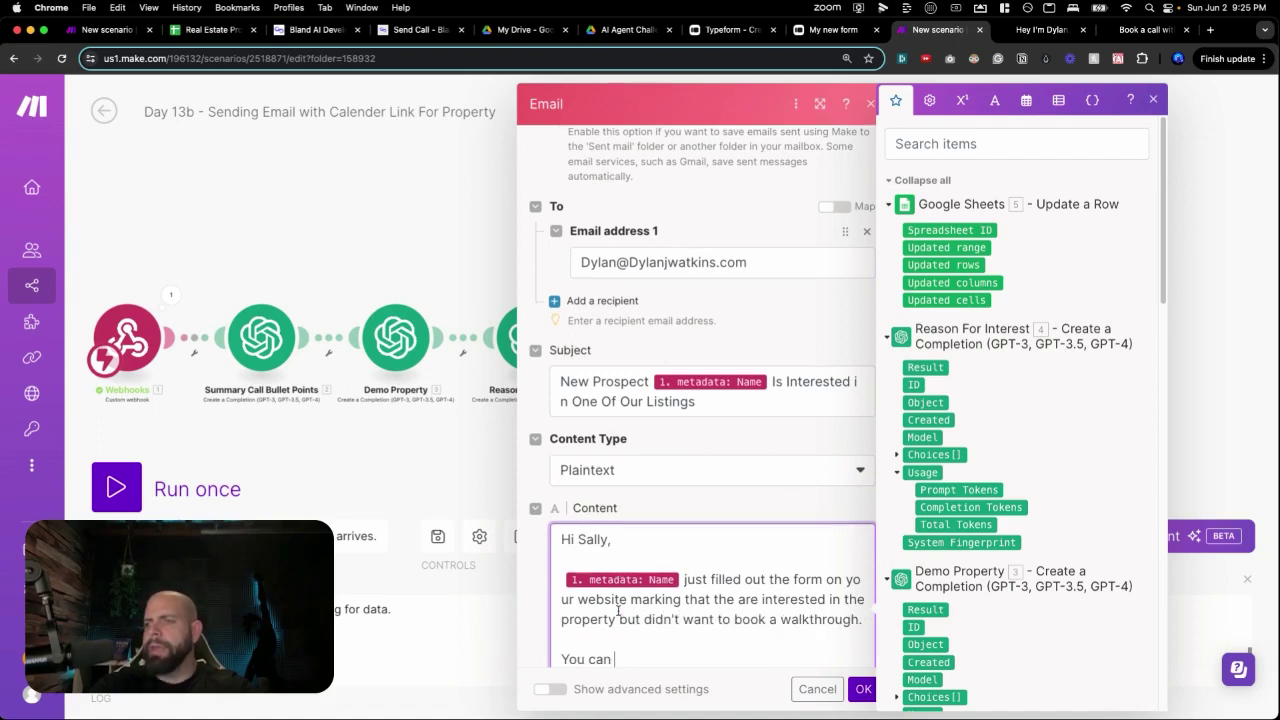
type("call them at")
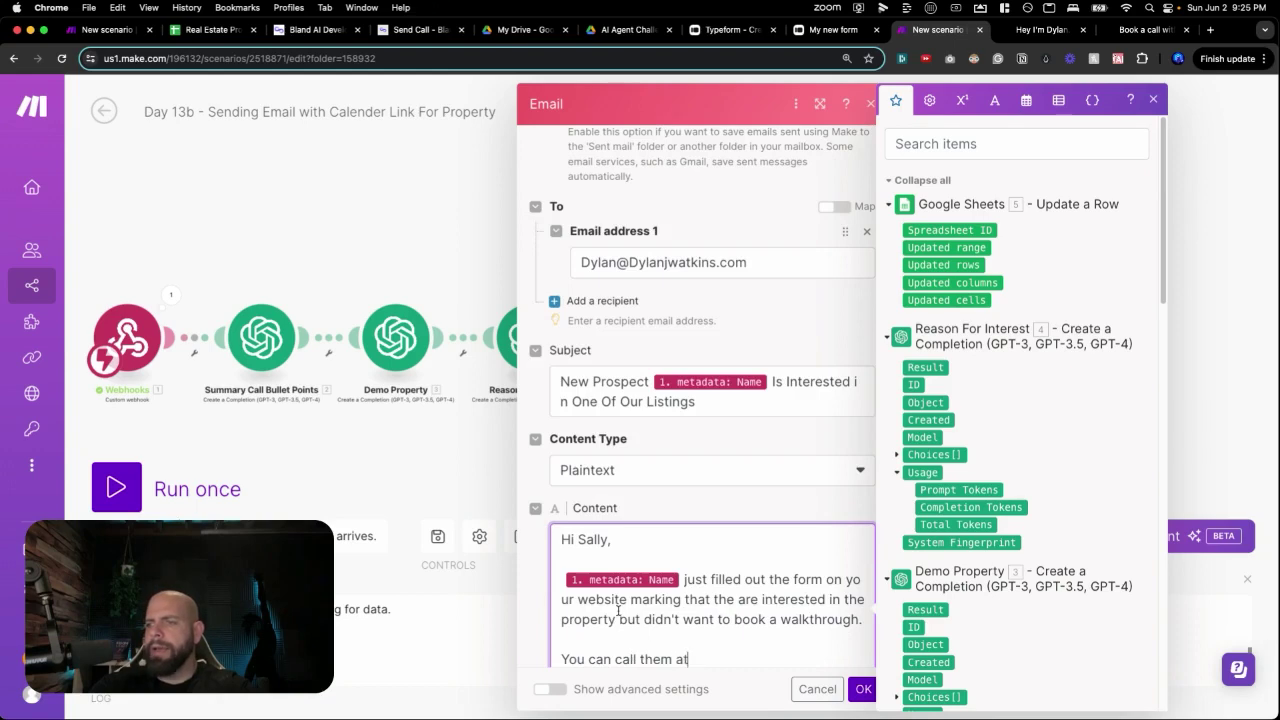
scroll(935, 556, "down", 10)
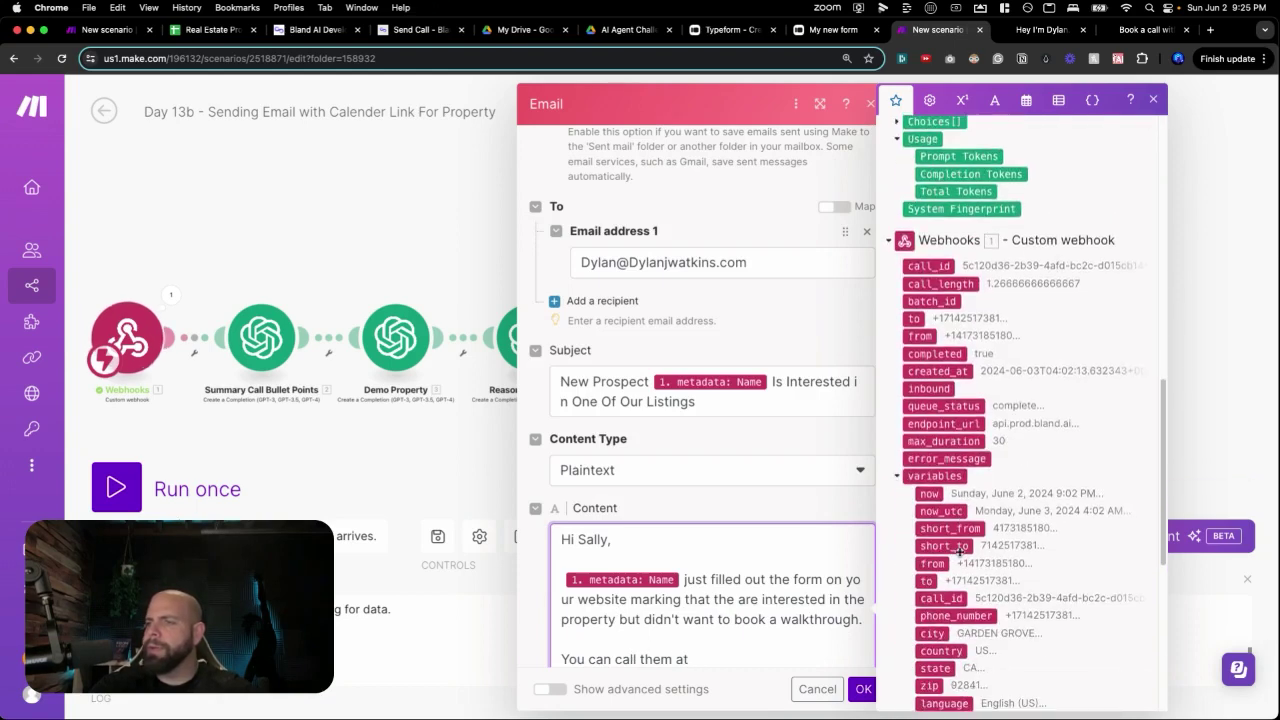
left_click(944, 525)
key("Return")
key("Return")
type("All Teh")
key("BackSpace")
key("BackSpace")
key("BackSpace")
type("the best")
key("Return")
type("Alexa")
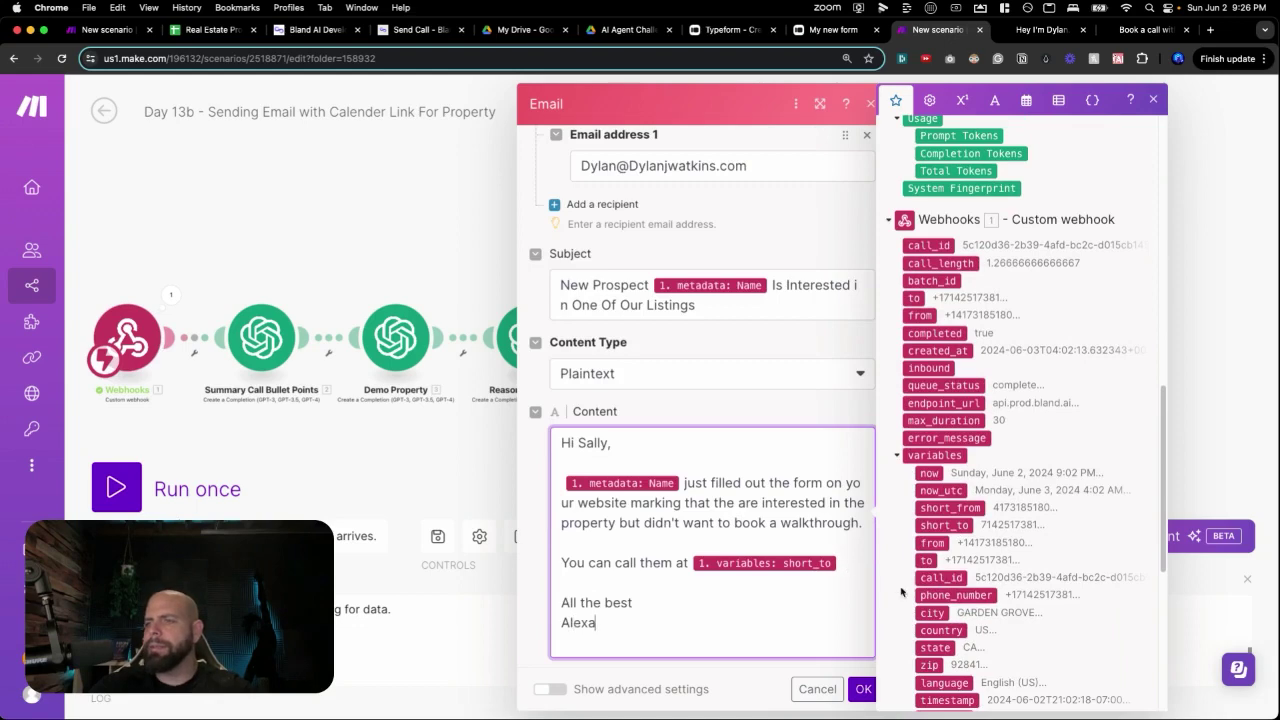
scroll(901, 592, "down", 1)
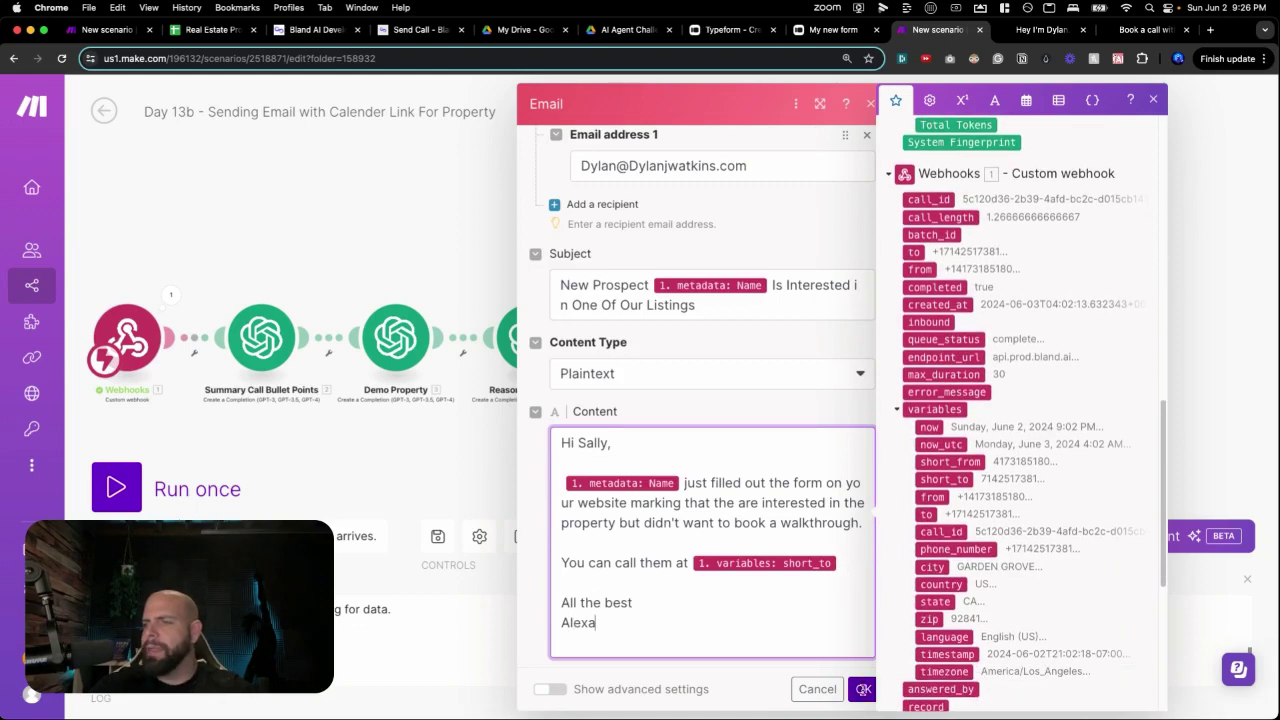
left_click(861, 692)
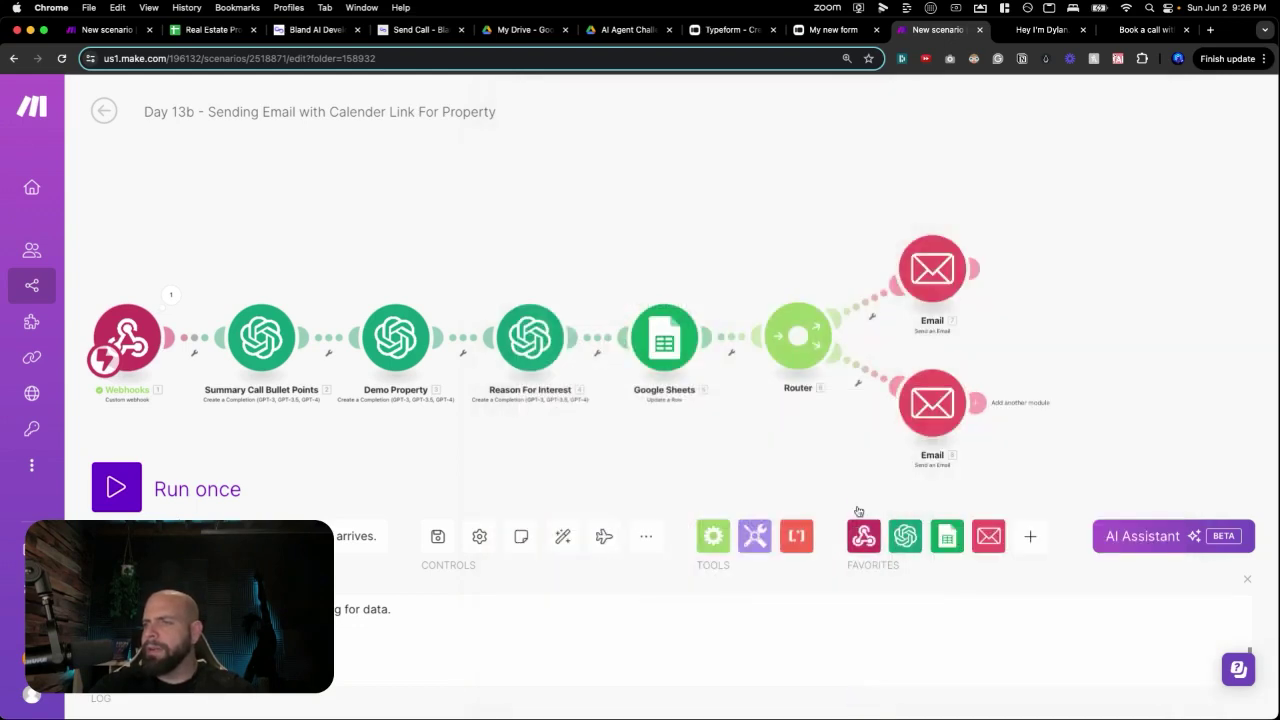
Save the scenario and switch to the still-empty Real Estate Prospects spreadsheet.
left_click(437, 537)
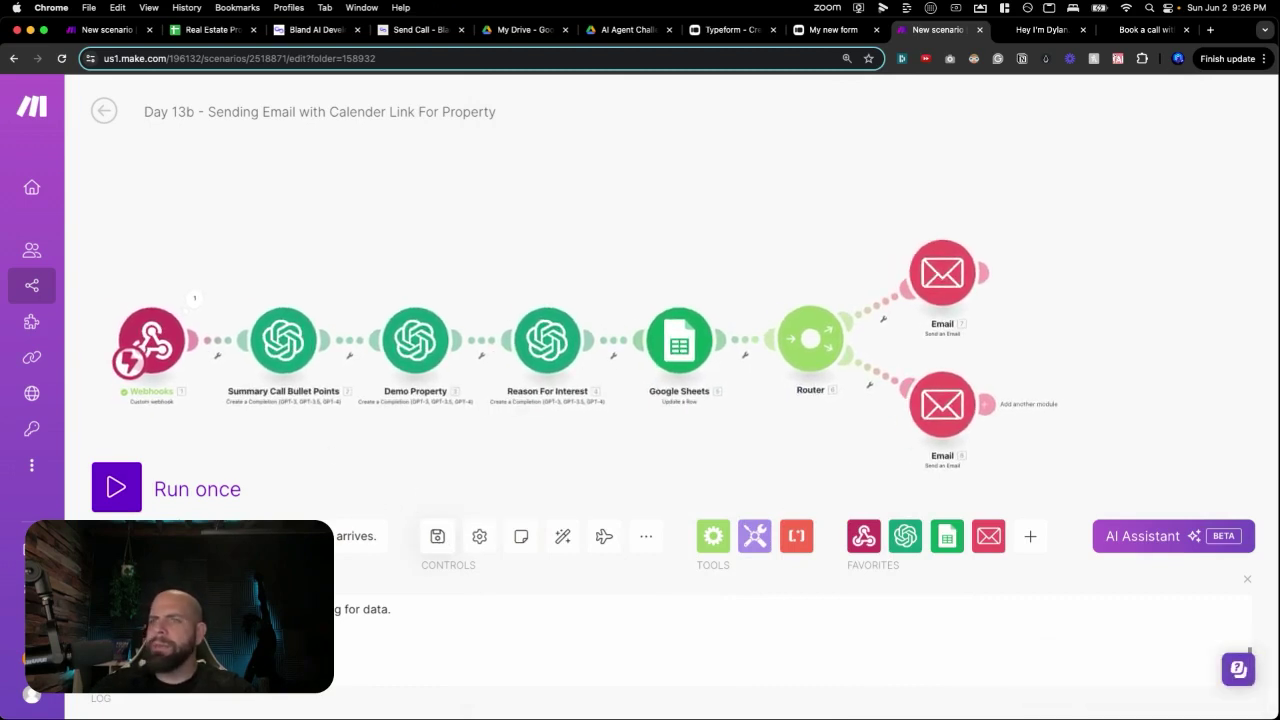
left_click(435, 537)
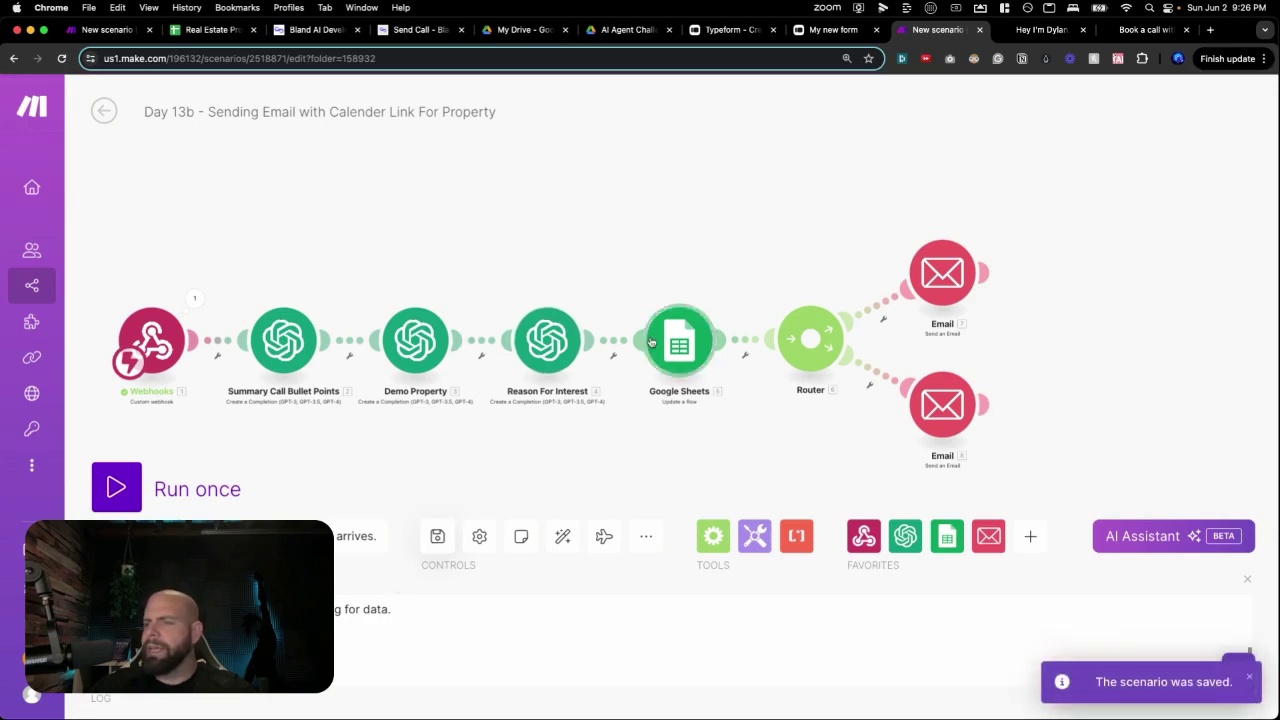
left_click(207, 30)
left_click(211, 342)
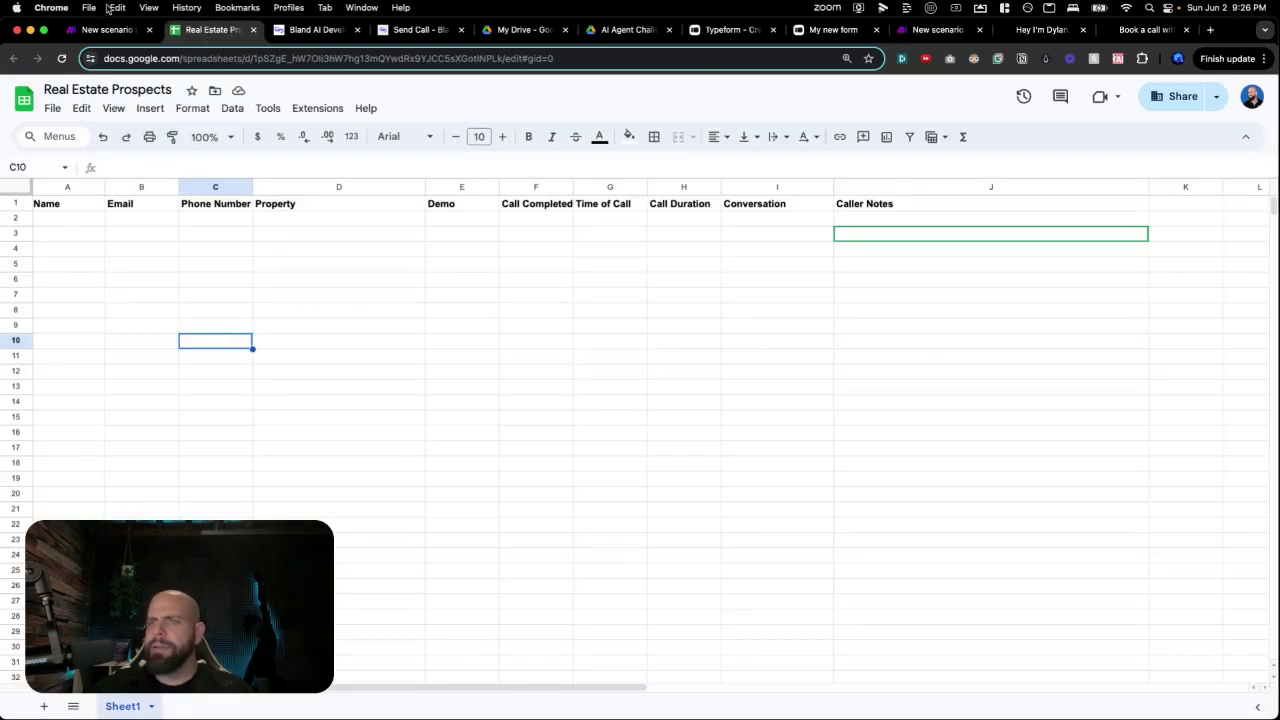
Switch to the Day 13a - Typeform To Bland AI Caller scenario tab.
left_click(110, 30)
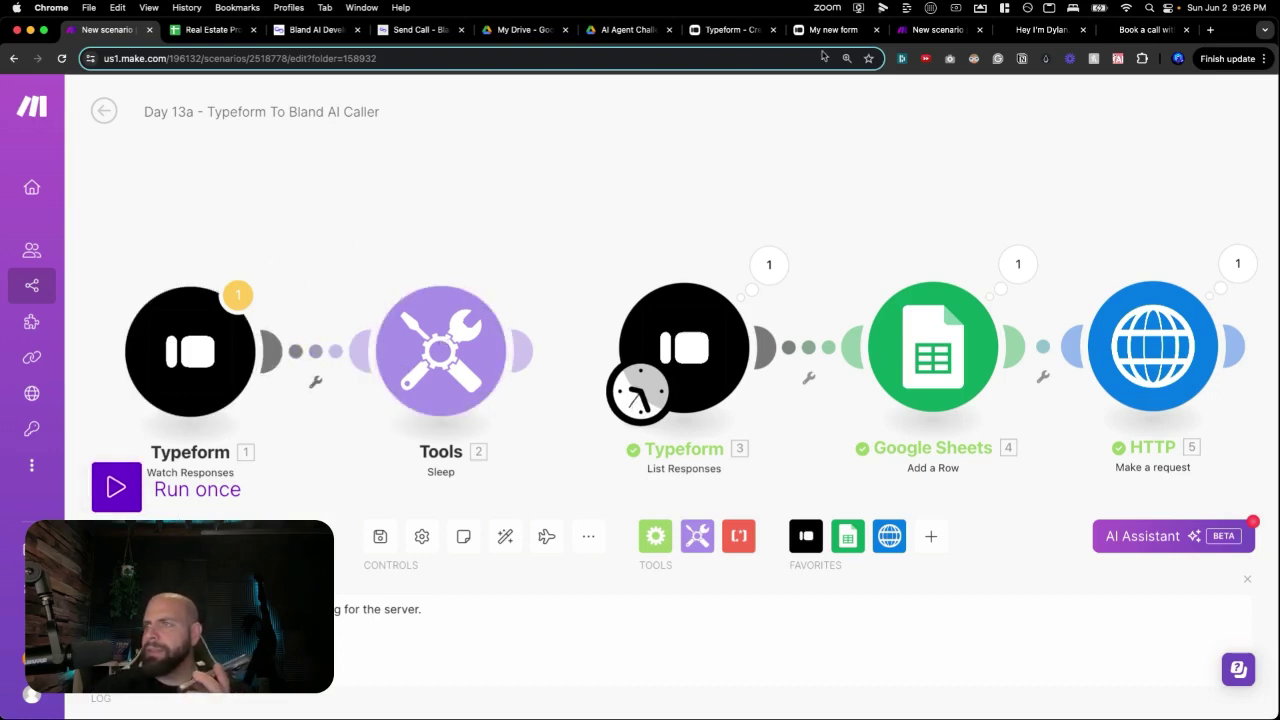
Run the Day 13b scenario once, run the Day 13a scenario once, then check the prospects sheet.
left_click(914, 32)
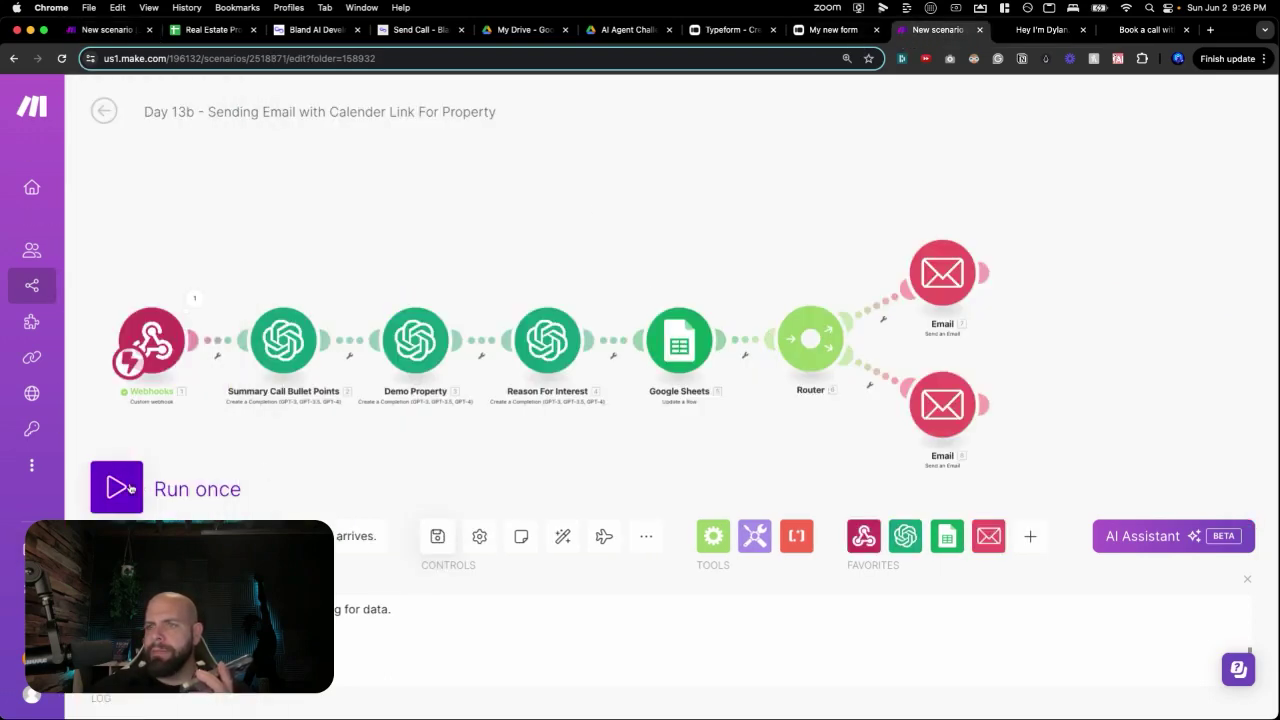
left_click(130, 487)
left_click(122, 35)
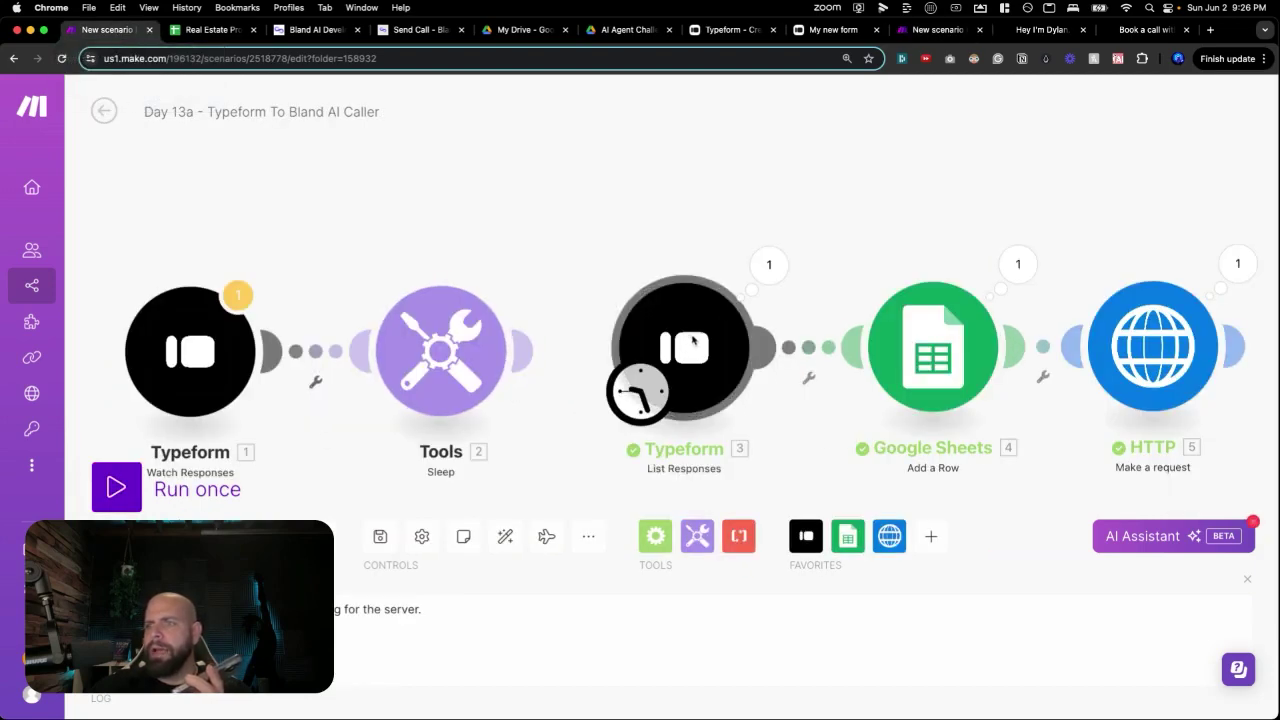
left_click(117, 487)
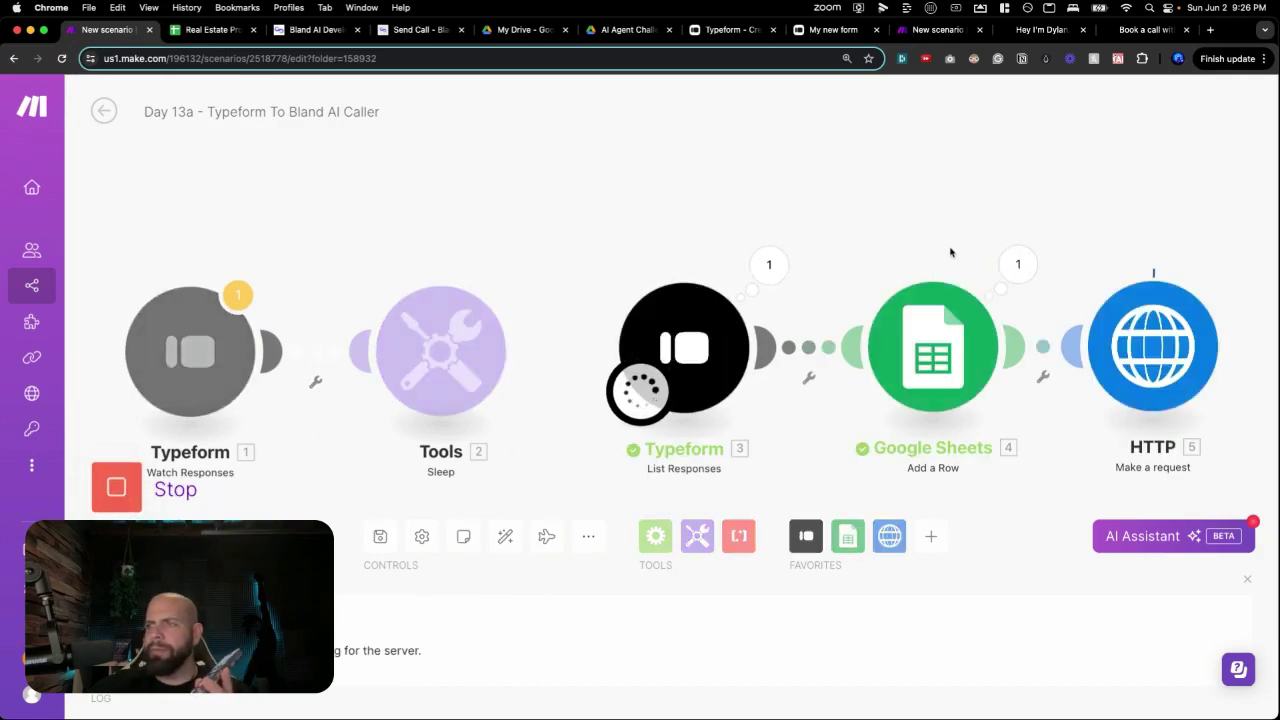
left_click(198, 37)
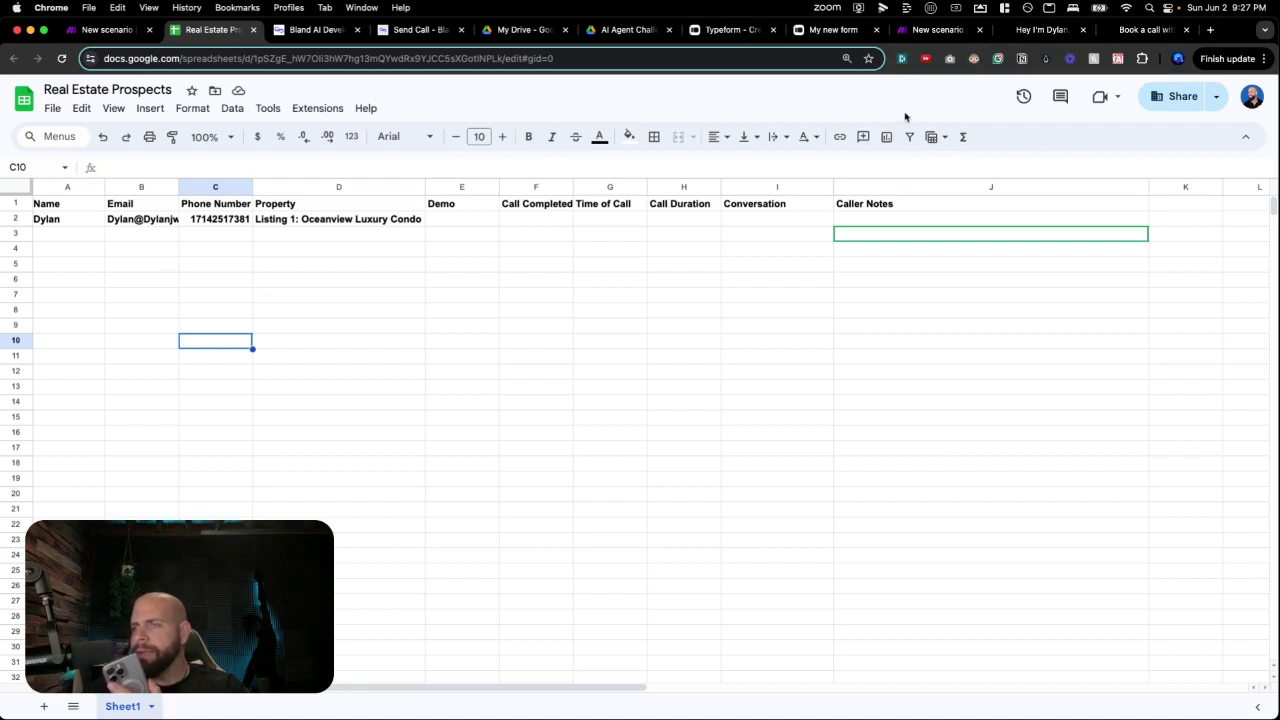
Return to the Day 13b scenario and watch it run through the Sheets update and both Email steps.
left_click(925, 30)
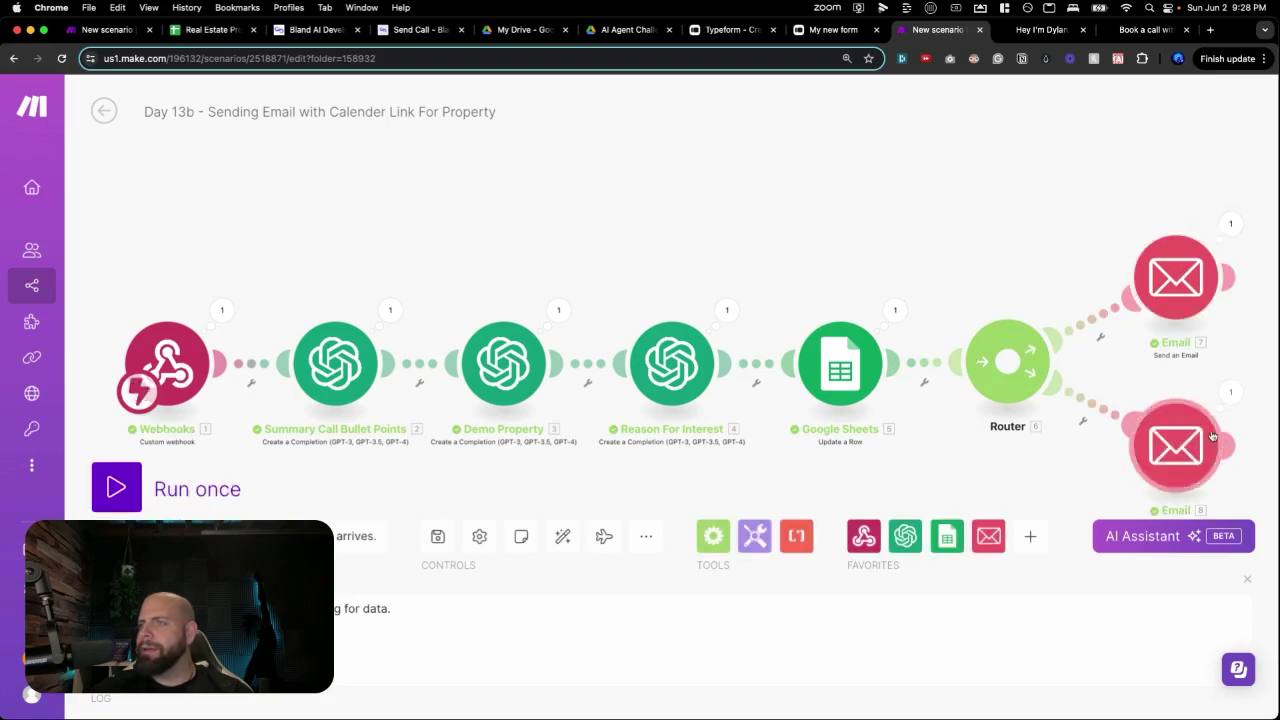
Review row 2's property, Demo answer, call status, time, 1.2 duration, transcript and caller notes.
left_click(214, 32)
left_click(353, 347)
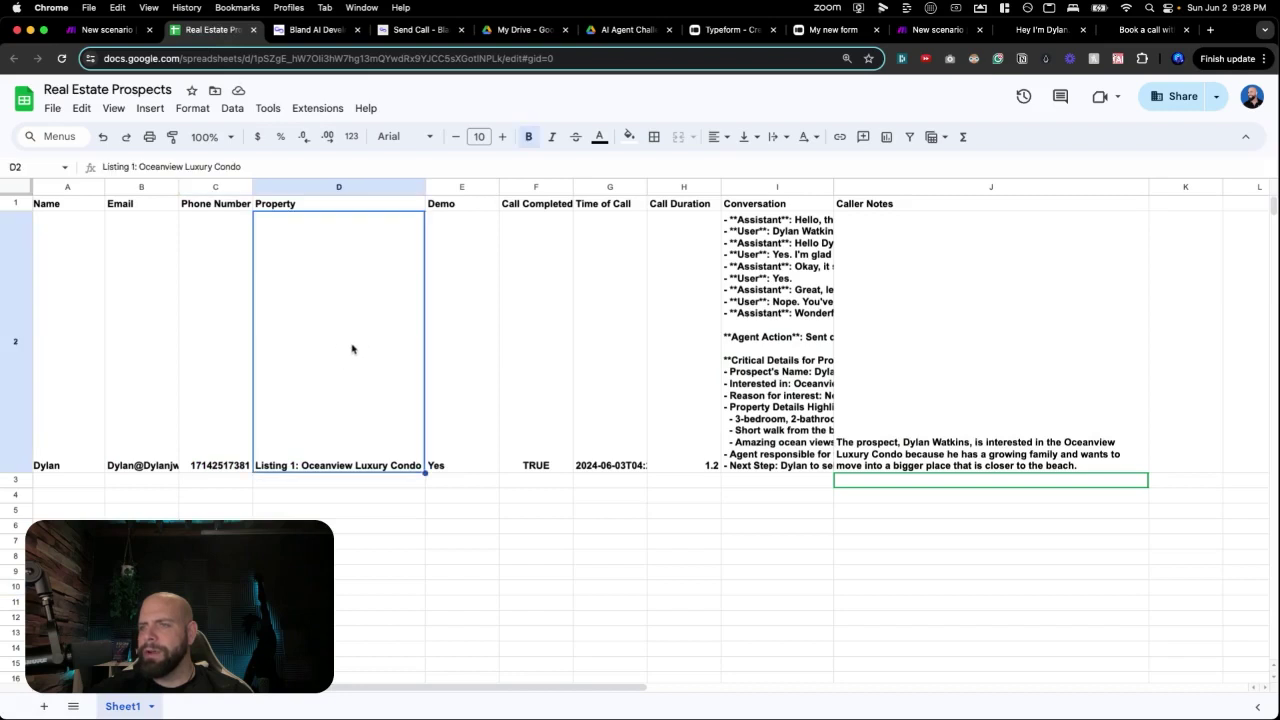
left_click(461, 366)
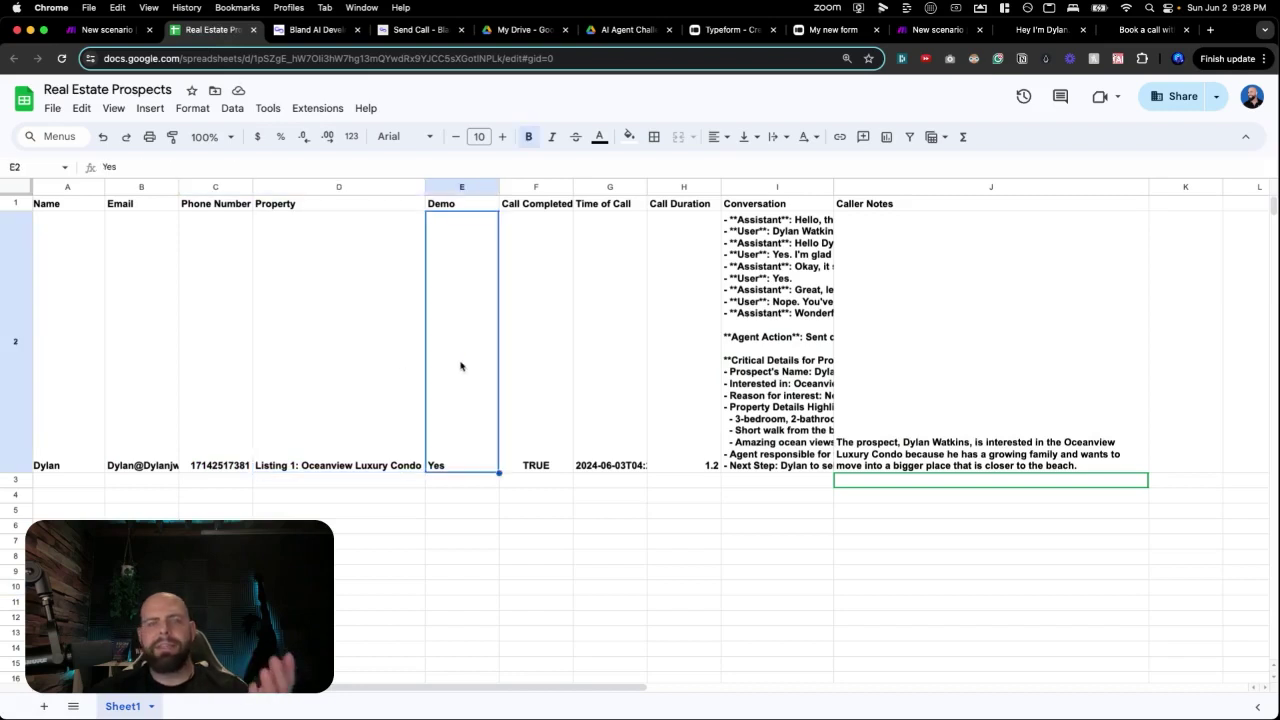
left_click(522, 373)
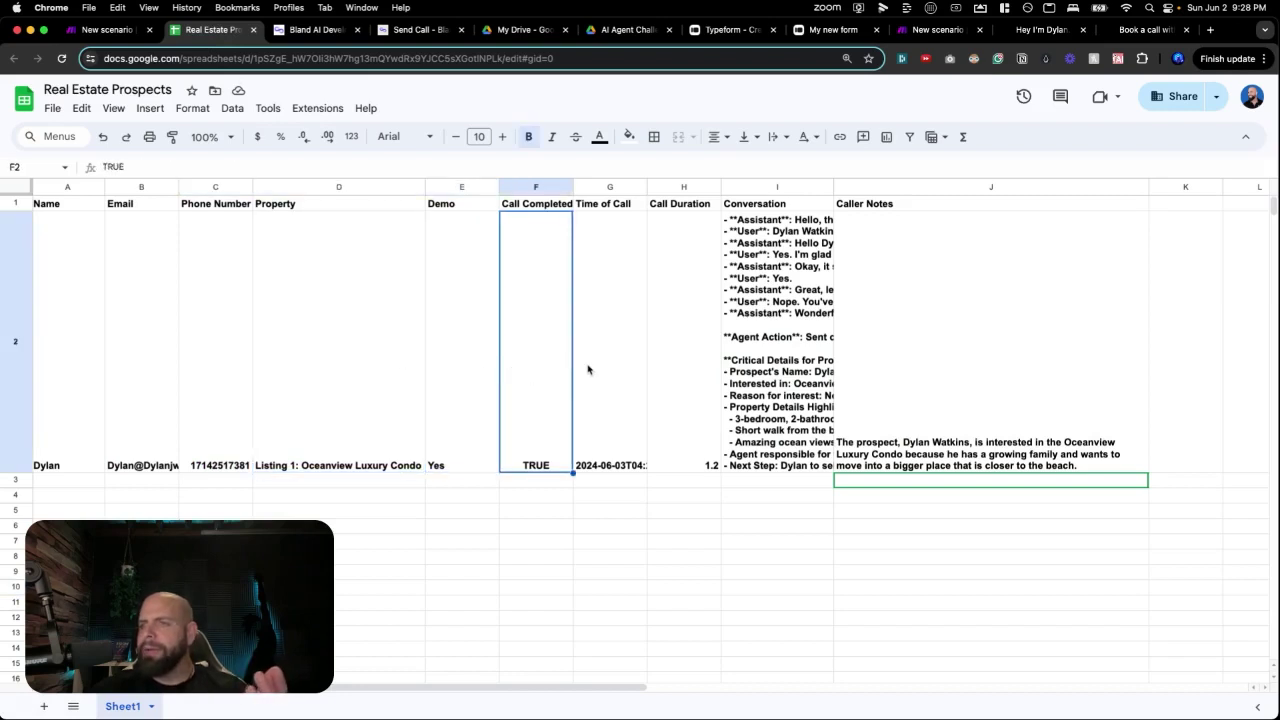
left_click(597, 366)
left_click(680, 368)
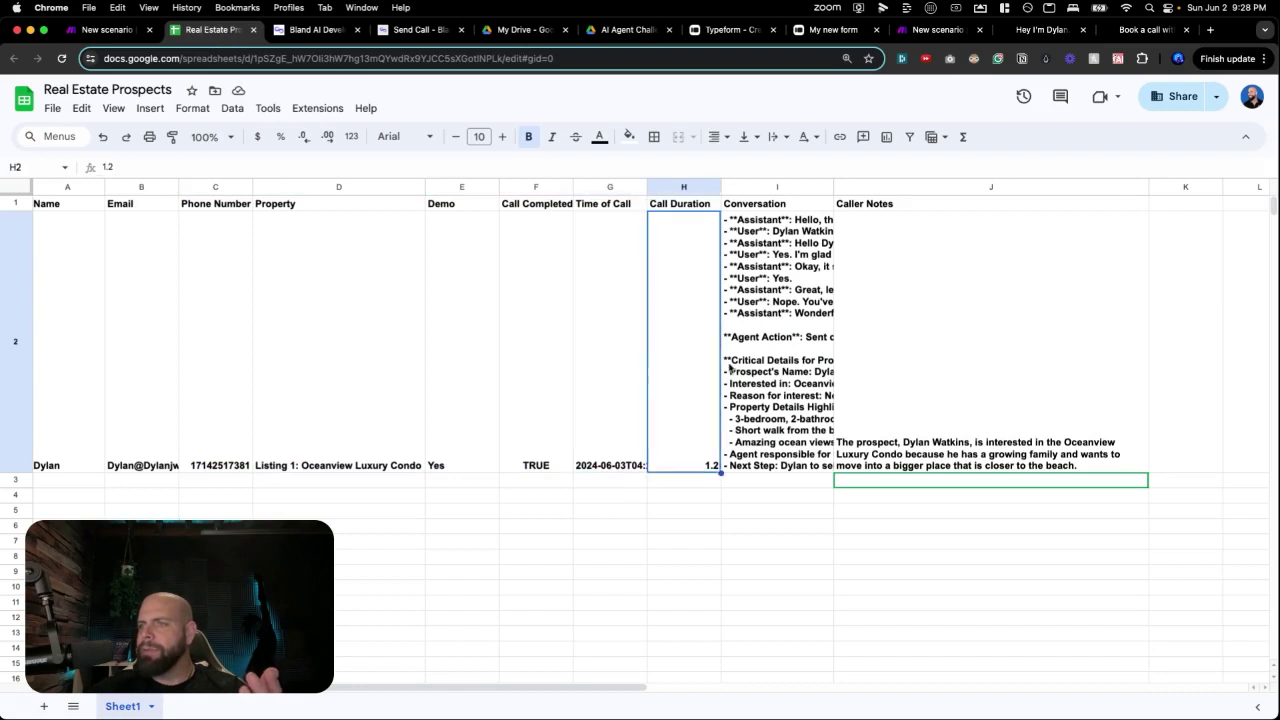
left_click(770, 370)
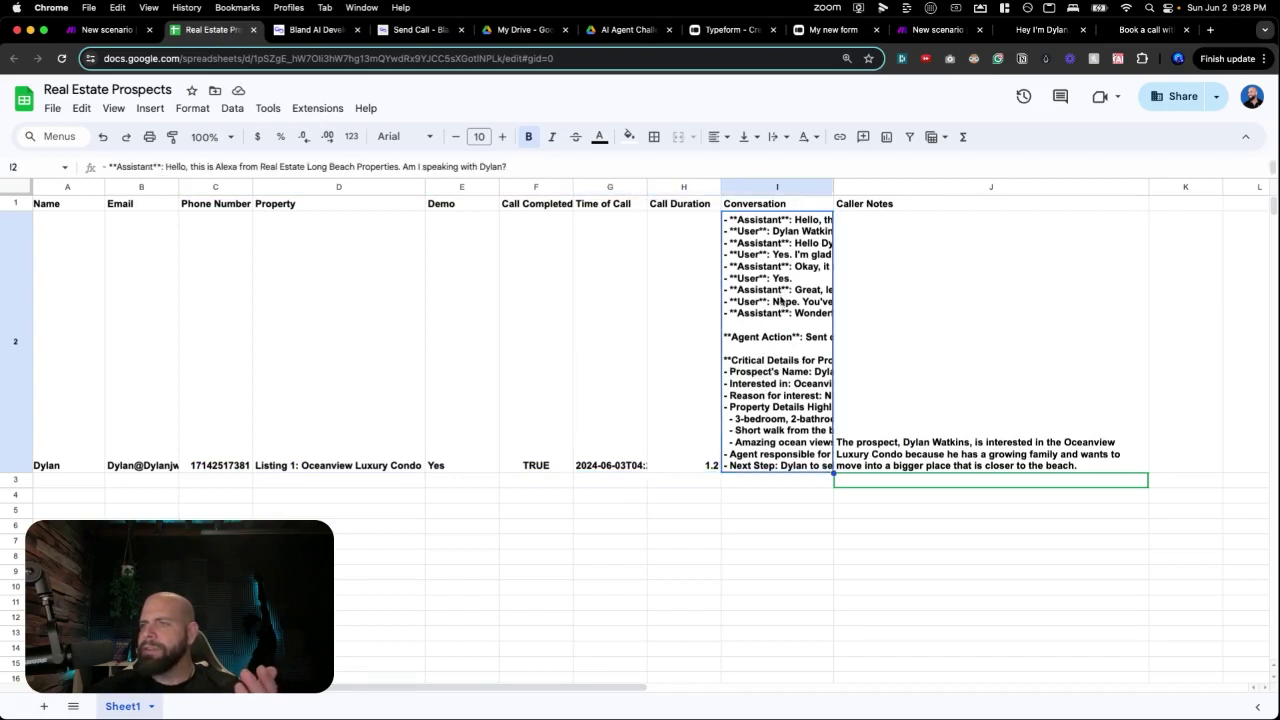
left_click(906, 423)
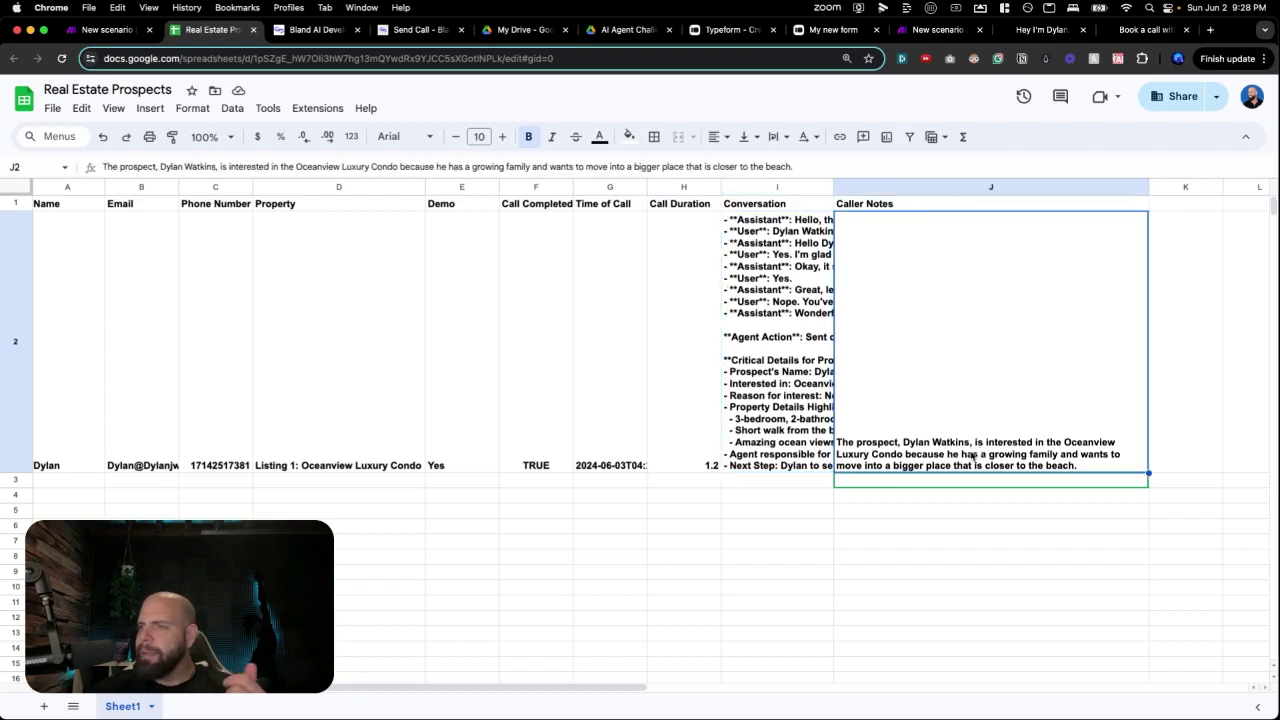
double_click(1022, 460)
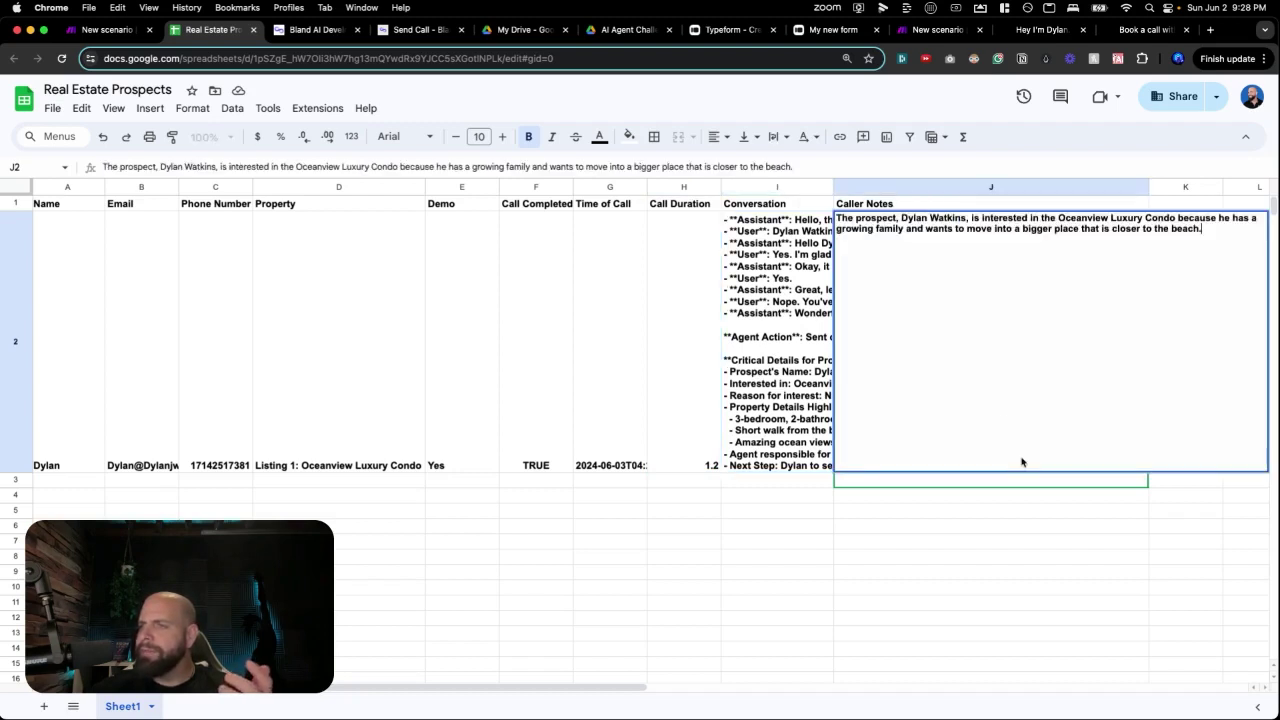
triple_click(1000, 229)
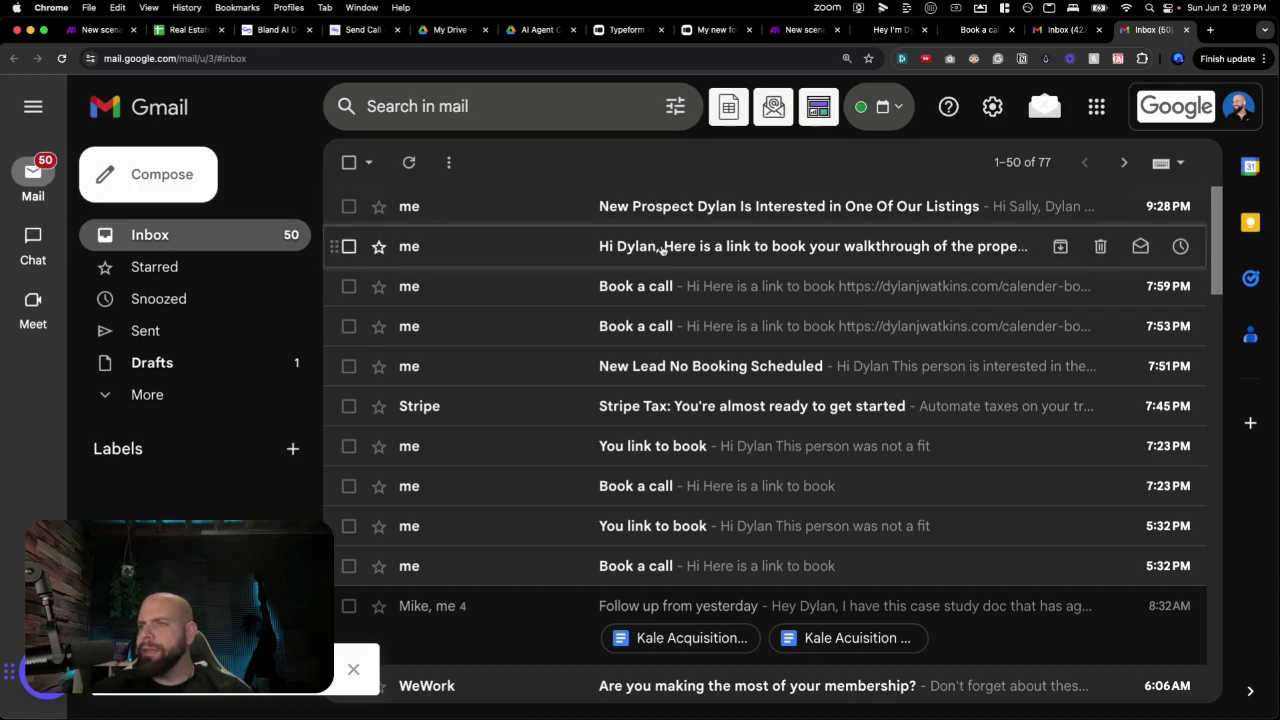
Read the walkthrough booking-link email's subject and body, then go back to the inbox.
left_click(662, 248)
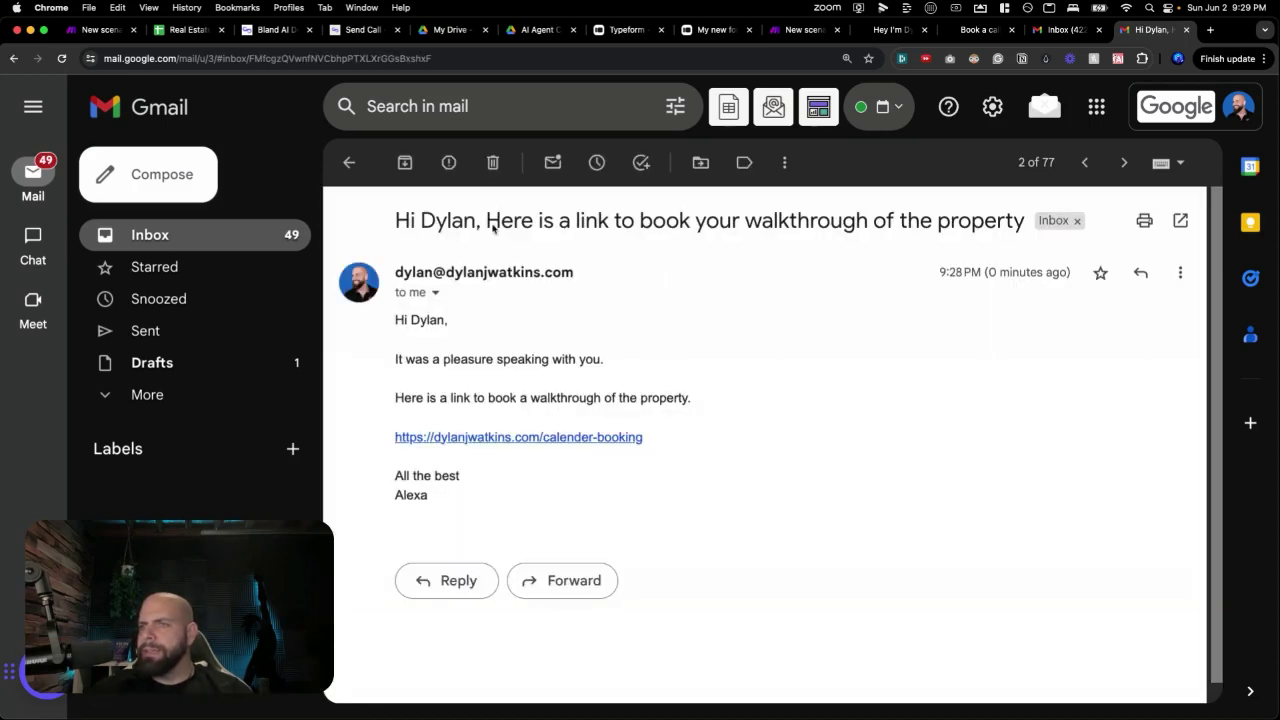
left_click_drag(512, 222, 922, 220)
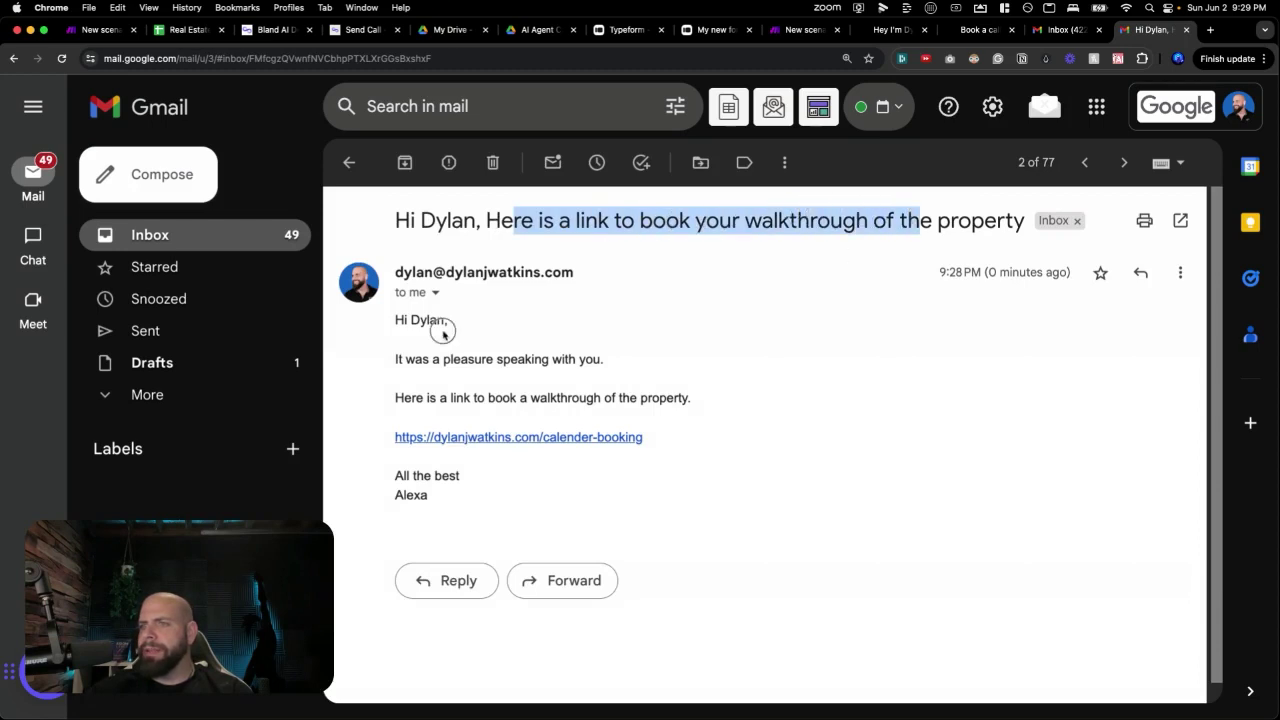
left_click_drag(443, 333, 510, 418)
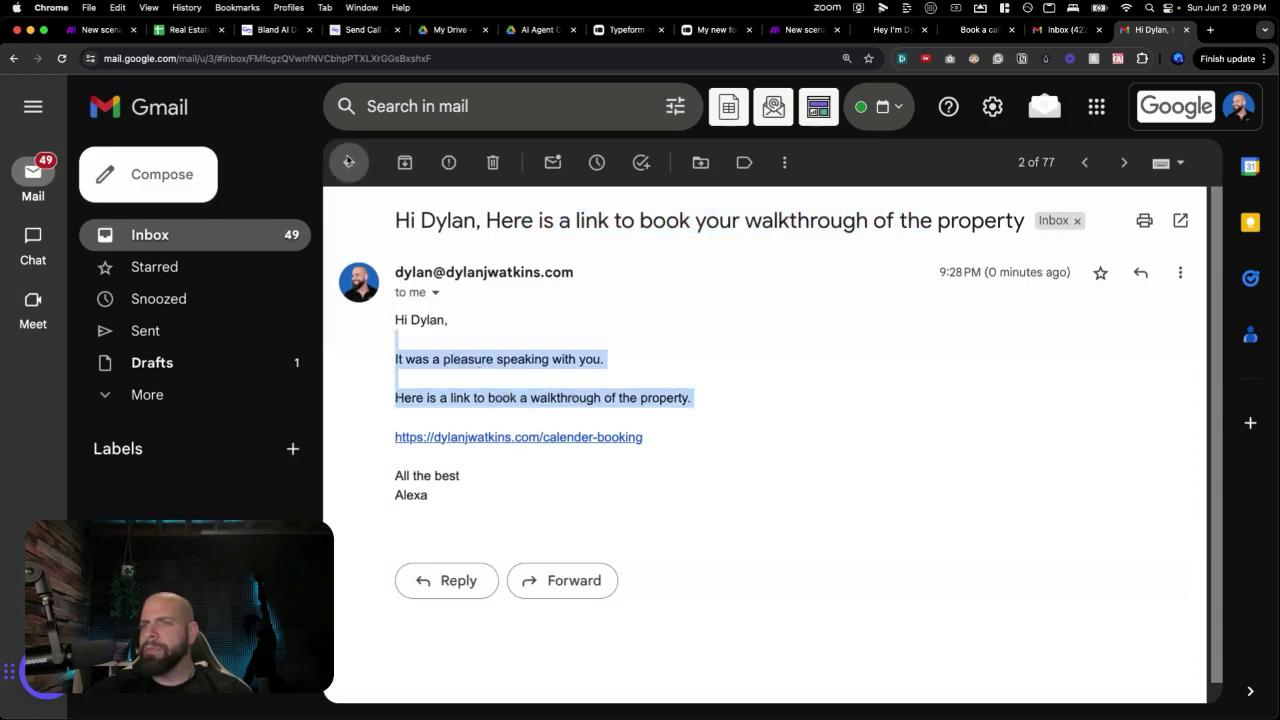
left_click(349, 162)
Read the New Prospect notification's subject, greeting, form-submission line and caller phone number.
left_click(646, 222)
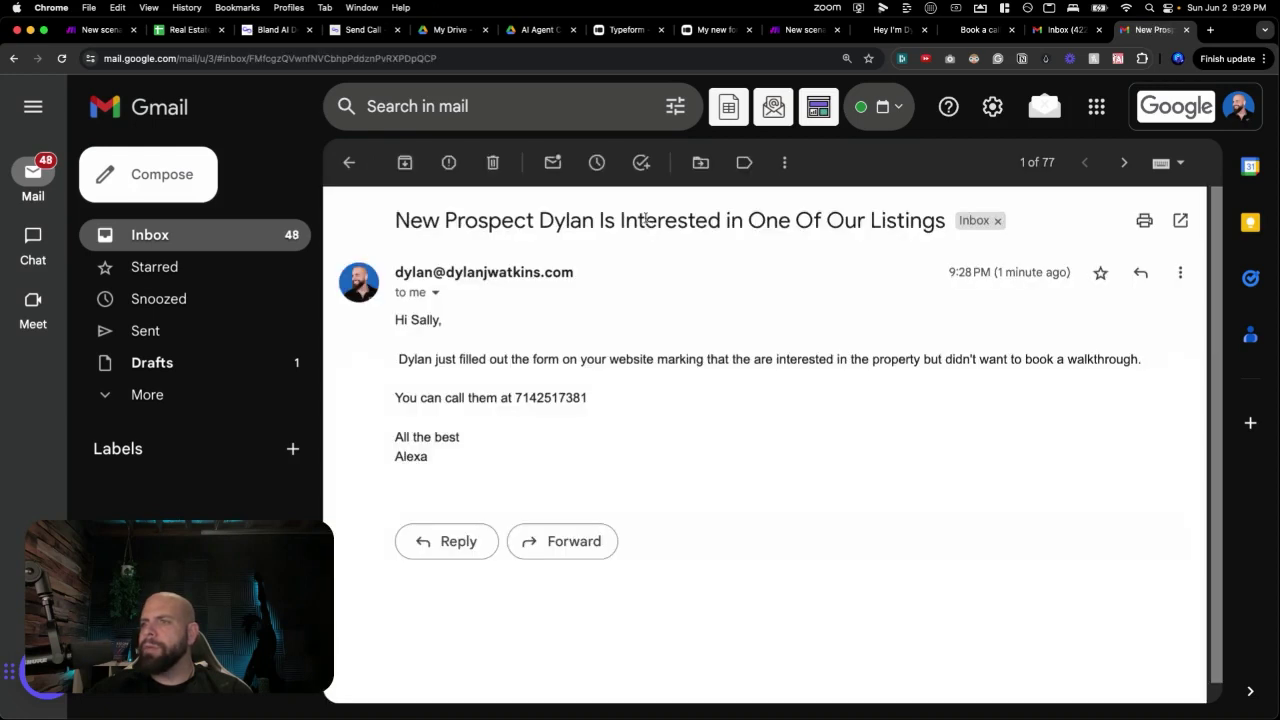
left_click_drag(465, 222, 950, 220)
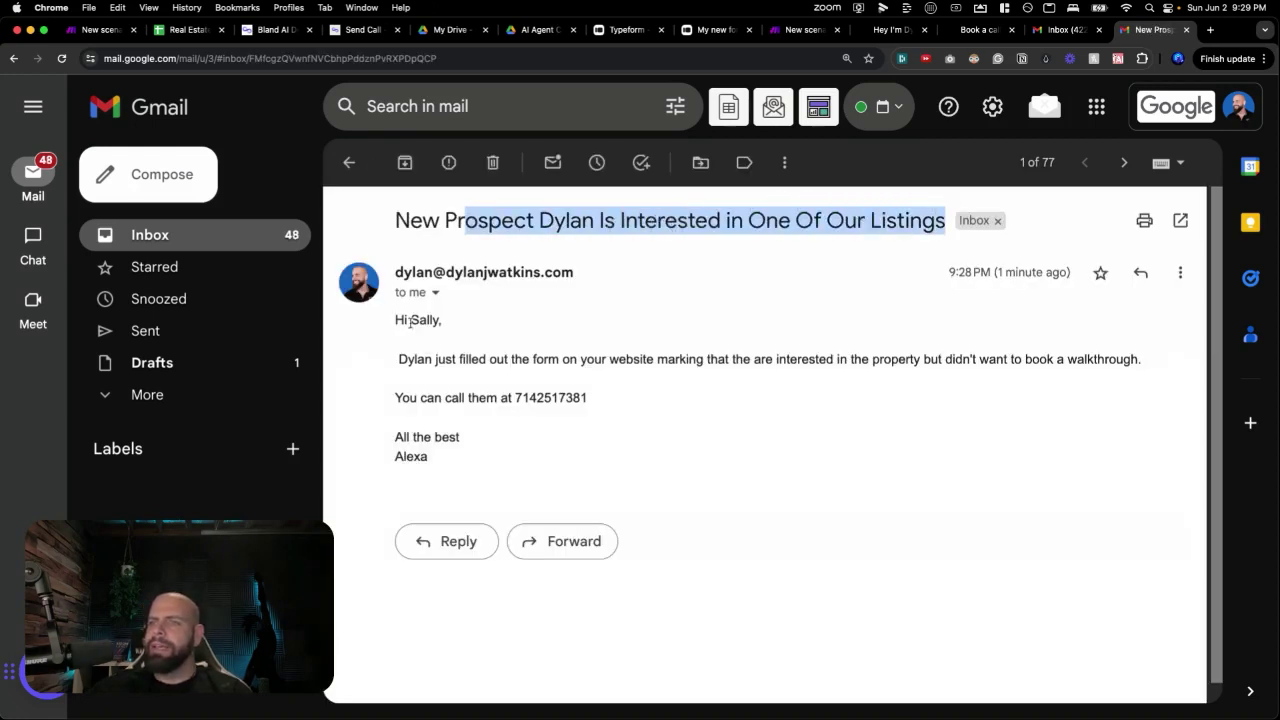
left_click_drag(412, 322, 460, 321)
left_click_drag(416, 360, 1087, 358)
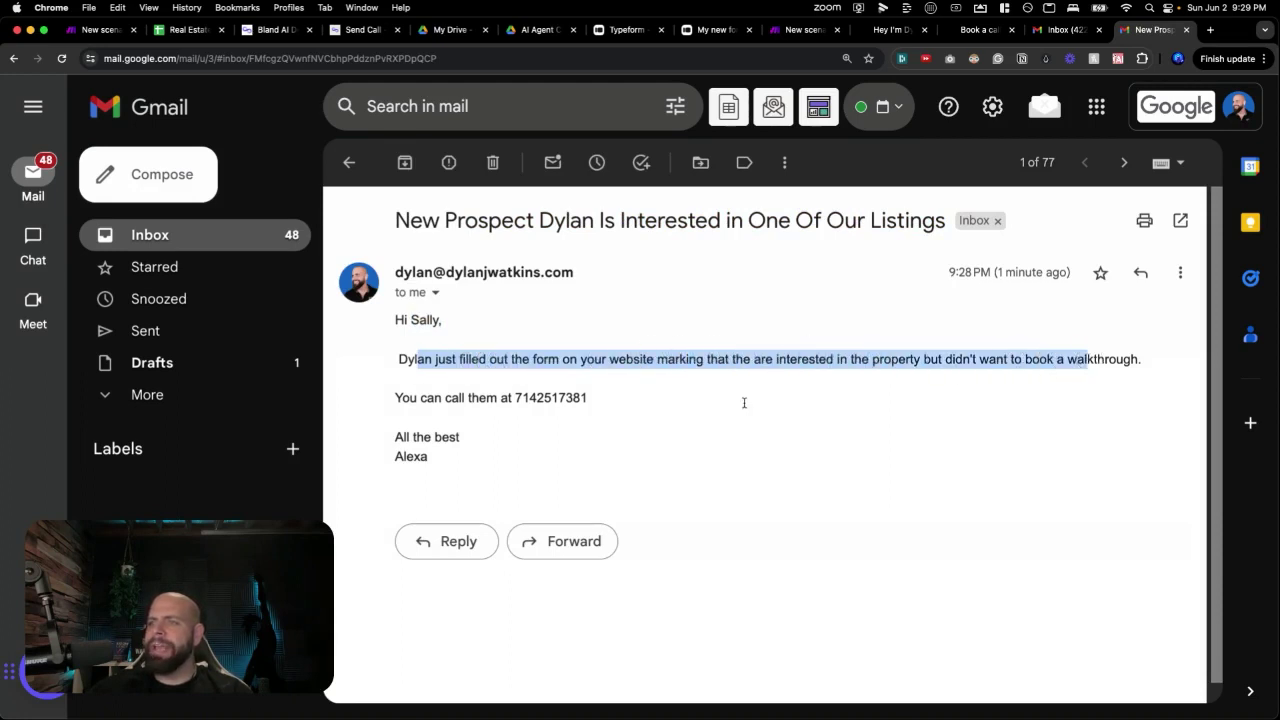
left_click_drag(459, 398, 590, 458)
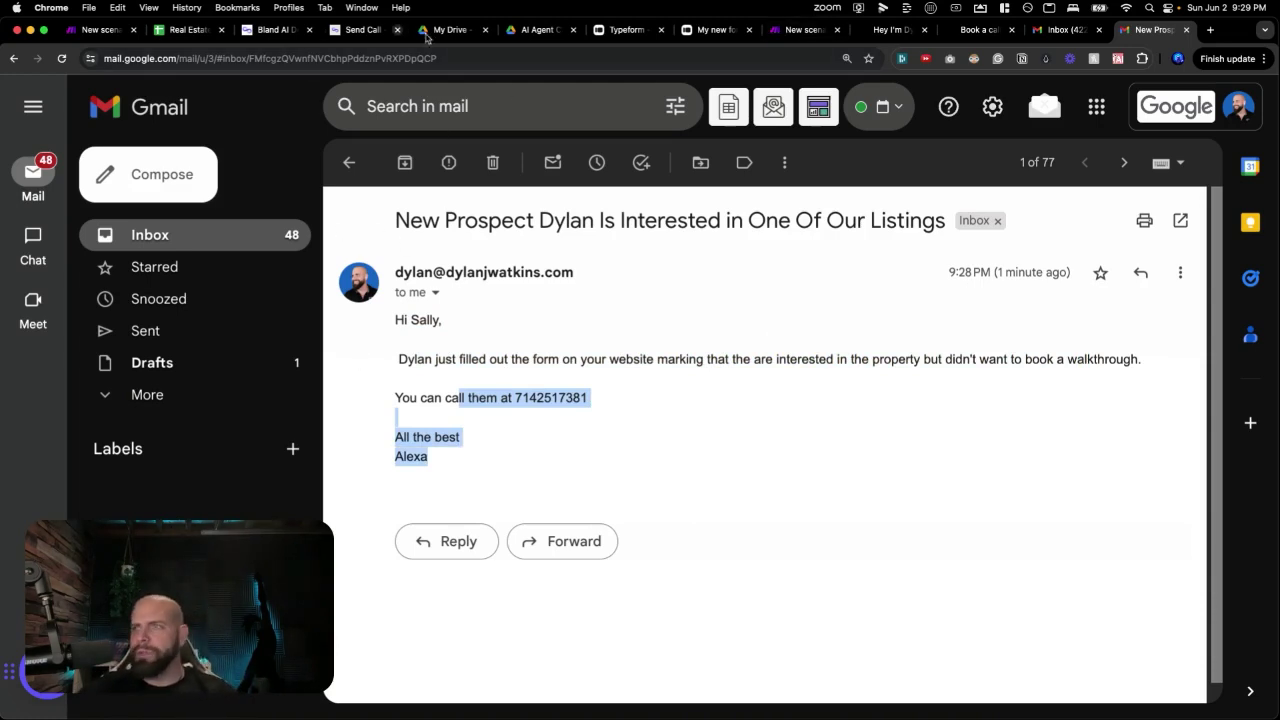
Back in Day 13b, add a filter named Send Cal Link on the first email route.
left_click(781, 37)
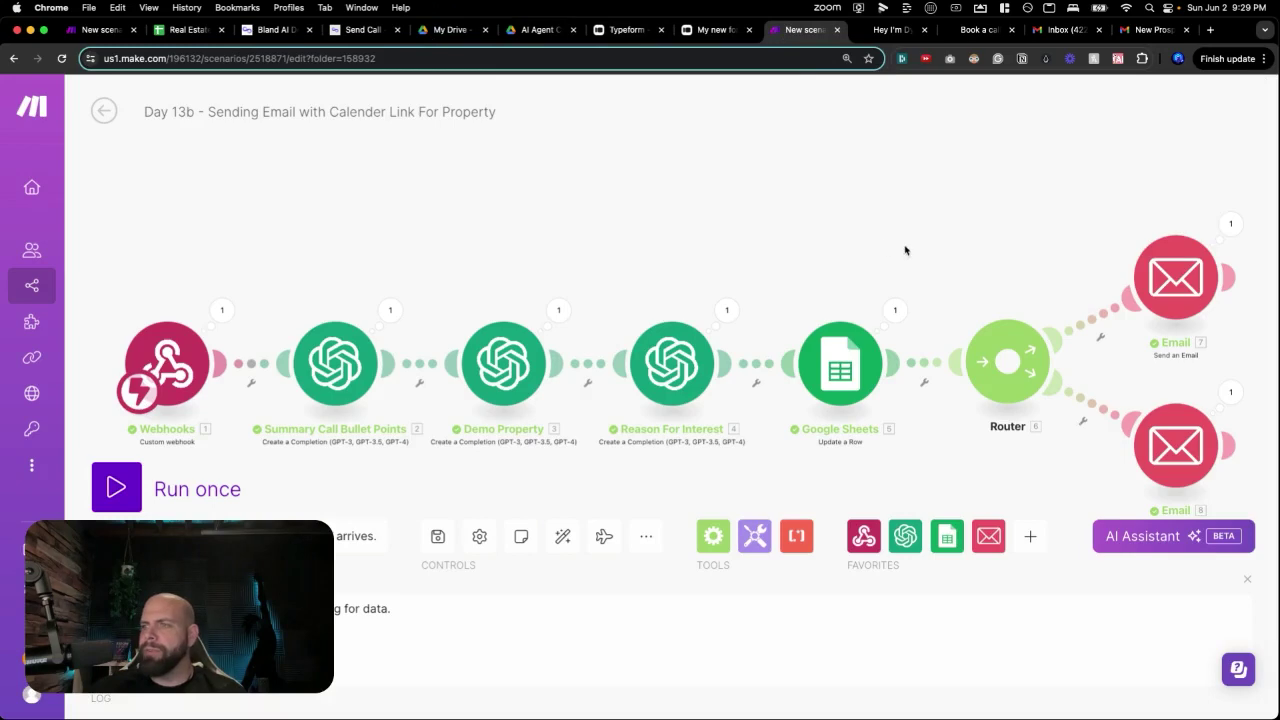
left_click_drag(1010, 265, 371, 94)
scroll(400, 149, "up", 3)
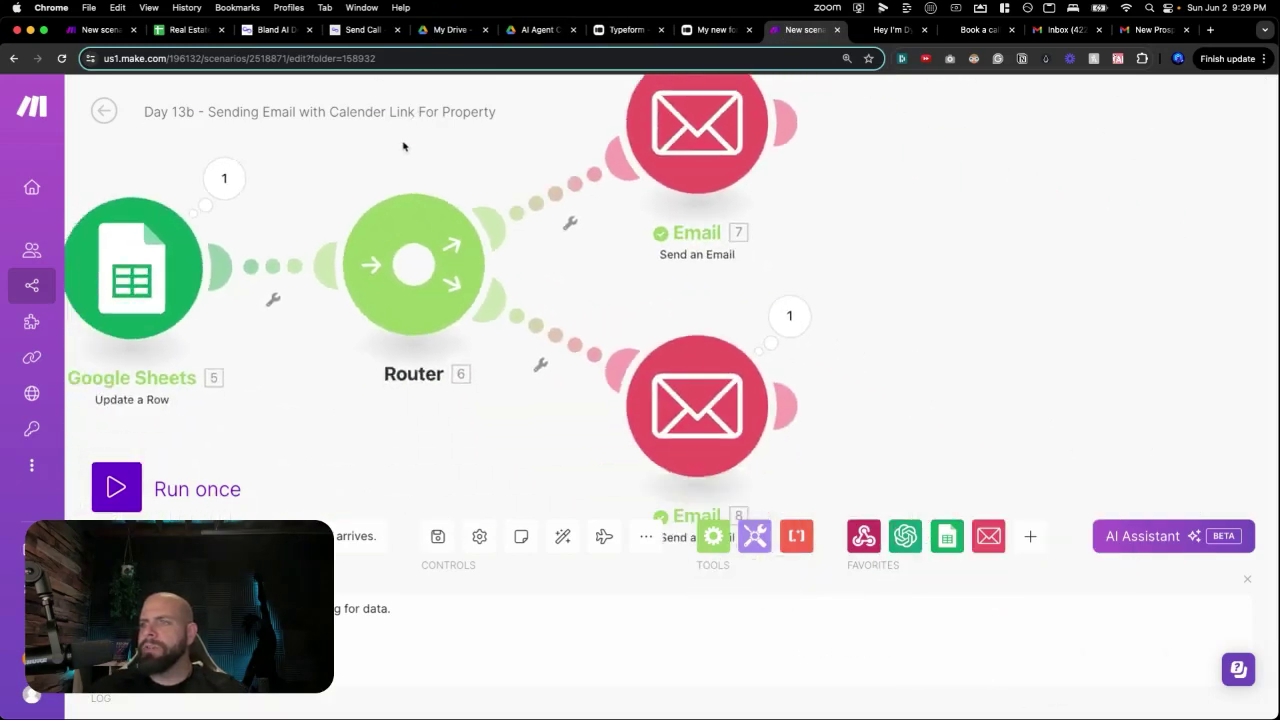
left_click_drag(391, 195, 355, 209)
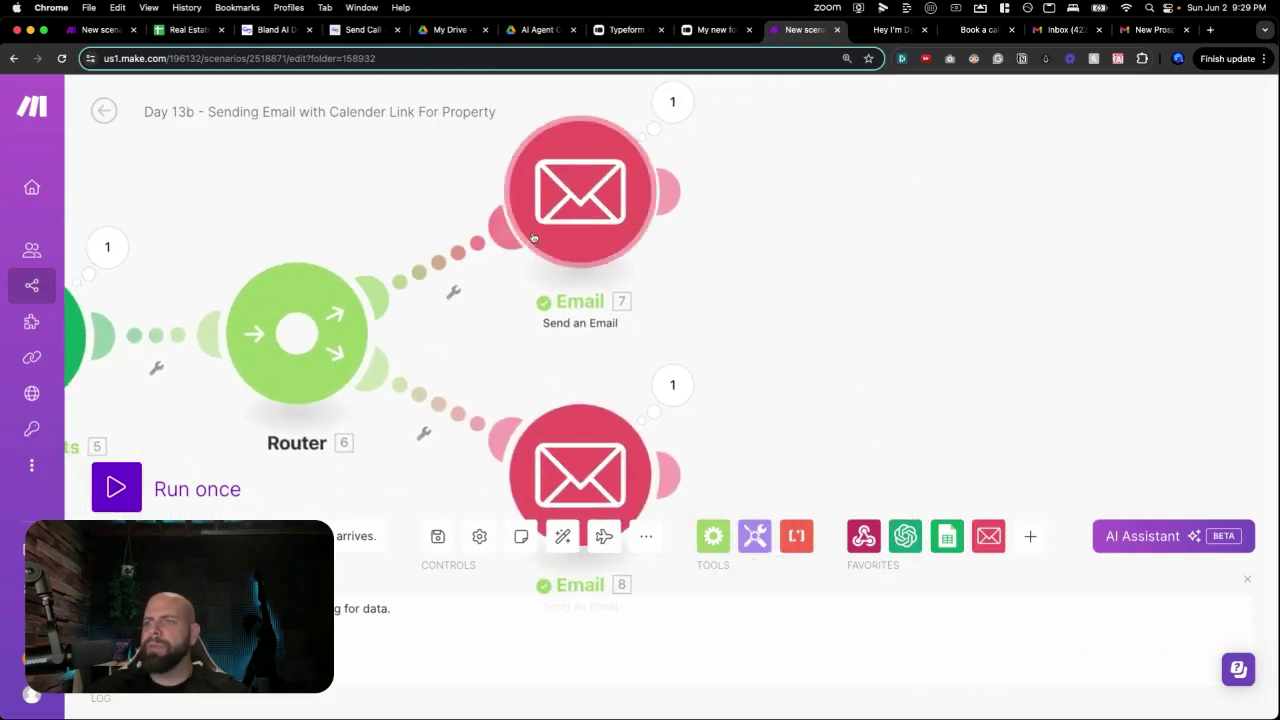
left_click_drag(580, 214, 633, 242)
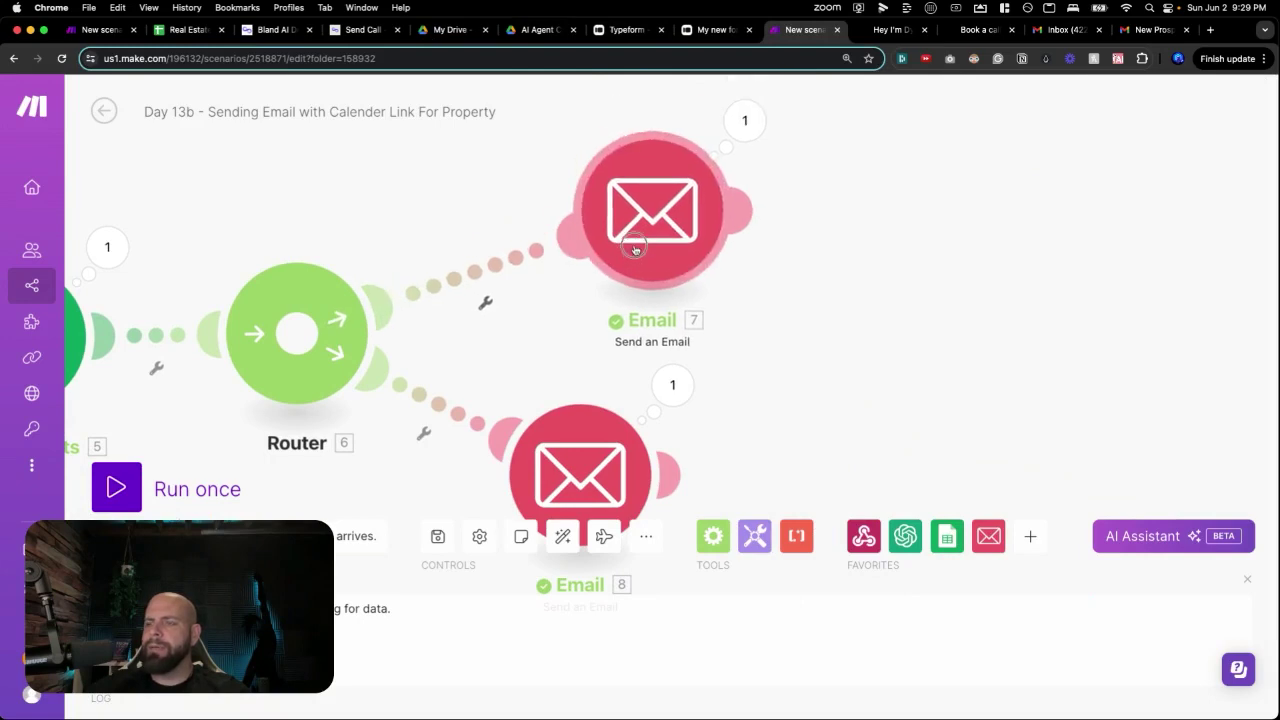
left_click(632, 241)
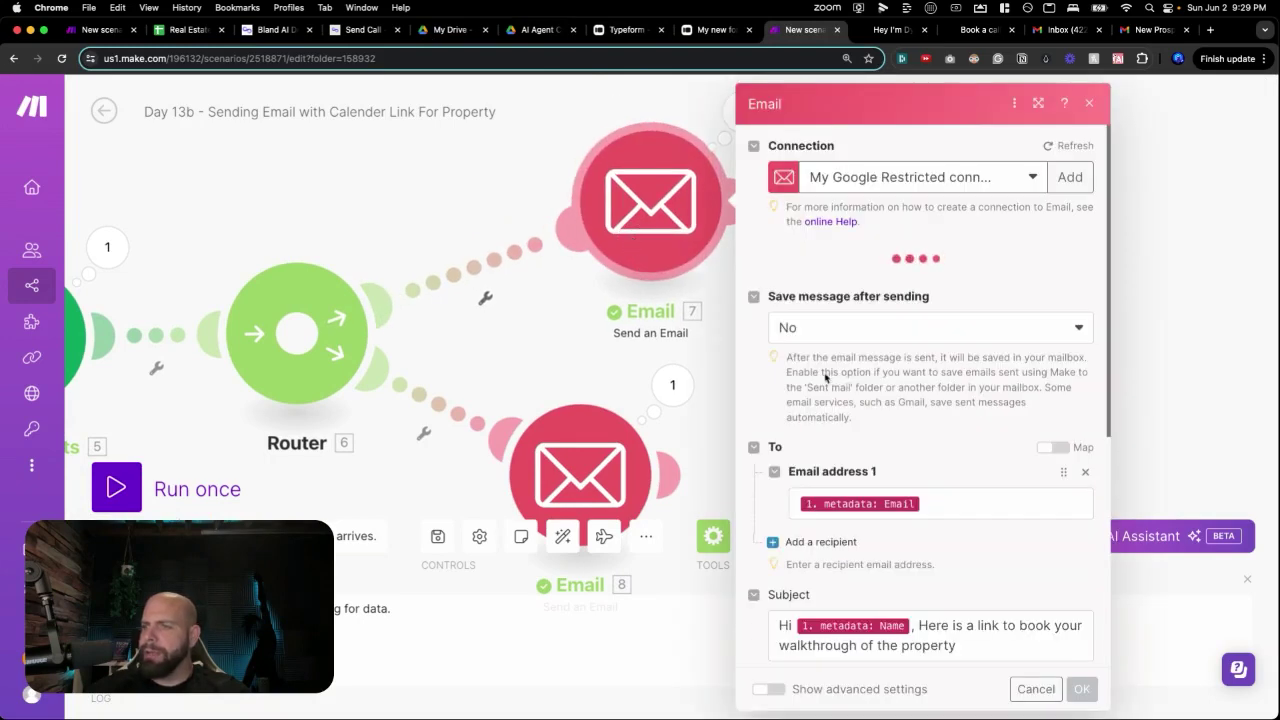
left_click(474, 264)
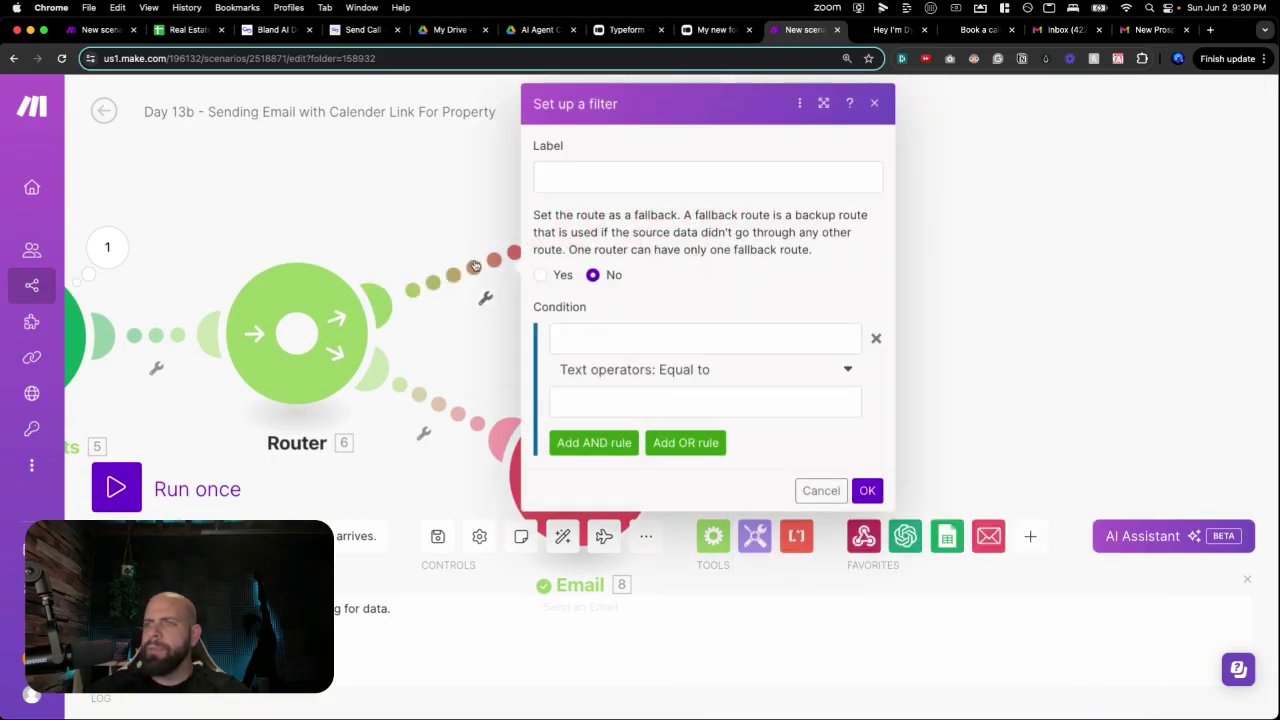
left_click(586, 174)
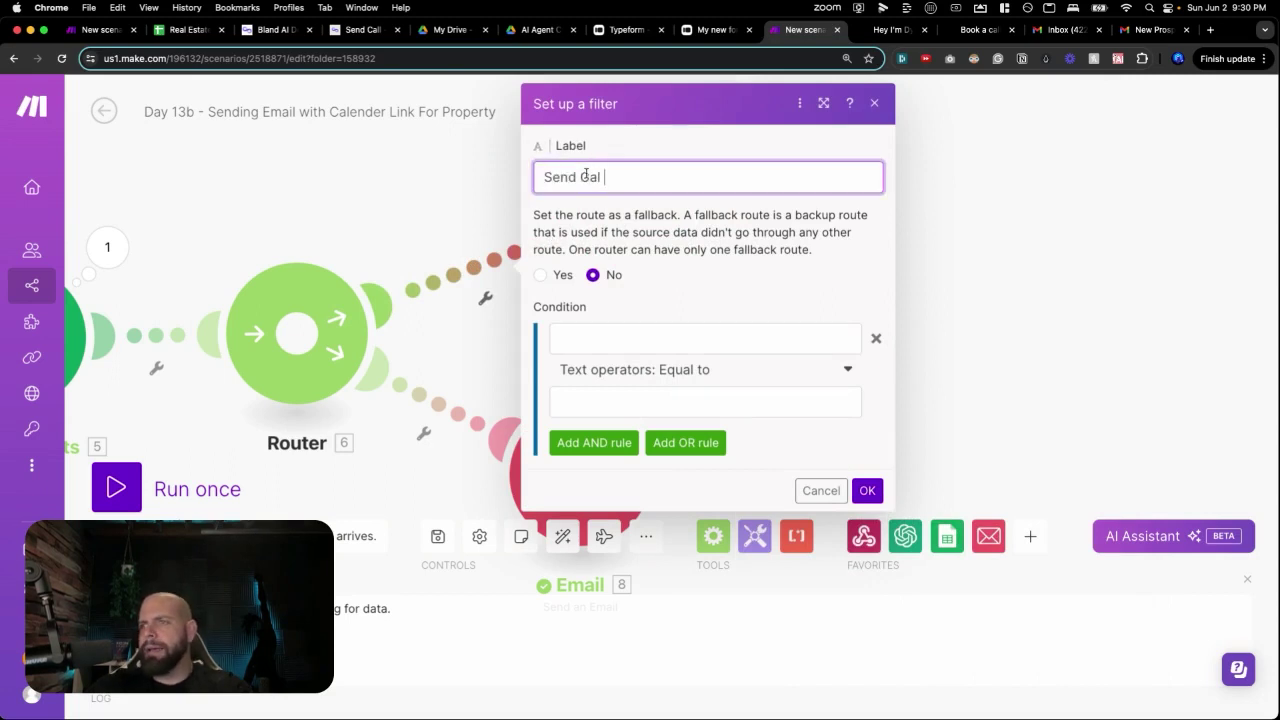
Map Demo Property's Choices[]: Message.Content into the filter condition.
left_click(568, 338)
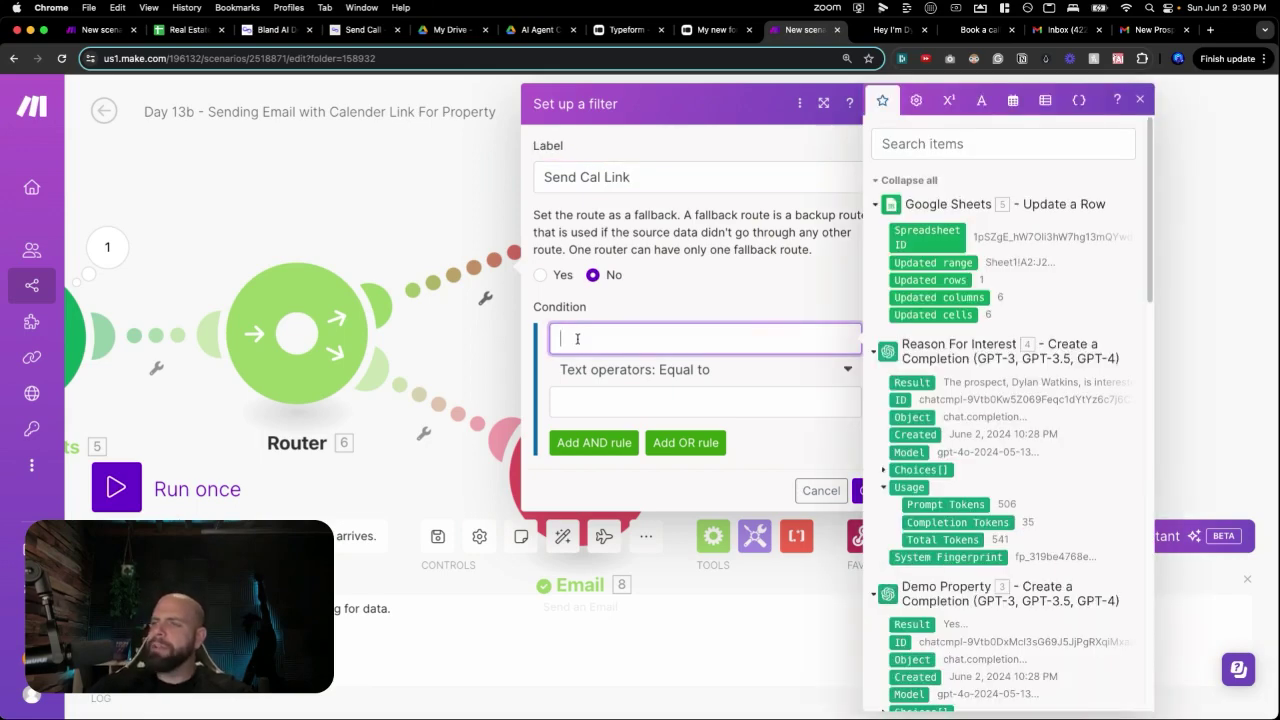
scroll(926, 344, "down", 5)
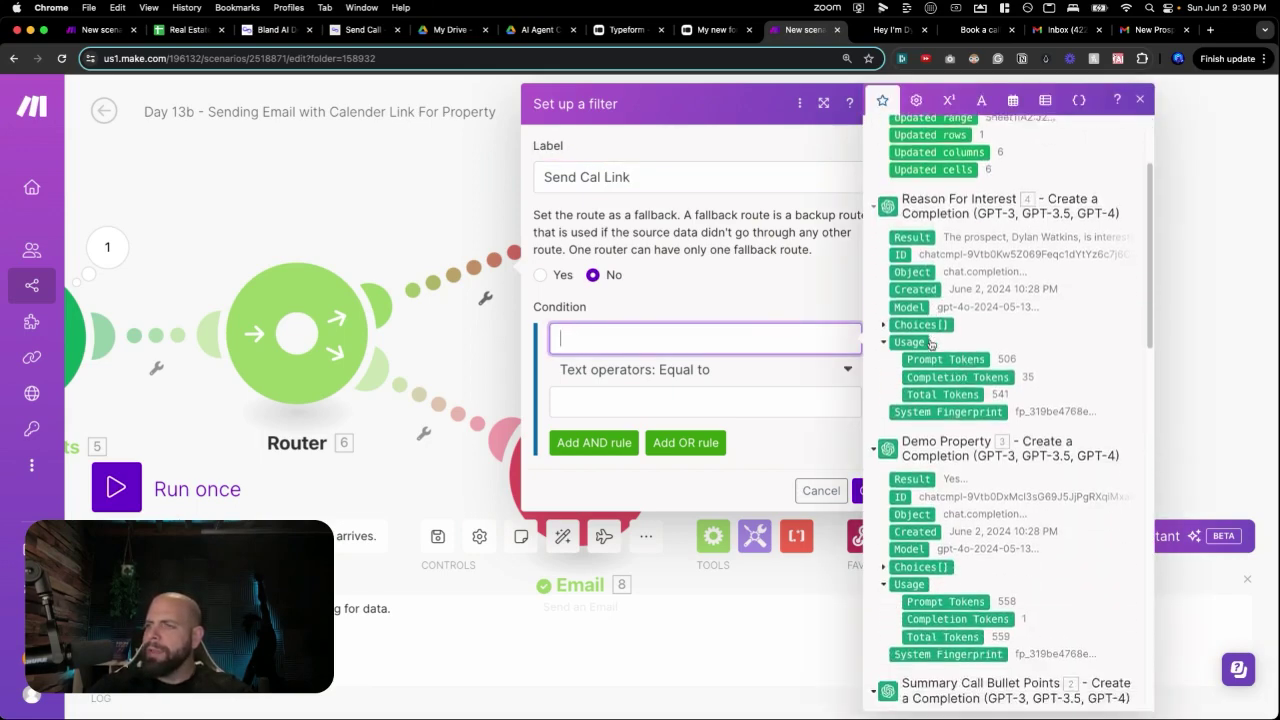
left_click(884, 424)
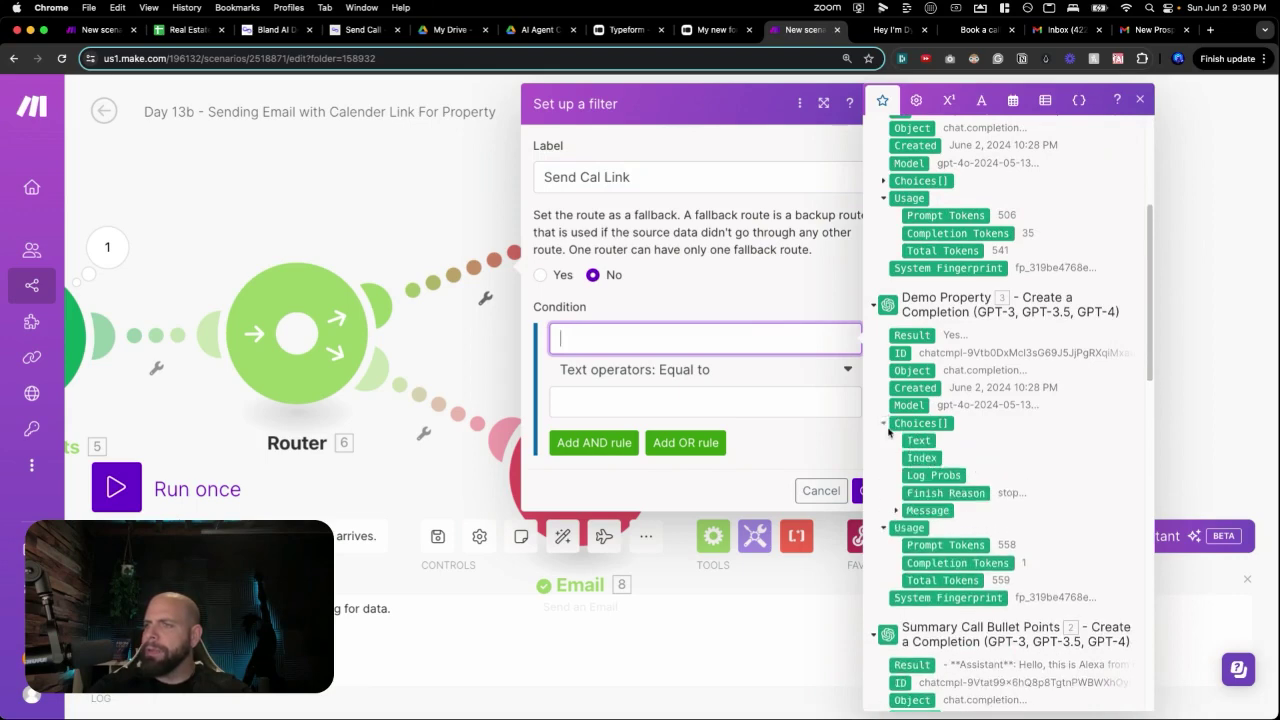
left_click(895, 510)
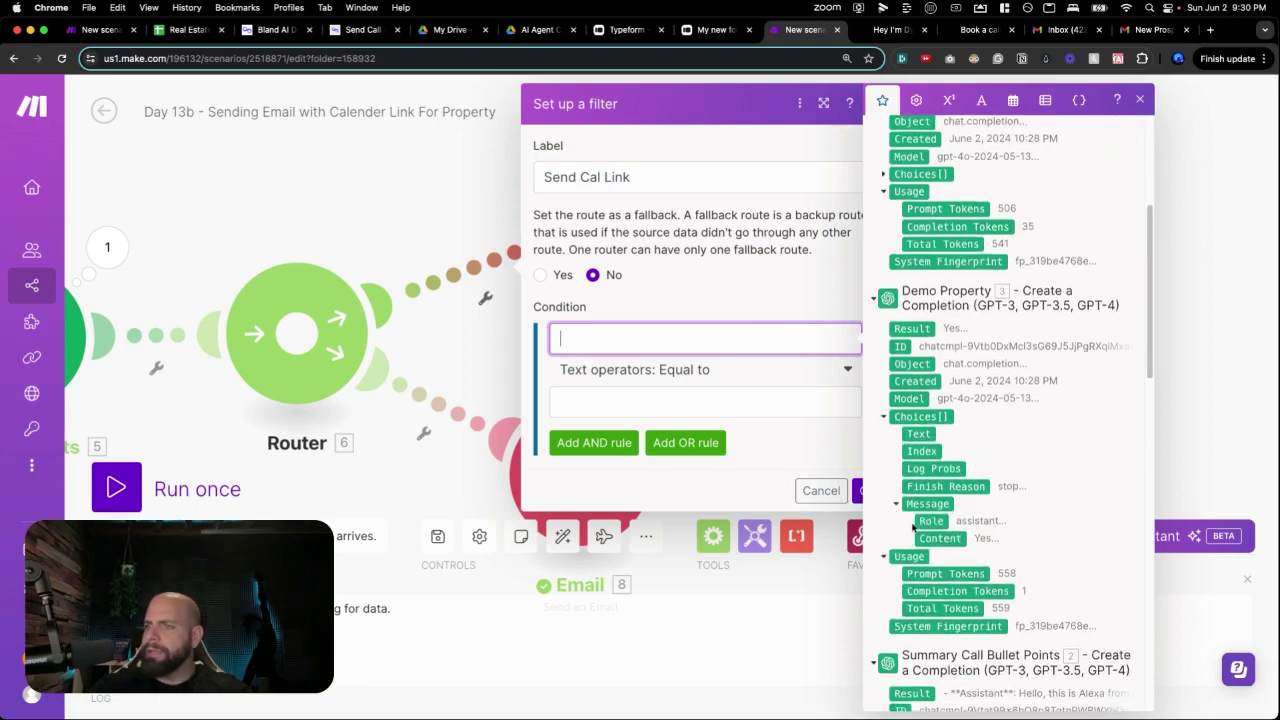
left_click(932, 539)
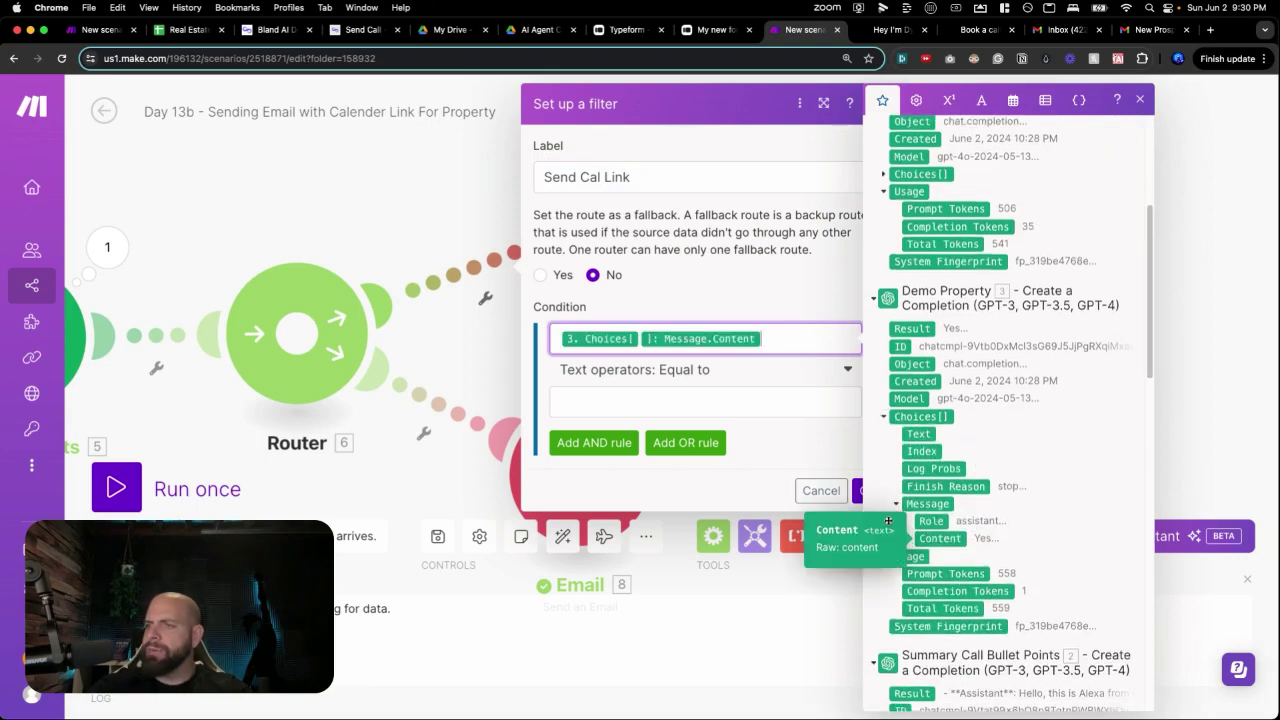
left_click(710, 410)
Make the condition Equal to (case insensitive) Yes and confirm the filter.
left_click(723, 375)
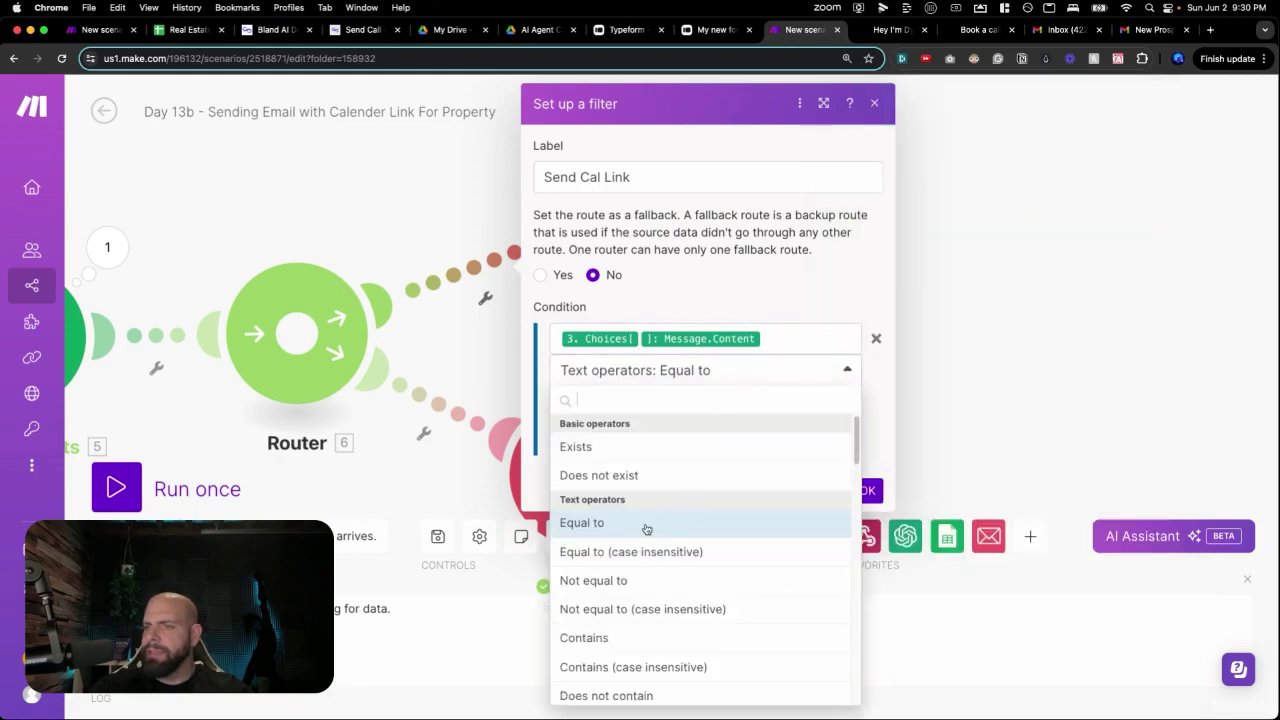
left_click(606, 523)
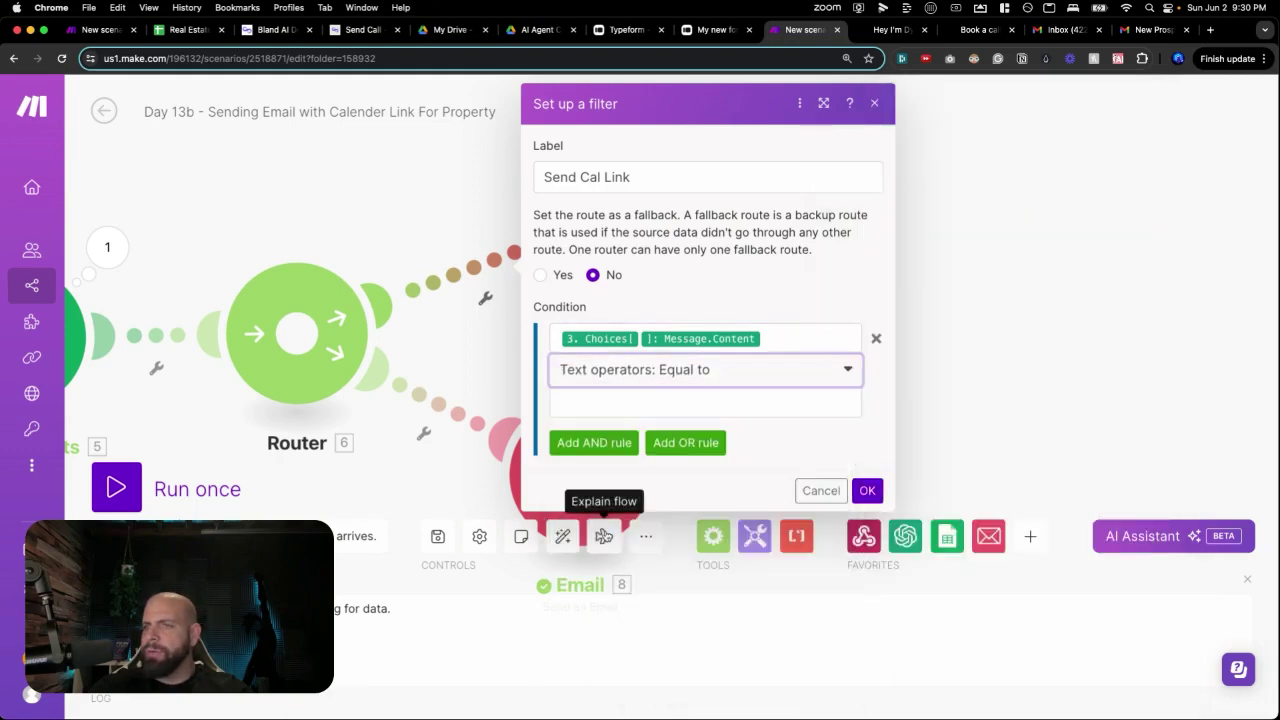
left_click(651, 374)
left_click(622, 551)
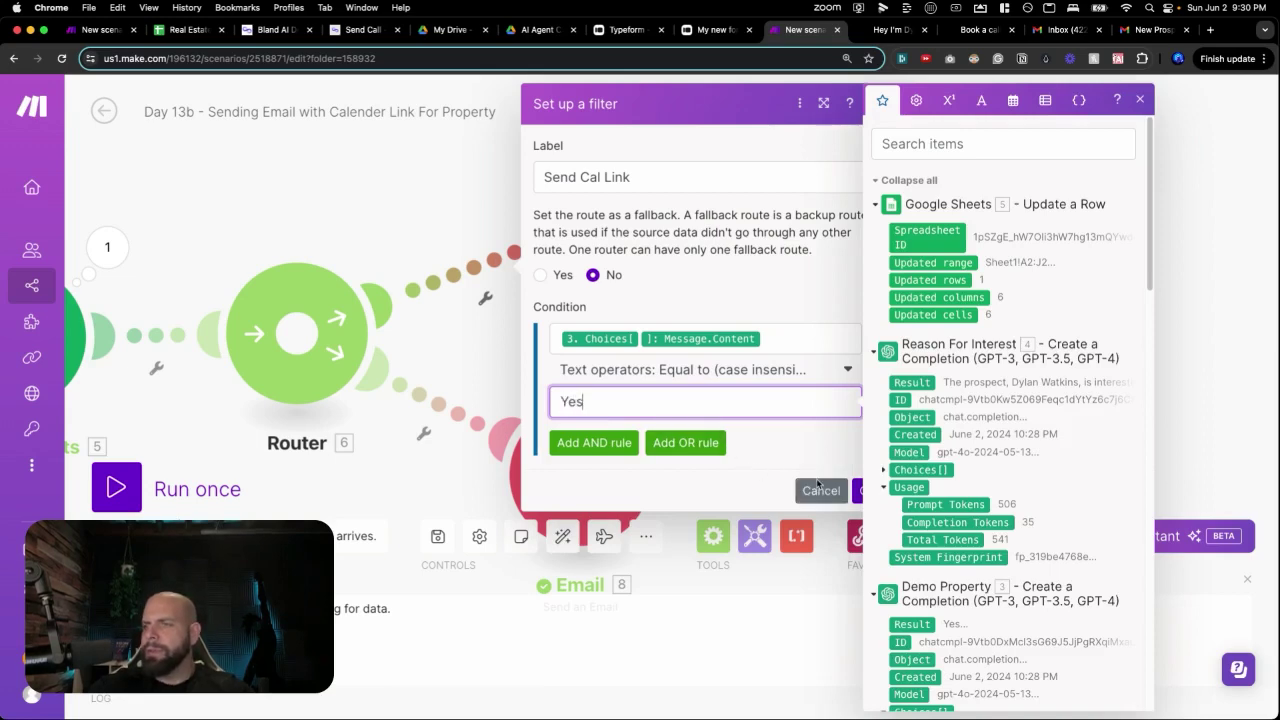
left_click(857, 492)
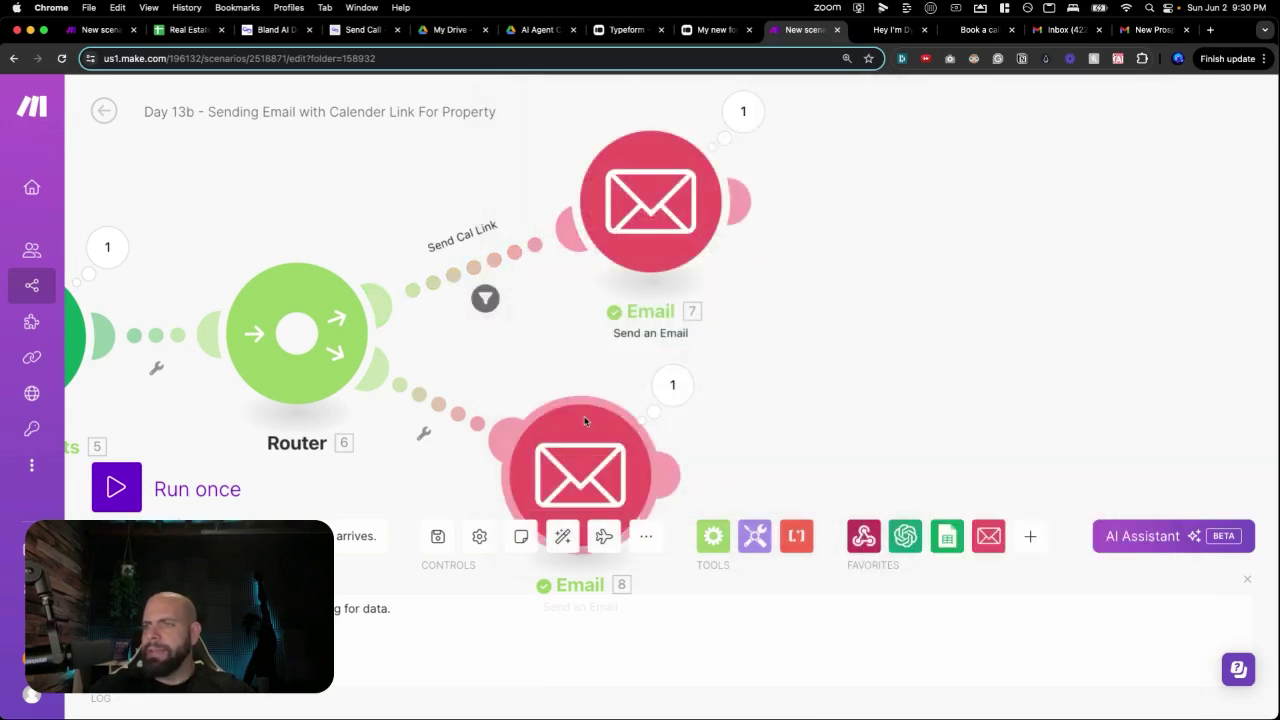
Add a Send Agent Lead filter on the lower route, mapping Demo Property's Message.Content.
left_click(463, 429)
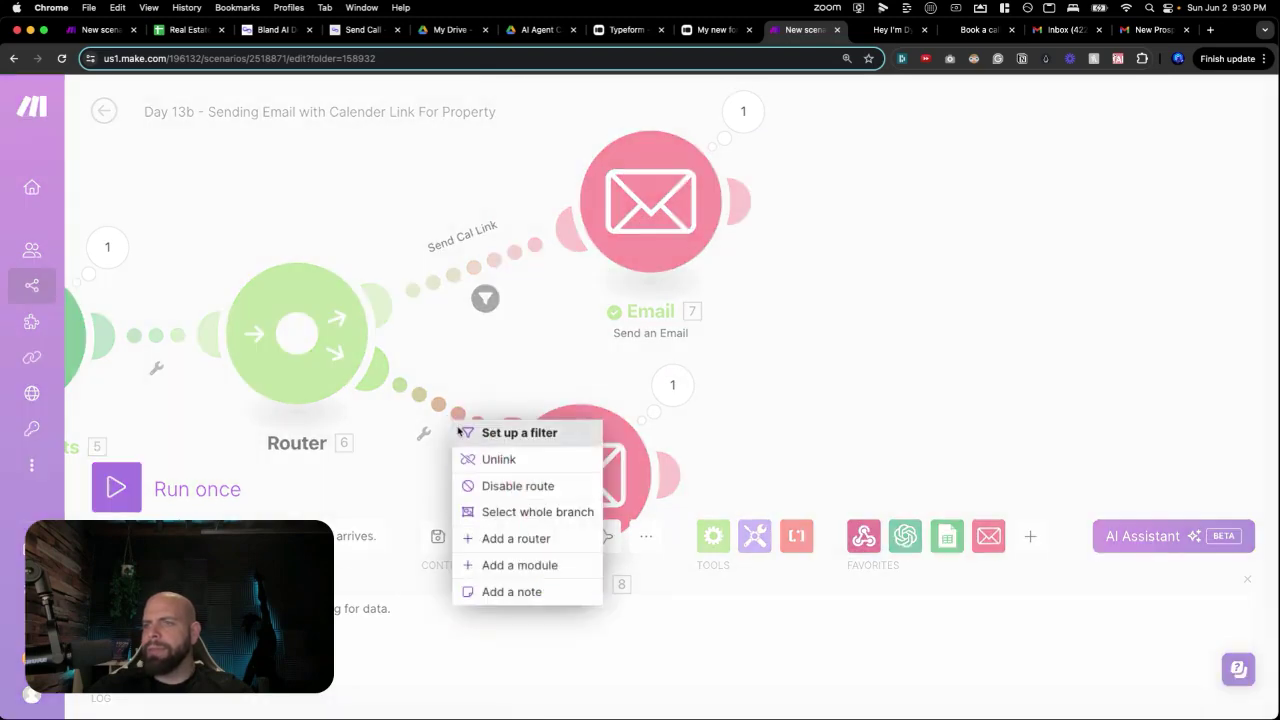
left_click(494, 444)
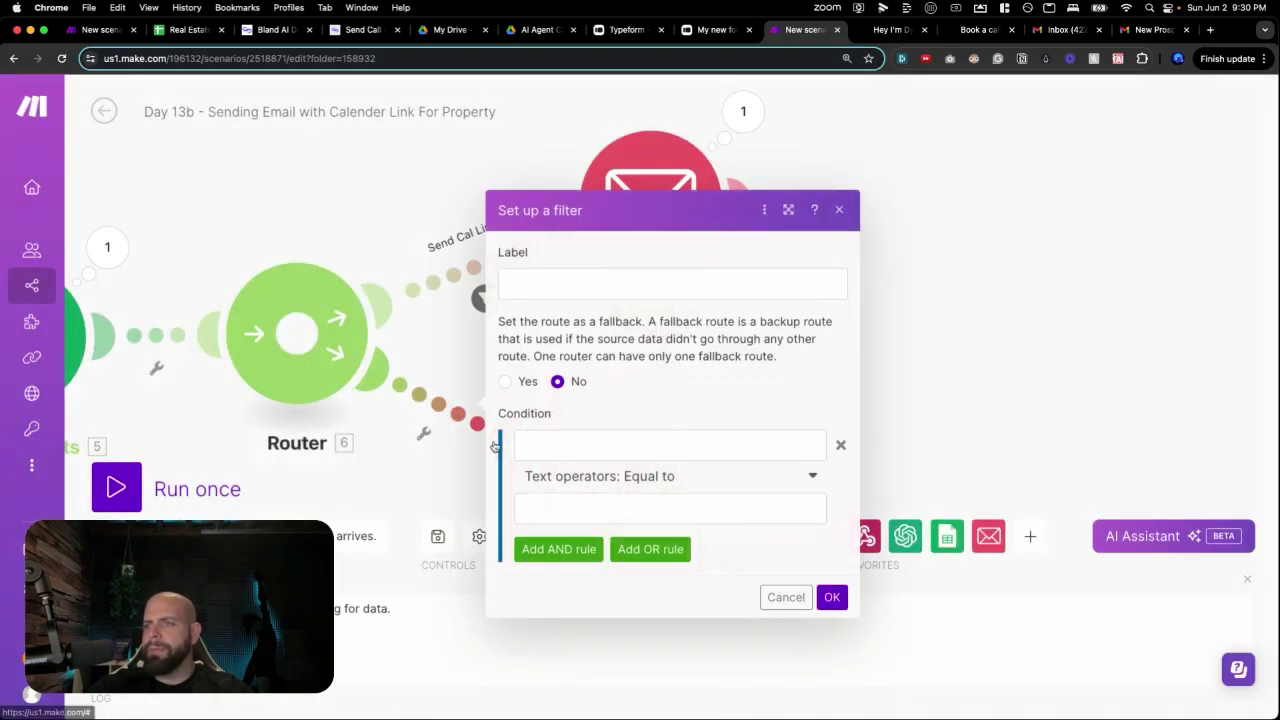
left_click(545, 289)
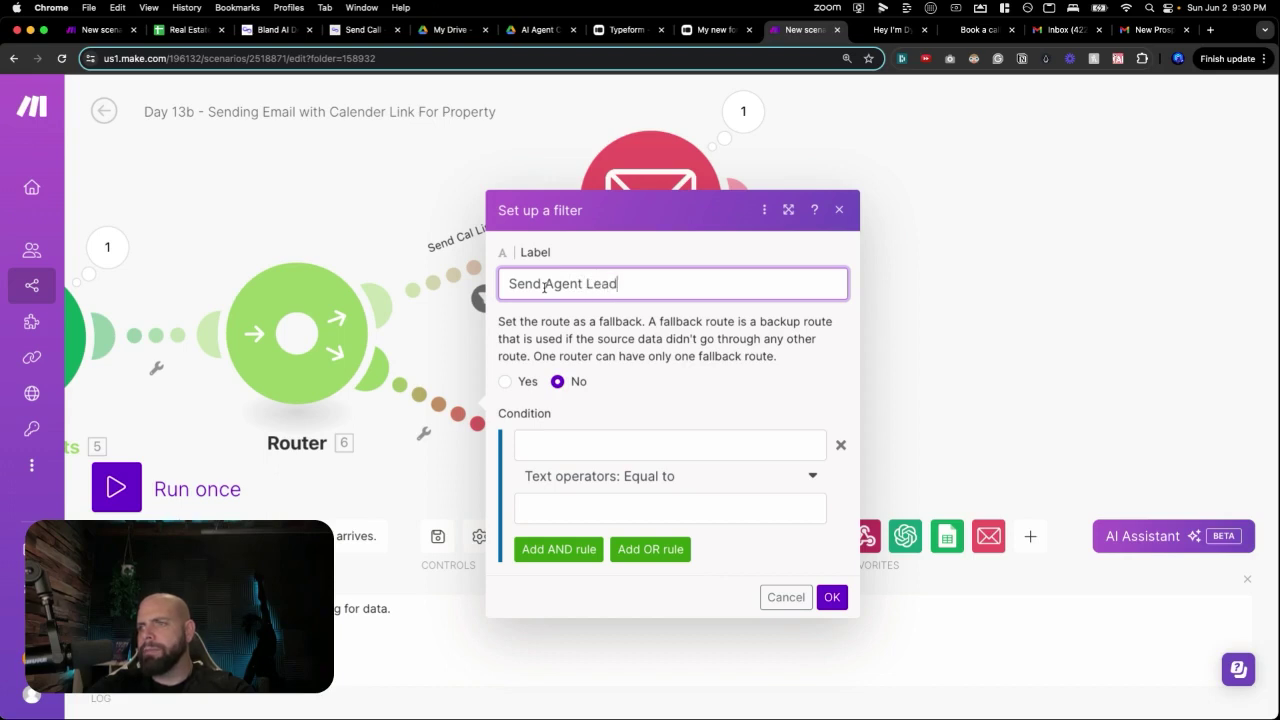
left_click(560, 446)
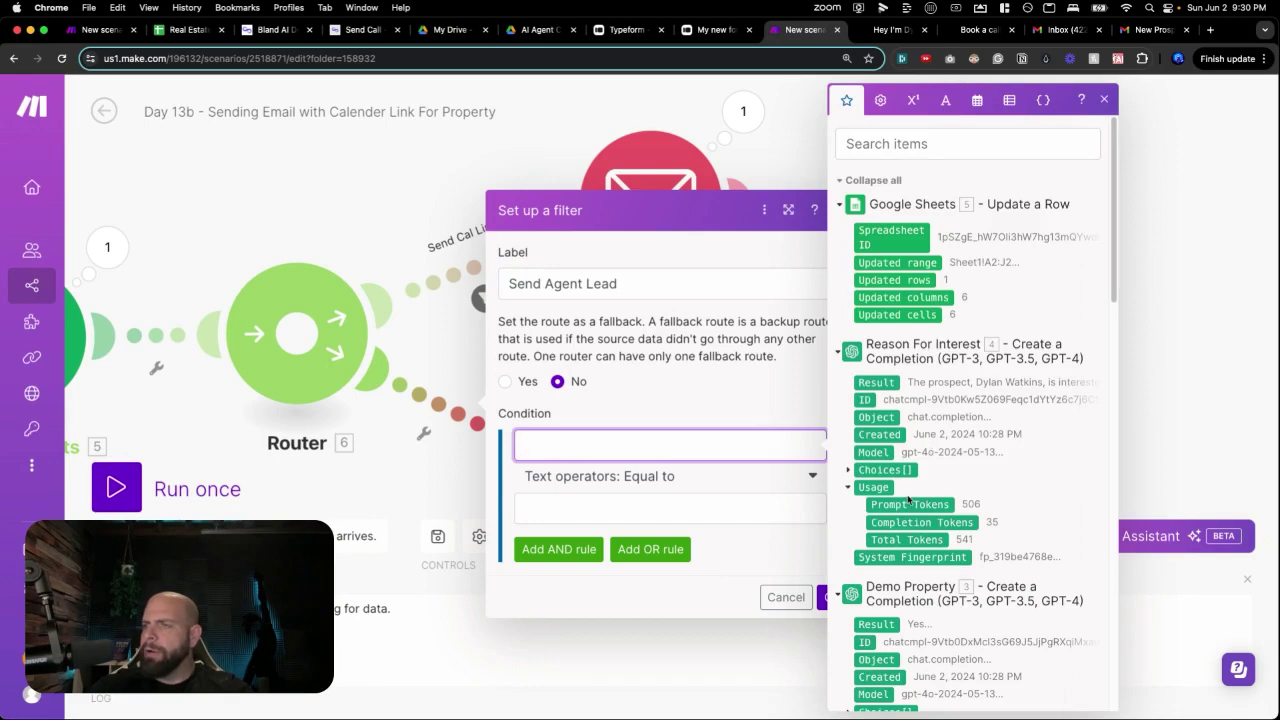
scroll(908, 500, "down", 5)
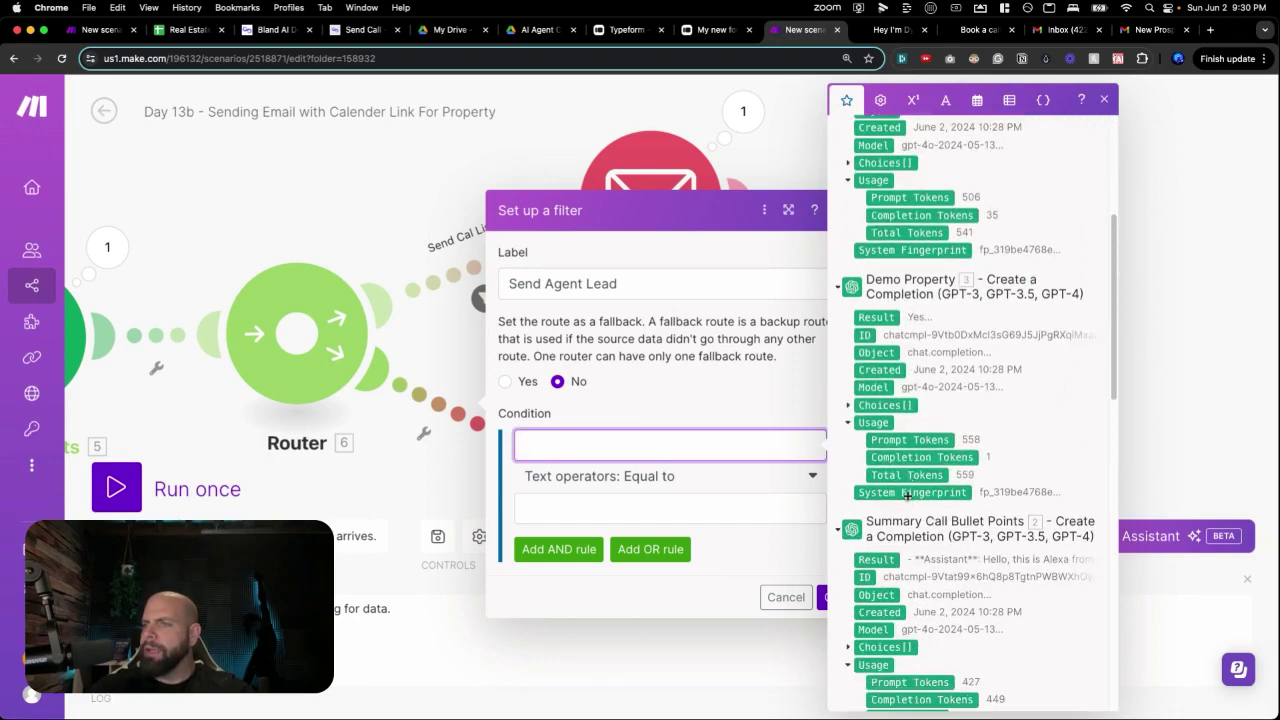
left_click(849, 405)
left_click(862, 493)
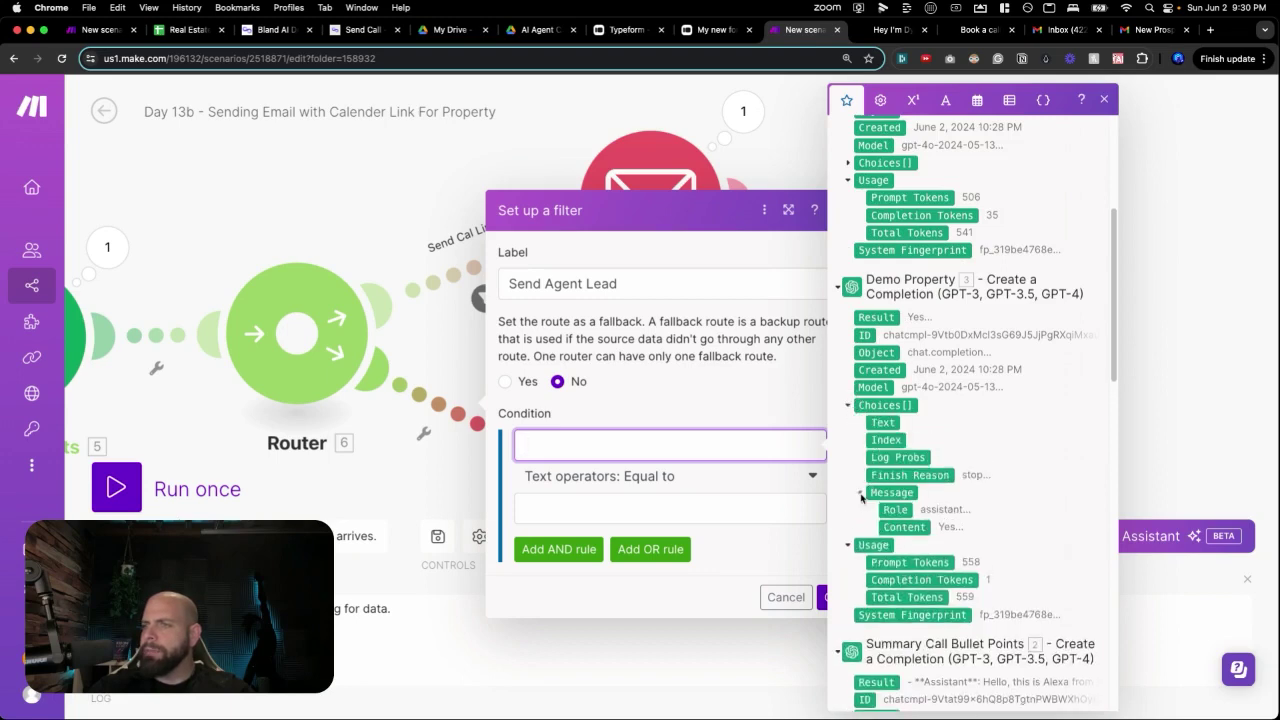
left_click(887, 533)
left_click(713, 512)
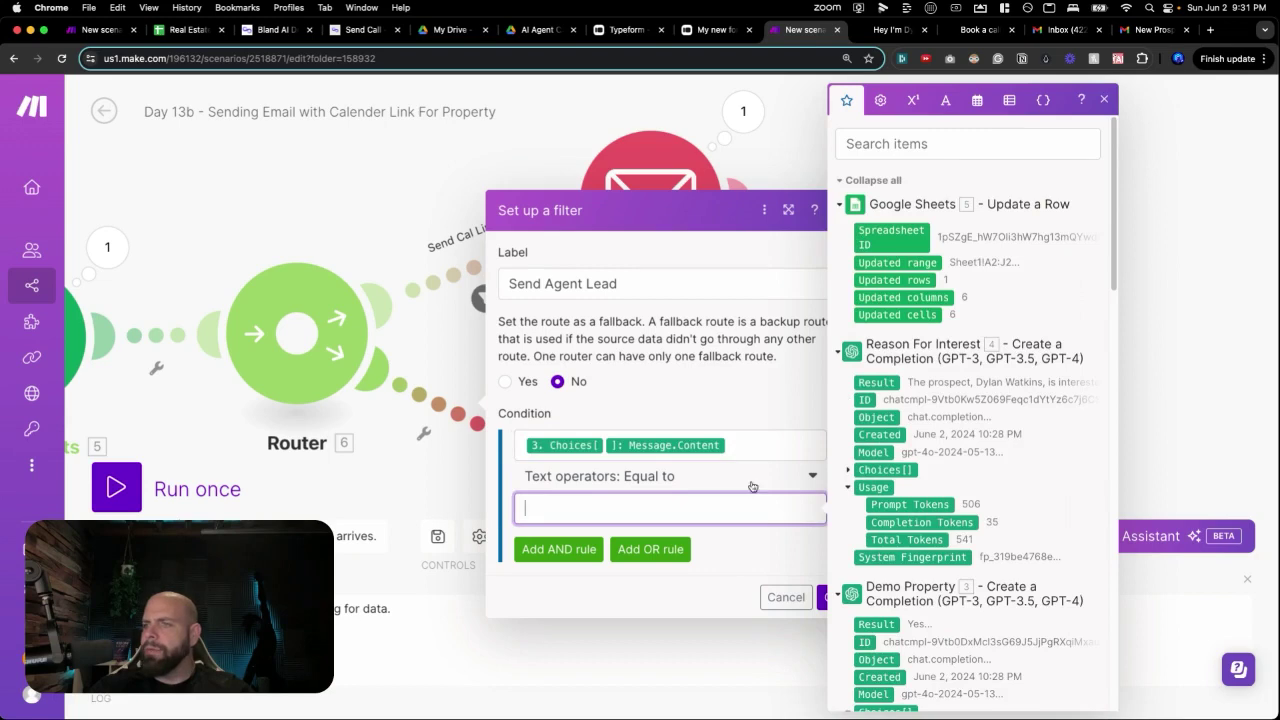
Compare it Equal to (case insensitive) No and confirm the filter.
left_click(753, 484)
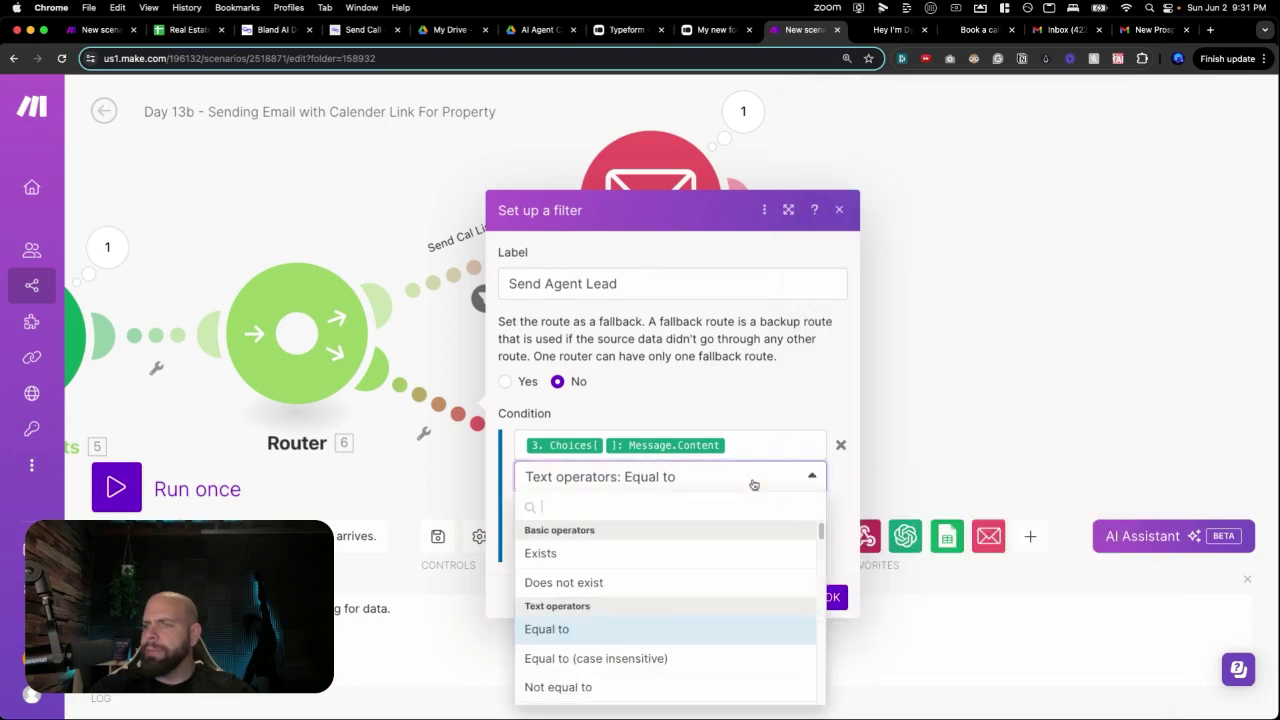
left_click(609, 634)
left_click(571, 510)
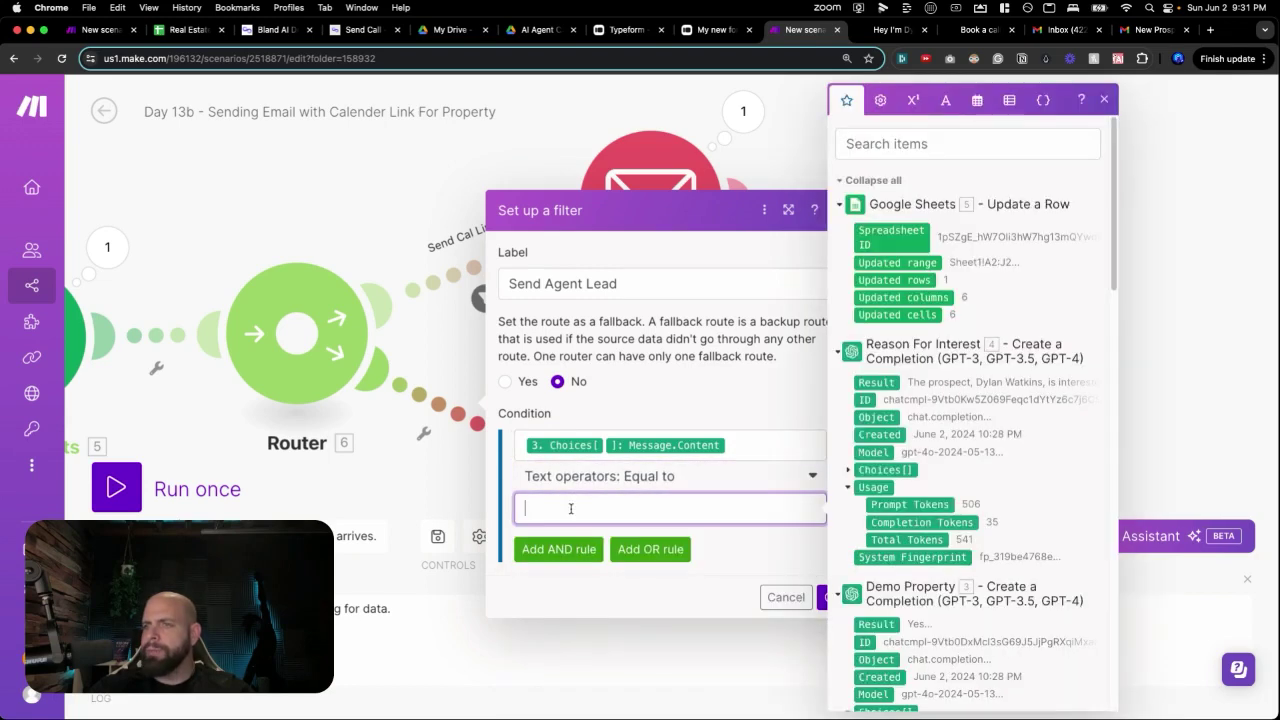
left_click(581, 478)
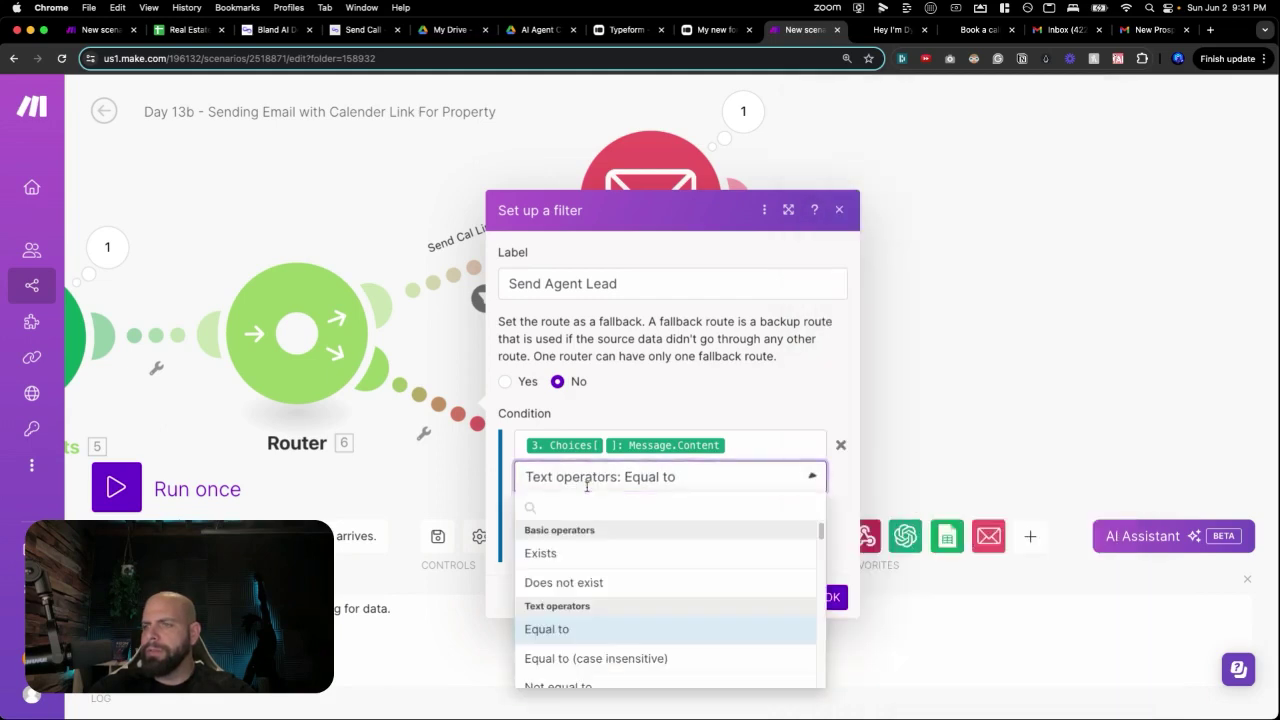
left_click(572, 660)
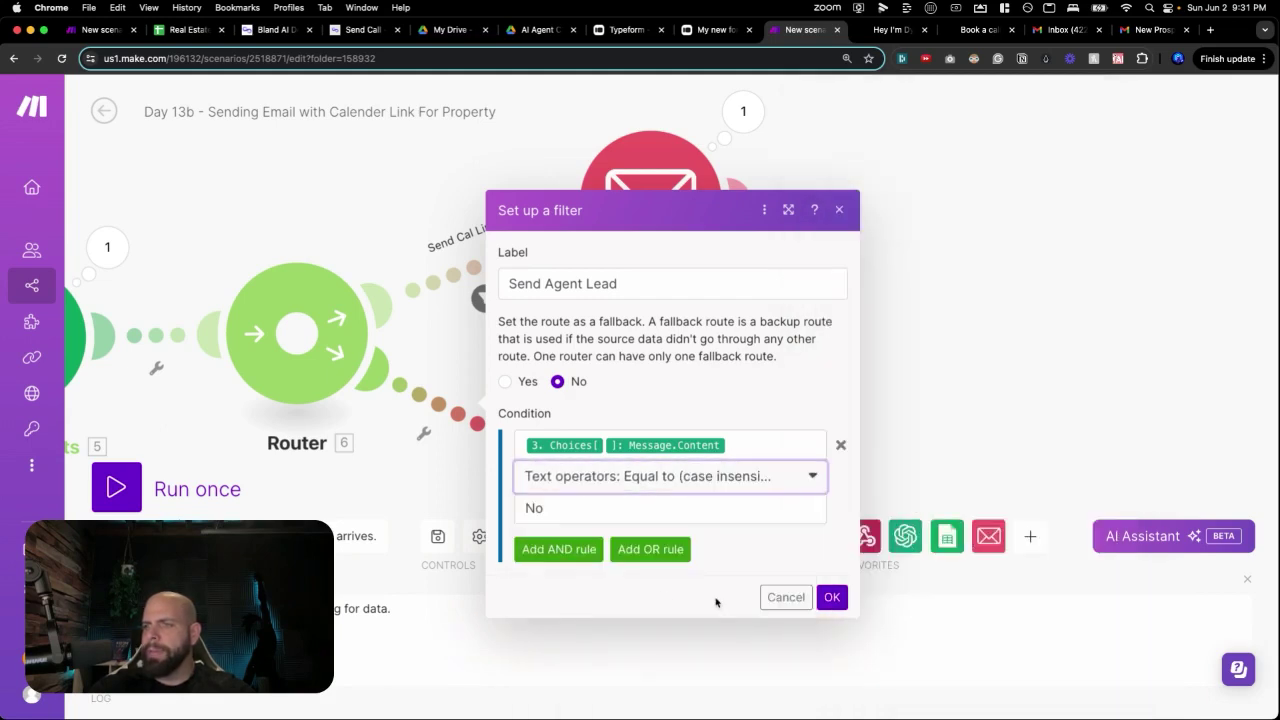
left_click(833, 601)
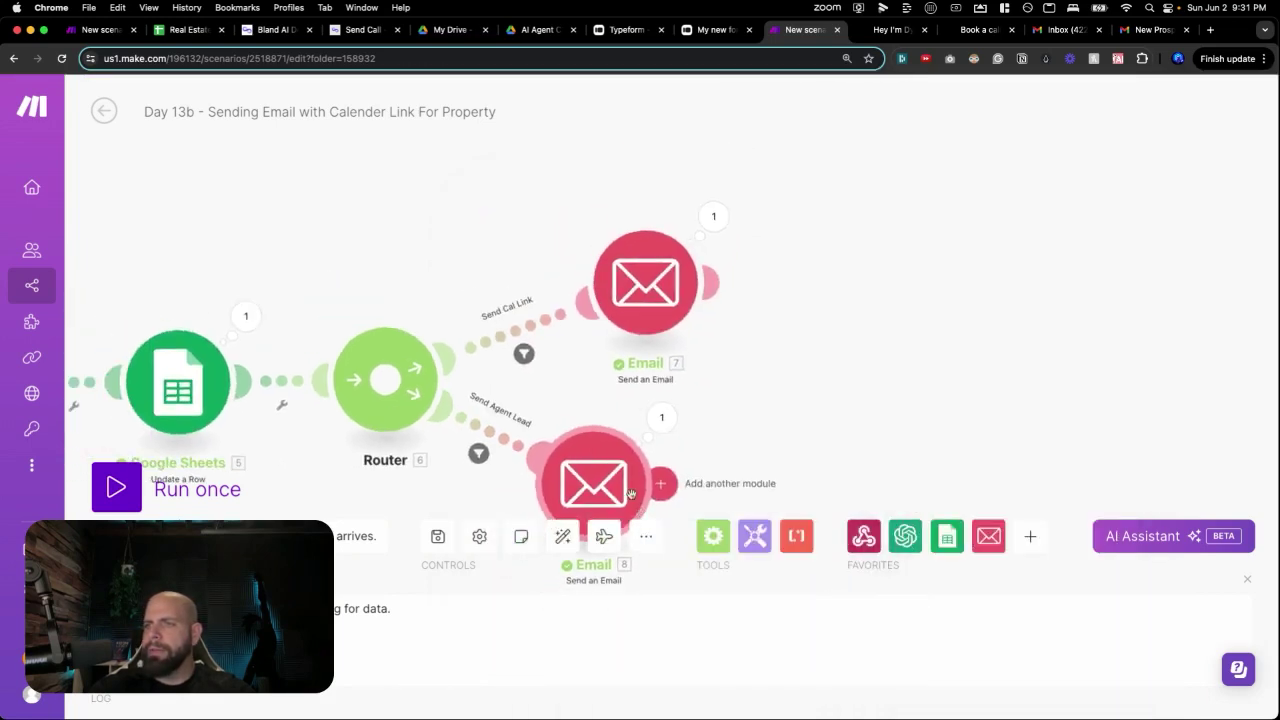
Zoom out to view the whole Day 13b scenario and save it.
left_click_drag(474, 398, 648, 352)
scroll(517, 386, "down", 5)
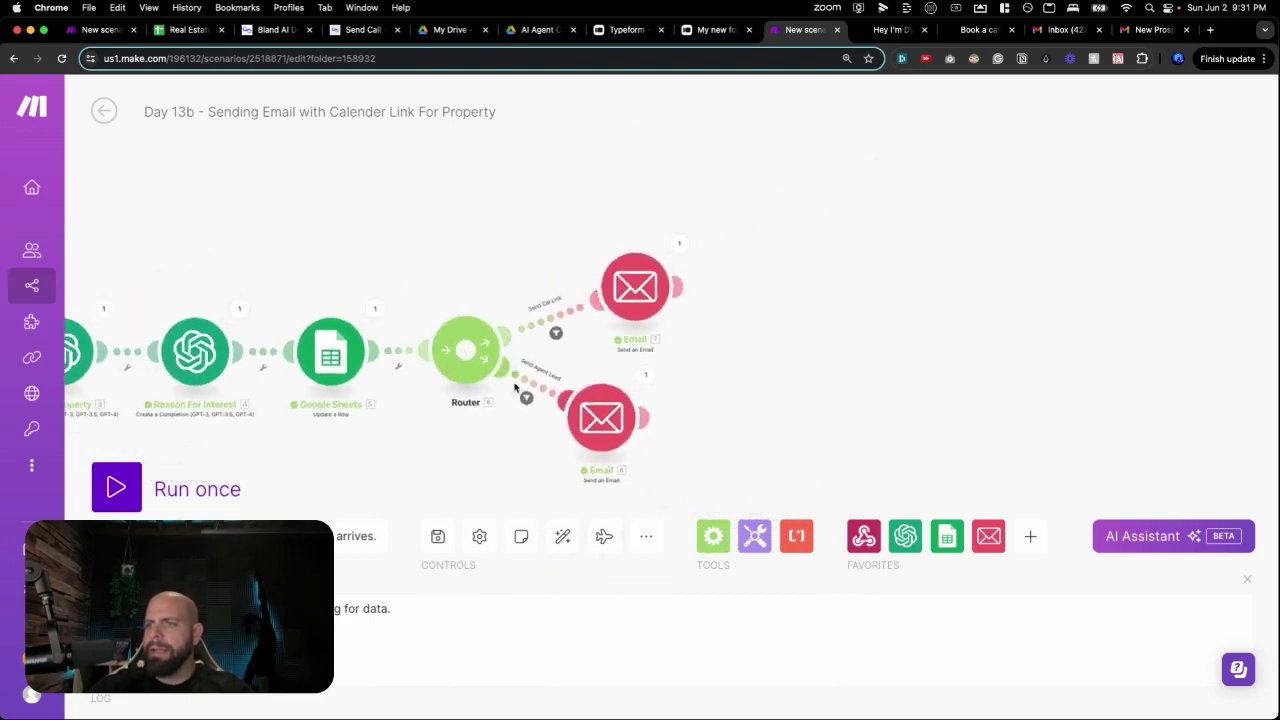
scroll(516, 386, "left", 5)
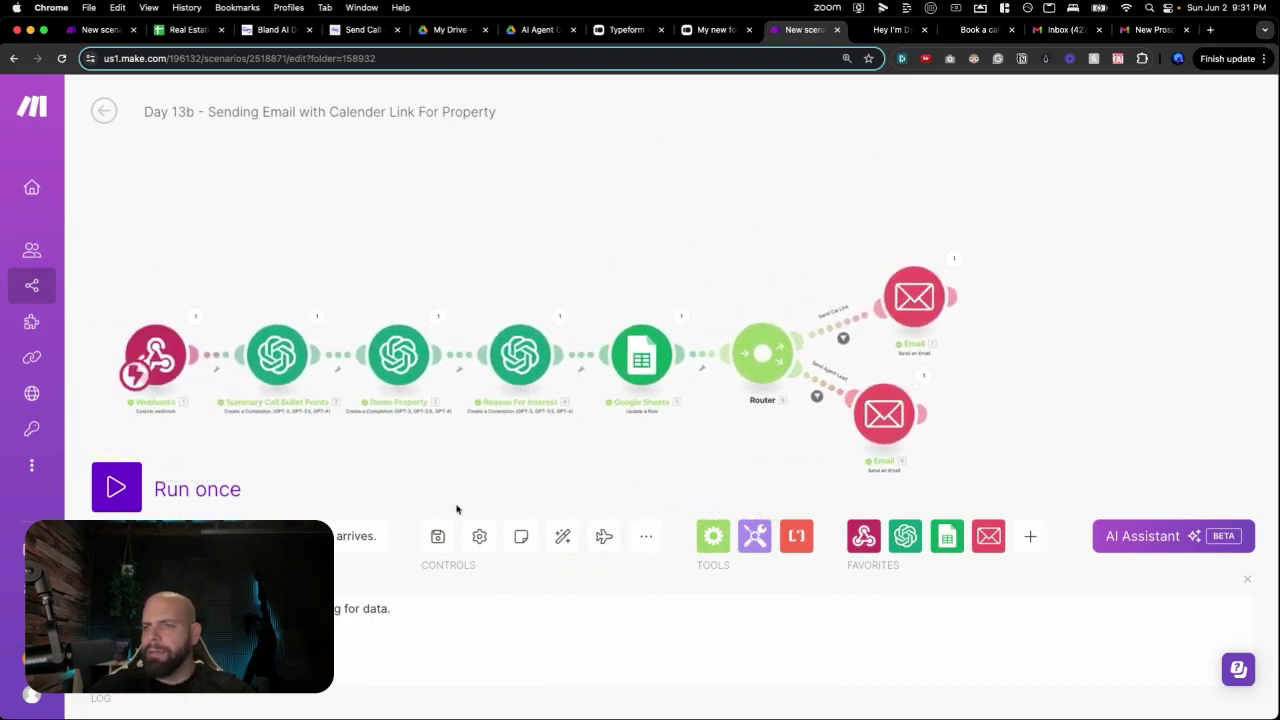
left_click(437, 536)
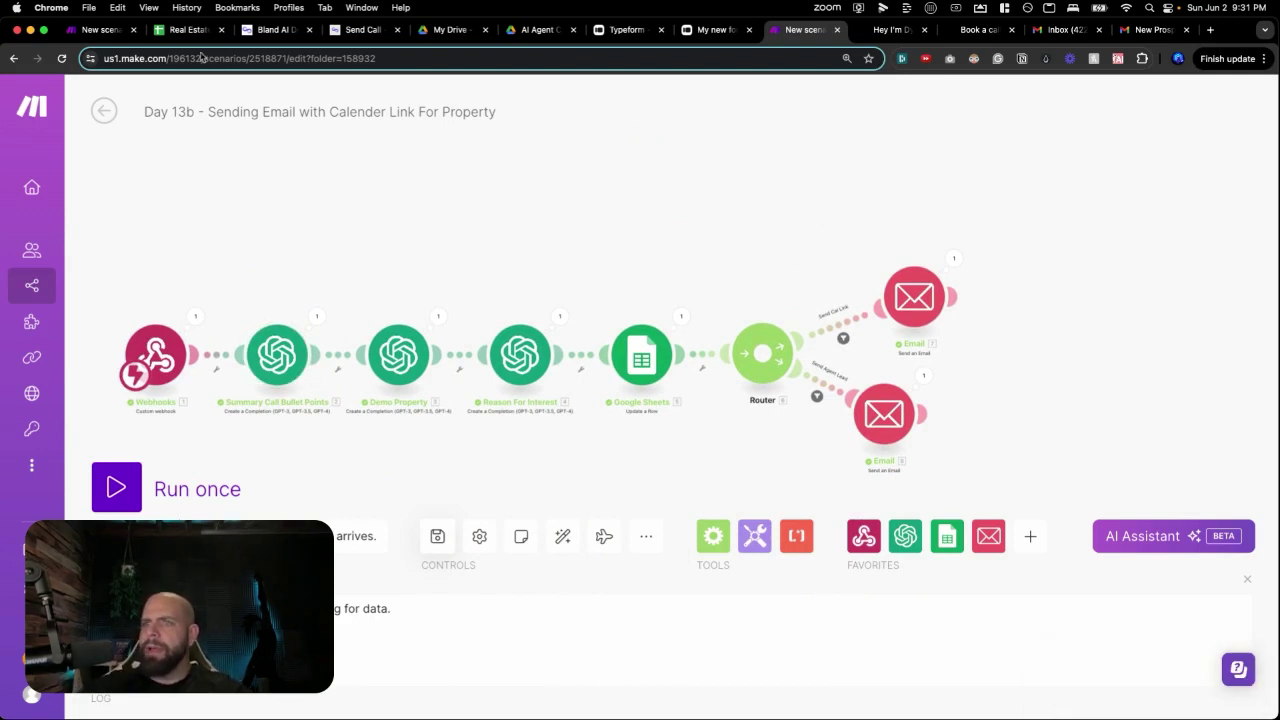
Glance over the Day 13a Typeform scenario, then return to Day 13b.
left_click(100, 30)
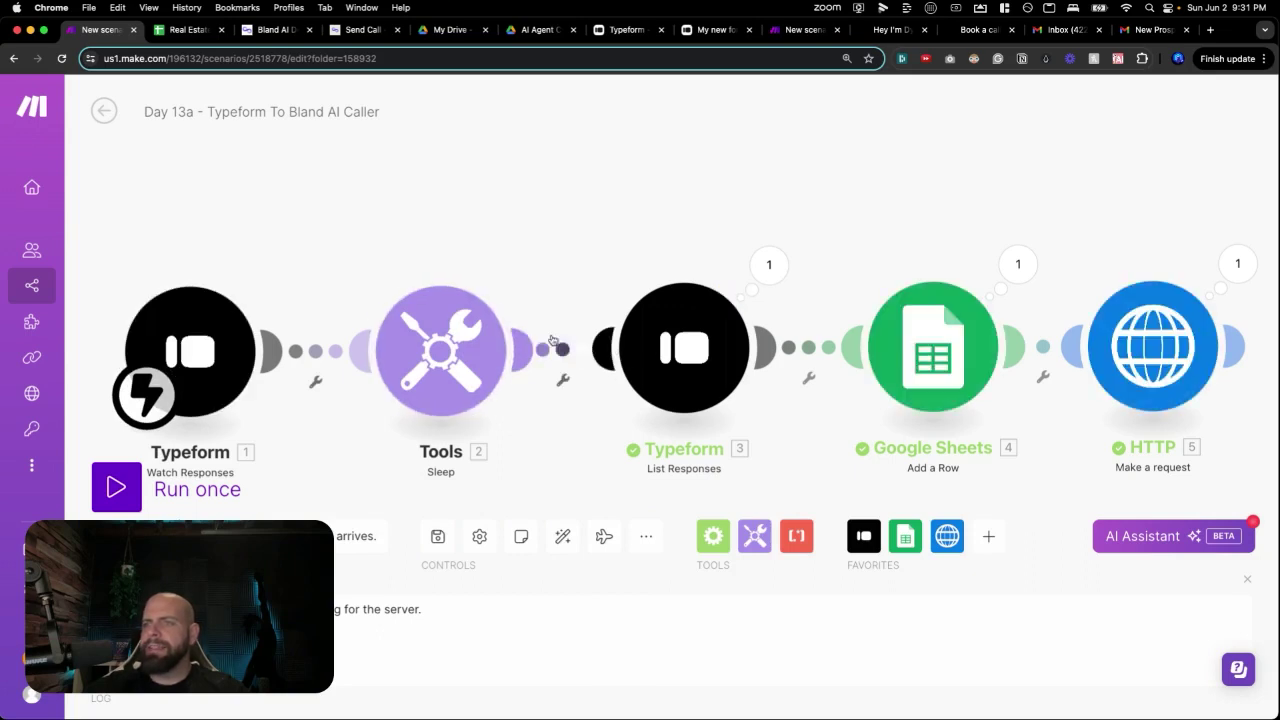
scroll(314, 257, "down", 2)
left_click_drag(314, 257, 371, 236)
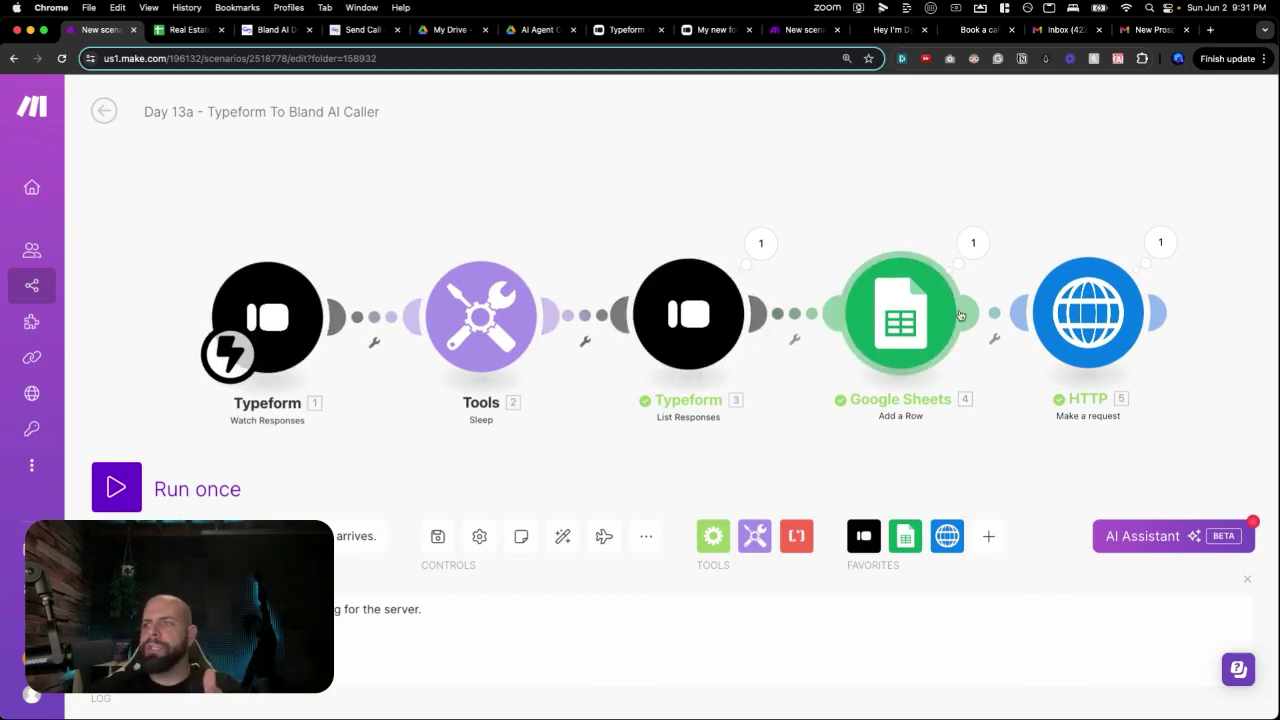
left_click(800, 30)
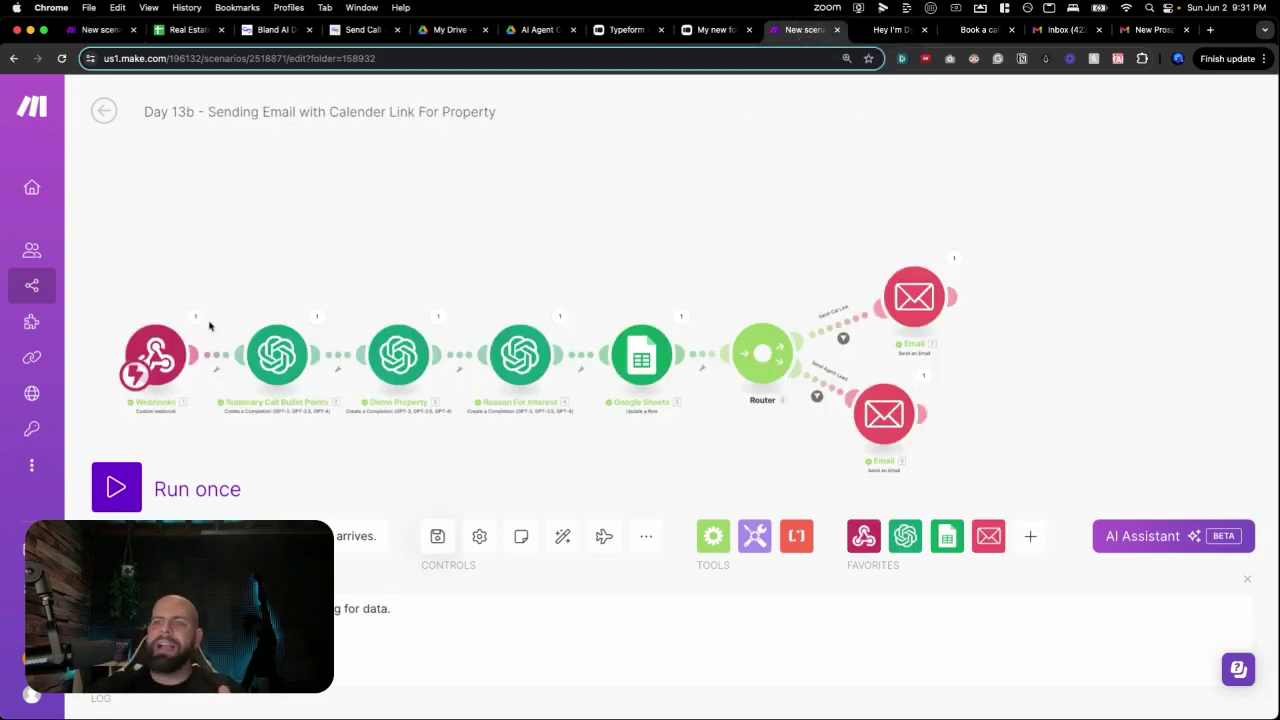